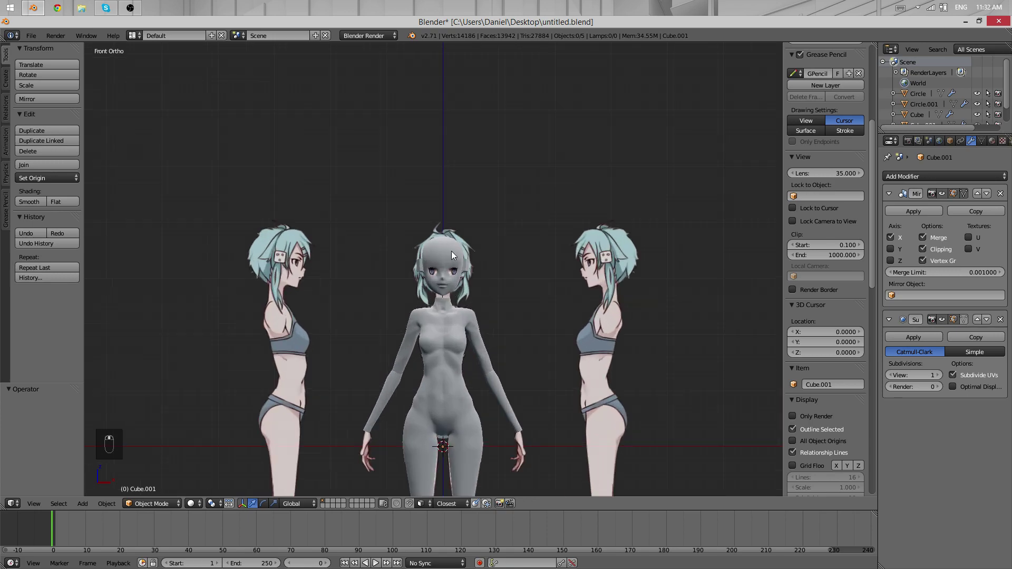
# - Show the model in wireframe over the front reference drawing and add a plane mesh
pyautogui.press('z')
pyautogui.scroll(-8, 527, 237)
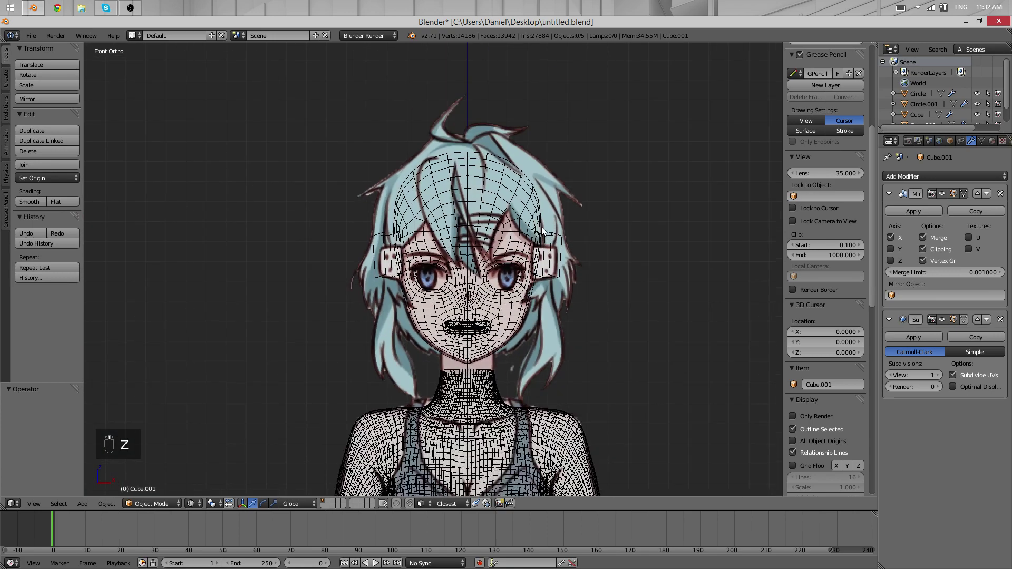
pyautogui.scroll(4, 554, 211)
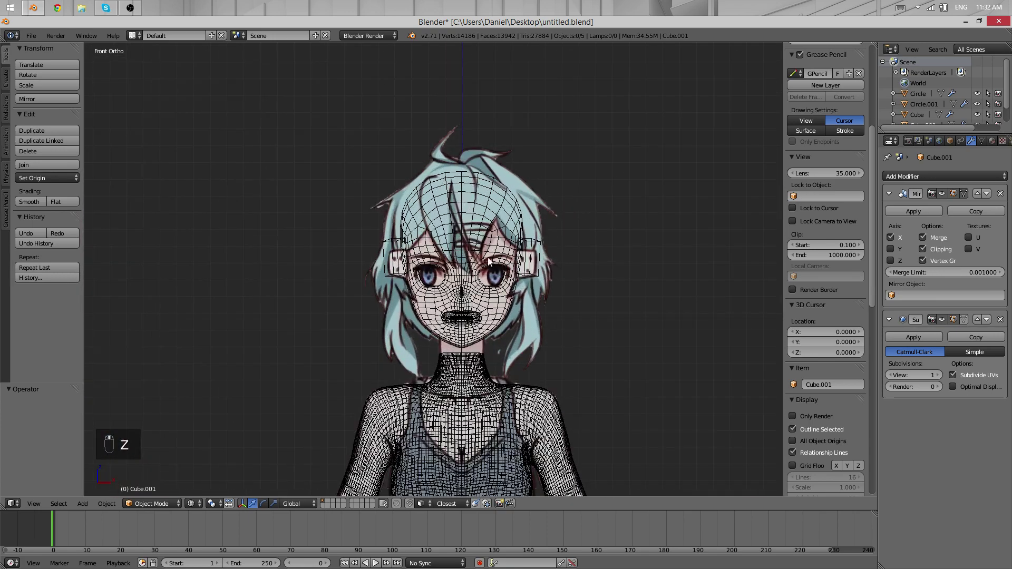
pyautogui.scroll(2, 493, 232)
pyautogui.scroll(-6, 494, 232)
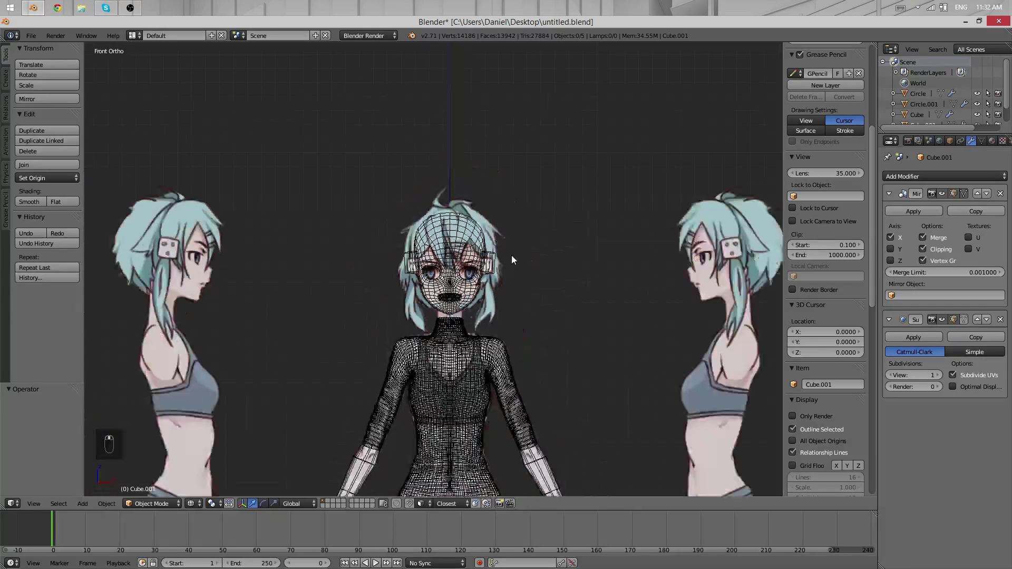
pyautogui.scroll(4, 471, 255)
pyautogui.scroll(-2, 456, 256)
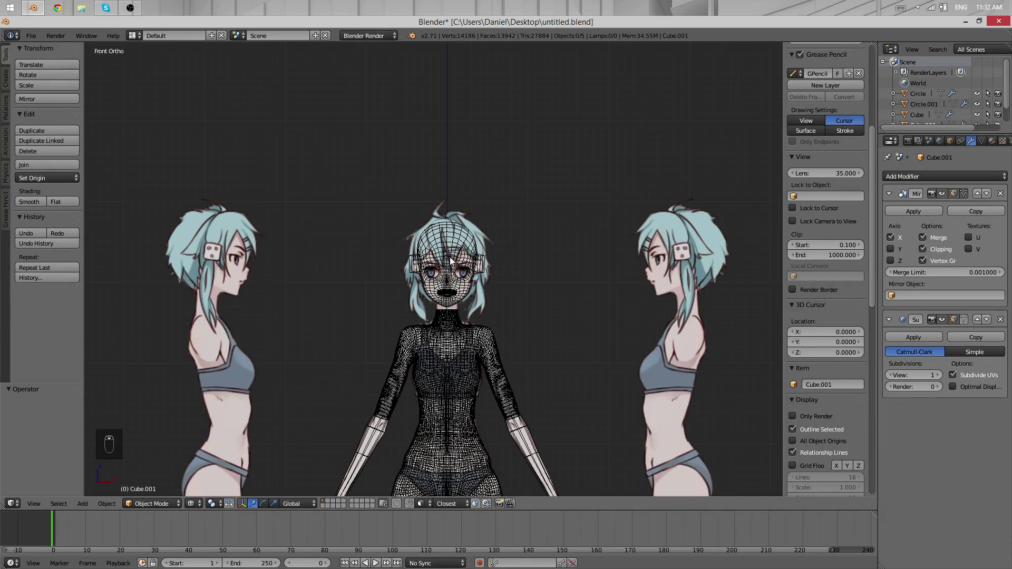
pyautogui.hotkey('shift', 'a')
pyautogui.moveTo(513, 267)
pyautogui.click(577, 268)
pyautogui.scroll(7, 536, 262)
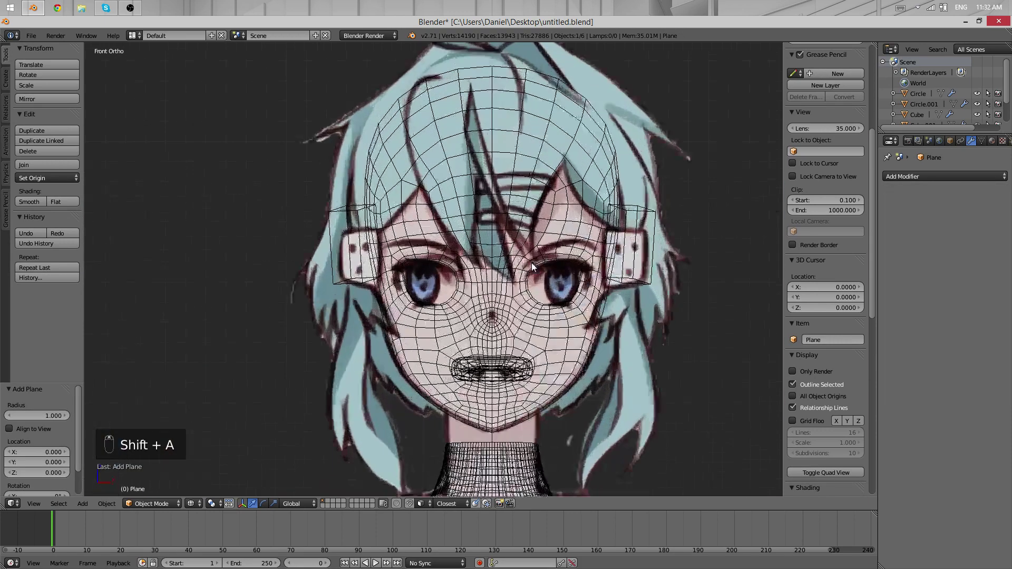
# - Enter Edit Mode on the plane and delete all of its vertices
pyautogui.scroll(-8, 533, 267)
pyautogui.moveTo(532, 255); pyautogui.dragTo(460, 347, button='middle')
pyautogui.press('Tab')
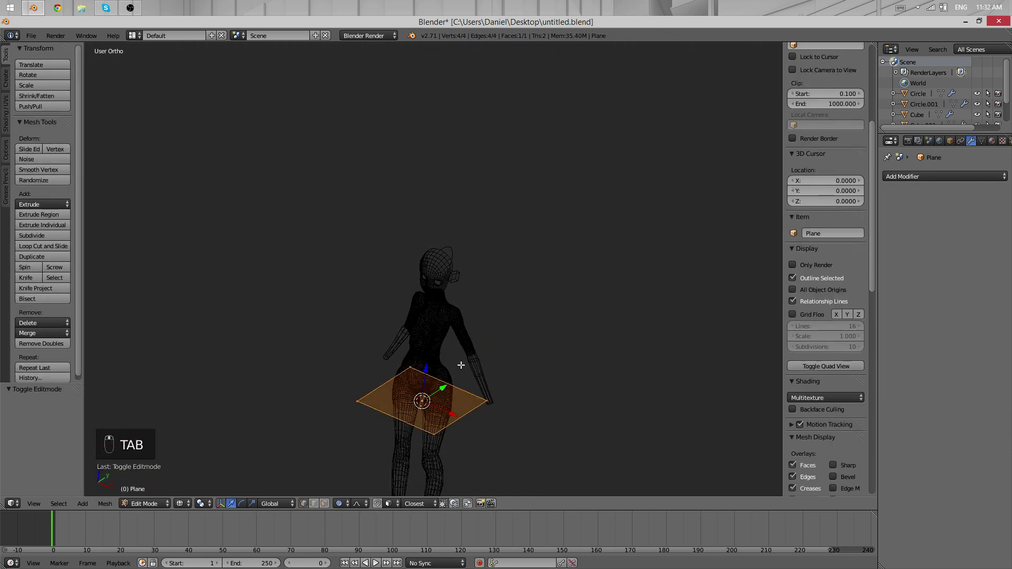
pyautogui.press('x')
pyautogui.click(438, 350)
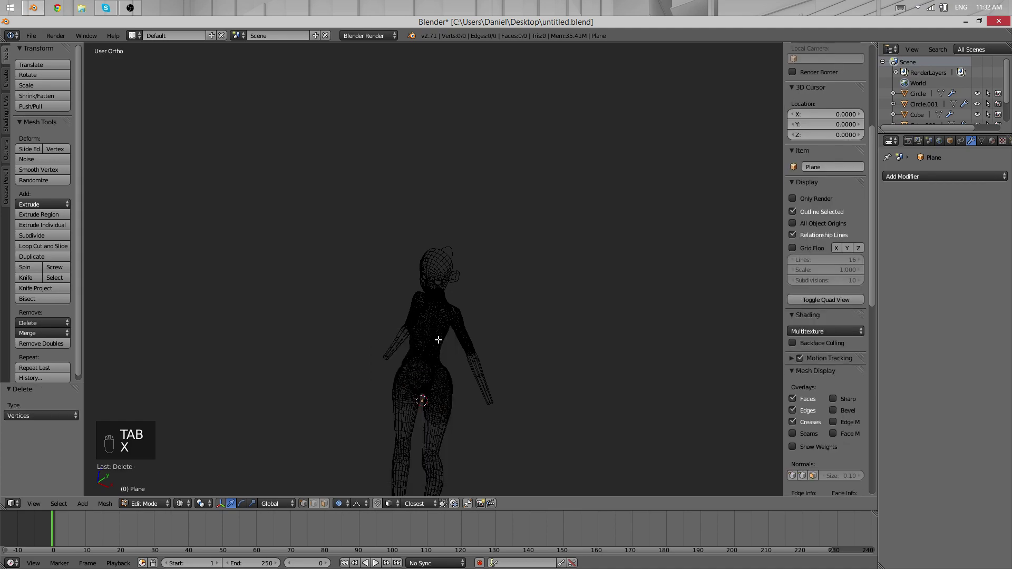
# - Place a single vertex in the front view at the lower tip of the fringe strand between the eyes
pyautogui.scroll(5, 401, 330)
pyautogui.press('KP_1')
pyautogui.scroll(5, 447, 215)
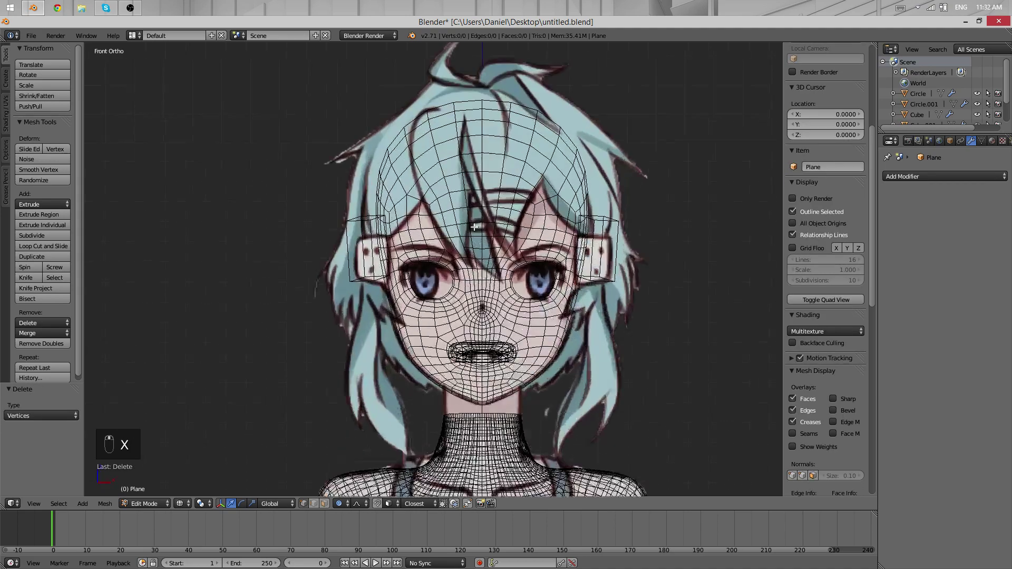
pyautogui.scroll(2, 446, 215)
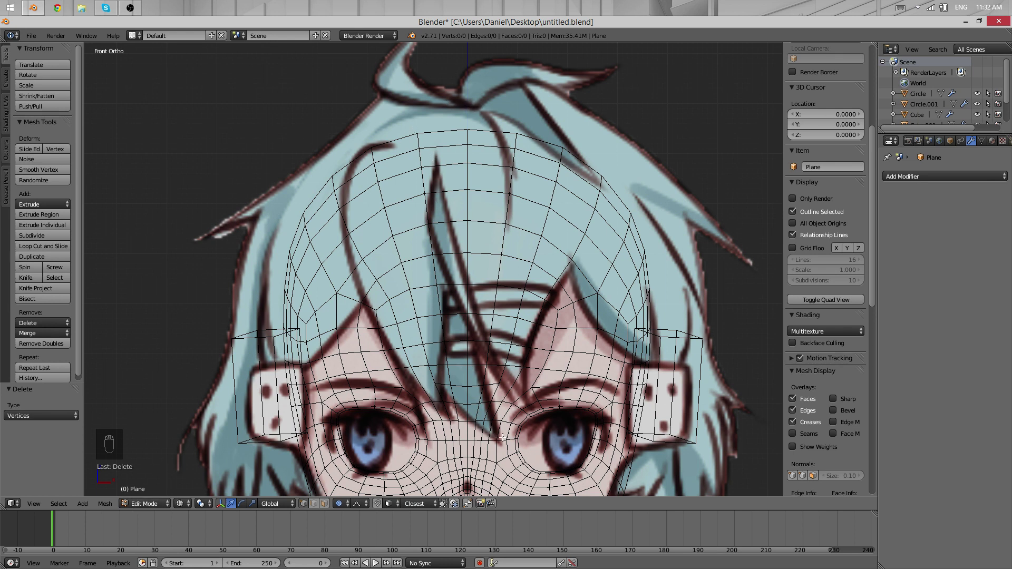
pyautogui.keyDown('shift'); pyautogui.moveTo(503, 438); pyautogui.dragTo(511, 383, button='middle'); pyautogui.keyUp('shift')
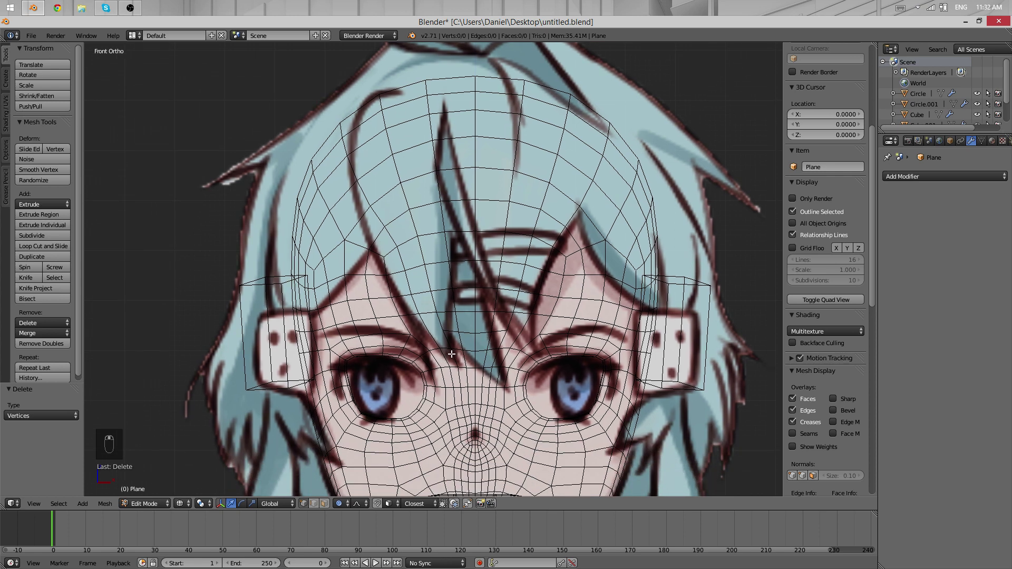
pyautogui.keyDown('ctrl'); pyautogui.rightClick(454, 360); pyautogui.keyUp('ctrl')
pyautogui.scroll(-2, 500, 340)
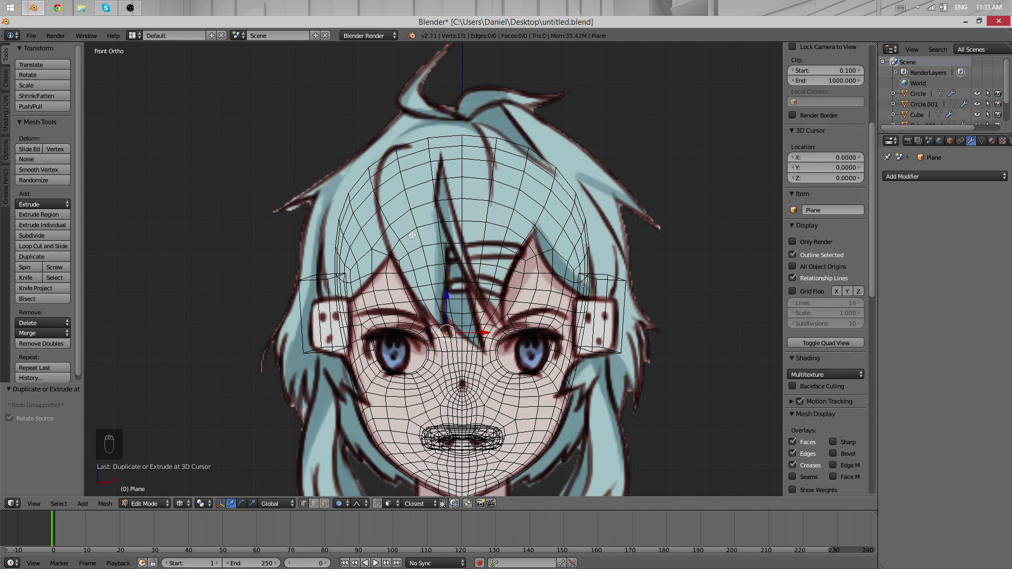
# - Move the vertex along Y to the fringe in front of the face in the side view, and turn off proportional editing
pyautogui.moveTo(413, 235); pyautogui.dragTo(369, 252, button='middle')
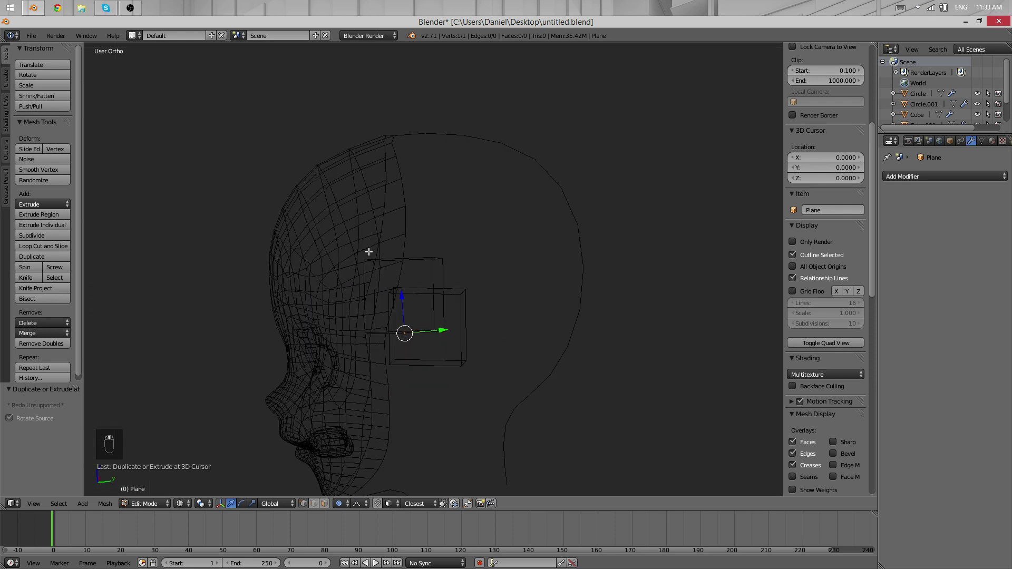
pyautogui.press('KP_3')
pyautogui.press('g')
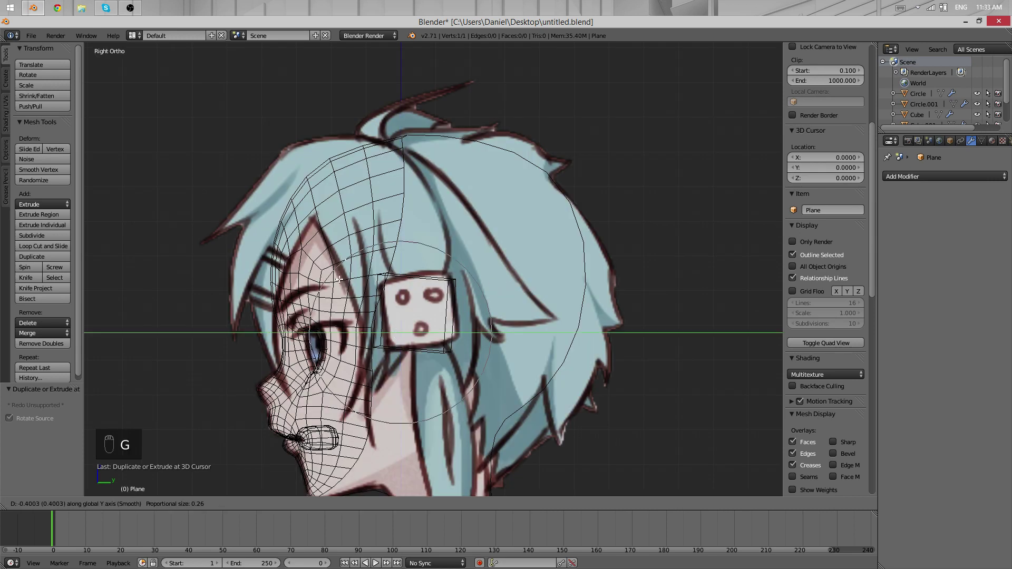
pyautogui.click(355, 275)
pyautogui.press('o')
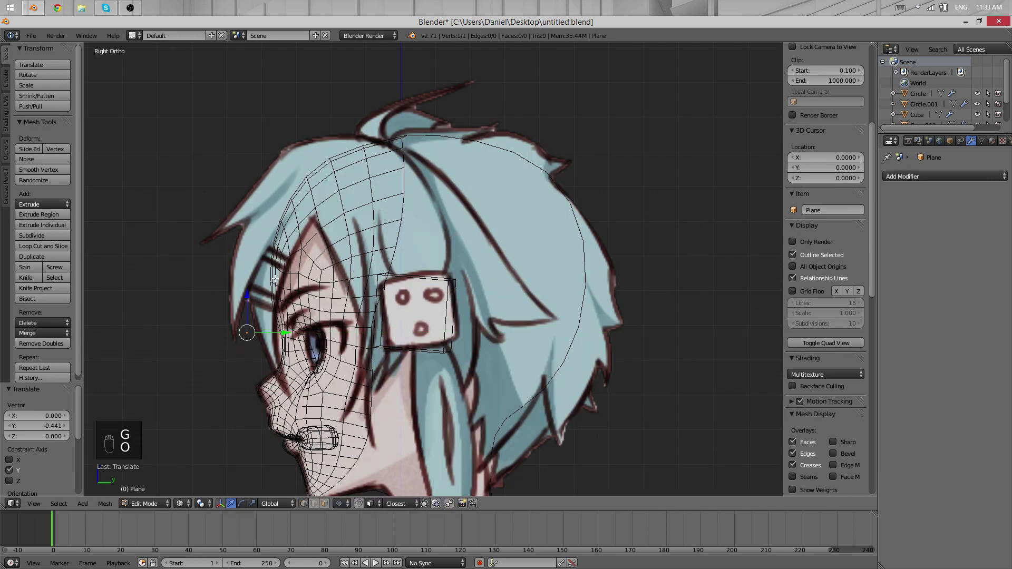
pyautogui.press('g')
pyautogui.click(279, 285)
pyautogui.press('g')
pyautogui.click(296, 288)
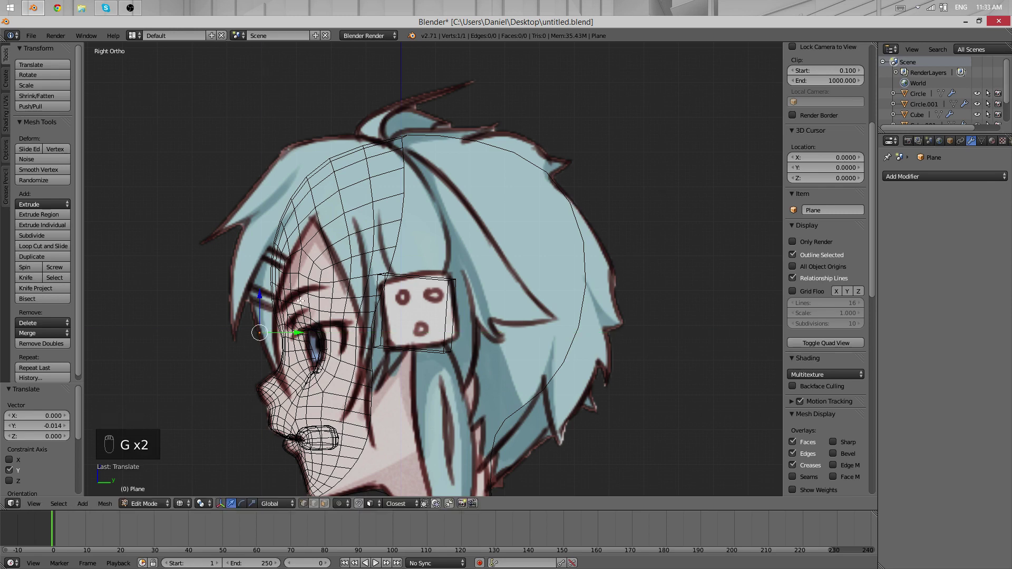
# - Switch to solid shading and extrude the vertex up to the crown of the head in the side view
pyautogui.moveTo(292, 323)
pyautogui.mouseDown(button='middle')
pyautogui.moveTo(305, 343)
pyautogui.moveTo(475, 327)
pyautogui.moveTo(654, 278)
pyautogui.moveTo(605, 278)
pyautogui.moveTo(515, 253)
pyautogui.mouseUp(button='middle')
pyautogui.press('z')
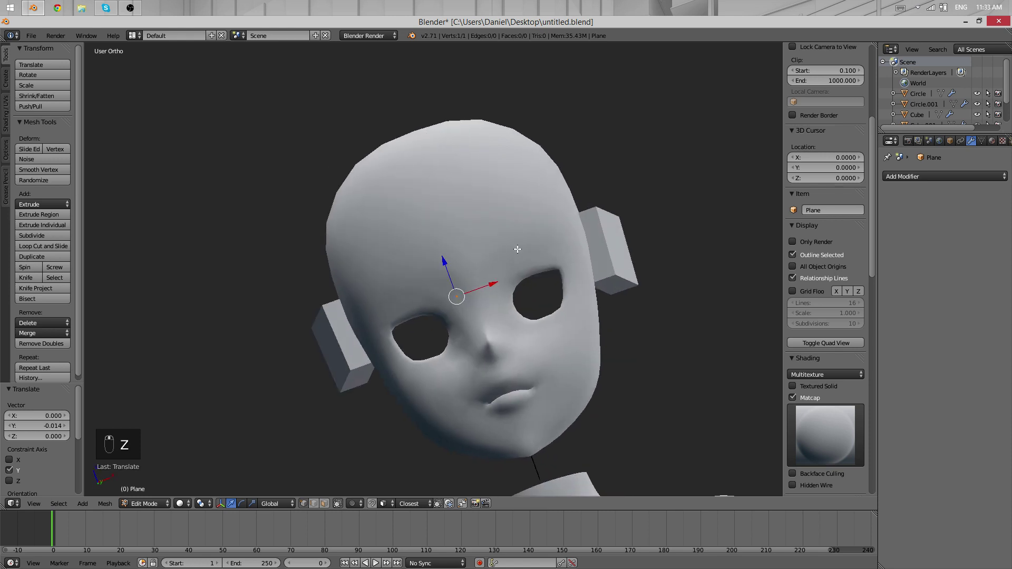
pyautogui.press('KP_3')
pyautogui.press('e')
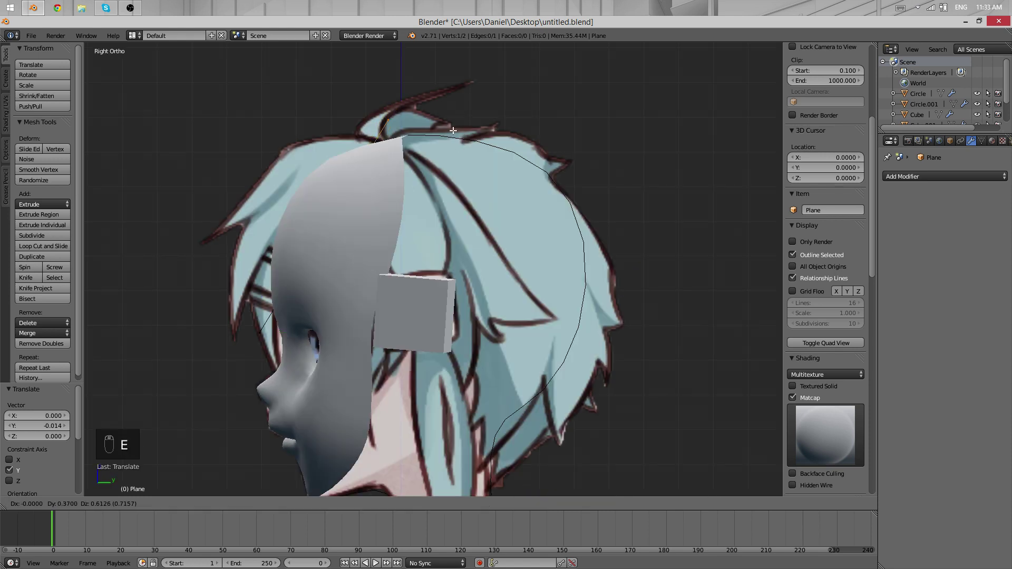
pyautogui.click(452, 144)
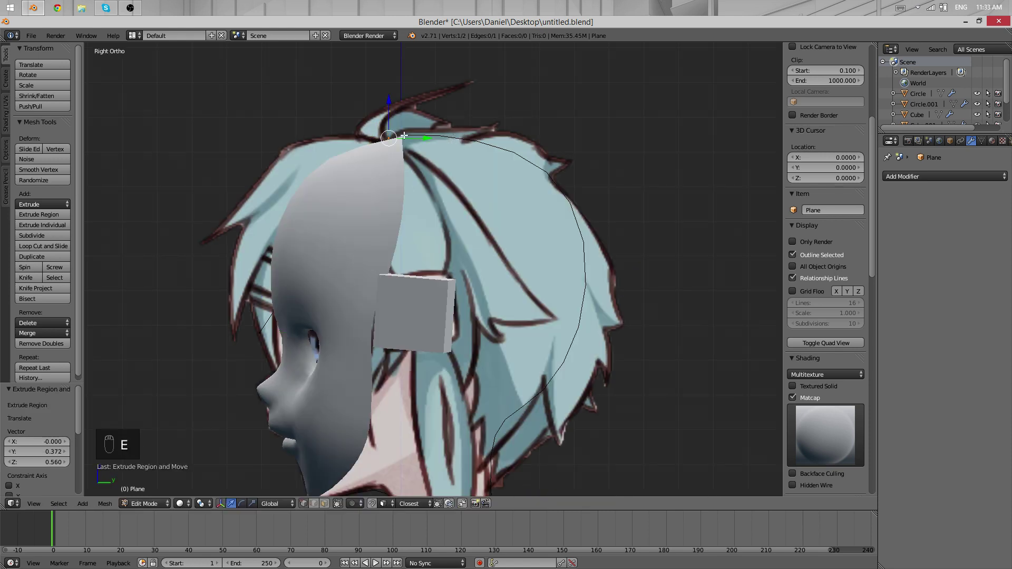
# - Shift the crown vertex along X towards the hair parting and fine-tune its position in the front view
pyautogui.moveTo(224, 194); pyautogui.dragTo(426, 256, button='middle')
pyautogui.press('KP_1')
pyautogui.press('g')
pyautogui.press('x')
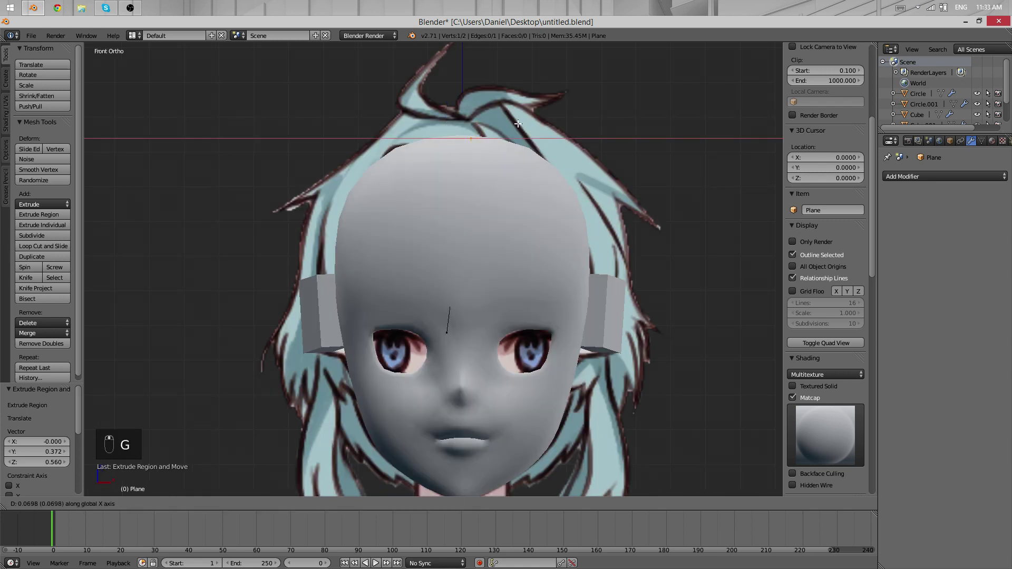
pyautogui.click(514, 124)
pyautogui.press('g')
pyautogui.click(512, 117)
pyautogui.press('g')
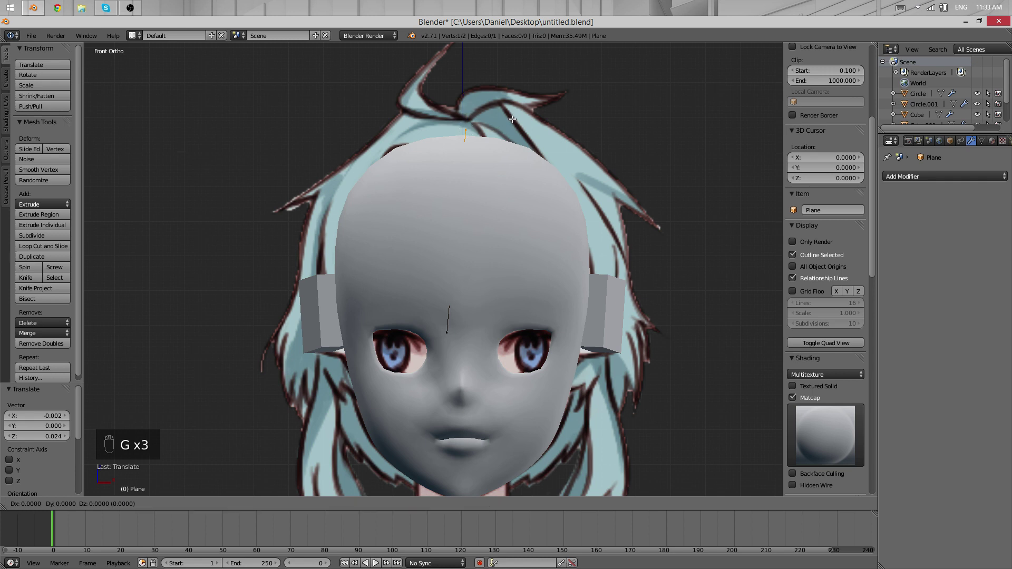
pyautogui.click(490, 116)
# - Select both ends of the strand edge and subdivide it with one cut
pyautogui.keyDown('shift'); pyautogui.rightClick(444, 338); pyautogui.keyUp('shift')
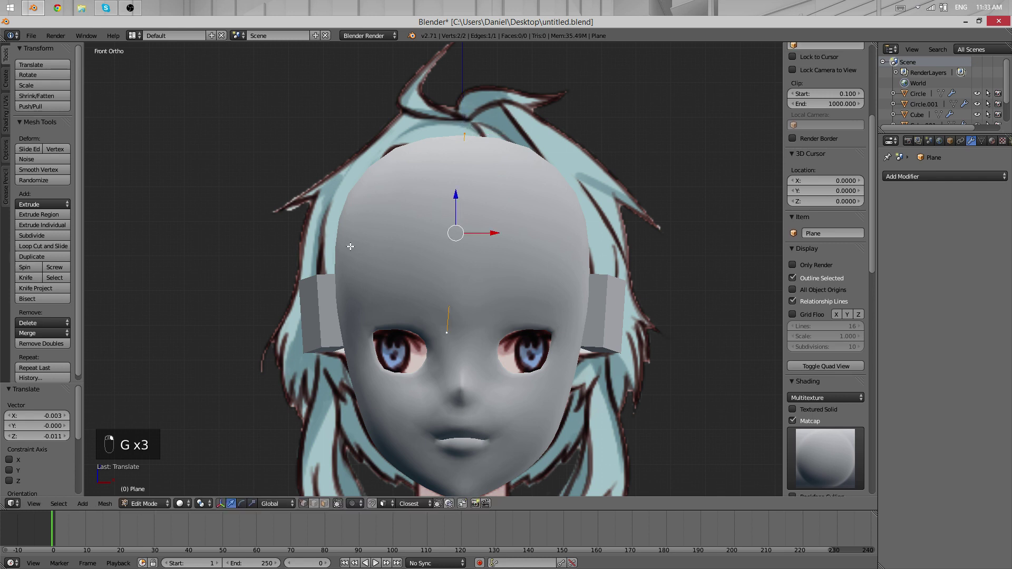
pyautogui.moveTo(350, 247); pyautogui.dragTo(584, 274, button='middle')
pyautogui.hotkey('alt', 'w')
# - Pull the strand's middle vertex out in front of the forehead and adjust its position
pyautogui.rightClick(535, 247)
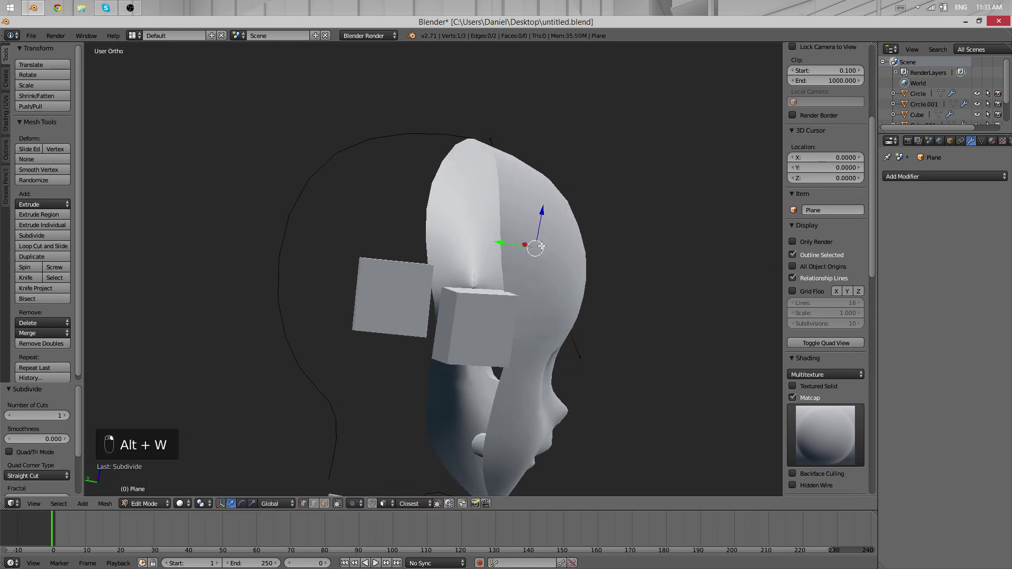
pyautogui.press('g')
pyautogui.click(592, 219)
pyautogui.moveTo(592, 219); pyautogui.dragTo(543, 237, button='middle')
pyautogui.press('g')
pyautogui.click(543, 238)
pyautogui.press('g')
pyautogui.click(542, 238)
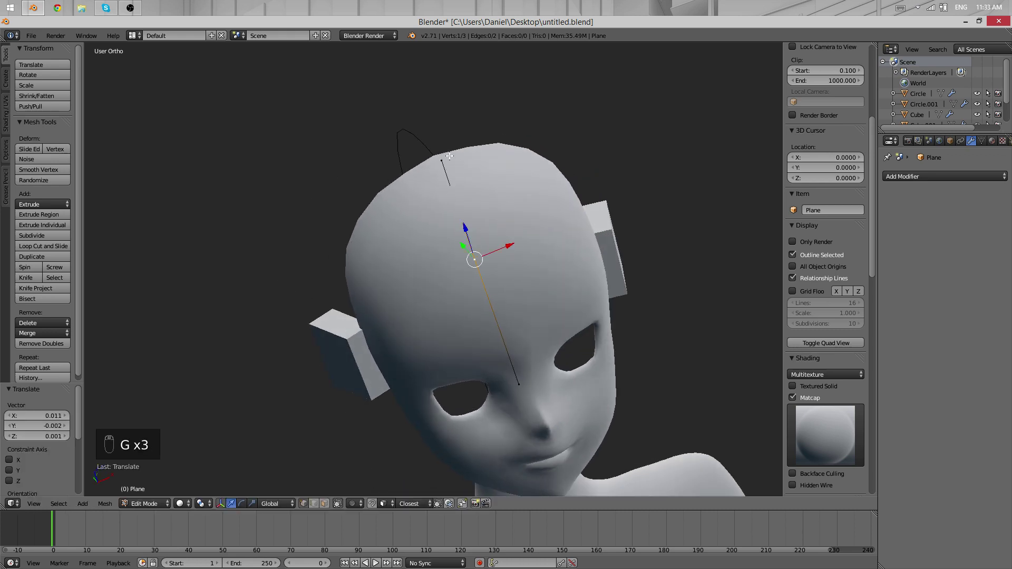
# - Select all vertices of the strand line and subdivide its edges with one cut each
pyautogui.keyDown('shift'); pyautogui.rightClick(442, 160); pyautogui.keyUp('shift')
pyautogui.moveTo(450, 156); pyautogui.dragTo(581, 281, button='middle')
pyautogui.keyDown('shift'); pyautogui.rightClick(601, 350); pyautogui.keyUp('shift')
pyautogui.hotkey('alt', 'w')
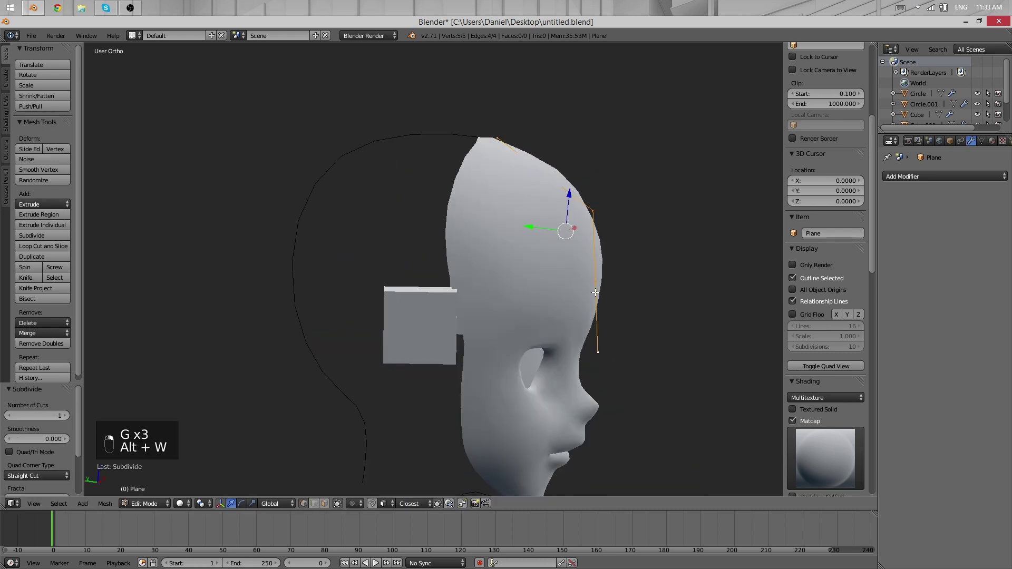
# - Move the two new in-between vertices outwards so the strand line curves around the forehead
pyautogui.rightClick(593, 269)
pyautogui.rightClick(535, 171)
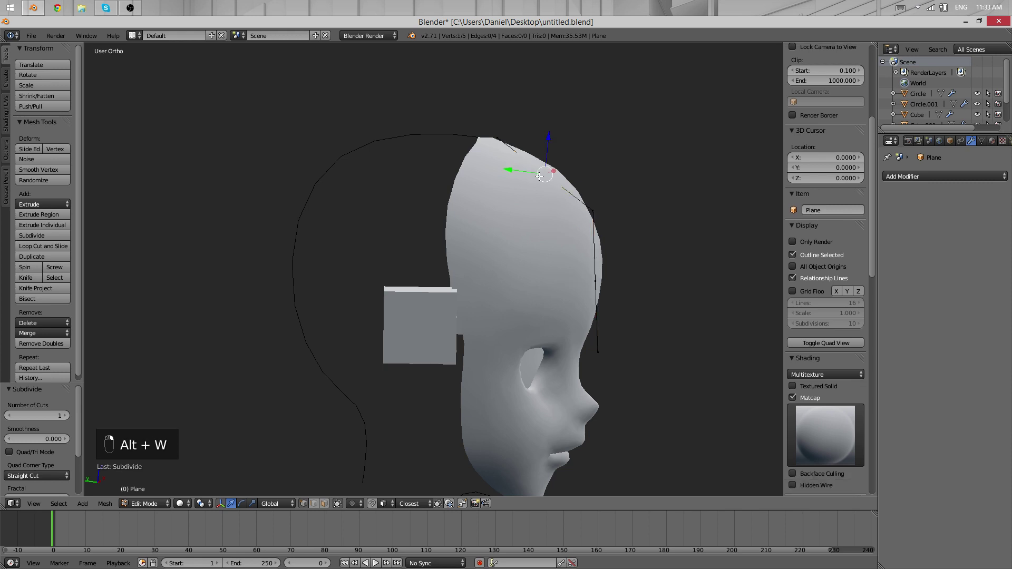
pyautogui.press('g')
pyautogui.click(543, 166)
pyautogui.rightClick(595, 272)
pyautogui.press('g')
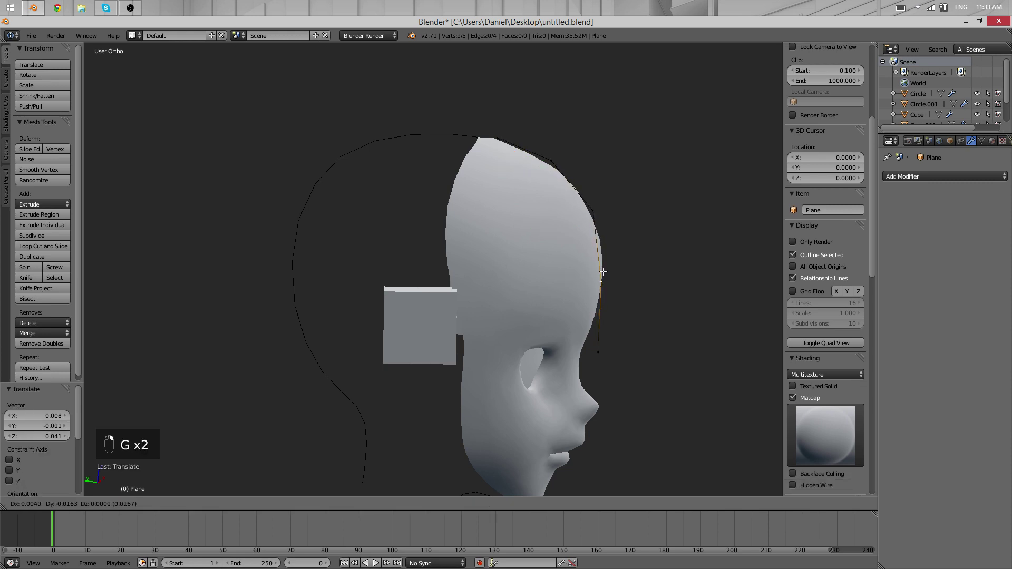
pyautogui.click(605, 273)
# - Adjust the three inner vertices sideways from the front so the strand line runs smoothly down the forehead
pyautogui.moveTo(568, 261); pyautogui.dragTo(434, 311, button='middle')
pyautogui.rightClick(467, 253)
pyautogui.press('g')
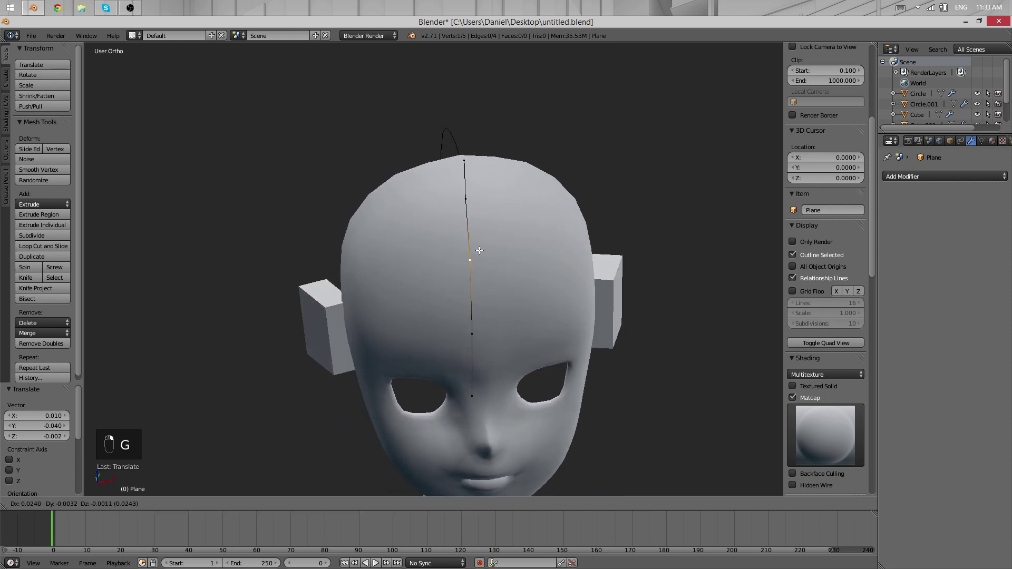
pyautogui.click(475, 251)
pyautogui.rightClick(474, 321)
pyautogui.press('g')
pyautogui.click(470, 321)
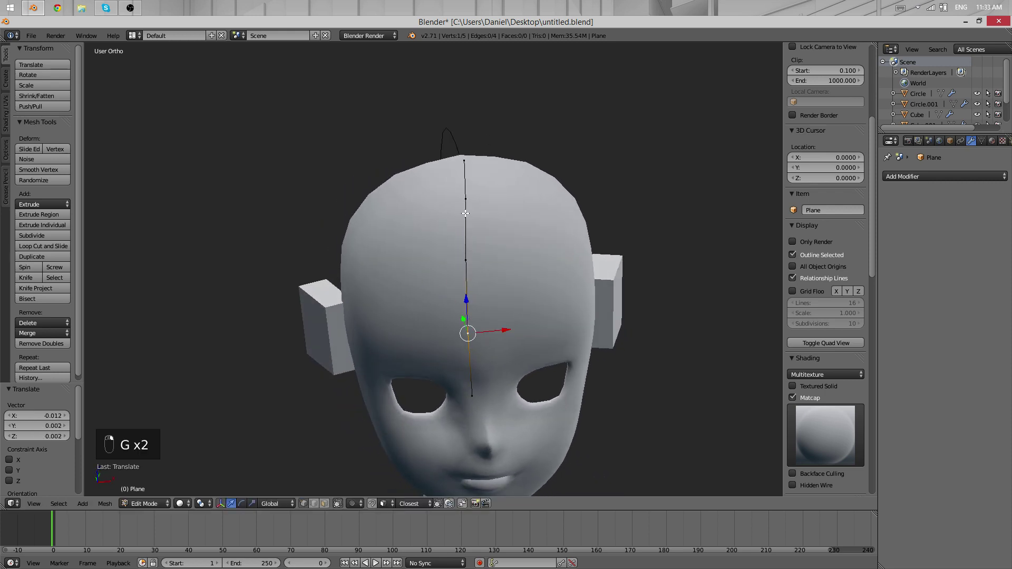
pyautogui.rightClick(466, 212)
pyautogui.press('g')
pyautogui.click(464, 212)
pyautogui.moveTo(372, 258); pyautogui.dragTo(368, 128, button='middle')
pyautogui.press('a')
pyautogui.press('a')
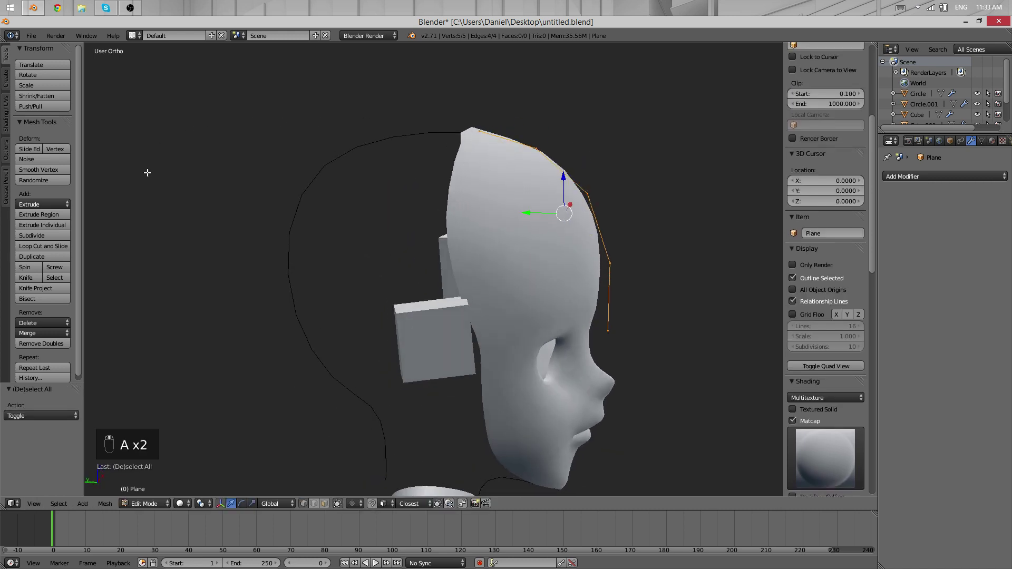
pyautogui.press('w')
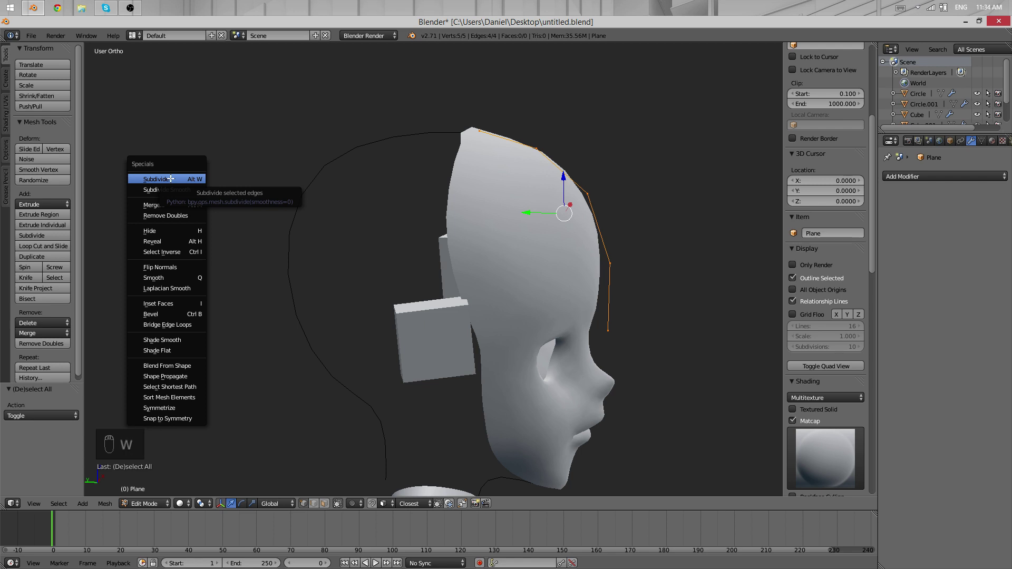
pyautogui.rightClick(170, 178)
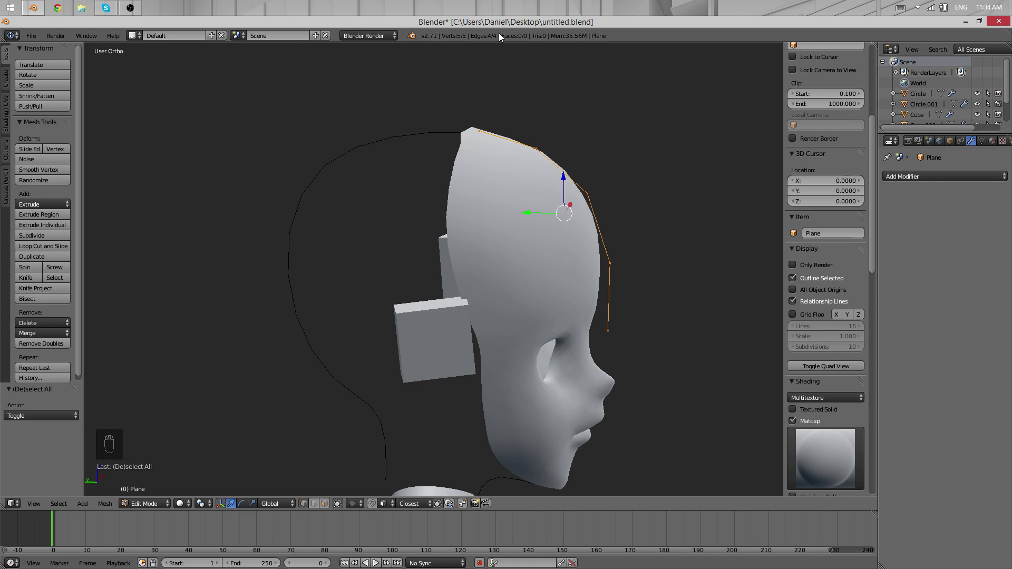
# - Raise the strand's two uppermost vertices in the right side view to follow the top of the drawn hair
pyautogui.moveTo(533, 132); pyautogui.dragTo(408, 300, button='middle')
pyautogui.rightClick(399, 127)
pyautogui.press('g')
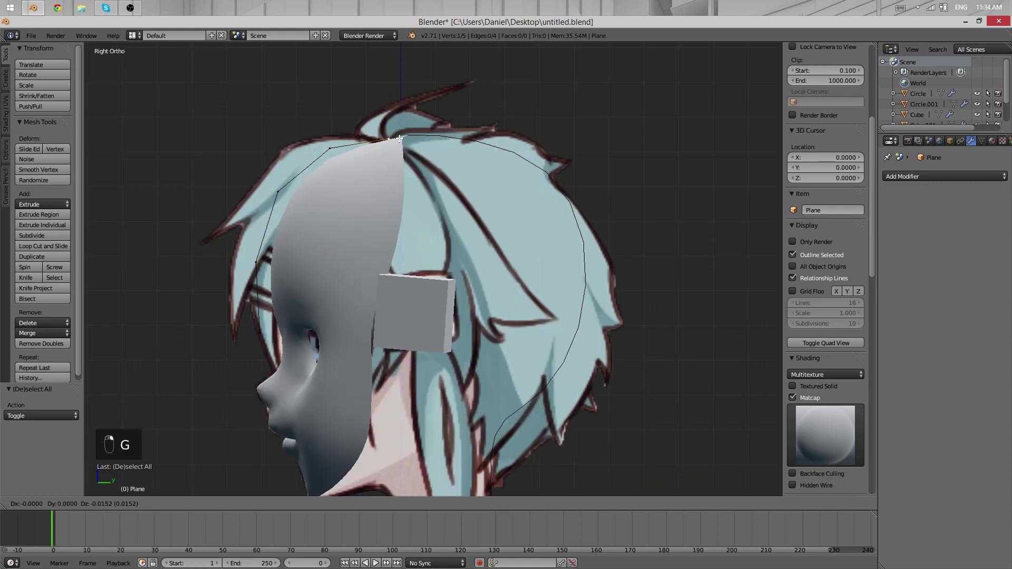
pyautogui.click(399, 133)
pyautogui.rightClick(342, 143)
pyautogui.press('g')
pyautogui.click(342, 134)
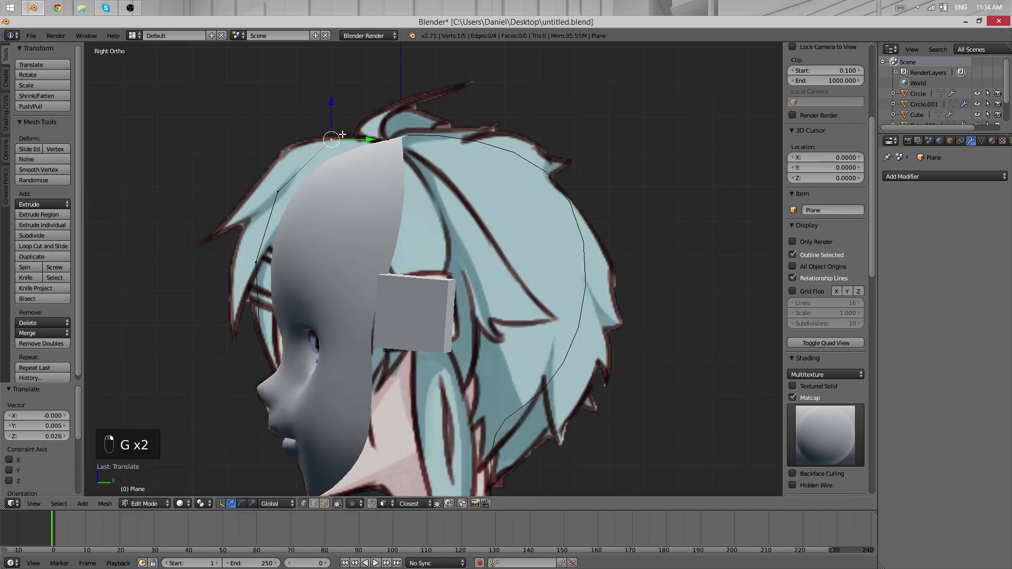
# - Move the strand line's three lower vertices slightly up and forward in the right side view to follow the drawn fringe
pyautogui.rightClick(276, 188)
pyautogui.press('g')
pyautogui.click(276, 182)
pyautogui.rightClick(258, 261)
pyautogui.press('g')
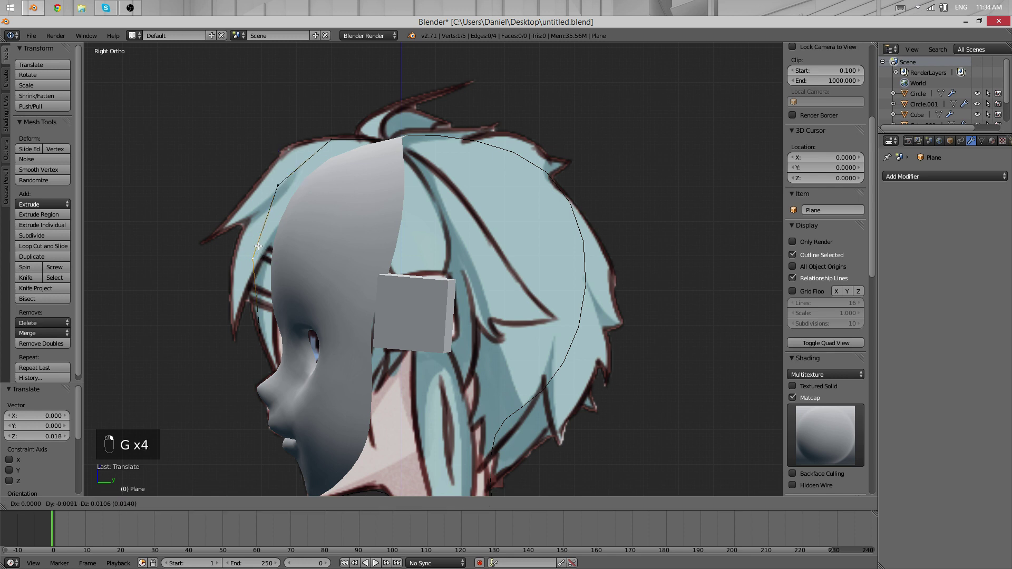
pyautogui.click(253, 257)
pyautogui.rightClick(258, 330)
pyautogui.press('g')
pyautogui.click(256, 312)
pyautogui.press('r')
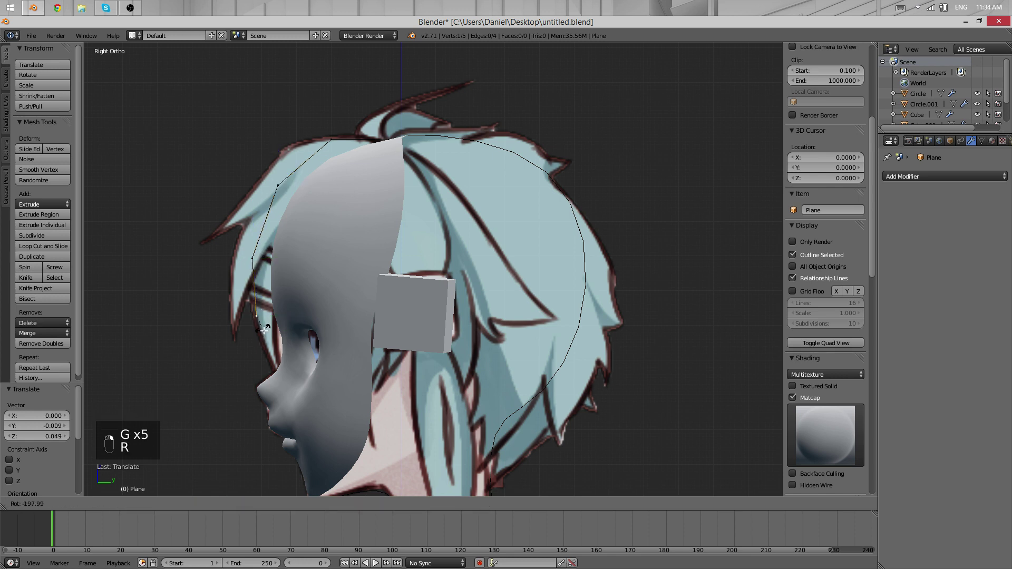
pyautogui.rightClick(274, 359)
# - Shift the third and fourth vertices of the strand line by -0.034 along X in the front view
pyautogui.moveTo(296, 274); pyautogui.dragTo(444, 275, button='middle')
pyautogui.press('KP_1')
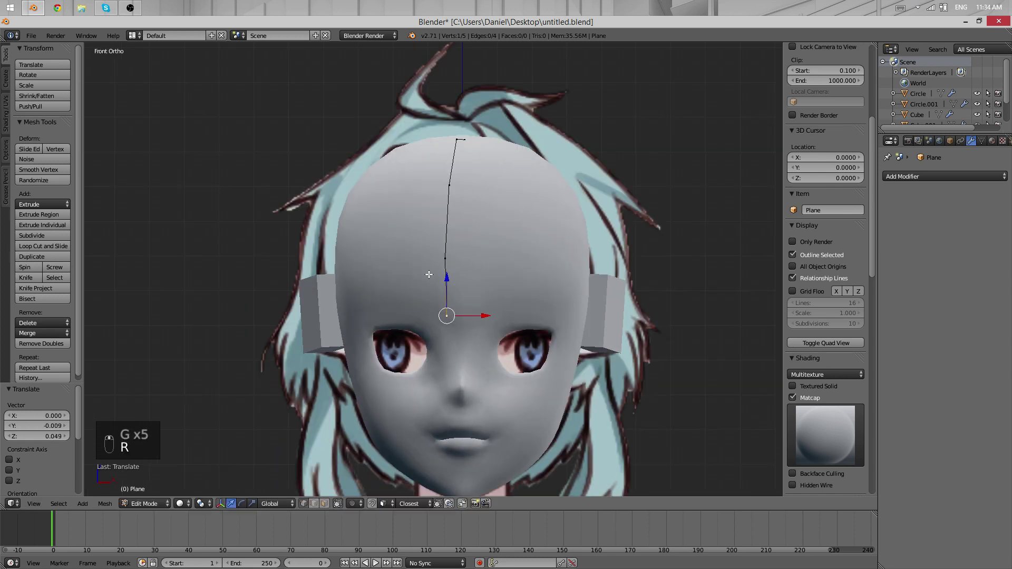
pyautogui.press('z')
pyautogui.press('z')
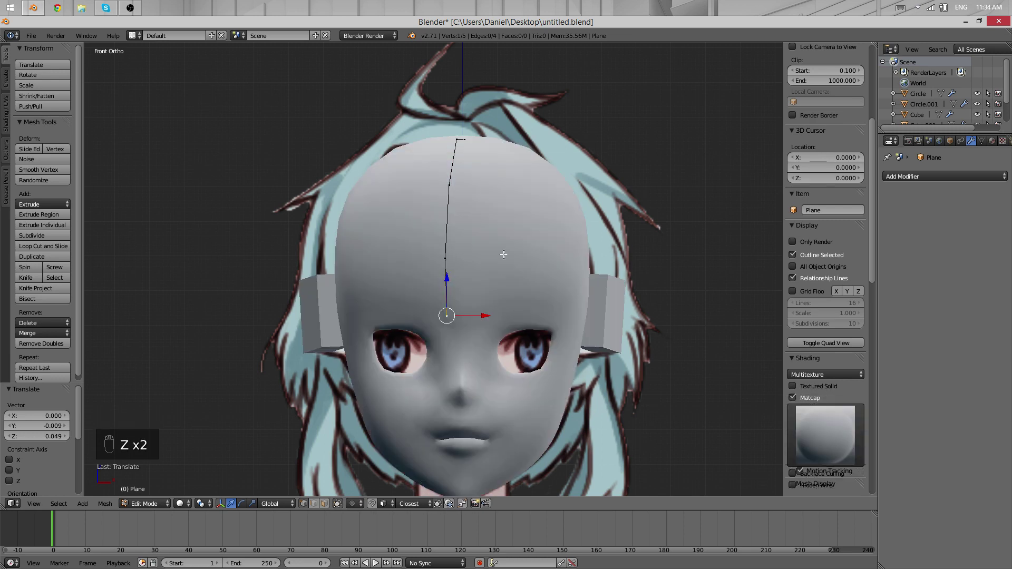
pyautogui.press('z')
pyautogui.scroll(1, 470, 227)
pyautogui.press('z')
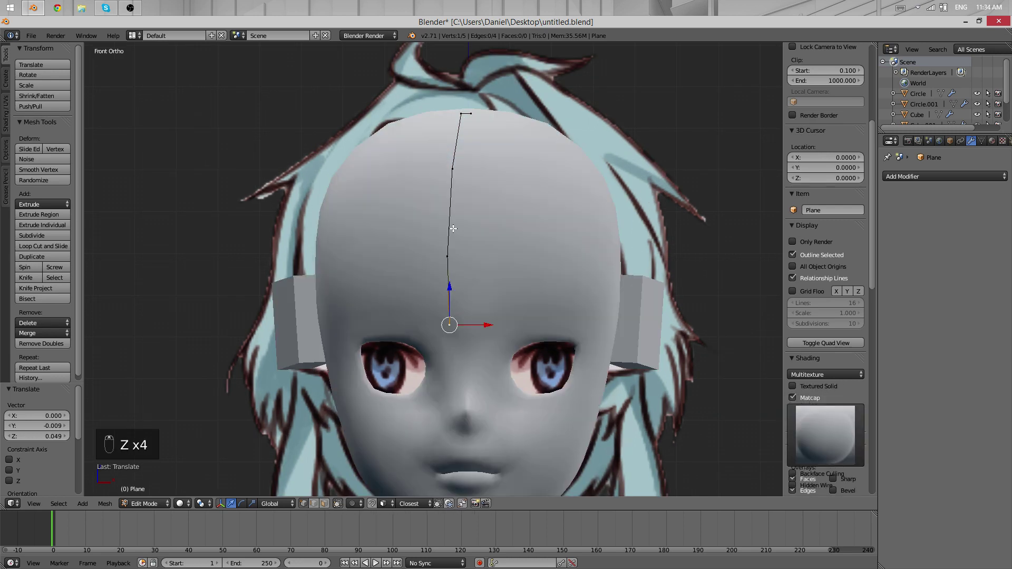
pyautogui.scroll(2, 449, 228)
pyautogui.rightClick(452, 155)
pyautogui.keyDown('shift'); pyautogui.rightClick(453, 246); pyautogui.keyUp('shift')
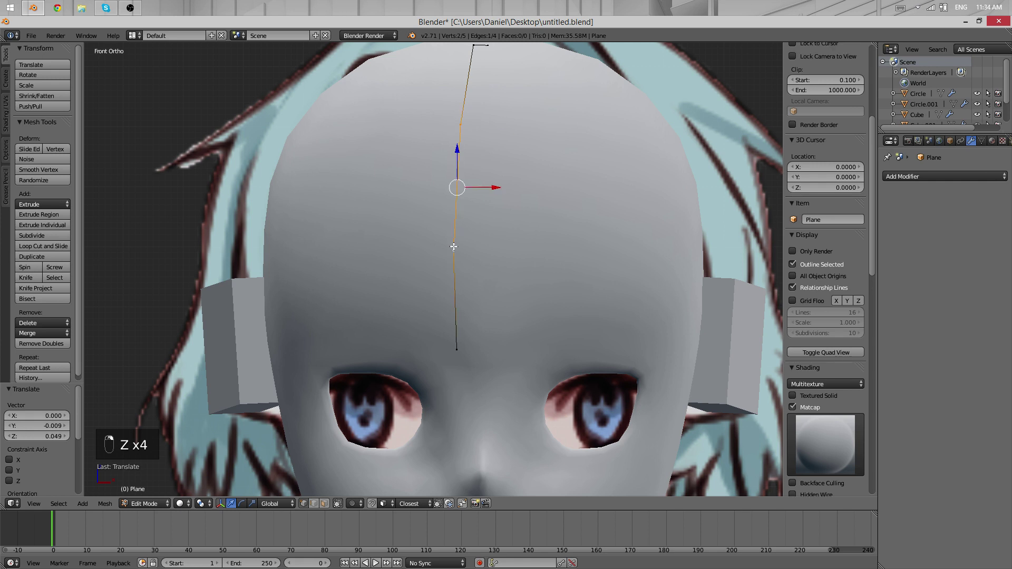
pyautogui.press('g')
pyautogui.middleClick(435, 246)
pyautogui.click(430, 248)
# - Move the strand line's second and third vertices slightly outwards to bow the upper part of the curve
pyautogui.scroll(-3, 481, 203)
pyautogui.moveTo(483, 211); pyautogui.dragTo(473, 337, button='middle')
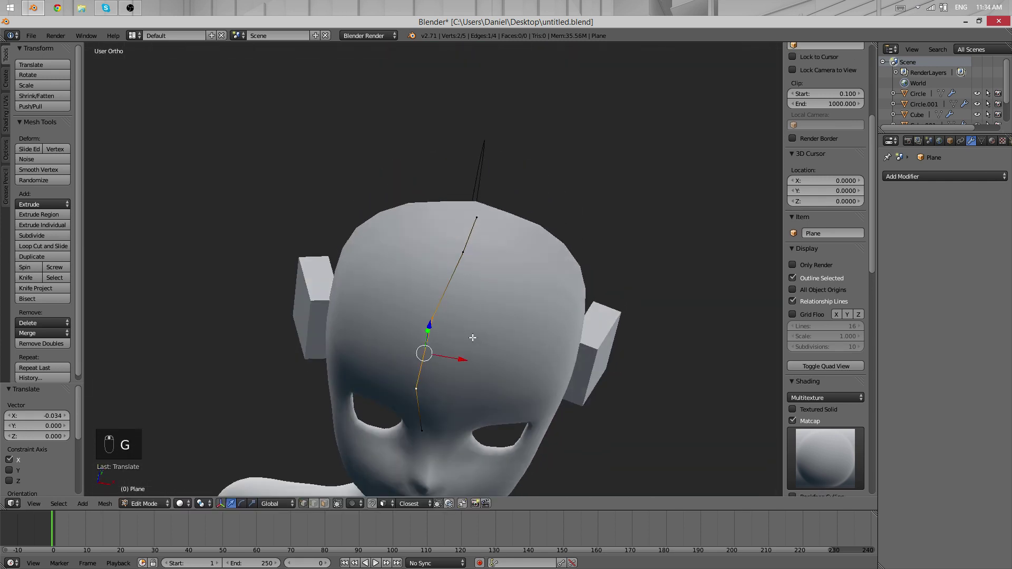
pyautogui.rightClick(463, 252)
pyautogui.press('g')
pyautogui.click(455, 243)
pyautogui.press('a')
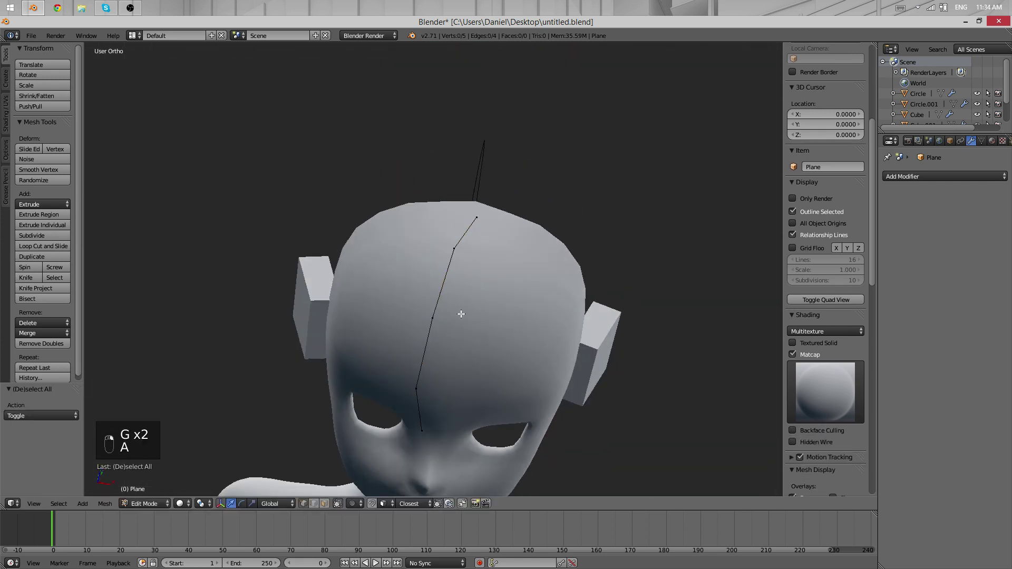
pyautogui.rightClick(432, 319)
pyautogui.press('g')
pyautogui.click(424, 316)
pyautogui.scroll(-7, 433, 296)
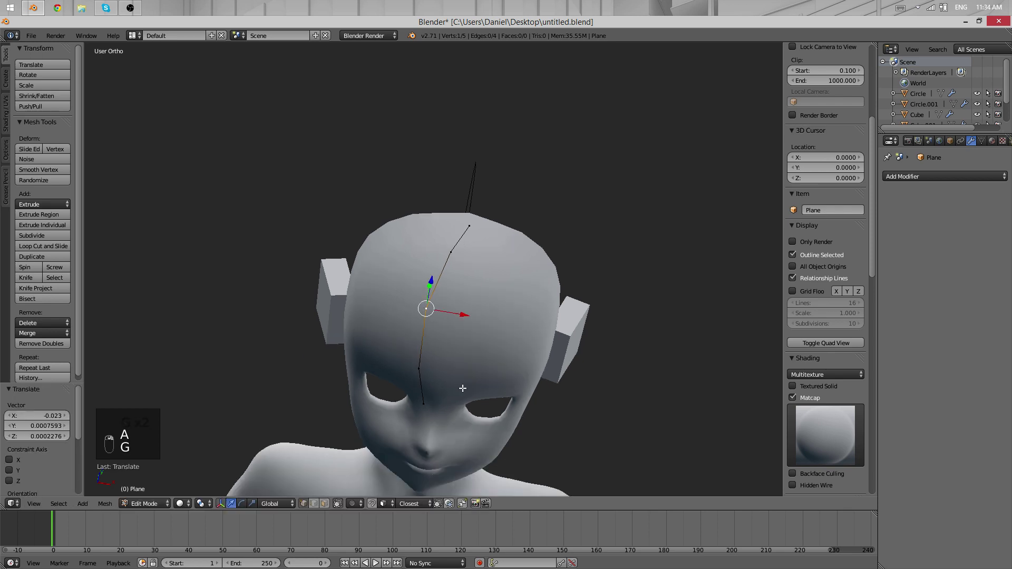
# - Examine the strand line on the head from several angles and select all of its vertices
pyautogui.press('Tab')
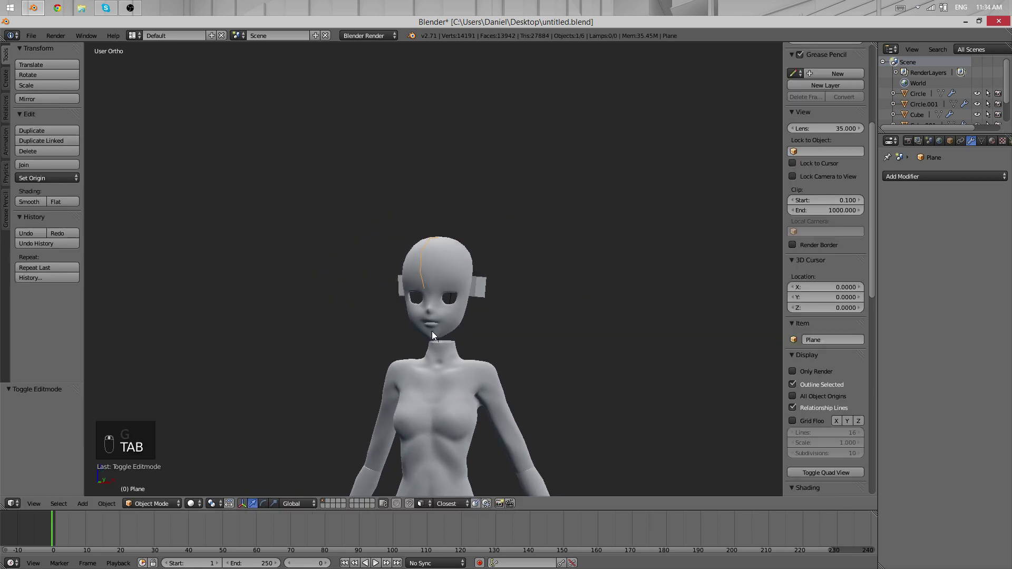
pyautogui.scroll(7, 455, 288)
pyautogui.press('Tab')
pyautogui.scroll(-3, 440, 271)
pyautogui.scroll(5, 439, 271)
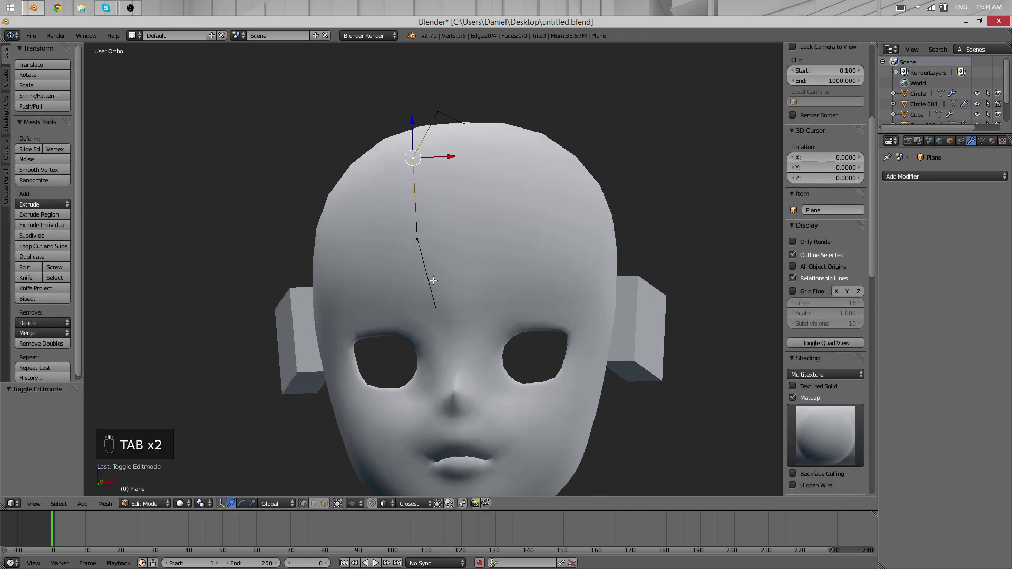
pyautogui.press('a')
pyautogui.press('a')
pyautogui.press('a')
pyautogui.press('a')
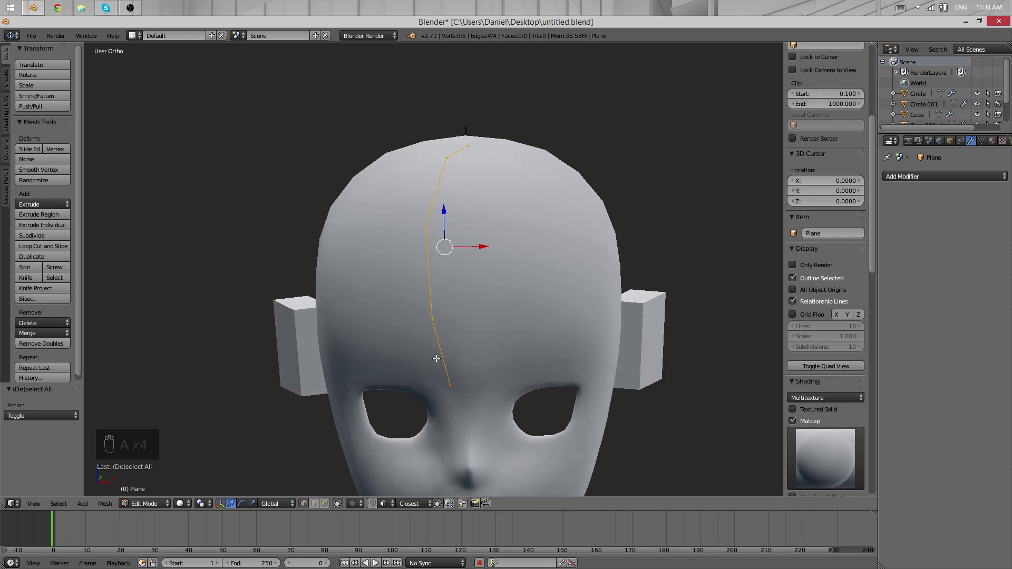
pyautogui.scroll(4, 476, 227)
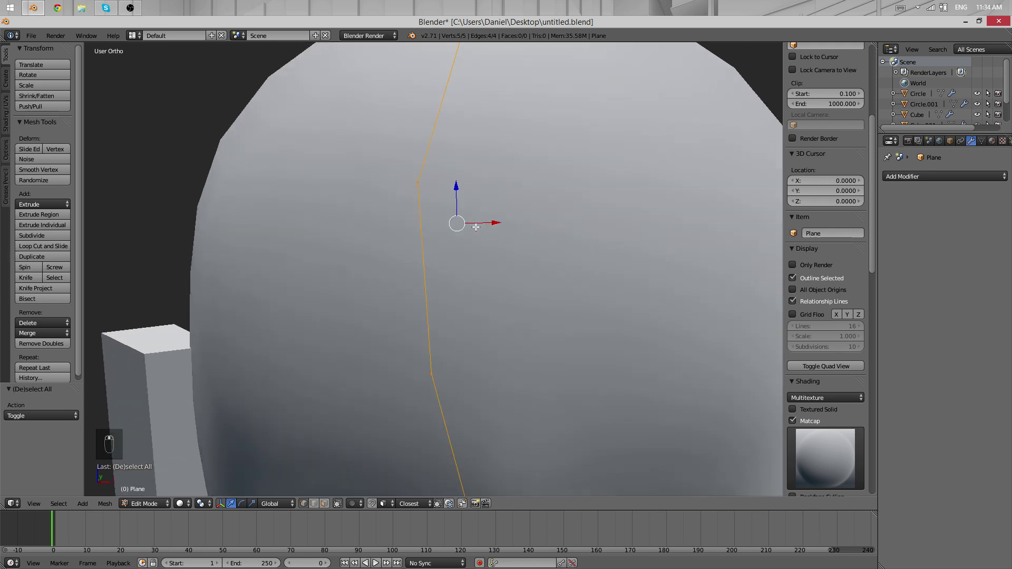
pyautogui.scroll(-4, 556, 281)
pyautogui.moveTo(527, 248); pyautogui.dragTo(476, 212, button='middle')
# - Sketch a pointed strand outline around the line with the Grease Pencil and delete the sketch
pyautogui.moveTo(475, 212); pyautogui.dragTo(474, 248)
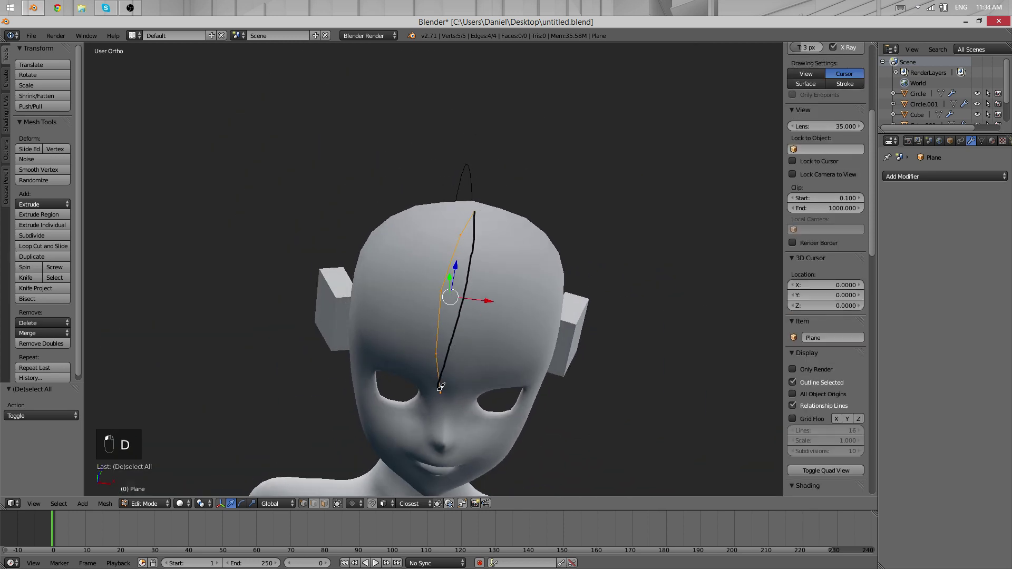
pyautogui.moveTo(439, 392); pyautogui.dragTo(426, 342)
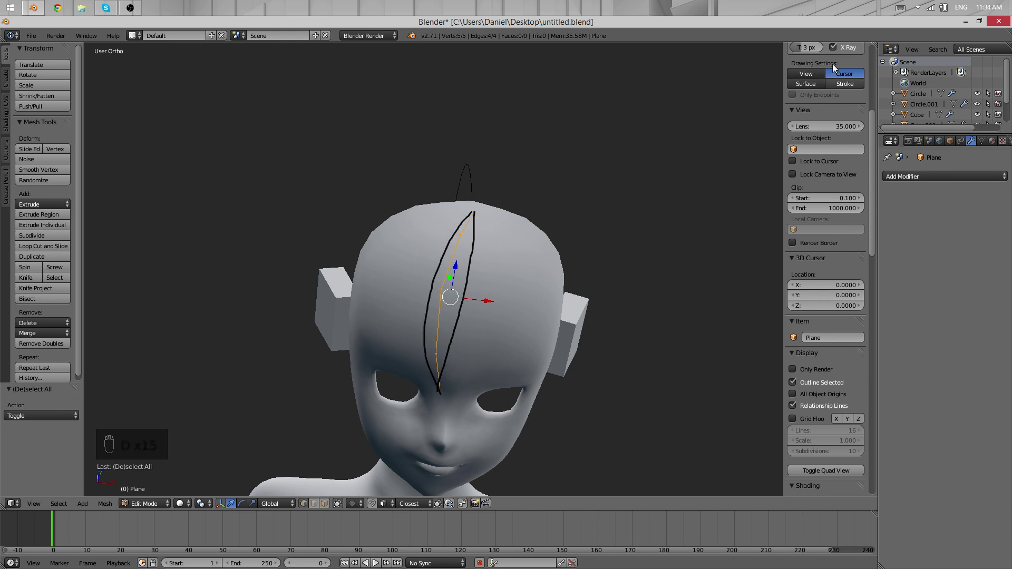
pyautogui.scroll(5, 833, 85)
pyautogui.click(856, 134)
pyautogui.press('Tab')
pyautogui.press('Tab')
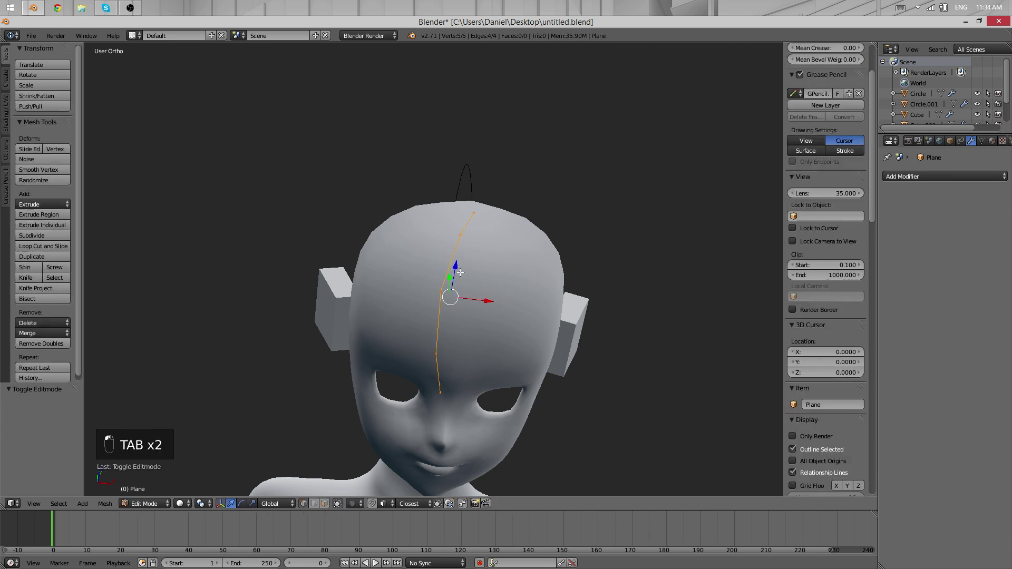
# - Extrude the strand line sideways, about 0.08 to one side and about 0.09 to the other, forming a two-column strip
pyautogui.press('e')
pyautogui.click(474, 279)
pyautogui.press('e')
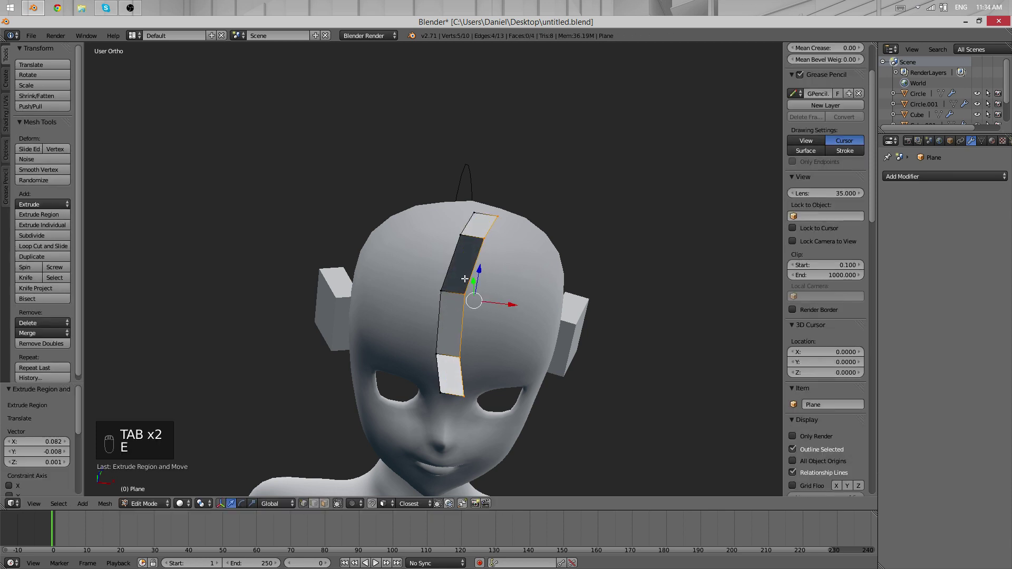
pyautogui.click(413, 266)
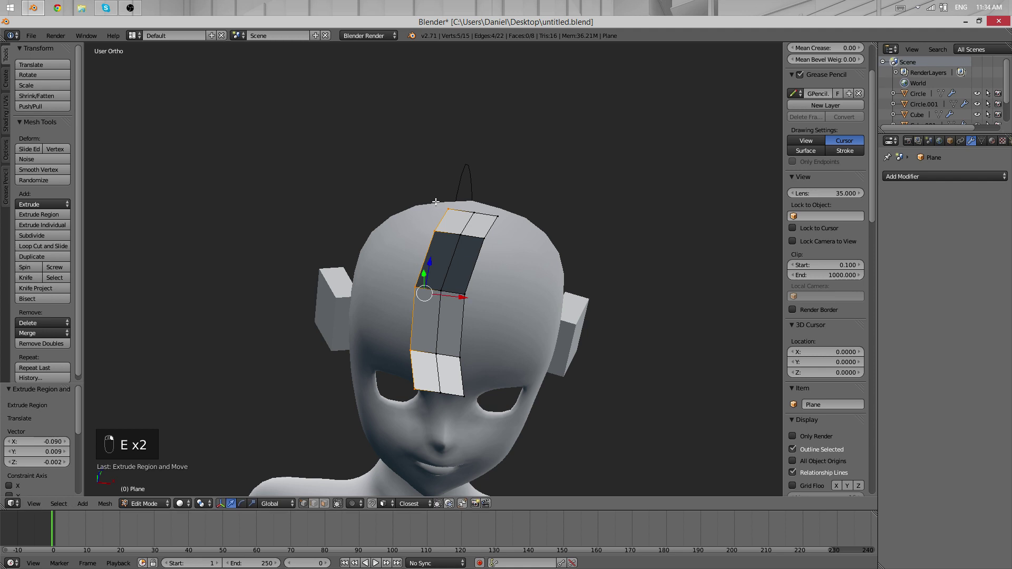
# - Scale the two outer vertices at the strip's upper end to 0.167 to taper it to a point
pyautogui.moveTo(448, 210); pyautogui.dragTo(467, 211, button='right')
pyautogui.rightClick(495, 215)
pyautogui.keyDown('shift'); pyautogui.rightClick(498, 216); pyautogui.keyUp('shift')
pyautogui.scroll(-1, 511, 239)
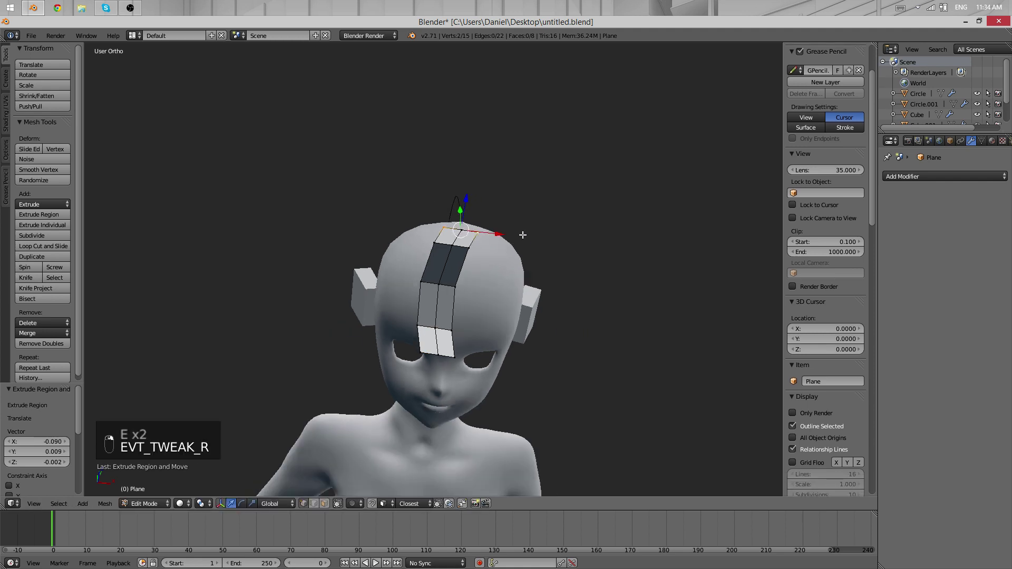
pyautogui.press('s')
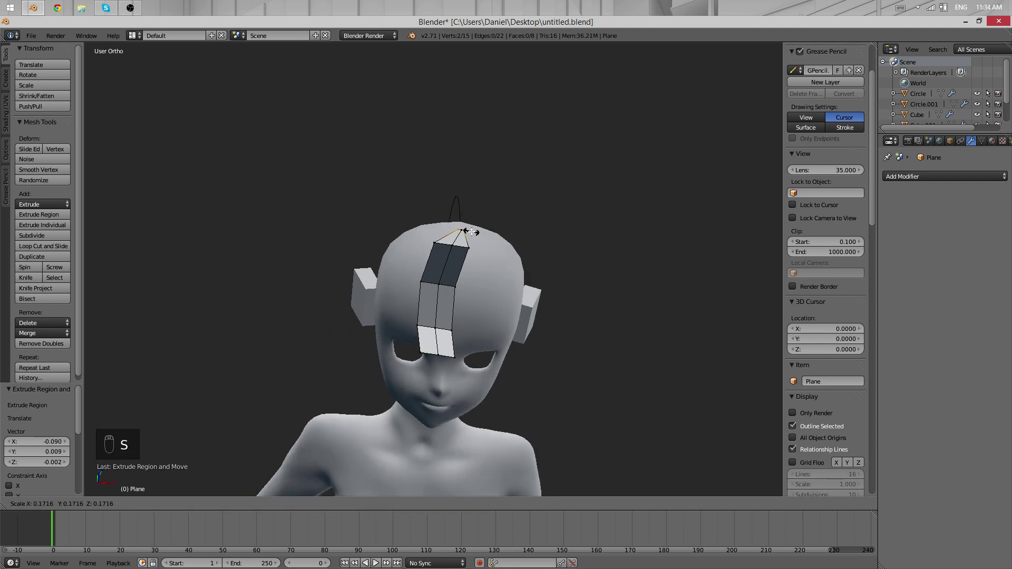
pyautogui.click(471, 237)
# - Scale the strip's two outer bottom vertices to 0.216 and narrow the row just above them
pyautogui.rightClick(421, 357)
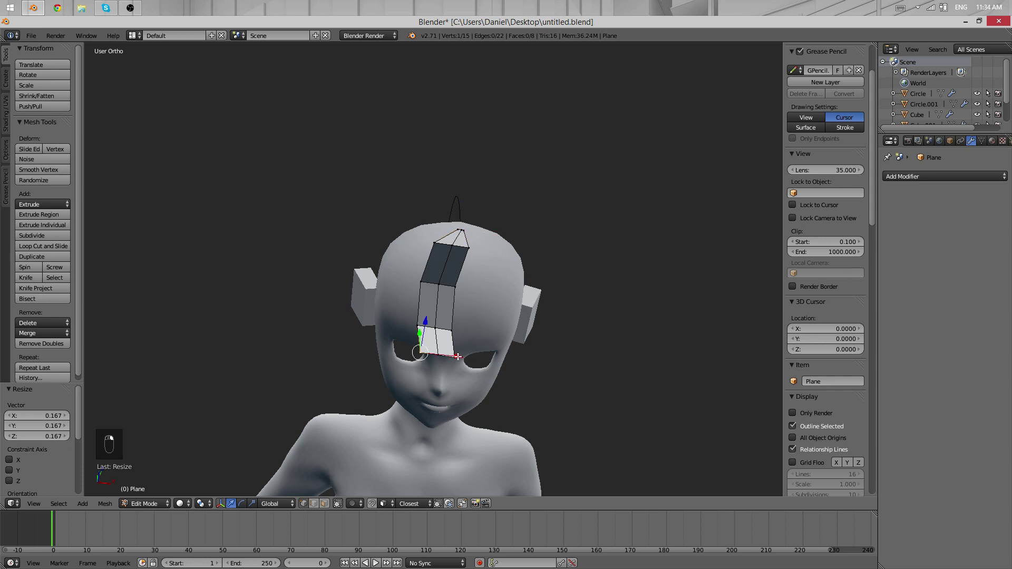
pyautogui.keyDown('shift'); pyautogui.rightClick(455, 357); pyautogui.keyUp('shift')
pyautogui.press('s')
pyautogui.click(455, 344)
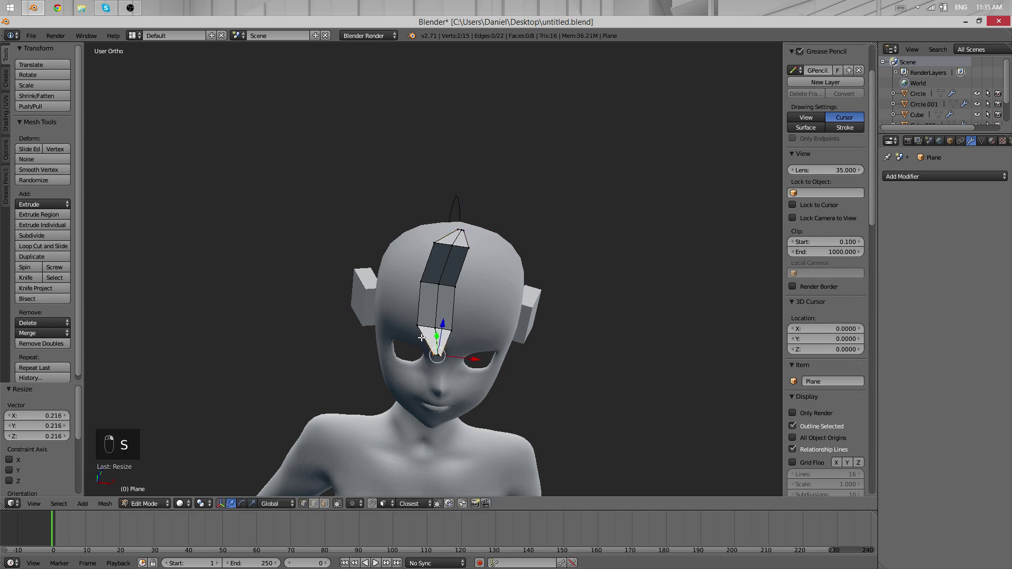
pyautogui.rightClick(419, 327)
pyautogui.press('s')
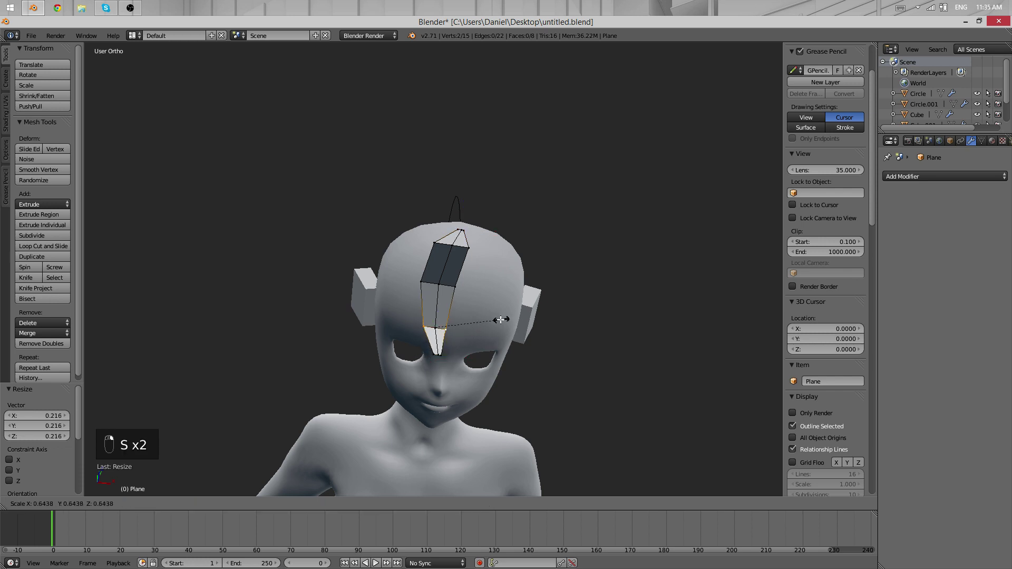
pyautogui.click(488, 346)
# - Inspect the tapered strand's shape and shading on the head from several angles in object mode
pyautogui.press('Tab')
pyautogui.scroll(-3, 496, 235)
pyautogui.scroll(7, 447, 210)
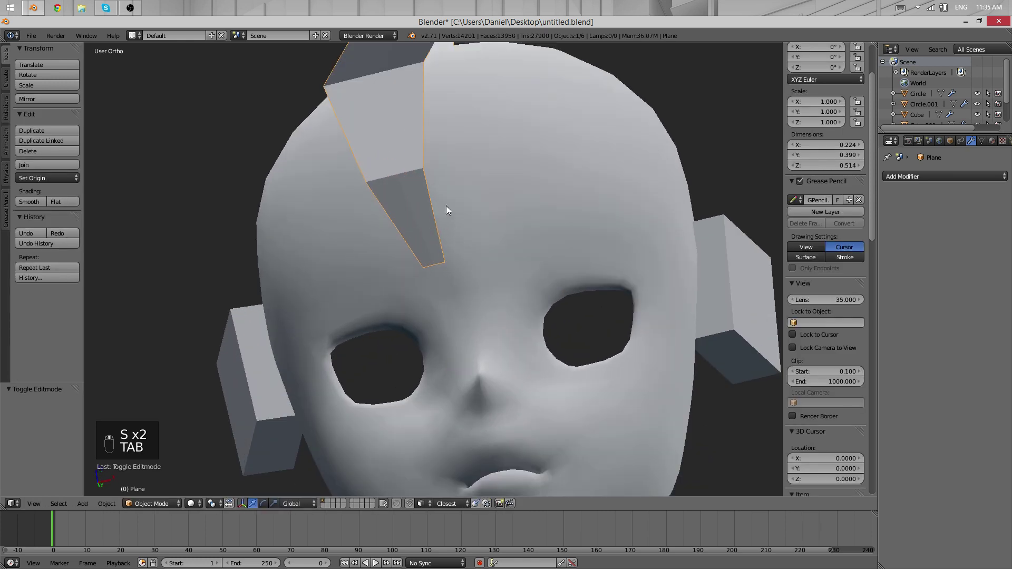
pyautogui.scroll(3, 474, 140)
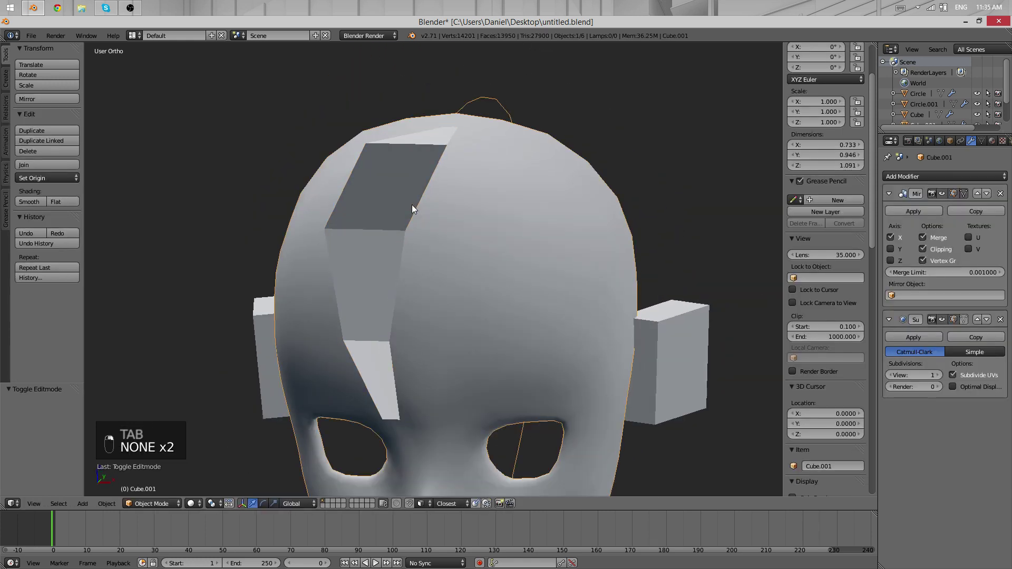
pyautogui.press('Tab')
pyautogui.press('Tab')
pyautogui.press('Tab')
# - Select the whole strand mesh and make its normals consistent
pyautogui.press('a')
pyautogui.press('a')
pyautogui.press('a')
pyautogui.press('a')
pyautogui.press('a')
pyautogui.press('a')
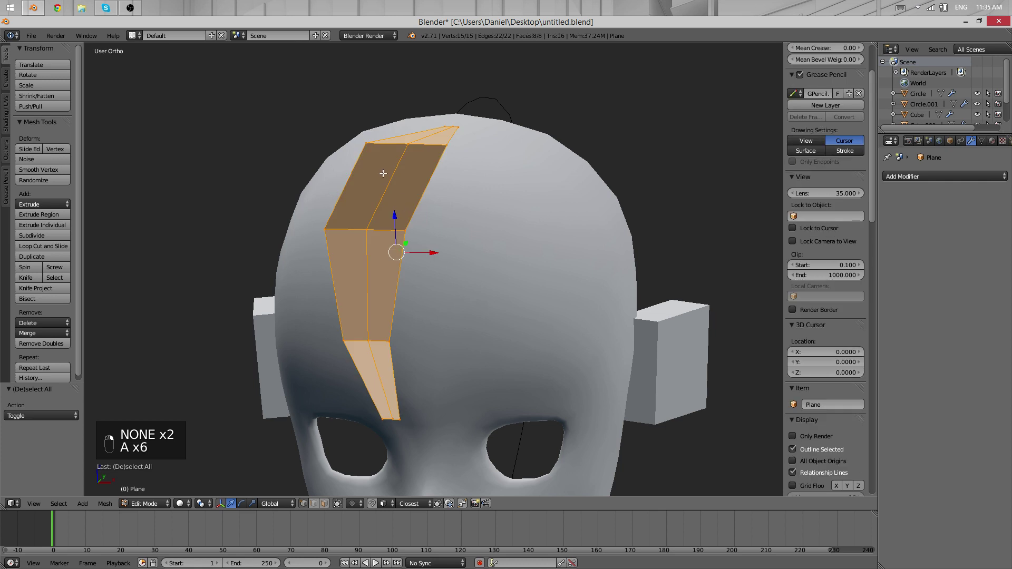
pyautogui.moveTo(387, 166); pyautogui.dragTo(411, 176, button='middle')
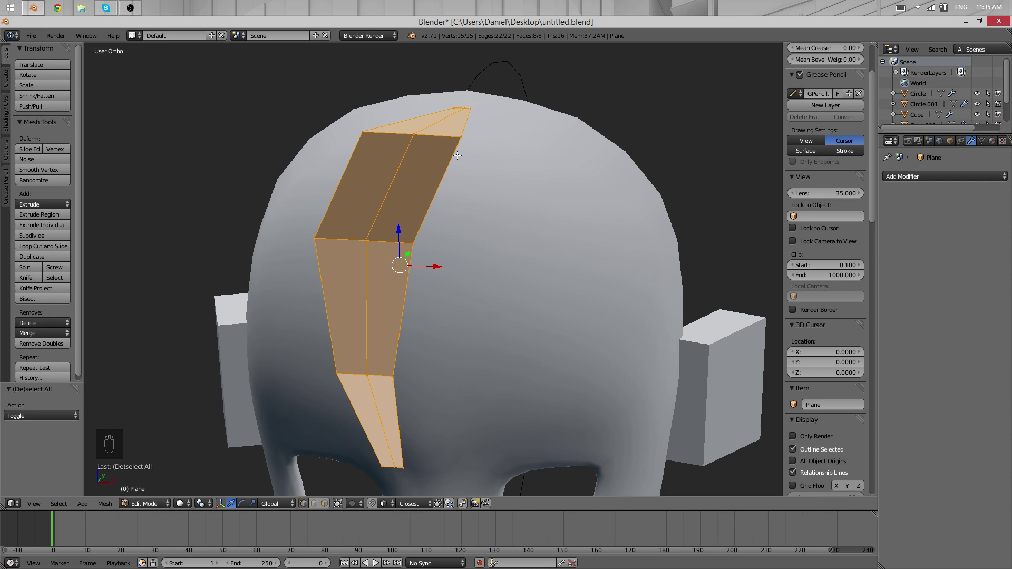
pyautogui.hotkey('ctrl', 'n')
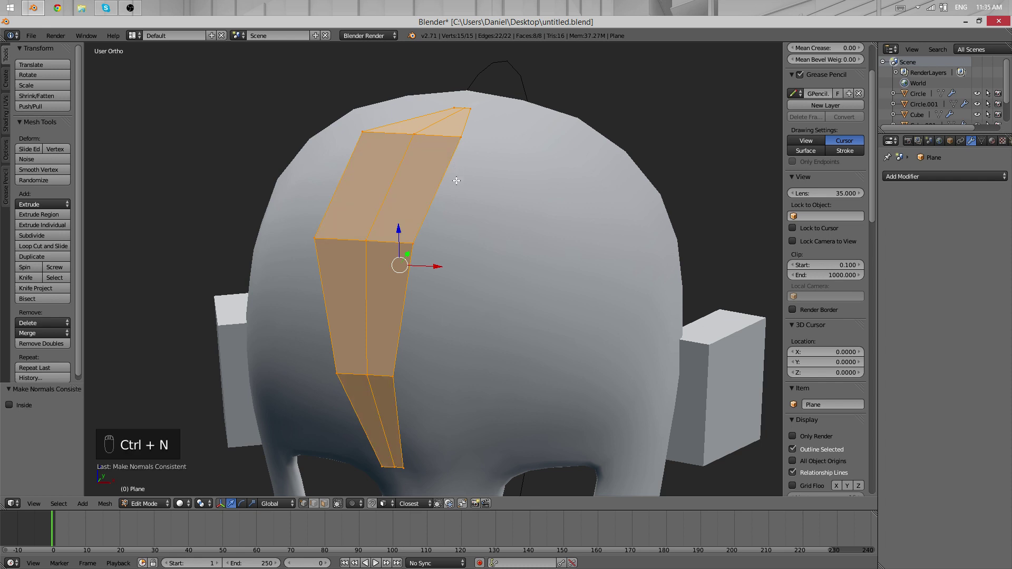
# - Shade the strand object smooth and add a Subdivision Surface modifier to it
pyautogui.press('Tab')
pyautogui.moveTo(456, 181); pyautogui.dragTo(254, 288, button='middle')
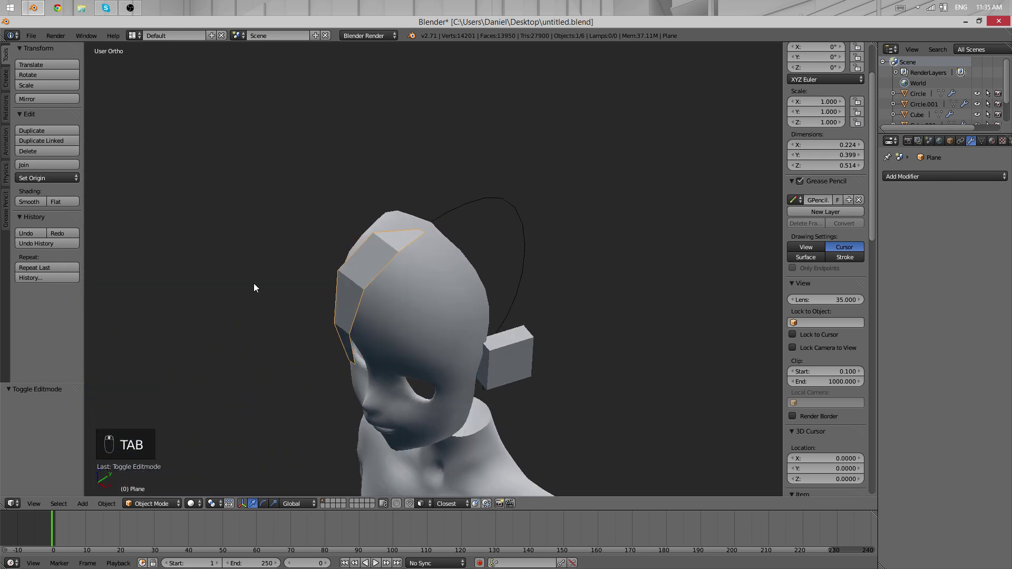
pyautogui.click(35, 203)
pyautogui.moveTo(350, 365); pyautogui.dragTo(524, 261, button='middle')
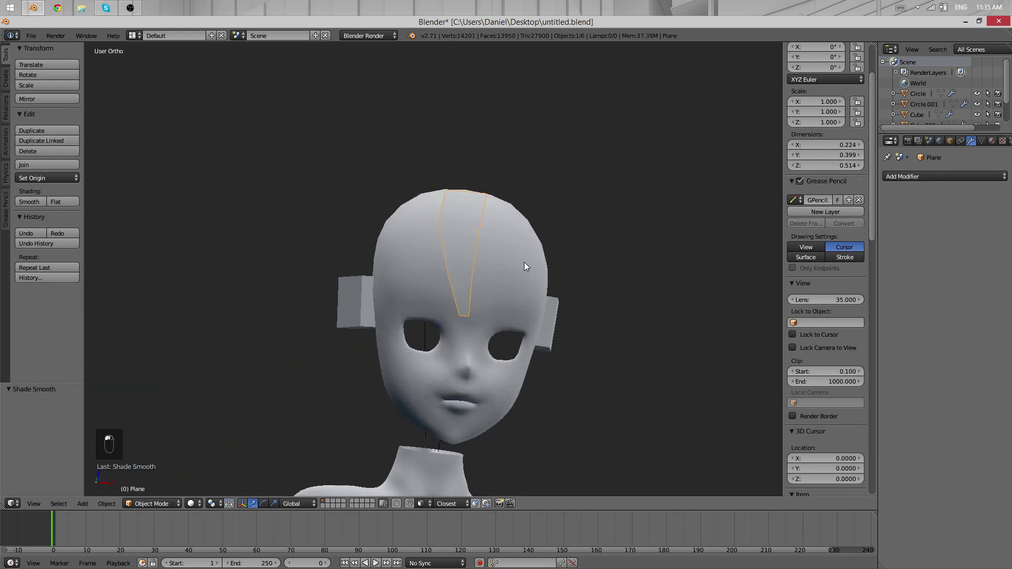
pyautogui.click(920, 177)
pyautogui.click(824, 354)
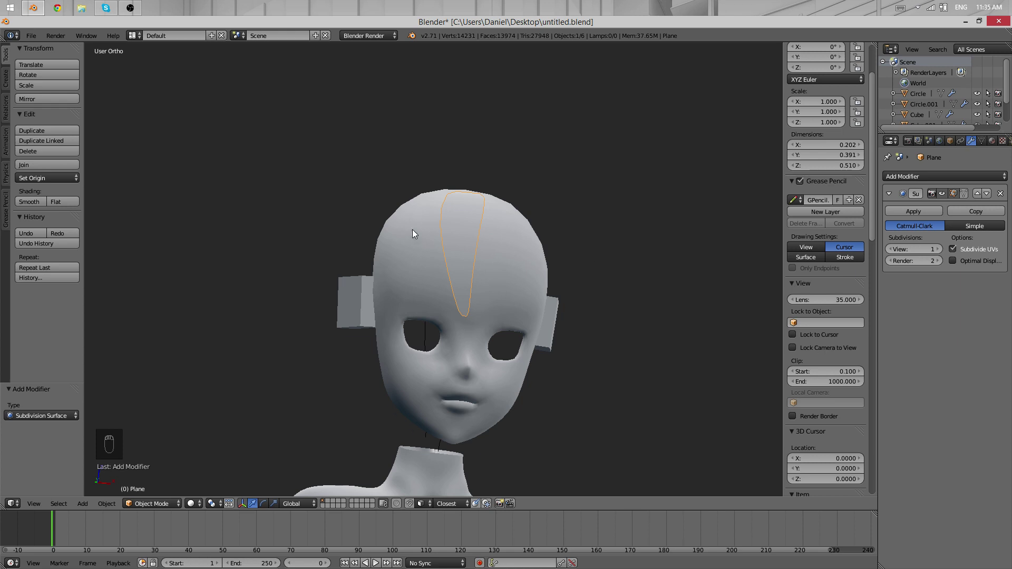
pyautogui.moveTo(412, 230); pyautogui.dragTo(438, 222, button='middle')
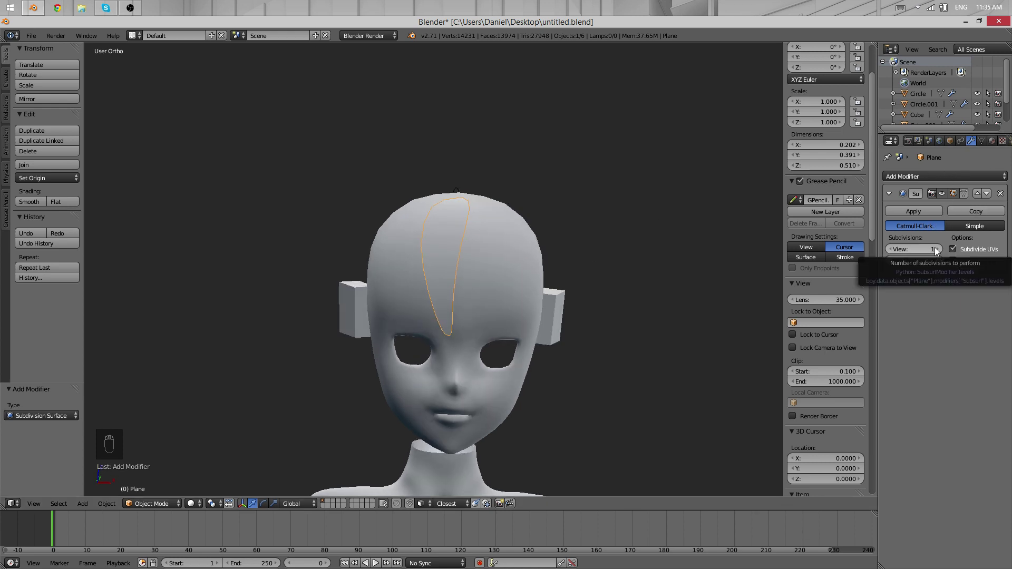
# - Move three vertices on one side edge of the strand back towards the head by -0.016, 0.050, -0.011 in X, Y, Z
pyautogui.moveTo(685, 287); pyautogui.dragTo(510, 282, button='middle')
pyautogui.press('Tab')
pyautogui.rightClick(462, 253)
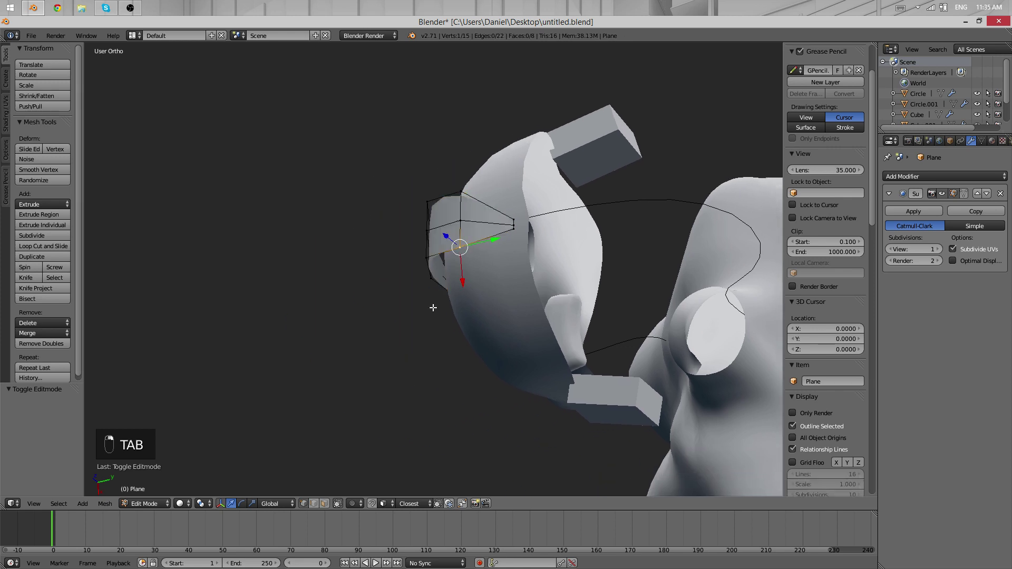
pyautogui.moveTo(432, 308); pyautogui.dragTo(394, 369, button='middle')
pyautogui.keyDown('shift'); pyautogui.rightClick(440, 252); pyautogui.keyUp('shift')
pyautogui.keyDown('shift'); pyautogui.rightClick(393, 302); pyautogui.keyUp('shift')
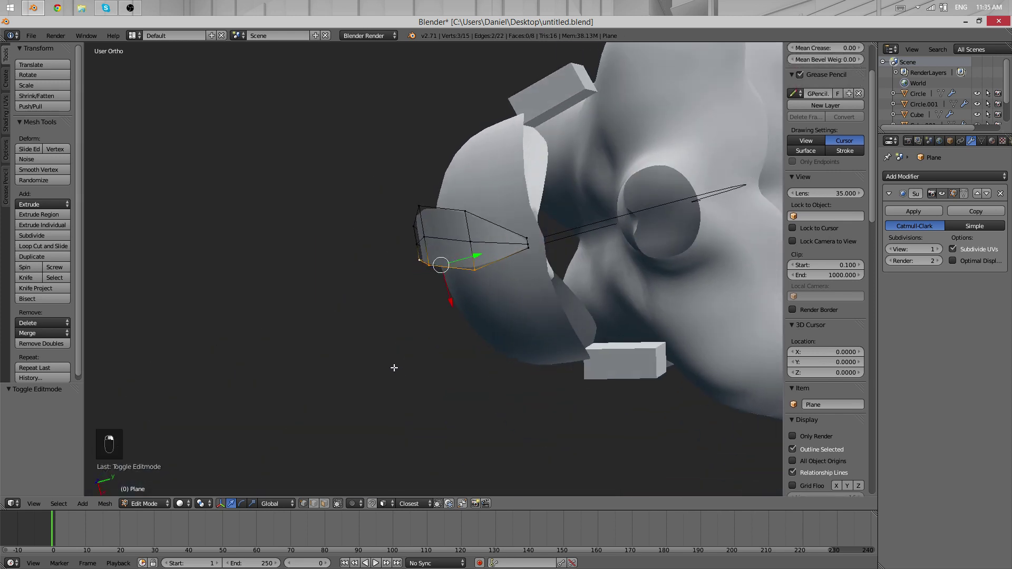
pyautogui.press('g')
pyautogui.click(415, 344)
# - Select three vertices on the strand's other side edge and move them in towards the head
pyautogui.rightClick(418, 205)
pyautogui.keyDown('shift'); pyautogui.rightClick(463, 212); pyautogui.keyUp('shift')
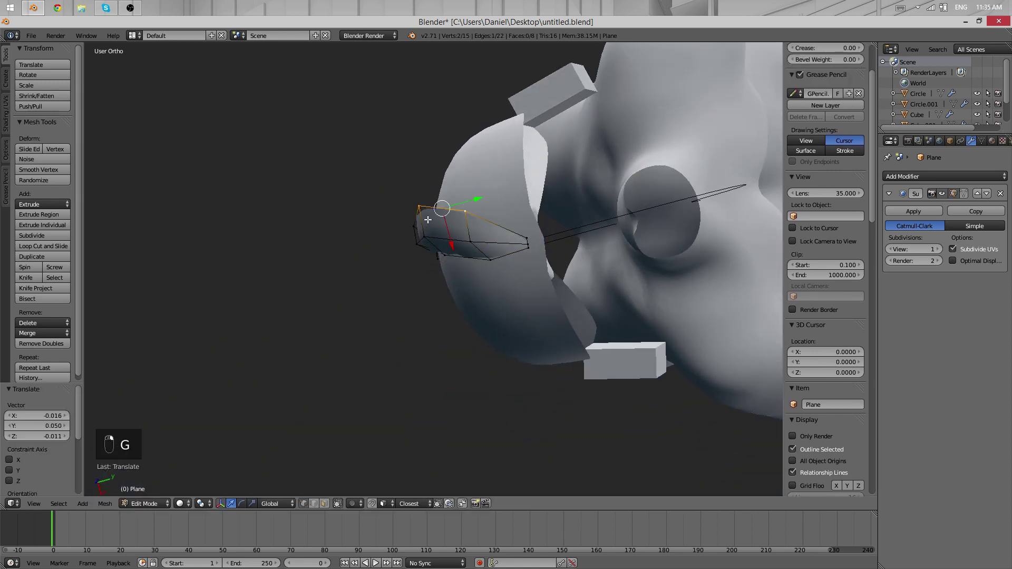
pyautogui.keyDown('shift'); pyautogui.rightClick(416, 228); pyautogui.keyUp('shift')
pyautogui.press('g')
pyautogui.click(426, 232)
pyautogui.press('Tab')
pyautogui.moveTo(511, 318); pyautogui.dragTo(490, 163, button='middle')
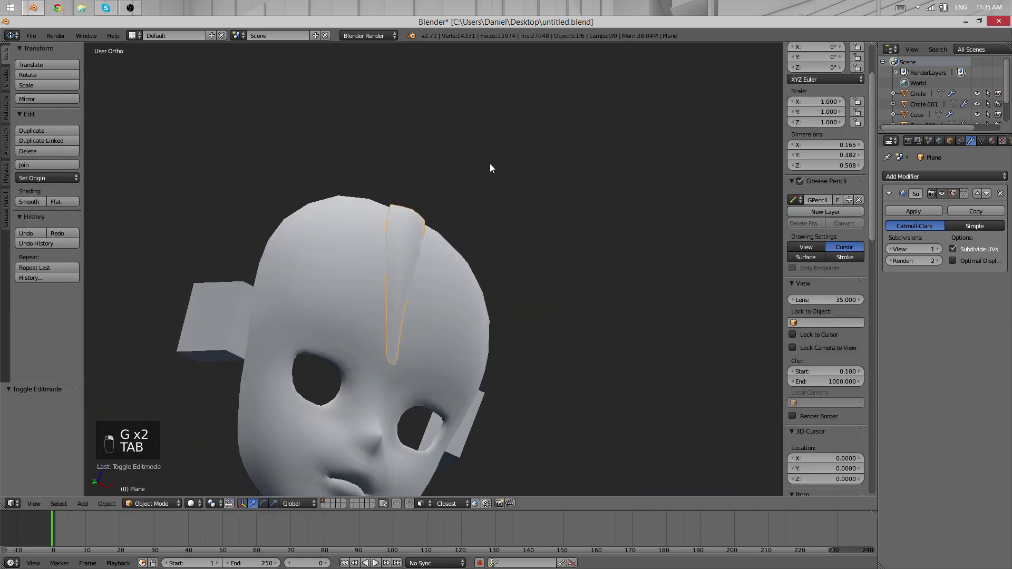
pyautogui.press('a')
pyautogui.press('a')
pyautogui.scroll(-3, 480, 161)
# - Move the two outer vertices of the row above the strand's tip outwards to widen the strand there
pyautogui.press('Tab')
pyautogui.scroll(5, 467, 237)
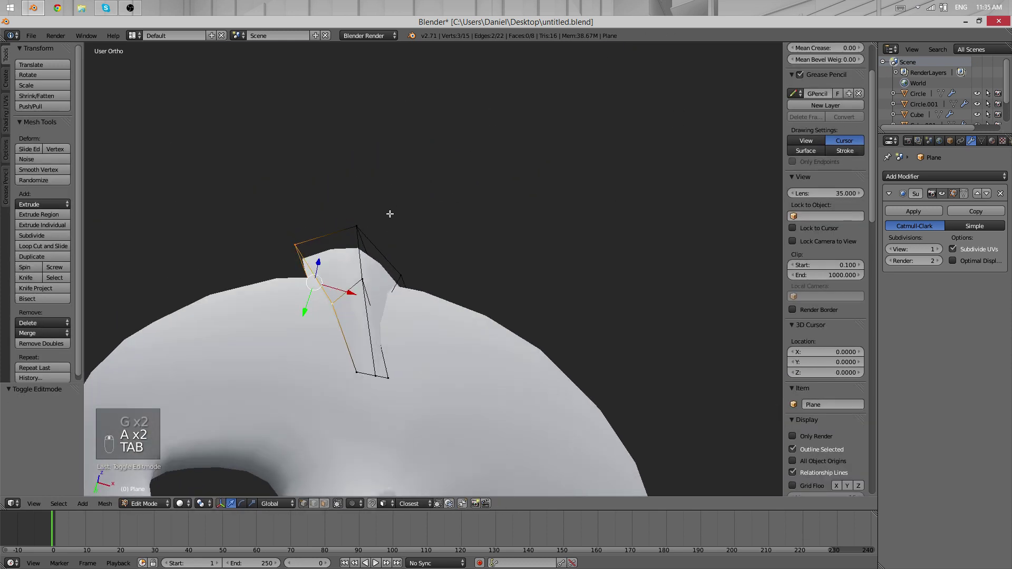
pyautogui.rightClick(382, 311)
pyautogui.press('g')
pyautogui.click(392, 292)
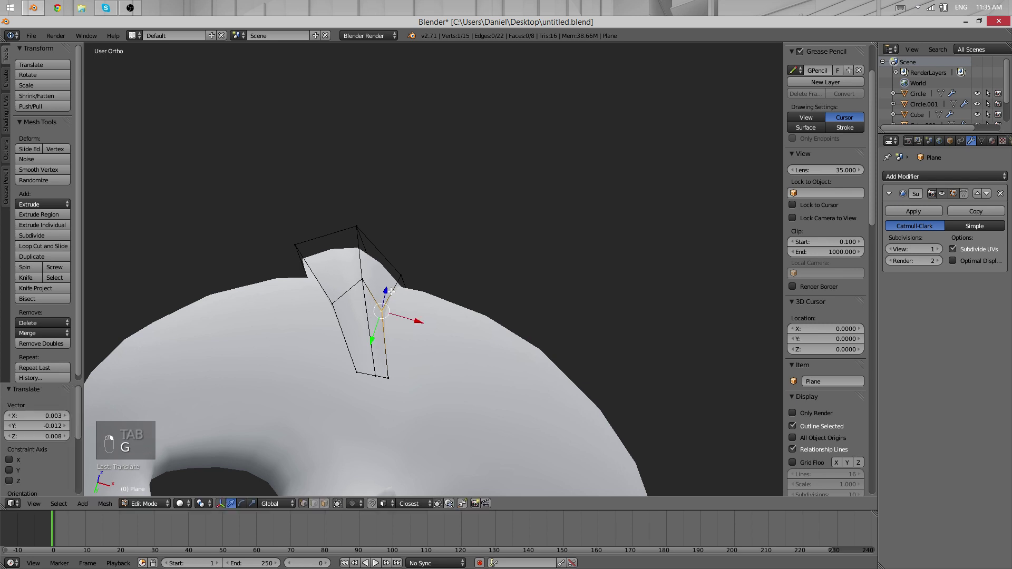
pyautogui.rightClick(337, 302)
pyautogui.press('g')
pyautogui.click(327, 306)
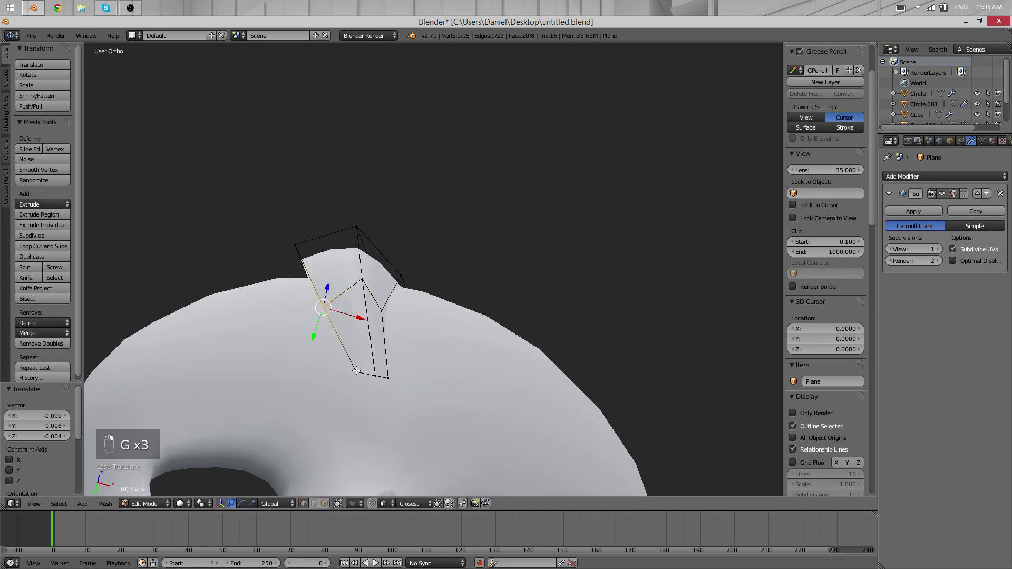
# - Scale the two outer tip vertices together to 0.331 to narrow the strand's end
pyautogui.rightClick(357, 371)
pyautogui.keyDown('shift'); pyautogui.rightClick(388, 378); pyautogui.keyUp('shift')
pyautogui.press('s')
pyautogui.click(404, 358)
pyautogui.scroll(-1, 370, 146)
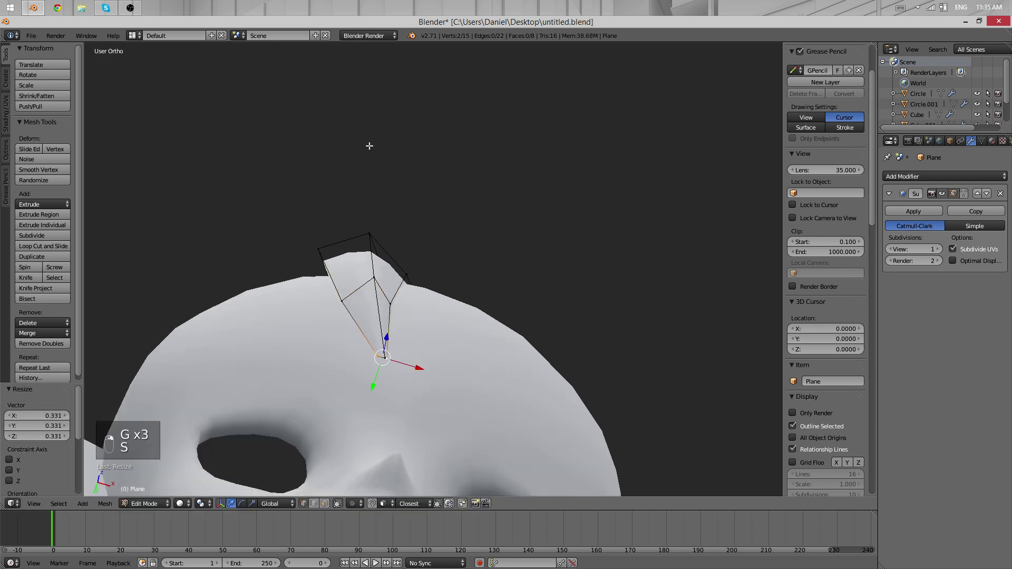
# - Move the two side vertices of a row near the crown towards the head by 0.018 in Y and -0.018 in Z
pyautogui.moveTo(404, 177); pyautogui.dragTo(412, 248, button='middle')
pyautogui.scroll(2, 447, 153)
pyautogui.scroll(-6, 447, 153)
pyautogui.press('Tab')
pyautogui.moveTo(348, 243); pyautogui.dragTo(472, 179, button='middle')
pyautogui.moveTo(305, 156); pyautogui.dragTo(468, 301, button='middle')
pyautogui.press('Tab')
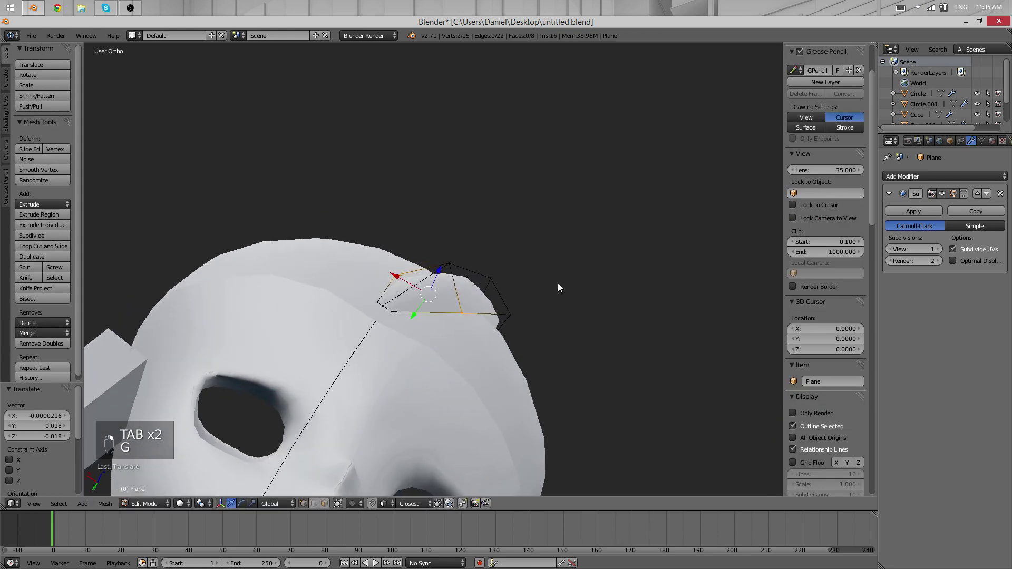
pyautogui.press('Tab')
pyautogui.moveTo(559, 288); pyautogui.dragTo(379, 194, button='middle')
pyautogui.scroll(-4, 379, 195)
# - Move one side vertex near the crown by 0.005, 0.006, -0.021 and nudge the three-vertex row at the strand's root
pyautogui.press('Tab')
pyautogui.rightClick(384, 263)
pyautogui.scroll(7, 560, 239)
pyautogui.moveTo(561, 239); pyautogui.dragTo(453, 250, button='middle')
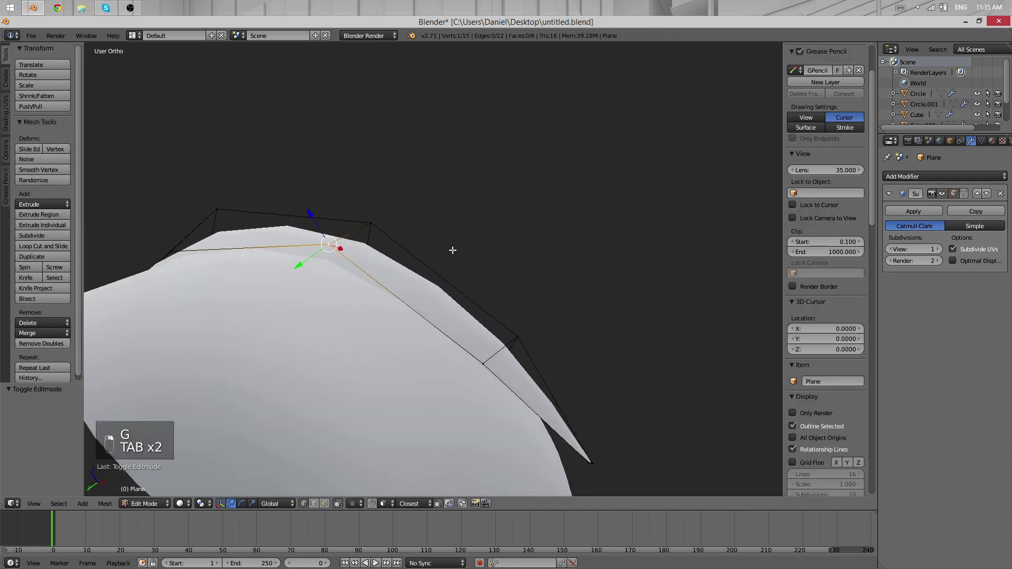
pyautogui.keyDown('ctrl'); pyautogui.rightClick(218, 206); pyautogui.keyUp('ctrl')
pyautogui.press('g')
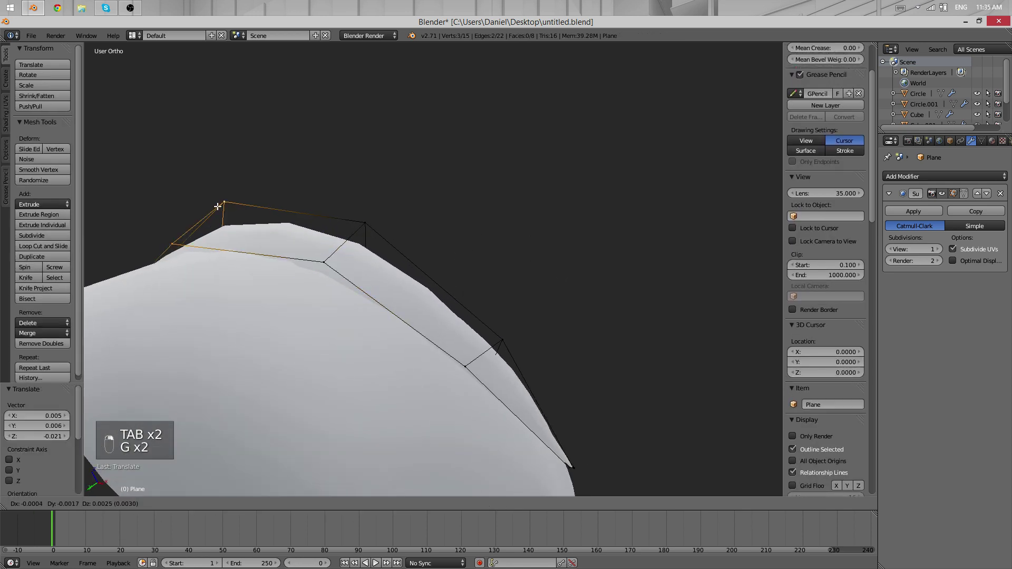
# - Rotate a three-vertex row on the strand's upper part so it follows the curve of the head
pyautogui.press('Tab')
pyautogui.moveTo(370, 200); pyautogui.dragTo(450, 259, button='middle')
pyautogui.press('Tab')
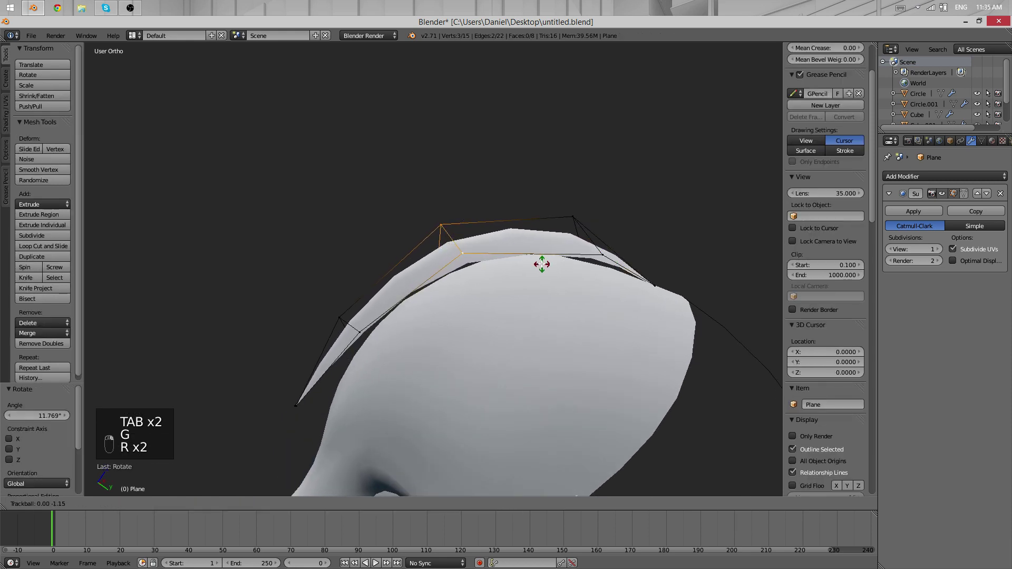
pyautogui.moveTo(600, 233); pyautogui.dragTo(359, 262, button='middle')
pyautogui.rightClick(588, 246)
pyautogui.press('Tab')
pyautogui.scroll(-6, 558, 125)
pyautogui.moveTo(501, 264); pyautogui.dragTo(504, 312, button='middle')
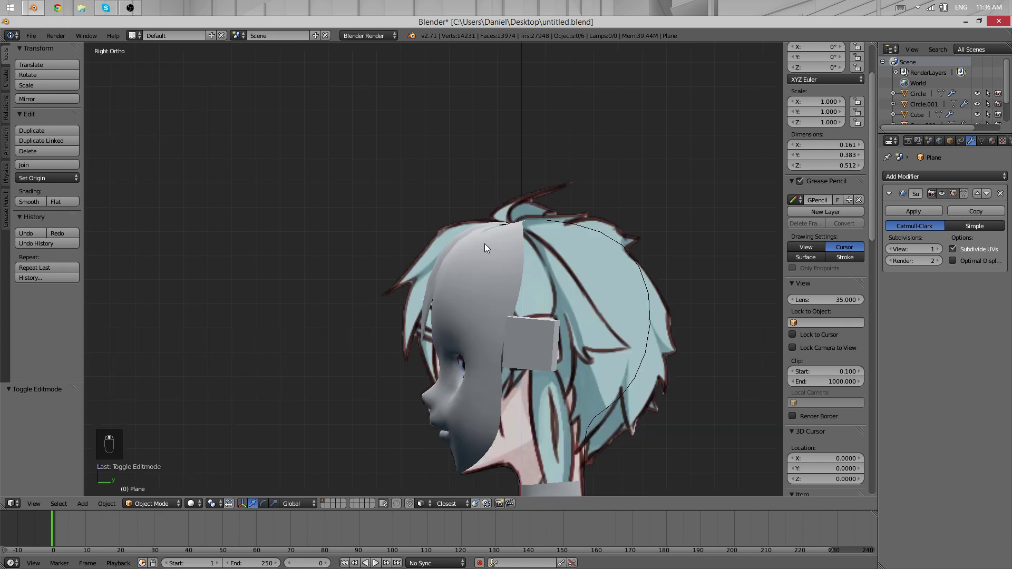
# - Compare the strand with the side and front reference drawings in solid and wireframe display
pyautogui.scroll(3, 502, 233)
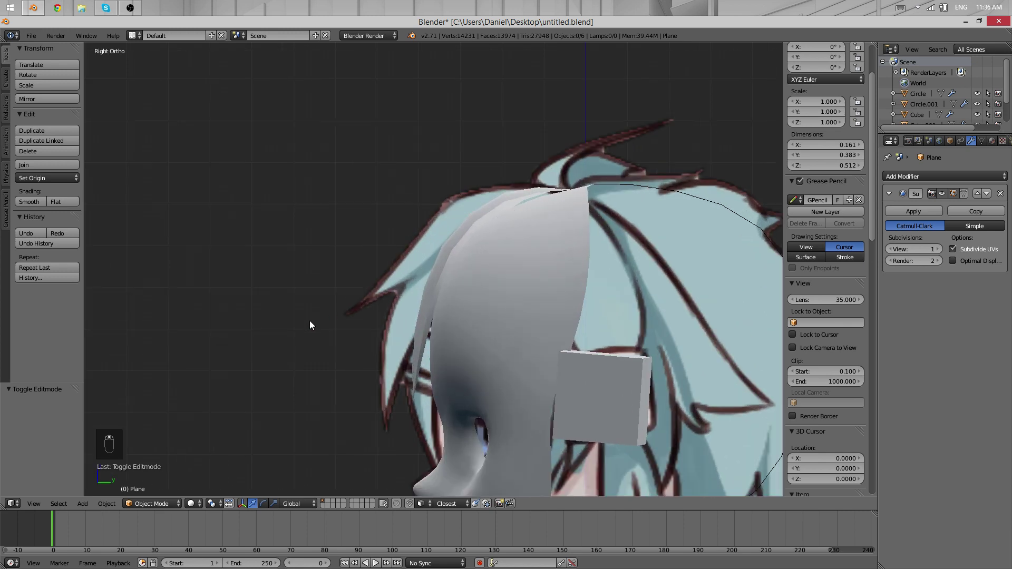
pyautogui.scroll(-8, 249, 286)
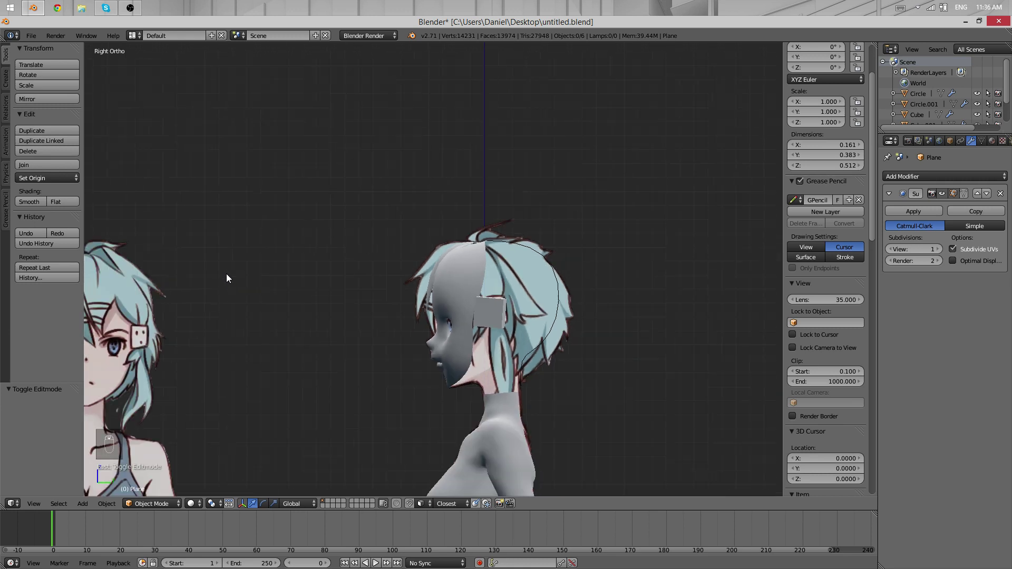
pyautogui.moveTo(226, 274); pyautogui.dragTo(432, 236, button='middle')
pyautogui.scroll(5, 412, 303)
pyautogui.press('z')
pyautogui.scroll(1, 459, 311)
pyautogui.keyDown('shift'); pyautogui.moveTo(460, 313); pyautogui.dragTo(445, 236, button='middle'); pyautogui.keyUp('shift')
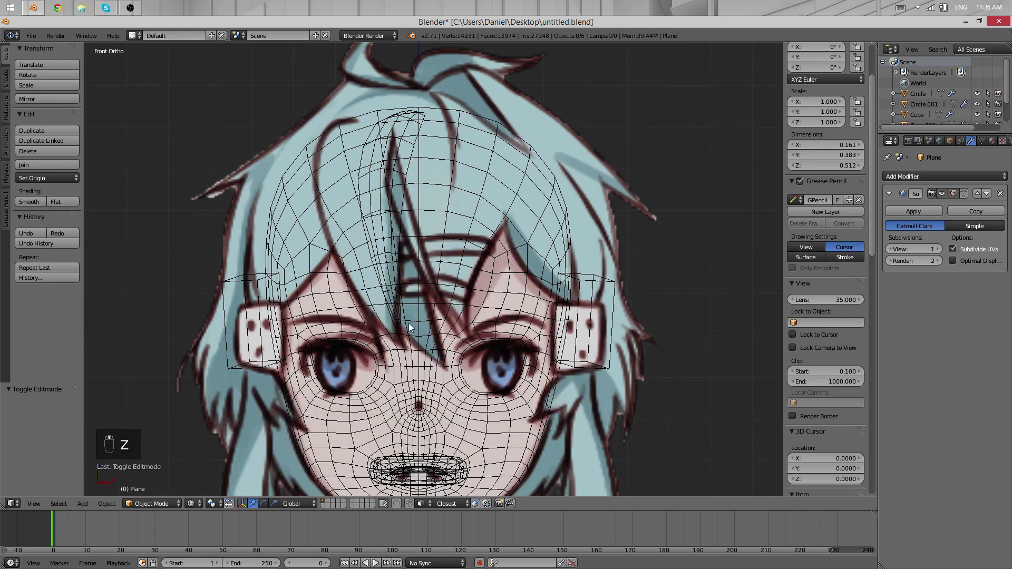
pyautogui.press('t')
pyautogui.press('z')
pyautogui.press('z')
pyautogui.rightClick(338, 273)
pyautogui.rightClick(311, 253)
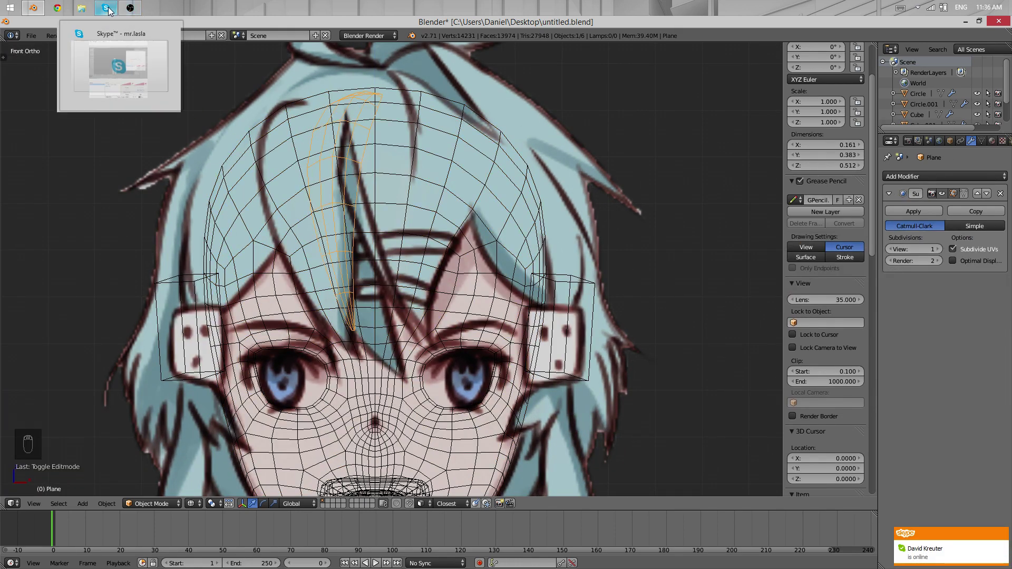
# - Set the Skype status to Do Not Disturb from its taskbar preview
pyautogui.click(112, 111)
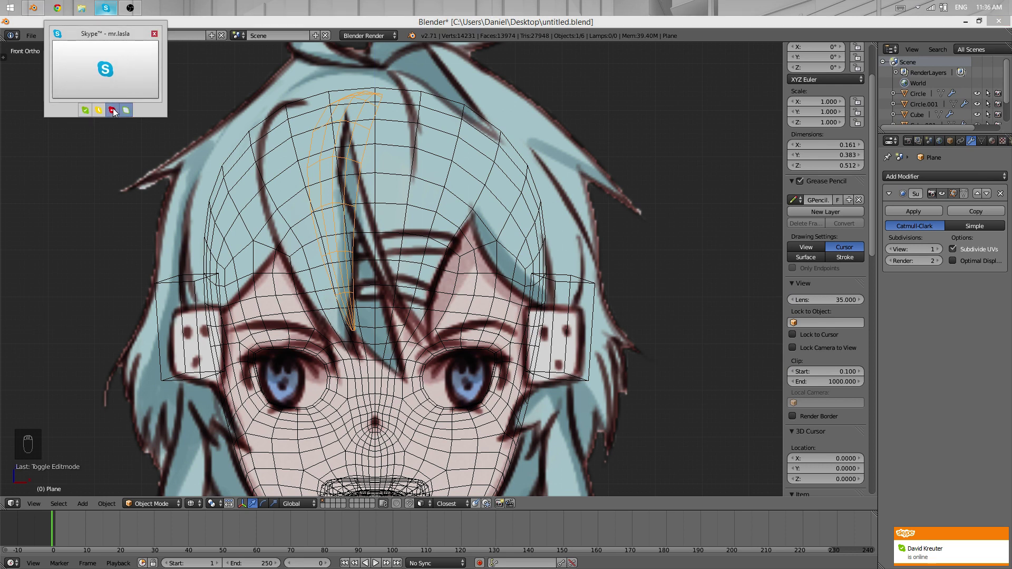
pyautogui.click(578, 339)
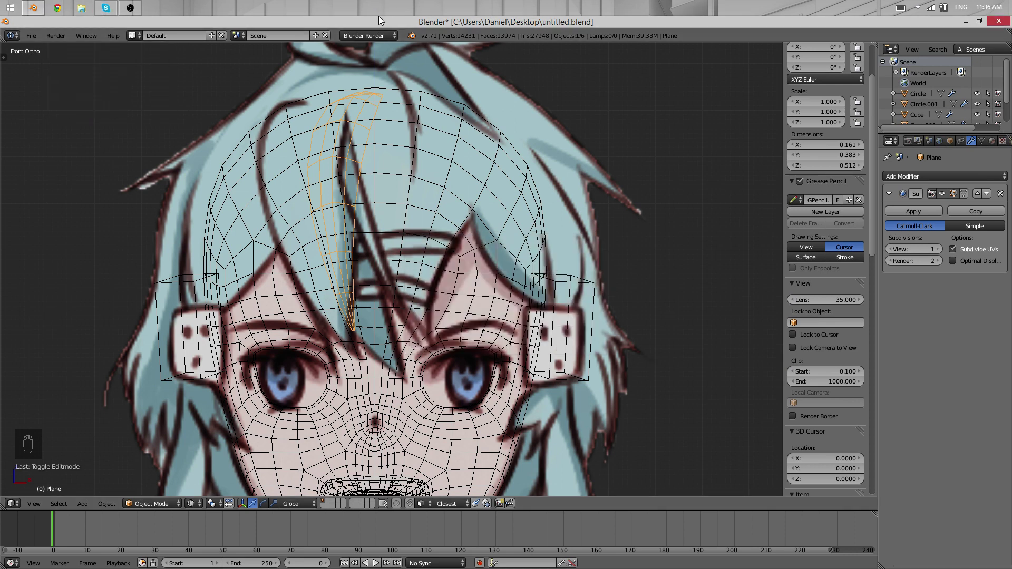
# - Box-select the strand's tip vertices in wireframe and move them down and back towards the face in side view
pyautogui.scroll(-1, 384, 249)
pyautogui.scroll(-3, 384, 249)
pyautogui.moveTo(384, 249)
pyautogui.keyDown('shift'); pyautogui.mouseDown(button='middle')
pyautogui.moveTo(398, 205)
pyautogui.moveTo(390, 159)
pyautogui.moveTo(410, 222)
pyautogui.moveTo(378, 273)
pyautogui.moveTo(329, 280)
pyautogui.moveTo(502, 331)
pyautogui.moveTo(402, 265)
pyautogui.mouseUp(button='middle'); pyautogui.keyUp('shift')
pyautogui.press('z')
pyautogui.scroll(4, 402, 264)
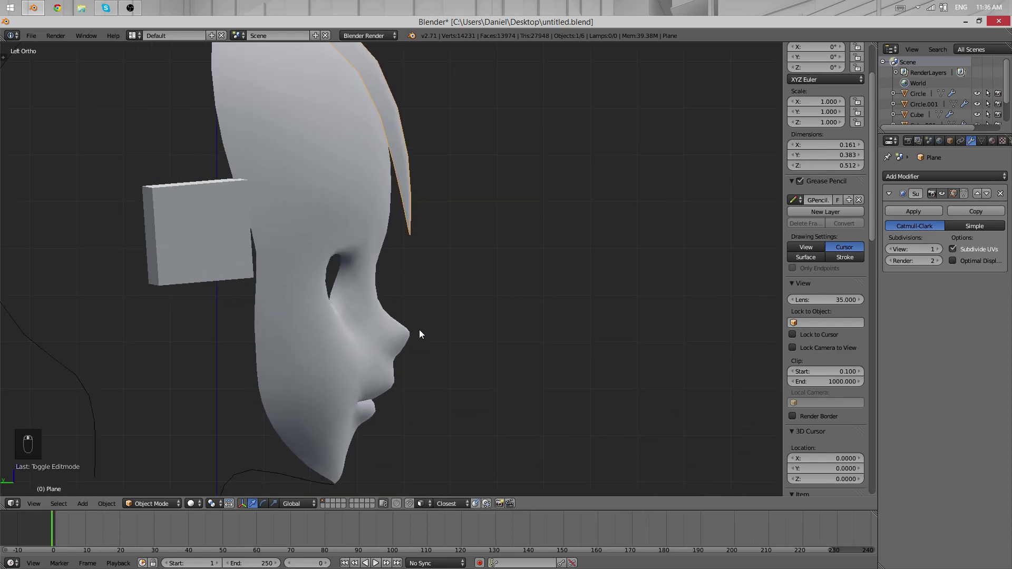
pyautogui.press('z')
pyautogui.moveTo(411, 226); pyautogui.dragTo(470, 294, button='middle')
pyautogui.press('Tab')
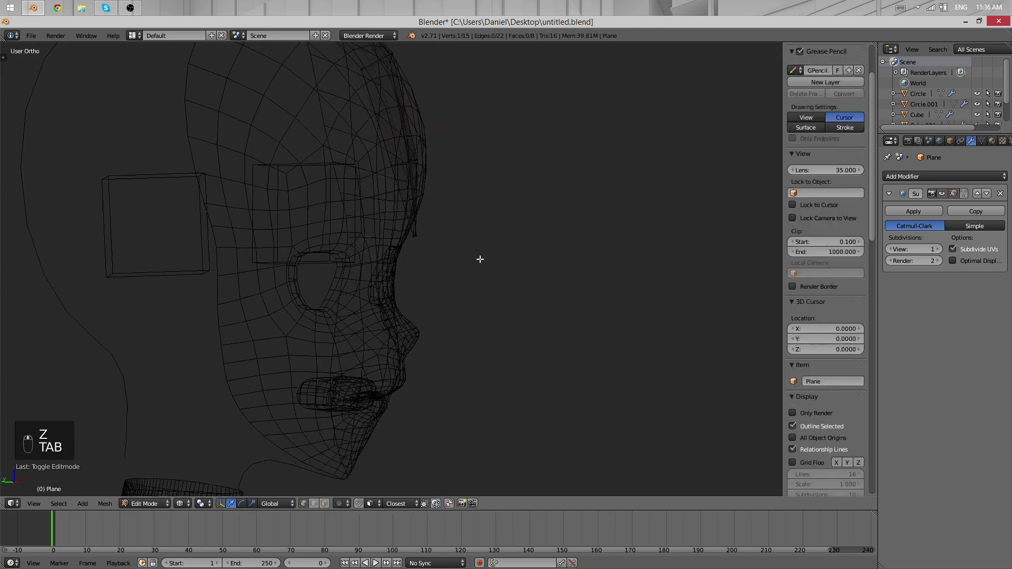
pyautogui.press('a')
pyautogui.press('a')
pyautogui.press('b')
pyautogui.moveTo(464, 286); pyautogui.dragTo(349, 220)
pyautogui.press('ctrl+KP_3')
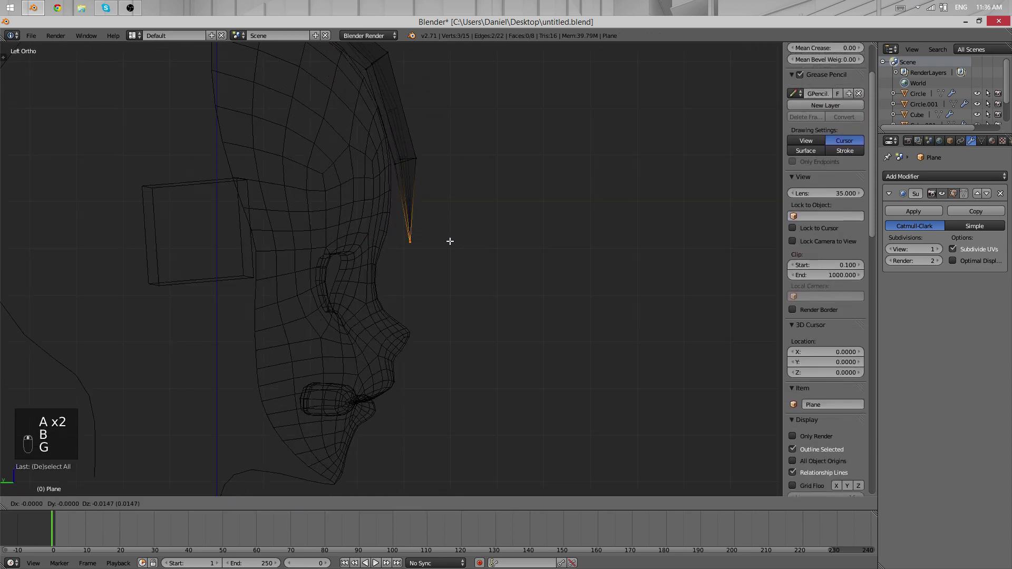
# - Add a loop cut across the strand above its tip and scale the new row about 1.31 along Y
pyautogui.hotkey('ctrl', 'r')
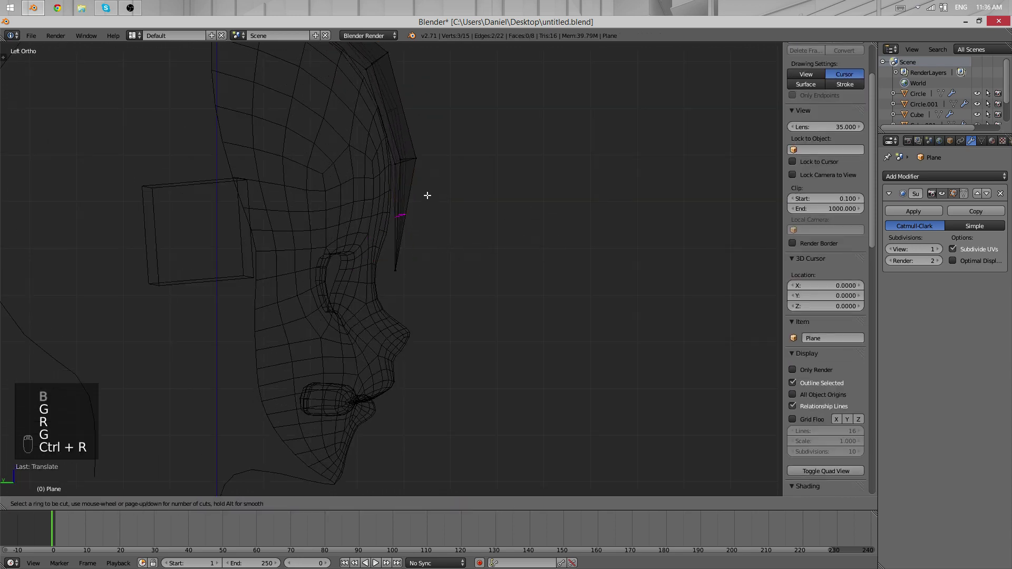
pyautogui.click(433, 209)
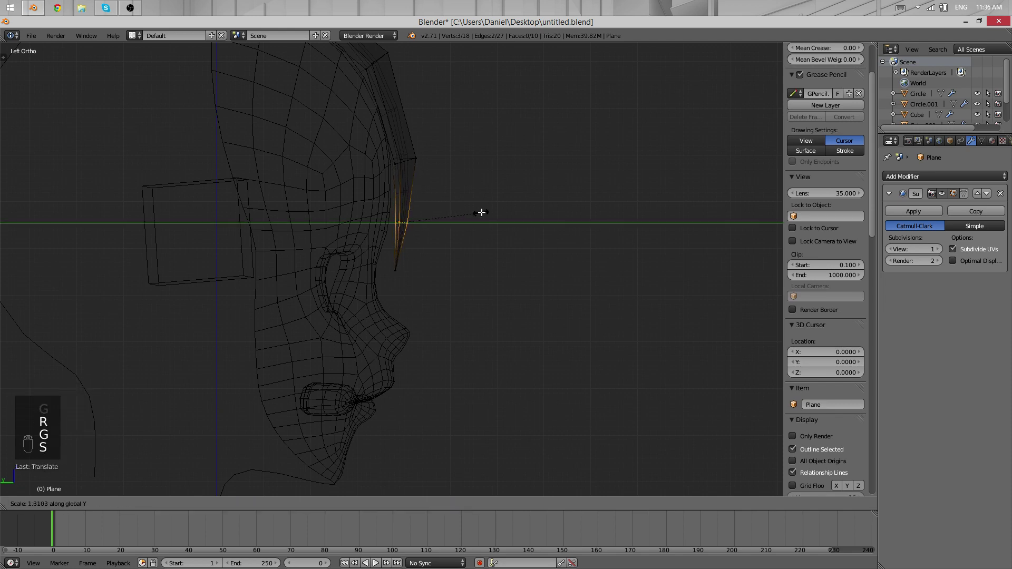
pyautogui.click(482, 212)
pyautogui.moveTo(508, 230); pyautogui.dragTo(523, 260, button='middle')
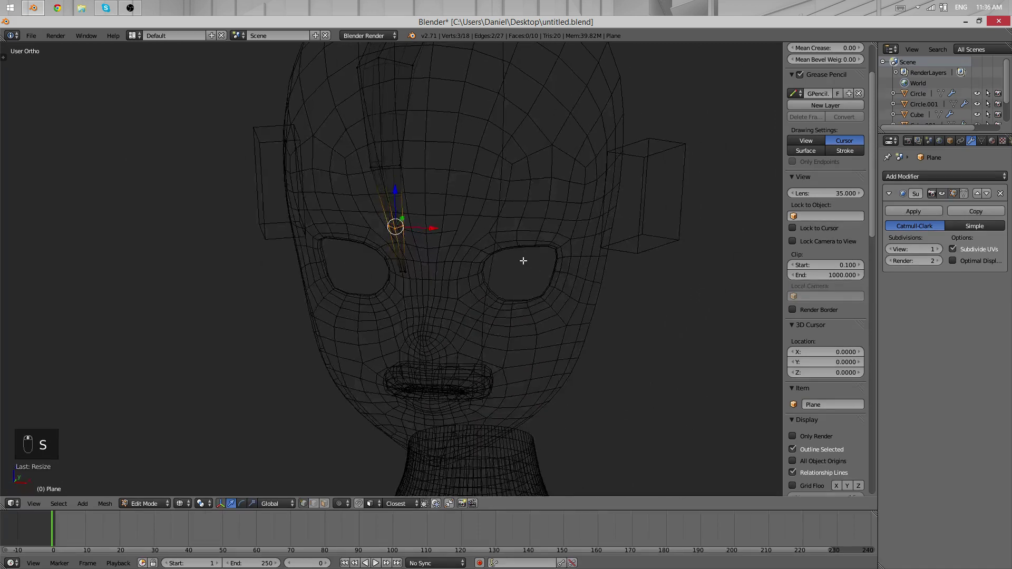
# - Box-select the tip vertices in front view and move them about 0.024 along X to match the reference fringe
pyautogui.press('KP_1')
pyautogui.press('a')
pyautogui.press('b')
pyautogui.moveTo(438, 293); pyautogui.dragTo(368, 246)
pyautogui.press('g')
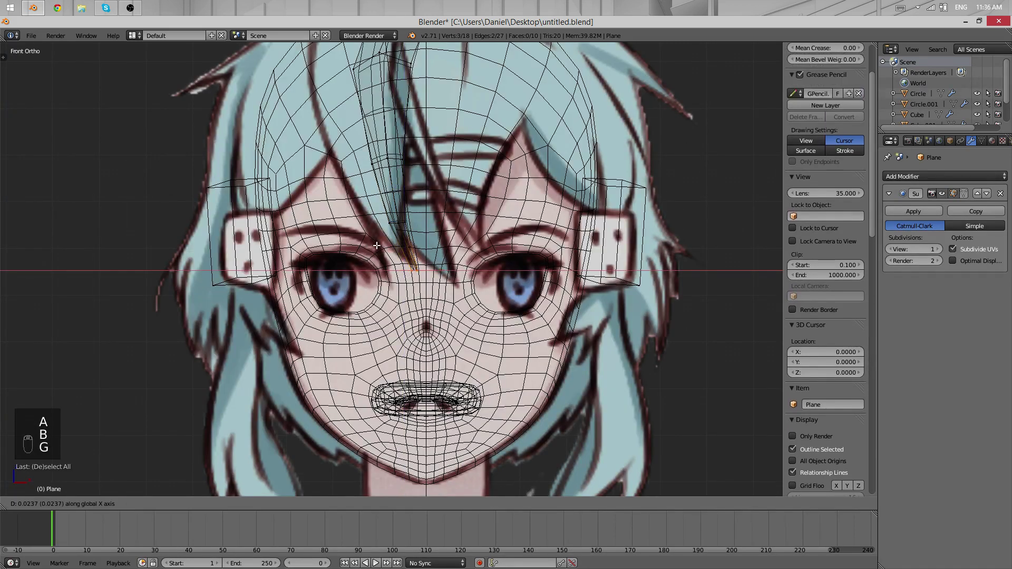
pyautogui.click(377, 246)
pyautogui.press('Tab')
pyautogui.scroll(-6, 412, 207)
pyautogui.scroll(6, 413, 207)
pyautogui.press('z')
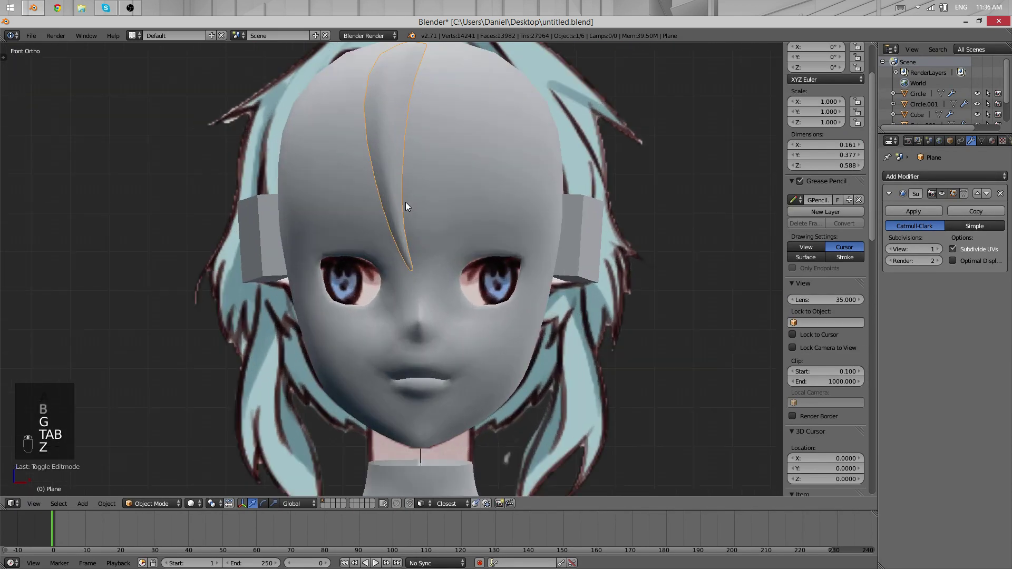
# - Move the vertex row across the strand's middle about -0.007 in X and 0.004 in Z
pyautogui.press('Tab')
pyautogui.keyDown('alt'); pyautogui.rightClick(372, 178); pyautogui.keyUp('alt')
pyautogui.press('g')
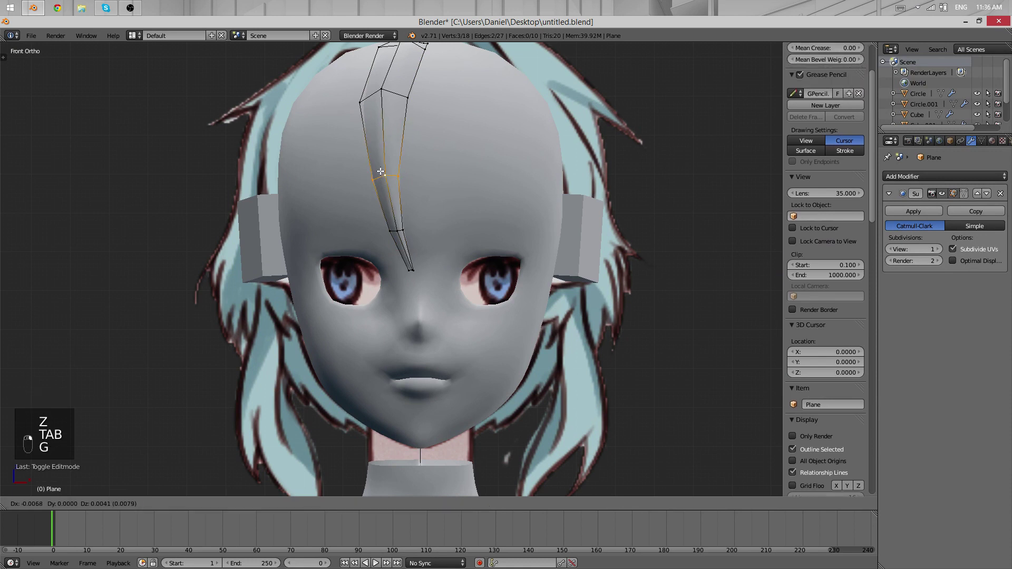
pyautogui.click(381, 172)
pyautogui.press('Tab')
pyautogui.hotkey('alt', 'z')
pyautogui.moveTo(507, 279); pyautogui.dragTo(315, 274, button='middle')
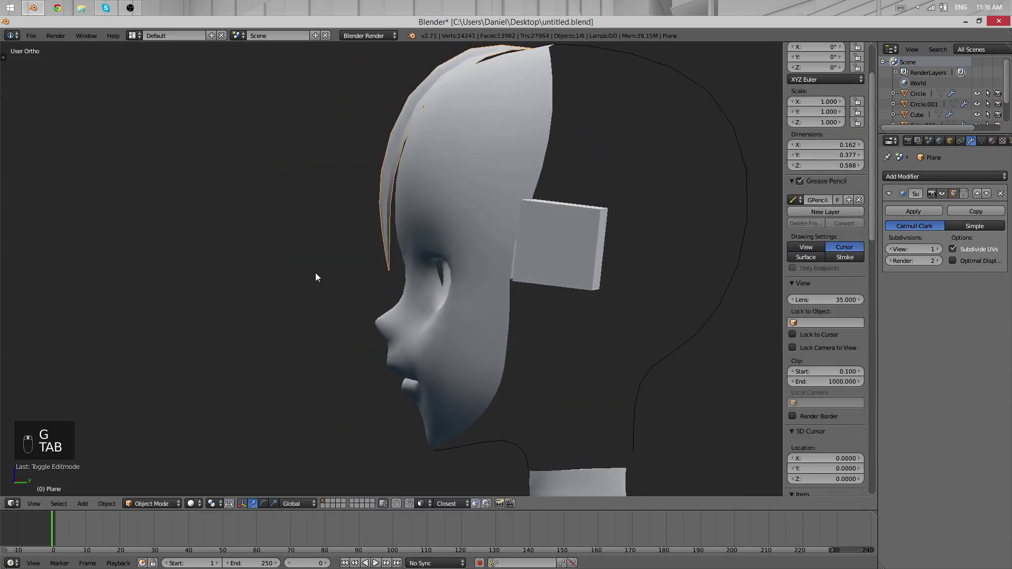
pyautogui.moveTo(388, 220)
pyautogui.mouseDown(button='middle')
pyautogui.moveTo(411, 245)
pyautogui.moveTo(384, 215)
pyautogui.mouseUp(button='middle')
# - Pull the strand's central ridge vertices forward from the forehead in side view to give it more depth
pyautogui.press('Tab')
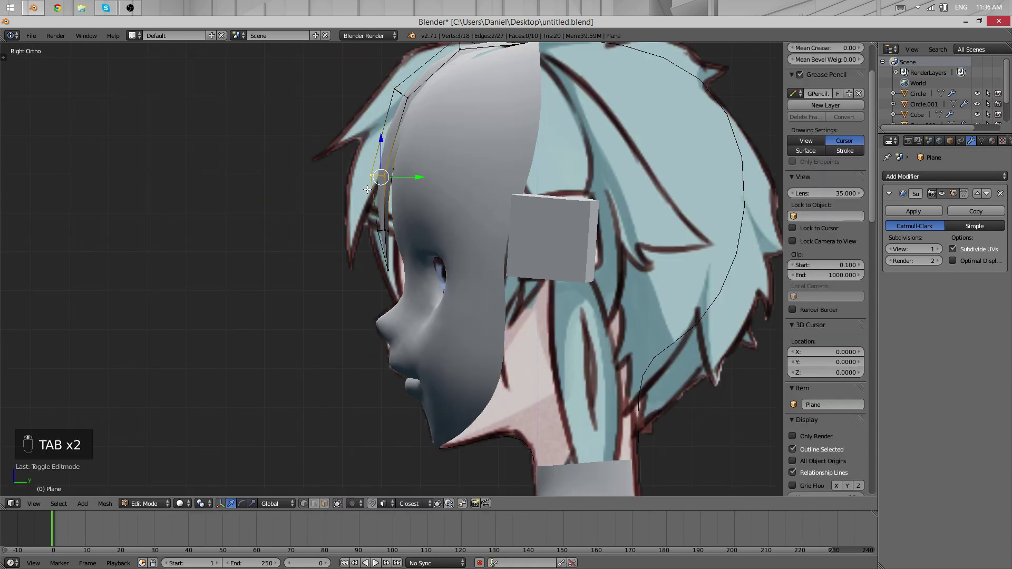
pyautogui.press('g')
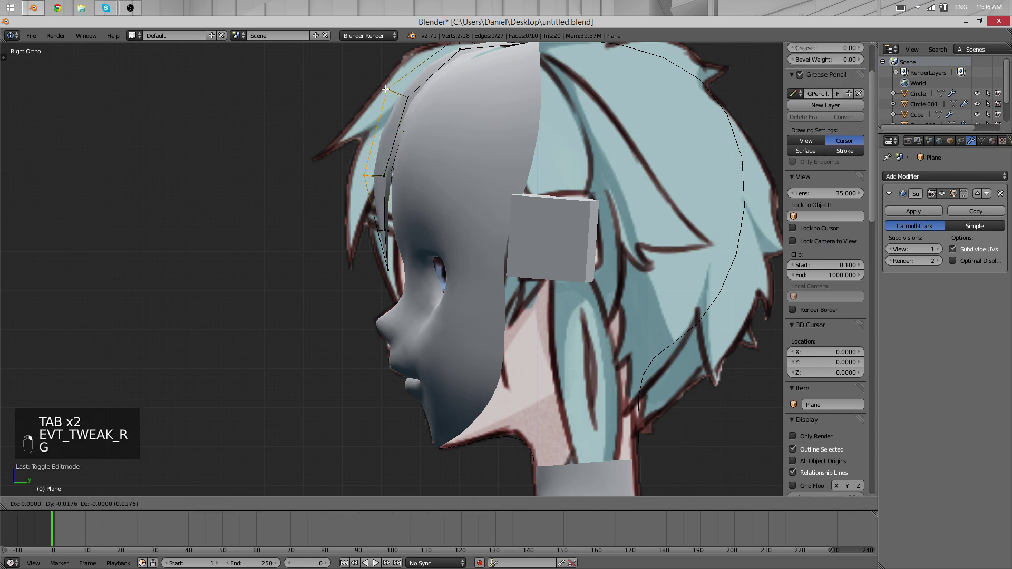
pyautogui.rightClick(370, 230)
pyautogui.press('g')
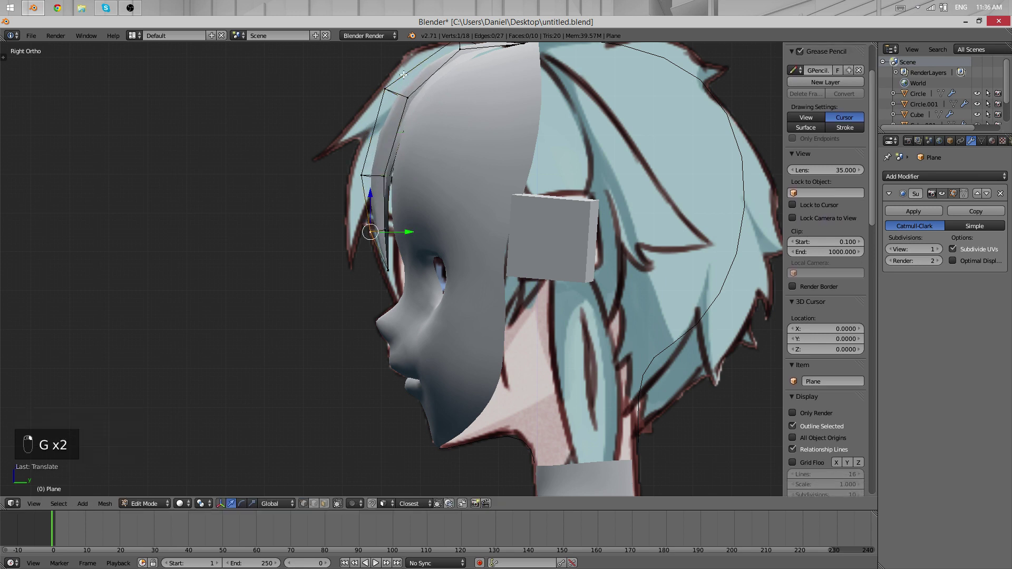
pyautogui.keyDown('shift'); pyautogui.moveTo(403, 74); pyautogui.dragTo(396, 129, button='middle'); pyautogui.keyUp('shift')
pyautogui.click(419, 106)
pyautogui.press('Tab')
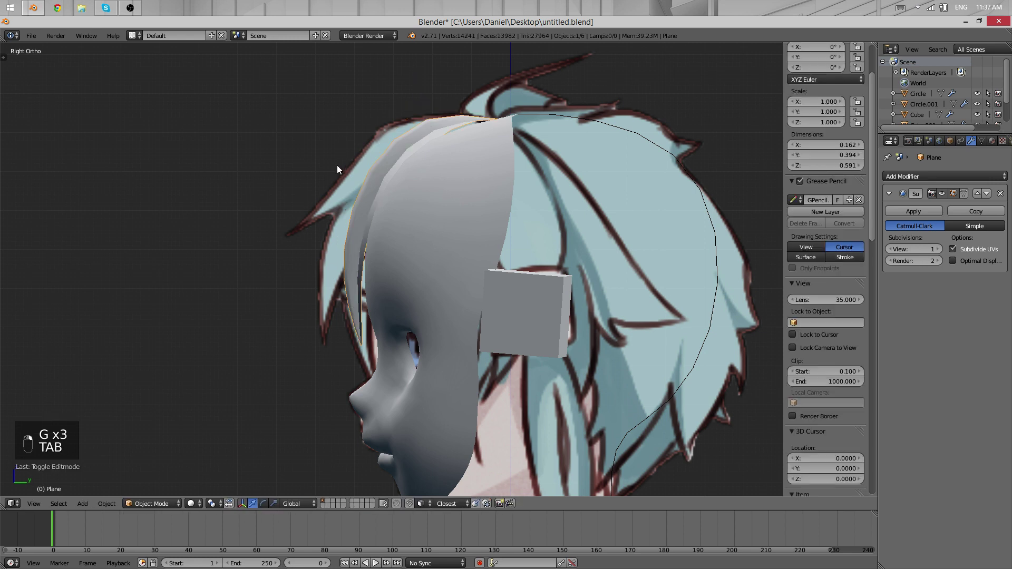
pyautogui.moveTo(337, 166); pyautogui.dragTo(433, 263, button='middle')
# - Reposition the middle vertex of the strand's root row at the crown to reshape its upper end
pyautogui.press('a')
pyautogui.press('a')
pyautogui.rightClick(362, 293)
pyautogui.press('Tab')
pyautogui.press('a')
pyautogui.press('a')
pyautogui.press('a')
pyautogui.press('a')
pyautogui.scroll(5, 433, 263)
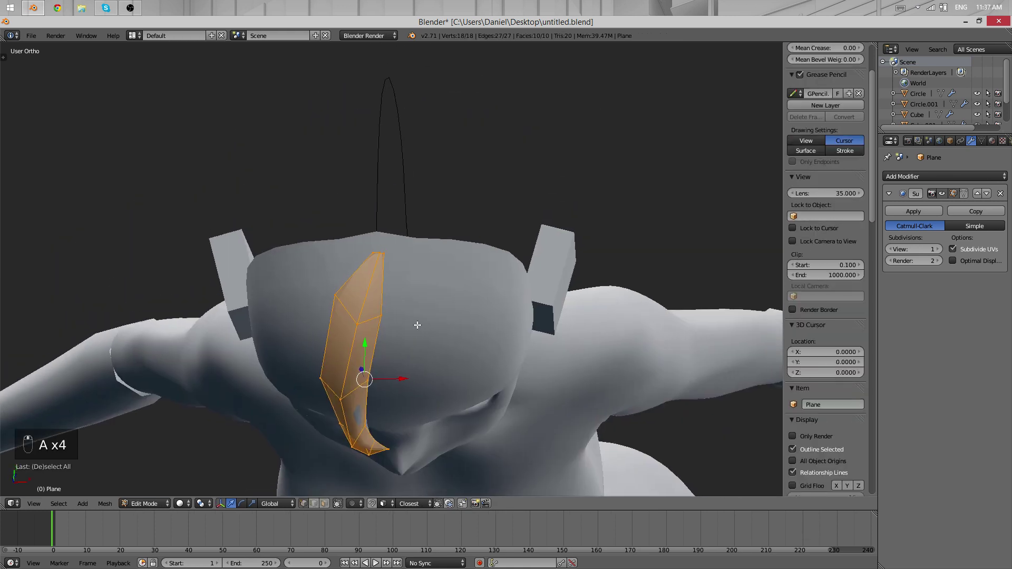
pyautogui.rightClick(386, 167)
pyautogui.press('g')
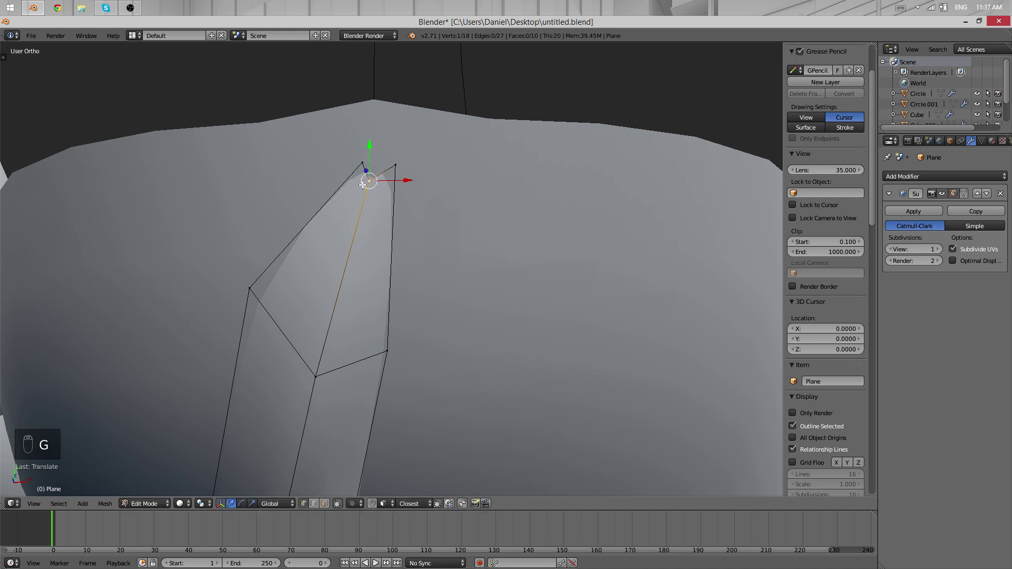
# - Move the middle vertex of the strand's tip row slightly upward, away from the two outer tip vertices
pyautogui.moveTo(340, 356); pyautogui.dragTo(409, 262, button='middle')
pyautogui.scroll(-6, 410, 262)
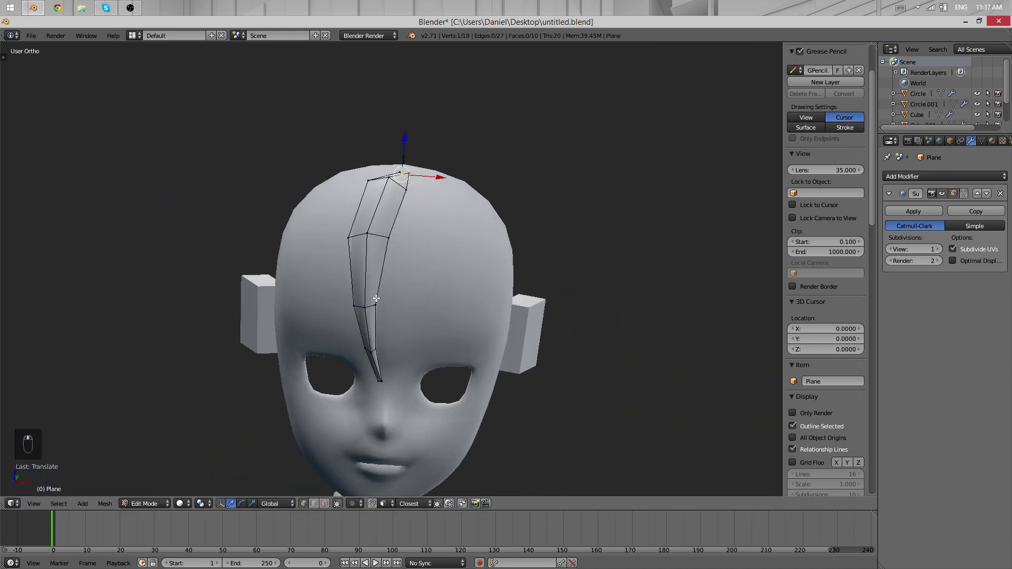
pyautogui.moveTo(337, 492); pyautogui.dragTo(412, 243, button='middle')
pyautogui.scroll(2, 413, 243)
pyautogui.scroll(6, 409, 251)
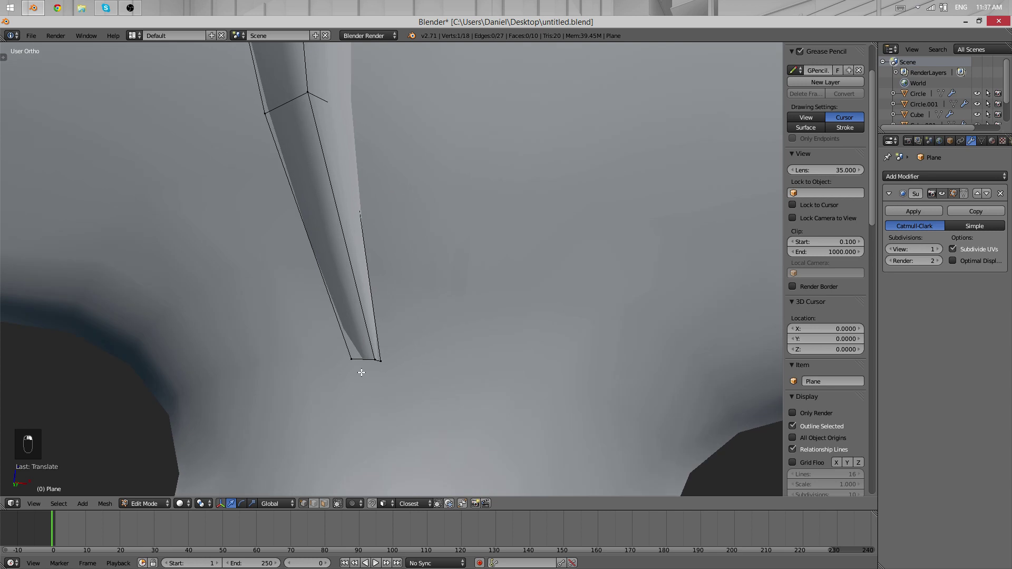
pyautogui.press('-')
pyautogui.scroll(8, 470, 266)
pyautogui.press('g')
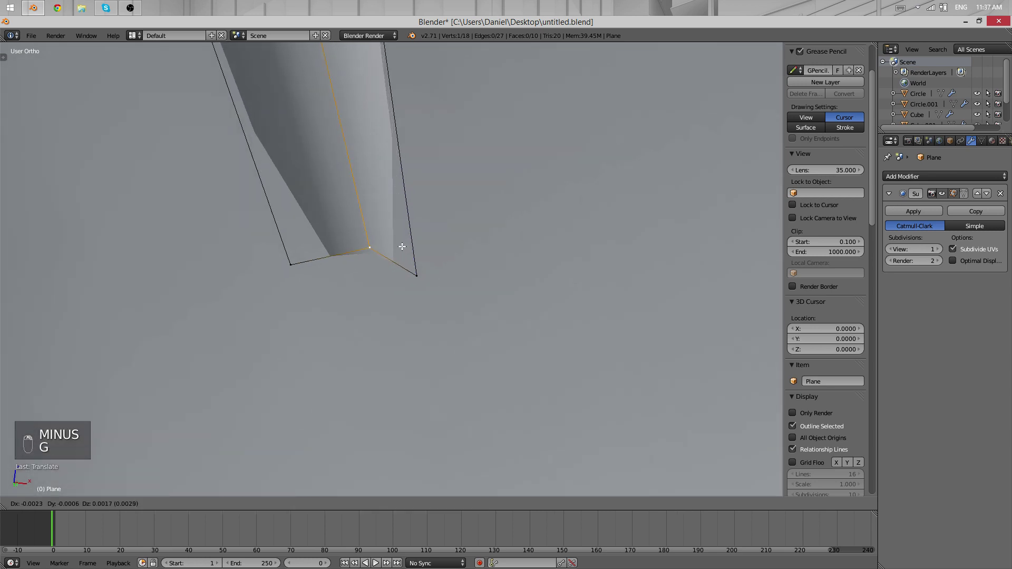
pyautogui.click(383, 224)
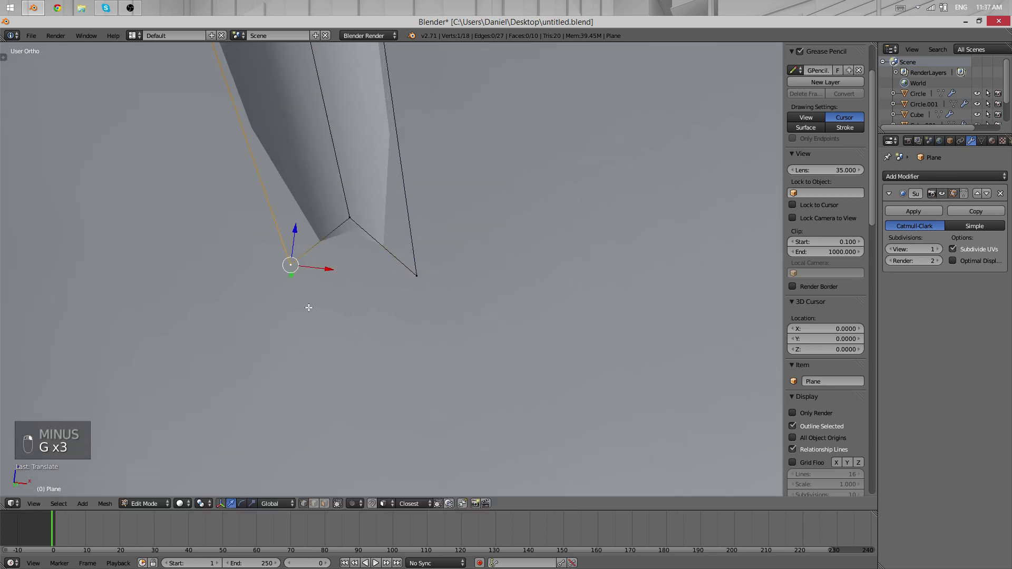
# - Fill the gap between the strand's three tip vertices with a face and shade the strand smooth
pyautogui.moveTo(316, 323); pyautogui.dragTo(365, 206, button='middle')
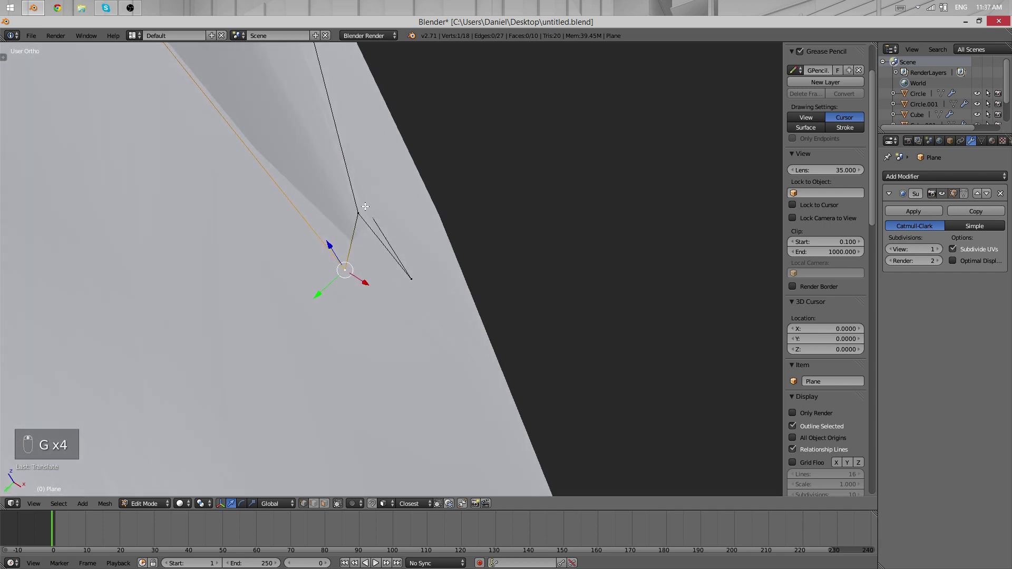
pyautogui.press('f')
pyautogui.moveTo(515, 251); pyautogui.dragTo(332, 197, button='middle')
pyautogui.press('Tab')
pyautogui.scroll(-7, 470, 235)
pyautogui.press('t')
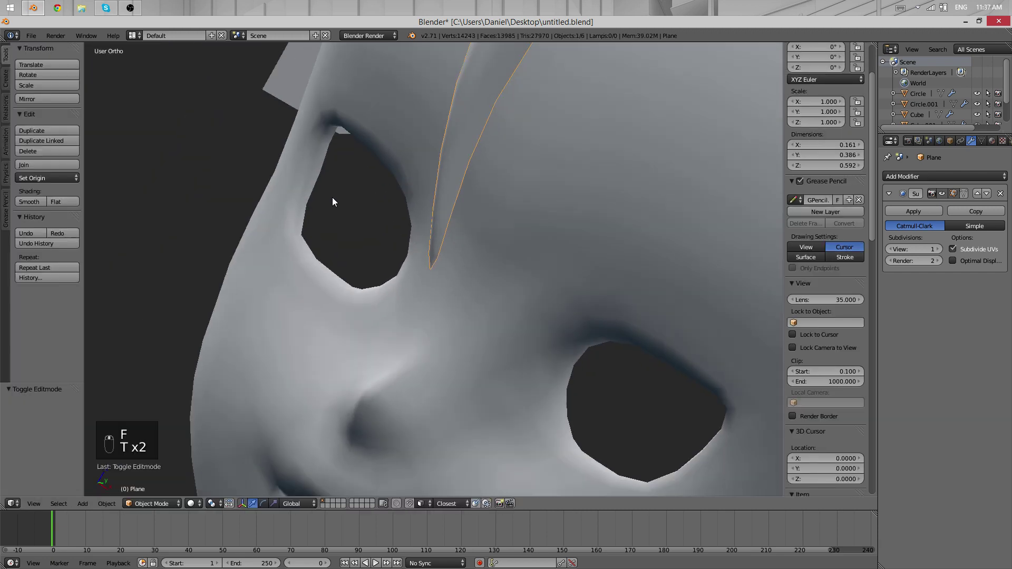
pyautogui.scroll(10, 458, 204)
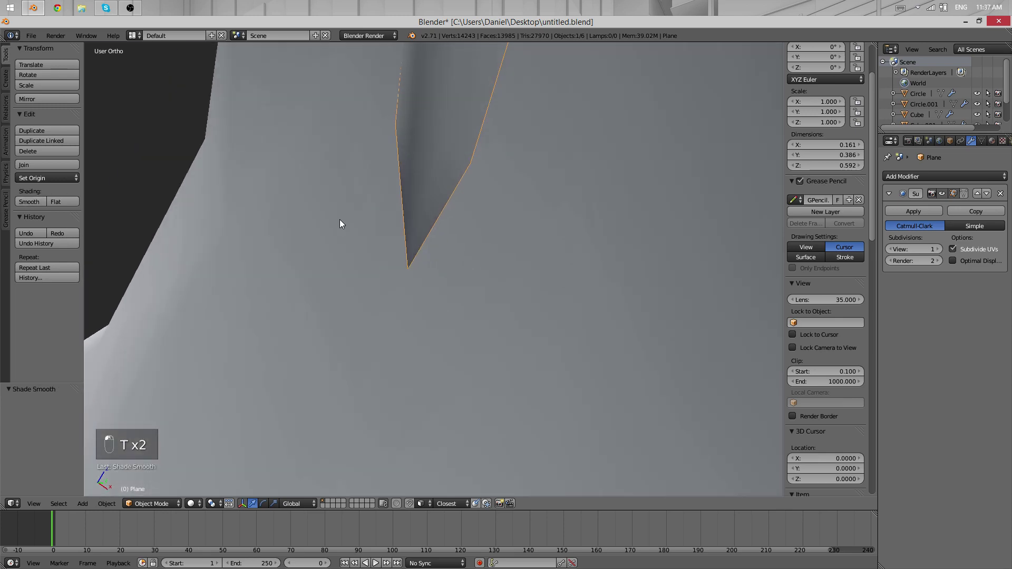
# - Examine the closed tip of the strand in wireframe and solid display
pyautogui.press('z')
pyautogui.press('z')
pyautogui.moveTo(489, 272)
pyautogui.mouseDown(button='middle')
pyautogui.moveTo(443, 252)
pyautogui.moveTo(429, 197)
pyautogui.moveTo(450, 230)
pyautogui.moveTo(454, 190)
pyautogui.mouseUp(button='middle')
pyautogui.rightClick(430, 200)
pyautogui.press('z')
pyautogui.press('z')
pyautogui.press('Tab')
pyautogui.press('Tab')
pyautogui.scroll(-8, 452, 189)
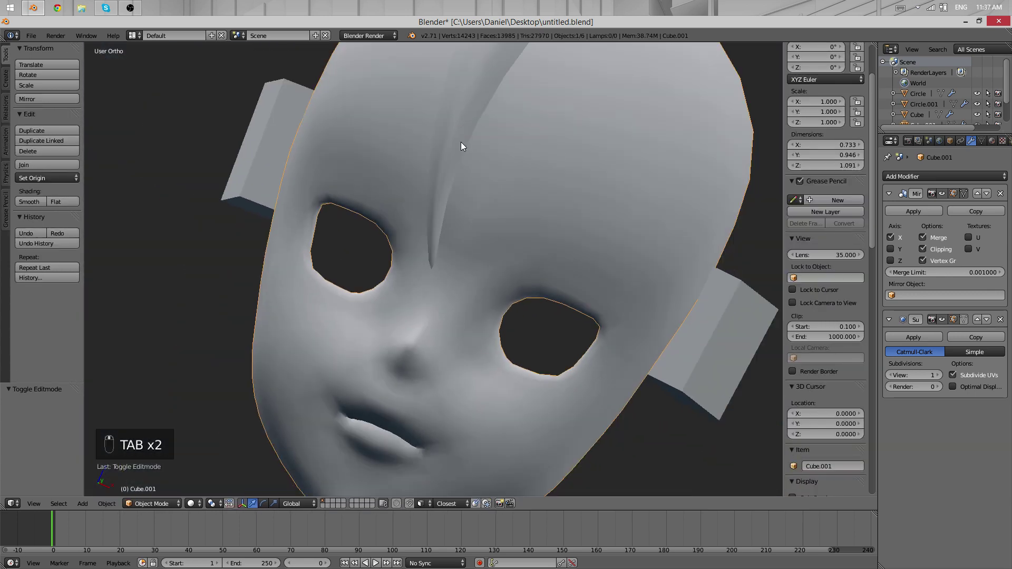
# - Reselect the strand and delete the edge joining its two outer tip vertices
pyautogui.rightClick(461, 143)
pyautogui.press('a')
pyautogui.press('a')
pyautogui.press('a')
pyautogui.moveTo(451, 301); pyautogui.dragTo(468, 253, button='middle')
pyautogui.press('Tab')
pyautogui.scroll(8, 468, 253)
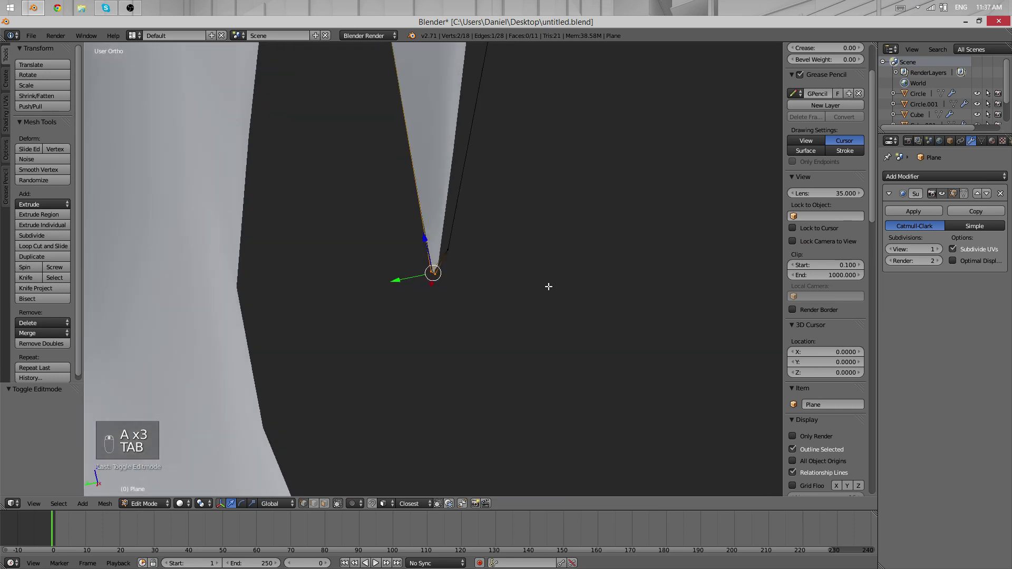
pyautogui.click(543, 299)
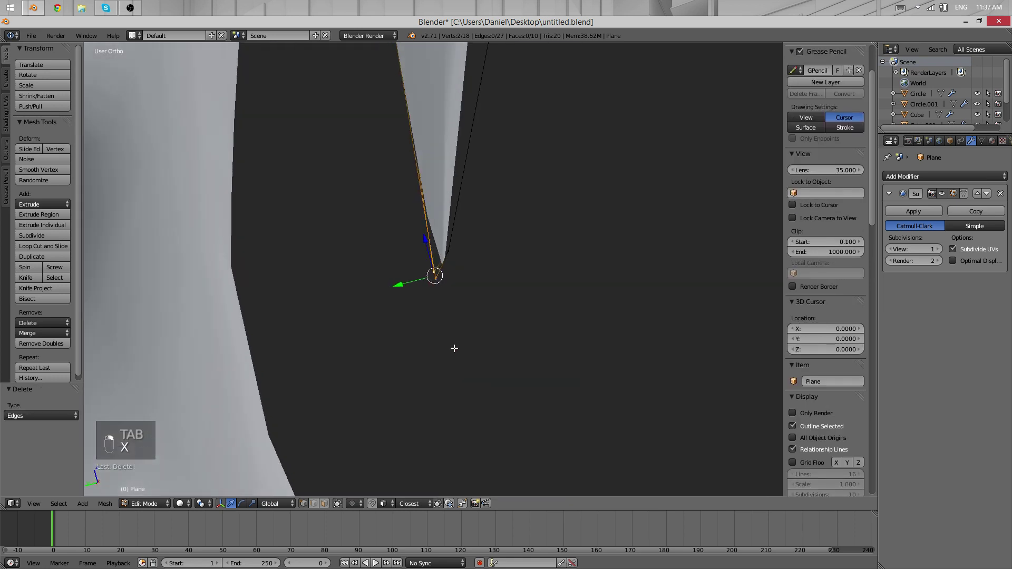
# - Move the outer tip vertices about 0.002 in Y and 0.007 in Z, and scale all three tip vertices together
pyautogui.moveTo(446, 318); pyautogui.dragTo(429, 249, button='middle')
pyautogui.keyDown('shift'); pyautogui.rightClick(430, 252); pyautogui.keyUp('shift')
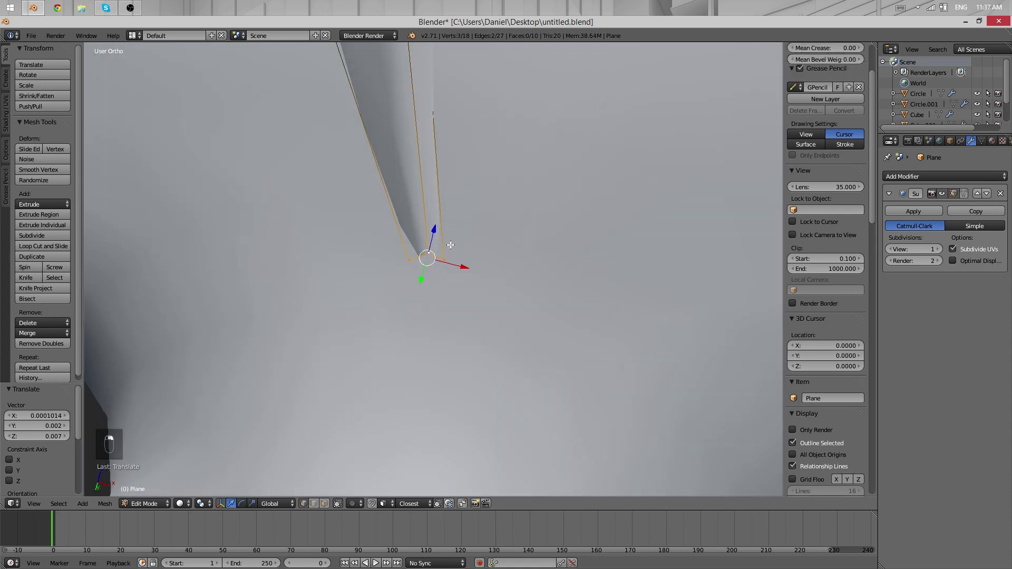
pyautogui.press('s')
pyautogui.click(432, 255)
pyautogui.press('Tab')
pyautogui.scroll(-6, 469, 245)
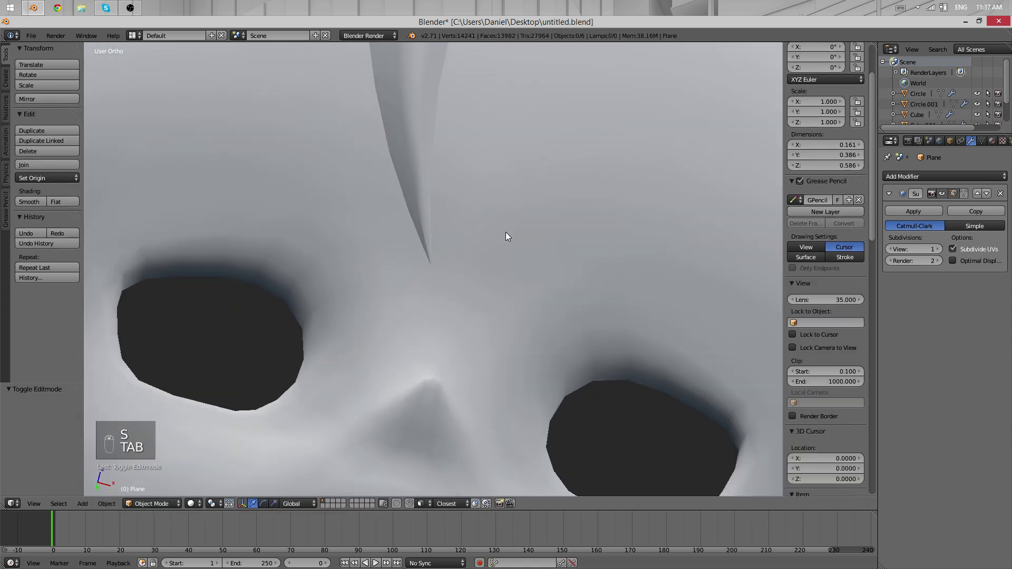
# - Scale the three tip vertices down once more to sharpen the strand's point
pyautogui.scroll(2, 482, 226)
pyautogui.scroll(6, 480, 303)
pyautogui.press('Tab')
pyautogui.press('s')
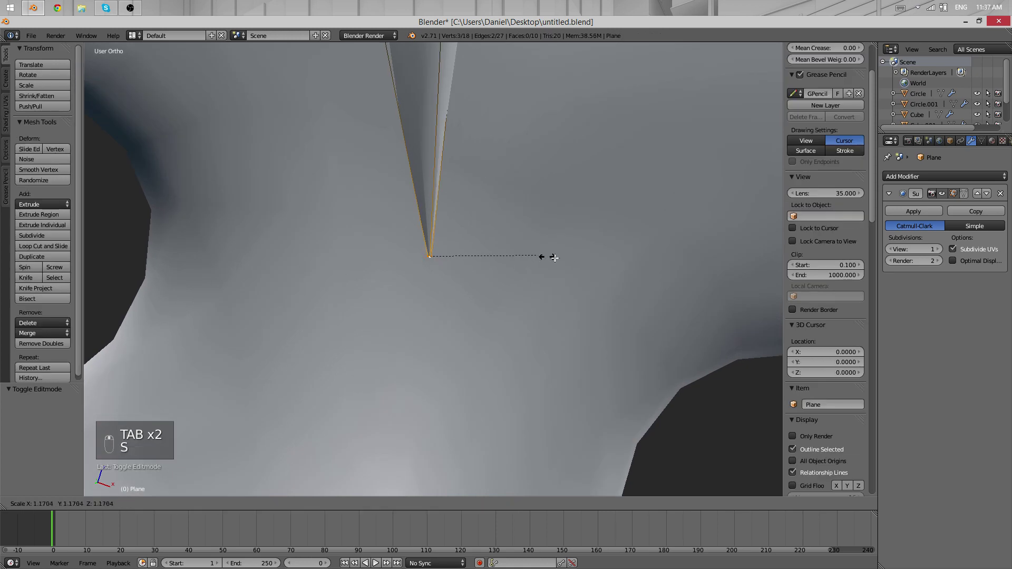
pyautogui.click(413, 243)
pyautogui.press('Tab')
pyautogui.scroll(-5, 395, 236)
pyautogui.scroll(-5, 382, 231)
# - Check the strand's curvature and its root end at the crown from several angles
pyautogui.moveTo(429, 226); pyautogui.dragTo(434, 260, button='middle')
pyautogui.scroll(8, 494, 233)
pyautogui.scroll(-6, 494, 233)
pyautogui.moveTo(463, 218); pyautogui.dragTo(457, 264, button='middle')
pyautogui.scroll(3, 457, 264)
pyautogui.press('Tab')
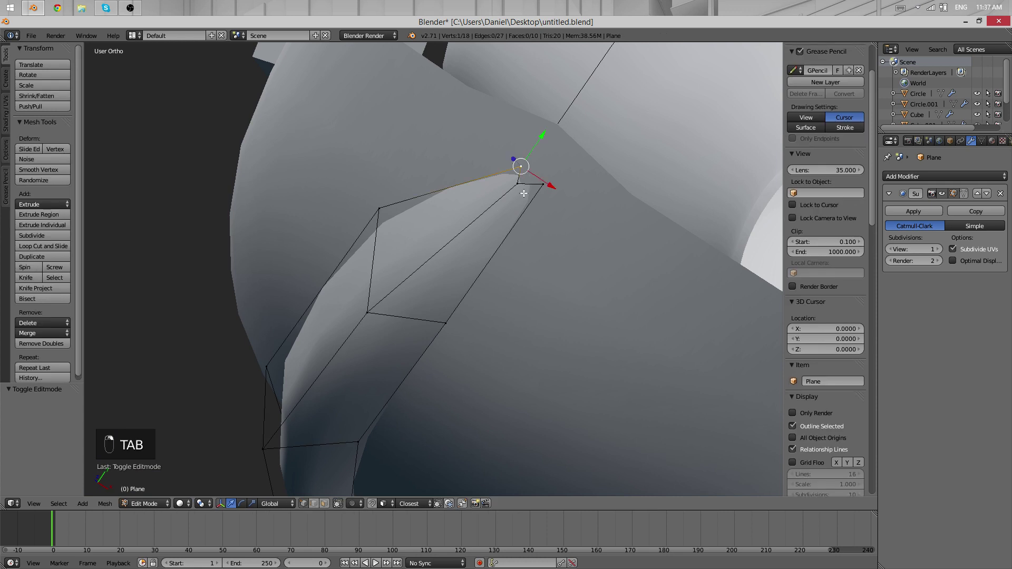
pyautogui.keyDown('shift'); pyautogui.rightClick(516, 184); pyautogui.keyUp('shift')
pyautogui.moveTo(387, 215); pyautogui.dragTo(422, 139, button='middle')
pyautogui.scroll(2, 457, 194)
pyautogui.scroll(-4, 465, 197)
pyautogui.moveTo(491, 202); pyautogui.dragTo(477, 262, button='middle')
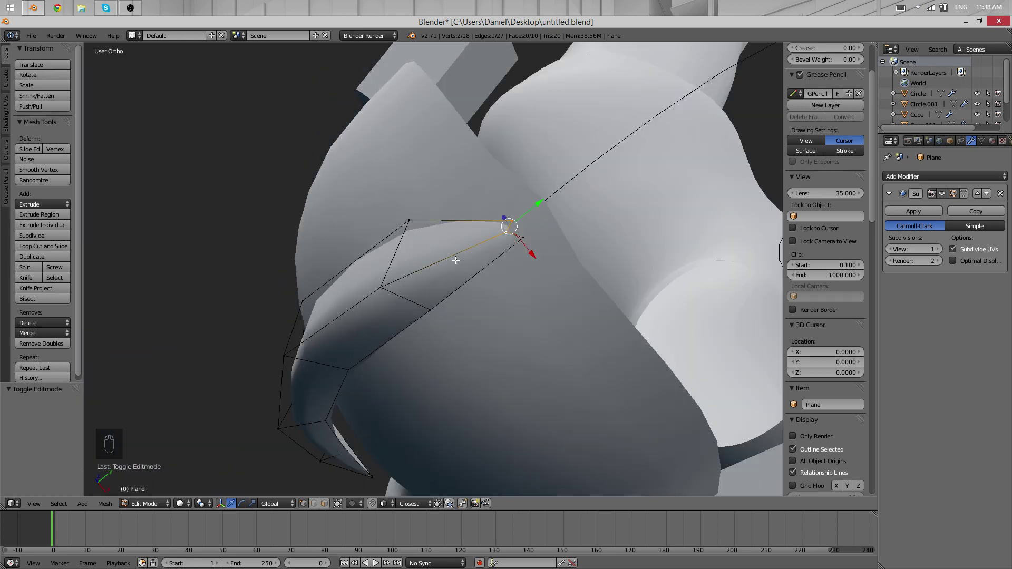
pyautogui.moveTo(417, 271); pyautogui.dragTo(432, 319, button='middle')
# - Add a lengthwise loop cut beside the strand's central ridge and edge-slide it by a factor of about 0.047
pyautogui.scroll(4, 550, 193)
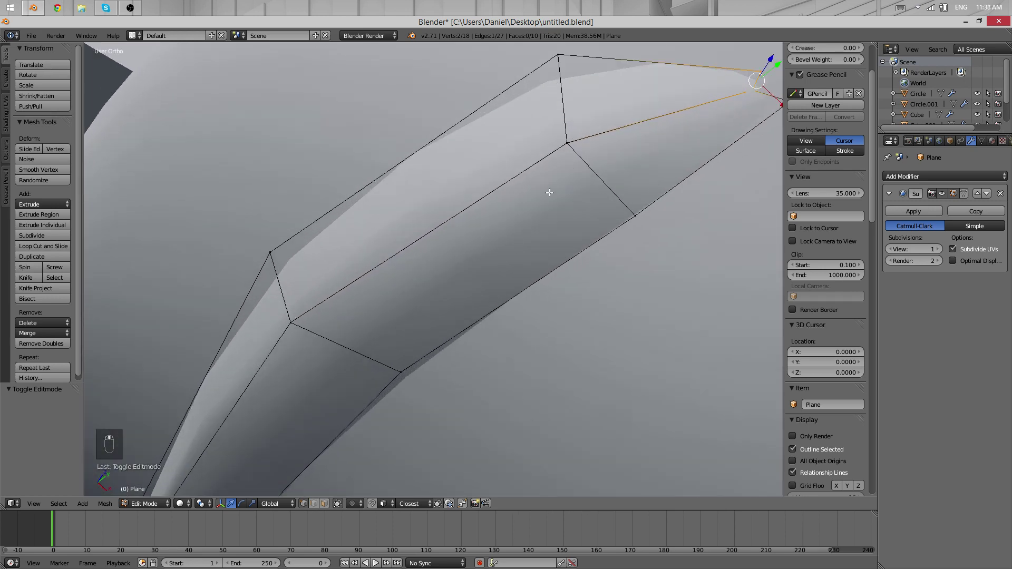
pyautogui.moveTo(418, 278); pyautogui.dragTo(538, 226, button='middle')
pyautogui.hotkey('ctrl', 'r')
pyautogui.click(570, 207)
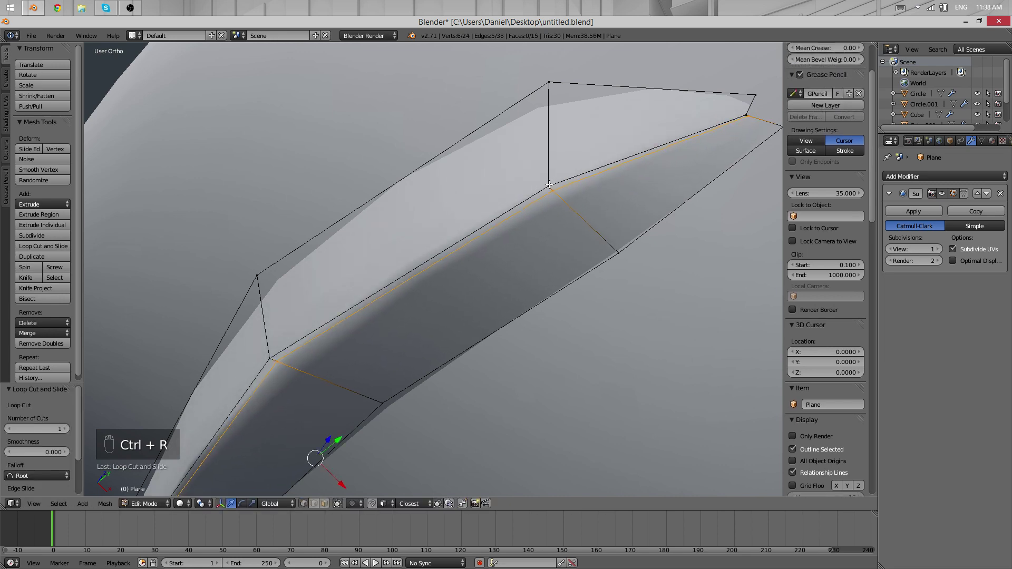
pyautogui.moveTo(509, 193); pyautogui.dragTo(511, 231, button='middle')
pyautogui.scroll(5, 514, 221)
pyautogui.press('g')
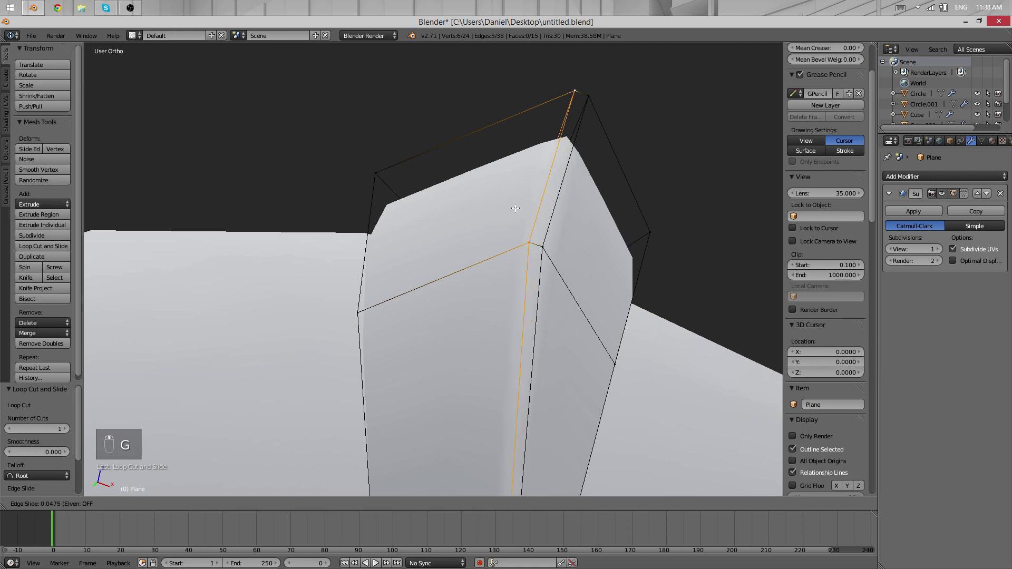
pyautogui.moveTo(568, 133); pyautogui.dragTo(588, 126, button='middle')
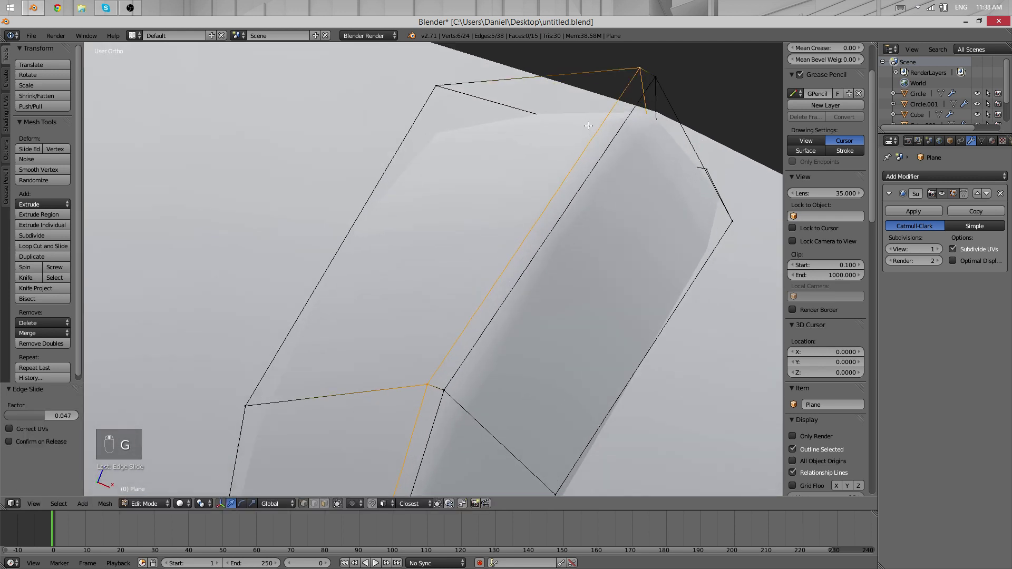
pyautogui.rightClick(638, 71)
pyautogui.keyDown('shift'); pyautogui.rightClick(659, 76); pyautogui.keyUp('shift')
pyautogui.scroll(-5, 514, 299)
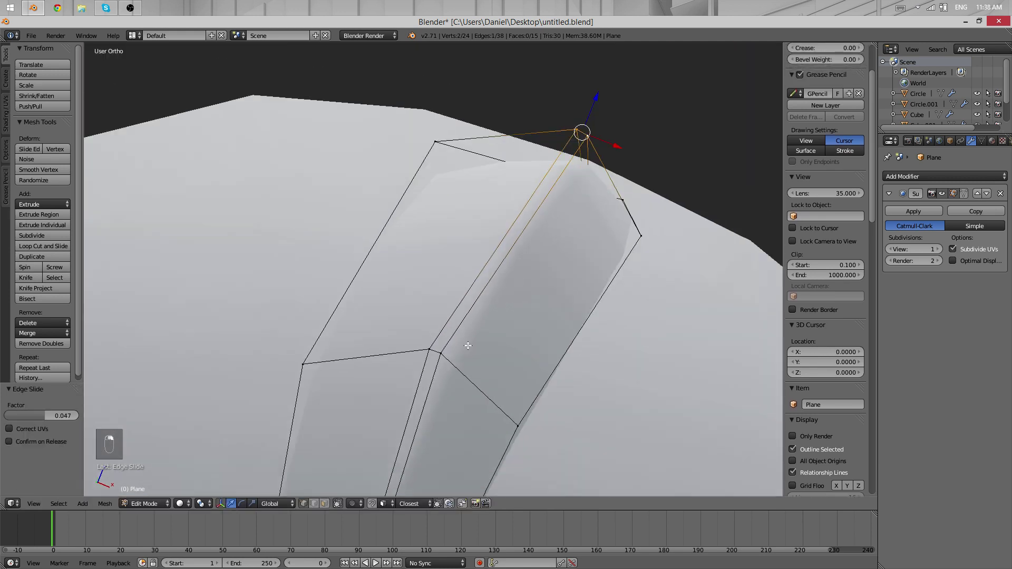
pyautogui.moveTo(466, 346); pyautogui.dragTo(472, 281, button='middle')
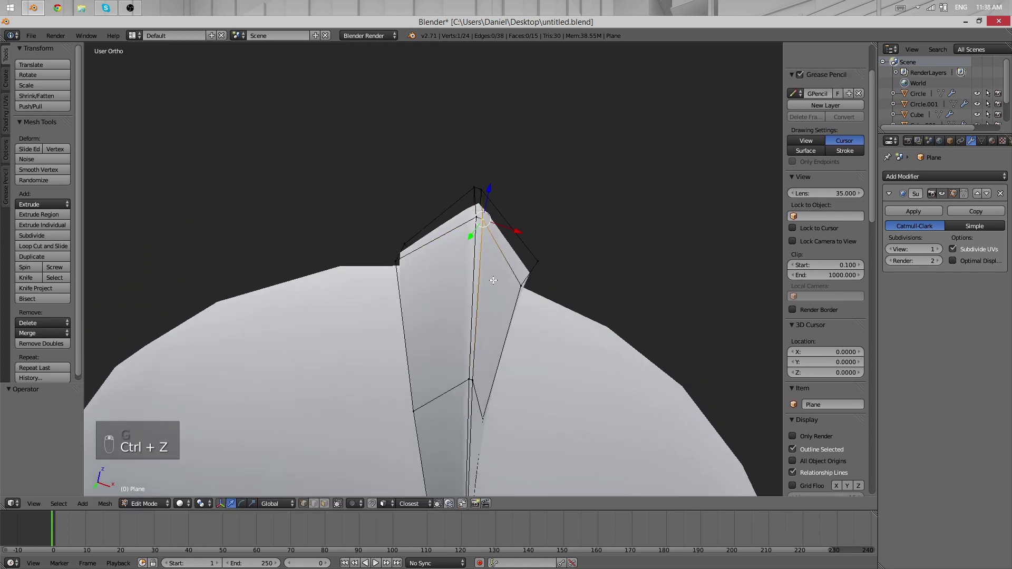
pyautogui.hotkey('ctrl', 'z')
pyautogui.hotkey('ctrl', 'z')
pyautogui.hotkey('ctrl', 'z')
# - Close the strand's root end at the crown by filling a face between its root vertices
pyautogui.press('Tab')
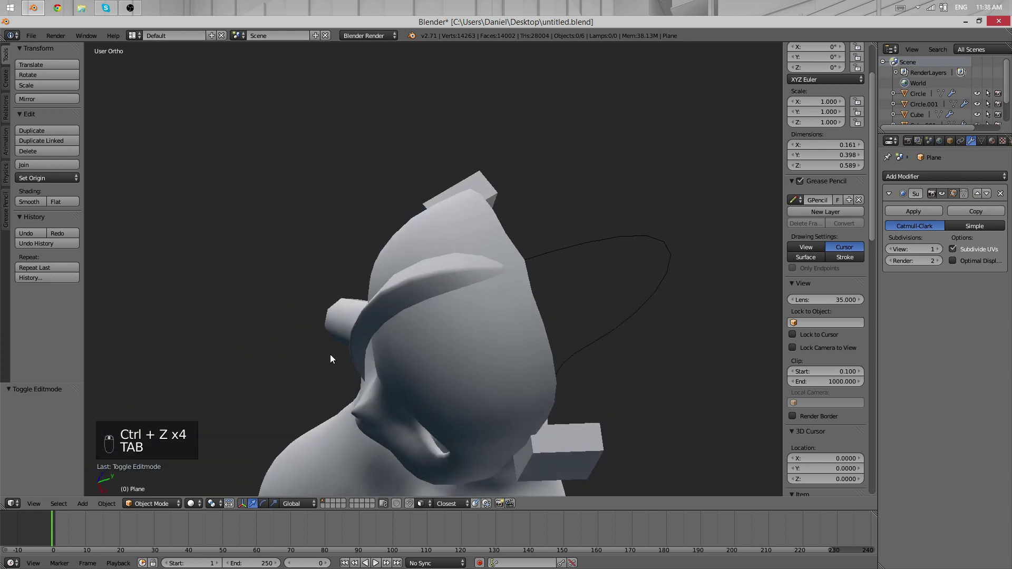
pyautogui.scroll(4, 504, 312)
pyautogui.press('Tab')
pyautogui.scroll(3, 662, 321)
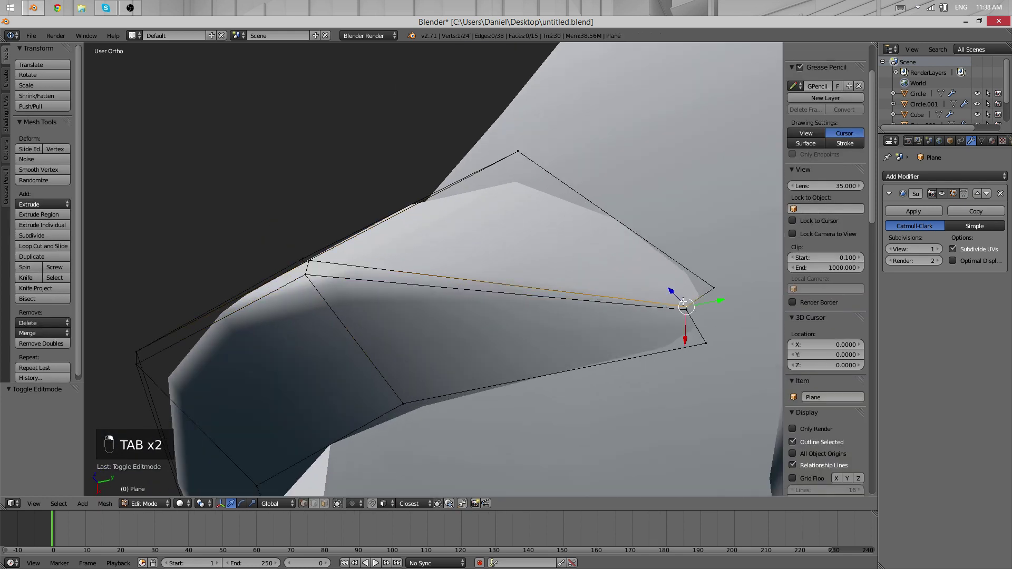
pyautogui.press('f')
pyautogui.press('f')
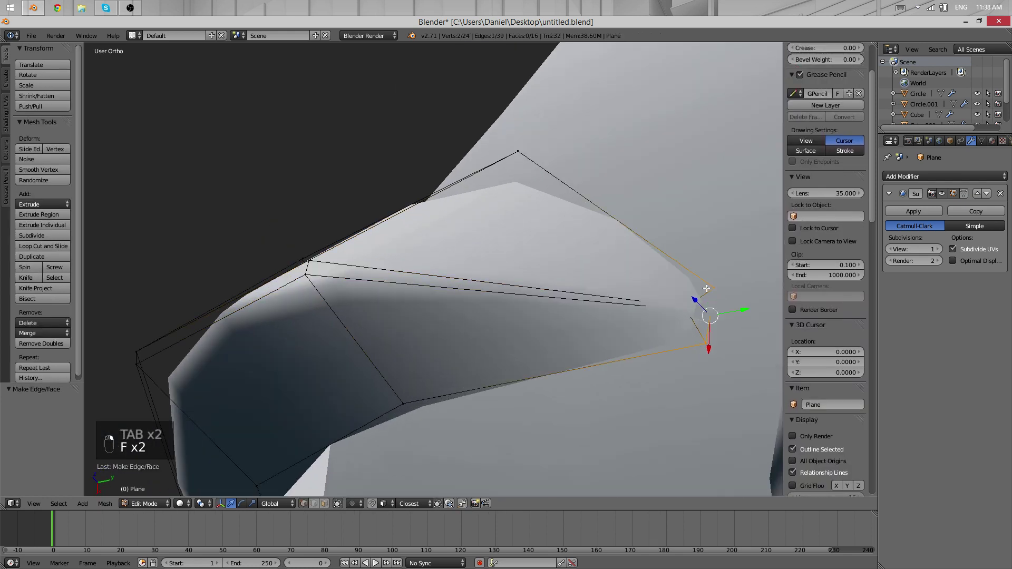
pyautogui.rightClick(722, 334)
# - Scale the two outer root vertices to about 0.787 and shift them along the back of the crown
pyautogui.press('z')
pyautogui.moveTo(624, 251)
pyautogui.mouseDown(button='middle')
pyautogui.moveTo(406, 461)
pyautogui.moveTo(355, 336)
pyautogui.moveTo(548, 308)
pyautogui.mouseUp(button='middle')
pyautogui.press('z')
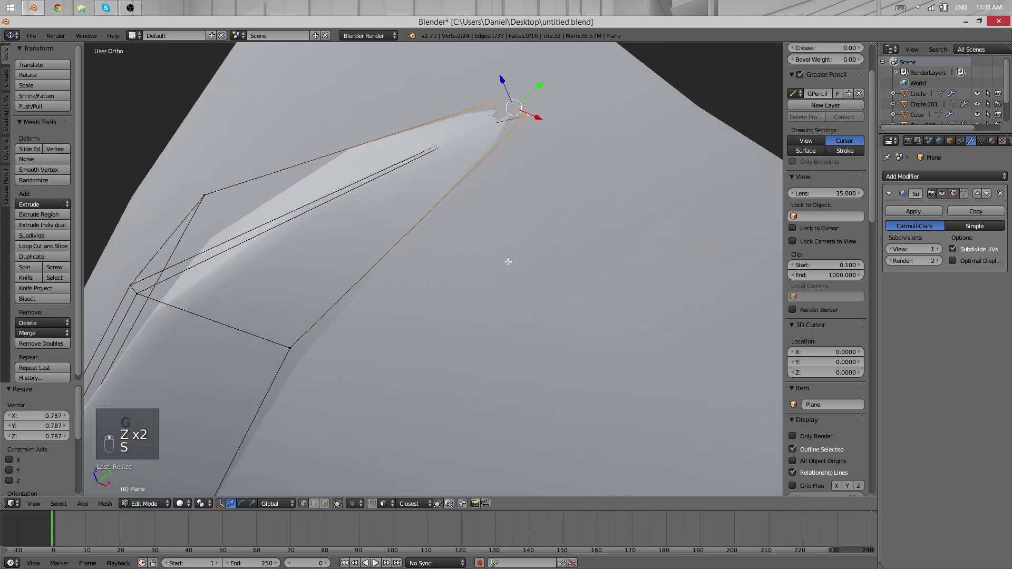
pyautogui.press('z')
pyautogui.moveTo(507, 262); pyautogui.dragTo(514, 366, button='middle')
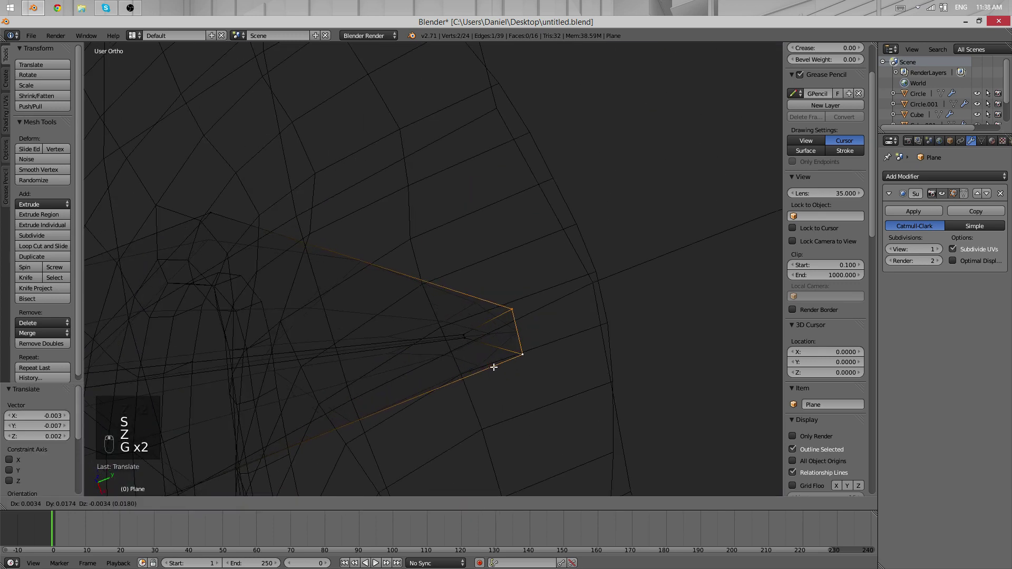
pyautogui.press('Tab')
pyautogui.press('Tab')
pyautogui.press('Tab')
# - Turn on proportional editing and move the outer root edge about -0.003 in X, -0.005 in Y and 0.012 in Z
pyautogui.moveTo(540, 294)
pyautogui.mouseDown(button='middle')
pyautogui.moveTo(615, 418)
pyautogui.moveTo(416, 409)
pyautogui.moveTo(480, 372)
pyautogui.moveTo(334, 366)
pyautogui.moveTo(332, 222)
pyautogui.moveTo(350, 373)
pyautogui.moveTo(428, 290)
pyautogui.mouseUp(button='middle')
pyautogui.press('z')
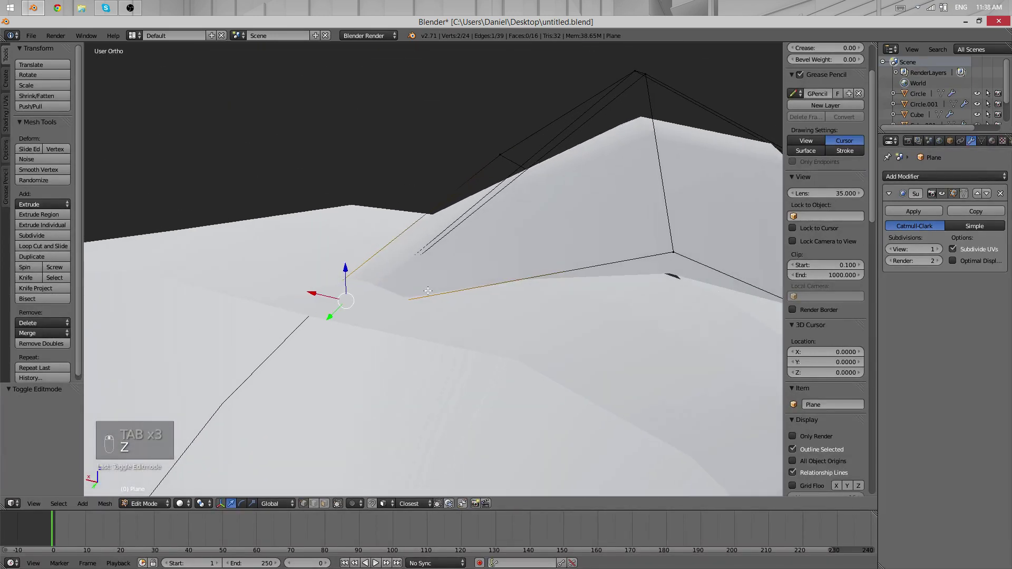
pyautogui.press('o')
pyautogui.moveTo(359, 265); pyautogui.dragTo(399, 247, button='middle')
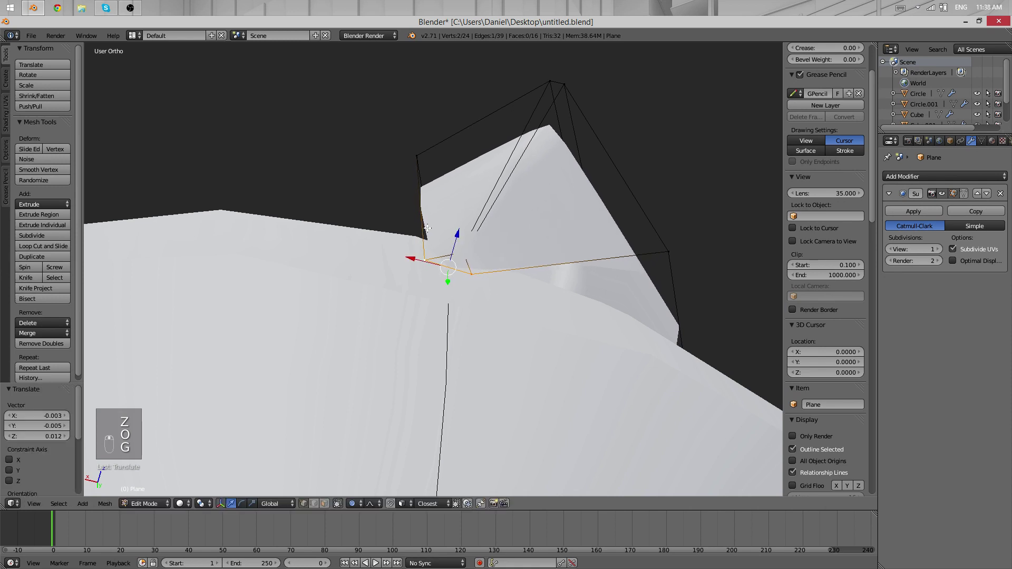
# - Raise the strand's Subdivision Surface view level to 2
pyautogui.press('Tab')
pyautogui.moveTo(436, 301); pyautogui.dragTo(460, 354, button='middle')
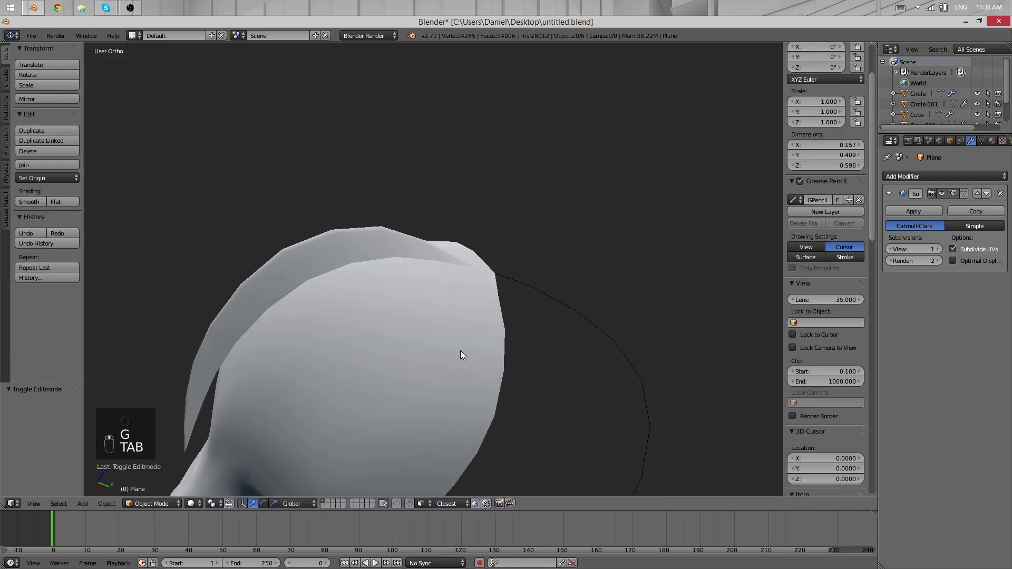
pyautogui.scroll(5, 460, 352)
pyautogui.scroll(4, 367, 321)
pyautogui.scroll(-5, 367, 321)
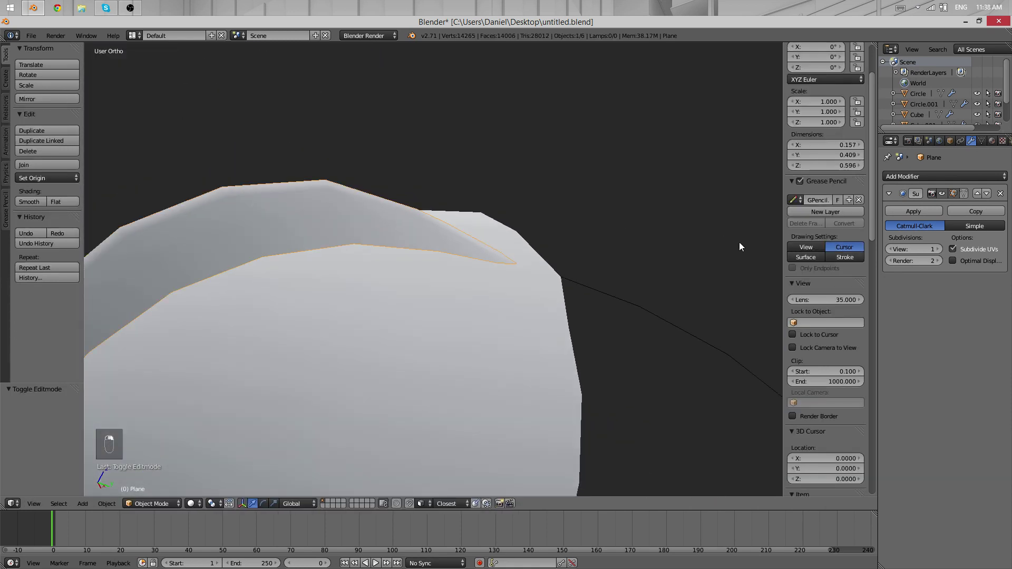
pyautogui.click(938, 247)
pyautogui.scroll(-4, 396, 222)
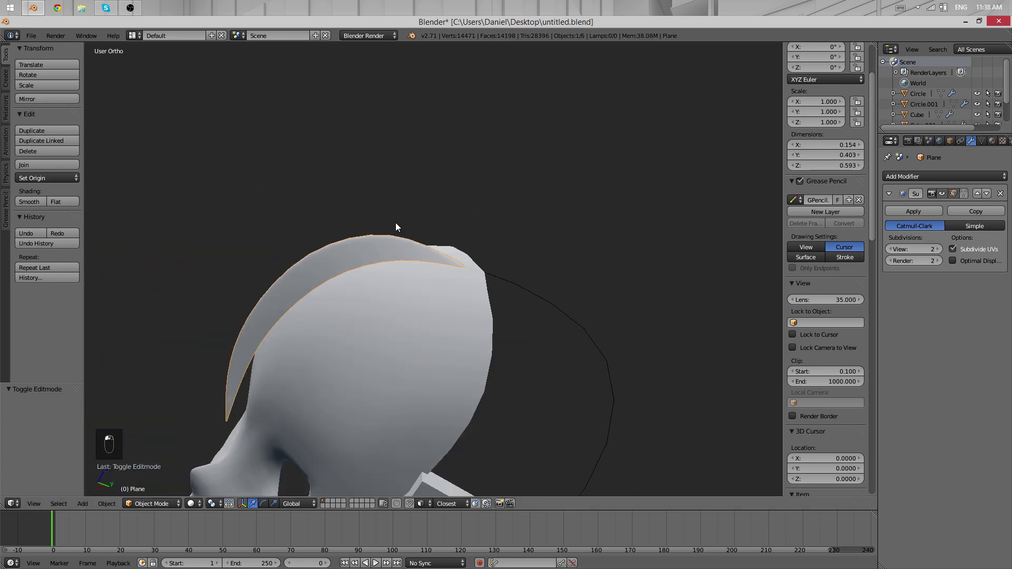
# - Close the strand's lower tip by filling a face between its tip vertices
pyautogui.press('a')
pyautogui.moveTo(395, 222); pyautogui.dragTo(475, 295, button='middle')
pyautogui.scroll(6, 456, 345)
pyautogui.keyDown('shift'); pyautogui.moveTo(456, 345); pyautogui.dragTo(477, 239, button='middle'); pyautogui.keyUp('shift')
pyautogui.press('Tab')
pyautogui.scroll(5, 477, 239)
pyautogui.press('Tab')
pyautogui.keyDown('shift'); pyautogui.moveTo(588, 397); pyautogui.dragTo(510, 313, button='middle'); pyautogui.keyUp('shift')
pyautogui.scroll(5, 510, 313)
pyautogui.press('Tab')
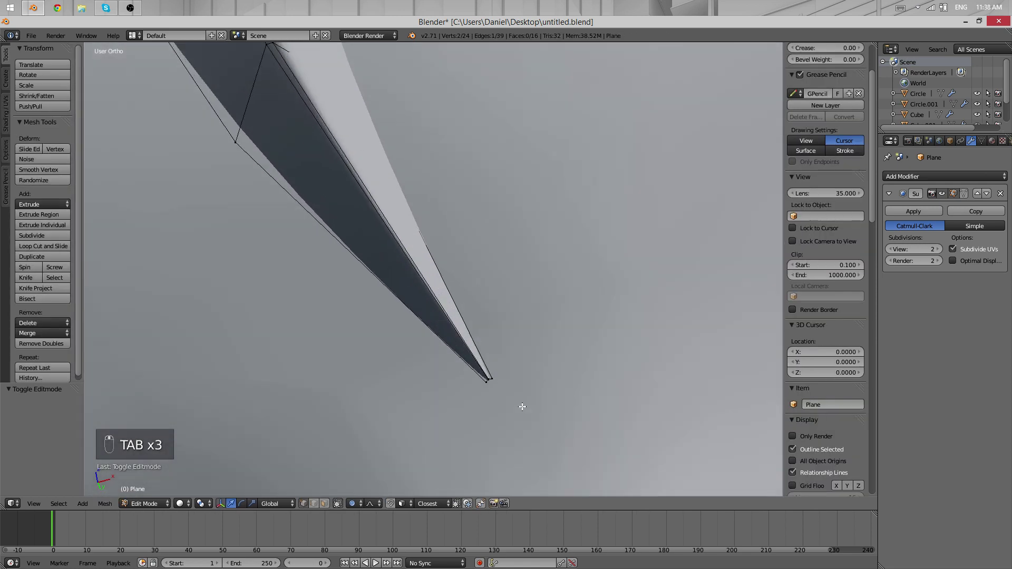
pyautogui.keyDown('shift'); pyautogui.moveTo(522, 406); pyautogui.dragTo(493, 364, button='middle'); pyautogui.keyUp('shift')
pyautogui.moveTo(466, 301); pyautogui.dragTo(490, 359, button='middle')
pyautogui.press('f')
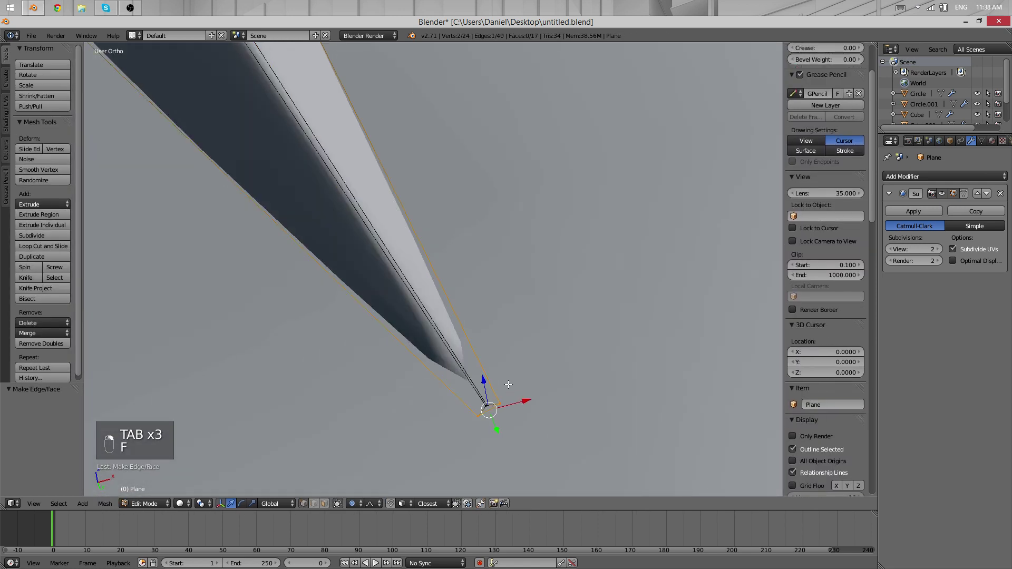
# - Reposition a central ridge vertex at the strand's lower tip to refine the point
pyautogui.press('Tab')
pyautogui.press('Tab')
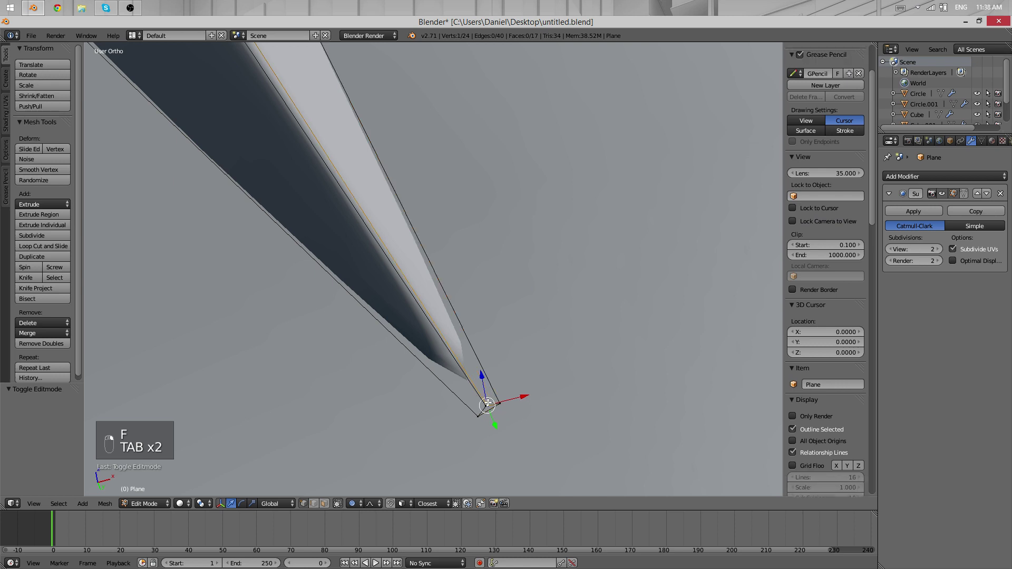
pyautogui.press('Tab')
pyautogui.scroll(-6, 523, 315)
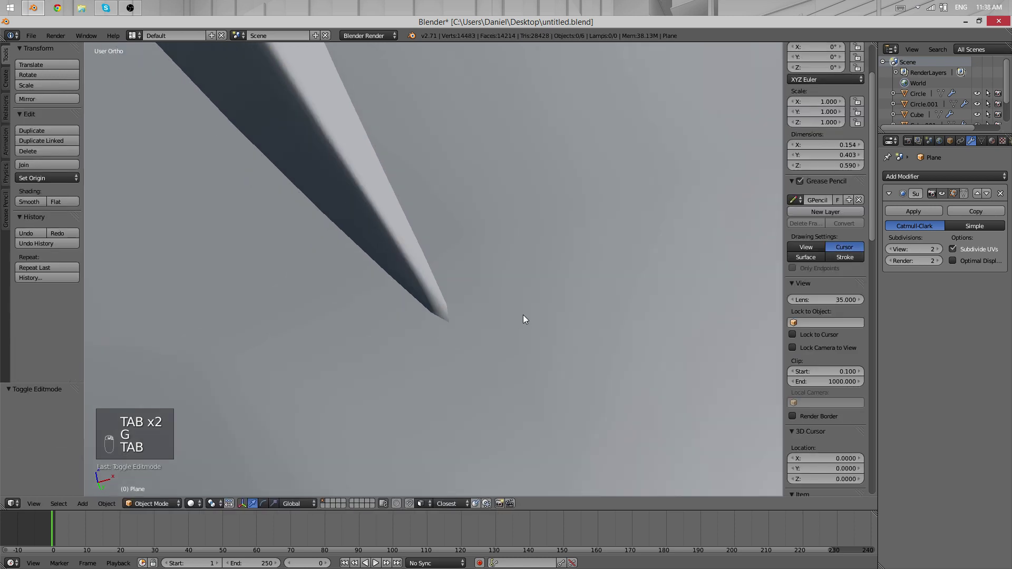
# - Pull the ridge vertex in the lower middle of the strand forward with proportional editing to round the side profile
pyautogui.press('a')
pyautogui.press('a')
pyautogui.moveTo(497, 276); pyautogui.dragTo(514, 332, button='middle')
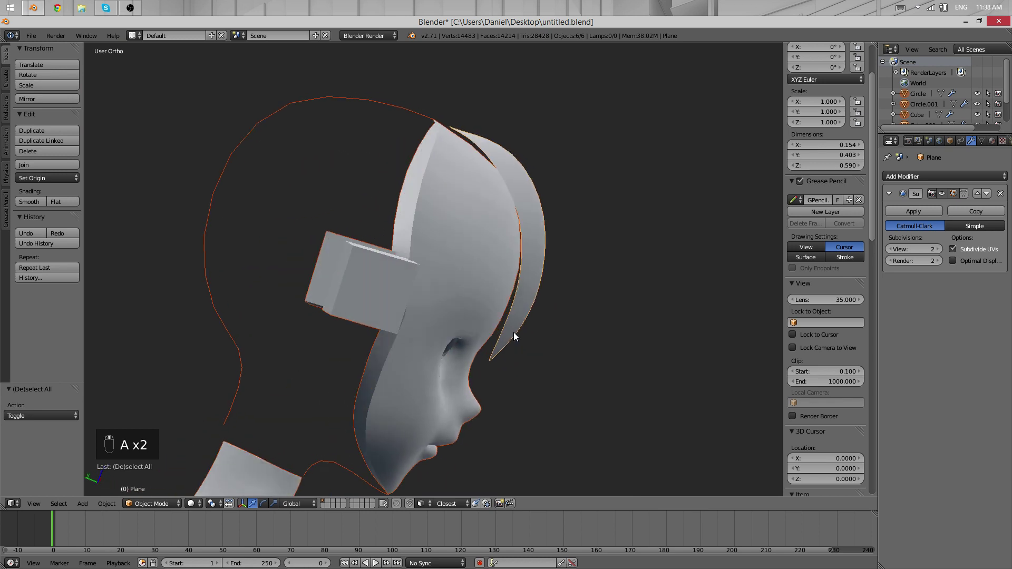
pyautogui.press('Tab')
pyautogui.scroll(5, 567, 244)
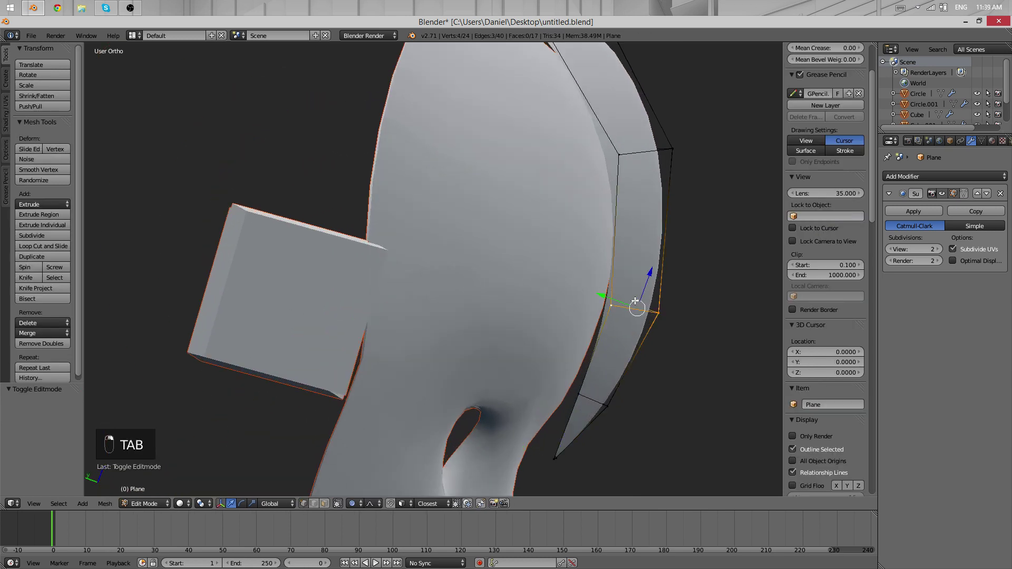
pyautogui.rightClick(658, 301)
pyautogui.press('g')
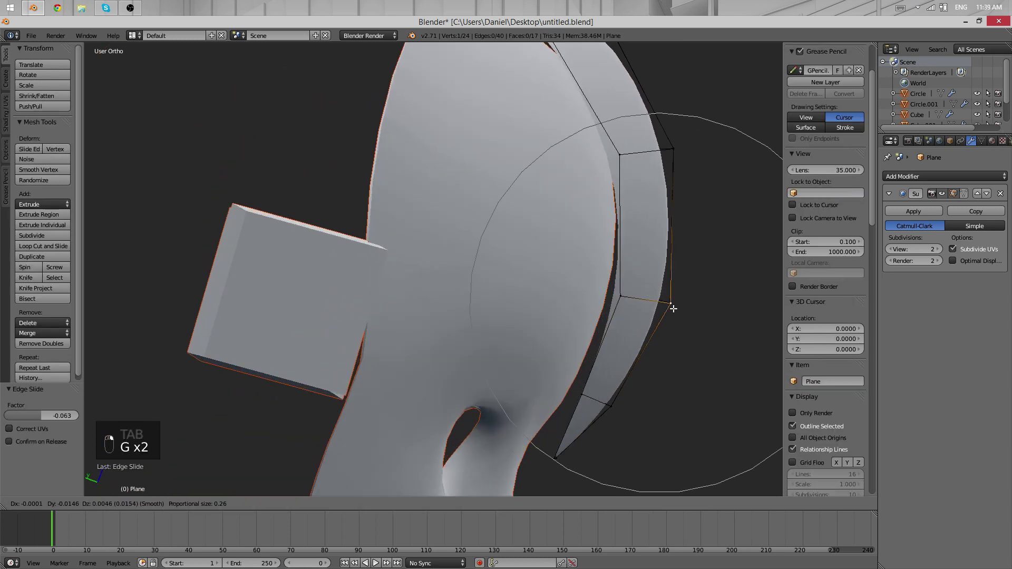
pyautogui.press('Tab')
pyautogui.scroll(-5, 675, 293)
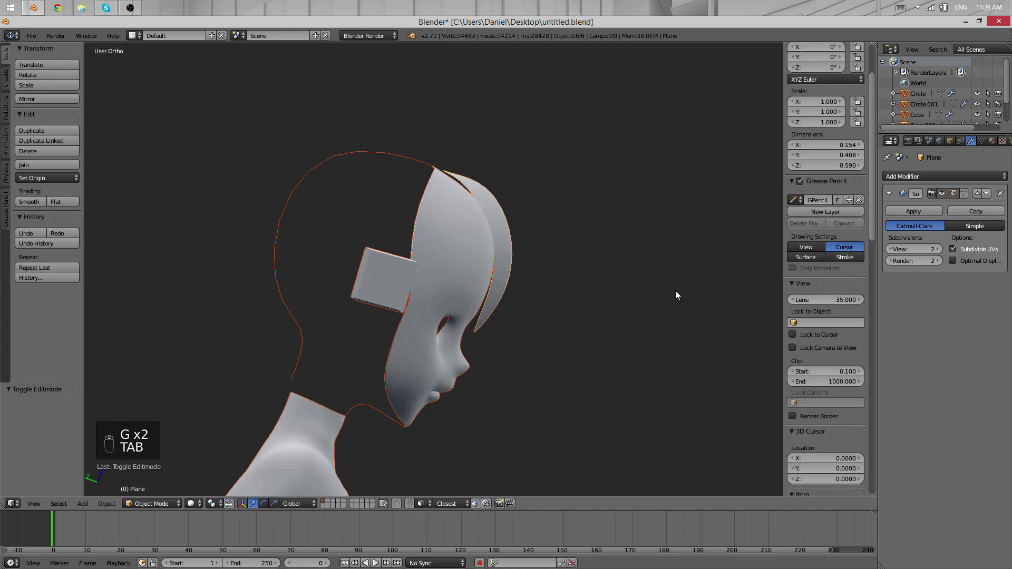
# - Add a Solidify modifier to the strand and place it above the Subdivision Surface modifier
pyautogui.moveTo(676, 290); pyautogui.dragTo(553, 295, button='middle')
pyautogui.scroll(3, 480, 303)
pyautogui.press('a')
pyautogui.press('a')
pyautogui.click(908, 177)
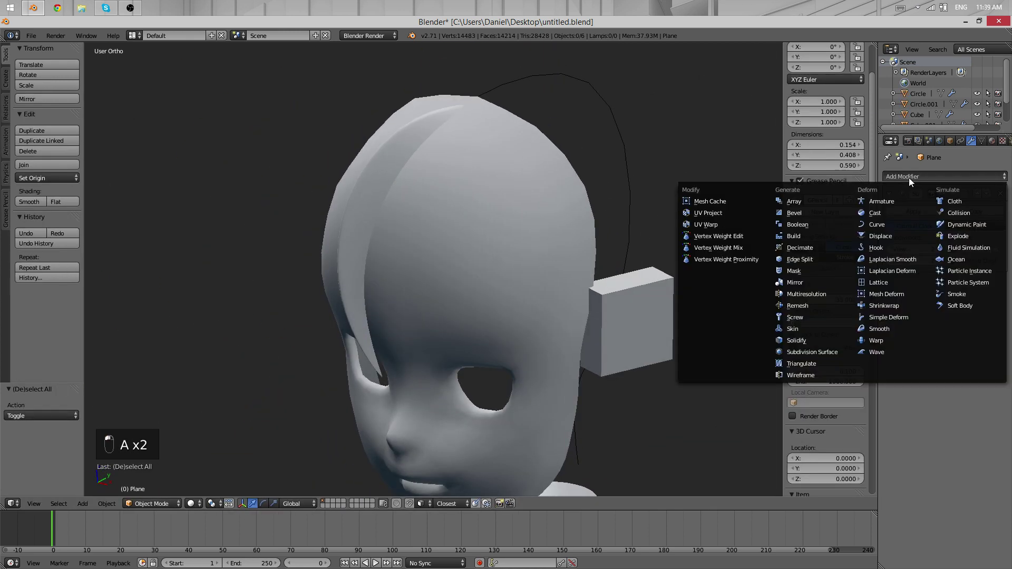
pyautogui.click(828, 342)
pyautogui.click(976, 286)
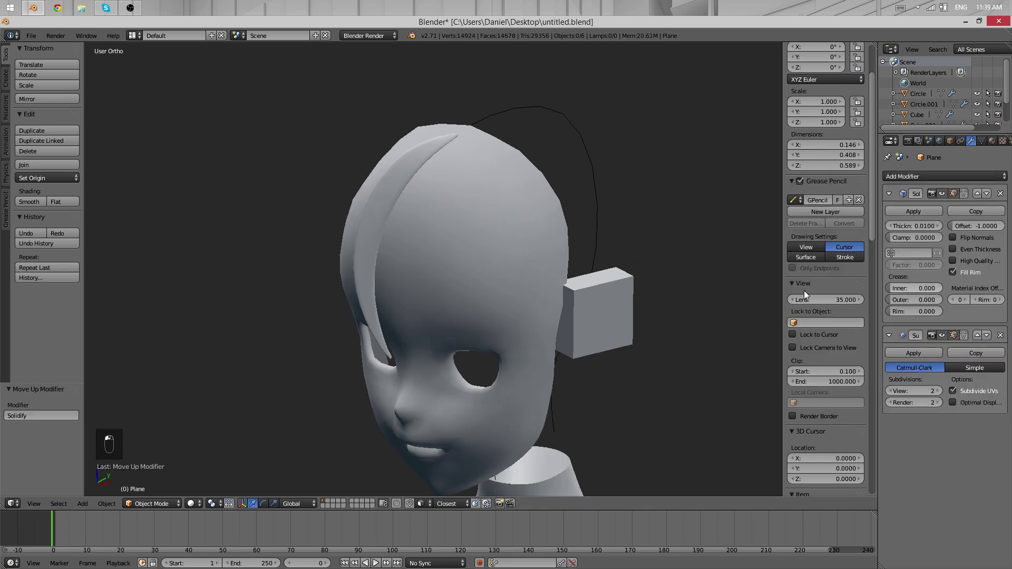
# - Try the Solidify modifier with Even Thickness on and a thickness of -0.025, and remove it from the strand
pyautogui.moveTo(606, 303); pyautogui.dragTo(637, 290, button='middle')
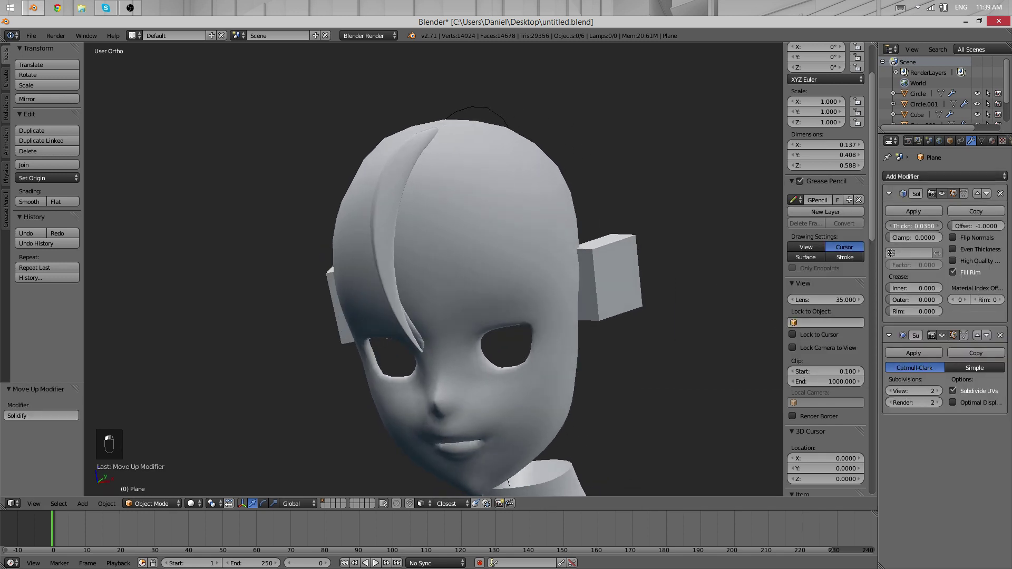
pyautogui.scroll(-4, 438, 245)
pyautogui.scroll(4, 403, 264)
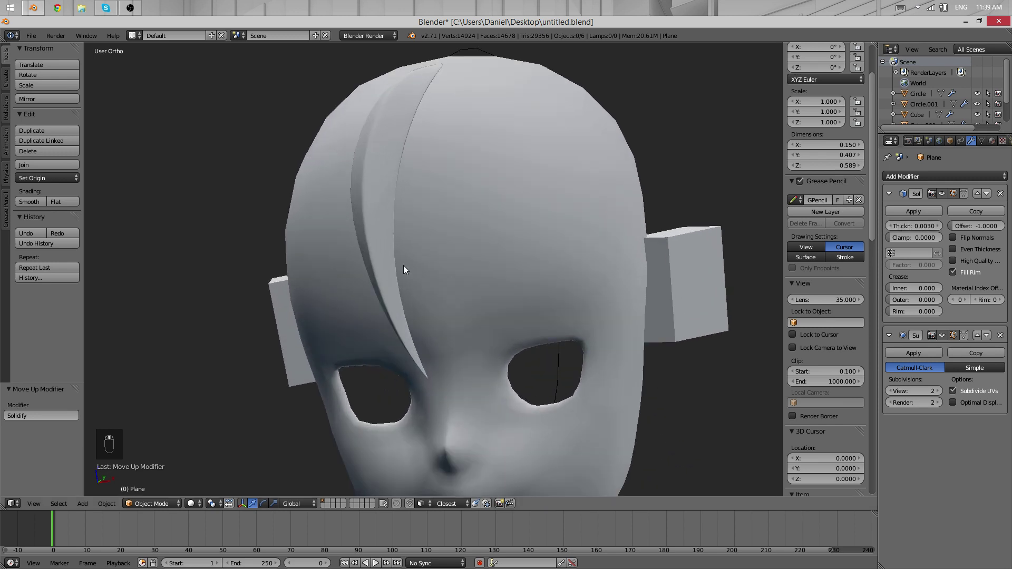
pyautogui.moveTo(403, 265); pyautogui.dragTo(681, 248, button='middle')
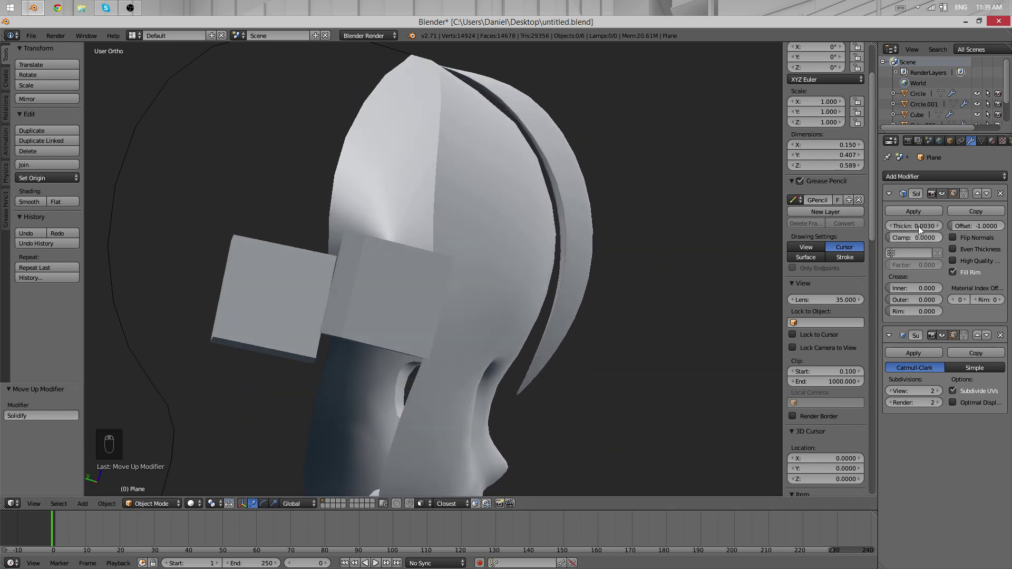
pyautogui.click(955, 248)
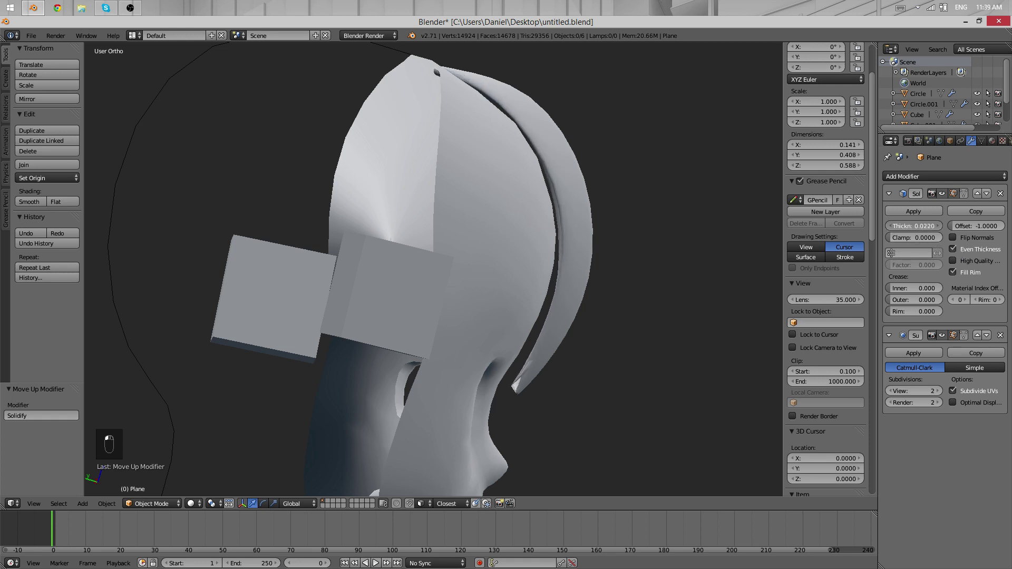
pyautogui.moveTo(913, 225)
pyautogui.mouseDown()
pyautogui.moveTo(893, 225)
pyautogui.moveTo(903, 226)
pyautogui.mouseUp()
pyautogui.moveTo(549, 271); pyautogui.dragTo(331, 342, button='middle')
pyautogui.scroll(-2, 296, 172)
pyautogui.scroll(4, 507, 288)
pyautogui.moveTo(506, 288); pyautogui.dragTo(482, 176, button='middle')
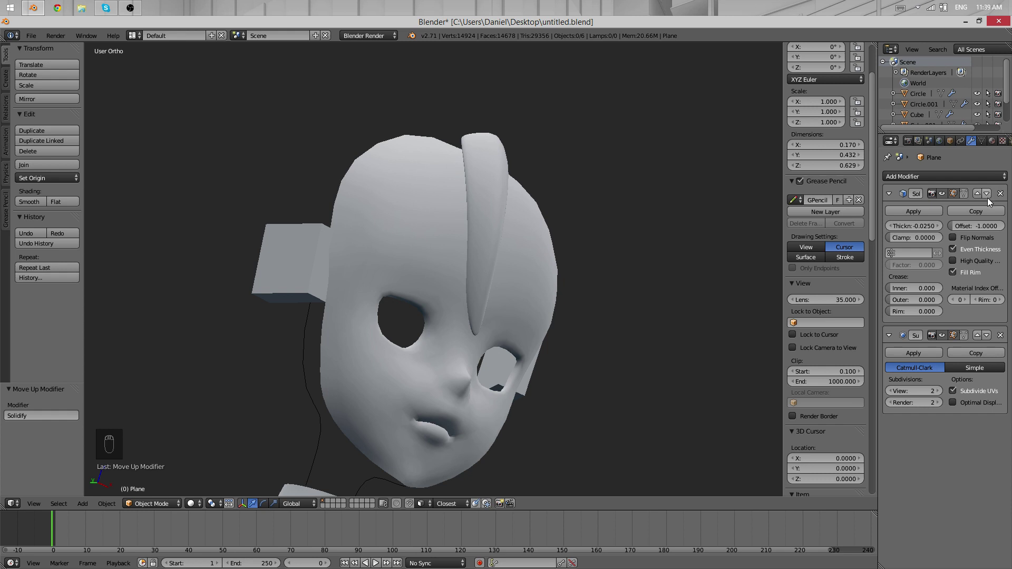
pyautogui.click(1000, 193)
# - Turn off proportional editing and reposition the pair of ridge vertices at the middle of the strand
pyautogui.moveTo(514, 184); pyautogui.dragTo(463, 226, button='middle')
pyautogui.scroll(-2, 410, 286)
pyautogui.press('Tab')
pyautogui.scroll(4, 450, 244)
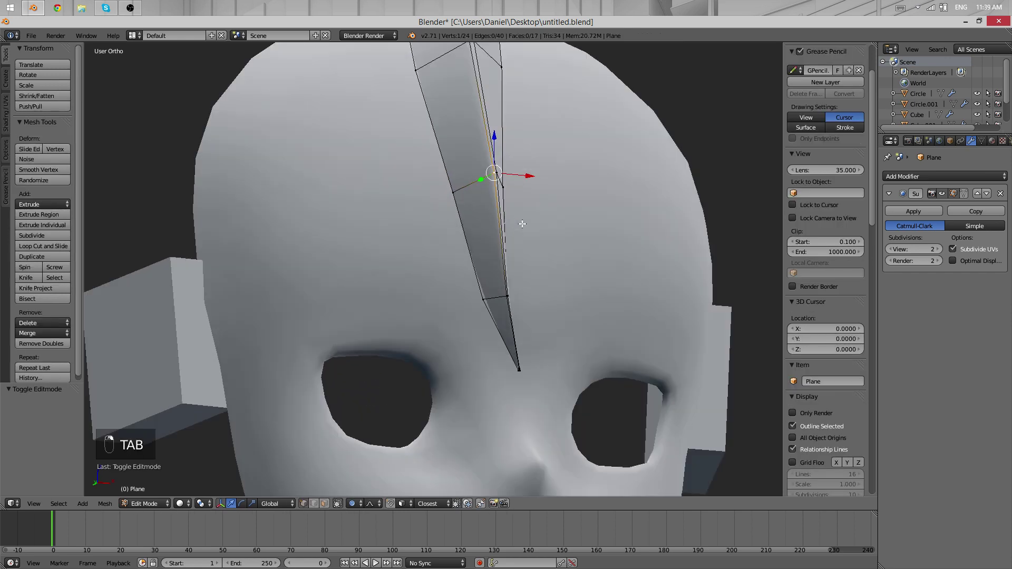
pyautogui.keyDown('shift'); pyautogui.rightClick(458, 196); pyautogui.keyUp('shift')
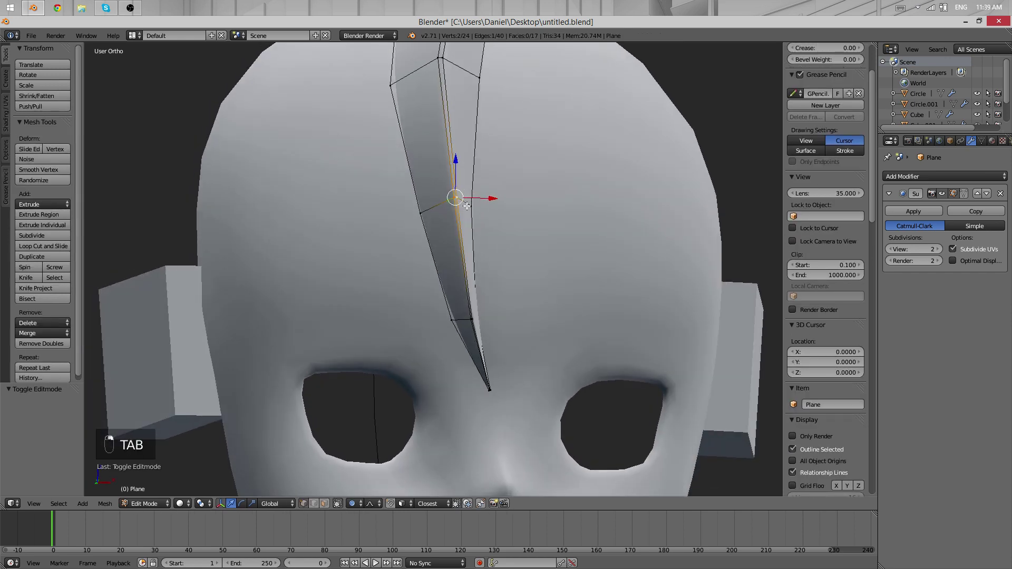
pyautogui.moveTo(459, 196); pyautogui.dragTo(507, 210, button='middle')
pyautogui.press('g')
pyautogui.rightClick(515, 200)
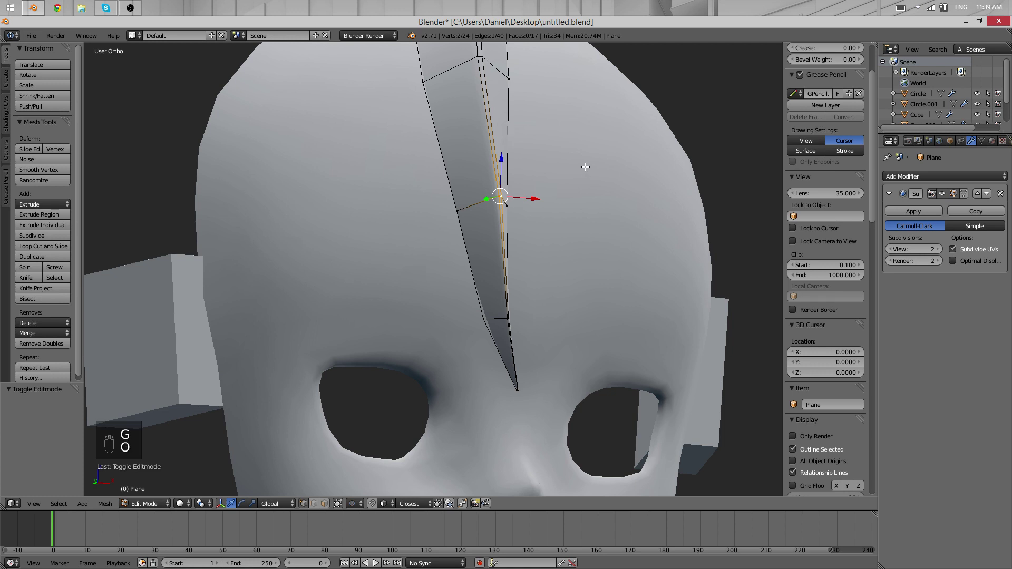
pyautogui.press('g')
pyautogui.press('Tab')
pyautogui.scroll(-4, 491, 286)
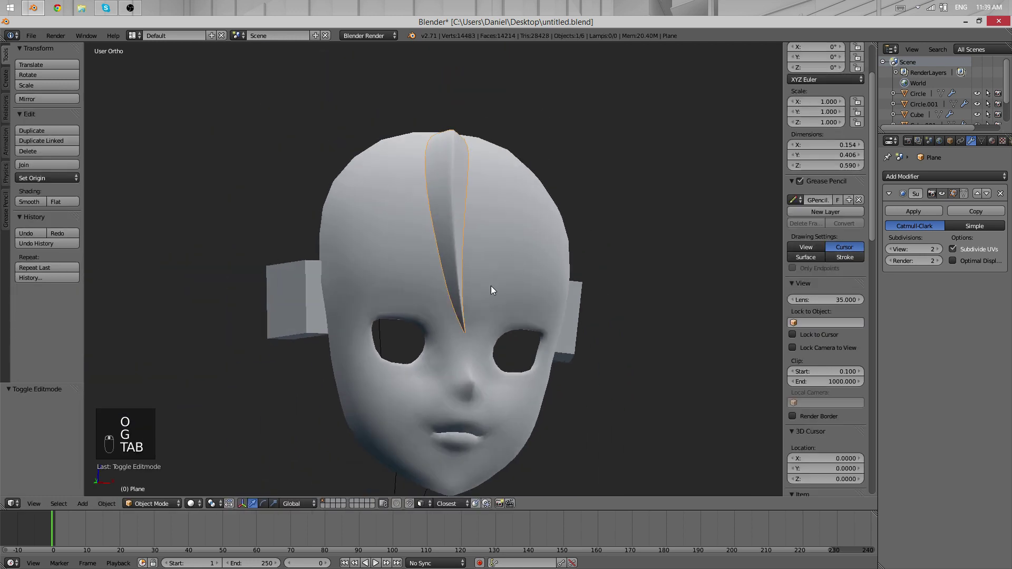
# - Examine the strand's smoothed shape from several angles and against the hair reference in front view
pyautogui.moveTo(492, 285); pyautogui.dragTo(456, 289, button='middle')
pyautogui.scroll(5, 475, 296)
pyautogui.scroll(-6, 476, 295)
pyautogui.scroll(4, 419, 309)
pyautogui.press('Tab')
pyautogui.press('a')
pyautogui.press('a')
pyautogui.press('a')
pyautogui.press('KP_1')
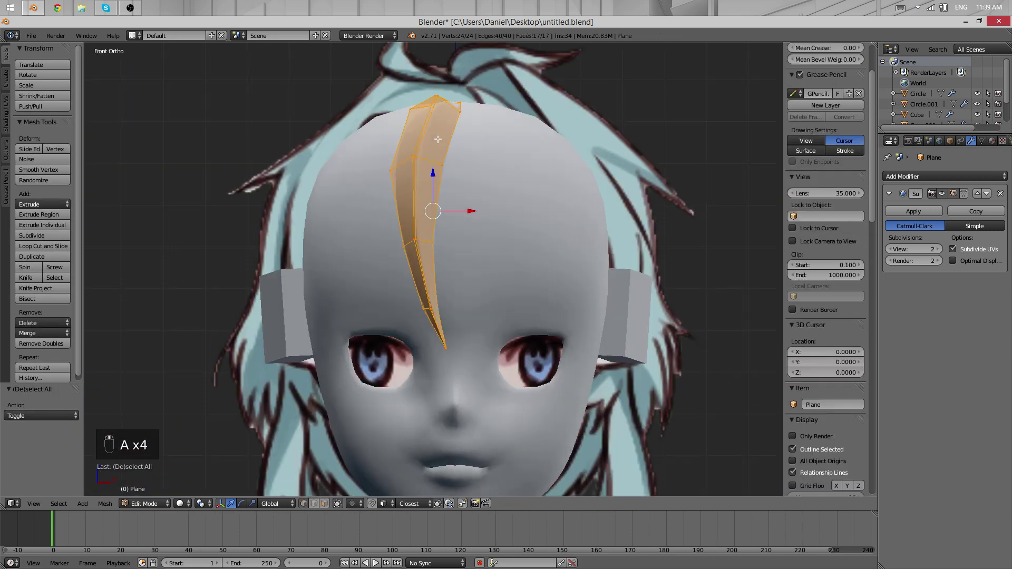
# - Extrude the upper three vertices of the strand's inner edge about 0.091 in X, -0.009 in Y and -0.003 in Z
pyautogui.keyDown('shift'); pyautogui.moveTo(463, 103); pyautogui.dragTo(444, 209, button='middle'); pyautogui.keyUp('shift')
pyautogui.moveTo(444, 209)
pyautogui.mouseDown(button='middle')
pyautogui.moveTo(433, 225)
pyautogui.moveTo(447, 206)
pyautogui.mouseUp(button='middle')
pyautogui.rightClick(448, 207)
pyautogui.press('g')
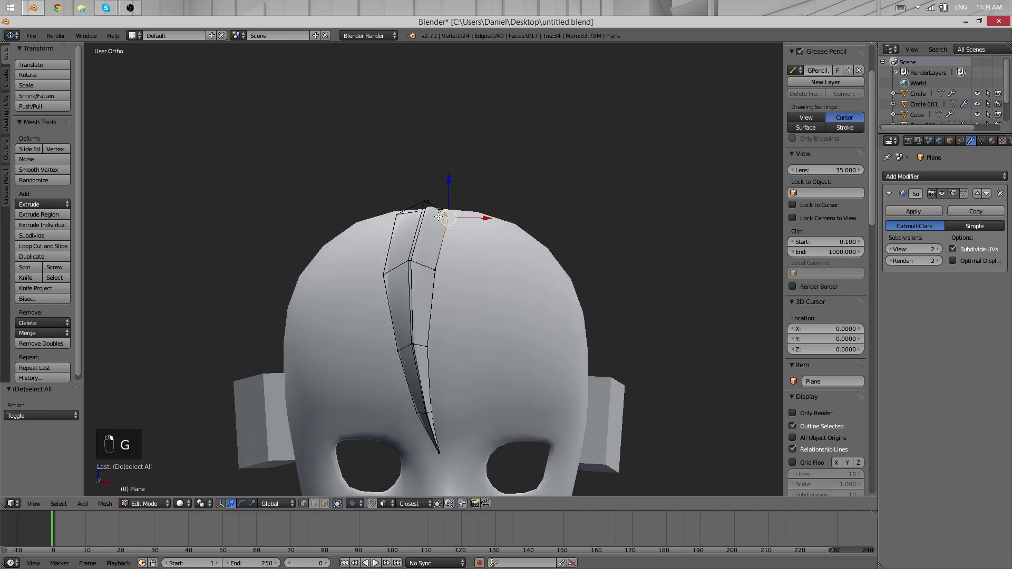
pyautogui.press('Tab')
pyautogui.press('Tab')
pyautogui.press('Tab')
pyautogui.keyDown('shift'); pyautogui.rightClick(433, 266); pyautogui.keyUp('shift')
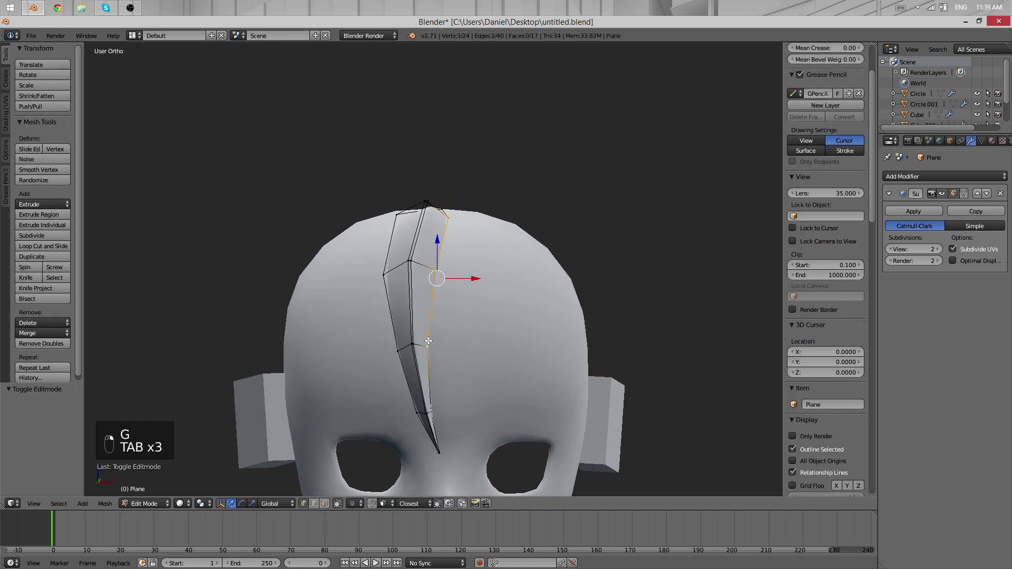
pyautogui.press('e')
pyautogui.click(501, 259)
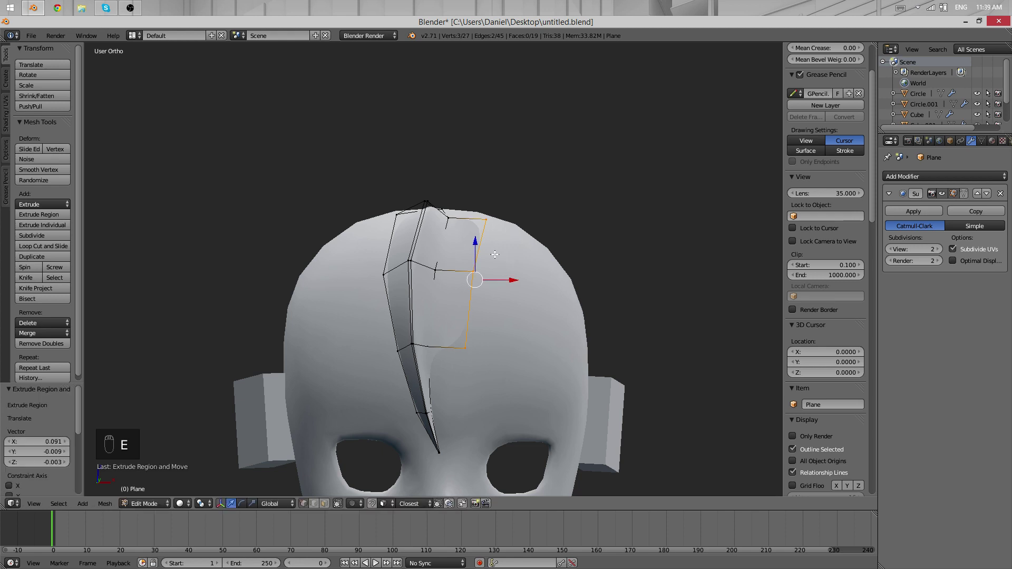
# - Add a lengthwise loop cut to the extruded section and reposition the new edge loop
pyautogui.moveTo(501, 260); pyautogui.dragTo(448, 395, button='middle')
pyautogui.scroll(4, 448, 393)
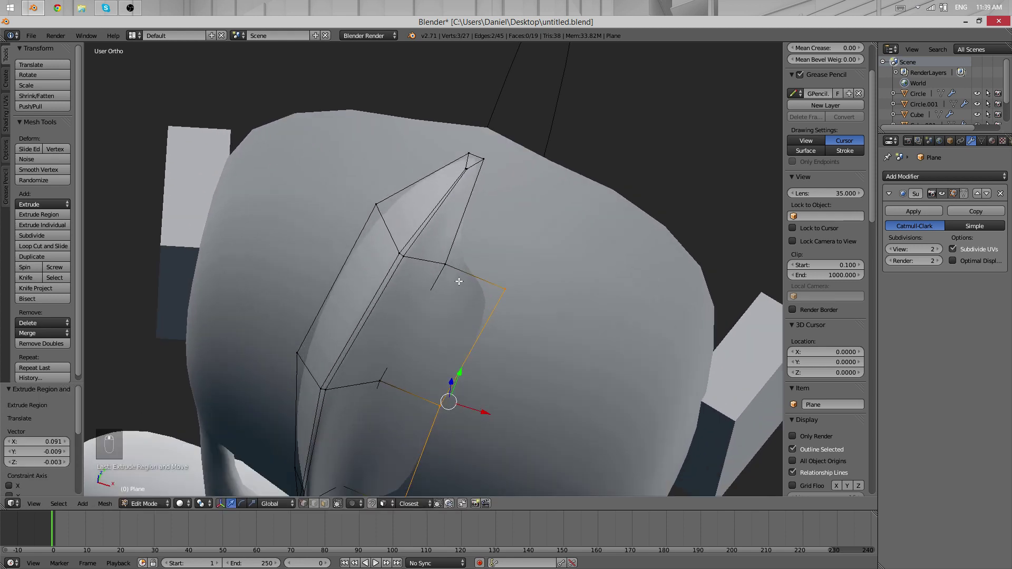
pyautogui.hotkey('ctrl', 'r')
pyautogui.click(475, 274)
pyautogui.click(477, 274)
pyautogui.moveTo(476, 274); pyautogui.dragTo(471, 252, button='middle')
pyautogui.press('g')
pyautogui.click(390, 386)
# - Add a second lengthwise loop cut beside the first one and move it to shape the valley between the strands
pyautogui.hotkey('ctrl', 'r')
pyautogui.click(417, 300)
pyautogui.click(421, 287)
pyautogui.press('g')
pyautogui.click(358, 361)
# - Inspect the smoothed new section and compare it in wireframe with the front hair reference
pyautogui.press('Tab')
pyautogui.scroll(-3, 406, 344)
pyautogui.scroll(6, 470, 252)
pyautogui.scroll(-2, 435, 335)
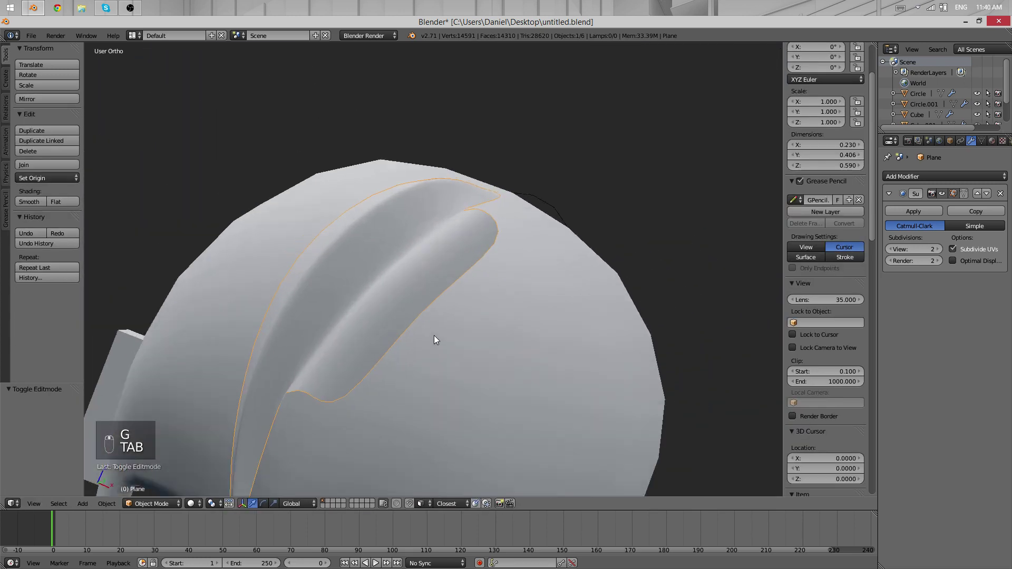
pyautogui.scroll(-5, 434, 336)
pyautogui.moveTo(302, 268); pyautogui.dragTo(358, 323, button='middle')
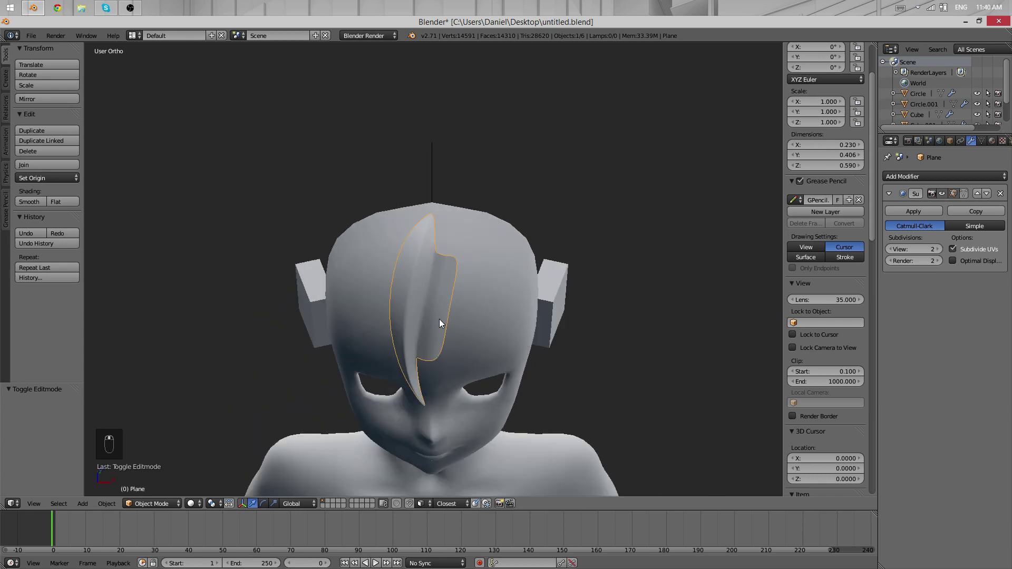
pyautogui.press('KP_5')
pyautogui.press('KP_5')
pyautogui.press('z')
pyautogui.keyDown('alt'); pyautogui.moveTo(447, 305); pyautogui.dragTo(454, 172, button='middle'); pyautogui.keyUp('alt')
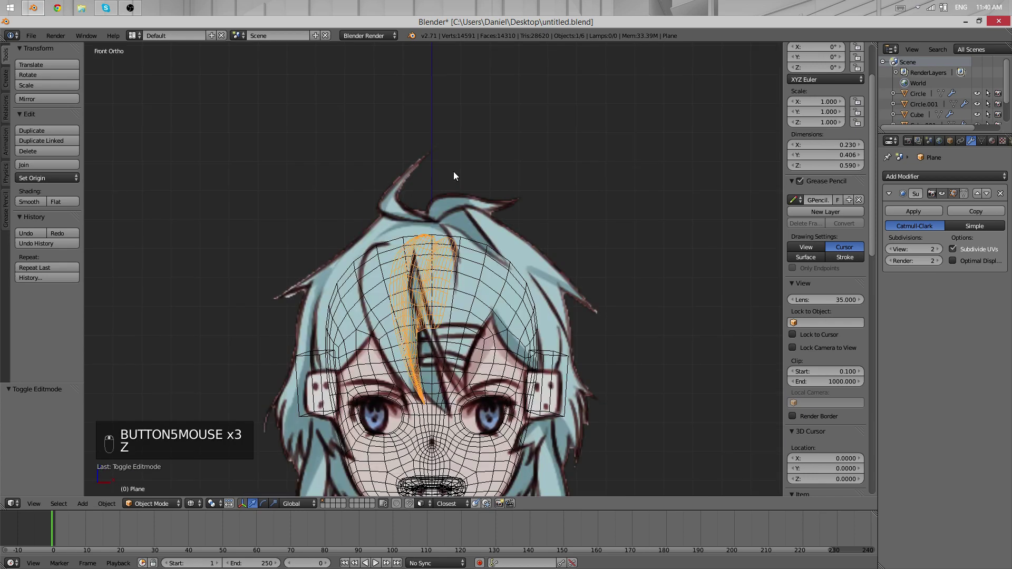
pyautogui.scroll(3, 471, 296)
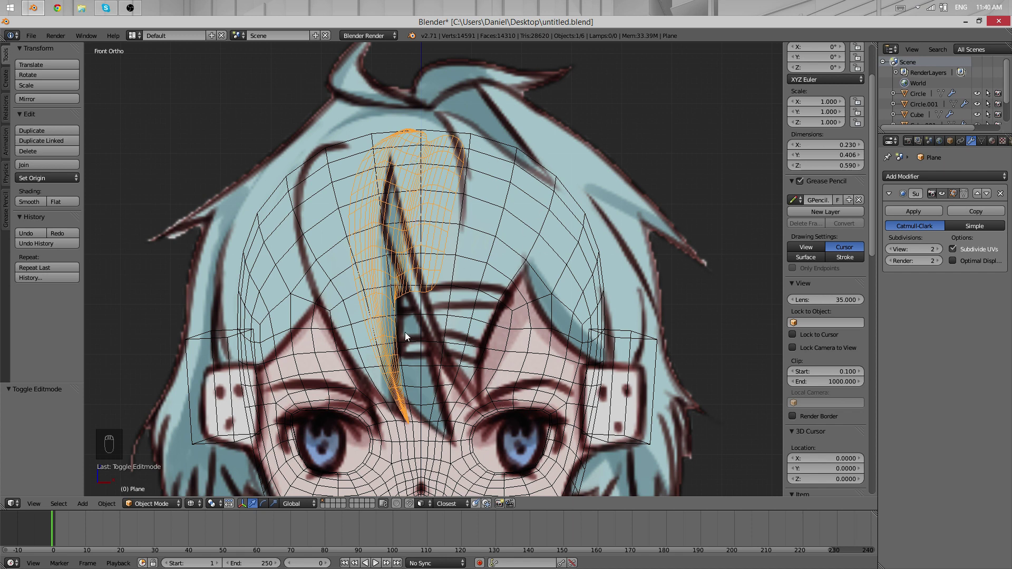
# - Return to solid shading and delete the three vertices at the lower end of the extruded section
pyautogui.press('z')
pyautogui.moveTo(467, 315); pyautogui.dragTo(454, 366, button='middle')
pyautogui.press('Tab')
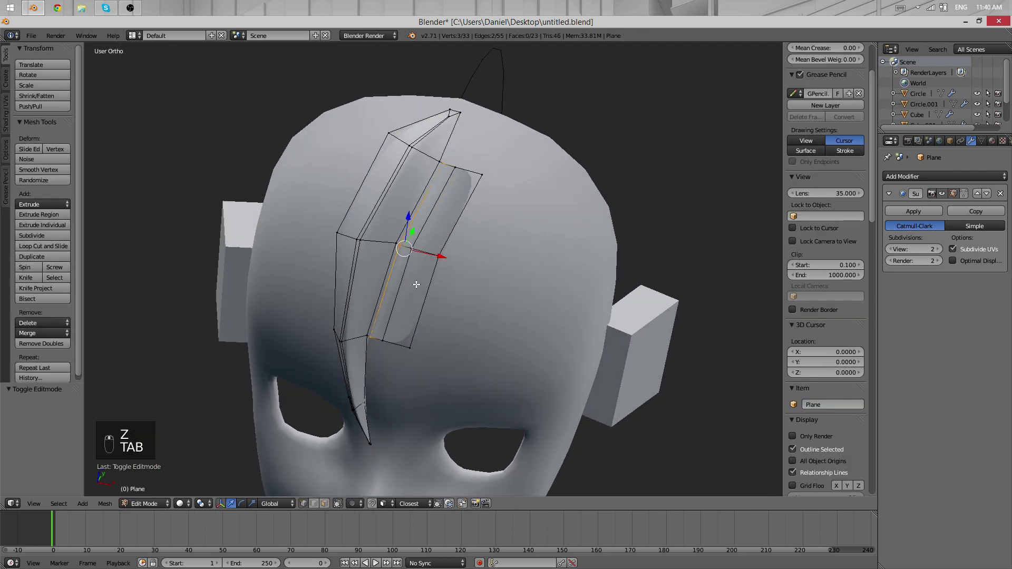
pyautogui.scroll(3, 416, 285)
pyautogui.moveTo(376, 351); pyautogui.dragTo(376, 290, button='middle')
pyautogui.rightClick(365, 326)
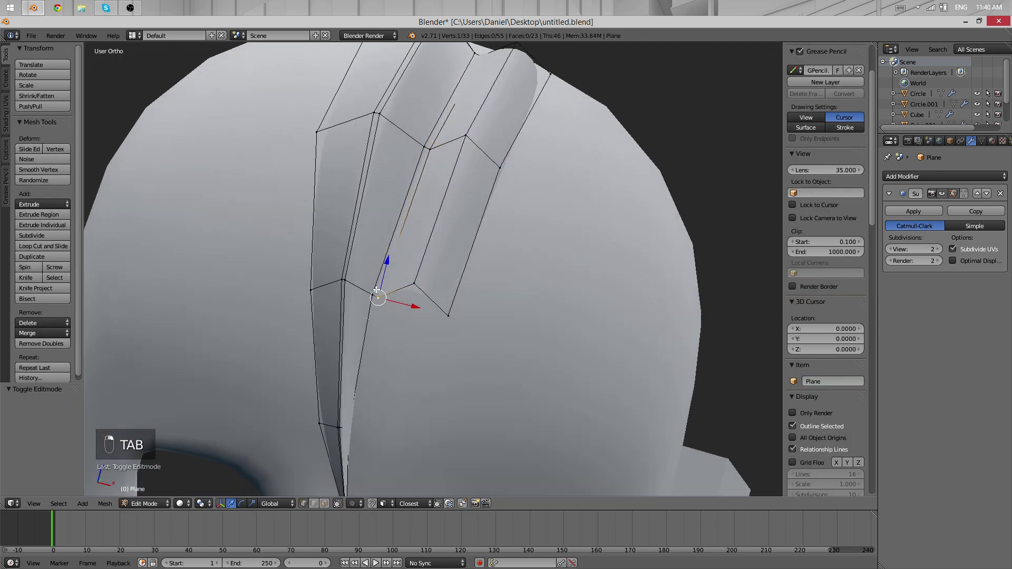
pyautogui.press('x')
pyautogui.click(378, 278)
pyautogui.rightClick(448, 312)
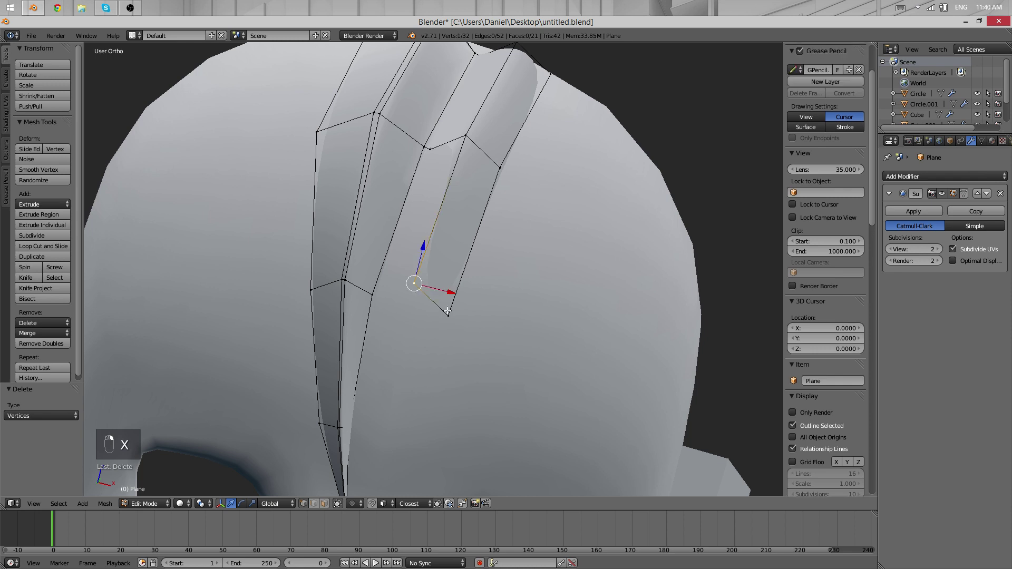
pyautogui.keyDown('shift'); pyautogui.rightClick(448, 312); pyautogui.keyUp('shift')
pyautogui.press('x')
pyautogui.click(454, 318)
# - Reposition the section's lower outer corner vertex over the hair reference in front wireframe view
pyautogui.rightClick(430, 148)
pyautogui.keyDown('shift'); pyautogui.rightClick(468, 135); pyautogui.keyUp('shift')
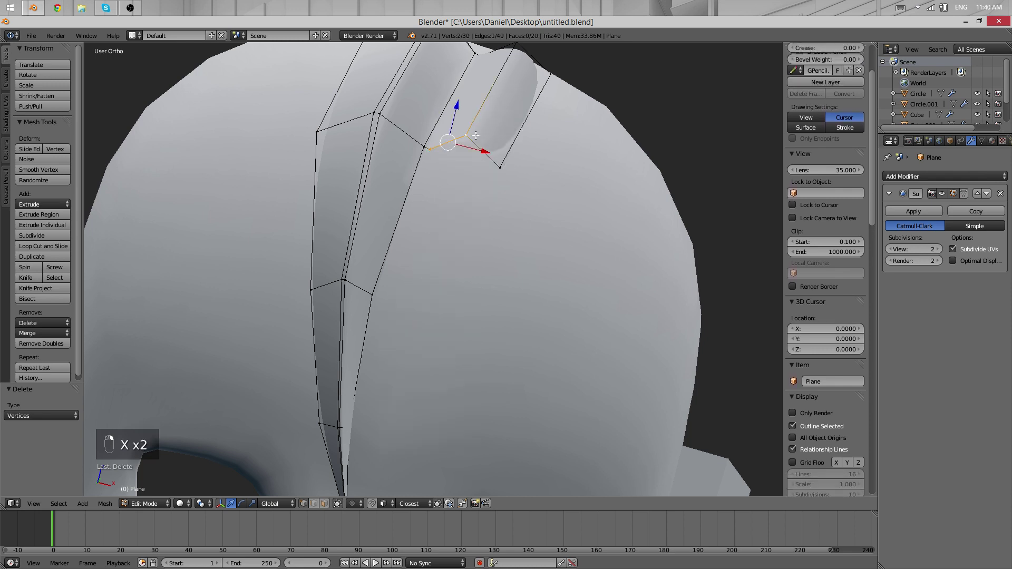
pyautogui.keyDown('shift'); pyautogui.rightClick(504, 167); pyautogui.keyUp('shift')
pyautogui.scroll(-8, 465, 185)
pyautogui.moveTo(466, 161); pyautogui.dragTo(495, 174, button='middle')
pyautogui.scroll(-1, 476, 177)
pyautogui.press('z')
pyautogui.scroll(4, 476, 178)
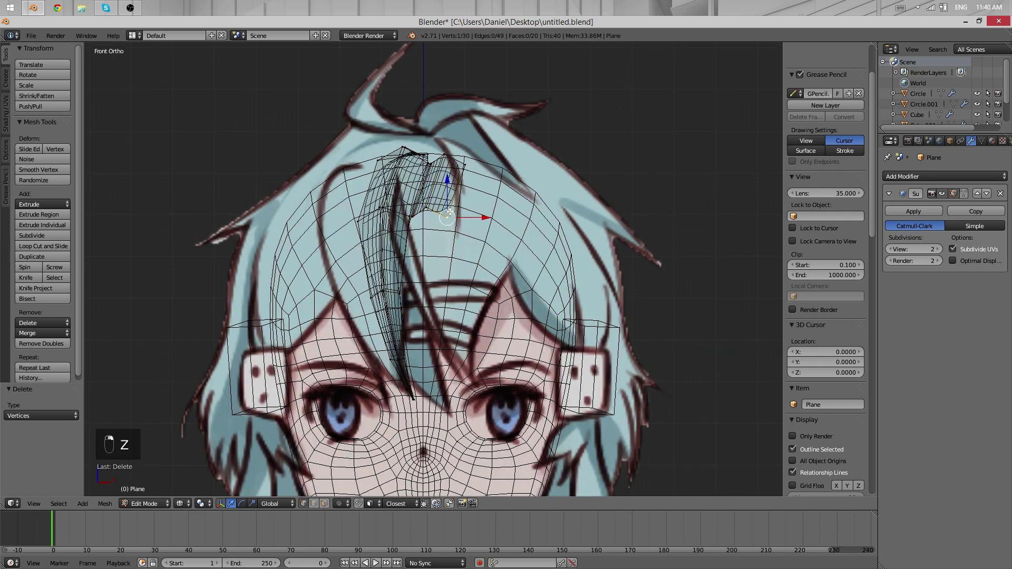
pyautogui.press('g')
pyautogui.click(501, 204)
pyautogui.press('g')
pyautogui.click(478, 201)
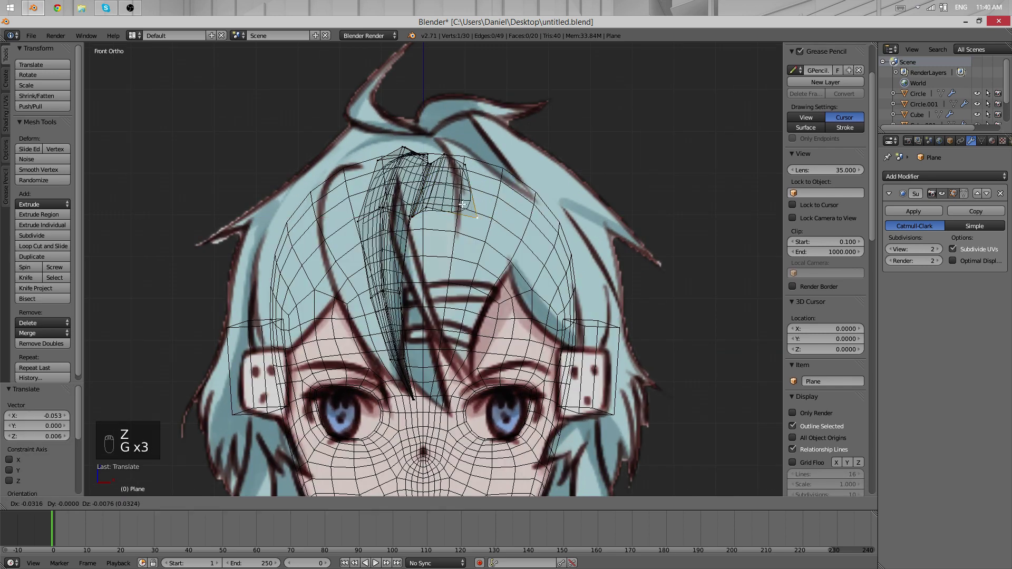
pyautogui.press('g')
pyautogui.click(455, 204)
# - Return to solid shading and move the section's outer edge vertices in depth to follow the scalp
pyautogui.moveTo(455, 205)
pyautogui.mouseDown(button='middle')
pyautogui.moveTo(437, 280)
pyautogui.moveTo(408, 331)
pyautogui.moveTo(403, 253)
pyautogui.moveTo(517, 231)
pyautogui.mouseUp(button='middle')
pyautogui.press('z')
pyautogui.press('g')
pyautogui.click(498, 214)
pyautogui.click(471, 188)
pyautogui.moveTo(471, 188); pyautogui.dragTo(323, 210, button='middle')
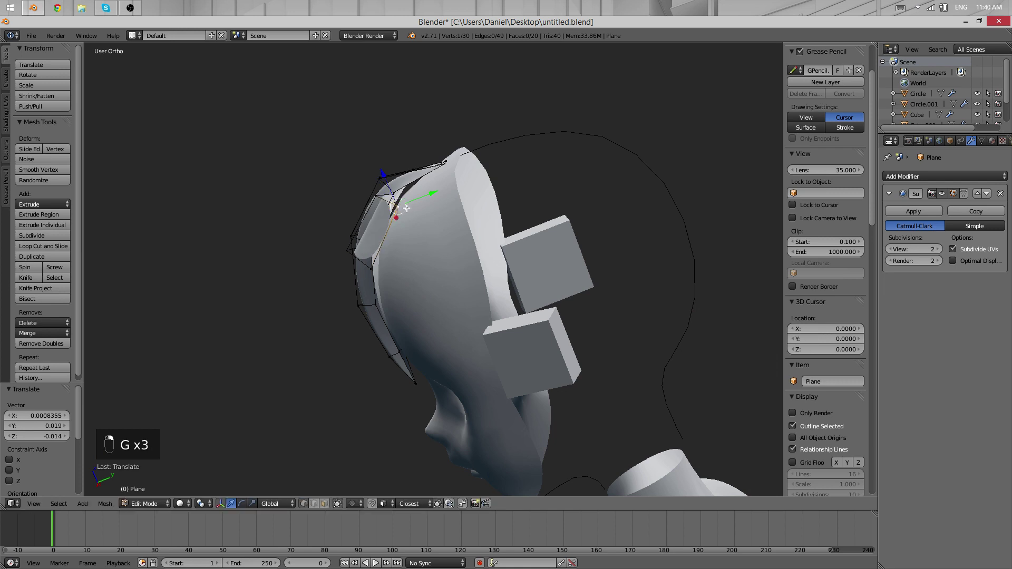
# - Refine the upper outer corner vertex with moves of about (0.003, -0.030, 0.016) and (0.012, 0.019, -0.015)
pyautogui.moveTo(407, 208); pyautogui.dragTo(373, 185, button='middle')
pyautogui.press('g')
pyautogui.moveTo(368, 220); pyautogui.dragTo(451, 287, button='middle')
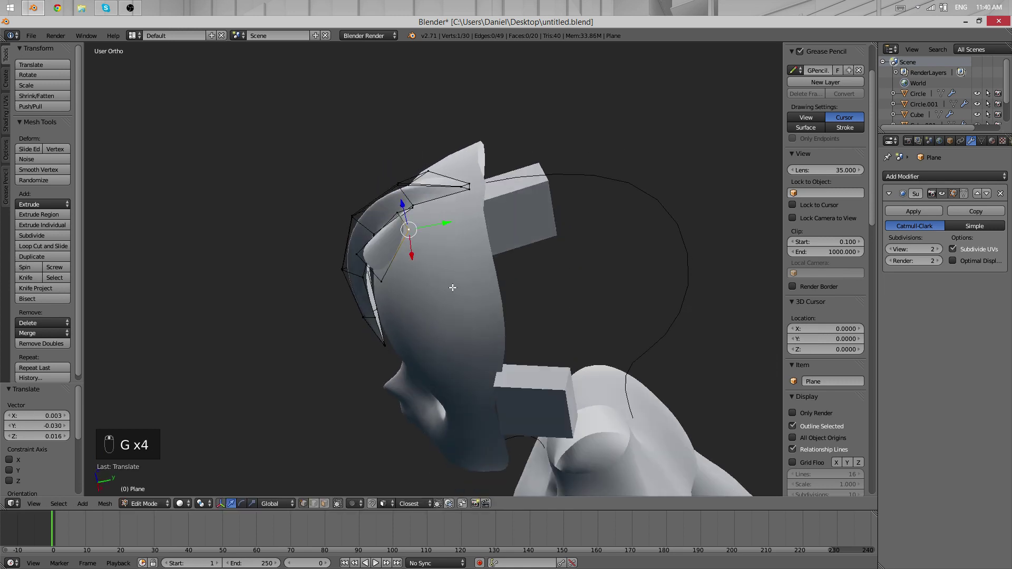
pyautogui.scroll(-2, 452, 287)
pyautogui.press('g')
pyautogui.click(457, 276)
pyautogui.scroll(-2, 496, 149)
pyautogui.scroll(6, 495, 184)
# - Reposition the middle vertex at the upper end of the new section to even out its raised profile
pyautogui.moveTo(497, 216); pyautogui.dragTo(499, 245, button='middle')
pyautogui.scroll(4, 499, 245)
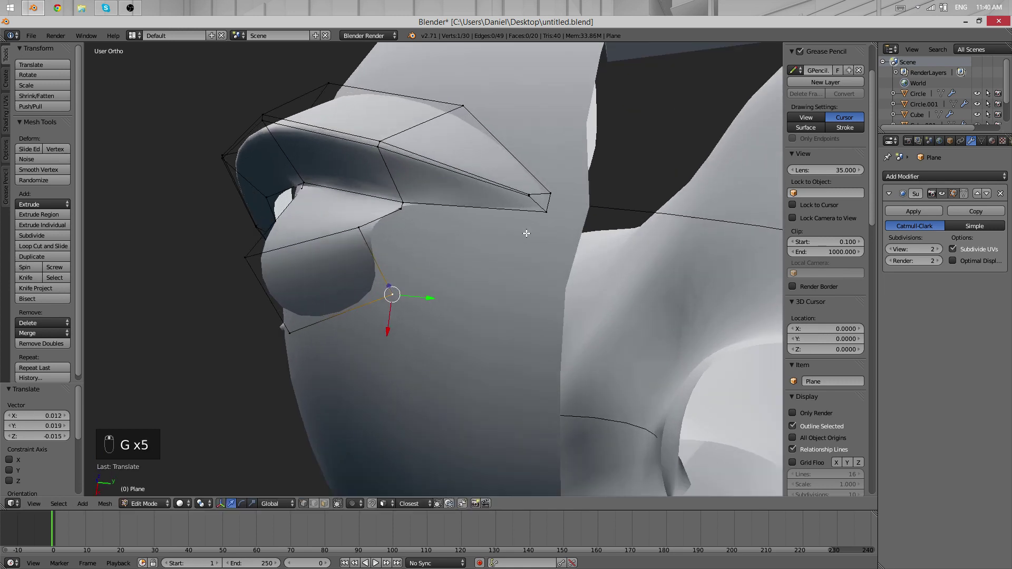
pyautogui.click(361, 227)
pyautogui.moveTo(361, 227); pyautogui.dragTo(419, 311, button='middle')
pyautogui.press('g')
pyautogui.click(432, 312)
# - Move the two vertices joining the strand and the new section's upper end about -0.011 in X, -0.003 in Y and -0.002 in Z
pyautogui.keyDown('shift'); pyautogui.rightClick(506, 286); pyautogui.keyUp('shift')
pyautogui.press('g')
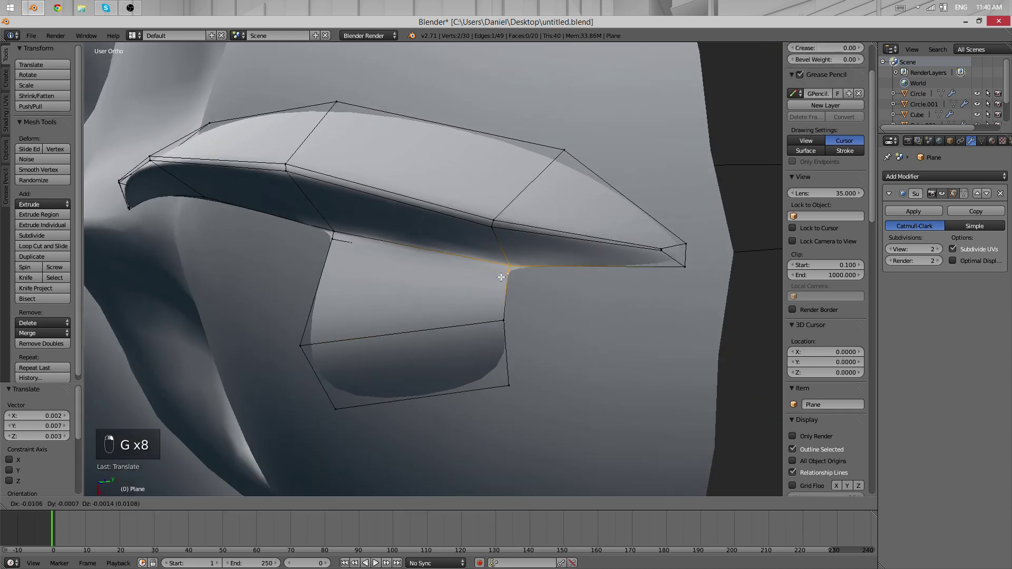
pyautogui.click(499, 270)
# - Nudge the two vertices on the first strand's lower ridge near its upper end
pyautogui.rightClick(491, 217)
pyautogui.keyDown('shift'); pyautogui.rightClick(493, 228); pyautogui.keyUp('shift')
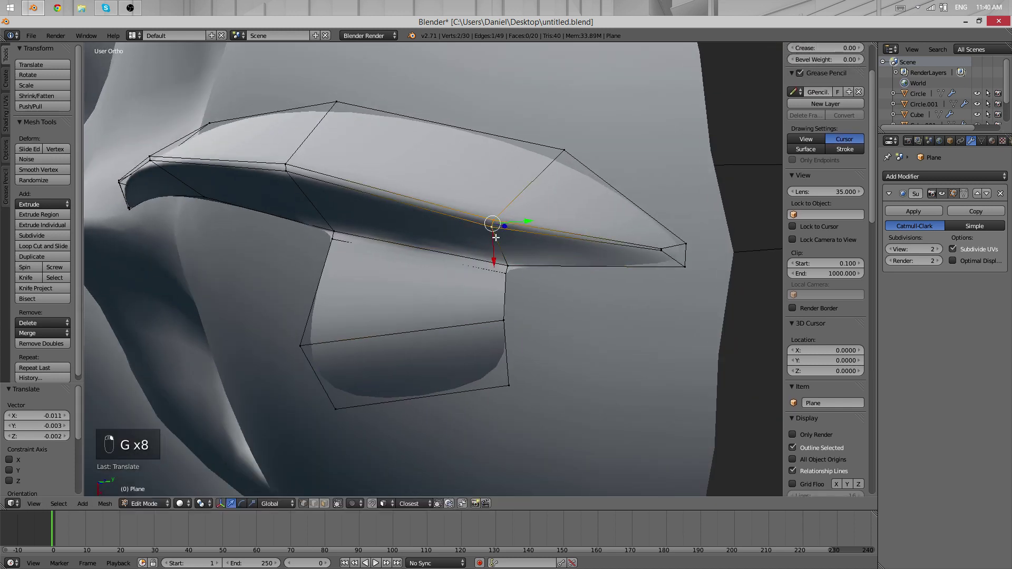
pyautogui.press('g')
pyautogui.click(495, 226)
# - Reposition the middle vertex at the second section's upper end, adjusting it from two viewing angles
pyautogui.rightClick(505, 322)
pyautogui.press('g')
pyautogui.click(479, 335)
pyautogui.moveTo(479, 335); pyautogui.dragTo(474, 211, button='middle')
pyautogui.press('g')
pyautogui.click(489, 272)
# - Extrude the second section's upper end toward the crown and scale the extruded edge to about 0.273
pyautogui.keyDown('shift'); pyautogui.moveTo(489, 271); pyautogui.dragTo(545, 297, button='middle'); pyautogui.keyUp('shift')
pyautogui.keyDown('shift'); pyautogui.rightClick(449, 246); pyautogui.keyUp('shift')
pyautogui.keyDown('shift'); pyautogui.rightClick(500, 272); pyautogui.keyUp('shift')
pyautogui.press('e')
pyautogui.click(677, 226)
pyautogui.press('s')
pyautogui.click(587, 197)
# - Move and trackball-rotate the extruded end so it sits close beside the first strand's upper tip
pyautogui.press('g')
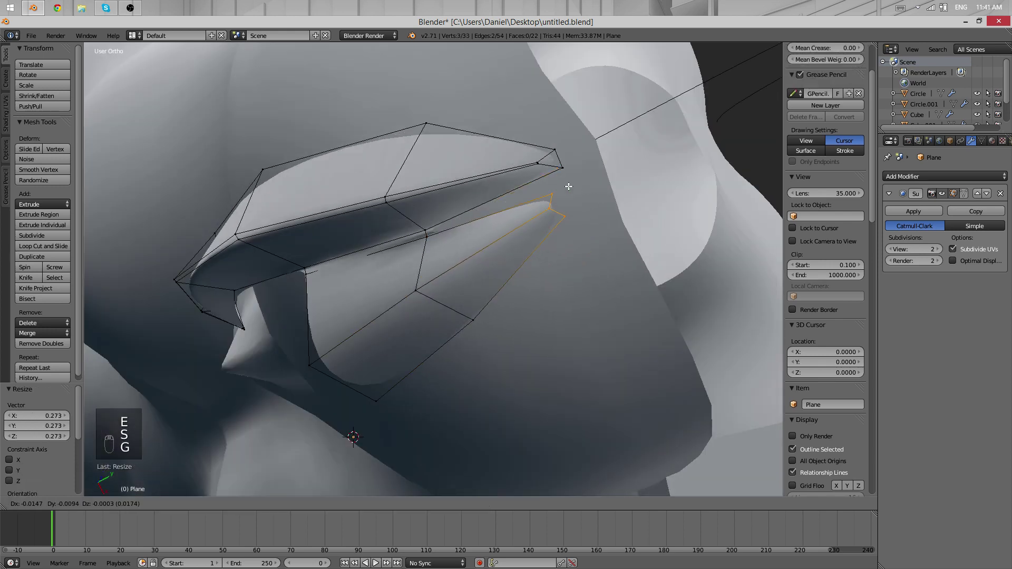
pyautogui.click(567, 185)
pyautogui.press('r')
pyautogui.click(643, 188)
pyautogui.press('g')
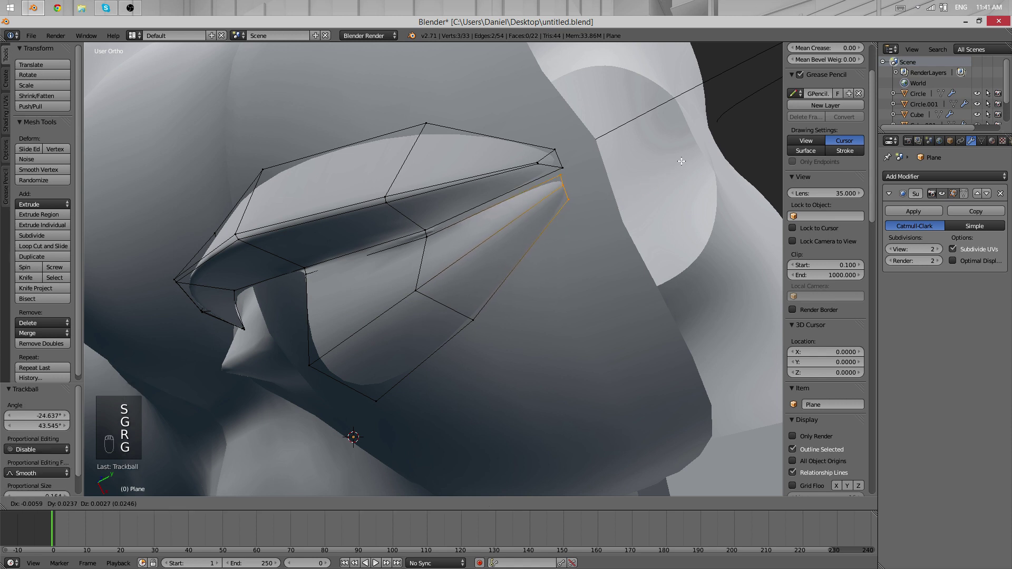
pyautogui.click(682, 162)
# - Fill the gap between the two strands with a face and add one lengthwise loop cut along the second section's ridge
pyautogui.rightClick(424, 227)
pyautogui.keyDown('shift'); pyautogui.rightClick(427, 238); pyautogui.keyUp('shift')
pyautogui.press('f')
pyautogui.hotkey('ctrl', 'r')
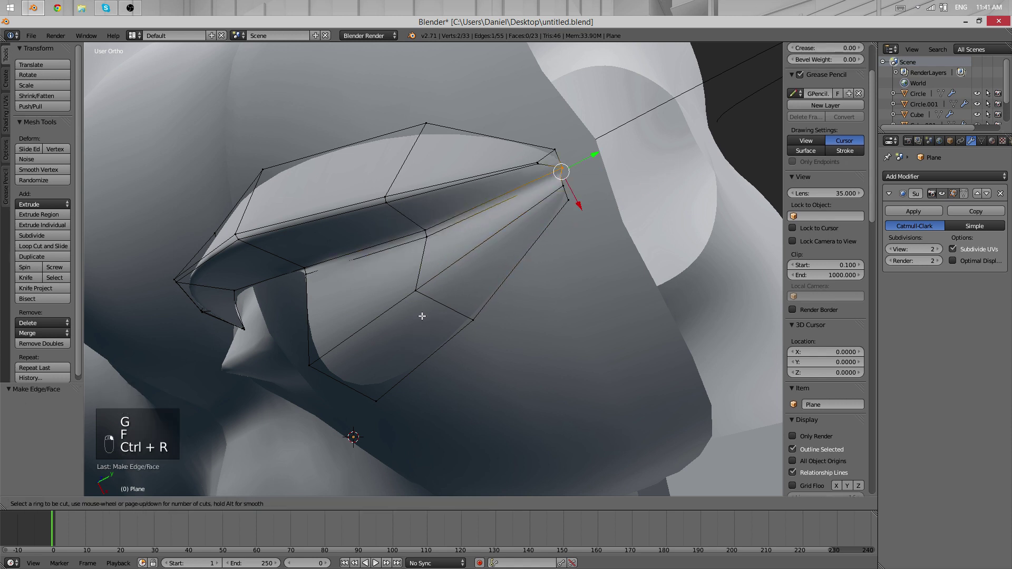
pyautogui.click(402, 289)
pyautogui.click(403, 288)
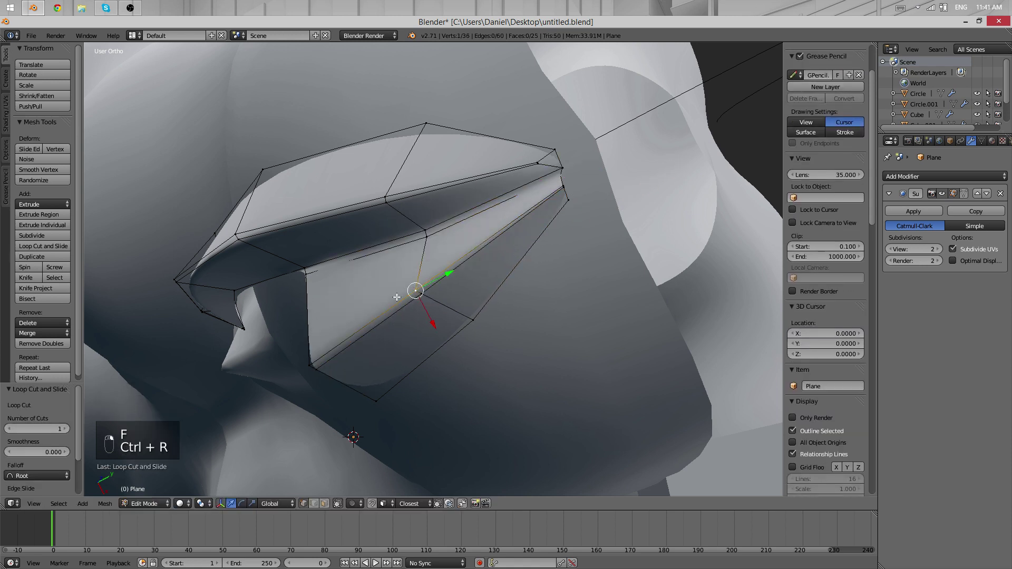
# - Reposition the second section's ridge vertices to shape its crease, pull the tip's ridge vertex inward, and fill a face at the joint
pyautogui.keyDown('shift'); pyautogui.rightClick(310, 364); pyautogui.keyUp('shift')
pyautogui.press('g')
pyautogui.click(311, 360)
pyautogui.rightClick(561, 185)
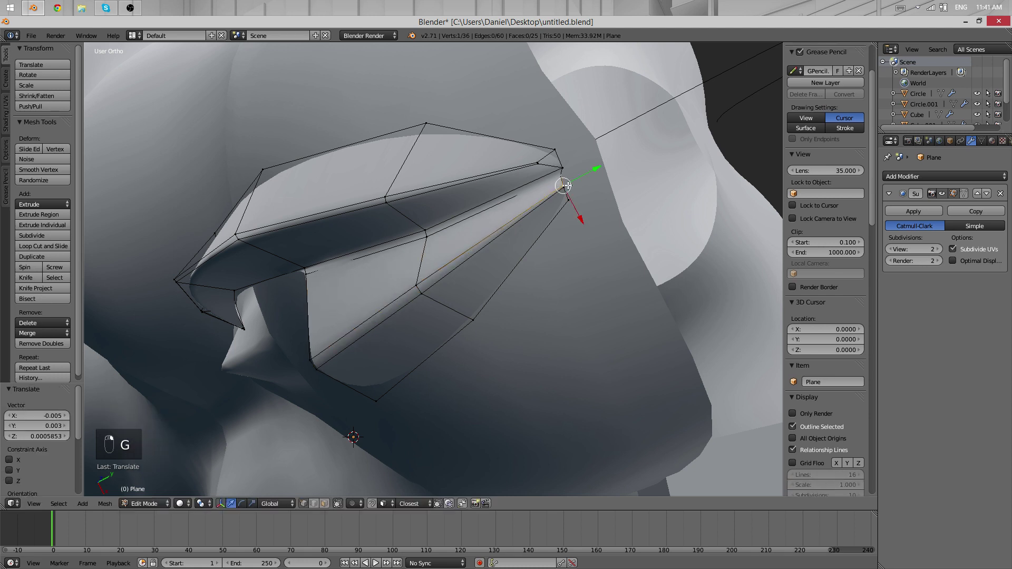
pyautogui.keyDown('shift'); pyautogui.rightClick(564, 190); pyautogui.keyUp('shift')
pyautogui.press('g')
pyautogui.click(546, 199)
pyautogui.press('f')
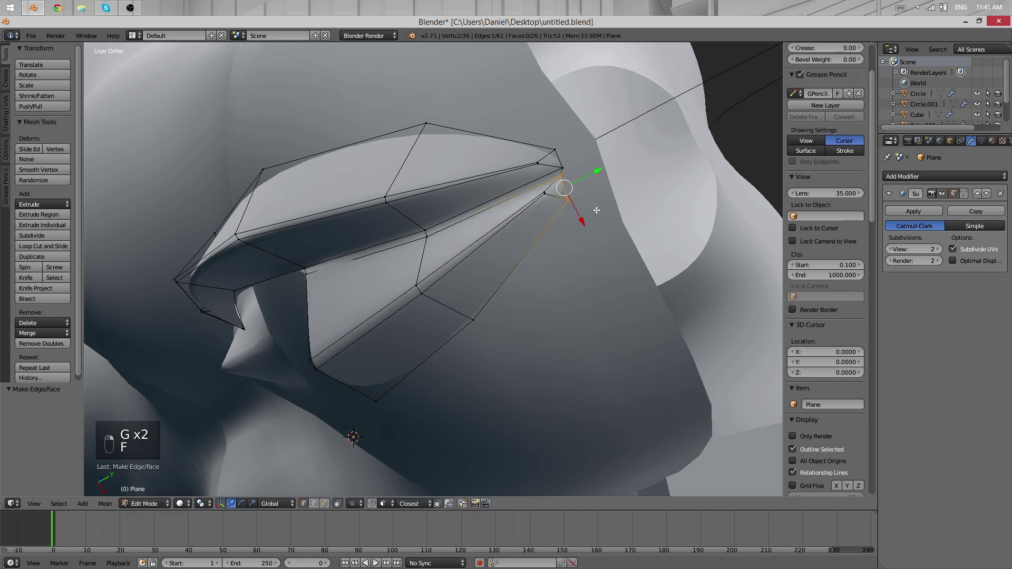
# - Move the edge joining the two tips about (-0.005, -0.026, 0.001) and rotate it about -19 degrees
pyautogui.moveTo(587, 211); pyautogui.dragTo(493, 239, button='middle')
pyautogui.scroll(-1, 494, 240)
pyautogui.scroll(4, 497, 235)
pyautogui.rightClick(515, 232)
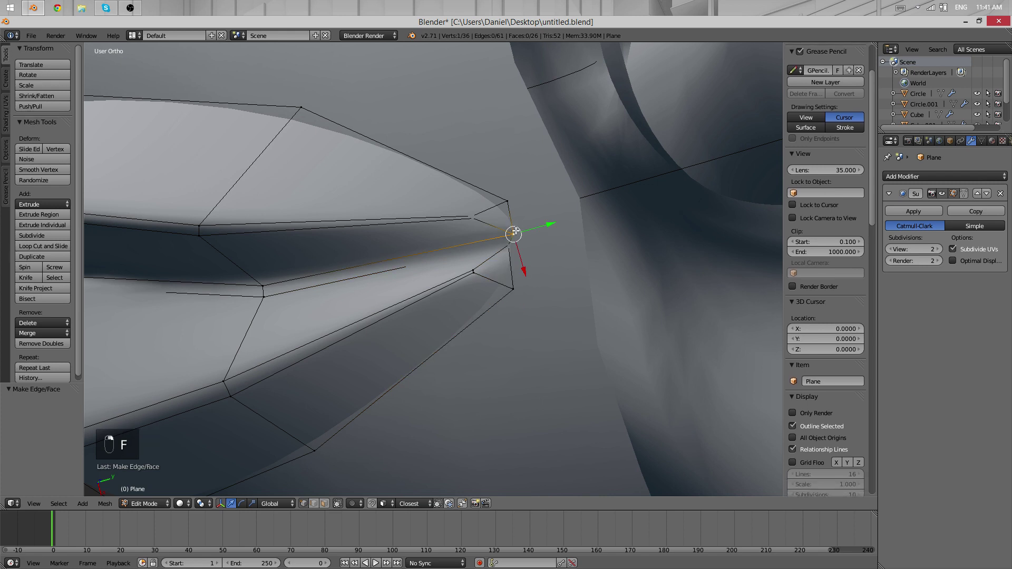
pyautogui.keyDown('shift'); pyautogui.rightClick(507, 246); pyautogui.keyUp('shift')
pyautogui.hotkey('shift', 'g')
pyautogui.press('g')
pyautogui.click(585, 169)
pyautogui.press('r')
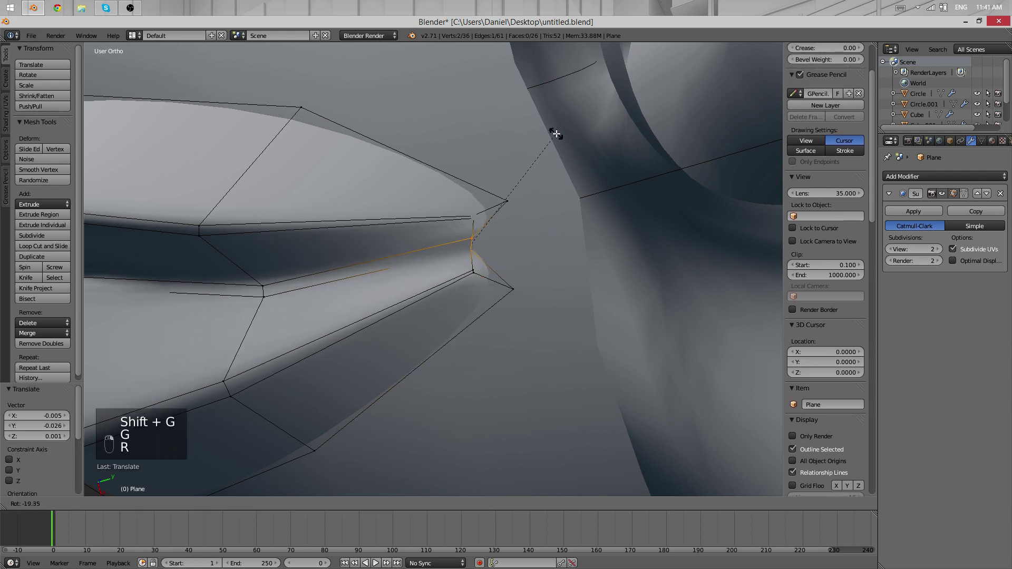
pyautogui.click(557, 133)
# - Nudge the ridge vertices at the two upper tips inward, around the joining edge
pyautogui.rightClick(473, 268)
pyautogui.press('g')
pyautogui.click(458, 262)
pyautogui.rightClick(472, 211)
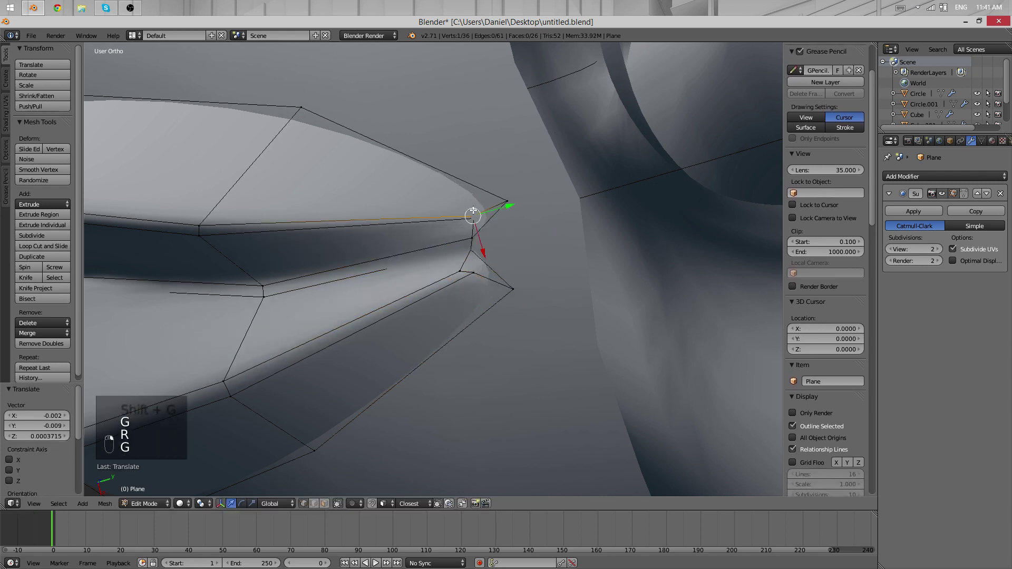
pyautogui.rightClick(471, 231)
pyautogui.press('g')
pyautogui.press('g')
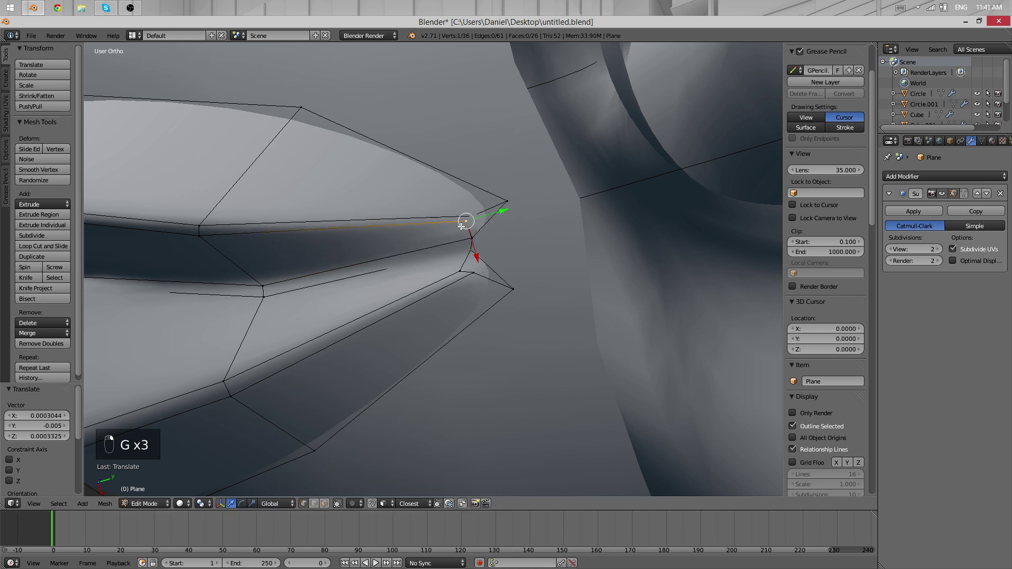
# - Rotate the two joining vertices about -15 degrees and move the second strand's outer tip vertex about (-0.012, 0.007, -0.001)
pyautogui.keyDown('shift'); pyautogui.rightClick(472, 252); pyautogui.keyUp('shift')
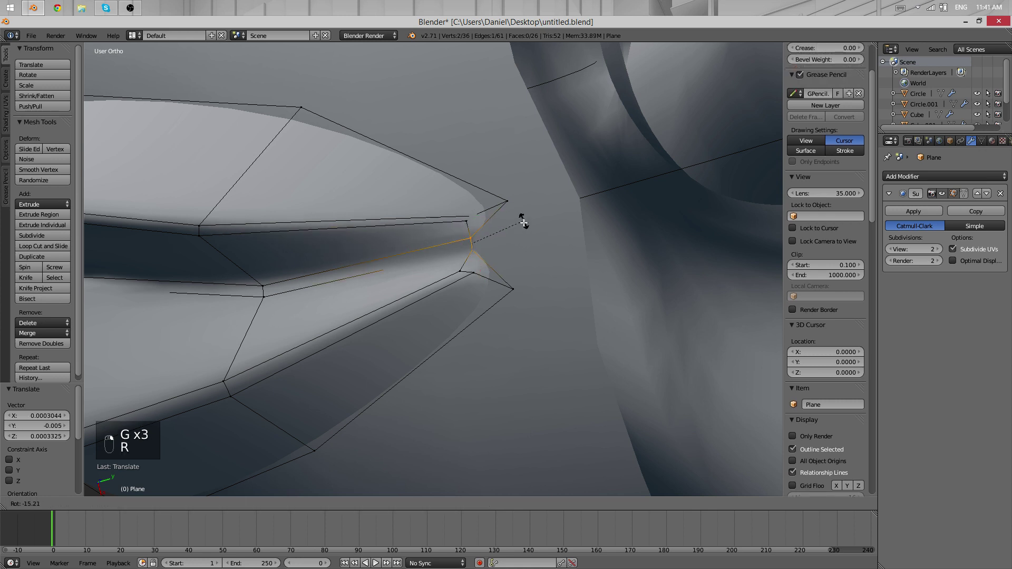
pyautogui.click(524, 223)
pyautogui.press('g')
pyautogui.rightClick(512, 275)
pyautogui.rightClick(513, 278)
pyautogui.press('g')
pyautogui.click(517, 257)
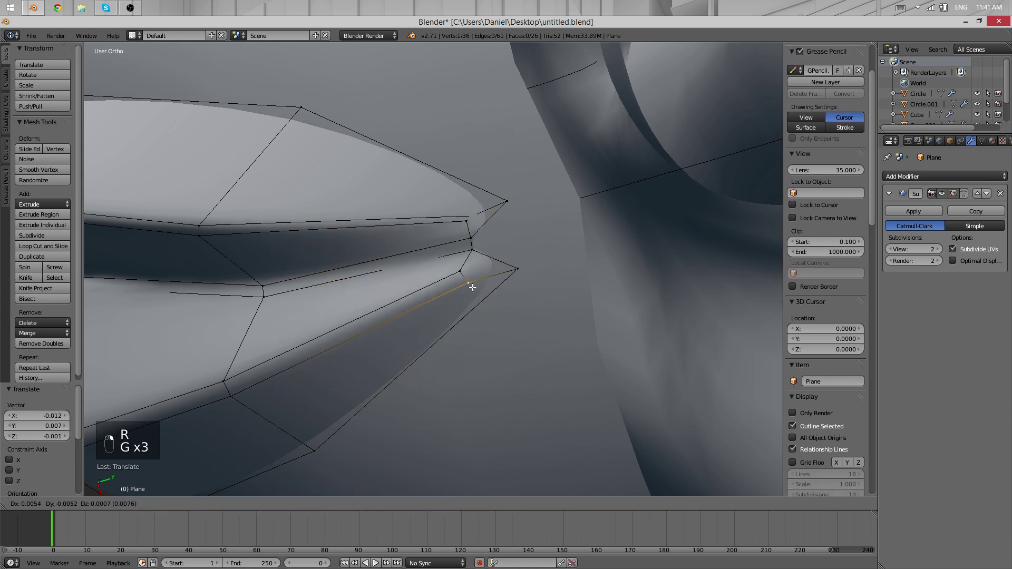
# - Fill the notch between the two strands' upper tips with a face
pyautogui.rightClick(474, 241)
pyautogui.keyDown('shift'); pyautogui.rightClick(473, 251); pyautogui.keyUp('shift')
pyautogui.press('f')
# - Raise the two end vertices about (-0.001, -0.004, 0.008) from the scalp and slide one of them along its edge
pyautogui.moveTo(477, 253); pyautogui.dragTo(539, 277, button='middle')
pyautogui.press('Tab')
pyautogui.press('Tab')
pyautogui.press('g')
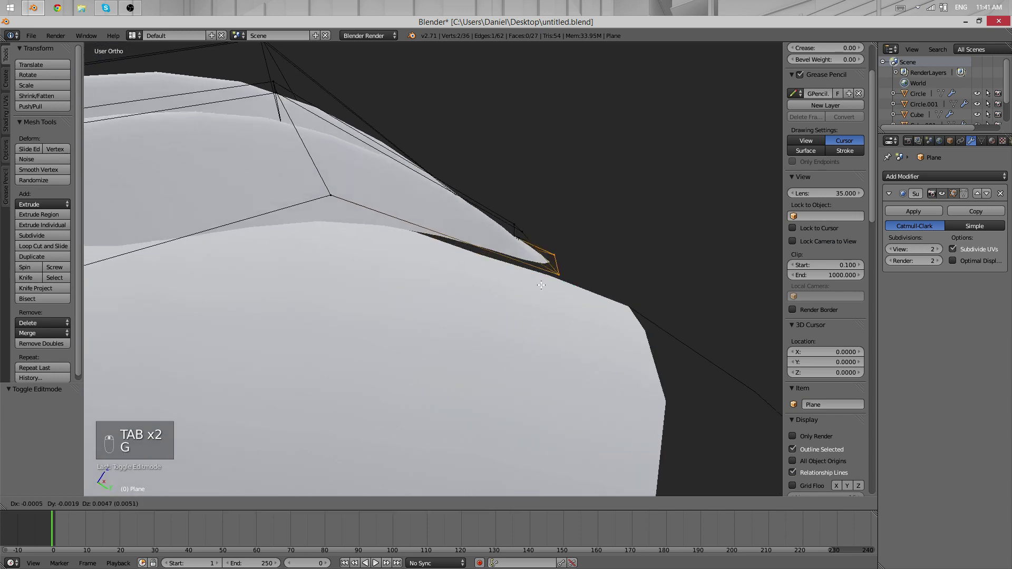
pyautogui.click(551, 267)
pyautogui.rightClick(563, 274)
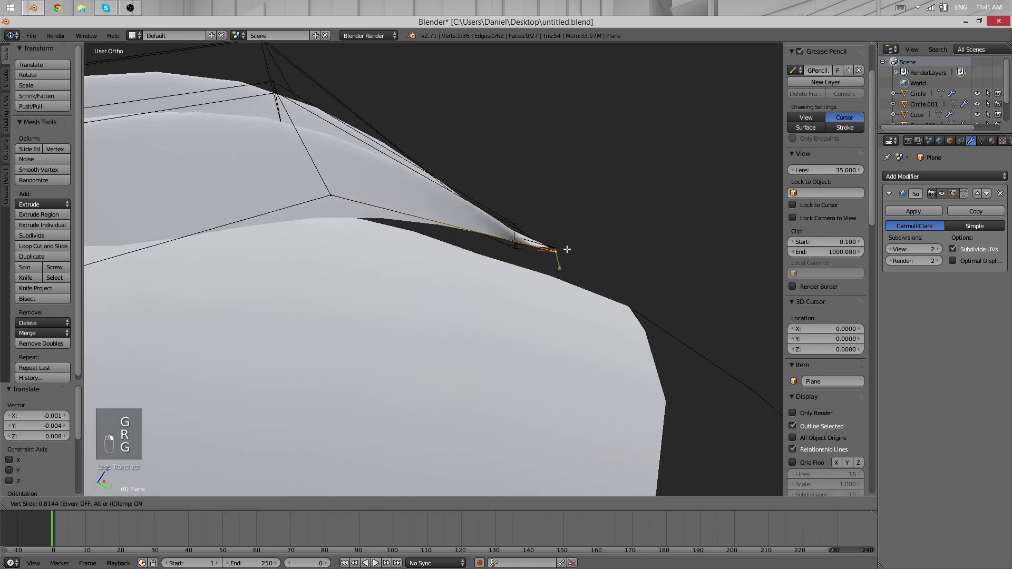
pyautogui.press('g')
pyautogui.click(573, 240)
# - Examine the joined strands' smoothed shape and upper end on the head from several angles
pyautogui.scroll(-3, 574, 231)
pyautogui.moveTo(575, 231); pyautogui.dragTo(511, 428, button='middle')
pyautogui.press('Tab')
pyautogui.press('Tab')
pyautogui.scroll(2, 421, 318)
pyautogui.press('Tab')
pyautogui.scroll(-2, 306, 369)
pyautogui.moveTo(307, 373); pyautogui.dragTo(412, 233, button='middle')
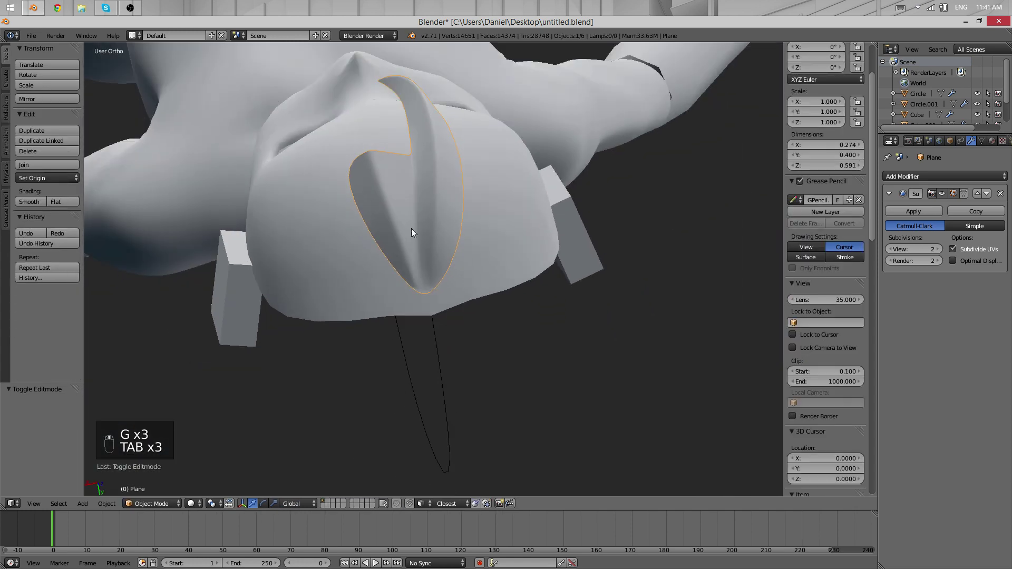
pyautogui.moveTo(350, 261); pyautogui.dragTo(452, 355, button='middle')
pyautogui.press('Tab')
pyautogui.scroll(5, 422, 311)
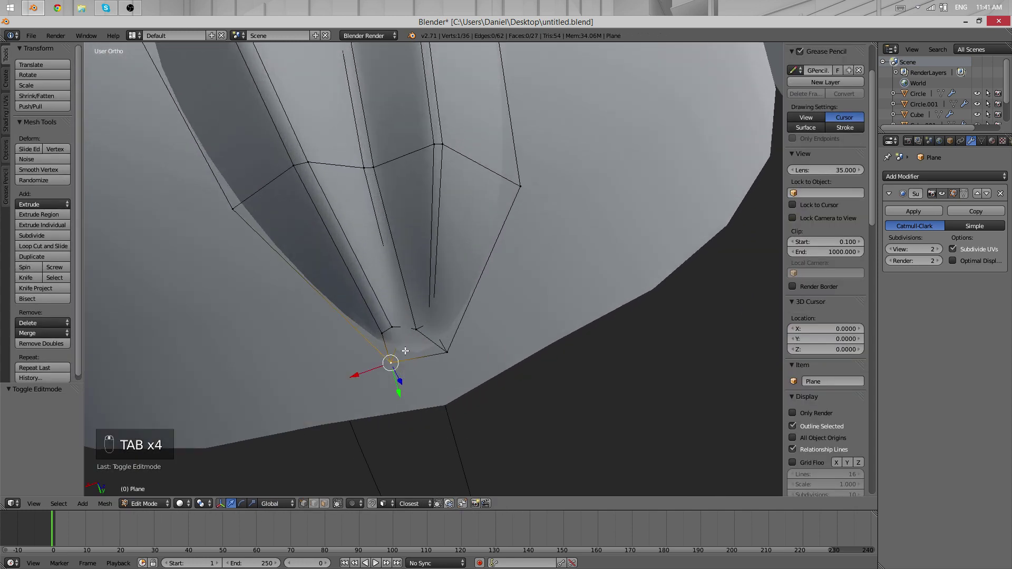
# - Show the mesh as wireframe and move the first strand's two ridge vertices away from its upper end
pyautogui.moveTo(410, 305)
pyautogui.mouseDown(button='middle')
pyautogui.moveTo(415, 315)
pyautogui.moveTo(417, 304)
pyautogui.mouseUp(button='middle')
pyautogui.press('u')
pyautogui.press('z')
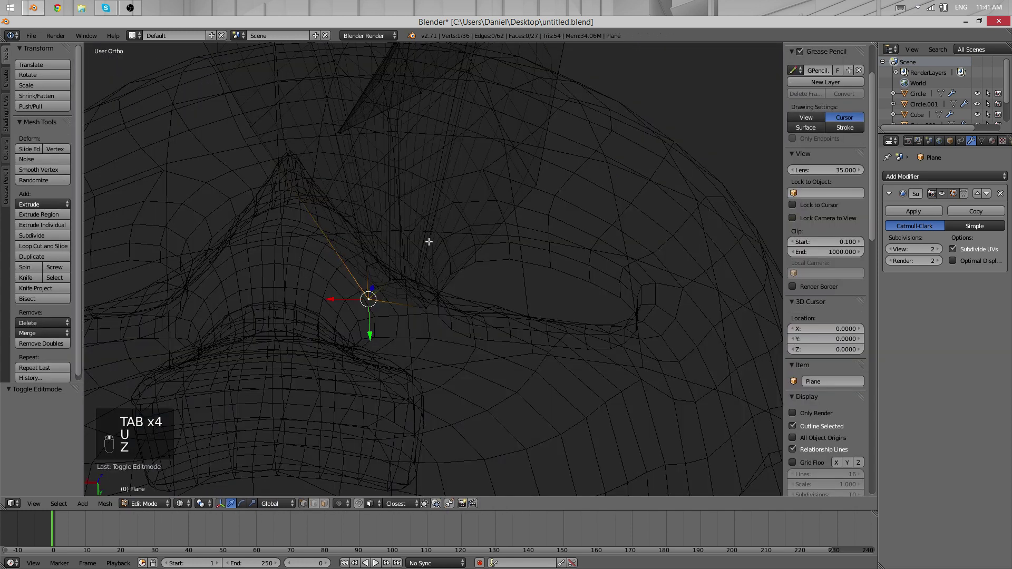
pyautogui.moveTo(429, 242); pyautogui.dragTo(423, 204, button='middle')
pyautogui.scroll(3, 416, 257)
pyautogui.press('z')
pyautogui.press('z')
pyautogui.moveTo(416, 257); pyautogui.dragTo(388, 306, button='middle')
pyautogui.rightClick(389, 306)
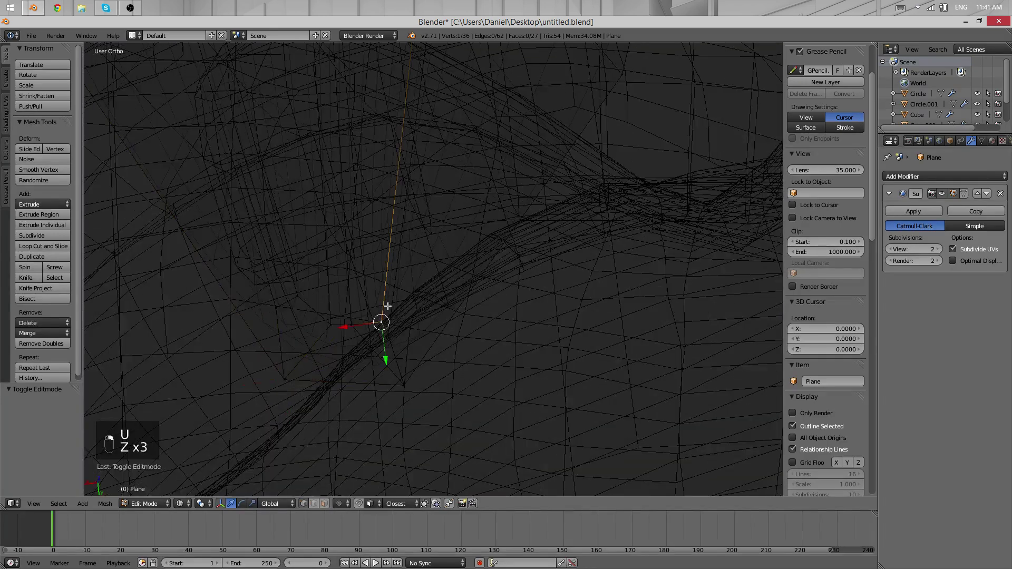
pyautogui.moveTo(404, 351); pyautogui.dragTo(380, 353, button='middle')
pyautogui.keyDown('shift'); pyautogui.rightClick(385, 334); pyautogui.keyUp('shift')
pyautogui.press('g')
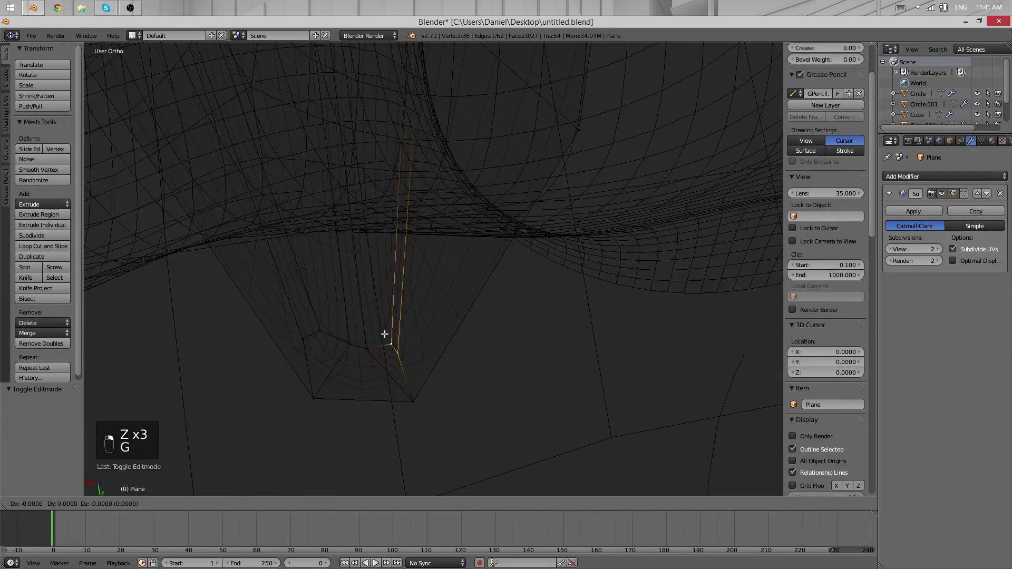
pyautogui.click(404, 294)
# - Reposition the remaining ridge and joint vertices at the shared upper end to round it evenly
pyautogui.rightClick(404, 311)
pyautogui.press('g')
pyautogui.click(420, 321)
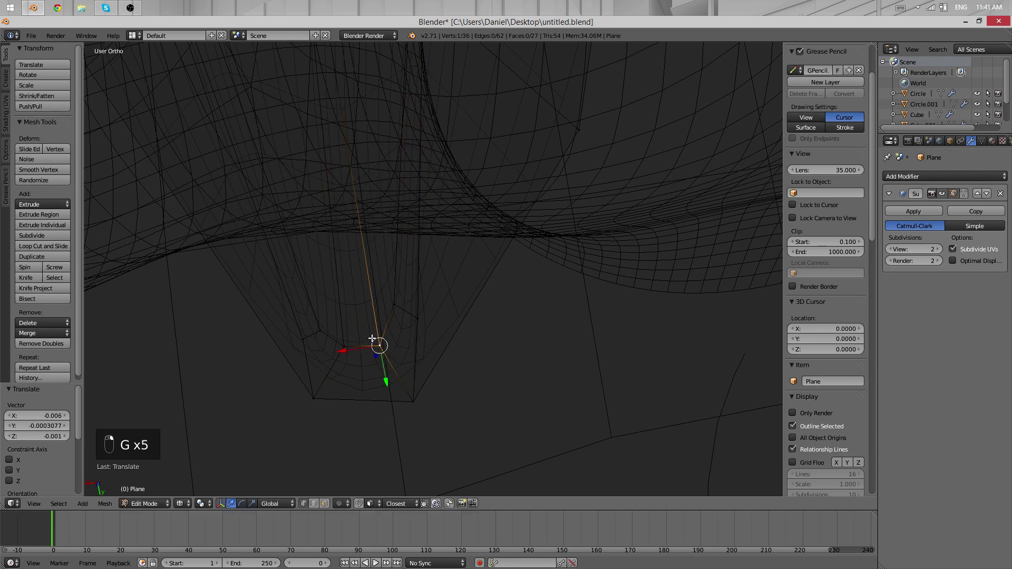
pyautogui.keyDown('shift'); pyautogui.rightClick(300, 336); pyautogui.keyUp('shift')
pyautogui.press('g')
# - Return to solid shading and examine the reshaped upper end of the hair against the scalp
pyautogui.press('Tab')
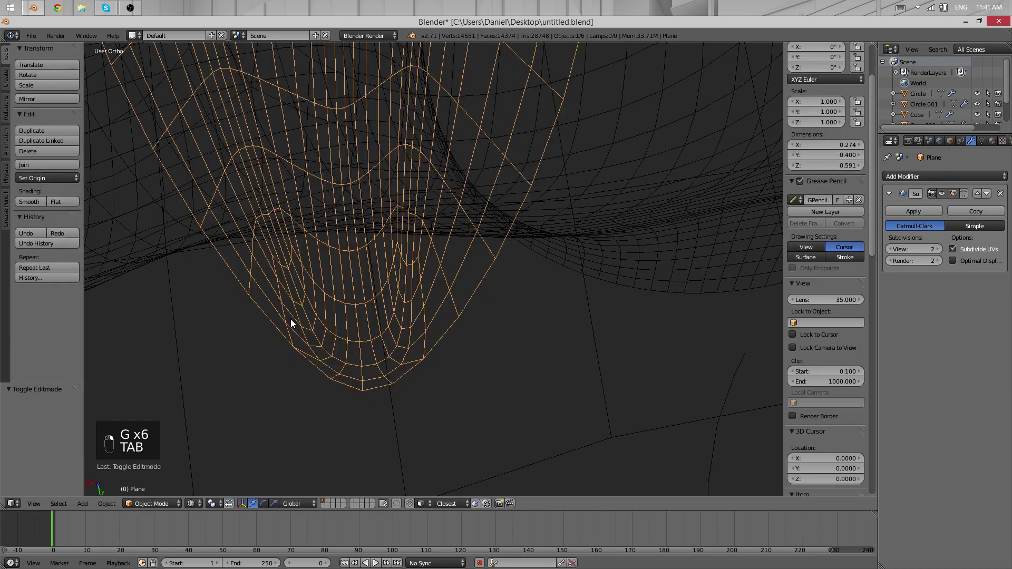
pyautogui.press('a')
pyautogui.press('a')
pyautogui.scroll(-7, 264, 359)
pyautogui.press('Tab')
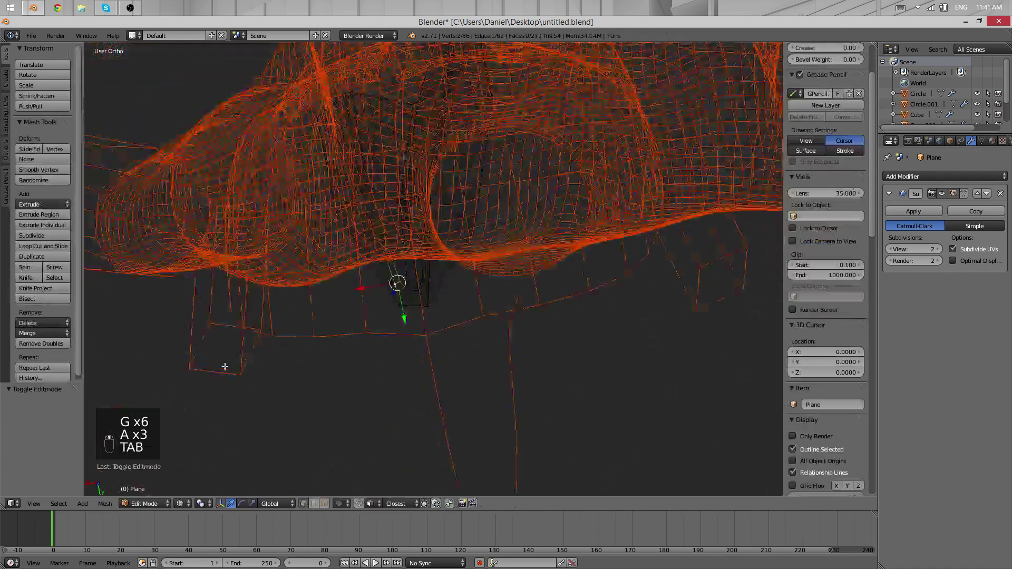
pyautogui.moveTo(223, 366); pyautogui.dragTo(352, 473, button='middle')
pyautogui.press('a')
pyautogui.press('z')
pyautogui.scroll(2, 366, 425)
pyautogui.scroll(-3, 478, 414)
pyautogui.press('Tab')
pyautogui.moveTo(478, 415); pyautogui.dragTo(416, 295, button='middle')
pyautogui.press('Tab')
# - Move the second section's lower inner corner vertex about (0.003, 0.002, 0.003)
pyautogui.rightClick(394, 290)
pyautogui.press('g')
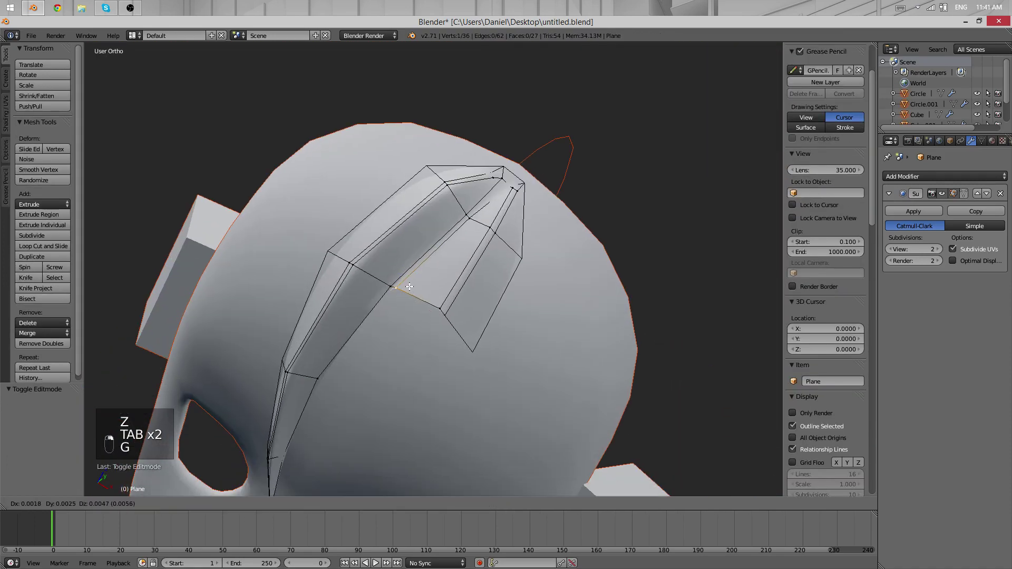
pyautogui.click(397, 289)
# - Extrude the second section's four lower end vertices about 0.037 in X and -0.445 in Z in front view
pyautogui.keyDown('shift'); pyautogui.rightClick(440, 312); pyautogui.keyUp('shift')
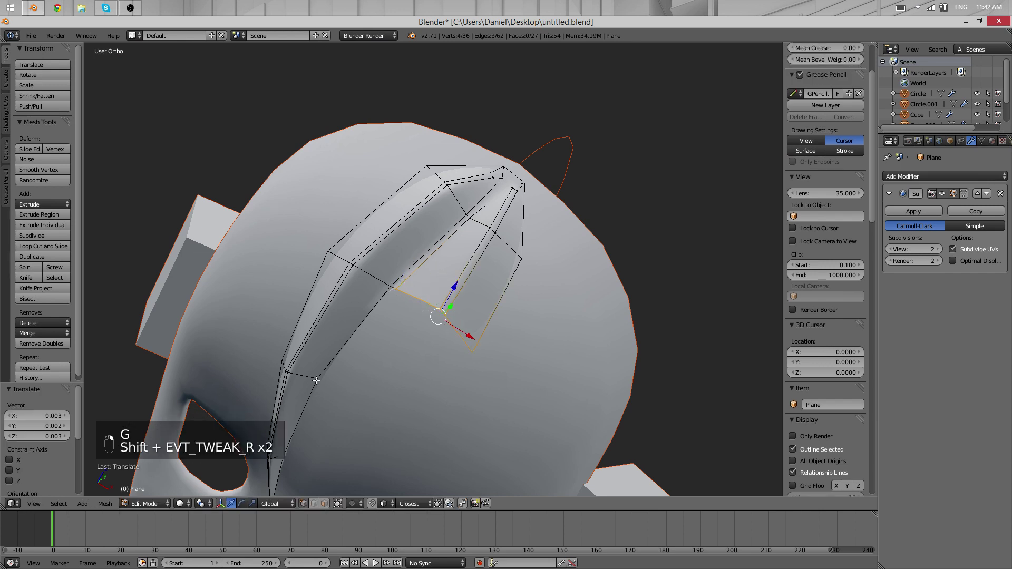
pyautogui.scroll(-6, 316, 380)
pyautogui.moveTo(323, 344); pyautogui.dragTo(501, 205, button='middle')
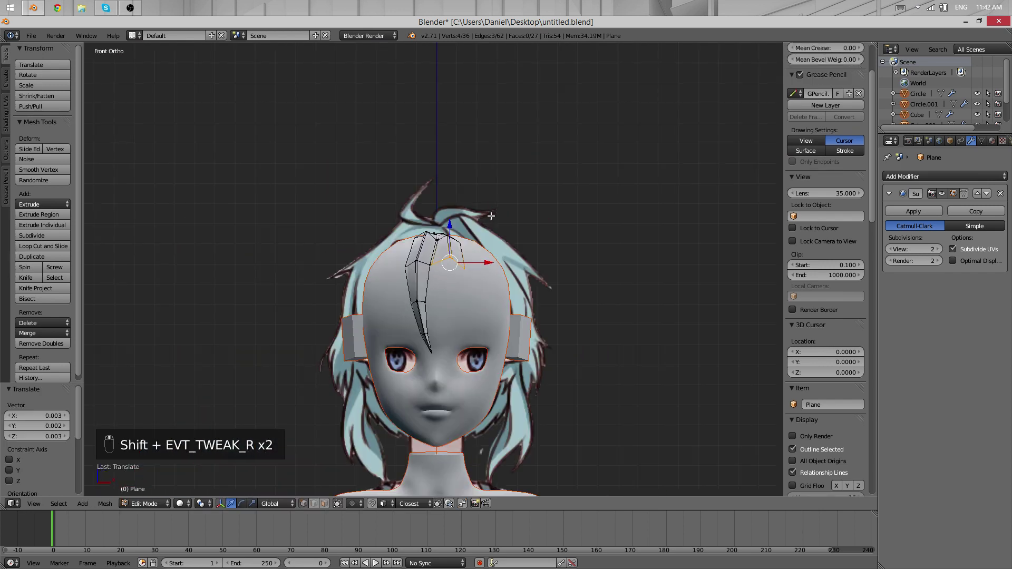
pyautogui.press('e')
pyautogui.click(501, 312)
# - In wireframe, move the extruded end about 0.016 in X and 0.006 in Z over the reference tip and scale it to about 0.161
pyautogui.press('z')
pyautogui.scroll(5, 500, 311)
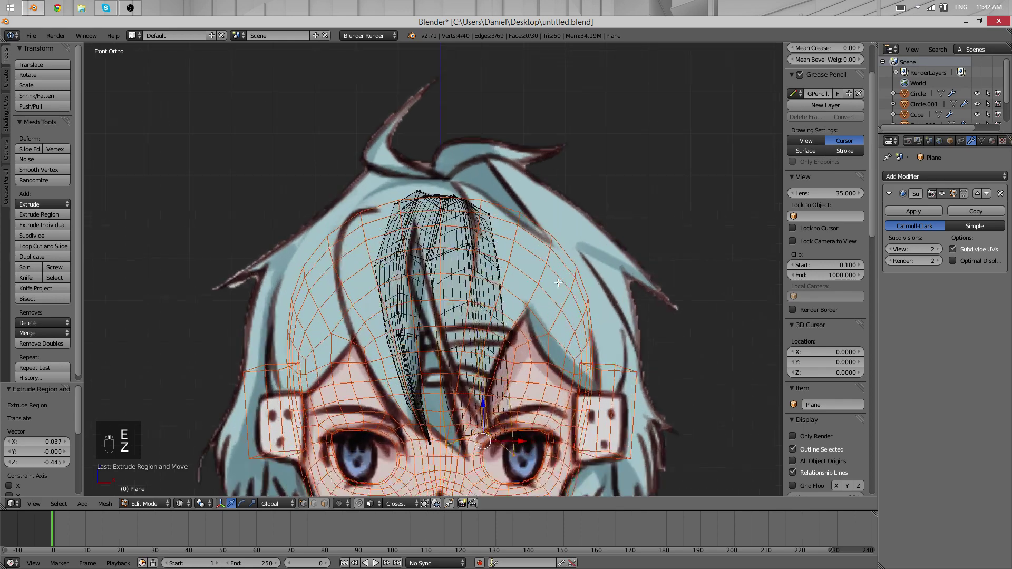
pyautogui.scroll(1, 558, 283)
pyautogui.press('g')
pyautogui.click(504, 295)
pyautogui.press('s')
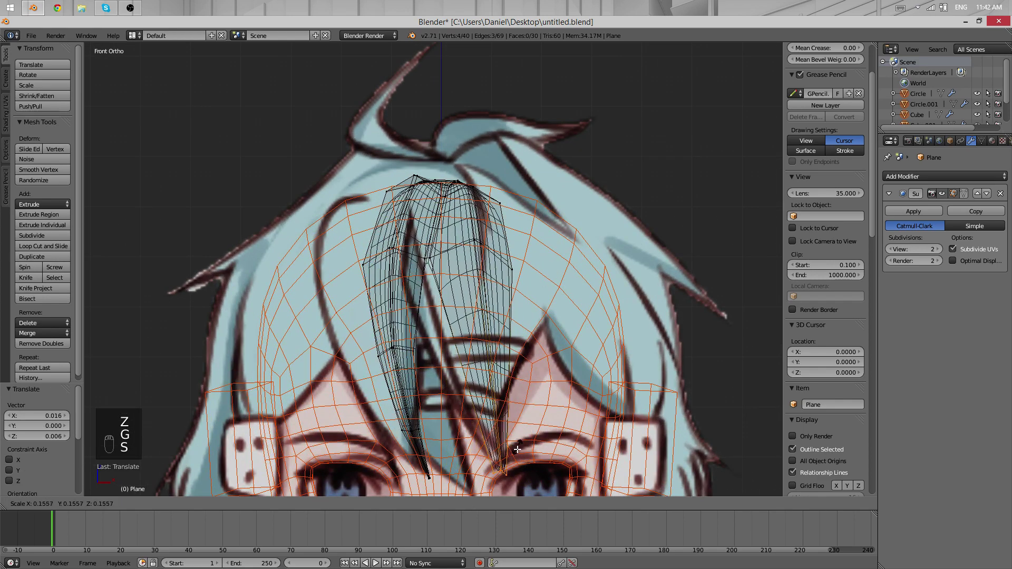
pyautogui.click(518, 453)
# - In side view, move the second strand's tip about 0.035 in Y and -0.175 in Z, then restore solid shading
pyautogui.moveTo(519, 453); pyautogui.dragTo(501, 232, button='middle')
pyautogui.scroll(2, 535, 255)
pyautogui.scroll(2, 637, 258)
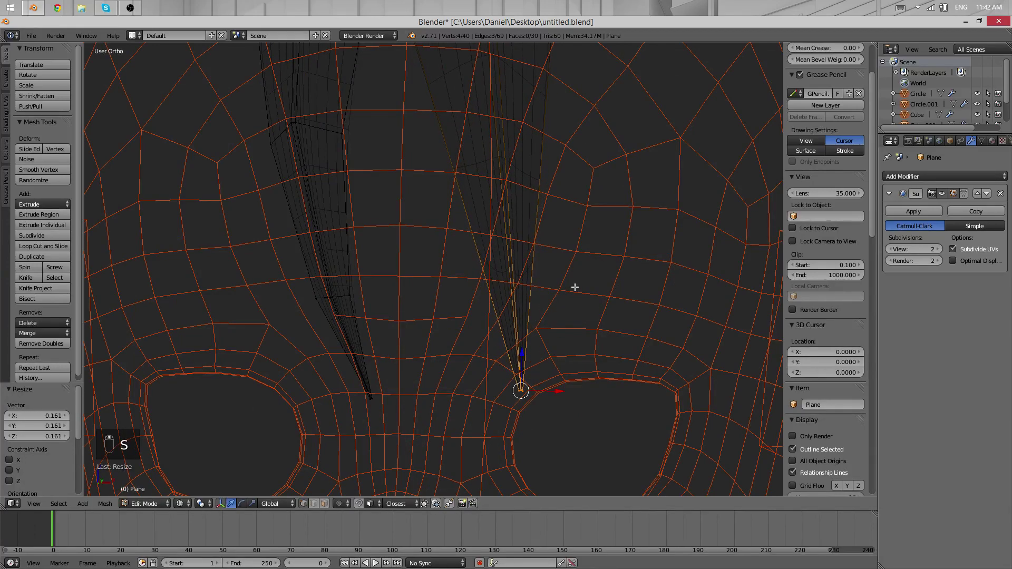
pyautogui.scroll(-6, 575, 287)
pyautogui.press('KP_3')
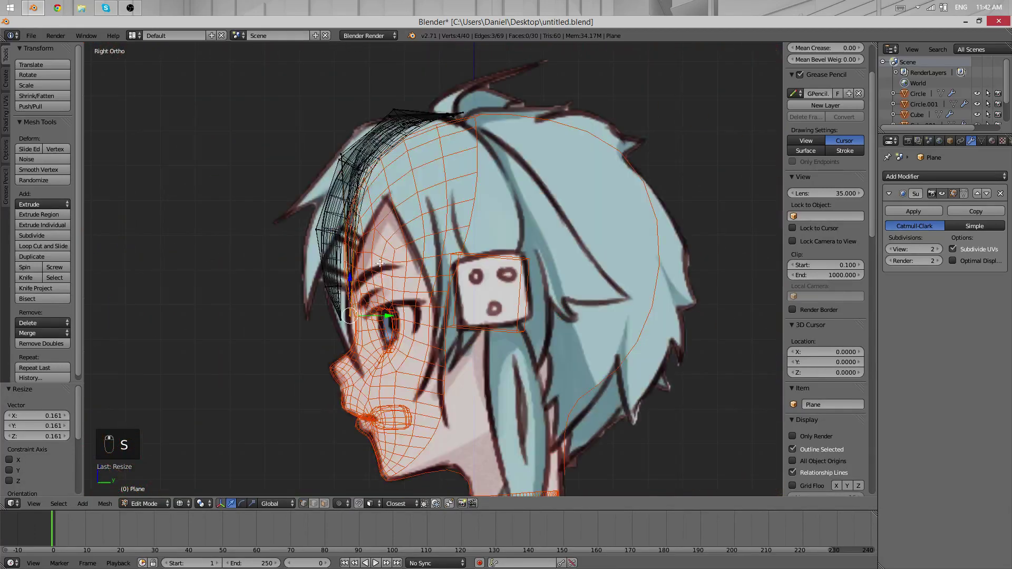
pyautogui.scroll(2, 380, 263)
pyautogui.press('g')
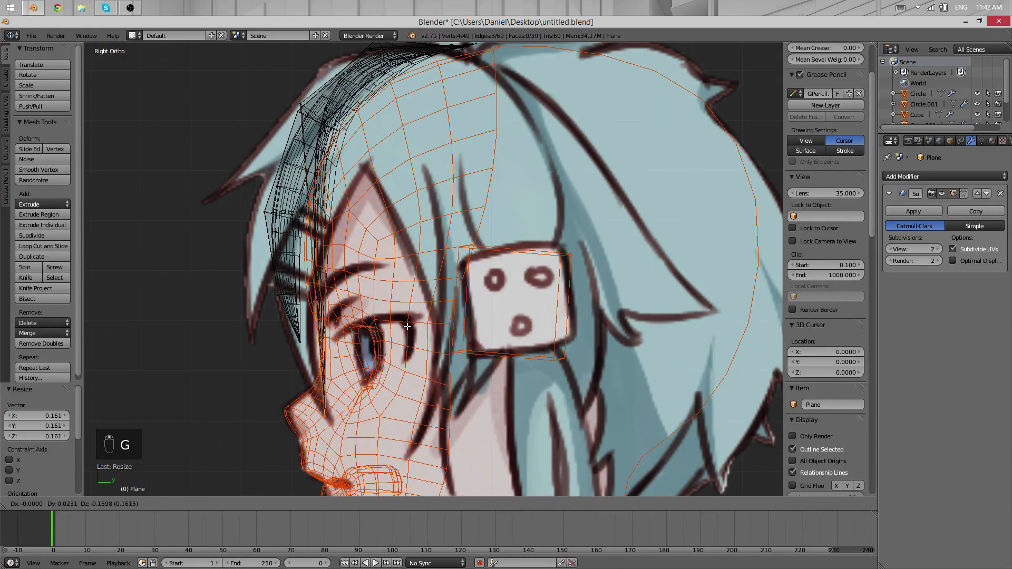
pyautogui.press('z')
pyautogui.scroll(-4, 255, 269)
# - Add a loop cut across the second strand, move it about (0.023, -0.081, -0.028) off the face and rotate it
pyautogui.press('KP_1')
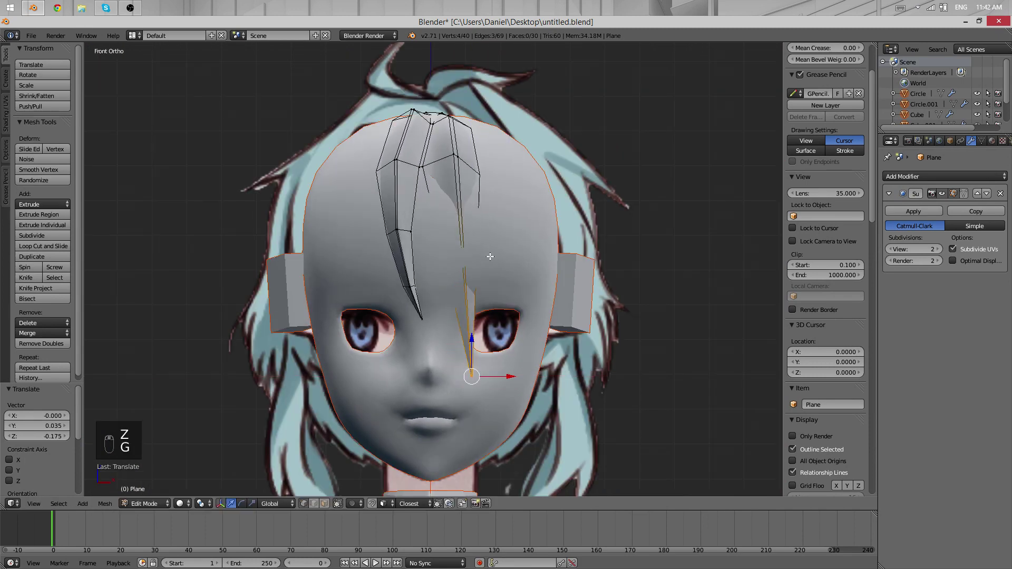
pyautogui.hotkey('ctrl', 'r')
pyautogui.click(475, 264)
pyautogui.moveTo(474, 264); pyautogui.dragTo(412, 245, button='middle')
pyautogui.click(574, 290)
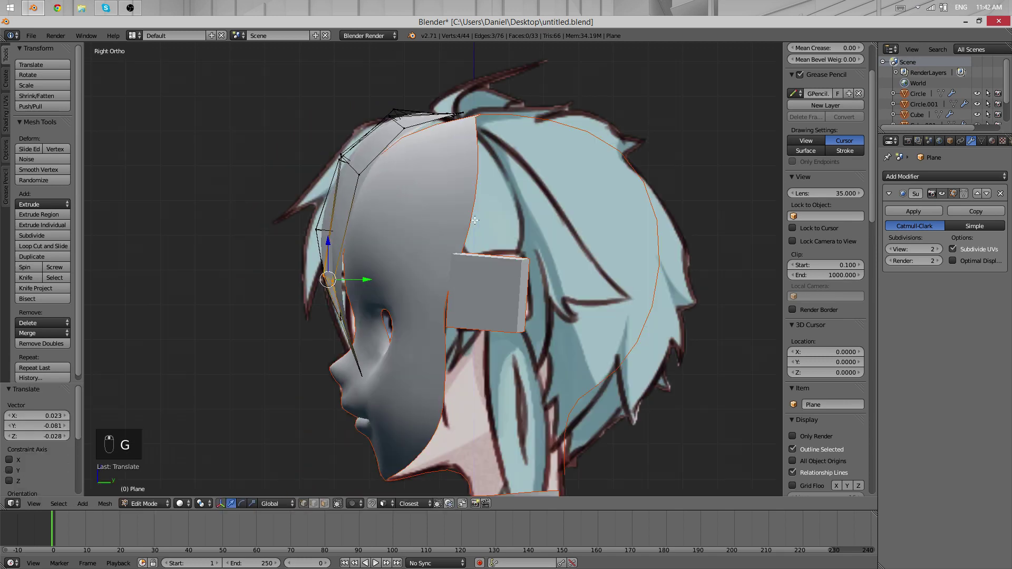
pyautogui.click(372, 181)
pyautogui.press('g')
pyautogui.click(372, 181)
# - Box-select the loop cut's two outermost ridge vertices in side view and reposition them to shape the strand's profile
pyautogui.scroll(3, 355, 220)
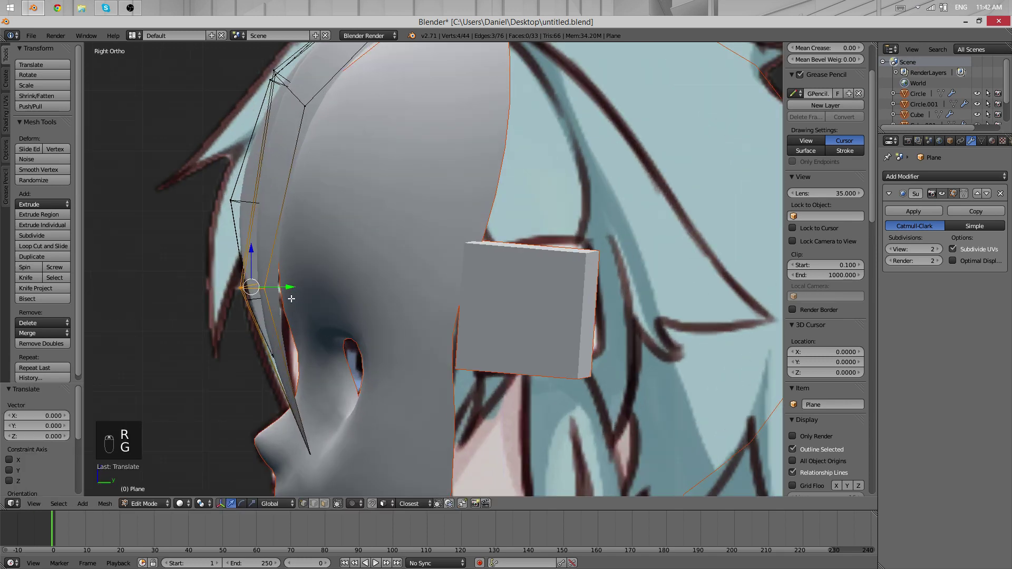
pyautogui.press('a')
pyautogui.press('b')
pyautogui.moveTo(247, 316); pyautogui.dragTo(226, 277)
pyautogui.moveTo(227, 277); pyautogui.dragTo(218, 296, button='middle')
pyautogui.scroll(-5, 172, 258)
pyautogui.moveTo(172, 258); pyautogui.dragTo(483, 273, button='middle')
pyautogui.press('Tab')
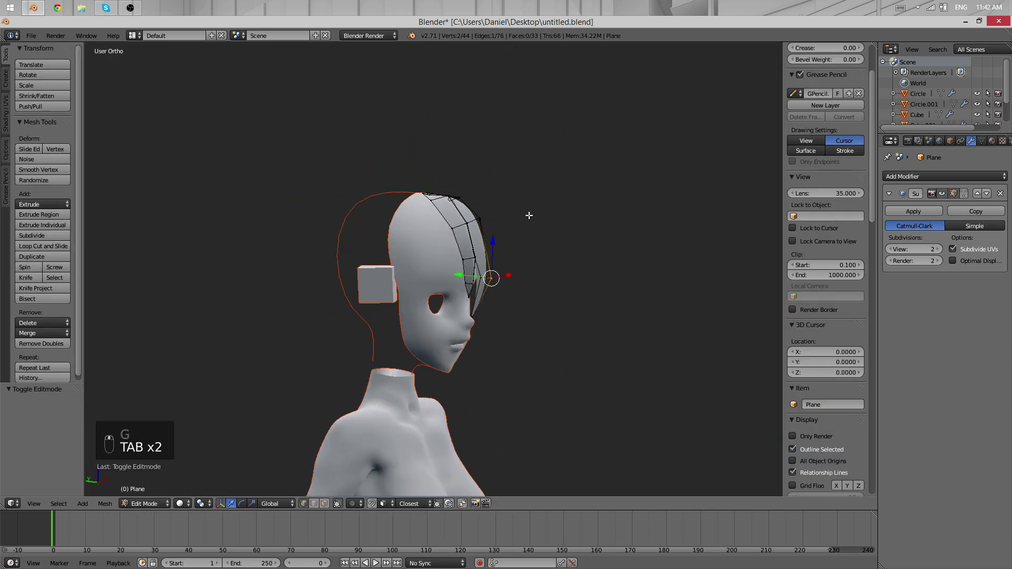
# - Move the second strand's selected vertices about (0.002, -0.010, -0.021) and add a loop cut across the strand's middle
pyautogui.scroll(3, 529, 214)
pyautogui.press('g')
pyautogui.click(564, 241)
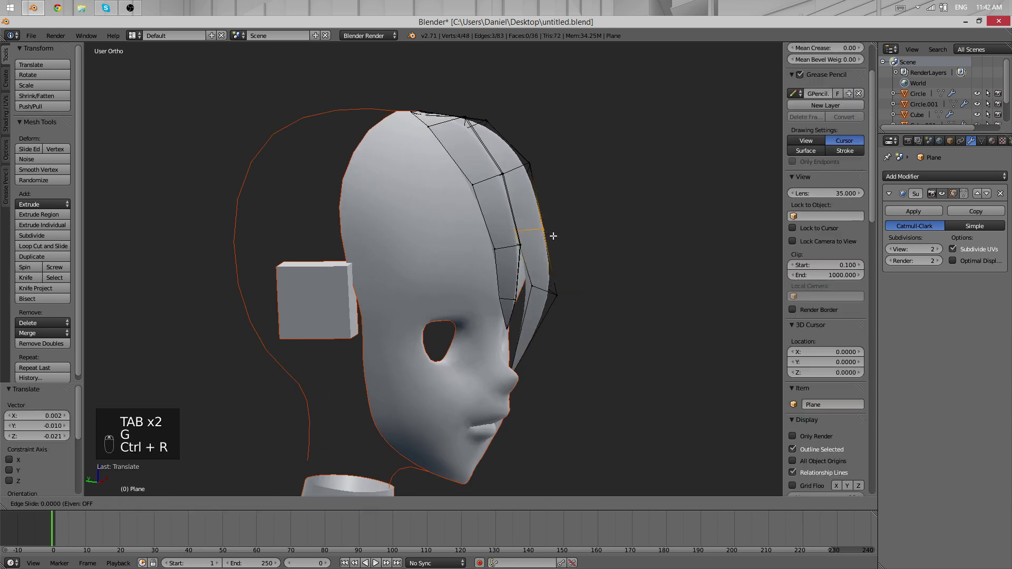
pyautogui.click(573, 234)
# - Add a loop cut near the second strand's tip and move it about (0.008, -0.018, -0.010)
pyautogui.hotkey('ctrl', 'r')
pyautogui.click(531, 326)
pyautogui.click(532, 327)
pyautogui.press('g')
pyautogui.click(540, 336)
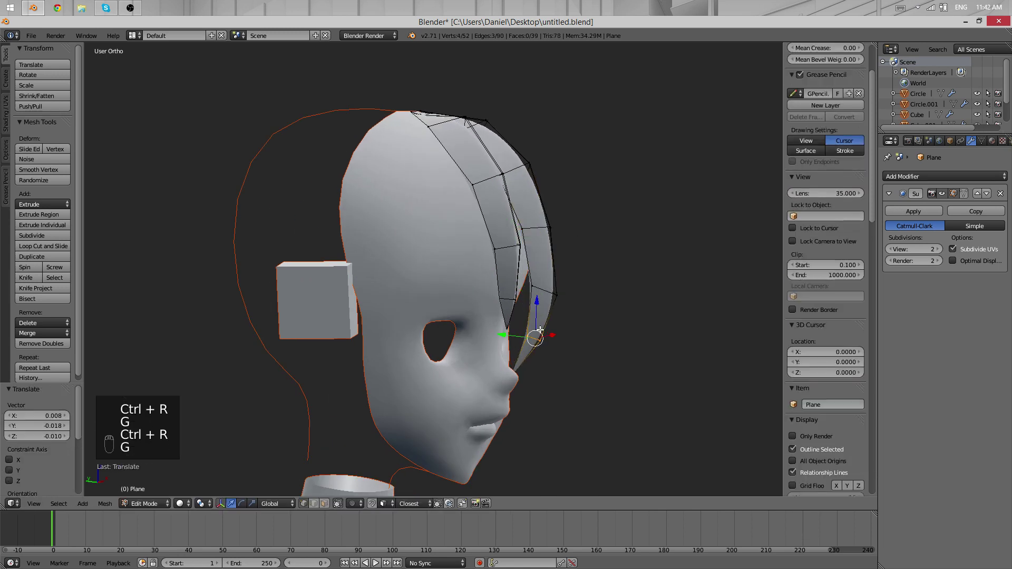
# - Move the upper vertex pair where the strands meet about (0.005, 0.009, -0.005) and the pair below about (-0.008, -0.016, 0.003)
pyautogui.press('Tab')
pyautogui.moveTo(541, 336); pyautogui.dragTo(368, 177, button='middle')
pyautogui.press('Tab')
pyautogui.scroll(-3, 366, 255)
pyautogui.scroll(2, 346, 253)
pyautogui.press('Tab')
pyautogui.press('Tab')
pyautogui.scroll(5, 393, 124)
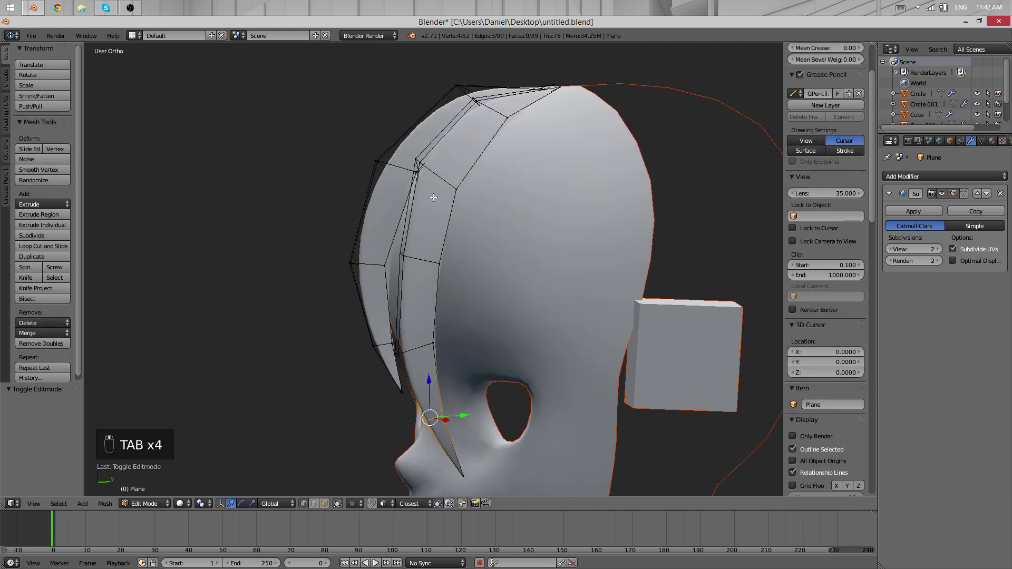
pyautogui.rightClick(417, 105)
pyautogui.press('g')
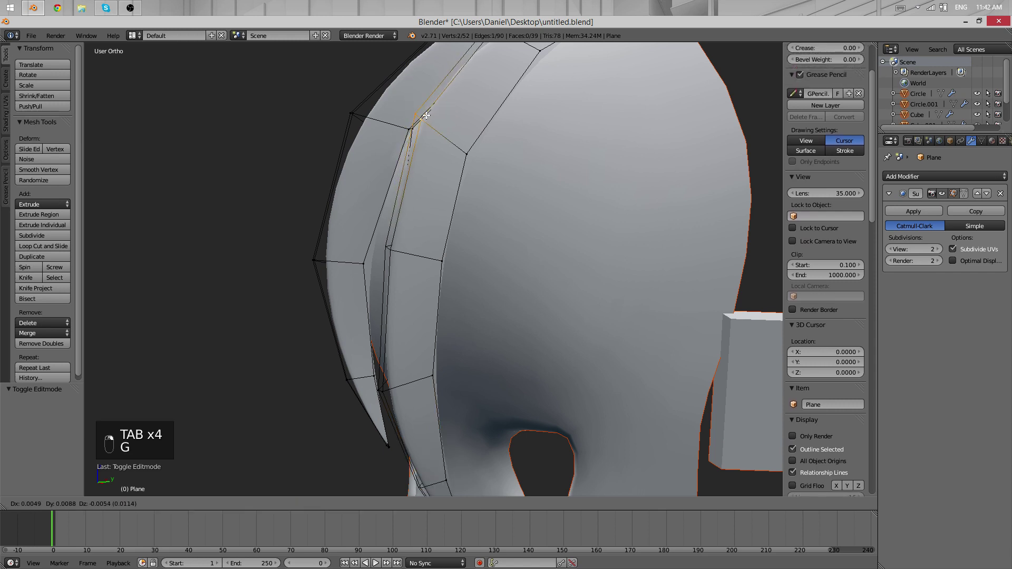
pyautogui.rightClick(387, 247)
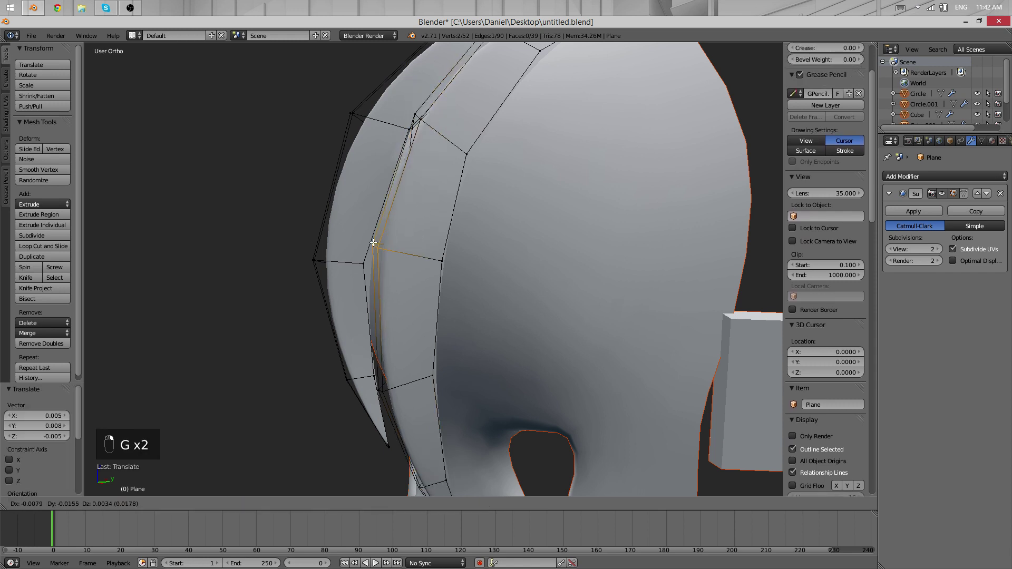
# - Examine the smoothed fringe strands in object mode from the front and the side
pyautogui.press('Tab')
pyautogui.scroll(-5, 374, 243)
pyautogui.moveTo(384, 219); pyautogui.dragTo(480, 257, button='middle')
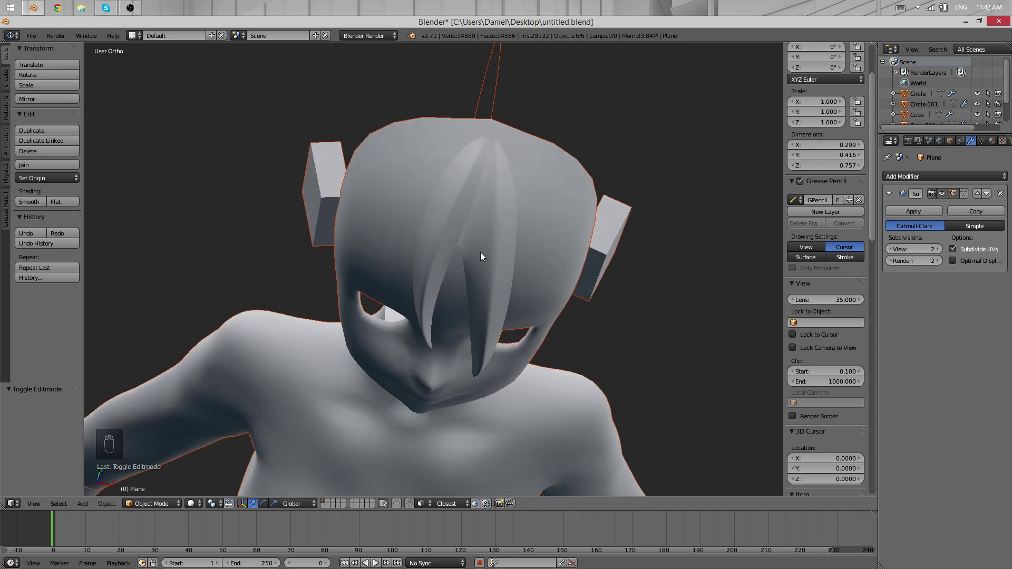
pyautogui.press('Tab')
pyautogui.scroll(5, 429, 292)
pyautogui.scroll(-5, 429, 291)
pyautogui.moveTo(430, 292); pyautogui.dragTo(431, 261, button='middle')
pyautogui.press('Tab')
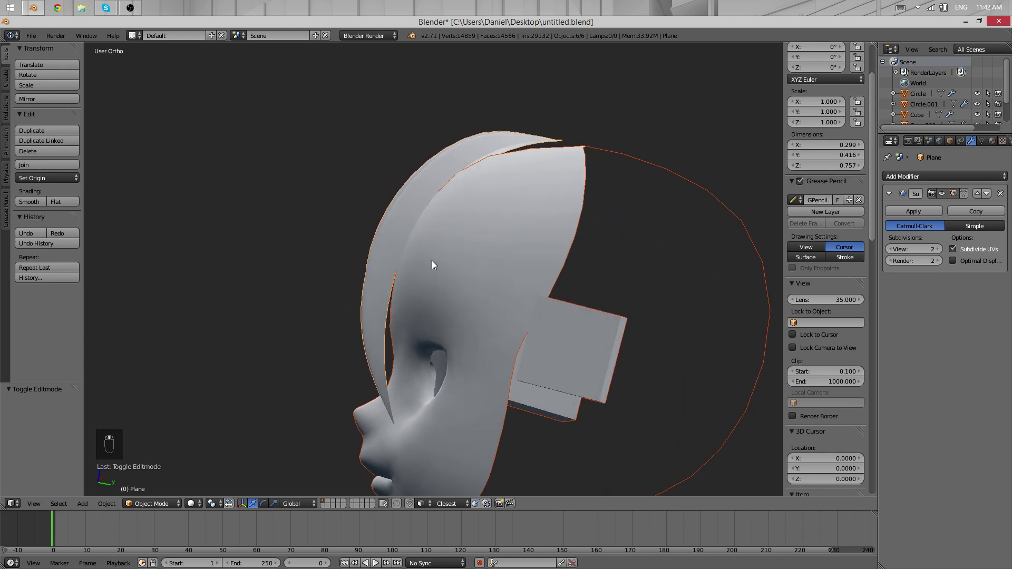
# - In side view wireframe, move the two inner vertices of the loop above the strand's tip about -0.002 in Y, then restore solid shading
pyautogui.press('KP_3')
pyautogui.press('Tab')
pyautogui.scroll(6, 414, 276)
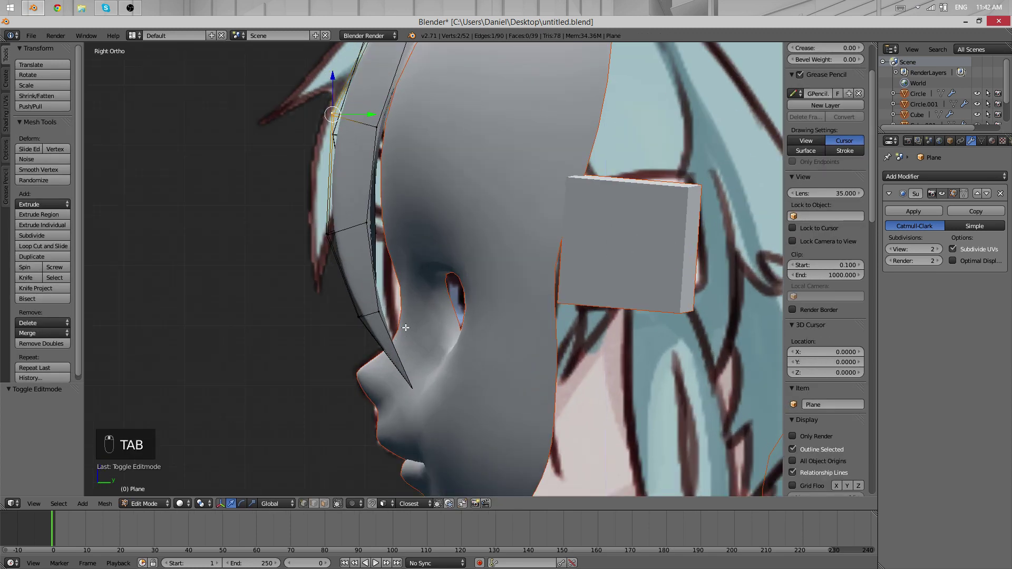
pyautogui.press('z')
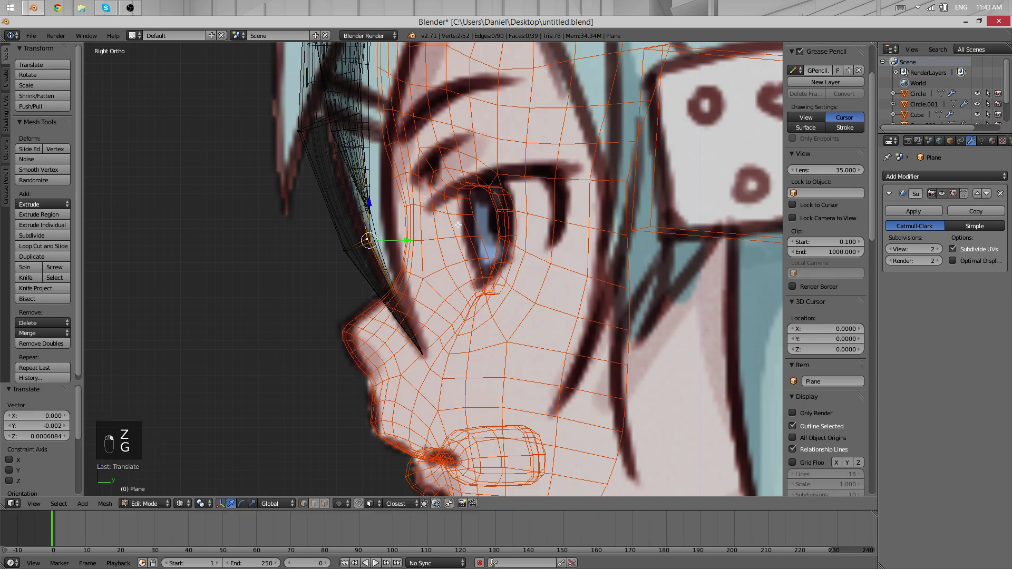
pyautogui.press('z')
pyautogui.scroll(-5, 416, 337)
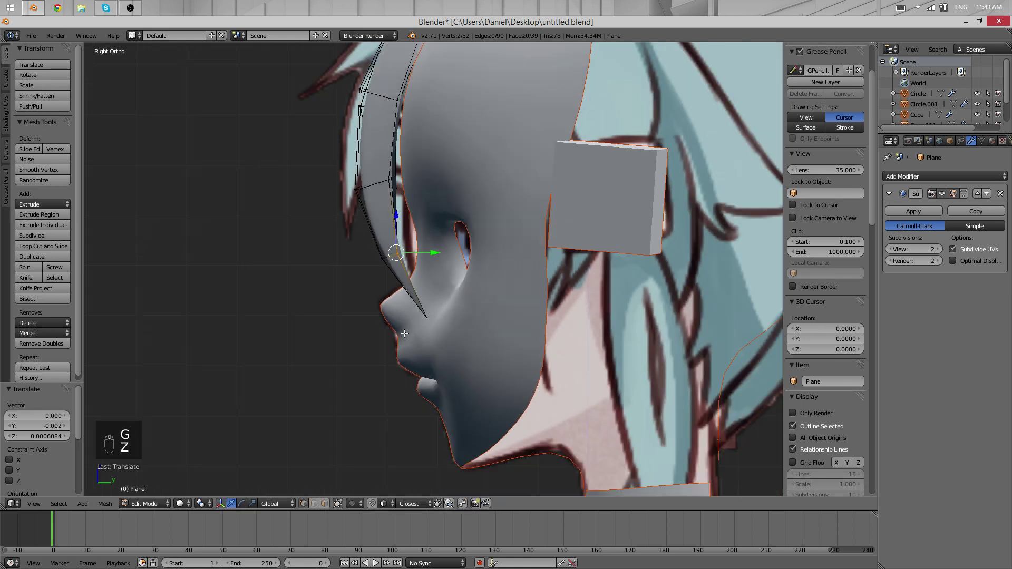
pyautogui.press('z')
pyautogui.press('z')
# - Check how both smoothed strands fall across the forehead and eye from several angles
pyautogui.moveTo(364, 323); pyautogui.dragTo(420, 296, button='middle')
pyautogui.press('Tab')
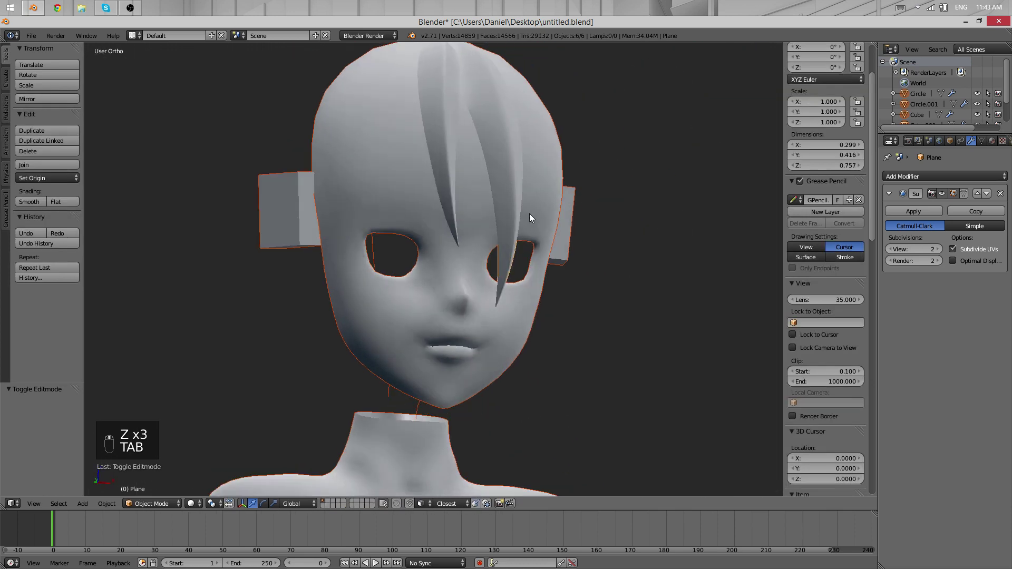
pyautogui.moveTo(529, 213); pyautogui.dragTo(453, 228, button='middle')
pyautogui.press('Tab')
pyautogui.press('Tab')
pyautogui.press('Tab')
pyautogui.scroll(-3, 430, 237)
pyautogui.scroll(5, 453, 228)
# - Extrude the edge where the two strands split about (0.029, -0.119, -0.167) down over the forehead
pyautogui.keyDown('shift'); pyautogui.rightClick(468, 134); pyautogui.keyUp('shift')
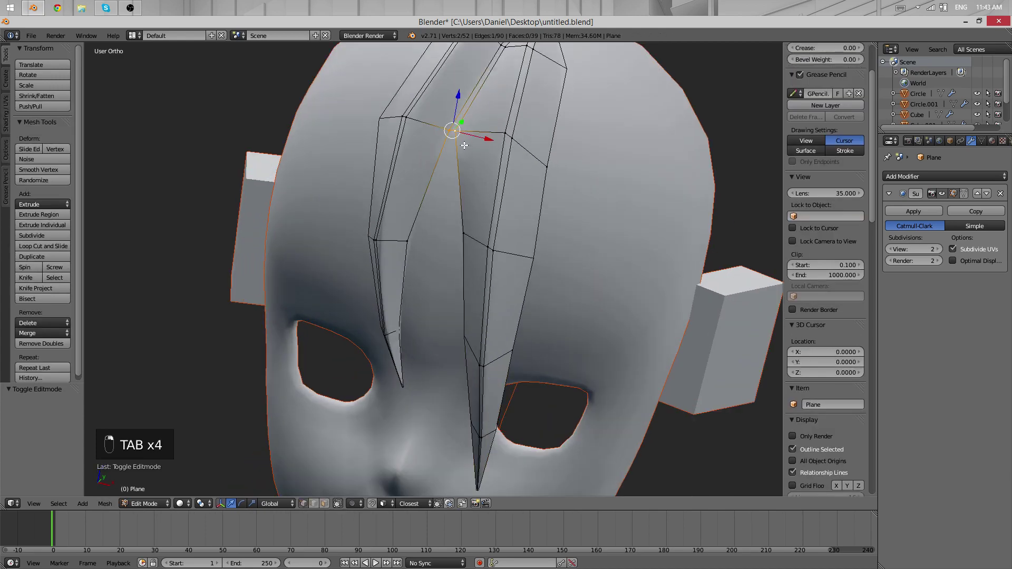
pyautogui.moveTo(464, 145); pyautogui.dragTo(479, 233, button='middle')
pyautogui.click(449, 359)
pyautogui.moveTo(445, 346); pyautogui.dragTo(507, 180, button='middle')
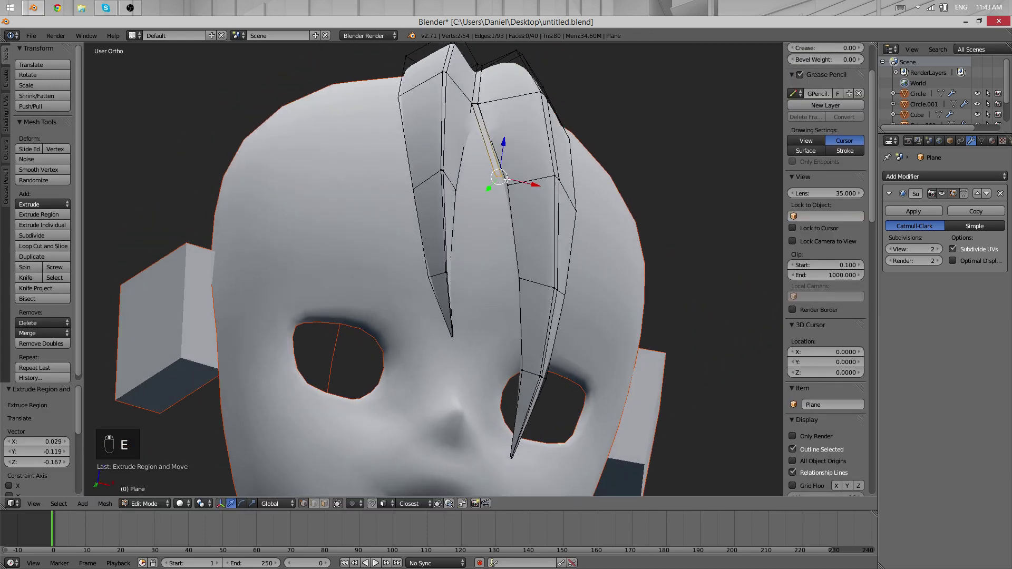
# - Fill faces connecting the extruded edge to the strands on both sides of the gap and preview the result
pyautogui.rightClick(452, 186)
pyautogui.keyDown('shift'); pyautogui.rightClick(456, 188); pyautogui.keyUp('shift')
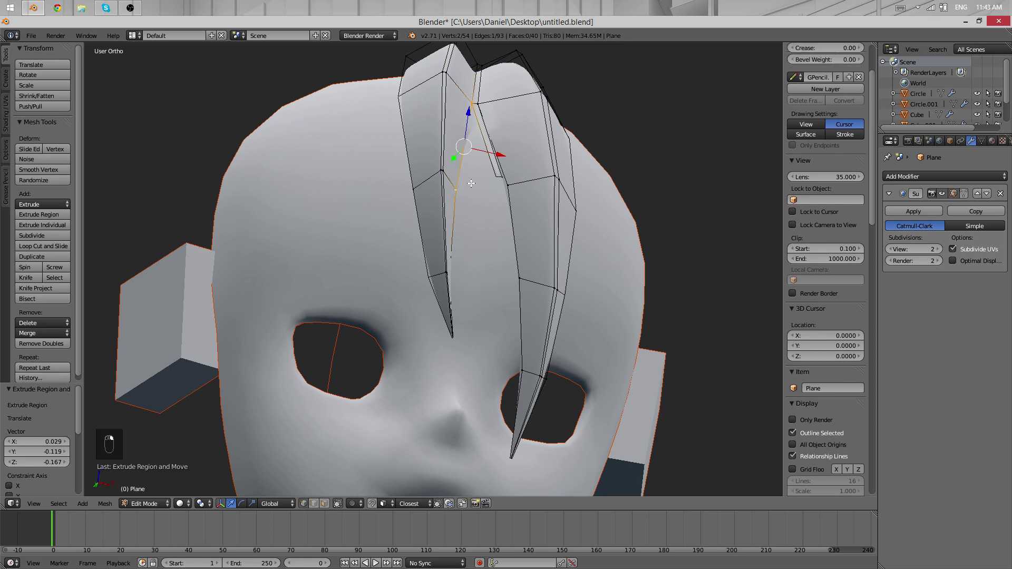
pyautogui.moveTo(511, 179); pyautogui.dragTo(468, 290, button='middle')
pyautogui.press('f')
pyautogui.press('Tab')
pyautogui.press('Tab')
pyautogui.press('Tab')
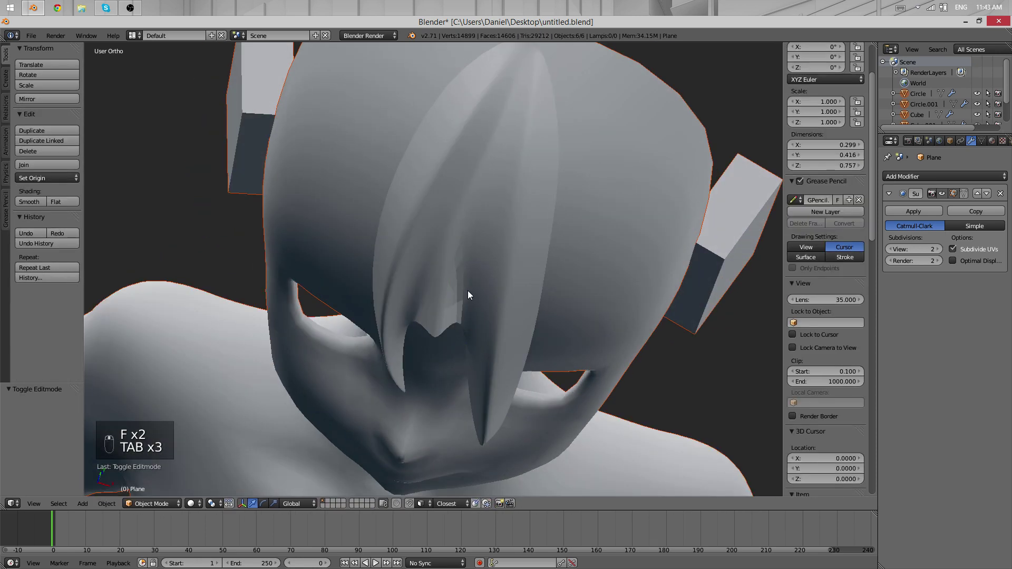
# - Deselect all objects, select the hair object and apply smooth shading to it
pyautogui.rightClick(467, 290)
pyautogui.press('a')
pyautogui.press('a')
pyautogui.press('a')
pyautogui.press('a')
pyautogui.rightClick(480, 223)
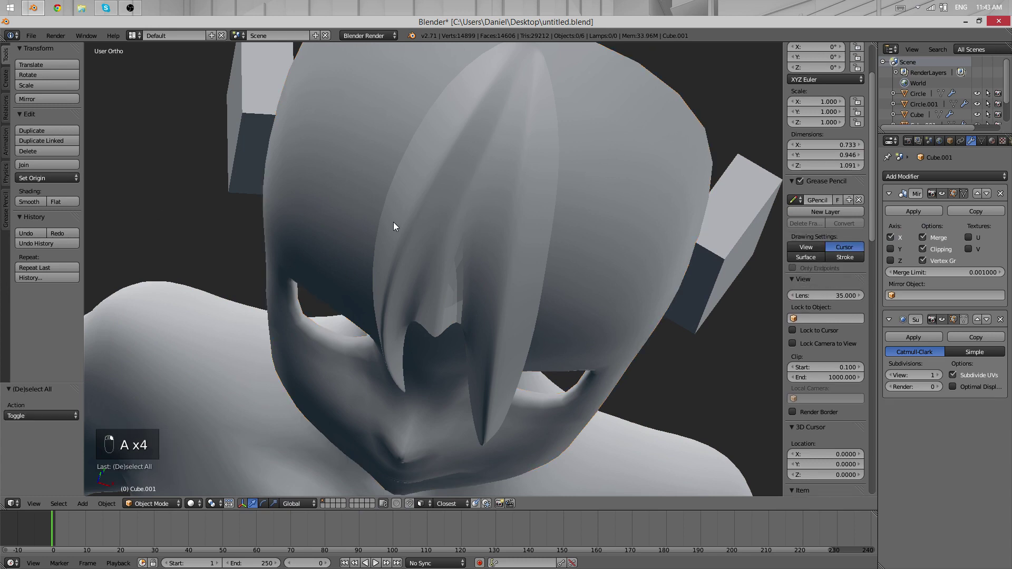
pyautogui.click(30, 203)
pyautogui.scroll(-2, 420, 345)
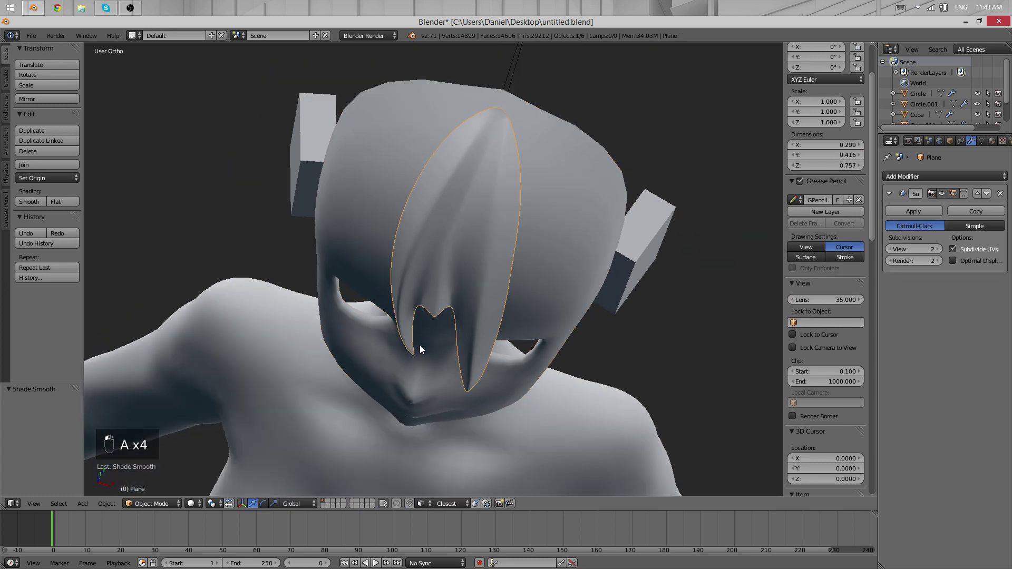
# - In wireframe, subdivide the lower edge of the filled face between the extruded edge and the neighbouring strand
pyautogui.scroll(7, 425, 336)
pyautogui.press('Tab')
pyautogui.moveTo(425, 336); pyautogui.dragTo(457, 173, button='middle')
pyautogui.press('Tab')
pyautogui.scroll(-6, 493, 90)
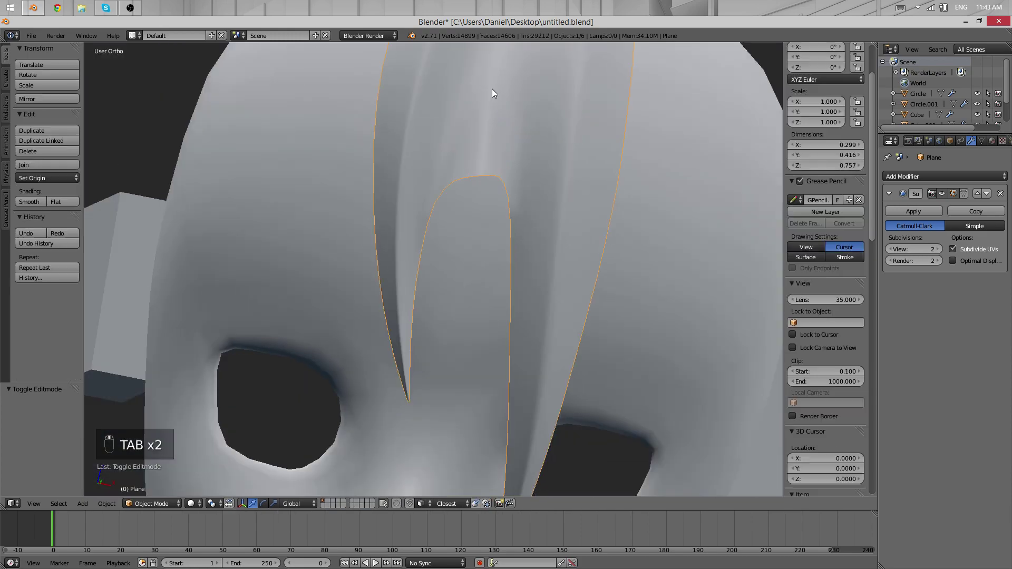
pyautogui.press('Tab')
pyautogui.press('z')
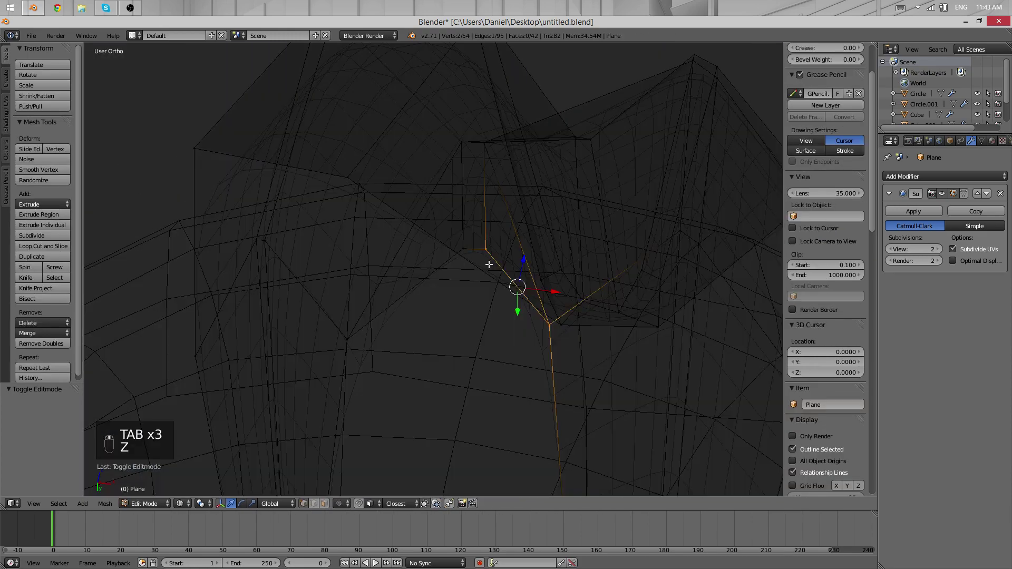
pyautogui.scroll(4, 500, 306)
pyautogui.scroll(-5, 577, 278)
pyautogui.moveTo(554, 269); pyautogui.dragTo(461, 360, button='middle')
pyautogui.scroll(3, 461, 359)
pyautogui.keyDown('shift'); pyautogui.moveTo(464, 311); pyautogui.dragTo(331, 340, button='middle'); pyautogui.keyUp('shift')
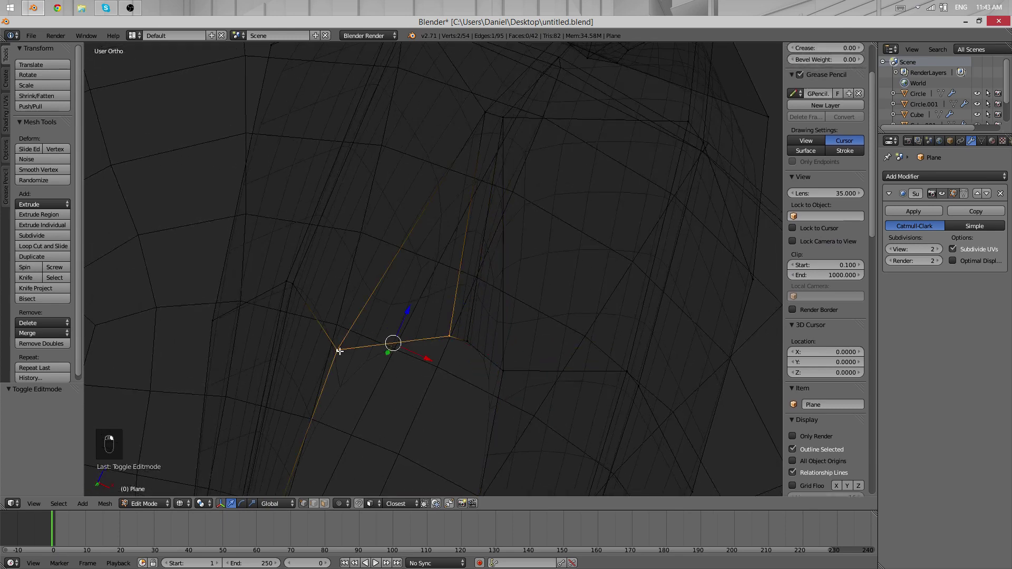
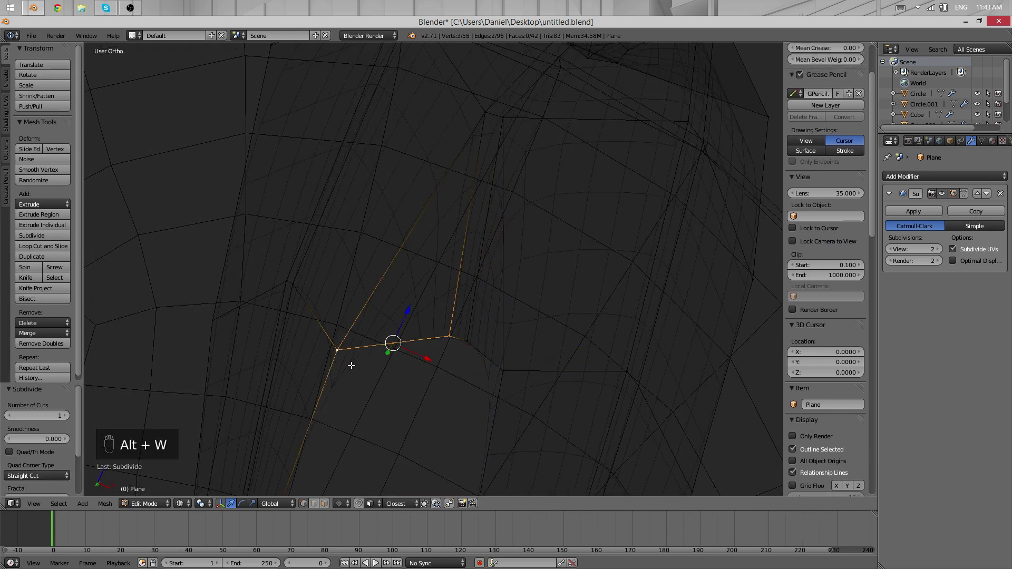
# - Reposition the new midpoint vertex by about (0.004, -0.003, -0.011) and nudge the bottom edge about (0.004, 0.0002, 0.003)
pyautogui.rightClick(385, 350)
pyautogui.click(348, 362)
pyautogui.moveTo(348, 362); pyautogui.dragTo(370, 320, button='middle')
pyautogui.press('g')
pyautogui.click(372, 330)
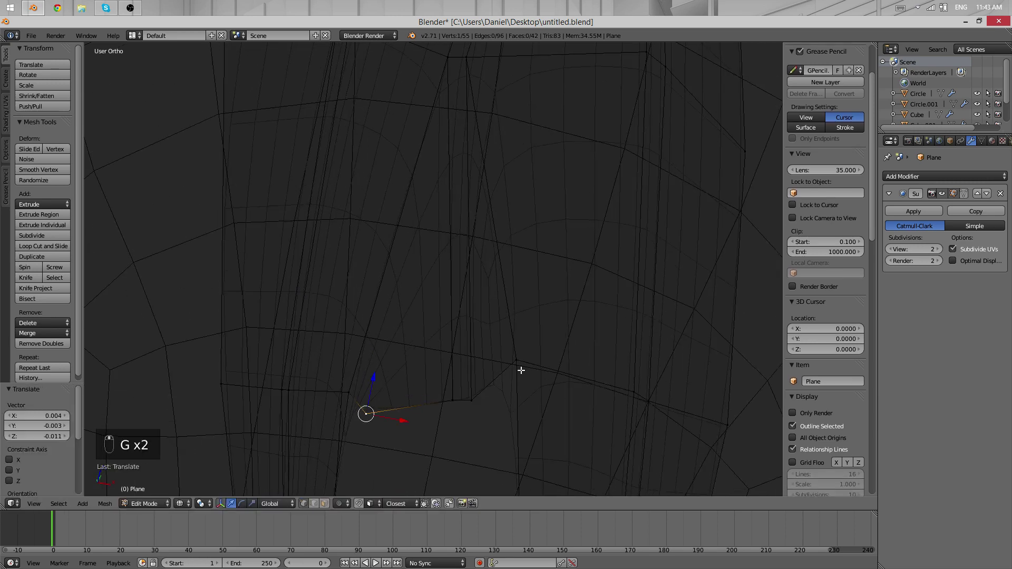
pyautogui.moveTo(482, 383); pyautogui.dragTo(432, 389, button='middle')
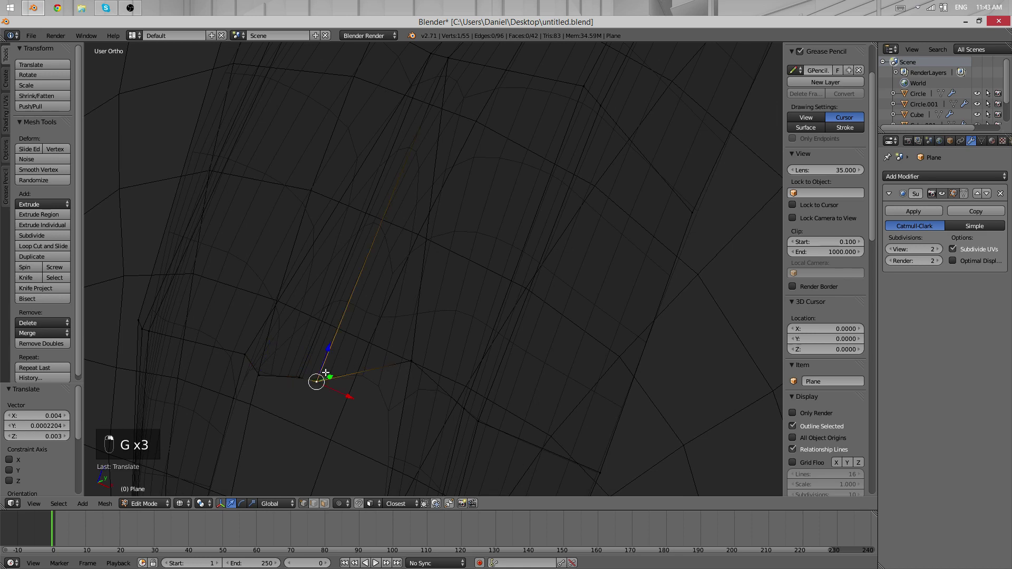
# - Subdivide the other filled face's lower edge, reposition its midpoint vertex and preview the smoothed mesh
pyautogui.keyDown('shift'); pyautogui.rightClick(414, 354); pyautogui.keyUp('shift')
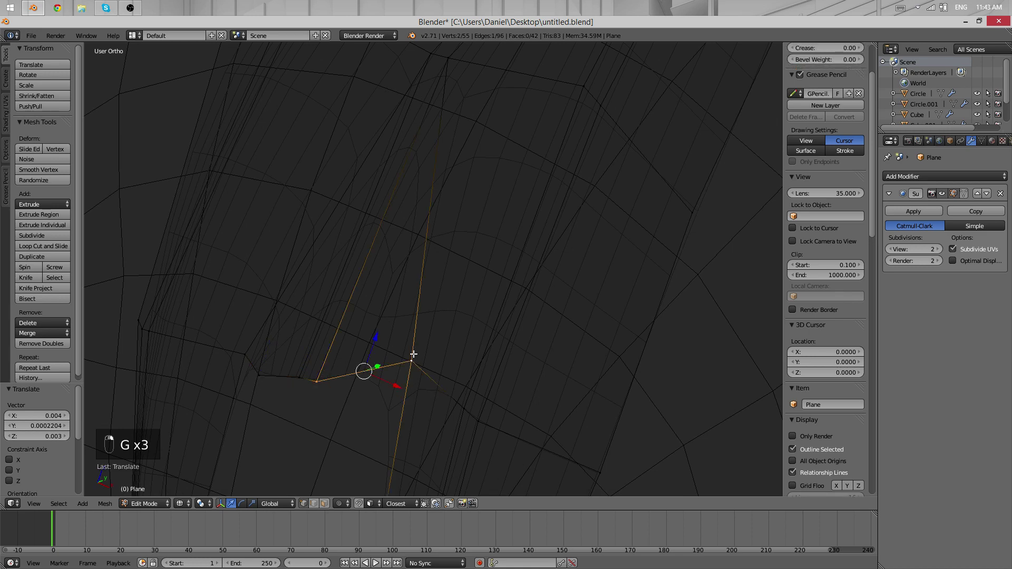
pyautogui.rightClick(374, 382)
pyautogui.press('g')
pyautogui.click(404, 380)
pyautogui.press('Tab')
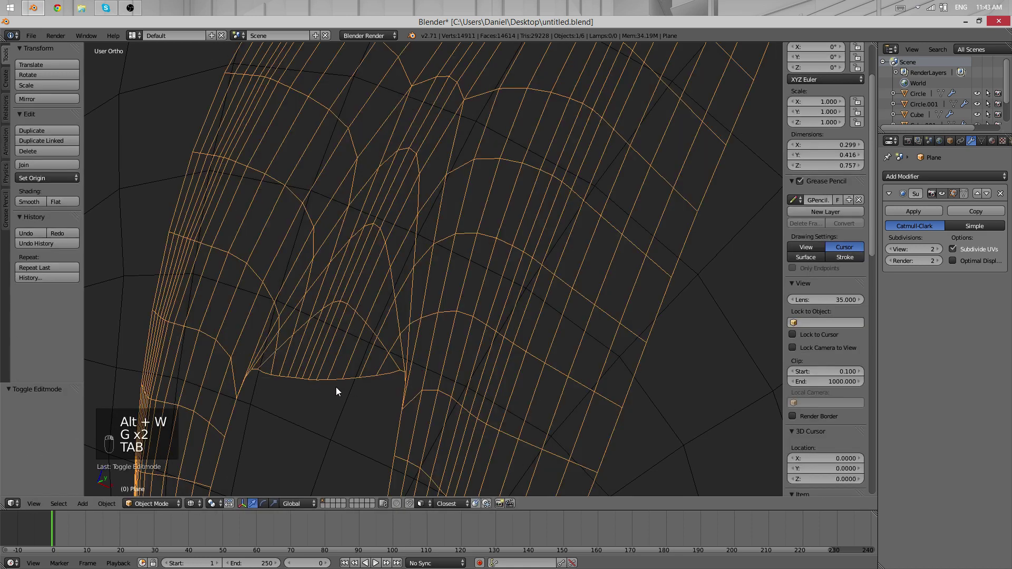
# - Select the vertices in the middle of the bridge's bottom edge and rotate them, ending with a 5.853° turn
pyautogui.press('Tab')
pyautogui.rightClick(302, 382)
pyautogui.keyDown('shift'); pyautogui.rightClick(317, 386); pyautogui.keyUp('shift')
pyautogui.press('r')
pyautogui.press('r')
pyautogui.click(346, 378)
pyautogui.press('r')
pyautogui.click(352, 359)
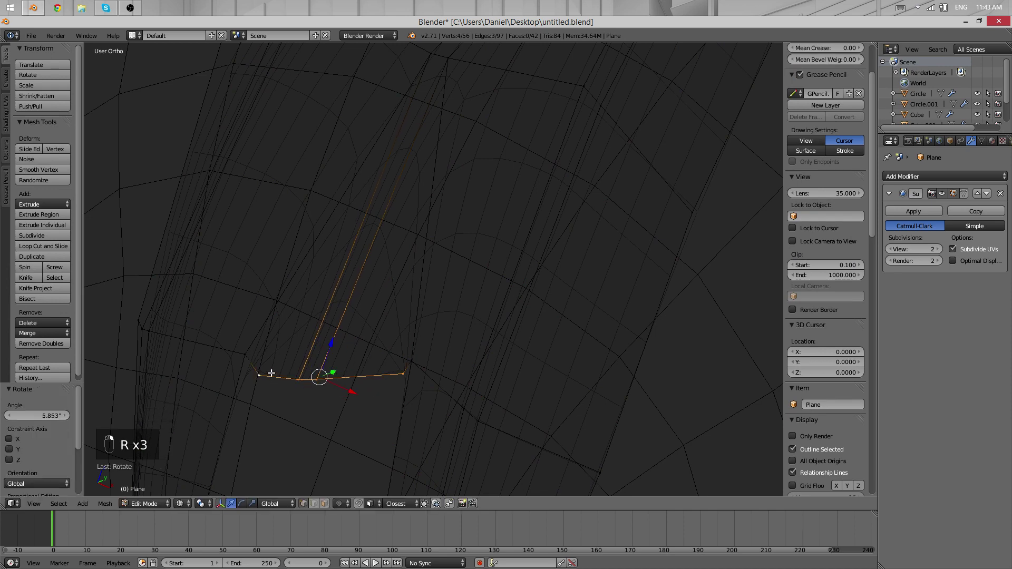
# - In solid shading, extrude the bridge's bottom edge row about (-0.002, -0.018, -0.057) to start a middle strand
pyautogui.press('z')
pyautogui.scroll(-6, 290, 357)
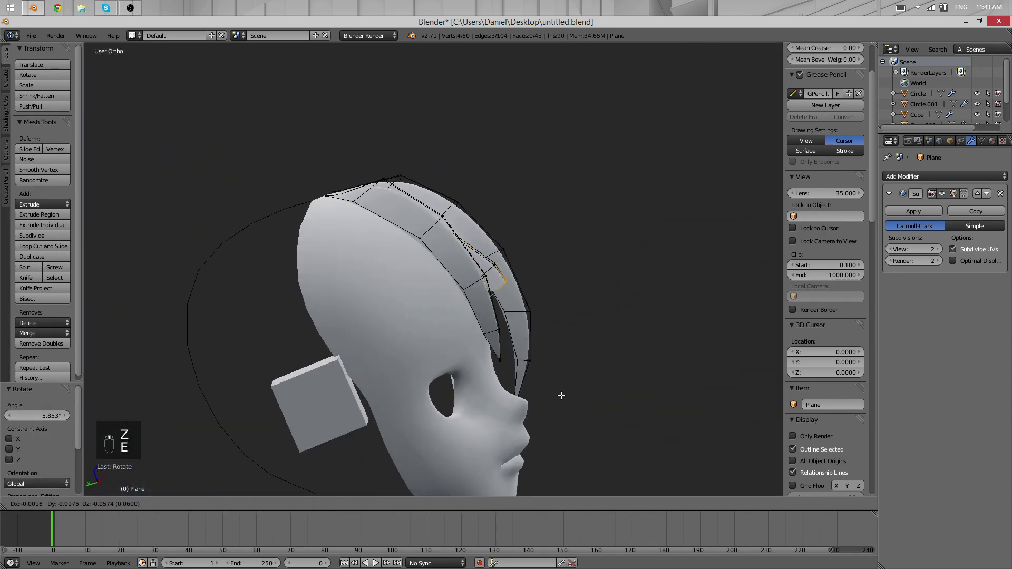
pyautogui.click(561, 399)
# - Examine the smoothed middle strand between the two fringe strands in solid and wireframe shading
pyautogui.press('Tab')
pyautogui.scroll(-3, 450, 294)
pyautogui.moveTo(538, 342); pyautogui.dragTo(414, 315, button='middle')
pyautogui.scroll(8, 456, 293)
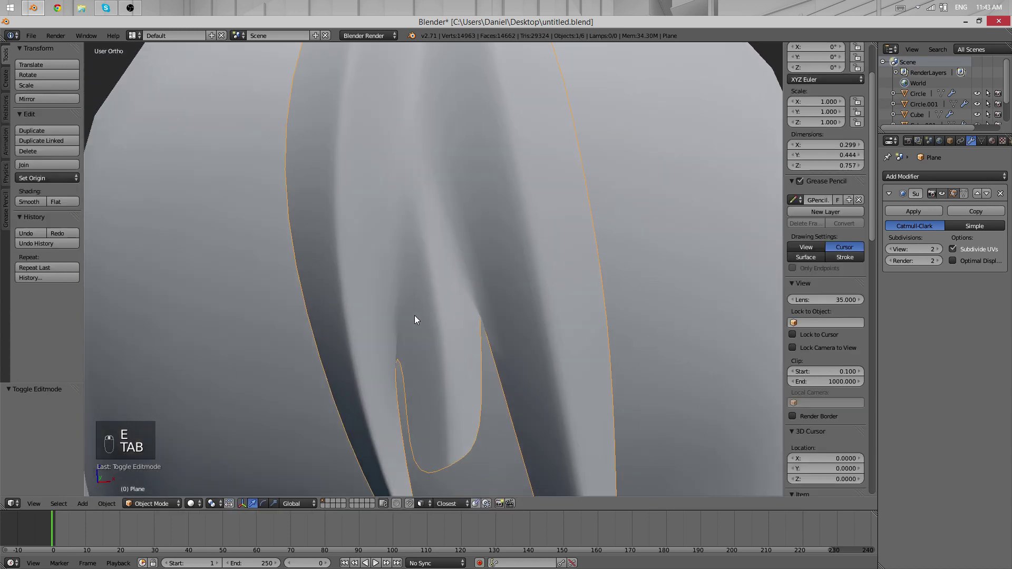
pyautogui.press('z')
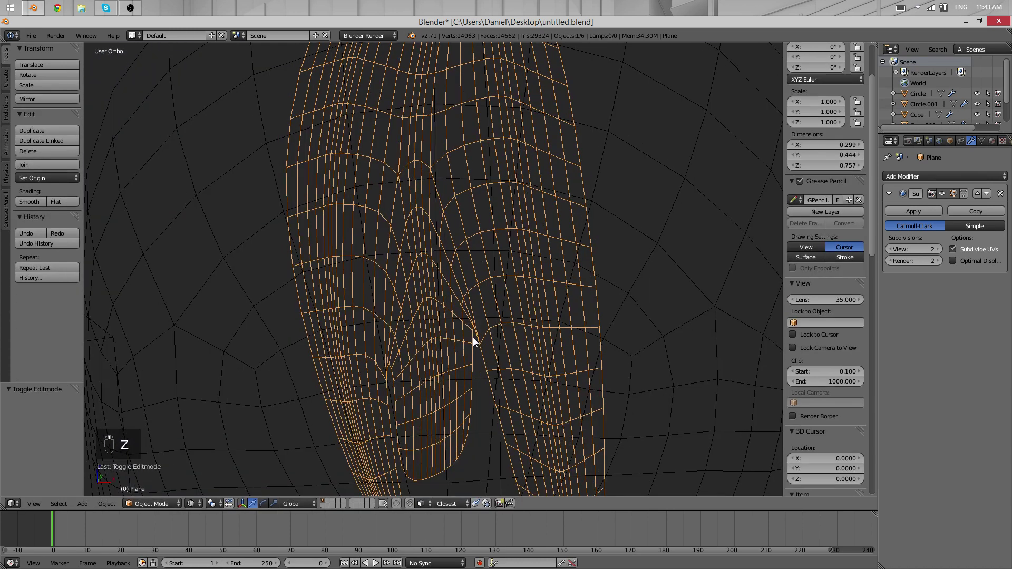
pyautogui.press('z')
pyautogui.scroll(-5, 437, 324)
pyautogui.scroll(3, 475, 327)
# - Try to add a loop cut on the middle strand in wireframe
pyautogui.press('Tab')
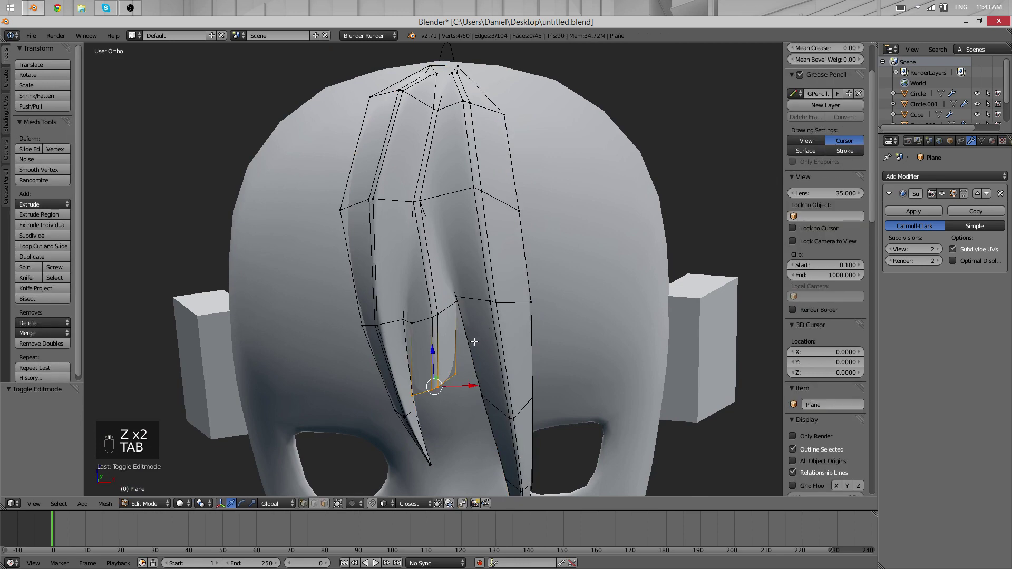
pyautogui.scroll(4, 485, 350)
pyautogui.press('z')
pyautogui.rightClick(486, 350)
pyautogui.press('g')
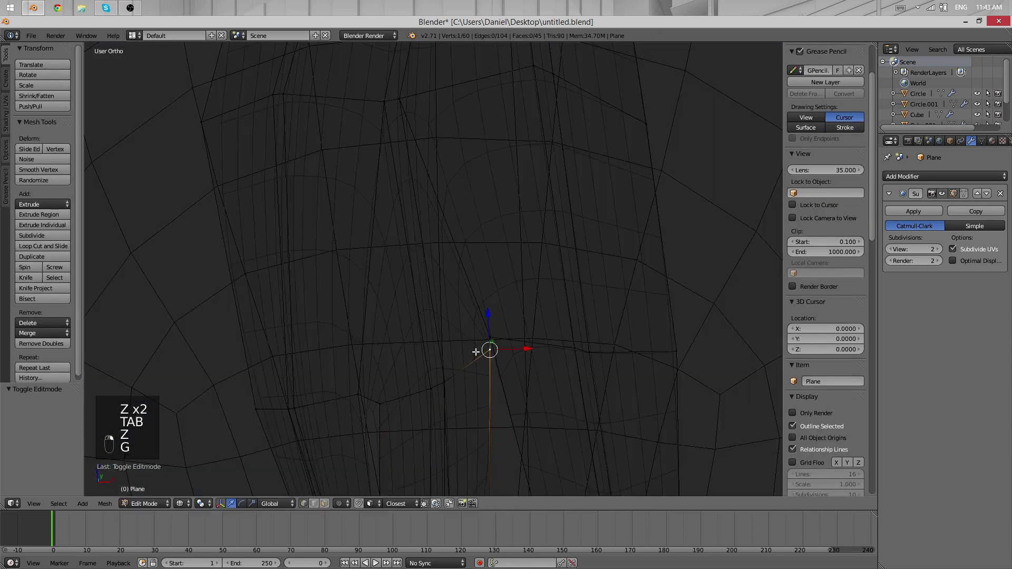
pyautogui.hotkey('ctrl', 'r')
pyautogui.click(435, 311)
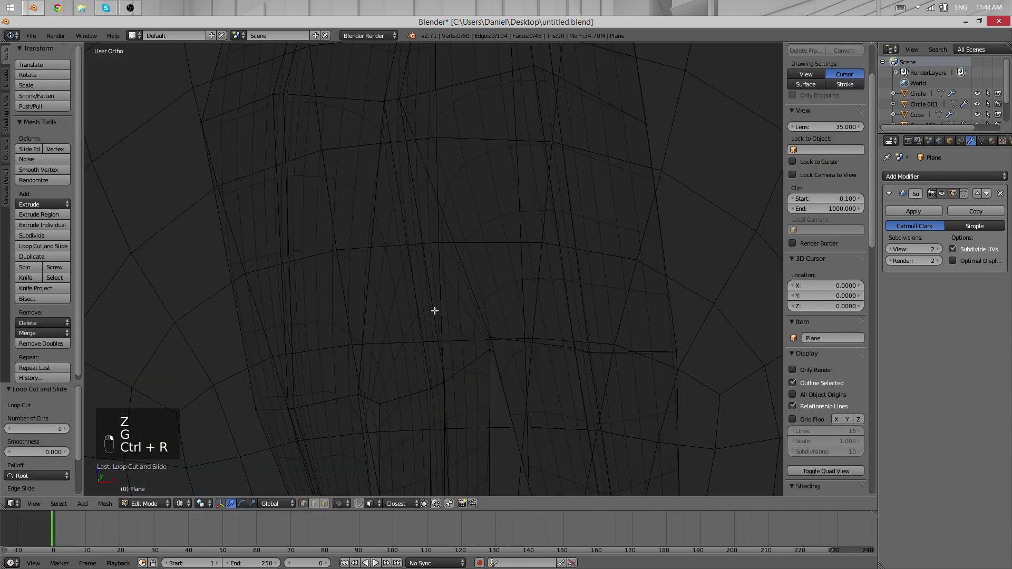
# - Examine the middle strand's bottom edge row against the reference drawing from the front, in solid and wireframe shading
pyautogui.scroll(-5, 458, 383)
pyautogui.moveTo(461, 416); pyautogui.dragTo(417, 355, button='middle')
pyautogui.keyDown('alt'); pyautogui.rightClick(414, 331); pyautogui.keyUp('alt')
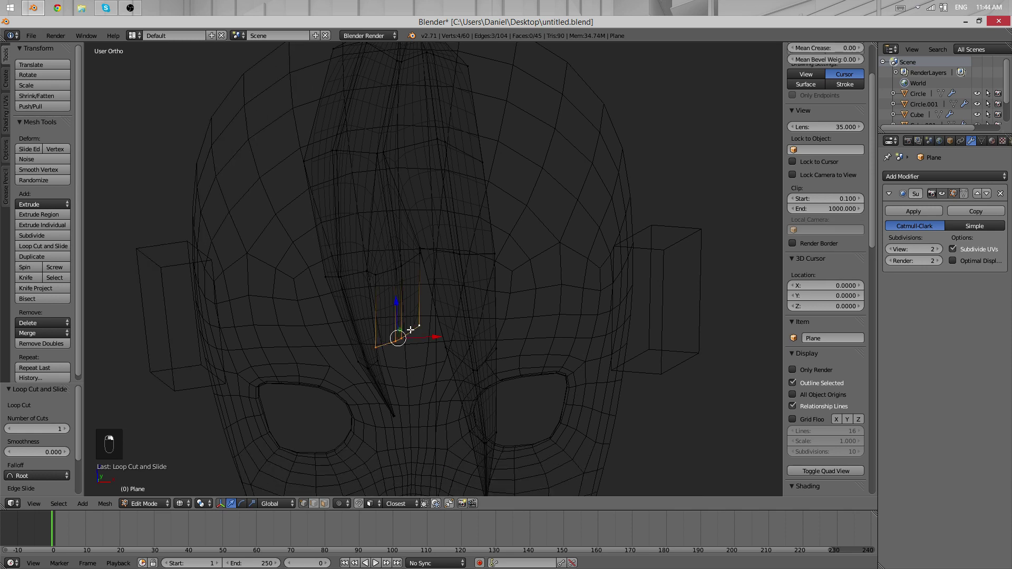
pyautogui.moveTo(370, 323); pyautogui.dragTo(503, 289, button='middle')
pyautogui.press('z')
pyautogui.press('KP_1')
pyautogui.scroll(2, 461, 270)
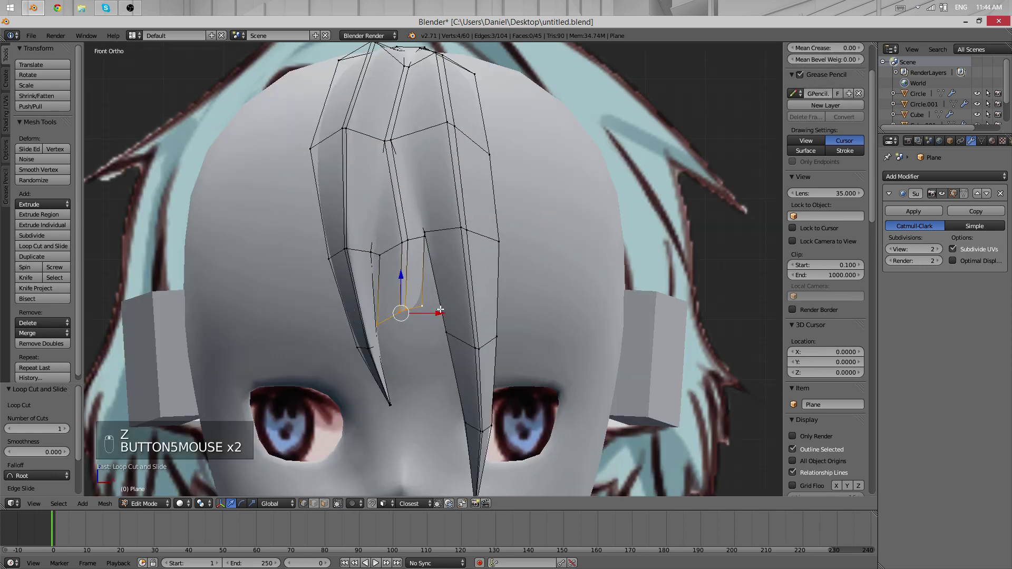
pyautogui.press('z')
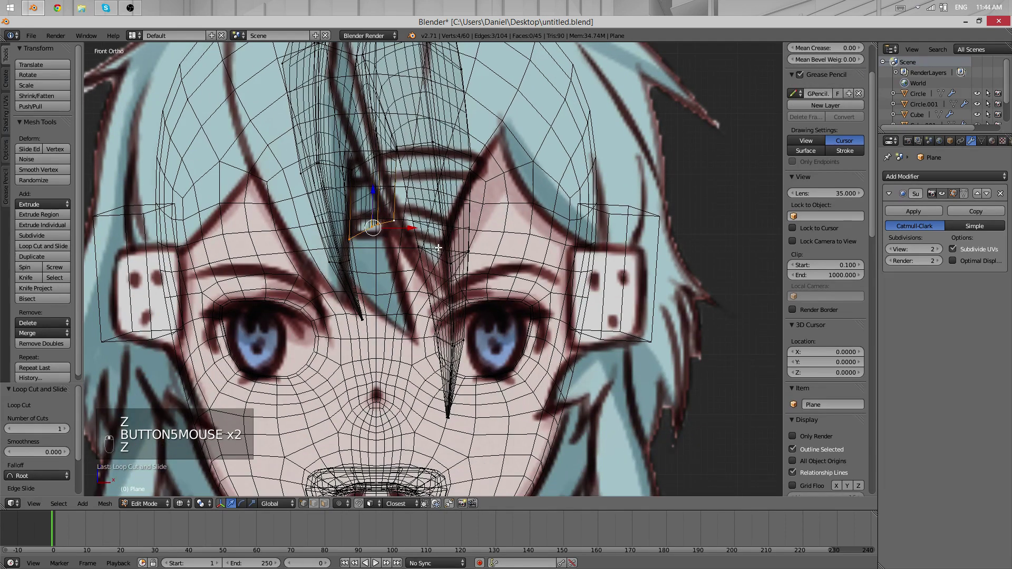
pyautogui.scroll(2, 427, 233)
pyautogui.press('z')
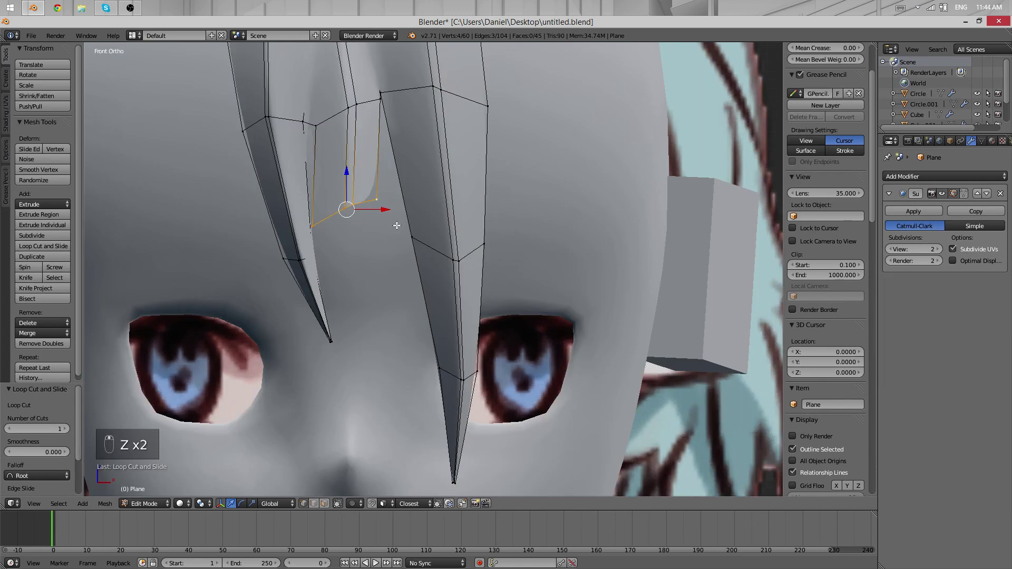
# - Move the side vertex in the row above the middle strand's bottom edge by about -0.009 in X and -0.002 in Z
pyautogui.rightClick(315, 126)
pyautogui.press('g')
pyautogui.click(307, 130)
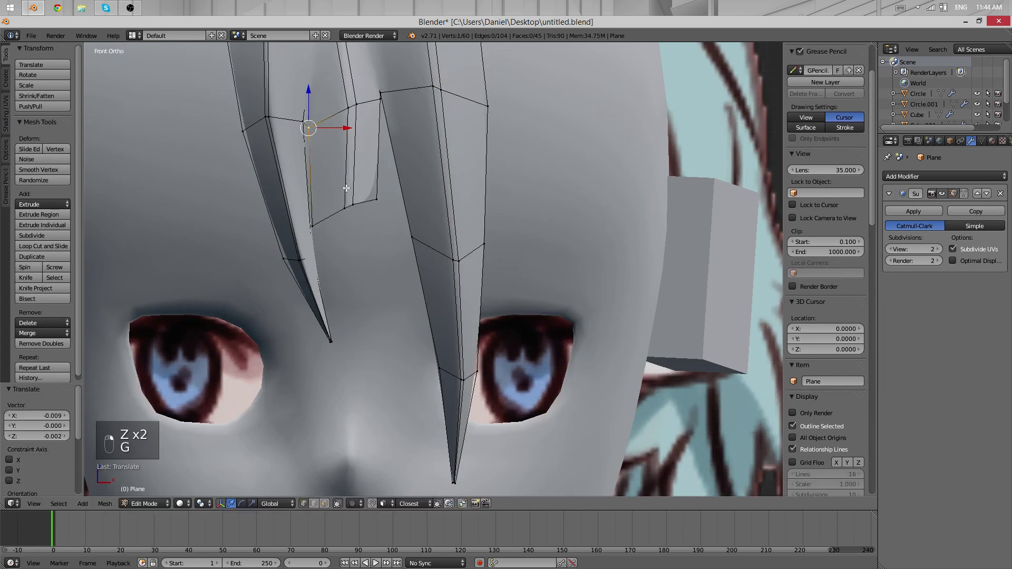
# - Pull the middle strand's bottom edge row down between the fringe strands and scale it together into a pointed tip
pyautogui.keyDown('alt'); pyautogui.rightClick(346, 210); pyautogui.keyUp('alt')
pyautogui.scroll(-5, 471, 222)
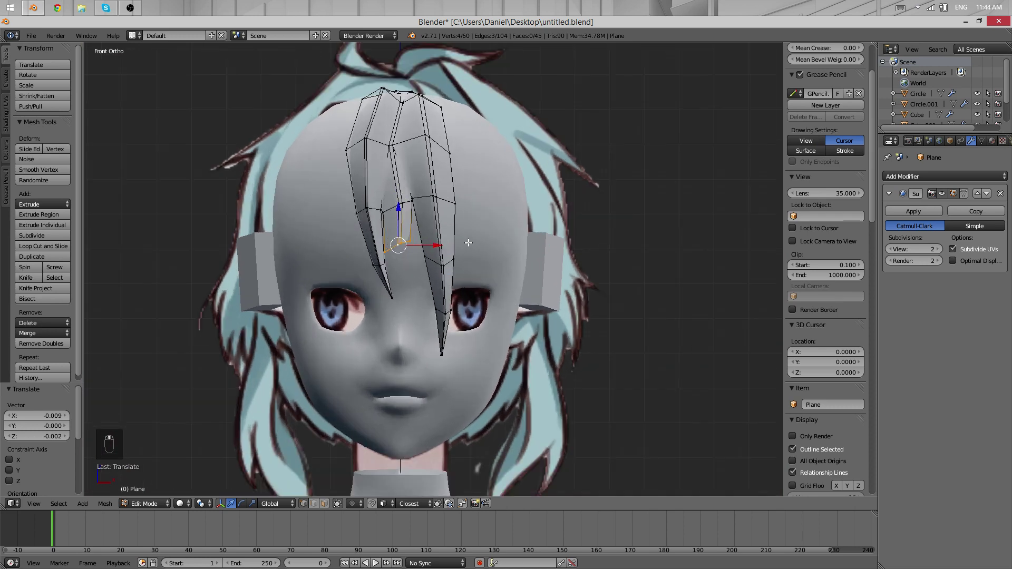
pyautogui.scroll(5, 468, 242)
pyautogui.press('g')
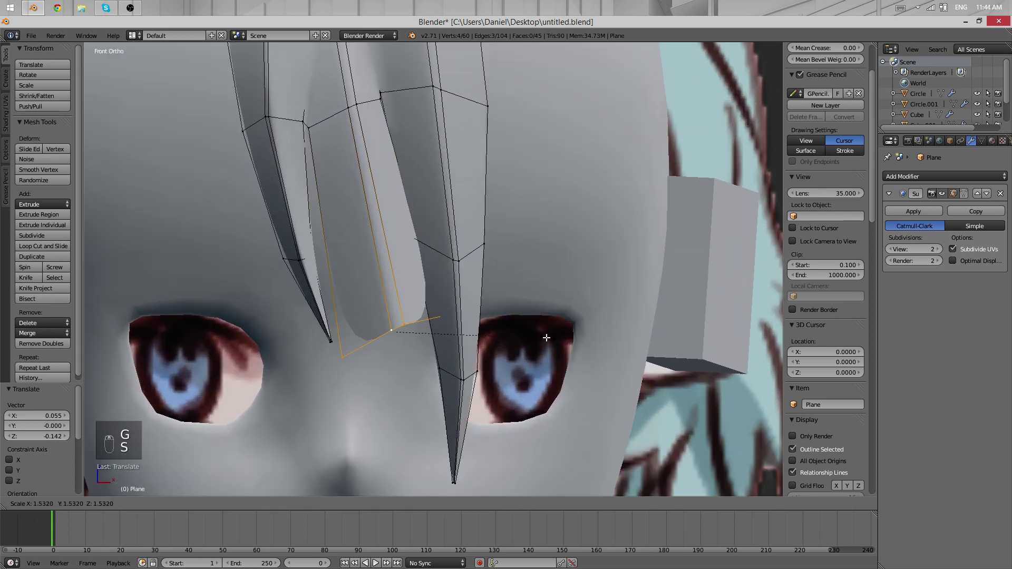
pyautogui.click(546, 337)
pyautogui.press('g')
pyautogui.press('s')
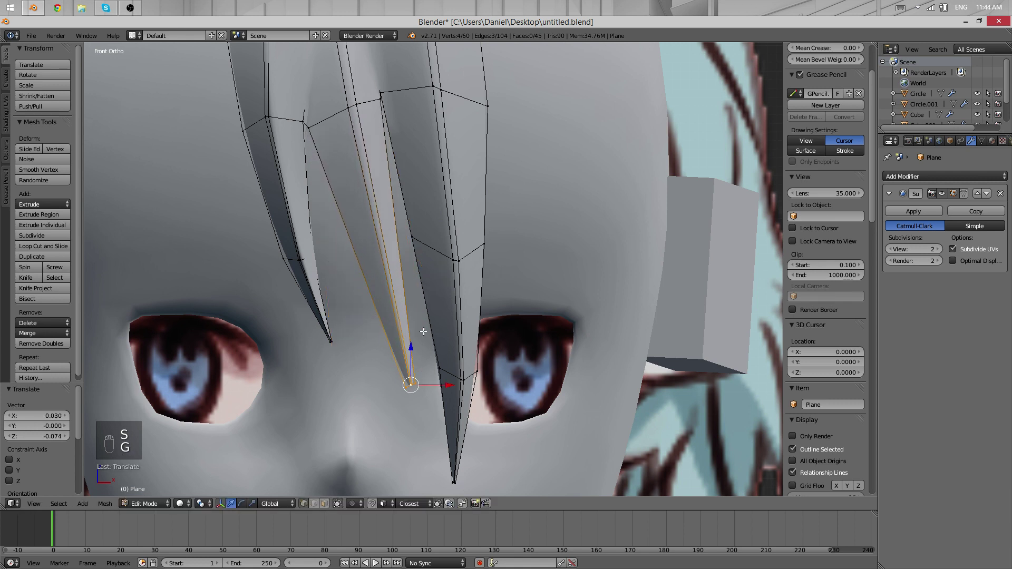
pyautogui.click(419, 373)
# - Move the middle strand's tip about 0.10 along Y towards the face in side view
pyautogui.moveTo(441, 252); pyautogui.dragTo(393, 280, button='middle')
pyautogui.press('g')
pyautogui.moveTo(404, 278); pyautogui.dragTo(422, 275, button='middle')
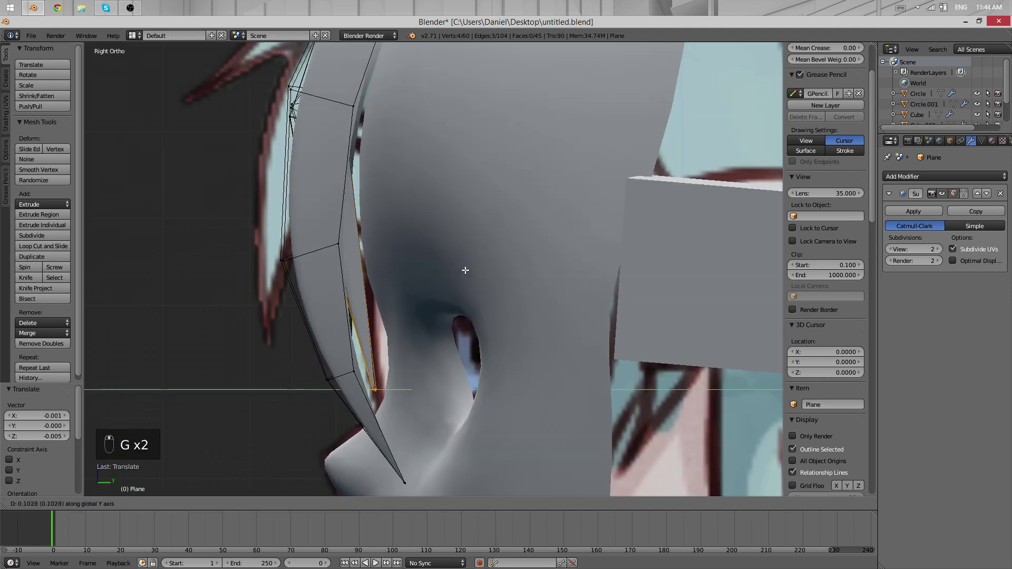
# - Add a loop cut across the lower section of the middle strand and scale it up by 1.537
pyautogui.moveTo(244, 217); pyautogui.dragTo(501, 282, button='middle')
pyautogui.hotkey('ctrl', 'r')
pyautogui.click(447, 240)
pyautogui.rightClick(448, 240)
pyautogui.press('s')
pyautogui.rightClick(561, 281)
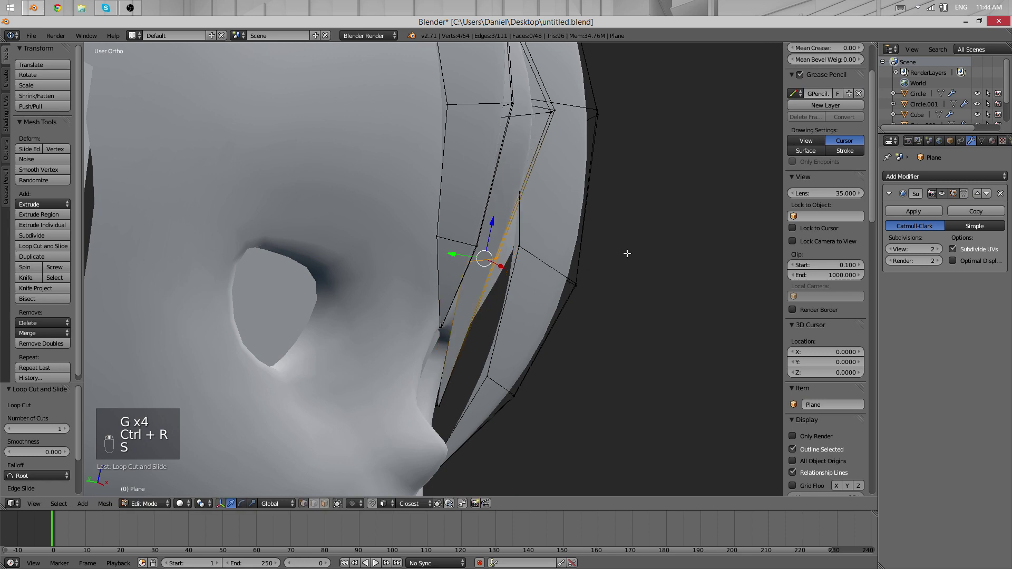
pyautogui.click(705, 249)
# - Move the middle strand's new loop -0.026 along Y and rotate it 13.704° in front view
pyautogui.moveTo(705, 248); pyautogui.dragTo(423, 229, button='middle')
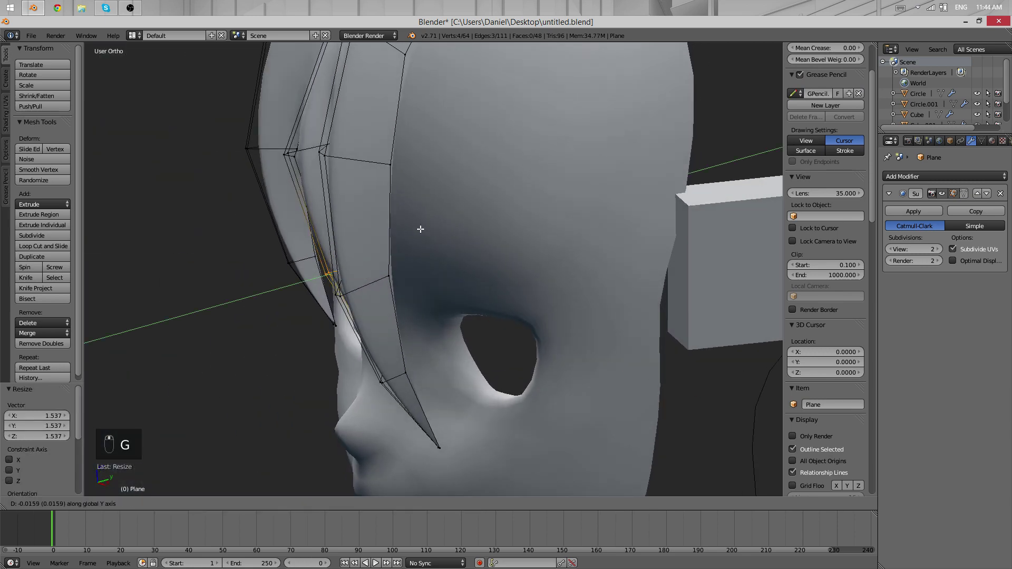
pyautogui.moveTo(287, 314); pyautogui.dragTo(437, 271, button='middle')
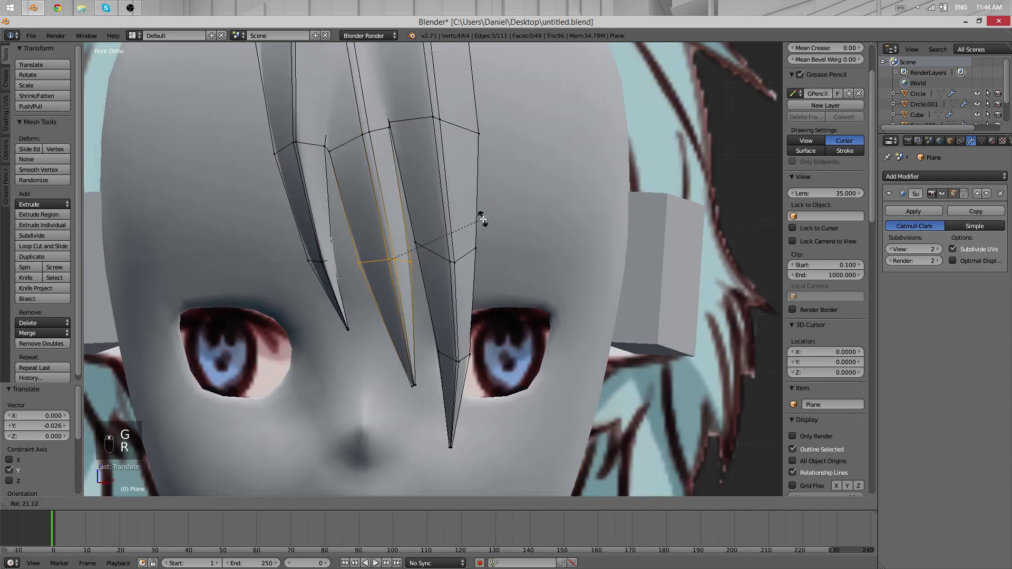
pyautogui.scroll(-4, 480, 205)
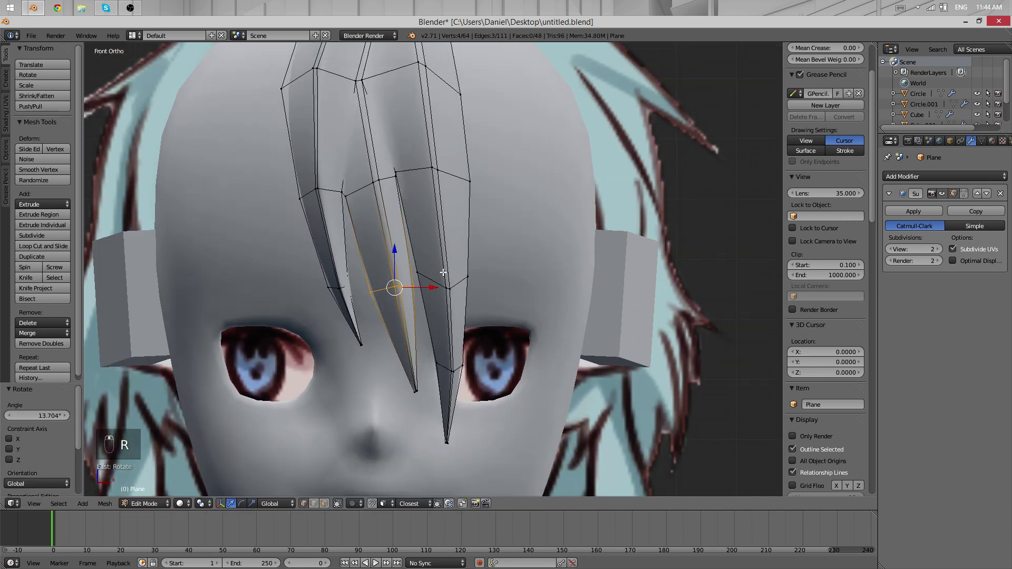
# - Try to shift the middle strand's tip along X against the reference in wireframe
pyautogui.press('z')
pyautogui.press('a')
pyautogui.press('b')
pyautogui.moveTo(401, 407); pyautogui.dragTo(424, 357)
pyautogui.press('g')
pyautogui.middleClick(417, 356)
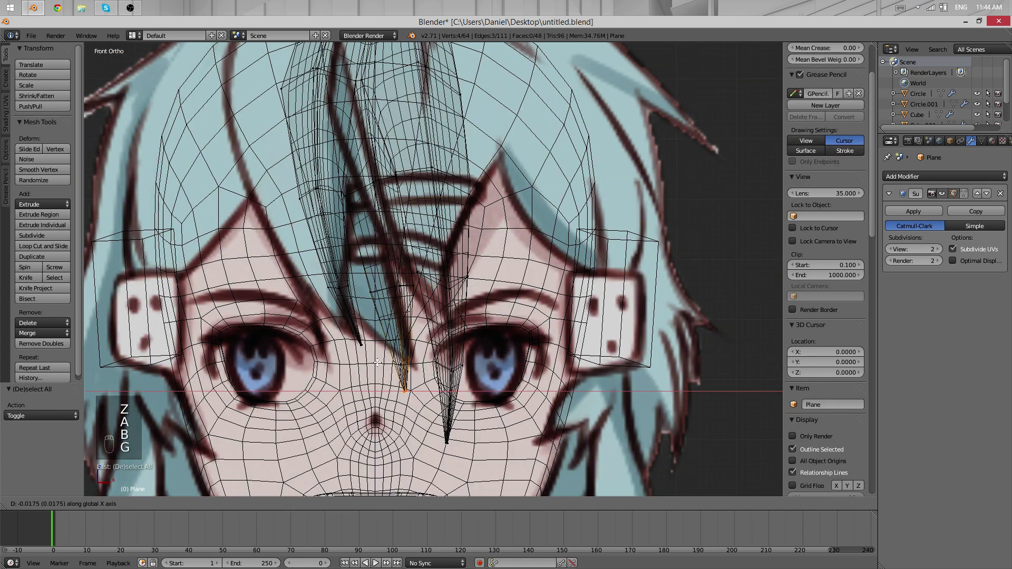
pyautogui.click(413, 356)
pyautogui.press('z')
pyautogui.hotkey('ctrl', 'z')
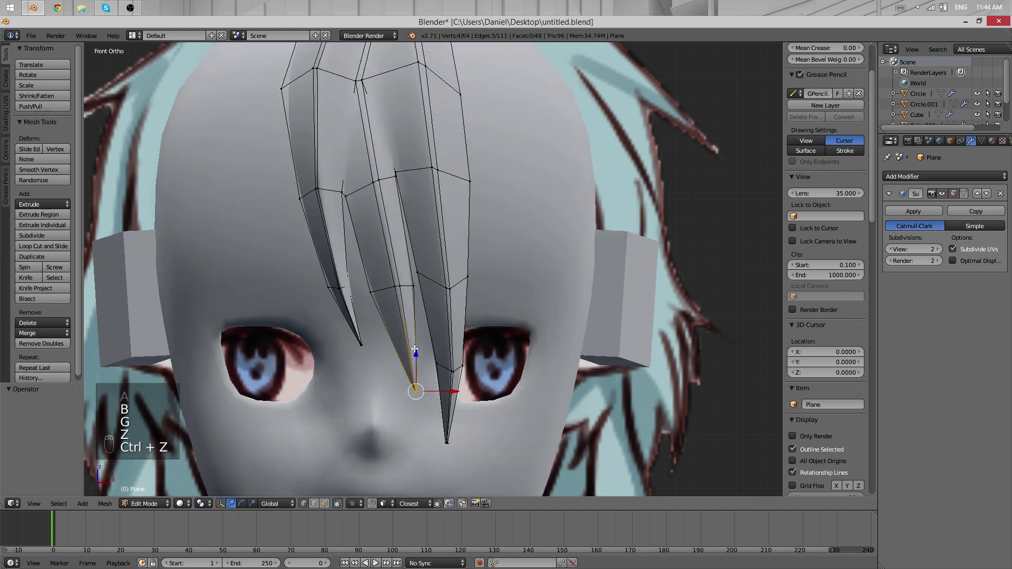
# - Move the middle strand's lower loop -0.004 in X and 0.002 in Z, and compare the fringe with the reference
pyautogui.click(395, 260)
pyautogui.scroll(-4, 469, 256)
pyautogui.moveTo(472, 255); pyautogui.dragTo(537, 197, button='middle')
pyautogui.scroll(-1, 419, 270)
pyautogui.press('z')
pyautogui.press('z')
pyautogui.scroll(-2, 488, 312)
pyautogui.scroll(6, 491, 291)
pyautogui.press('z')
pyautogui.press('z')
pyautogui.scroll(-3, 590, 296)
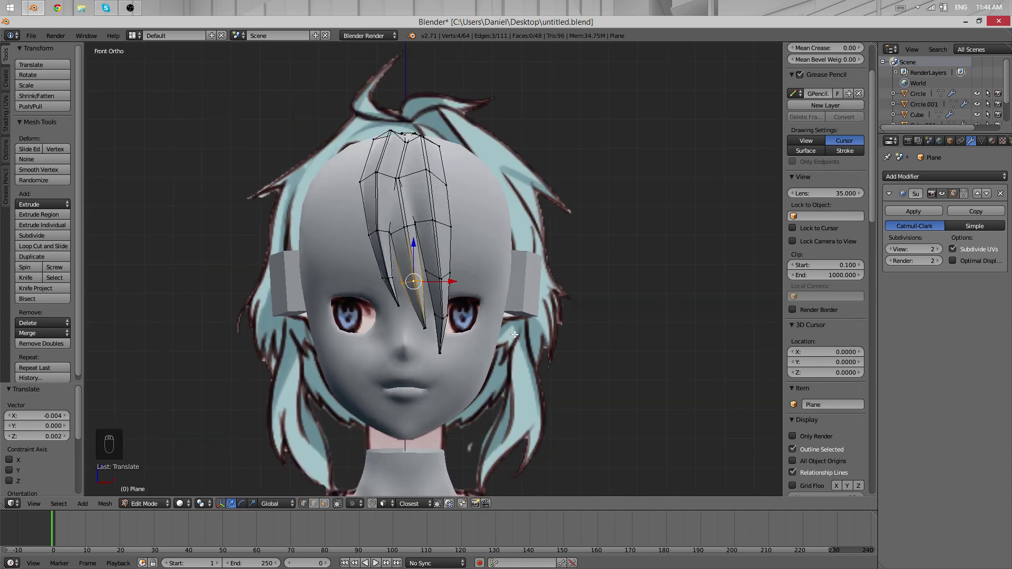
pyautogui.scroll(-2, 510, 237)
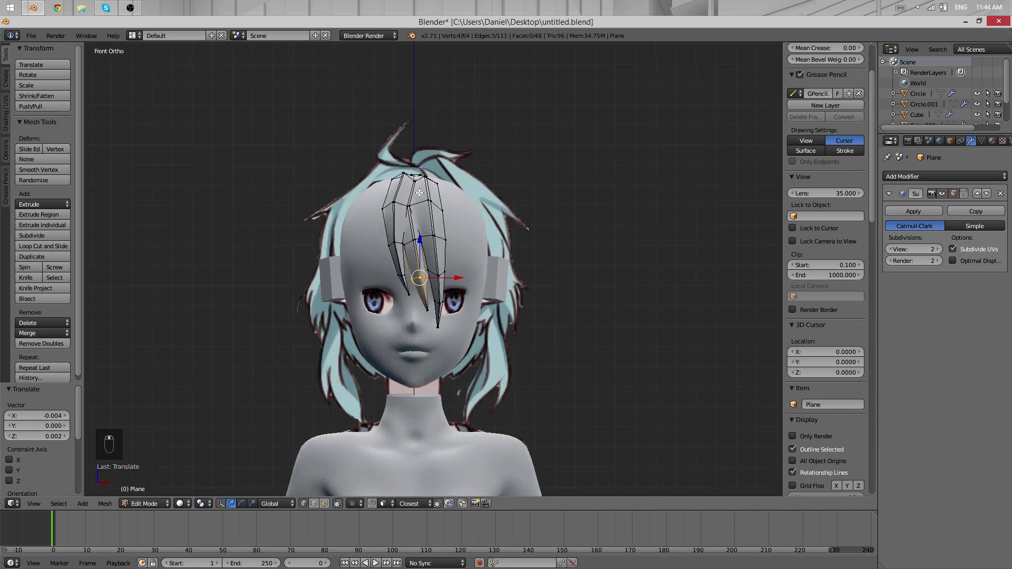
# - Adjust the central ridge vertices in the upper part of the fringe and check the smoothed shape in Object Mode
pyautogui.scroll(5, 400, 187)
pyautogui.keyDown('shift'); pyautogui.moveTo(364, 167); pyautogui.dragTo(412, 265, button='middle'); pyautogui.keyUp('shift')
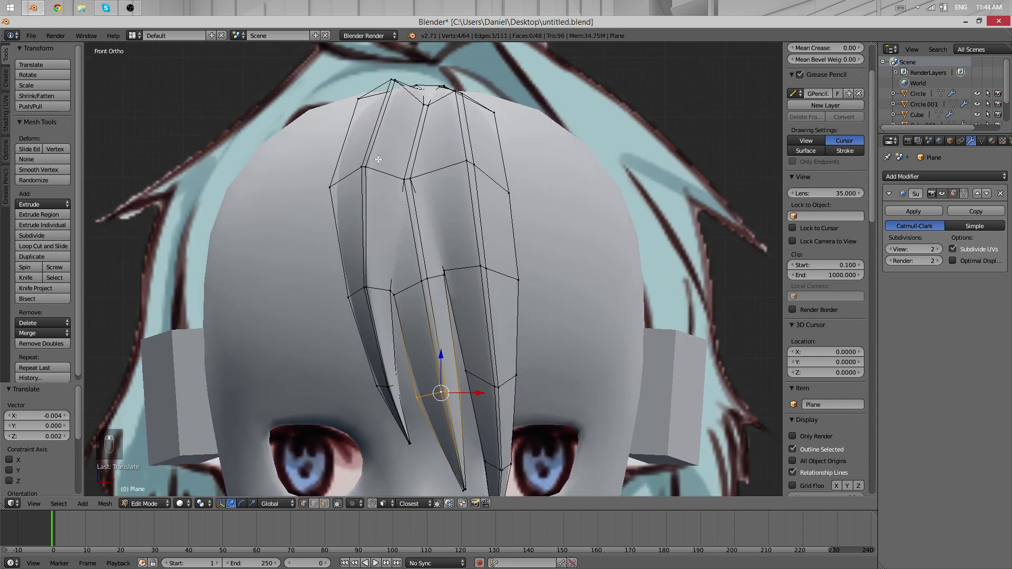
pyautogui.rightClick(407, 179)
pyautogui.press('g')
pyautogui.press('Tab')
pyautogui.scroll(-4, 454, 258)
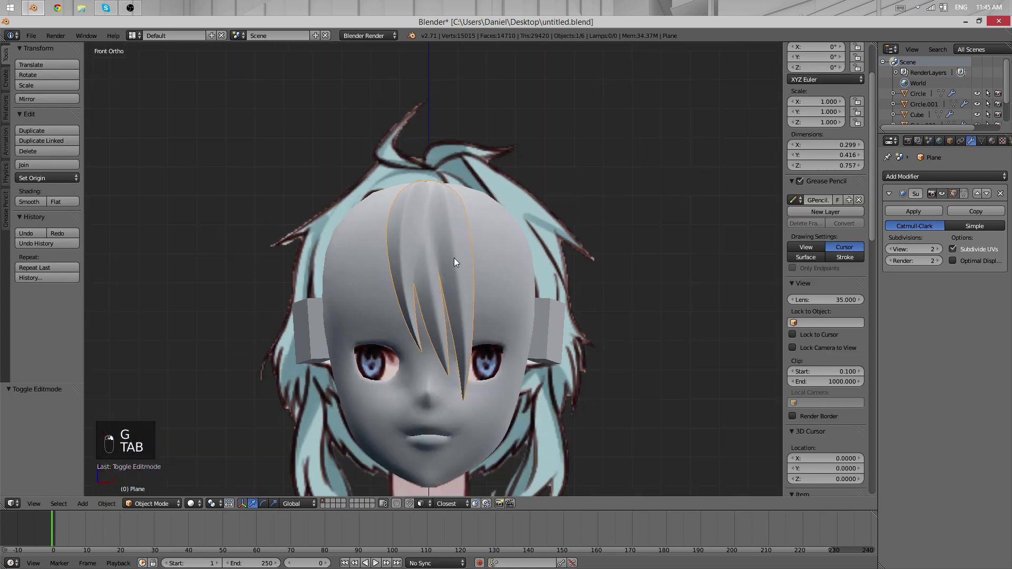
pyautogui.scroll(7, 460, 275)
# - Move the middle strand's lower-loop vertex nearest the short strand by -0.025 in X and 0.014 in Z
pyautogui.press('Tab')
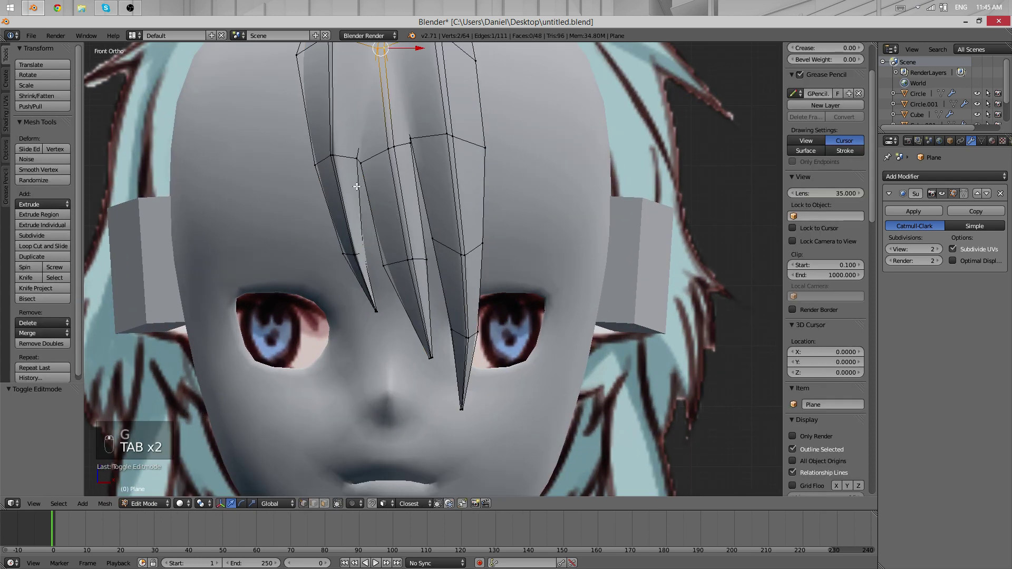
pyautogui.rightClick(389, 262)
pyautogui.press('g')
pyautogui.click(360, 252)
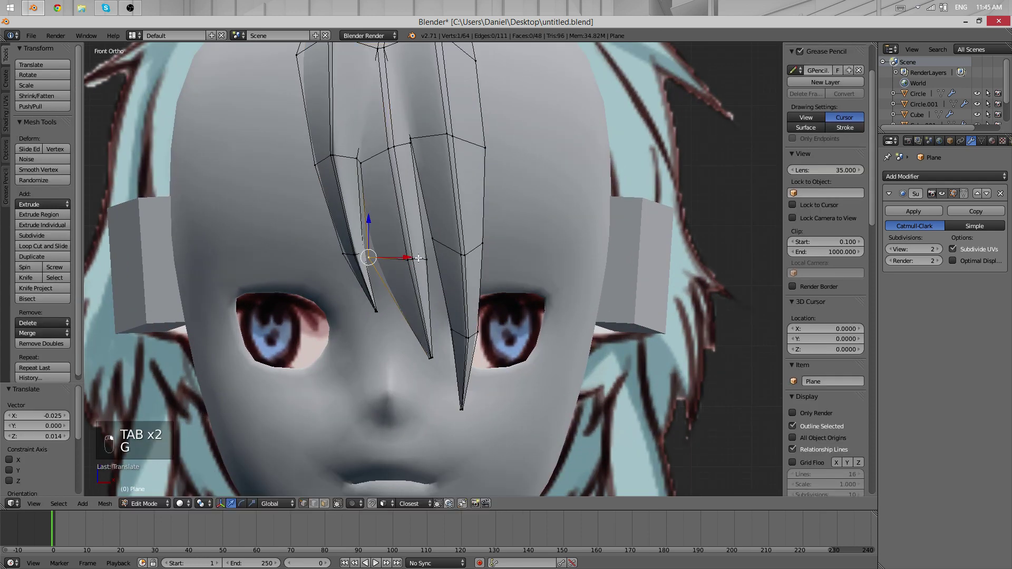
# - Shift the middle strand's ridge vertices on the lower loop and the row above towards the short strand, and check the smoothed shape
pyautogui.keyDown('shift'); pyautogui.rightClick(403, 260); pyautogui.keyUp('shift')
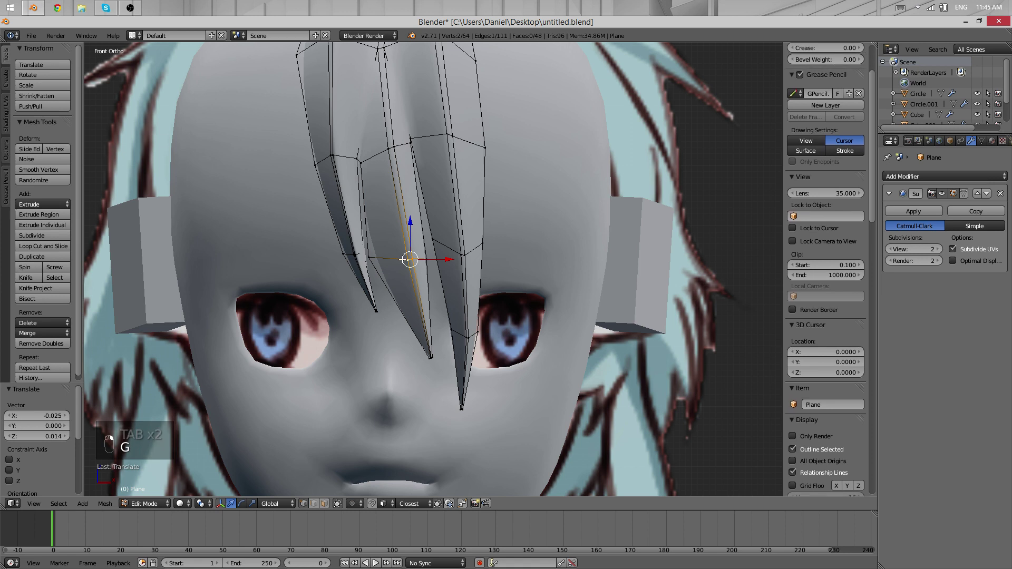
pyautogui.rightClick(395, 148)
pyautogui.press('g')
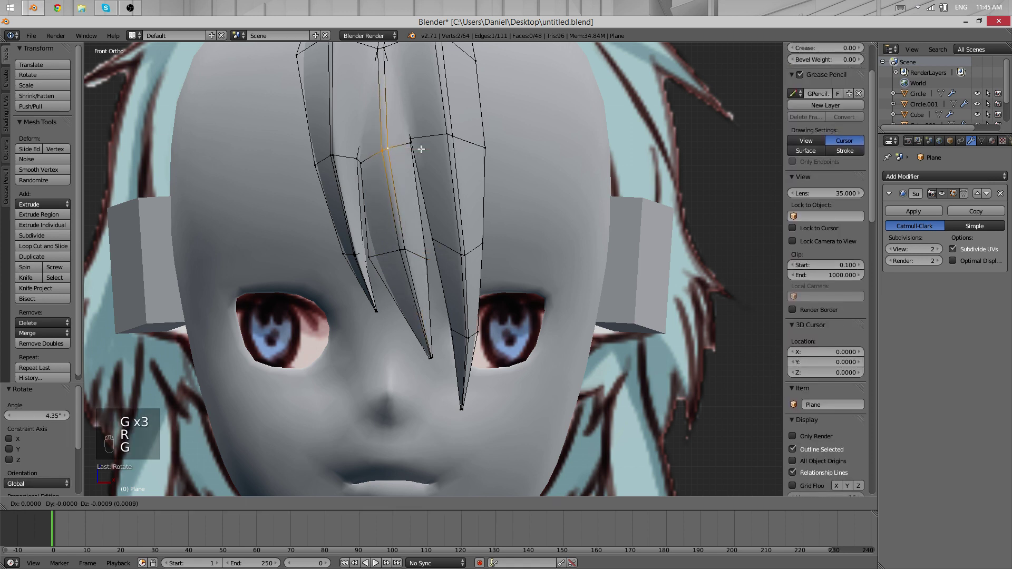
pyautogui.press('g')
pyautogui.click(406, 154)
pyautogui.press('Tab')
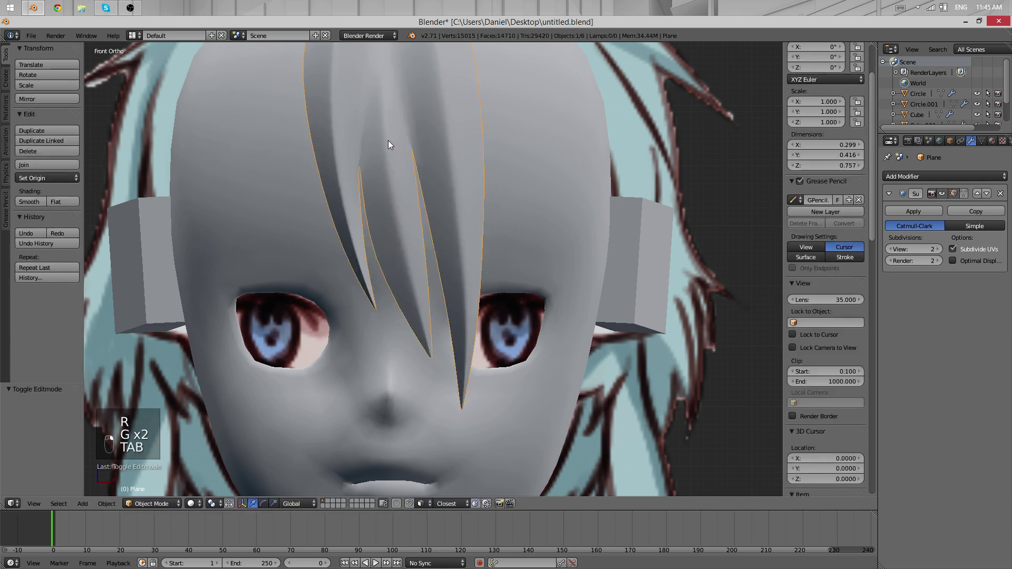
pyautogui.scroll(1, 392, 169)
pyautogui.scroll(-4, 403, 232)
pyautogui.scroll(3, 423, 272)
# - Adjust a side vertex on the middle strand's lower loop and return to Object Mode
pyautogui.press('Tab')
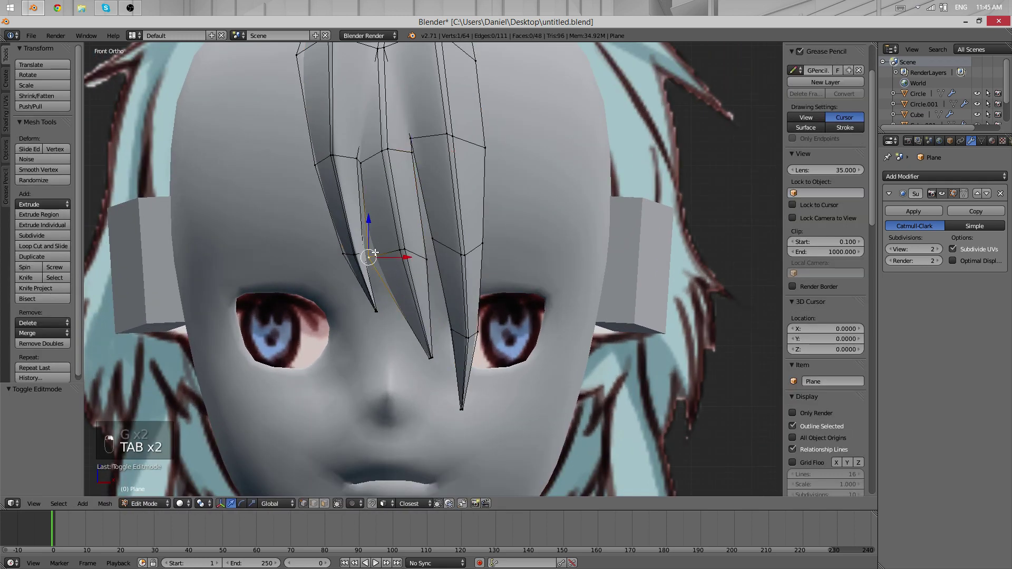
pyautogui.press('g')
pyautogui.press('Tab')
pyautogui.rightClick(424, 258)
pyautogui.press('Tab')
pyautogui.press('Tab')
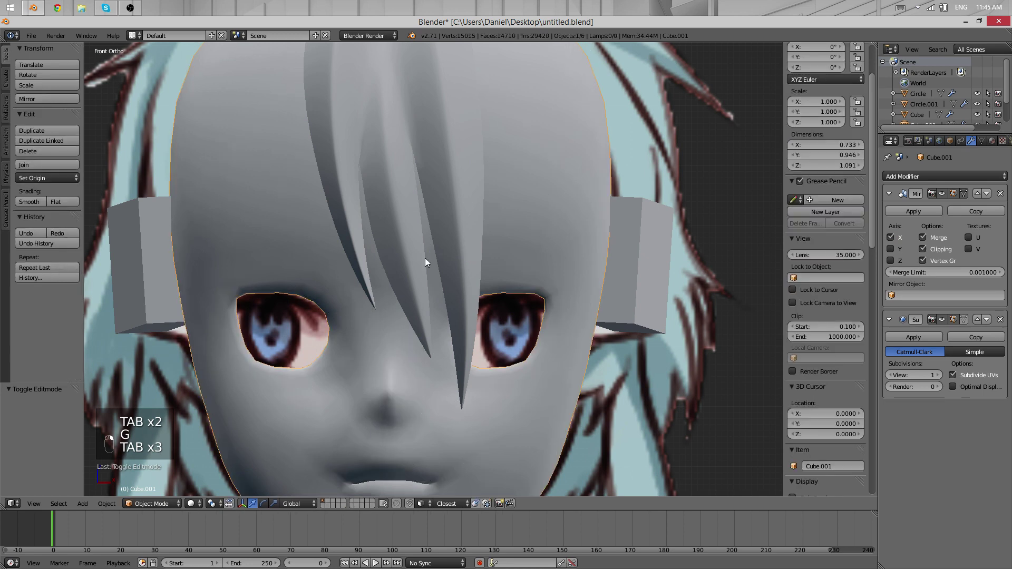
pyautogui.press('Tab')
pyautogui.press('Tab')
pyautogui.press('Tab')
pyautogui.press('Tab')
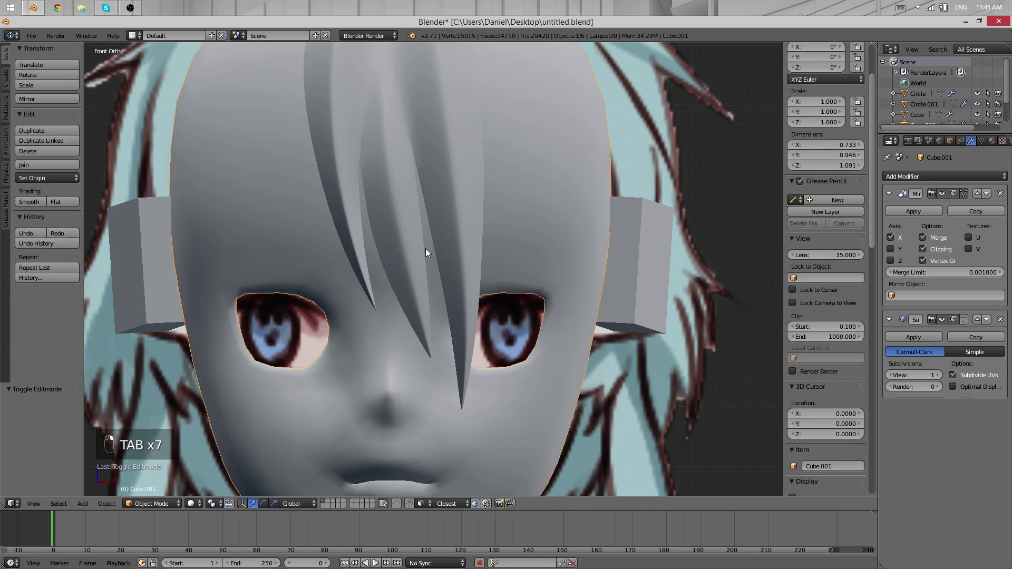
# - Slide the middle strand's lower-loop vertex nearest the long strand along its edge, and recalculate normals for the whole hair mesh
pyautogui.rightClick(483, 183)
pyautogui.moveTo(482, 183); pyautogui.dragTo(414, 260, button='middle')
pyautogui.press('Tab')
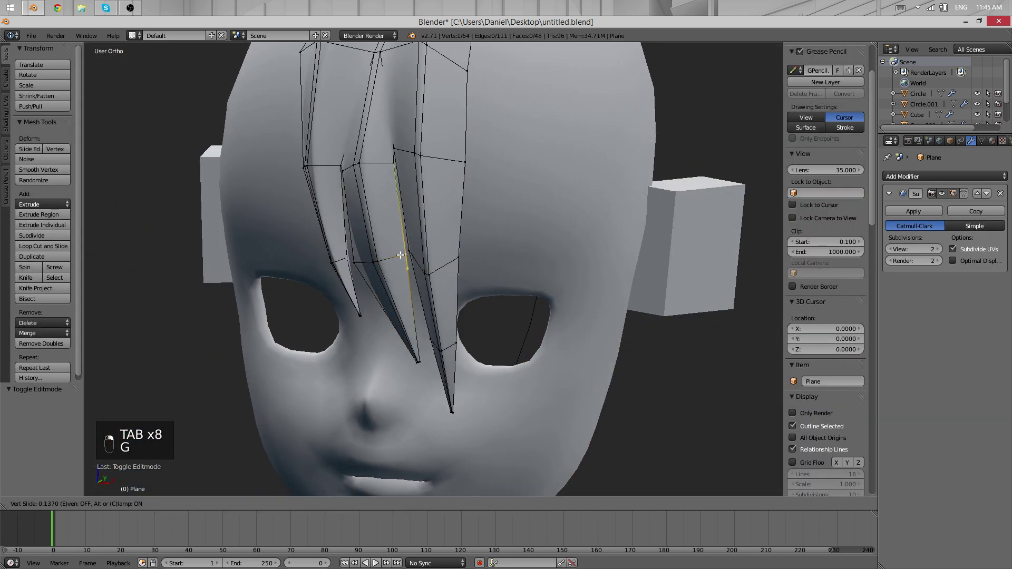
pyautogui.press('a')
pyautogui.press('a')
pyautogui.press('a')
pyautogui.press('Tab')
pyautogui.scroll(-2, 455, 269)
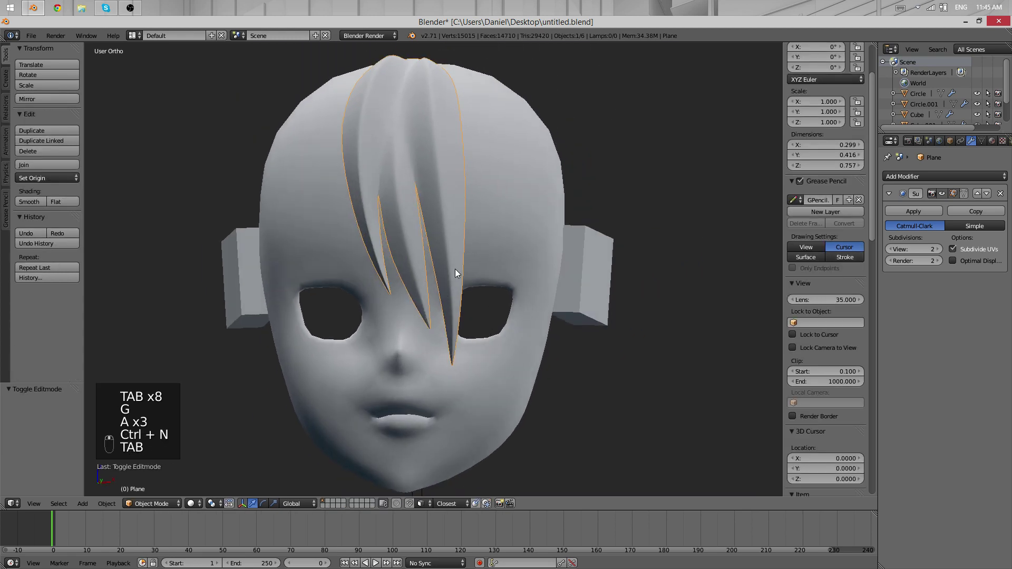
# - Select the short strand's lower loop and tip vertices, move them about 0.007 in X, and rotate them about -3.6°
pyautogui.scroll(6, 375, 193)
pyautogui.press('Tab')
pyautogui.moveTo(402, 185); pyautogui.dragTo(395, 294, button='middle')
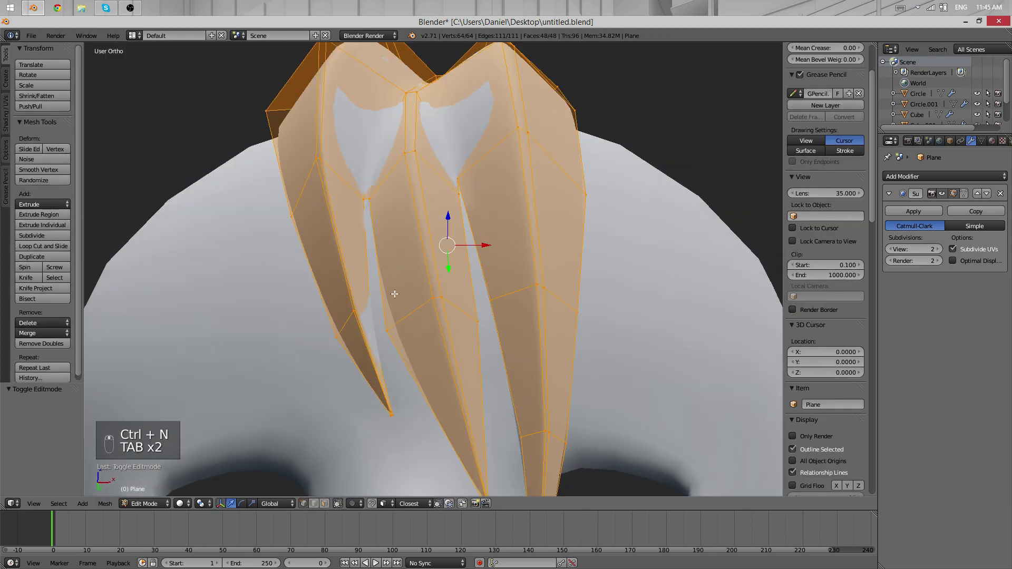
pyautogui.keyDown('alt'); pyautogui.rightClick(342, 320); pyautogui.keyUp('alt')
pyautogui.press('n')
pyautogui.press('n')
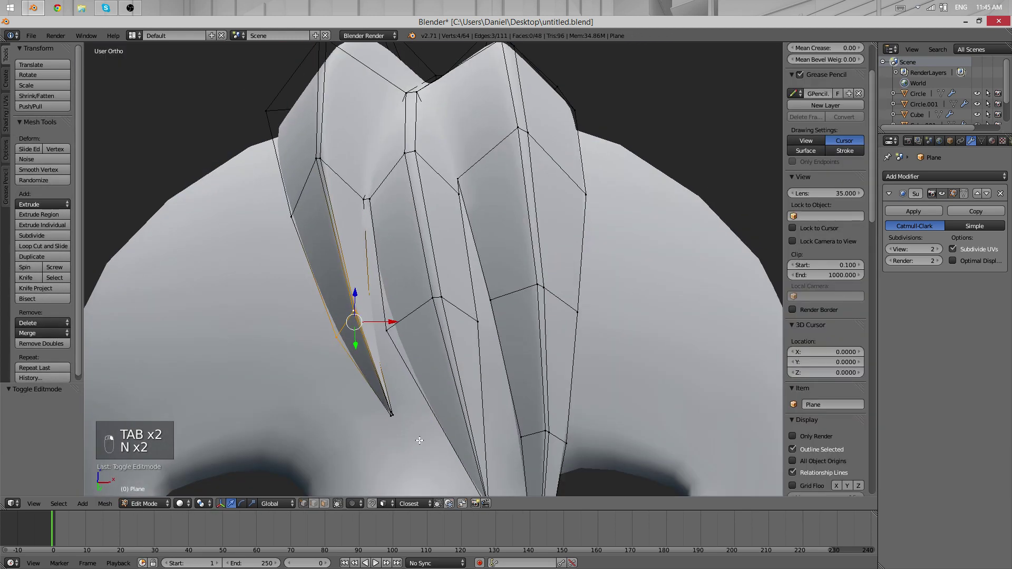
pyautogui.moveTo(423, 226); pyautogui.dragTo(436, 360, button='middle')
pyautogui.press('g')
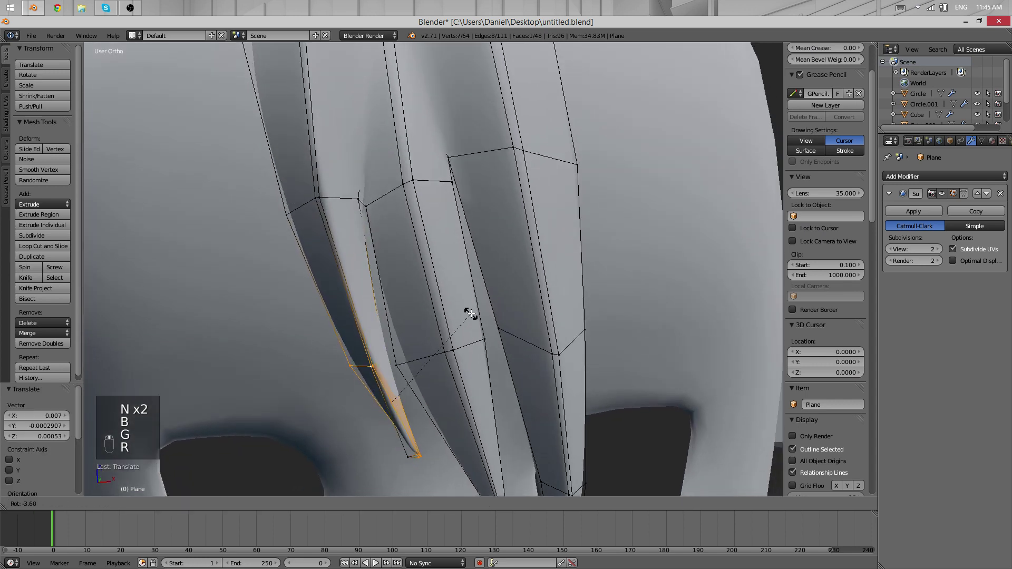
pyautogui.click(470, 314)
# - Examine the smoothed fringe strands from several angles in Object Mode and Edit Mode
pyautogui.press('Tab')
pyautogui.scroll(-6, 559, 352)
pyautogui.moveTo(584, 375); pyautogui.dragTo(492, 354, button='middle')
pyautogui.moveTo(422, 337); pyautogui.dragTo(443, 268, button='middle')
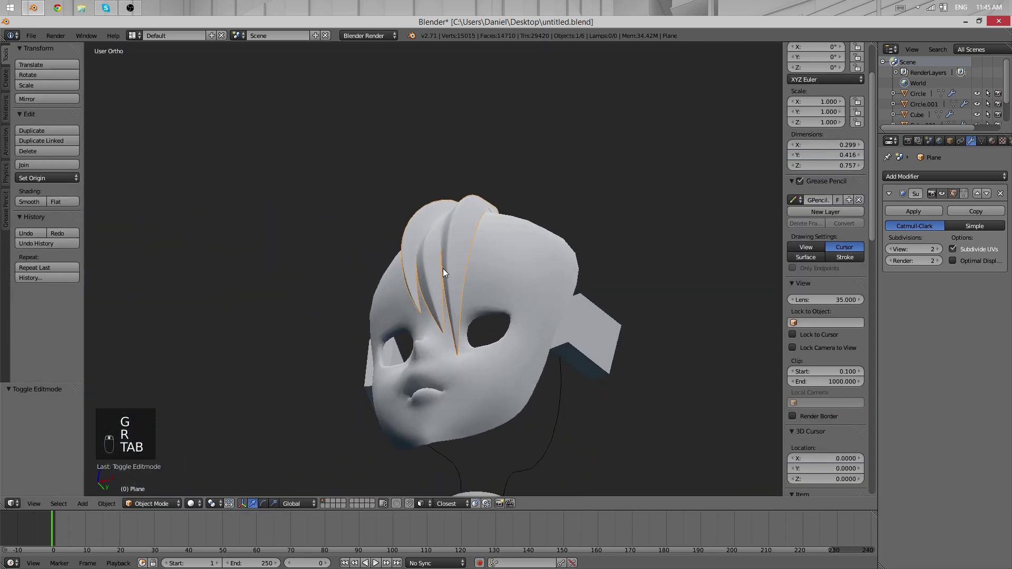
pyautogui.scroll(2, 438, 258)
pyautogui.press('Tab')
pyautogui.scroll(5, 398, 370)
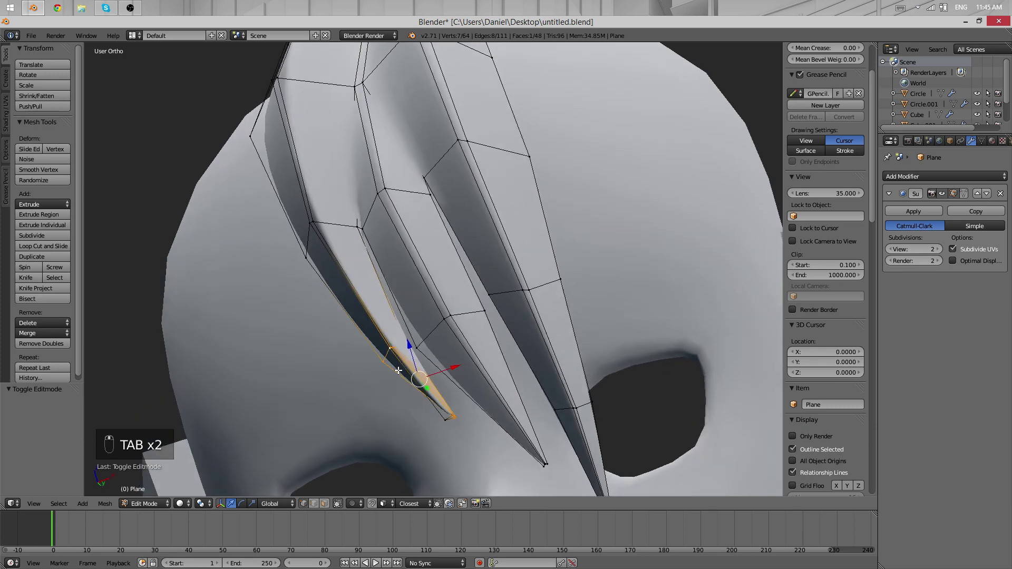
pyautogui.moveTo(398, 371); pyautogui.dragTo(411, 305, button='middle')
pyautogui.press('Tab')
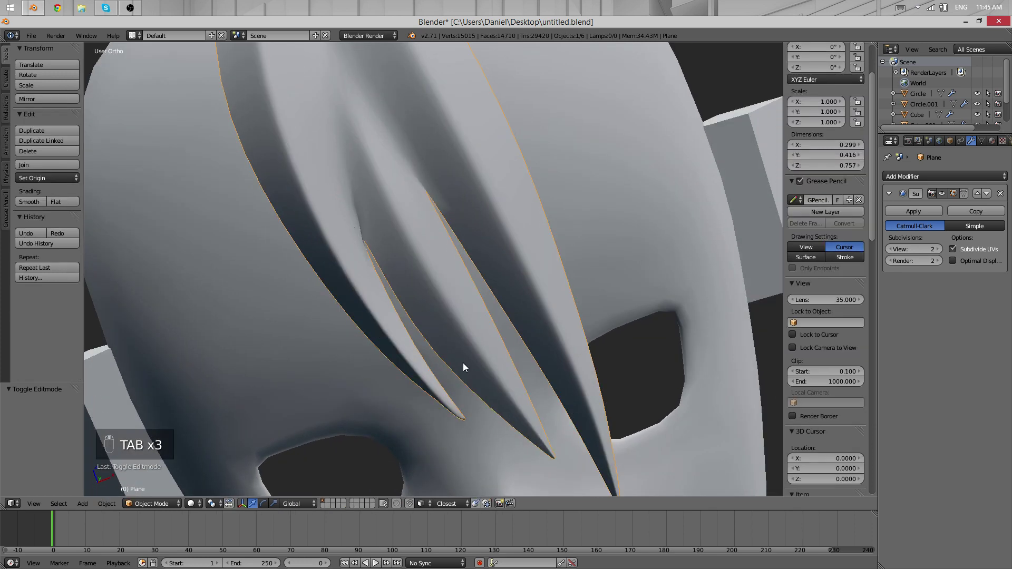
# - Select the two vertices at the split between the short and middle strands and scale them to about 0.564
pyautogui.scroll(-5, 361, 220)
pyautogui.scroll(5, 331, 209)
pyautogui.press('Tab')
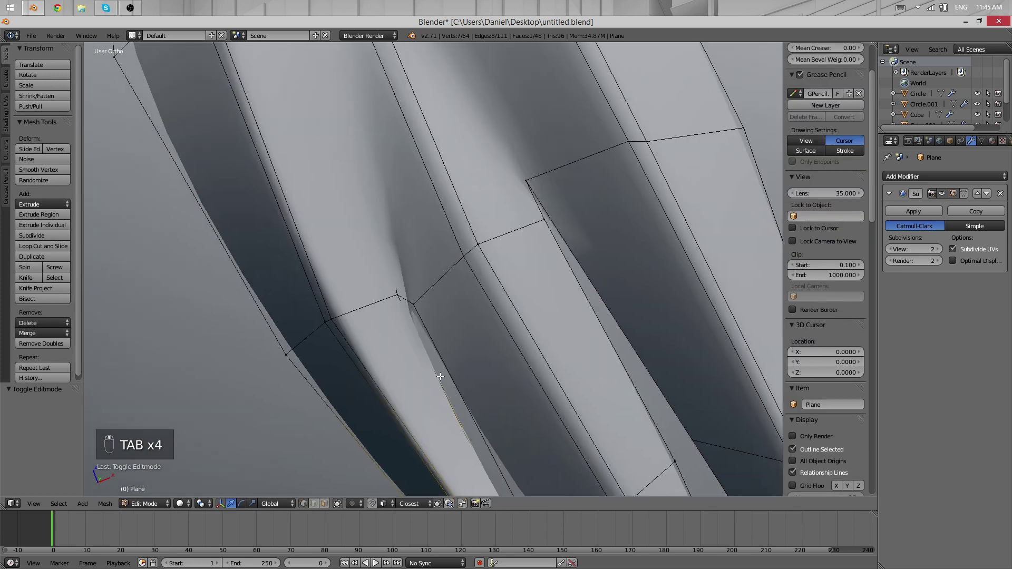
pyautogui.scroll(2, 406, 294)
pyautogui.keyDown('shift'); pyautogui.rightClick(420, 293); pyautogui.keyUp('shift')
pyautogui.press('r')
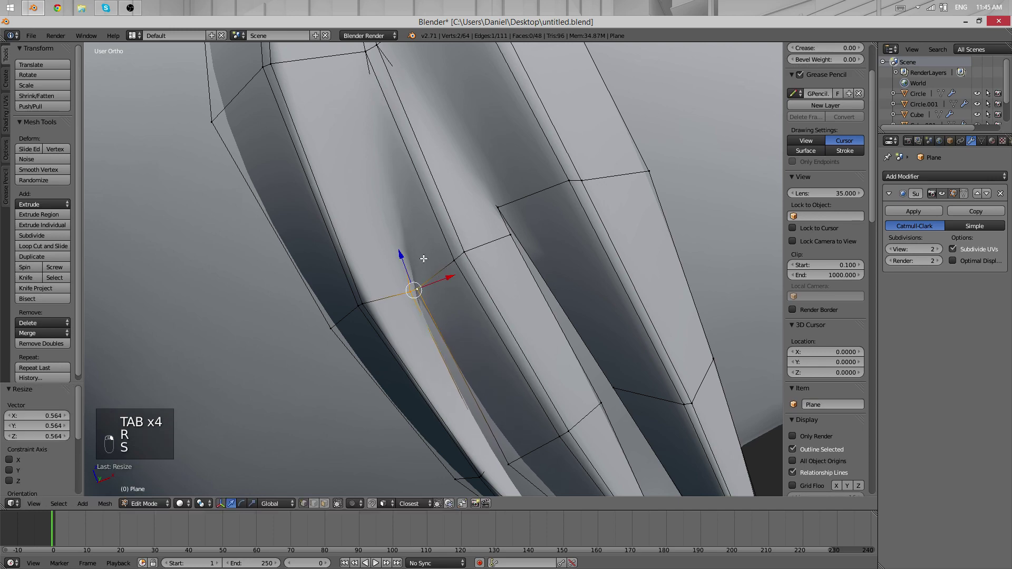
pyautogui.press('Tab')
# - Examine the split between the short and middle strands in wireframe, including with the whole hair mesh selected
pyautogui.press('z')
pyautogui.scroll(-6, 580, 301)
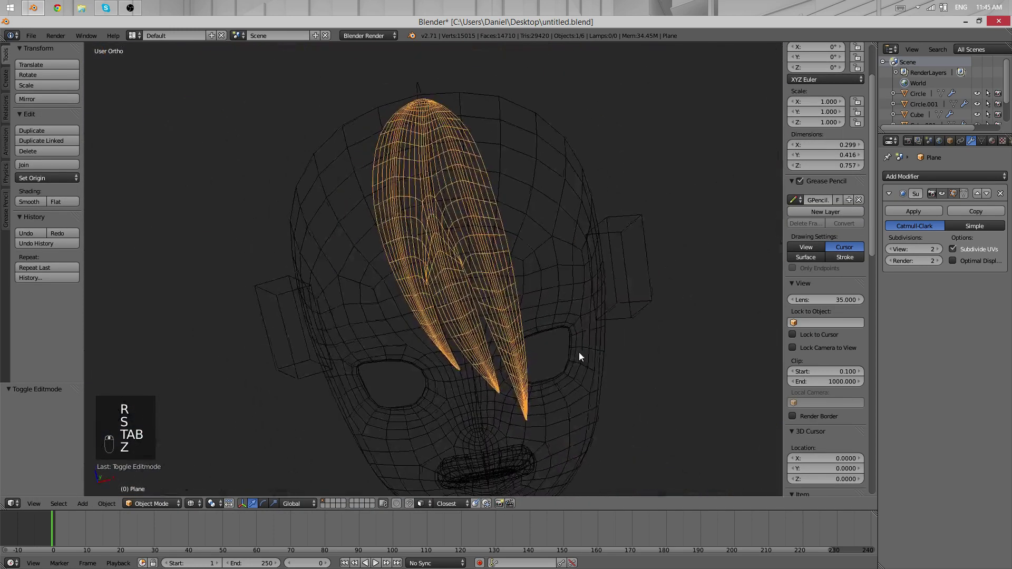
pyautogui.scroll(6, 506, 264)
pyautogui.press('z')
pyautogui.press('Tab')
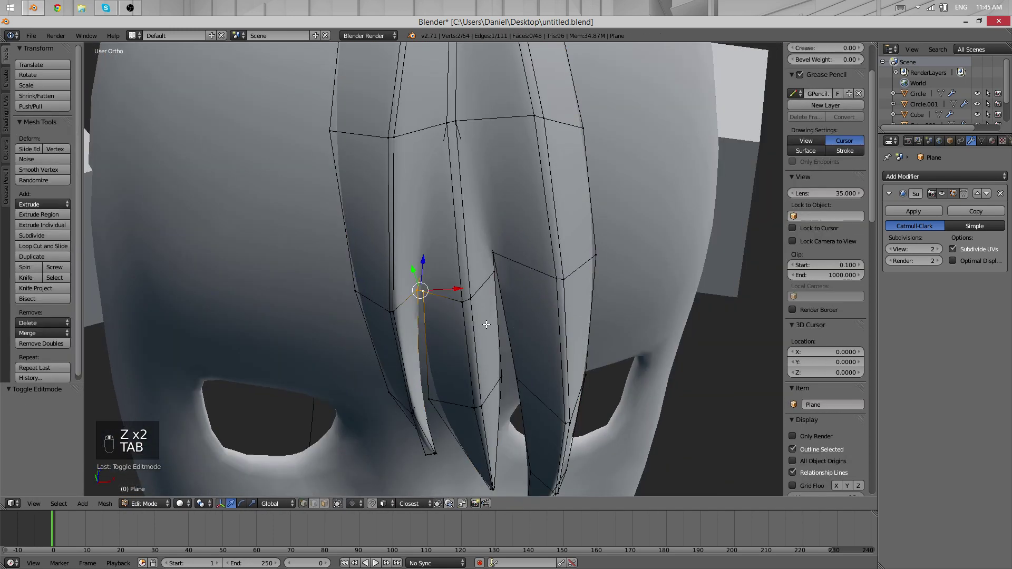
pyautogui.press('z')
pyautogui.press('a')
pyautogui.press('a')
pyautogui.press('a')
pyautogui.moveTo(472, 323); pyautogui.dragTo(410, 251, button='middle')
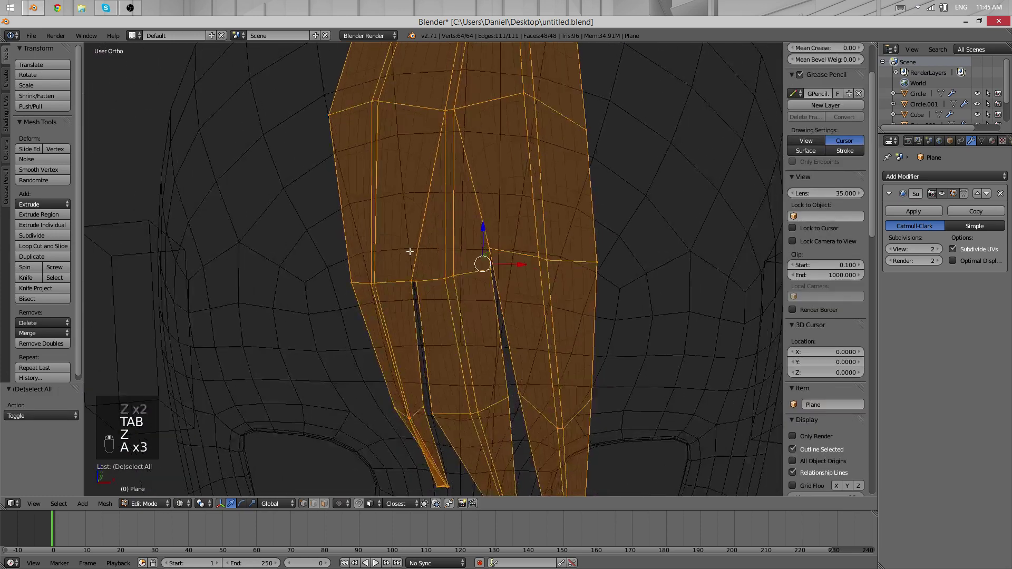
pyautogui.scroll(6, 410, 252)
pyautogui.press('t')
pyautogui.press('t')
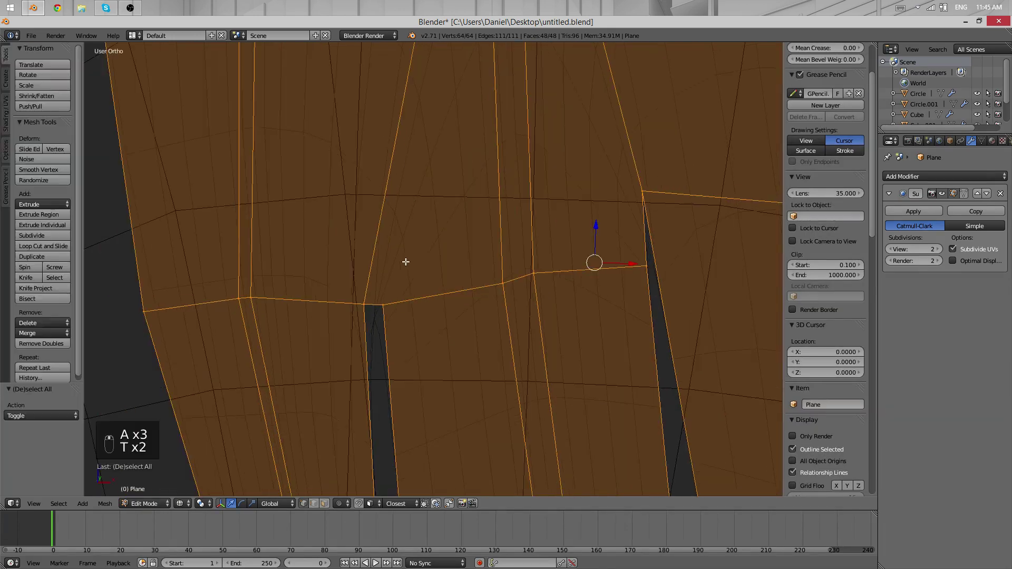
# - Move the middle strand's vertex at the split beside the short strand about -0.046 in Z
pyautogui.press('z')
pyautogui.rightClick(396, 315)
pyautogui.press('g')
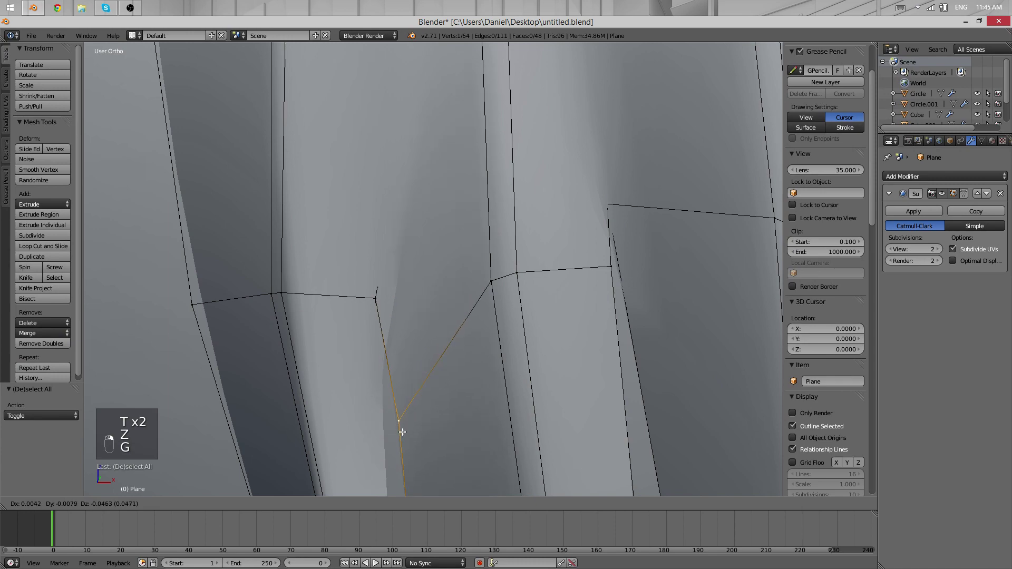
pyautogui.press('Tab')
pyautogui.press('Tab')
# - Examine the subdivided topology around the strand splits in wireframe, close up and from different angles
pyautogui.press('z')
pyautogui.press('Tab')
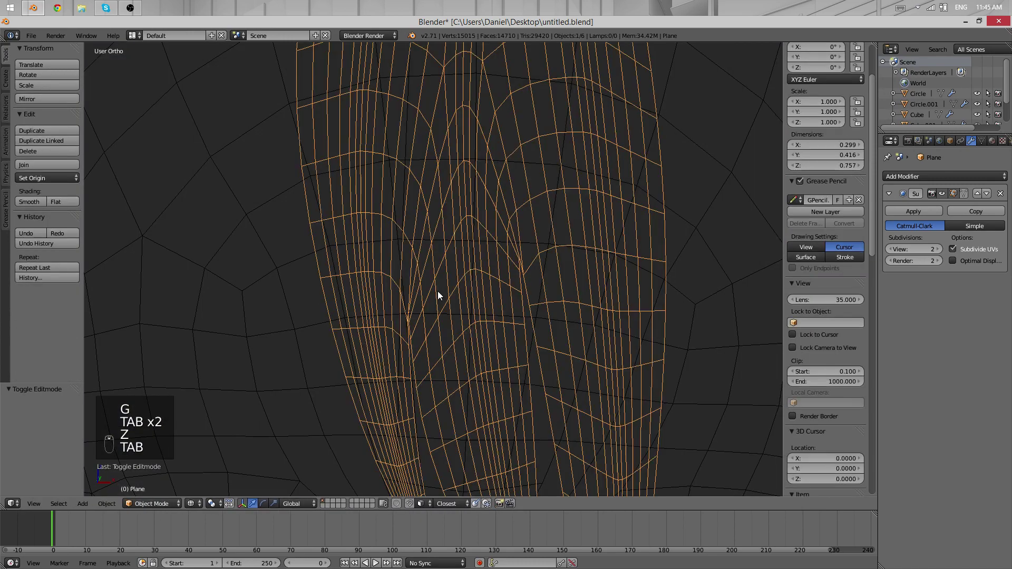
pyautogui.scroll(8, 397, 301)
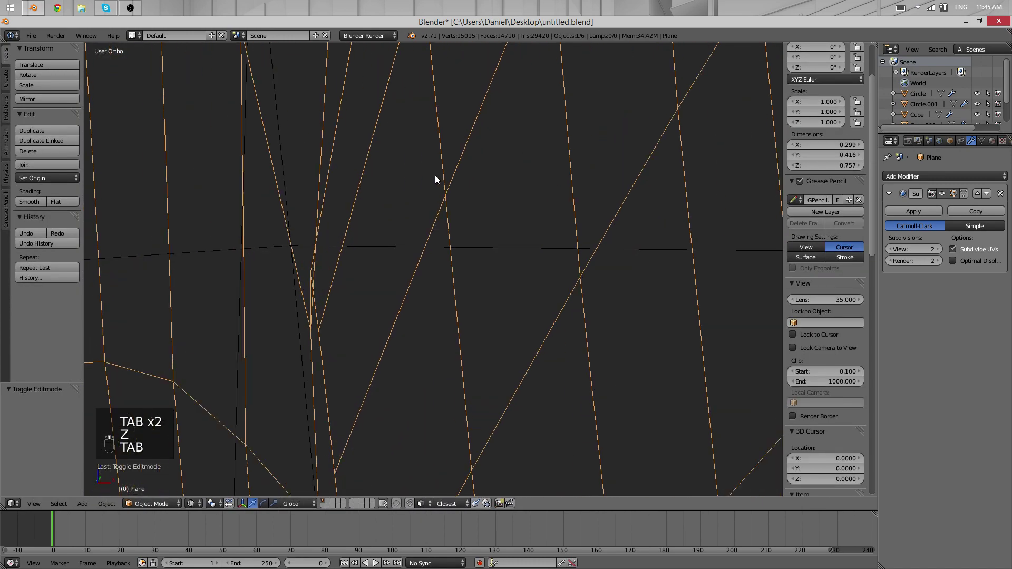
pyautogui.scroll(-6, 508, 176)
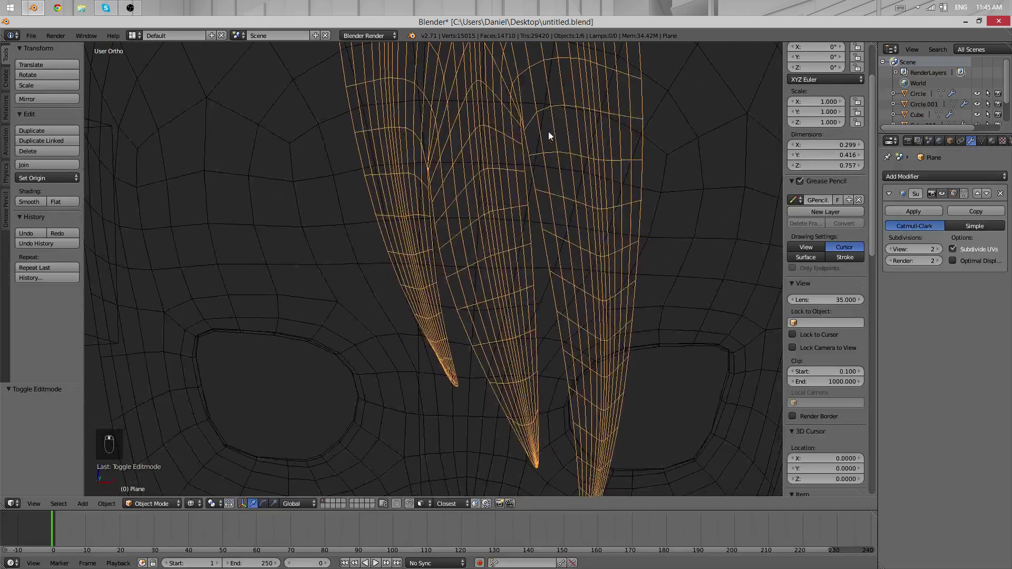
pyautogui.scroll(4, 528, 121)
pyautogui.scroll(2, 476, 147)
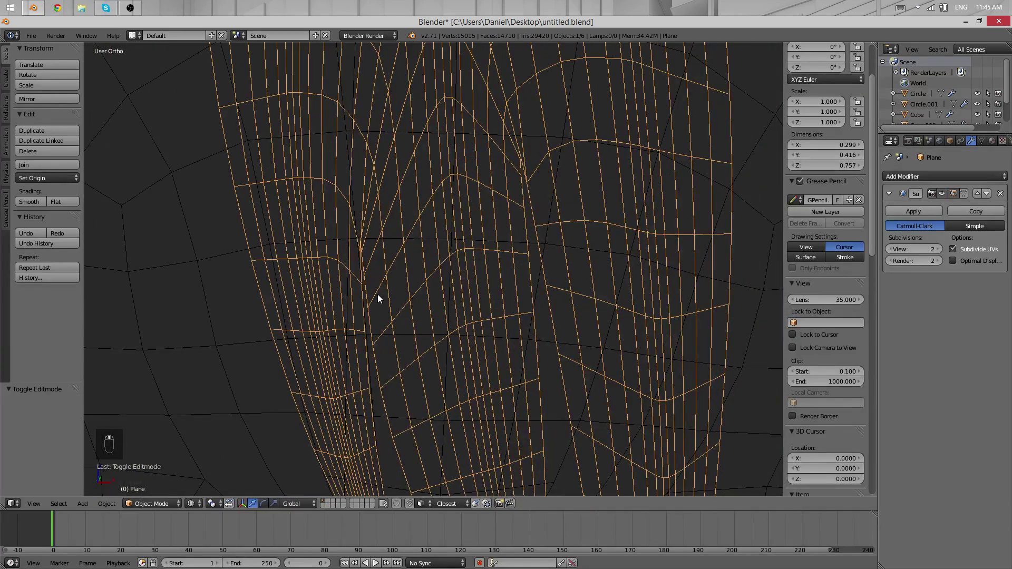
pyautogui.moveTo(377, 247); pyautogui.dragTo(366, 201, button='middle')
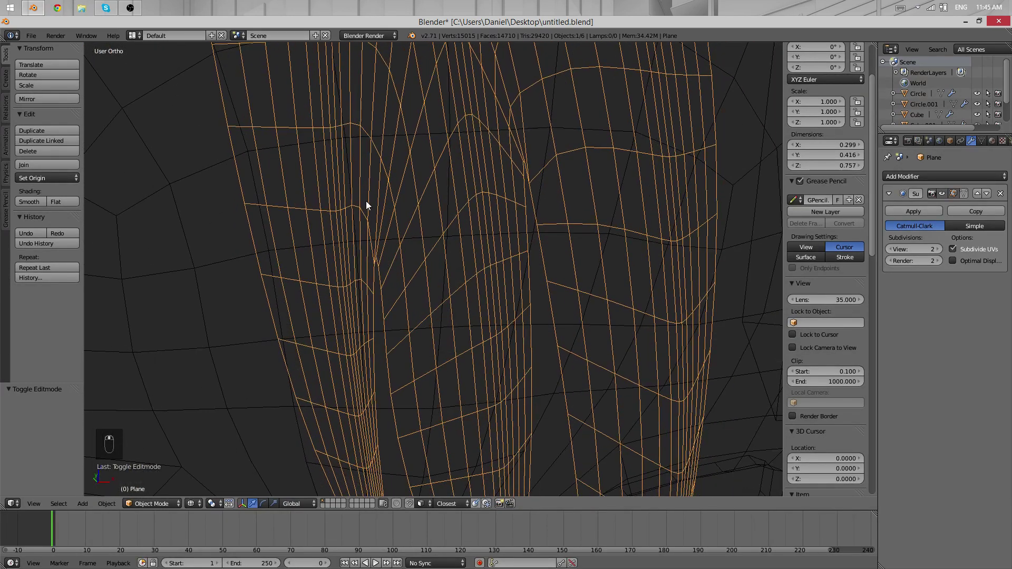
pyautogui.moveTo(391, 232); pyautogui.dragTo(369, 204, button='middle')
pyautogui.press('z')
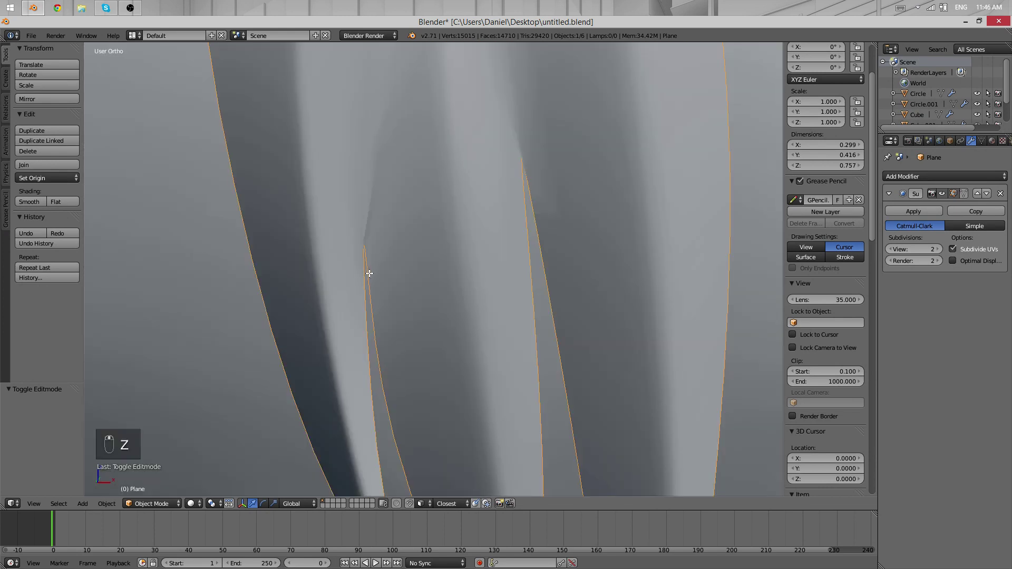
# - Move the middle strand's split vertex about 0.024 in Y, fine-tune its position, and return to Object Mode
pyautogui.press('Tab')
pyautogui.scroll(-3, 425, 113)
pyautogui.press('g')
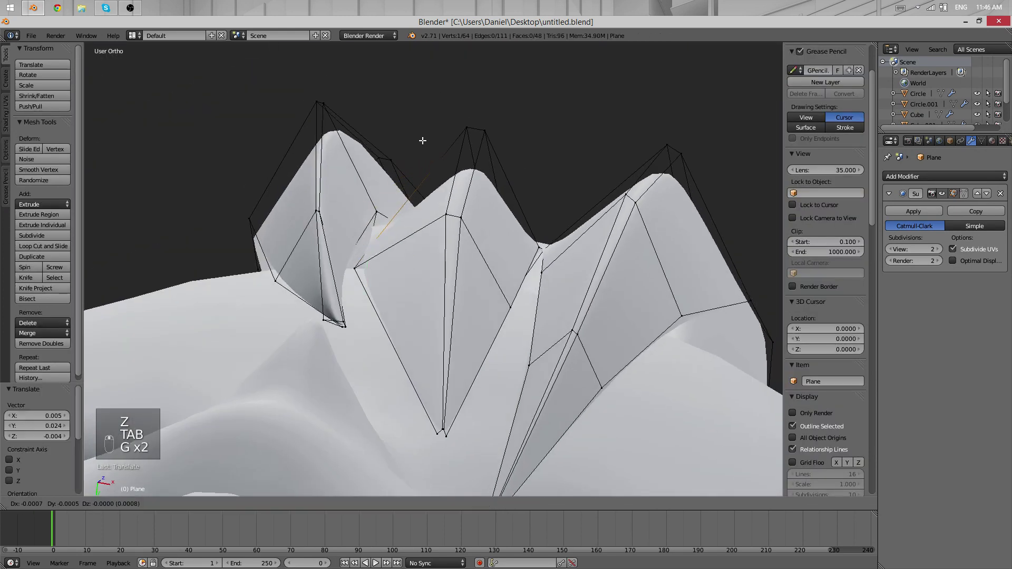
pyautogui.click(415, 127)
pyautogui.press('Tab')
pyautogui.moveTo(415, 127); pyautogui.dragTo(372, 356, button='middle')
pyautogui.scroll(-4, 371, 316)
pyautogui.scroll(2, 369, 288)
pyautogui.moveTo(369, 288); pyautogui.dragTo(419, 239, button='middle')
pyautogui.scroll(3, 419, 239)
pyautogui.scroll(-5, 419, 235)
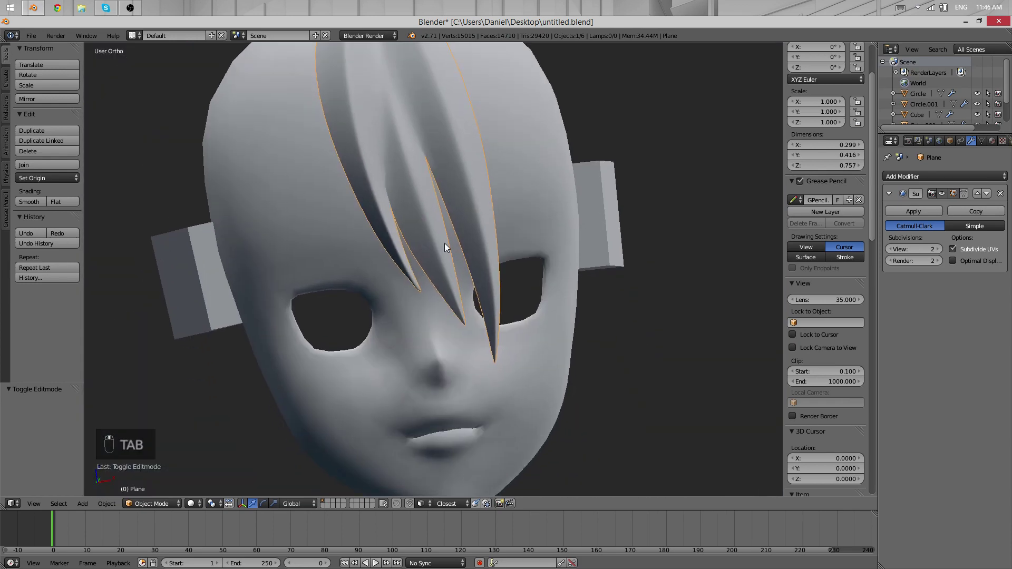
# - Move the stray outer vertex at the short strand's tip about 0.009 in X and 0.003 in Z
pyautogui.scroll(5, 422, 220)
pyautogui.press('Tab')
pyautogui.moveTo(387, 316); pyautogui.dragTo(385, 264, button='middle')
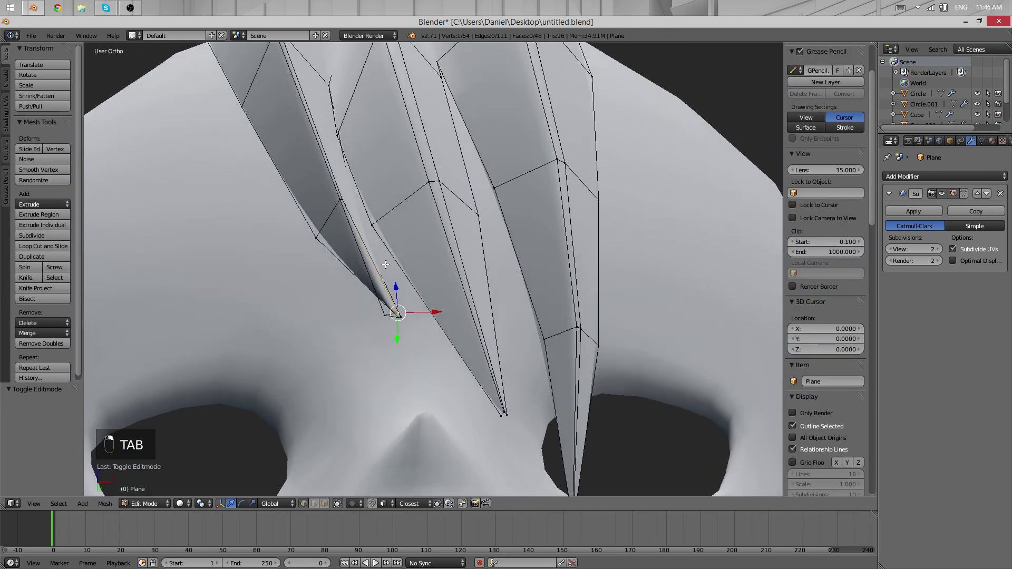
pyautogui.scroll(3, 388, 328)
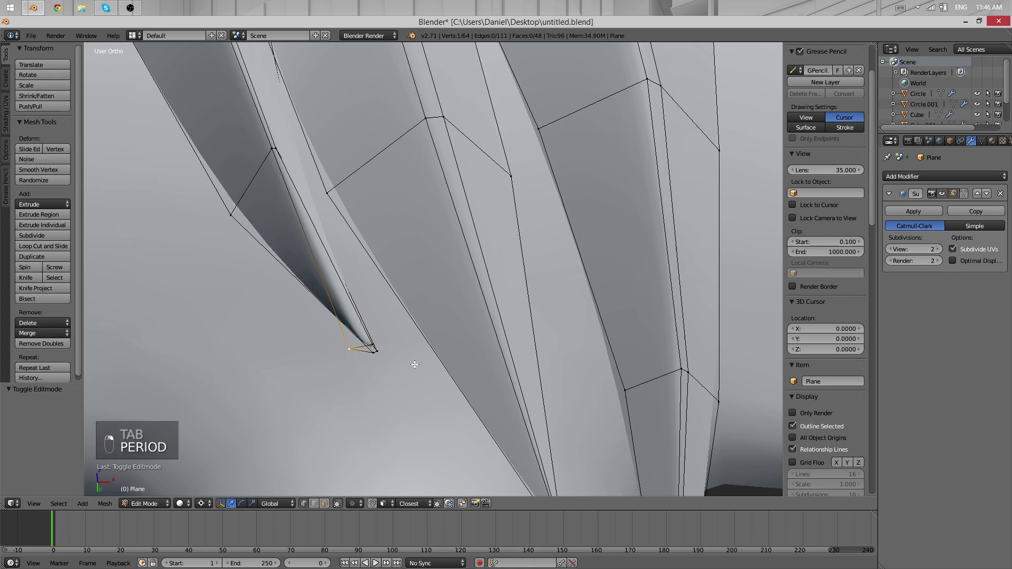
pyautogui.scroll(6, 454, 281)
pyautogui.keyDown('shift'); pyautogui.moveTo(382, 330); pyautogui.dragTo(396, 234, button='middle'); pyautogui.keyUp('shift')
pyautogui.press('g')
# - Nudge another of the short strand's tip vertices slightly to tighten the point
pyautogui.keyDown('ctrl'); pyautogui.rightClick(523, 287); pyautogui.keyUp('ctrl')
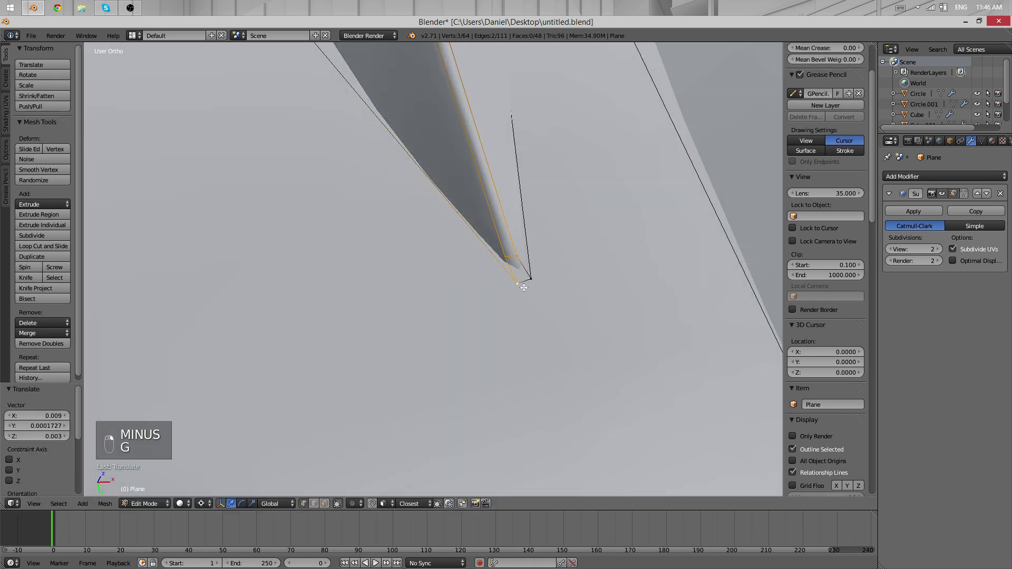
pyautogui.moveTo(418, 282); pyautogui.dragTo(468, 248, button='middle')
pyautogui.rightClick(481, 221)
pyautogui.press('g')
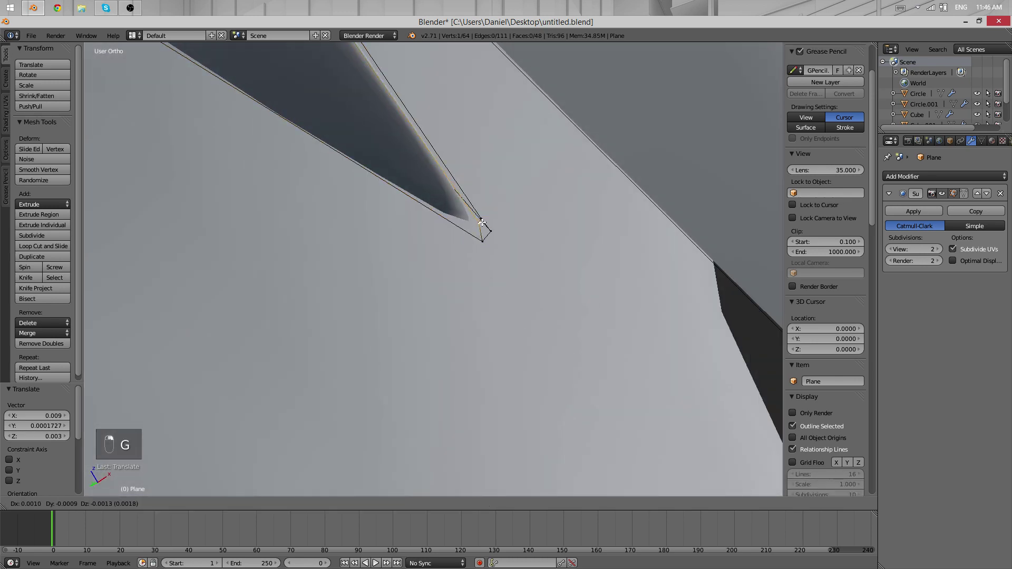
# - Select the short strand's four tip vertices and move them about 0.005 in X, -0.002 in Y and 0.002 in Z
pyautogui.keyDown('shift'); pyautogui.rightClick(492, 233); pyautogui.keyUp('shift')
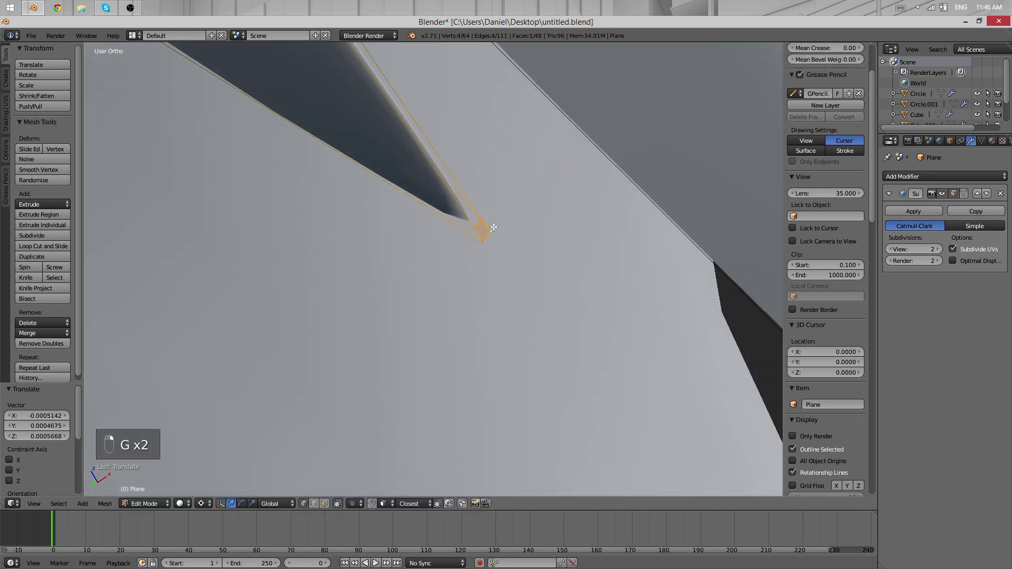
pyautogui.moveTo(493, 226); pyautogui.dragTo(423, 301, button='middle')
pyautogui.press('z')
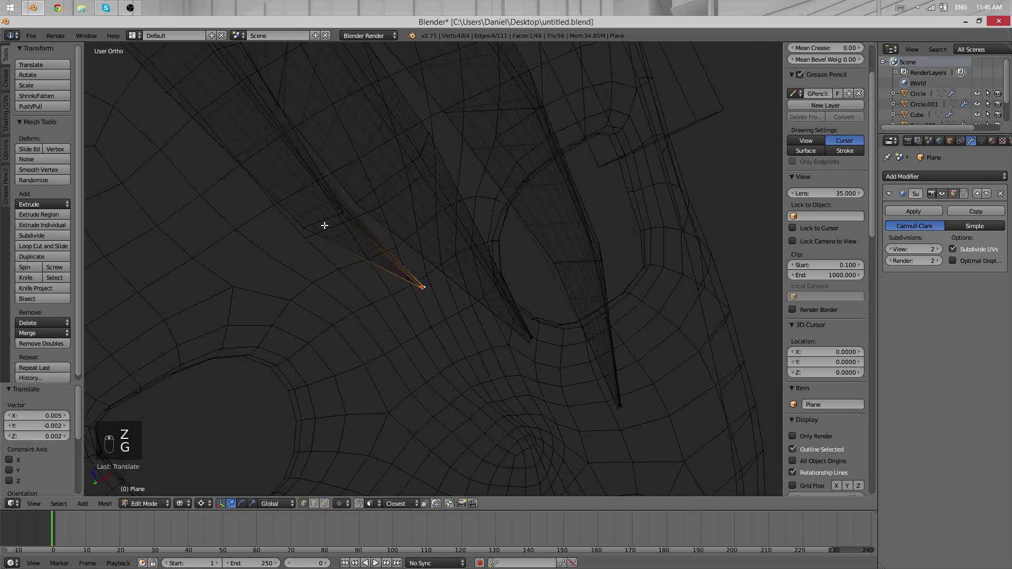
# - Move the short strand's lower loop about 0.007 in X and -0.001 in Y, and set the pivot point to Median Point
pyautogui.moveTo(324, 226); pyautogui.dragTo(391, 233, button='middle')
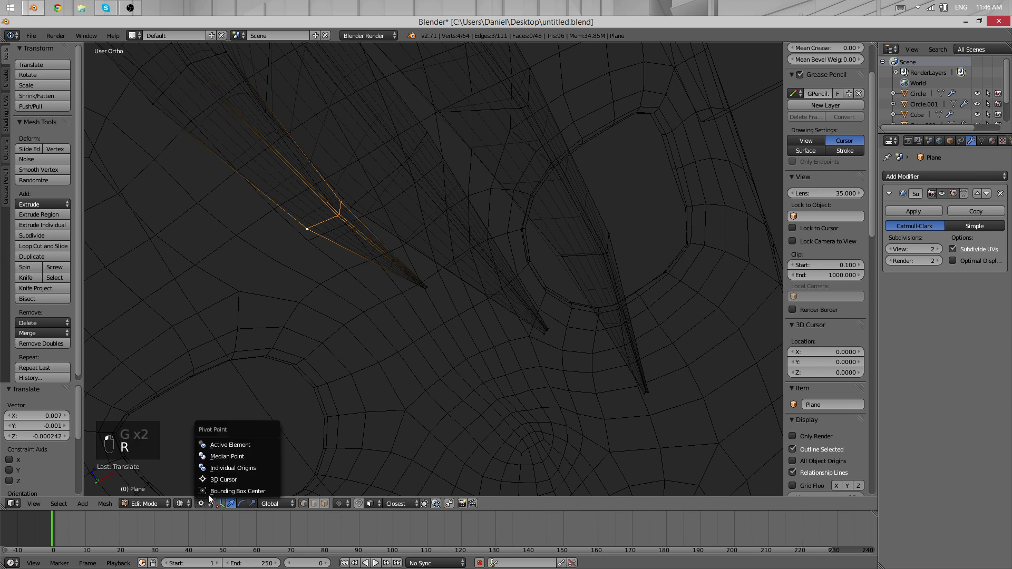
pyautogui.click(225, 459)
pyautogui.press('z')
pyautogui.scroll(-4, 459, 310)
pyautogui.moveTo(459, 309)
pyautogui.mouseDown(button='middle')
pyautogui.moveTo(255, 345)
pyautogui.moveTo(499, 254)
pyautogui.moveTo(423, 240)
pyautogui.mouseUp(button='middle')
pyautogui.press('Tab')
pyautogui.press('Tab')
# - Move the middle strand's vertex at the split beside the long strand about 0.016 in X and -0.026 in Z
pyautogui.scroll(8, 423, 239)
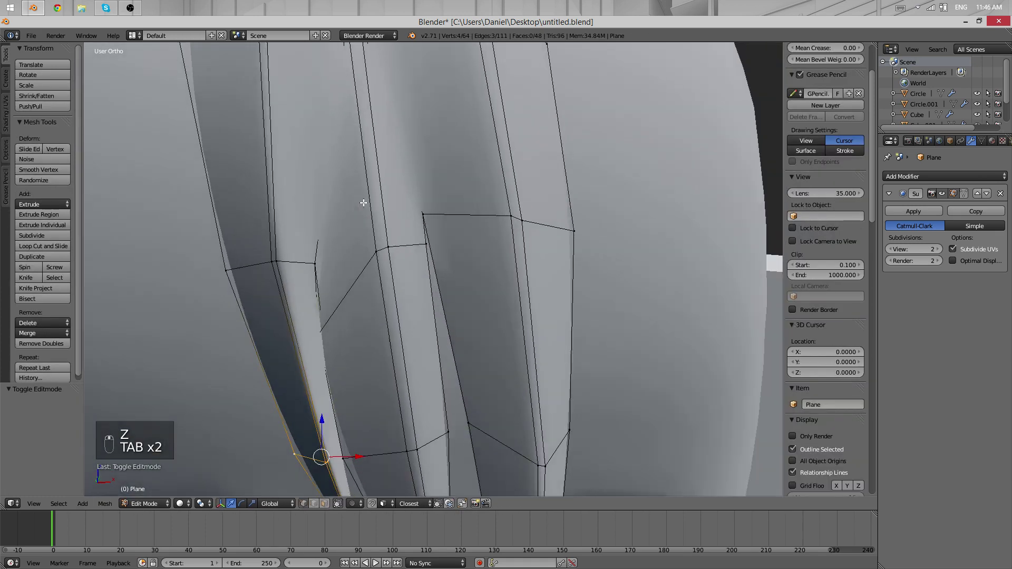
pyautogui.scroll(-8, 480, 285)
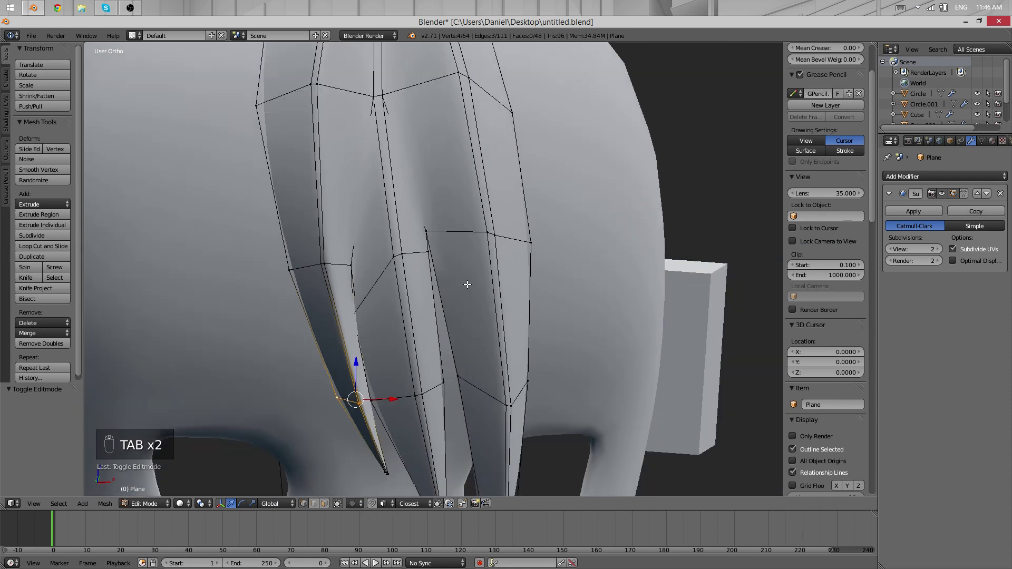
pyautogui.press('Tab')
pyautogui.moveTo(470, 270); pyautogui.dragTo(436, 261, button='middle')
pyautogui.press('Tab')
pyautogui.scroll(8, 436, 261)
pyautogui.press('g')
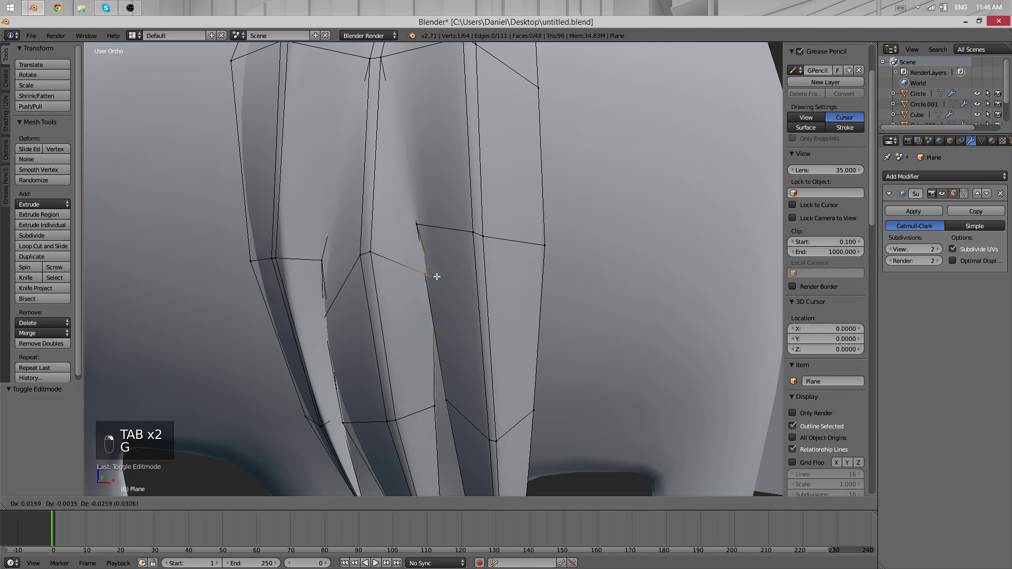
pyautogui.click(432, 279)
pyautogui.press('Tab')
pyautogui.press('Tab')
pyautogui.press('Tab')
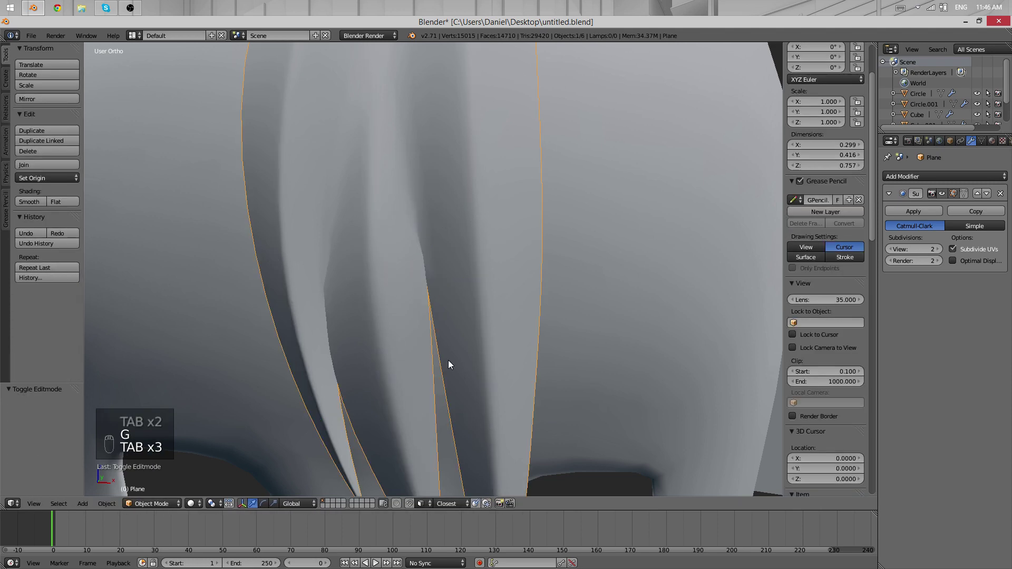
# - Adjust a lower-loop vertex beside the gap between the middle and long strands and return to Object Mode
pyautogui.keyDown('shift'); pyautogui.moveTo(453, 407); pyautogui.dragTo(395, 269, button='middle'); pyautogui.keyUp('shift')
pyautogui.press('Tab')
pyautogui.press('Tab')
pyautogui.scroll(-6, 294, 357)
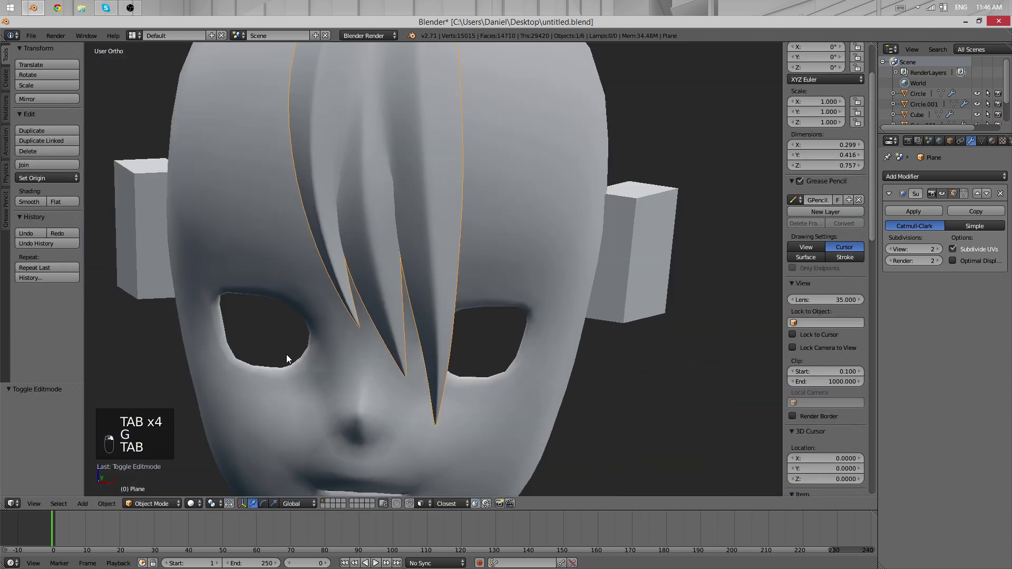
# - Move the long strand's inner-side vertex near its tip about -0.021 in X and -0.003 in Z
pyautogui.moveTo(475, 461); pyautogui.dragTo(477, 305, button='middle')
pyautogui.press('Tab')
pyautogui.scroll(5, 494, 265)
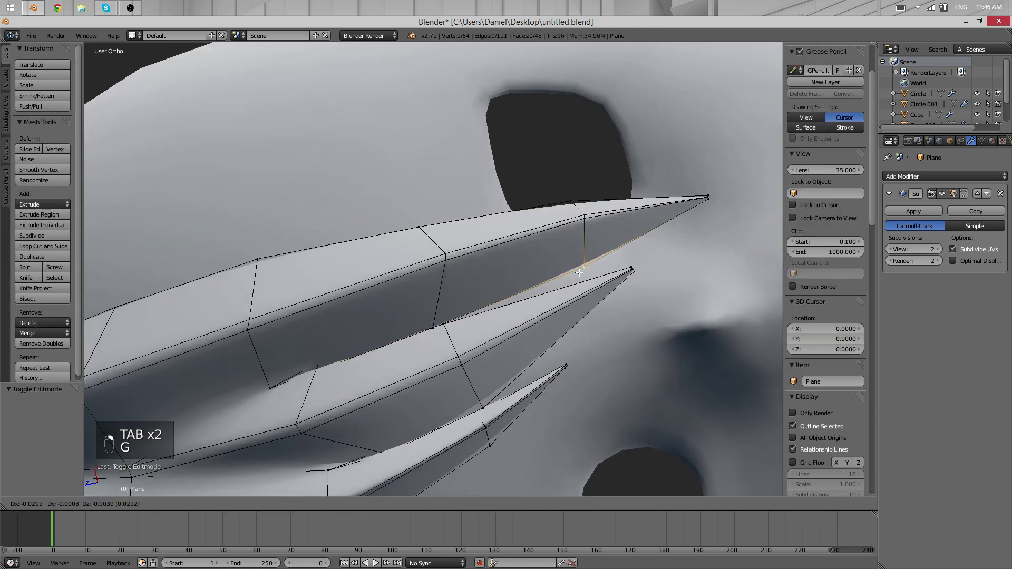
pyautogui.click(579, 273)
pyautogui.press('Tab')
pyautogui.moveTo(579, 273); pyautogui.dragTo(547, 301, button='middle')
pyautogui.scroll(-7, 653, 404)
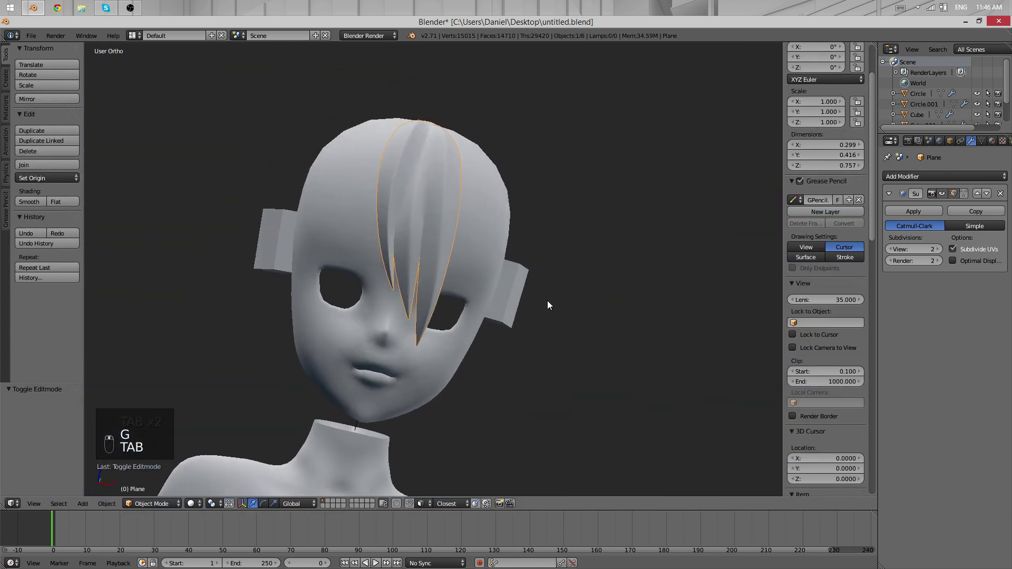
pyautogui.scroll(5, 527, 284)
pyautogui.scroll(-5, 475, 232)
# - Select the loop just above the long strand's tip, move it about -0.03 in X and 0.018 in Z, and scale it
pyautogui.press('Tab')
pyautogui.scroll(4, 504, 318)
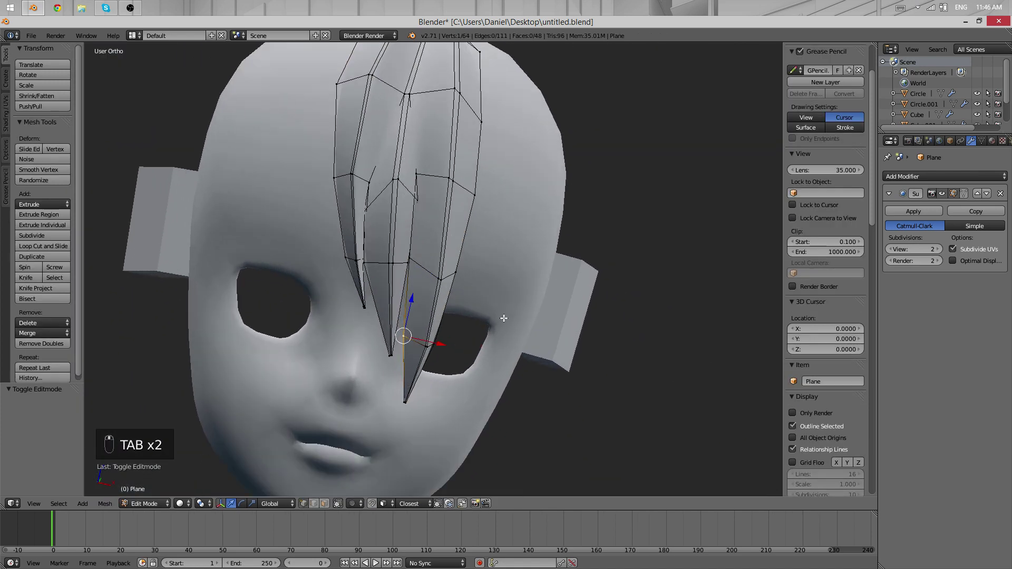
pyautogui.scroll(-3, 504, 318)
pyautogui.press('Tab')
pyautogui.press('Tab')
pyautogui.keyDown('alt'); pyautogui.rightClick(433, 231); pyautogui.keyUp('alt')
pyautogui.press('g')
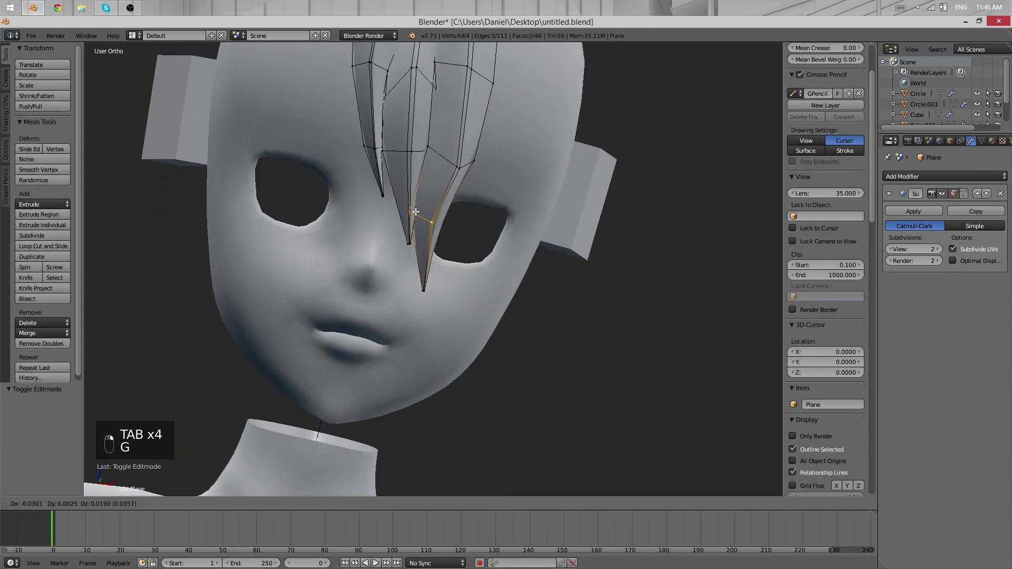
pyautogui.press('Tab')
pyautogui.scroll(-3, 532, 237)
pyautogui.scroll(4, 454, 157)
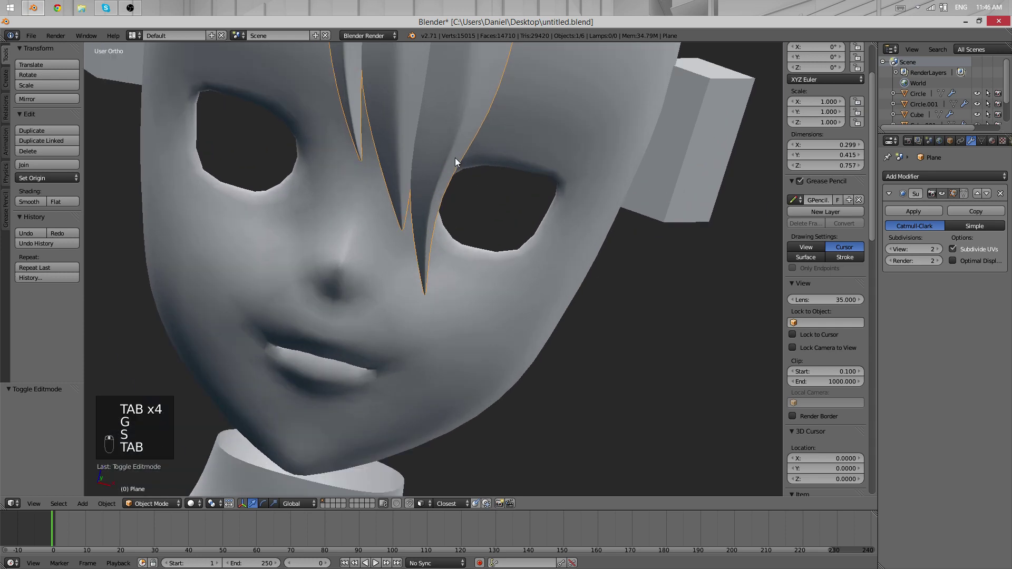
# - Compare the fringe strands with the reference drawing in the front orthographic view, using wireframe shading
pyautogui.scroll(-3, 510, 237)
pyautogui.moveTo(510, 222)
pyautogui.mouseDown(button='middle')
pyautogui.moveTo(451, 181)
pyautogui.moveTo(505, 235)
pyautogui.mouseUp(button='middle')
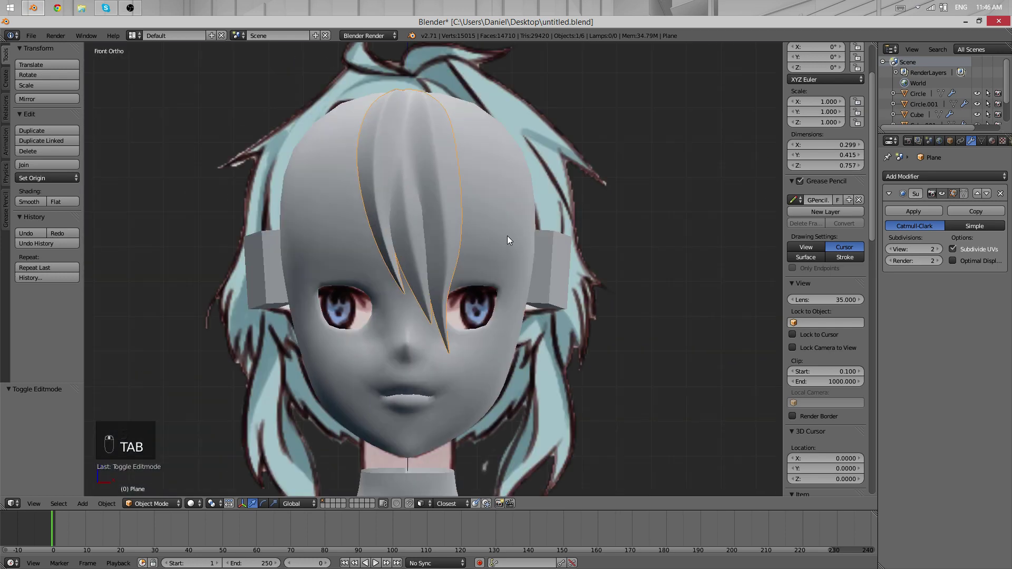
pyautogui.press('KP_5')
pyautogui.press('KP_5')
pyautogui.press('z')
pyautogui.scroll(2, 504, 221)
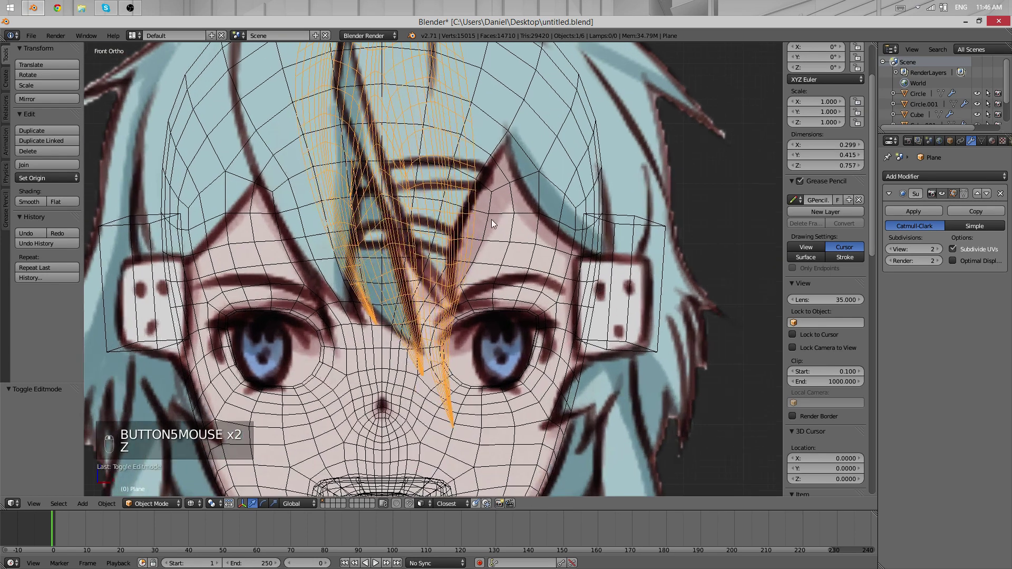
pyautogui.scroll(-3, 372, 181)
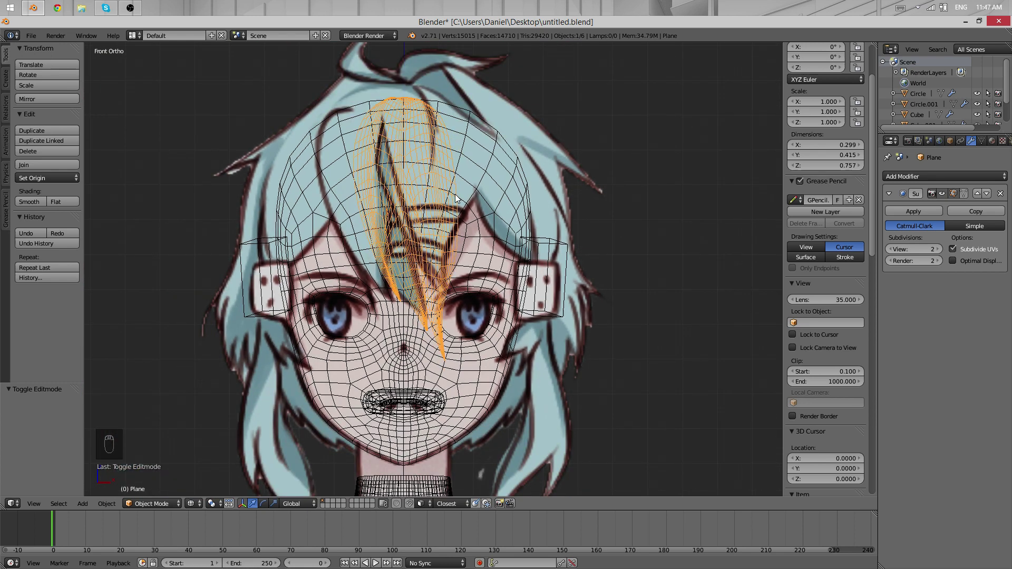
# - Select the long strand's faces below its lower edge loop using Select Loop Inner-Region and delete those faces
pyautogui.press('z')
pyautogui.moveTo(552, 249); pyautogui.dragTo(443, 369, button='middle')
pyautogui.press('Tab')
pyautogui.scroll(4, 432, 384)
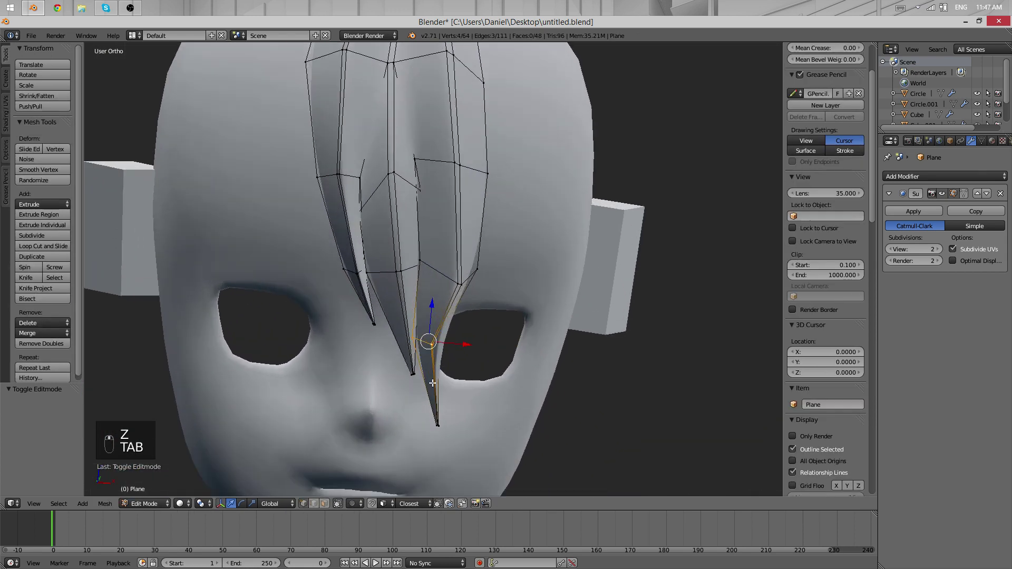
pyautogui.hotkey('ctrl', 'e')
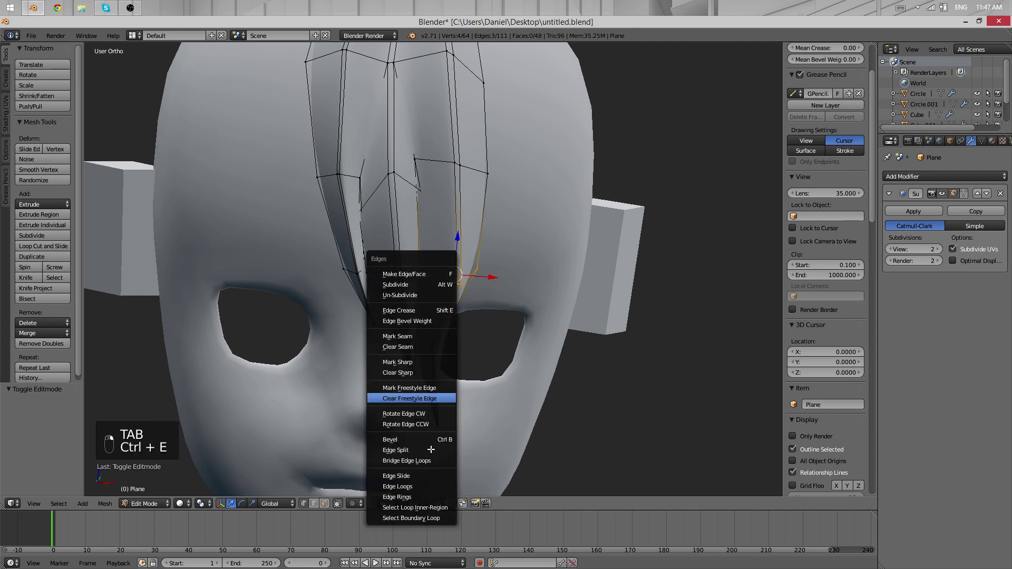
pyautogui.click(428, 509)
pyautogui.scroll(2, 474, 359)
pyautogui.press('x')
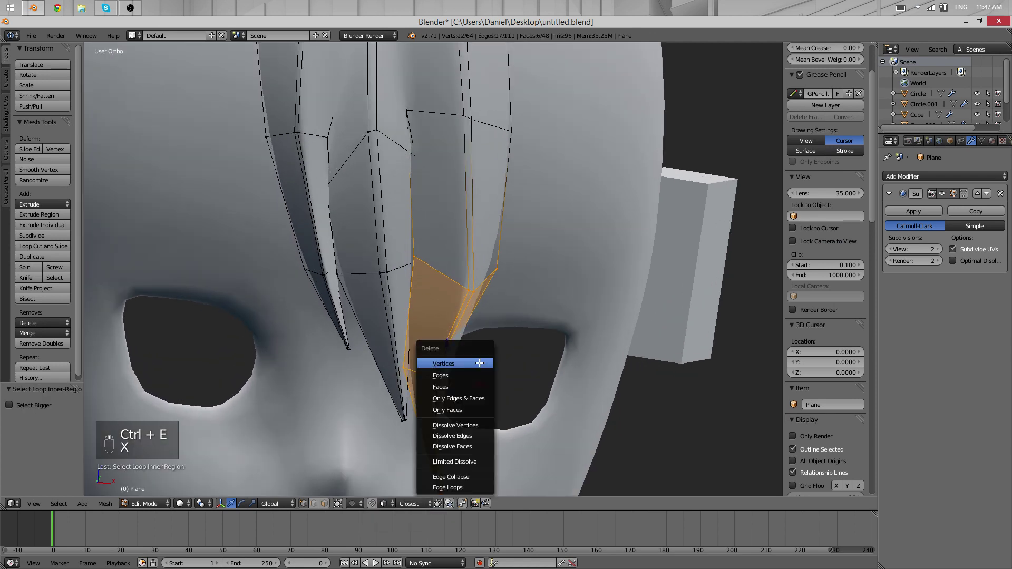
pyautogui.click(479, 386)
# - Compare the shortened strand with the reference drawing in the front orthographic view, in wireframe and solid shading
pyautogui.press('Tab')
pyautogui.scroll(3, 470, 281)
pyautogui.scroll(-4, 503, 205)
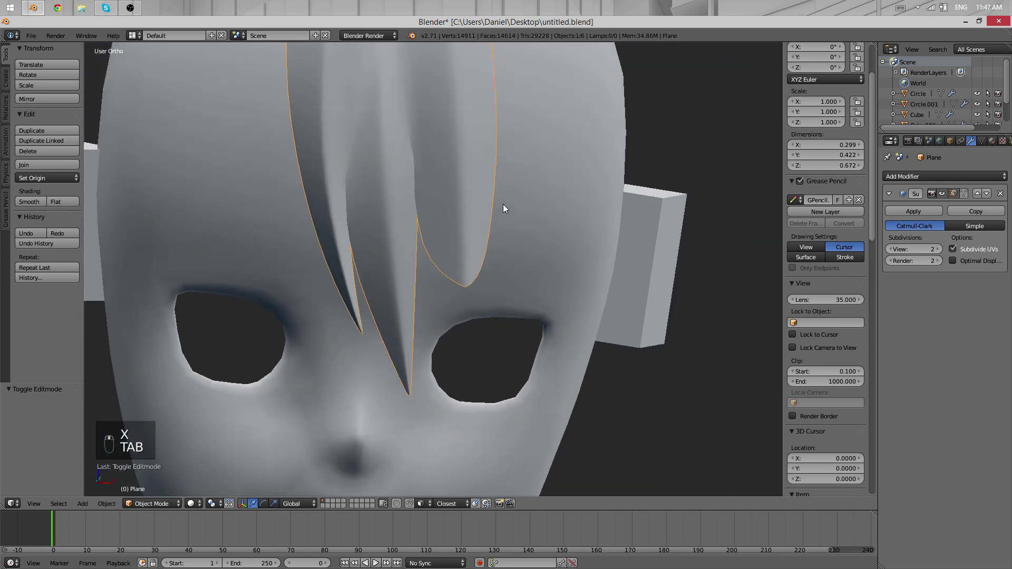
pyautogui.moveTo(466, 295); pyautogui.dragTo(426, 284, button='middle')
pyautogui.press('z')
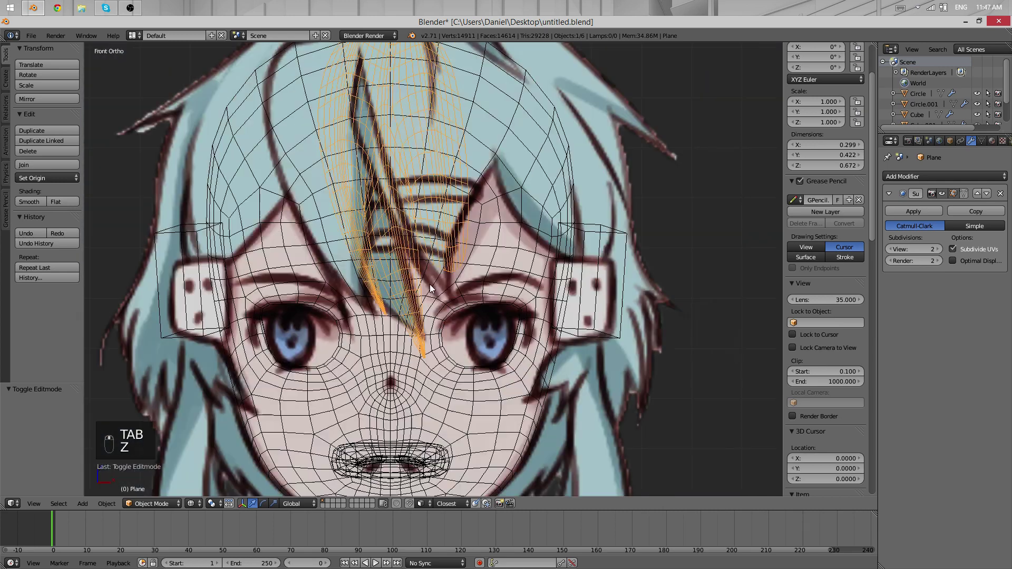
pyautogui.press('KP_5')
pyautogui.press('KP_5')
pyautogui.press('z')
# - Pull the shortened strand's outer edge outward along X with proportional editing, starting from its upper outer vertex
pyautogui.press('Tab')
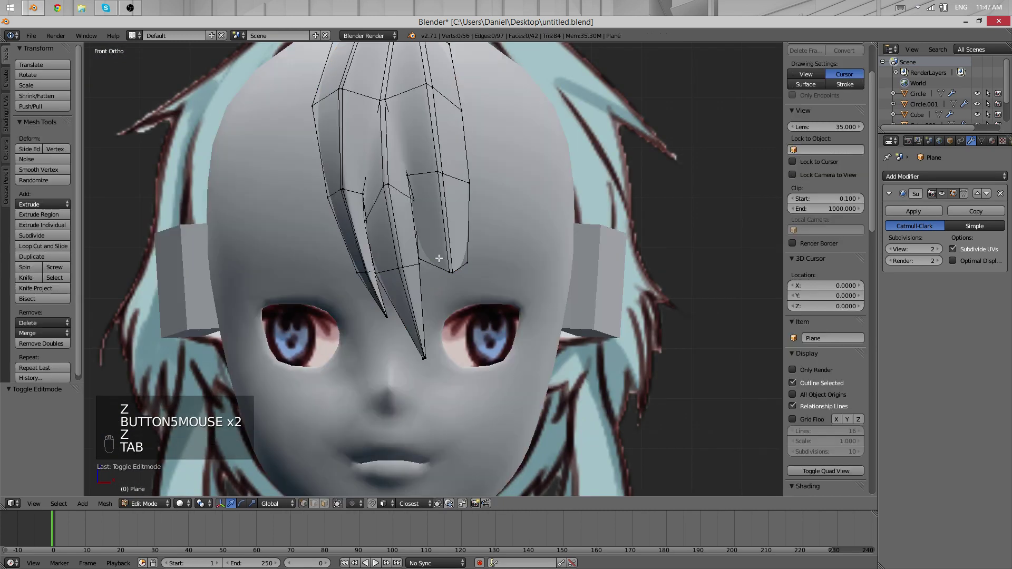
pyautogui.scroll(2, 438, 269)
pyautogui.press('z')
pyautogui.scroll(-4, 447, 237)
pyautogui.press('z')
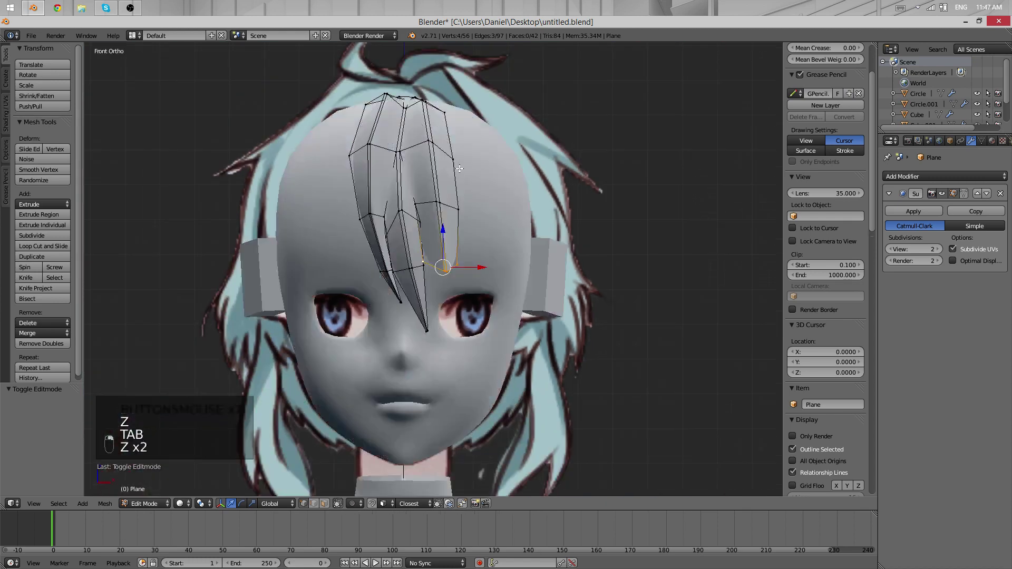
pyautogui.rightClick(464, 156)
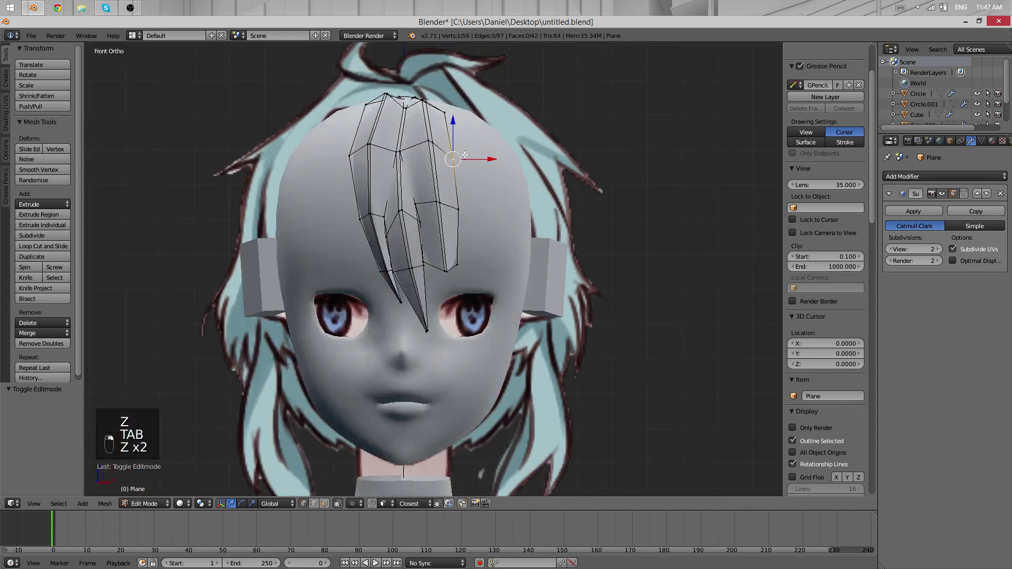
pyautogui.click(513, 177)
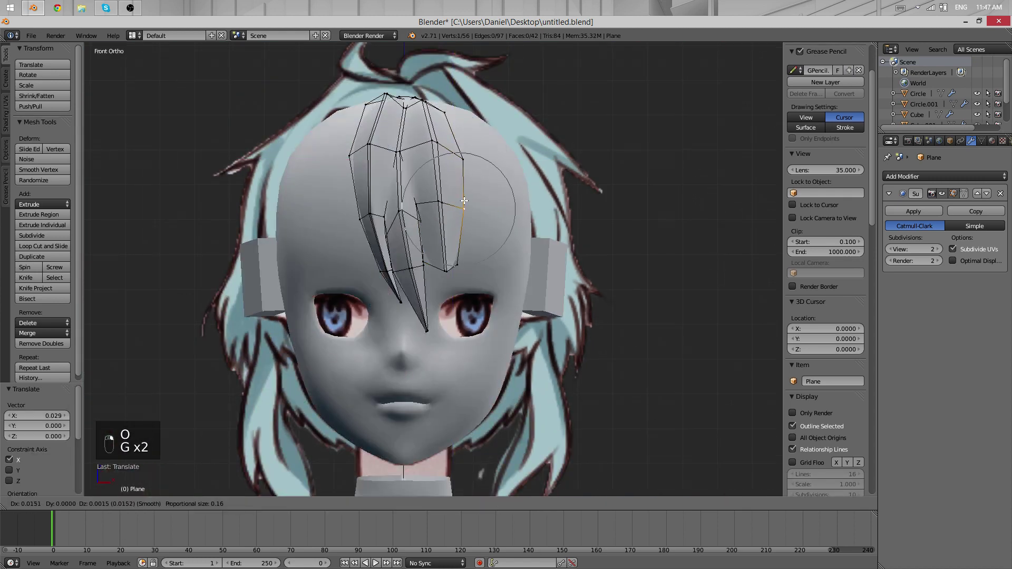
# - Scale the shortened strand's end loop to 0.801, raise it slightly, and extrude two bent sections tapering to a tip scaled to 0.061
pyautogui.keyDown('alt'); pyautogui.rightClick(440, 272); pyautogui.keyUp('alt')
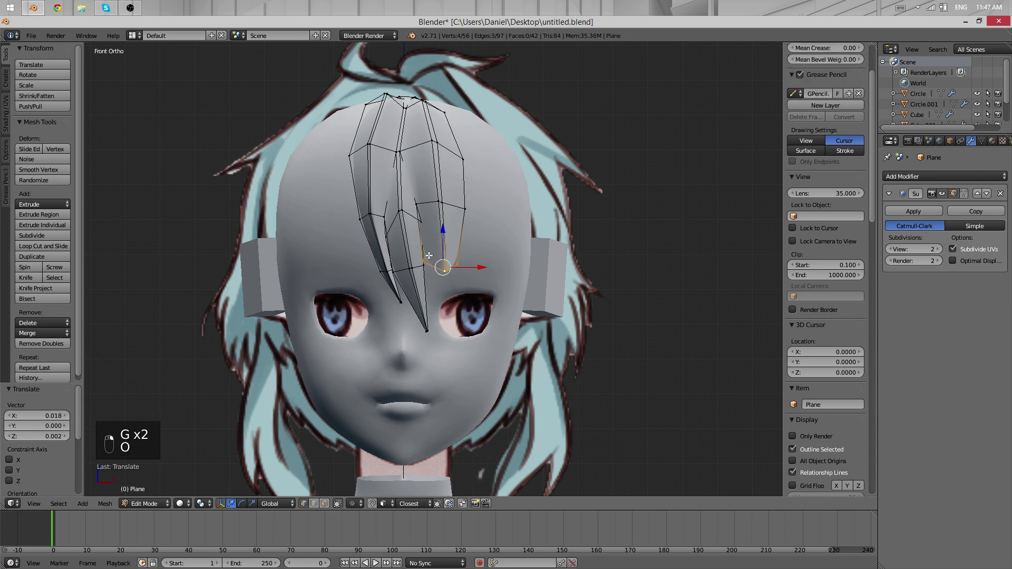
pyautogui.scroll(-1, 581, 271)
pyautogui.scroll(6, 581, 272)
pyautogui.press('s')
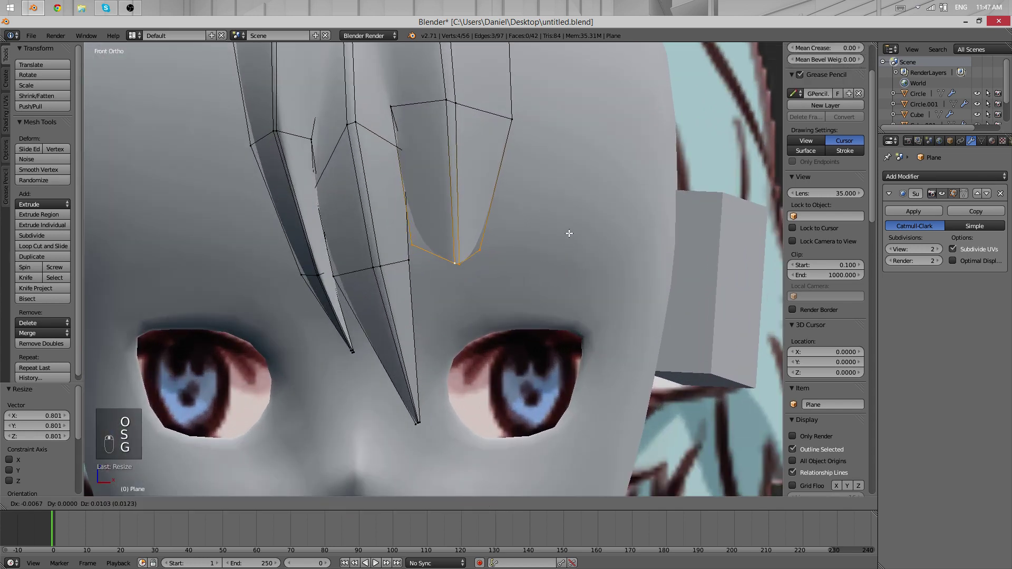
pyautogui.click(569, 224)
pyautogui.click(518, 288)
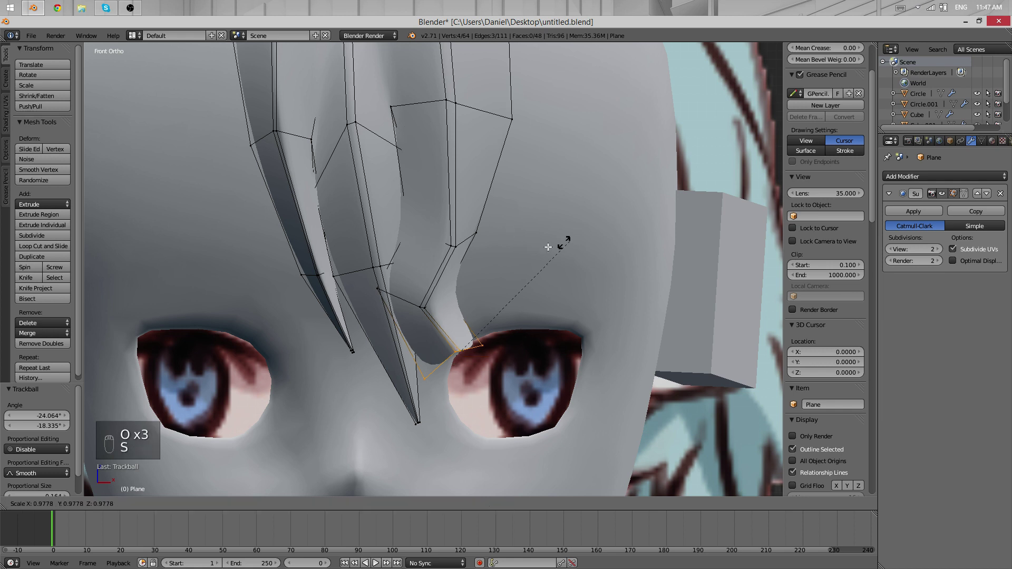
# - Connect the two open vertices at the rebuilt strand's tip and move them about 0.004 in X and -0.004 in Z
pyautogui.moveTo(516, 336); pyautogui.dragTo(348, 209, button='middle')
pyautogui.scroll(2, 452, 254)
pyautogui.scroll(6, 348, 209)
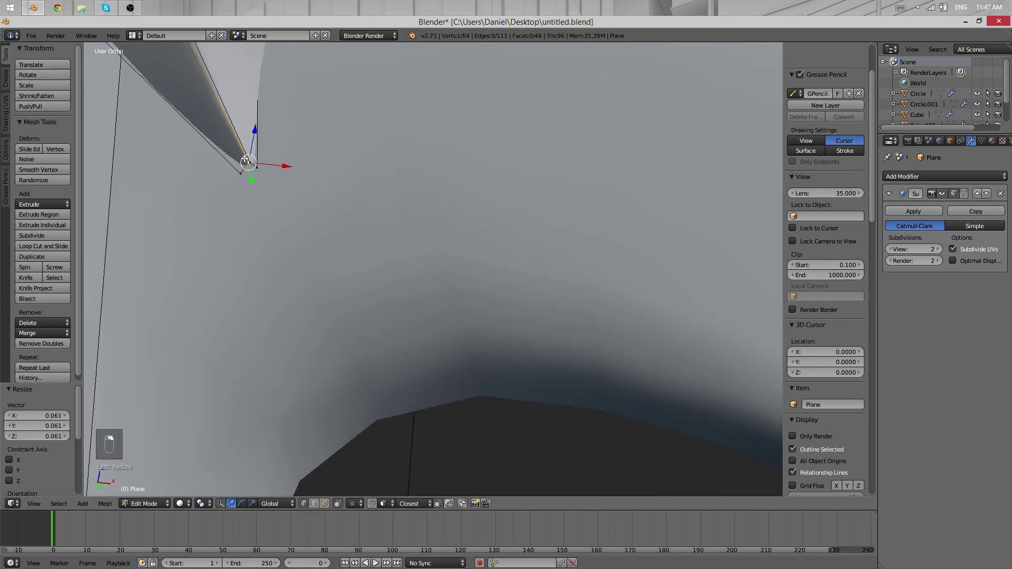
pyautogui.keyDown('shift'); pyautogui.rightClick(245, 159); pyautogui.keyUp('shift')
pyautogui.keyDown('shift'); pyautogui.rightClick(244, 158); pyautogui.keyUp('shift')
pyautogui.keyDown('shift'); pyautogui.rightClick(243, 157); pyautogui.keyUp('shift')
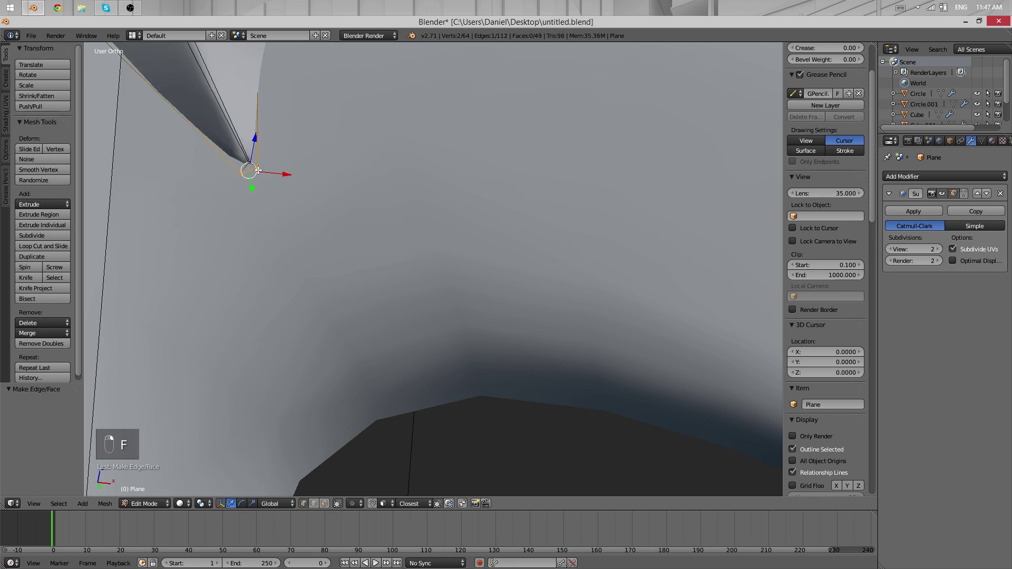
pyautogui.moveTo(238, 188); pyautogui.dragTo(284, 254, button='middle')
pyautogui.press('g')
pyautogui.click(295, 266)
pyautogui.scroll(2, 357, 235)
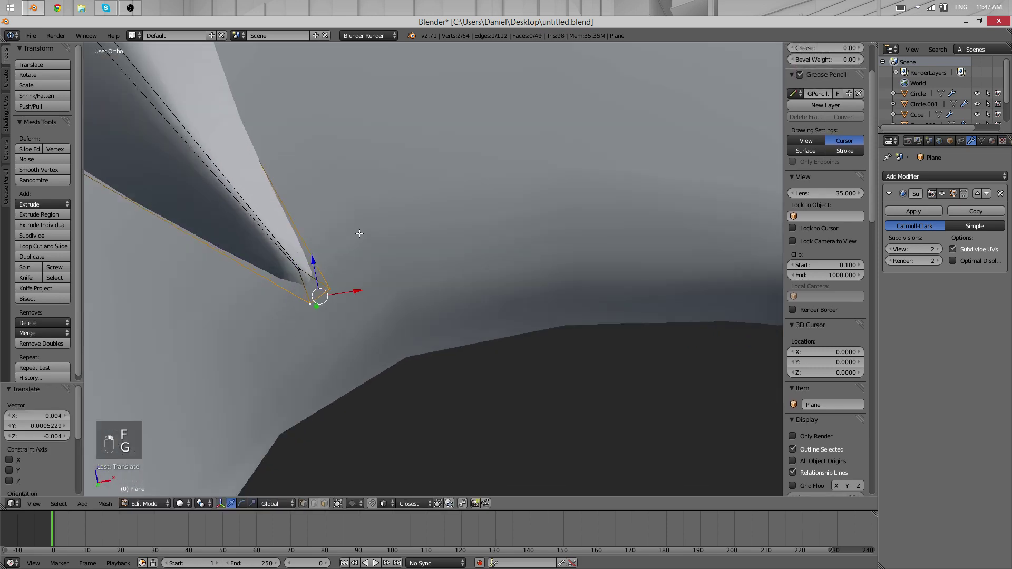
# - Select the loop just above the rebuilt strand's tip, then scale and rotate it to smooth the curve
pyautogui.scroll(-8, 360, 233)
pyautogui.moveTo(364, 233); pyautogui.dragTo(461, 250, button='middle')
pyautogui.press('Tab')
pyautogui.press('Tab')
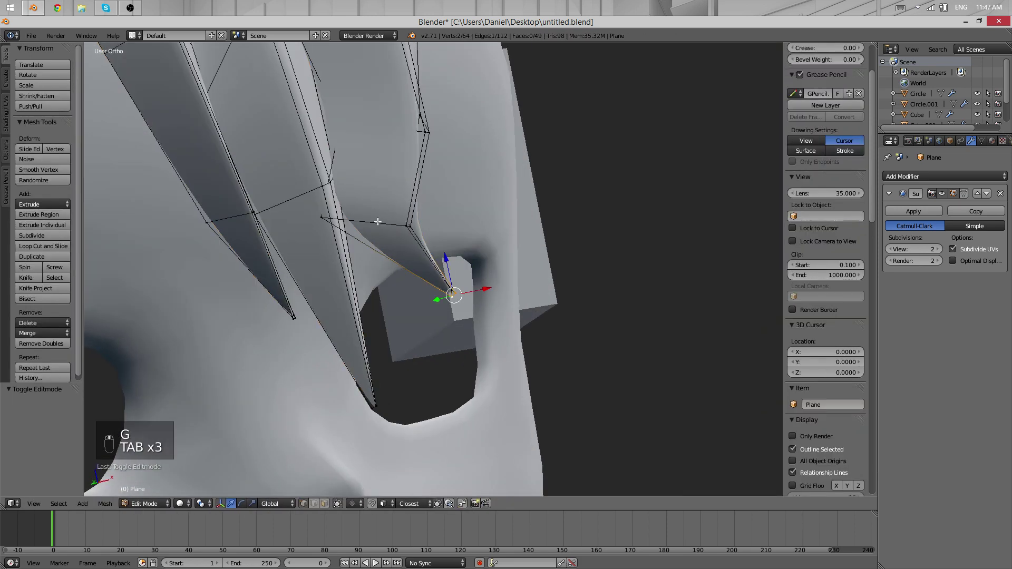
pyautogui.keyDown('alt'); pyautogui.rightClick(378, 222); pyautogui.keyUp('alt')
pyautogui.moveTo(512, 306); pyautogui.dragTo(447, 299, button='middle')
pyautogui.scroll(2, 411, 269)
pyautogui.scroll(-5, 411, 268)
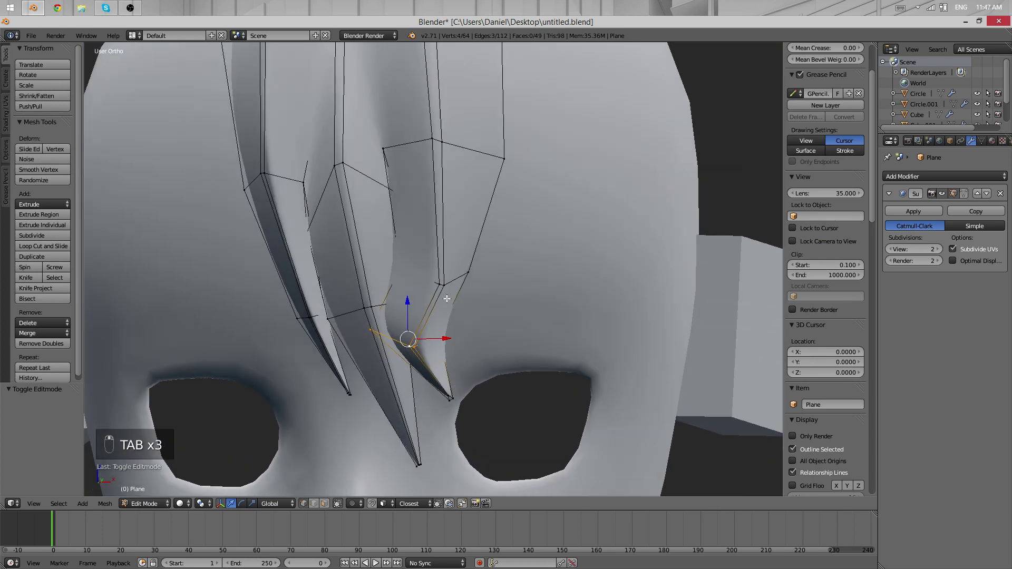
# - Check the smoothed fringe in Object Mode against the reference from the front and right orthographic views
pyautogui.press('Tab')
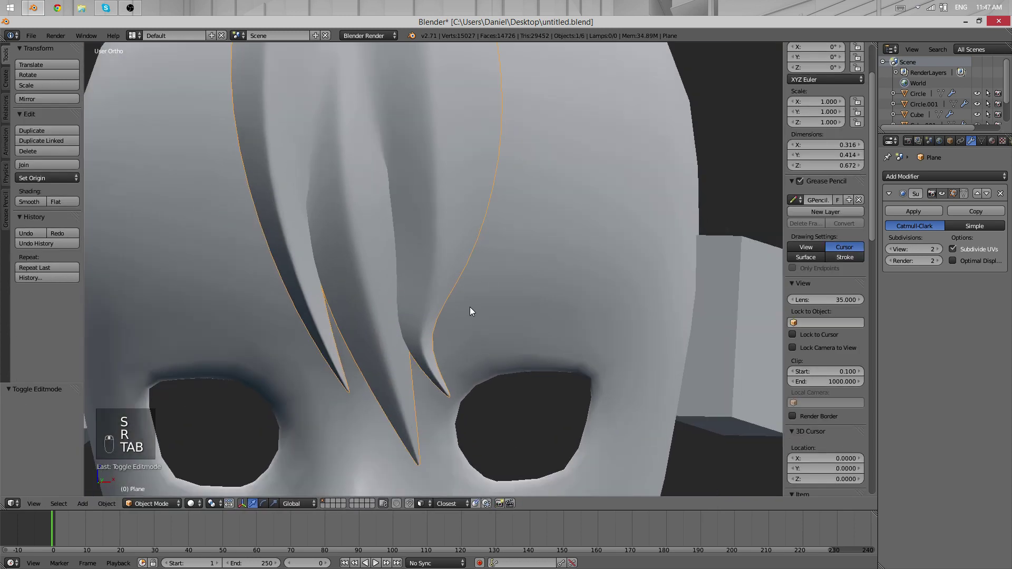
pyautogui.scroll(-5, 470, 307)
pyautogui.press('KP_1')
pyautogui.moveTo(442, 288); pyautogui.dragTo(454, 317, button='middle')
pyautogui.scroll(2, 574, 293)
pyautogui.press('KP_3')
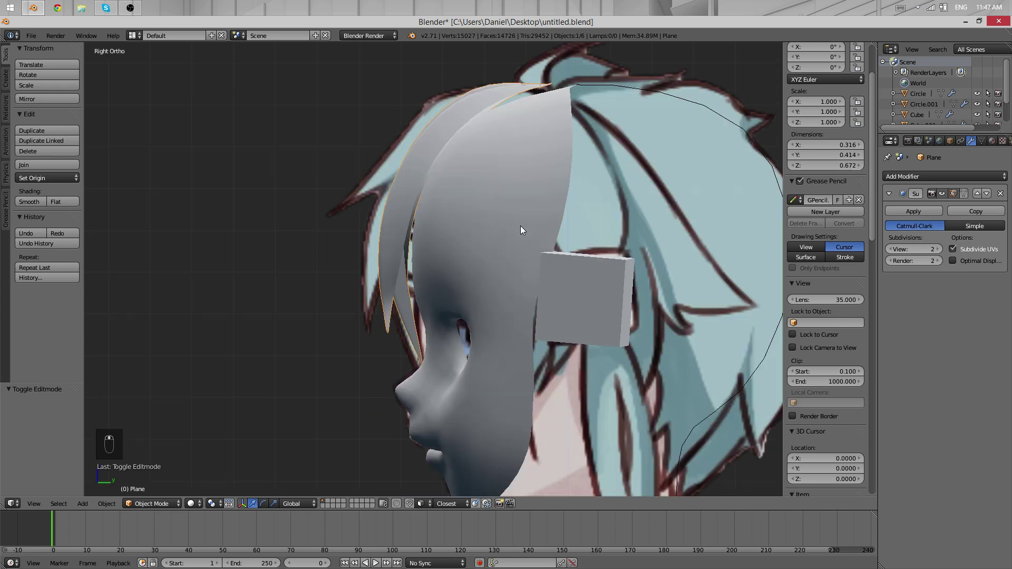
pyautogui.scroll(-3, 429, 288)
# - Box-select the rebuilt strand's tip vertices in the right view and move them 0.039 along Y toward the face
pyautogui.press('Tab')
pyautogui.scroll(4, 391, 316)
pyautogui.press('a')
pyautogui.press('a')
pyautogui.press('b')
pyautogui.moveTo(348, 348); pyautogui.dragTo(346, 345)
pyautogui.keyDown('shift'); pyautogui.moveTo(358, 357); pyautogui.dragTo(391, 301, button='middle'); pyautogui.keyUp('shift')
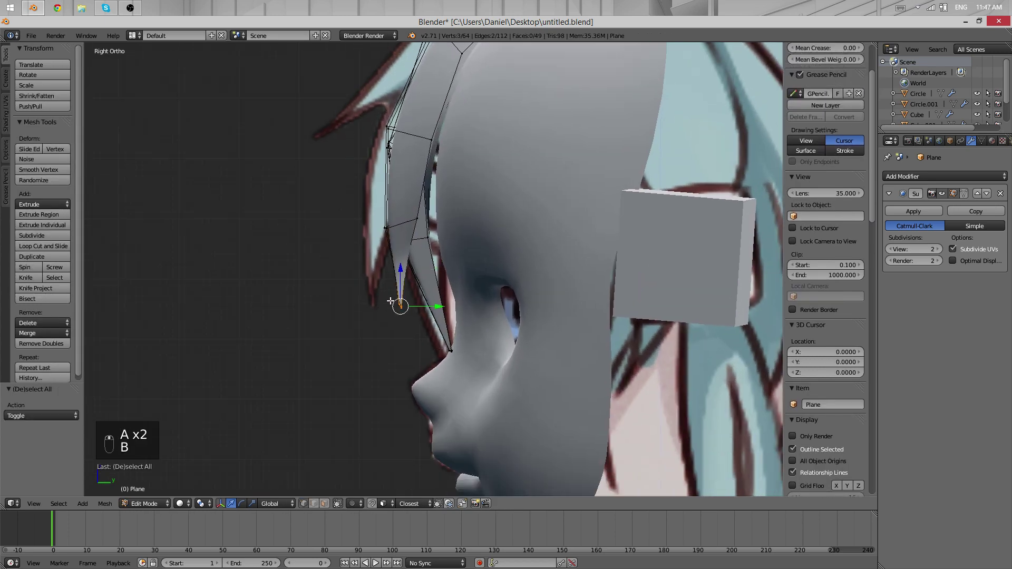
pyautogui.scroll(3, 387, 316)
pyautogui.press('z')
pyautogui.press('a')
pyautogui.press('b')
pyautogui.moveTo(393, 385); pyautogui.dragTo(340, 320)
pyautogui.press('g')
pyautogui.moveTo(338, 317); pyautogui.dragTo(364, 323, button='middle')
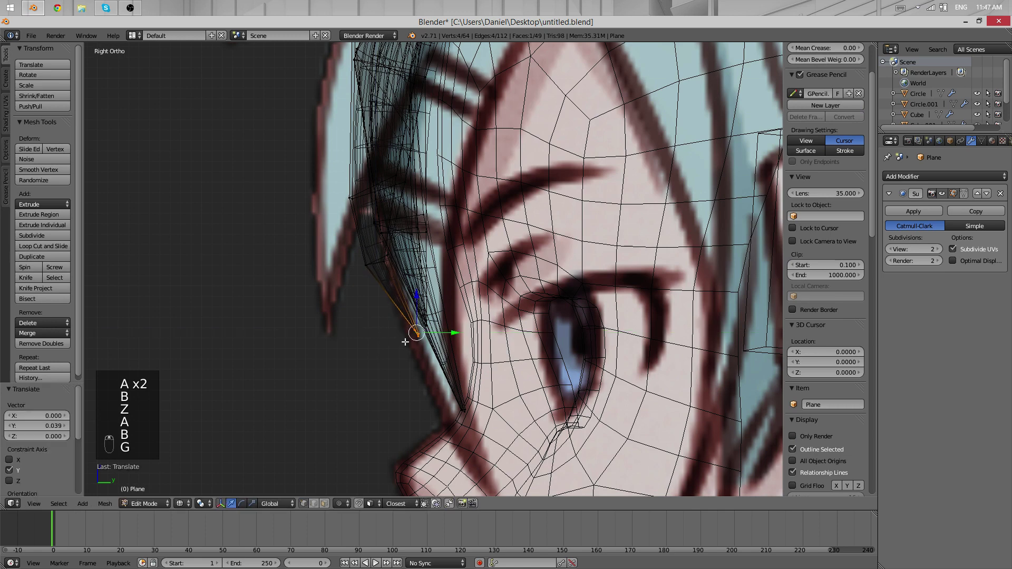
# - Rotate the loop just above the rebuilt strand's tip by -44.072° and move it about 0.015 in Y and 0.002 in Z
pyautogui.press('z')
pyautogui.moveTo(319, 287)
pyautogui.mouseDown(button='middle')
pyautogui.moveTo(323, 395)
pyautogui.moveTo(398, 355)
pyautogui.moveTo(464, 276)
pyautogui.moveTo(489, 280)
pyautogui.mouseUp(button='middle')
pyautogui.scroll(-3, 324, 395)
pyautogui.scroll(3, 489, 280)
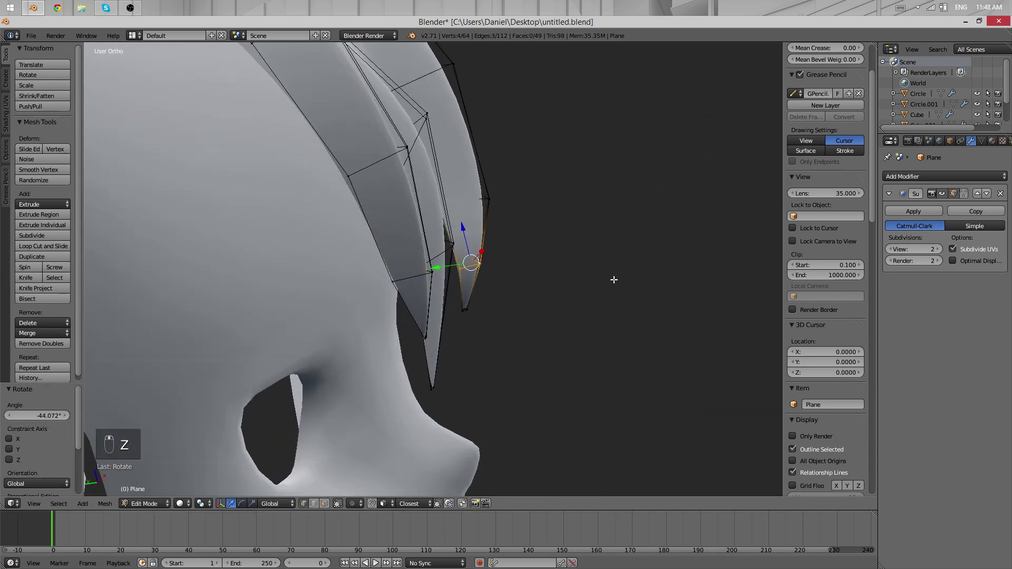
pyautogui.moveTo(620, 280); pyautogui.dragTo(493, 357, button='middle')
pyautogui.press('g')
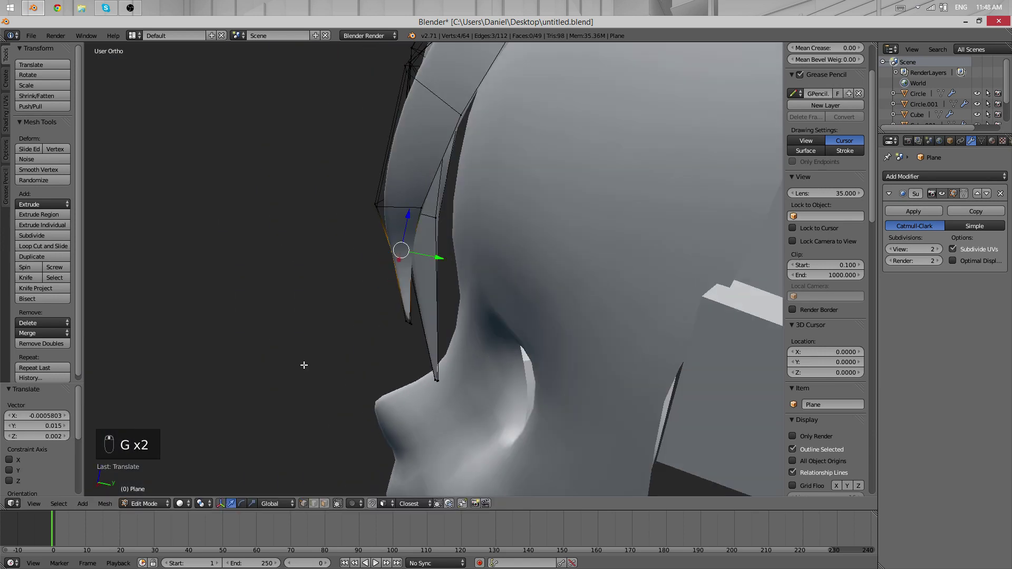
# - Reposition the rebuilt strand's loop where the extruded sections begin and preview the shape in Object Mode
pyautogui.moveTo(304, 366); pyautogui.dragTo(545, 313, button='middle')
pyautogui.press('Tab')
pyautogui.press('Tab')
pyautogui.press('Tab')
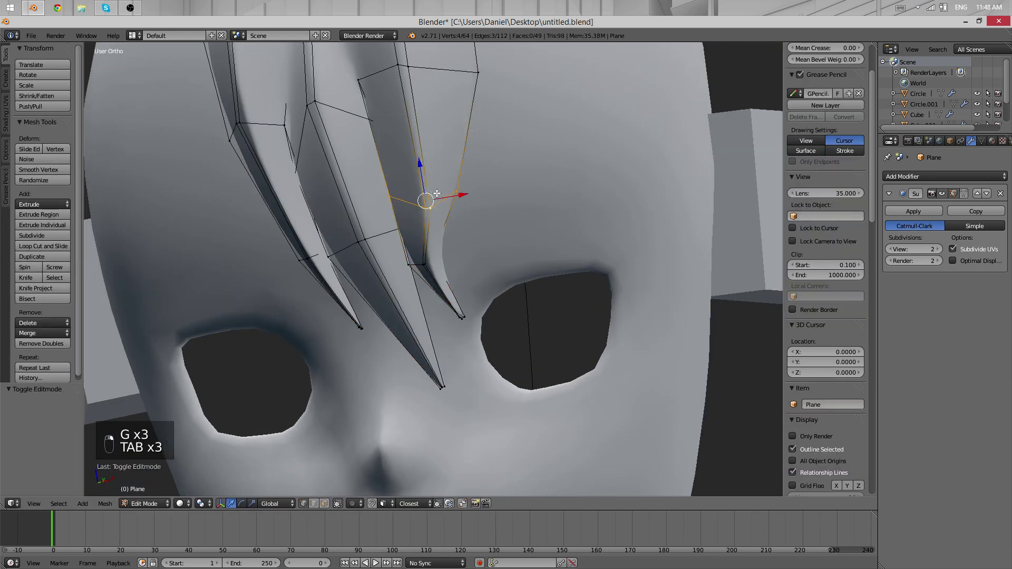
pyautogui.click(442, 144)
pyautogui.press('Tab')
# - Box-select the rebuilt strand's lower tip section, then move and rotate it closer to the face
pyautogui.scroll(-8, 378, 263)
pyautogui.moveTo(456, 239); pyautogui.dragTo(535, 219, button='middle')
pyautogui.scroll(1, 492, 237)
pyautogui.press('Tab')
pyautogui.scroll(5, 491, 274)
pyautogui.press('z')
pyautogui.press('a')
pyautogui.press('b')
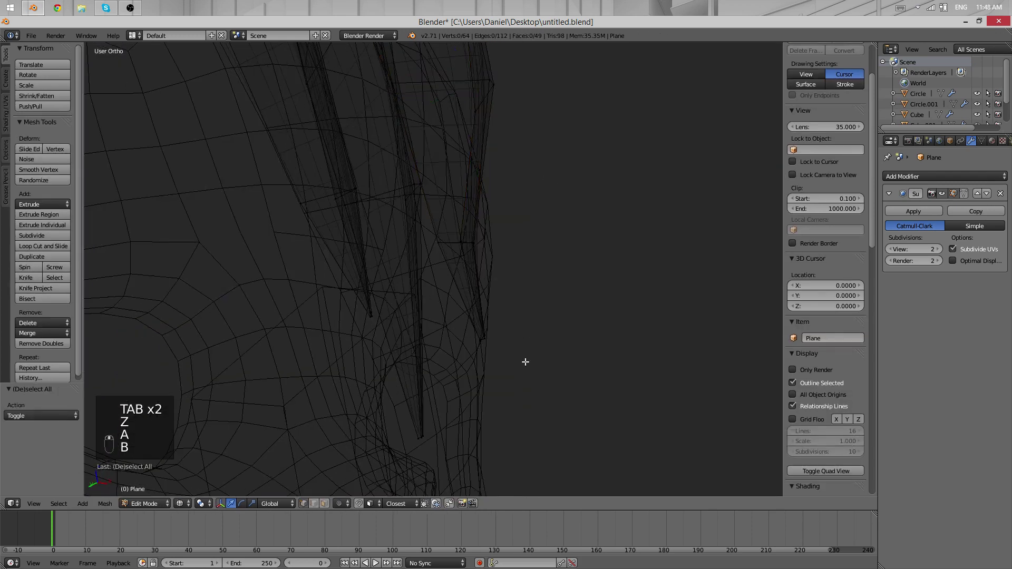
pyautogui.moveTo(441, 223); pyautogui.dragTo(436, 216)
pyautogui.press('z')
pyautogui.press('g')
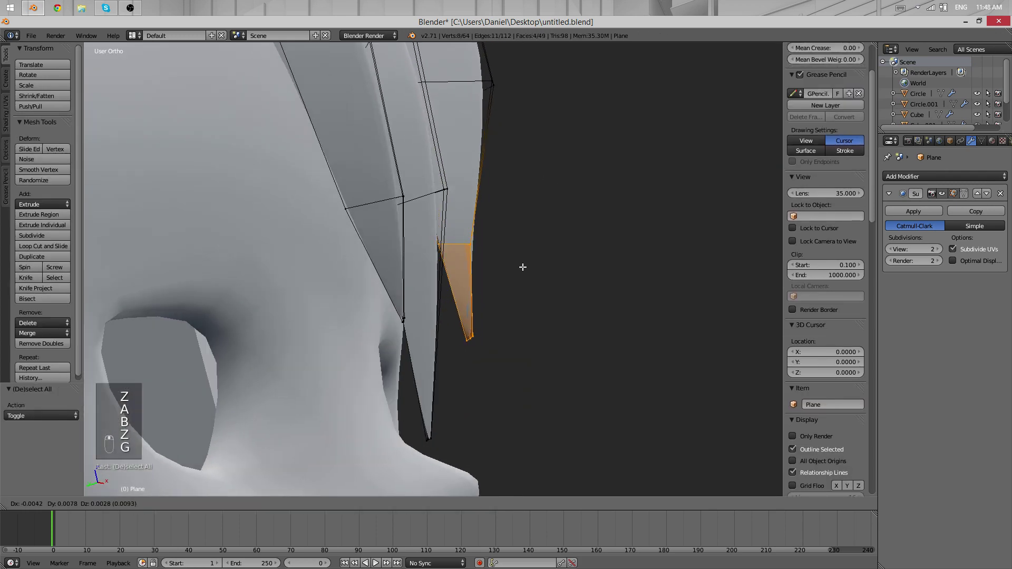
pyautogui.click(525, 267)
pyautogui.press('r')
pyautogui.press('Tab')
# - Edge-slide the loop halfway down the outer strand by about 0.15
pyautogui.moveTo(543, 288); pyautogui.dragTo(419, 359, button='middle')
pyautogui.scroll(-8, 419, 359)
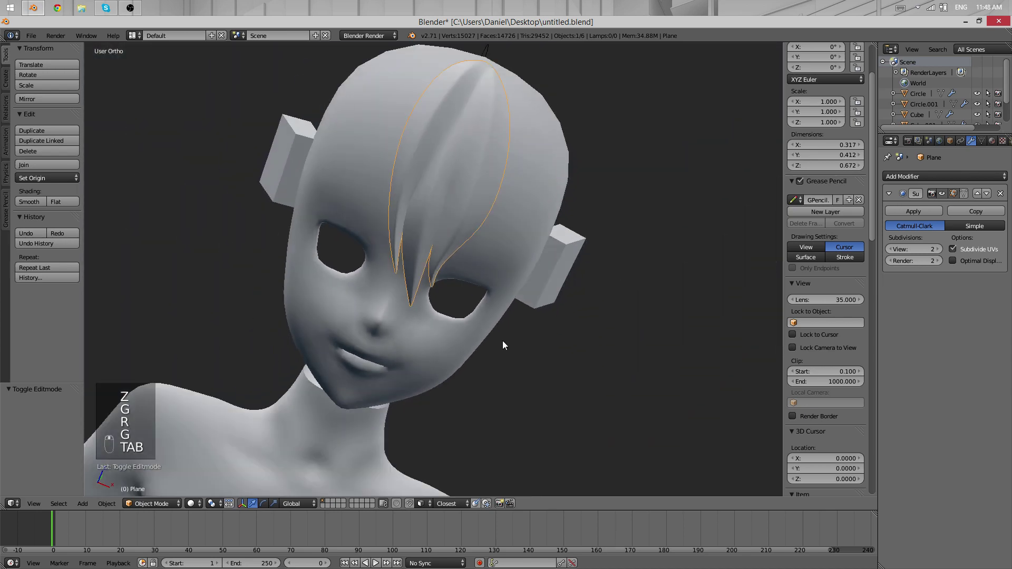
pyautogui.moveTo(502, 341); pyautogui.dragTo(419, 278, button='middle')
pyautogui.scroll(2, 436, 193)
pyautogui.press('Tab')
pyautogui.scroll(-3, 436, 192)
pyautogui.press('z')
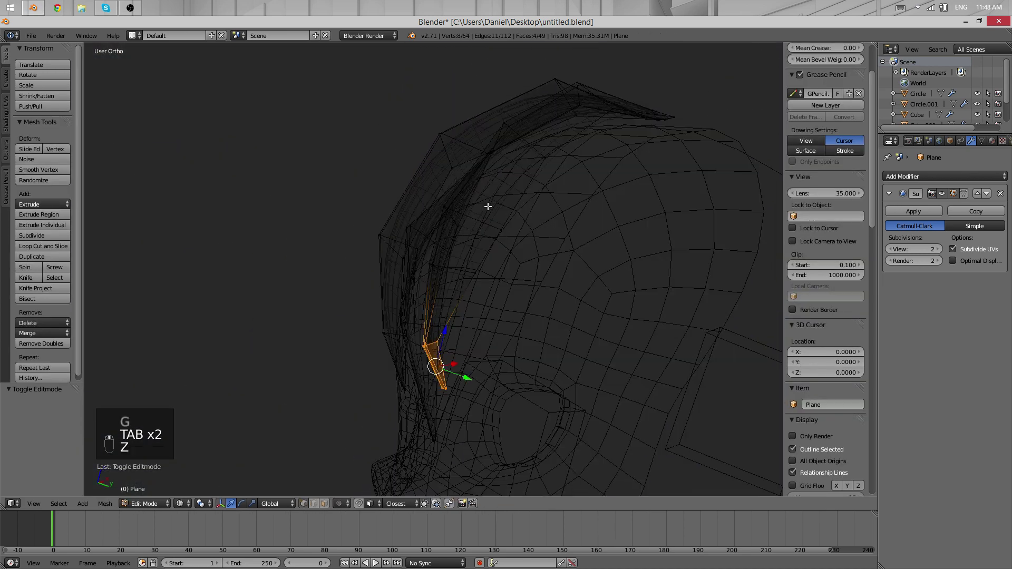
pyautogui.scroll(1, 483, 218)
pyautogui.press('z')
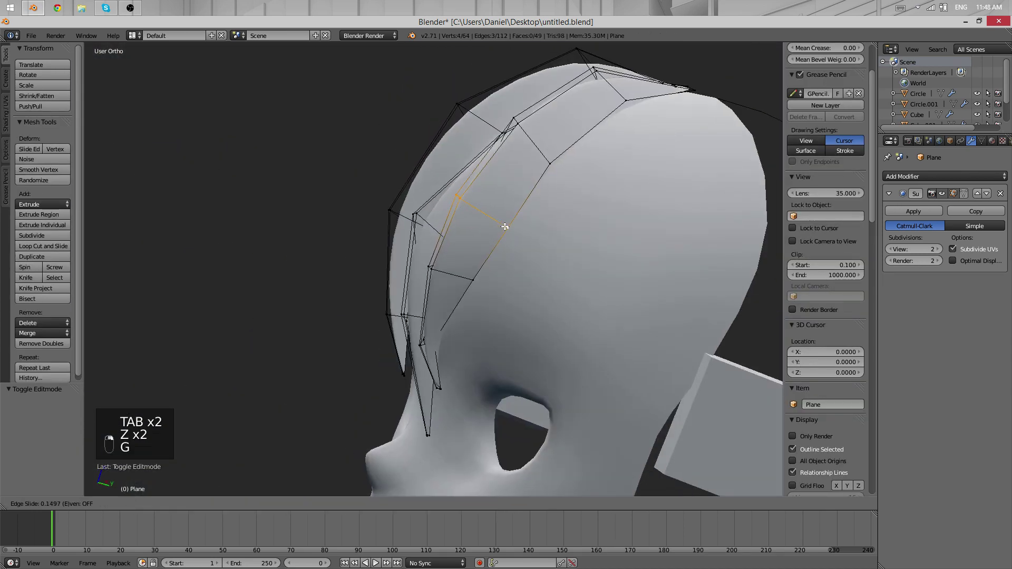
pyautogui.click(506, 227)
pyautogui.press('Tab')
# - Rotate two neighbouring cross edges on the outer strand, turning the lower one about -3.4° and -28.6° with trackball rotation
pyautogui.moveTo(461, 268); pyautogui.dragTo(518, 299, button='middle')
pyautogui.scroll(-4, 518, 299)
pyautogui.moveTo(423, 361); pyautogui.dragTo(384, 463, button='middle')
pyautogui.scroll(3, 613, 394)
pyautogui.scroll(3, 612, 394)
pyautogui.moveTo(612, 394); pyautogui.dragTo(484, 314, button='middle')
pyautogui.press('Tab')
pyautogui.moveTo(433, 253); pyautogui.dragTo(390, 247, button='middle')
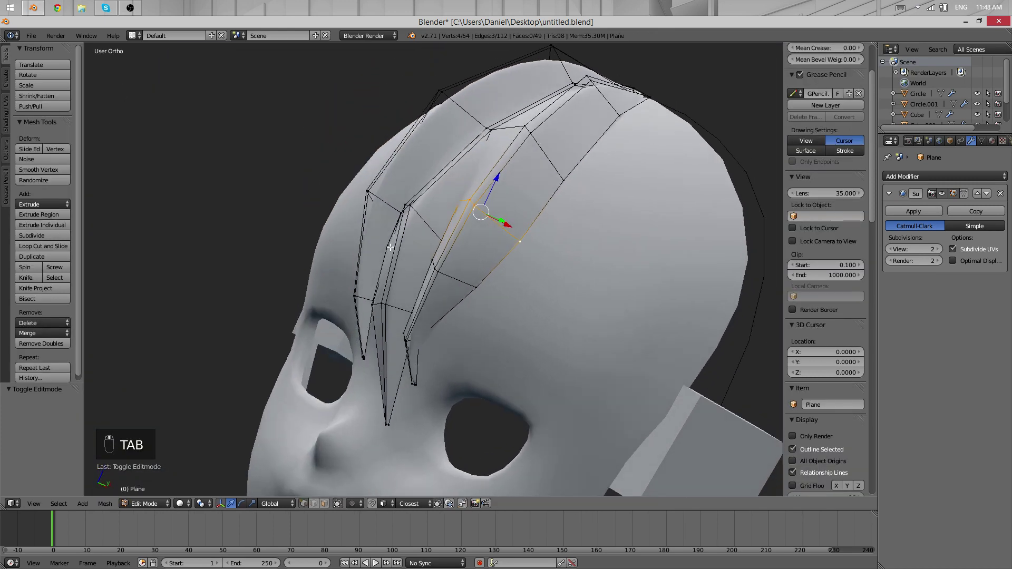
pyautogui.rightClick(447, 266)
pyautogui.moveTo(449, 268); pyautogui.dragTo(507, 294, button='middle')
pyautogui.press('r')
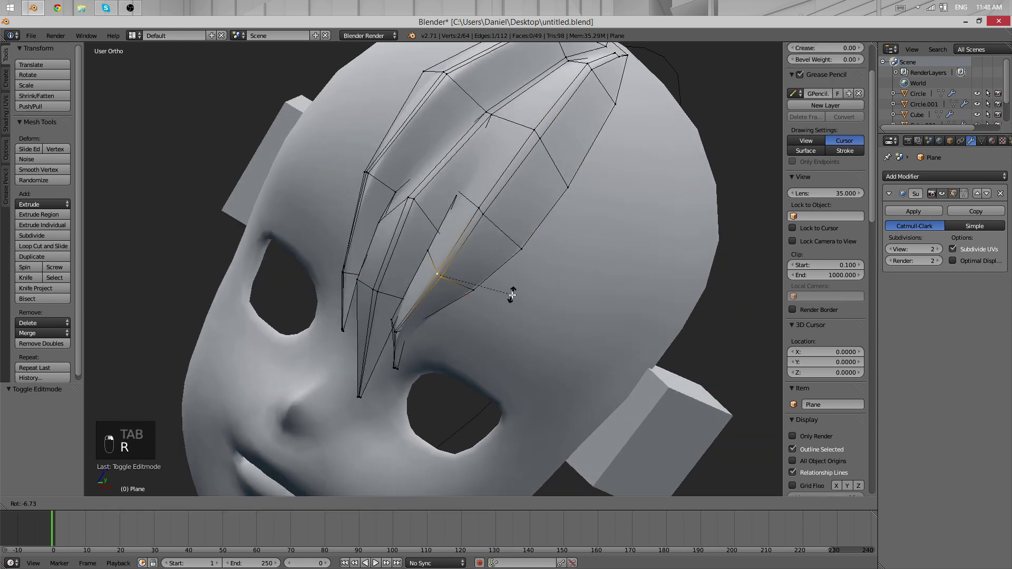
pyautogui.press('r')
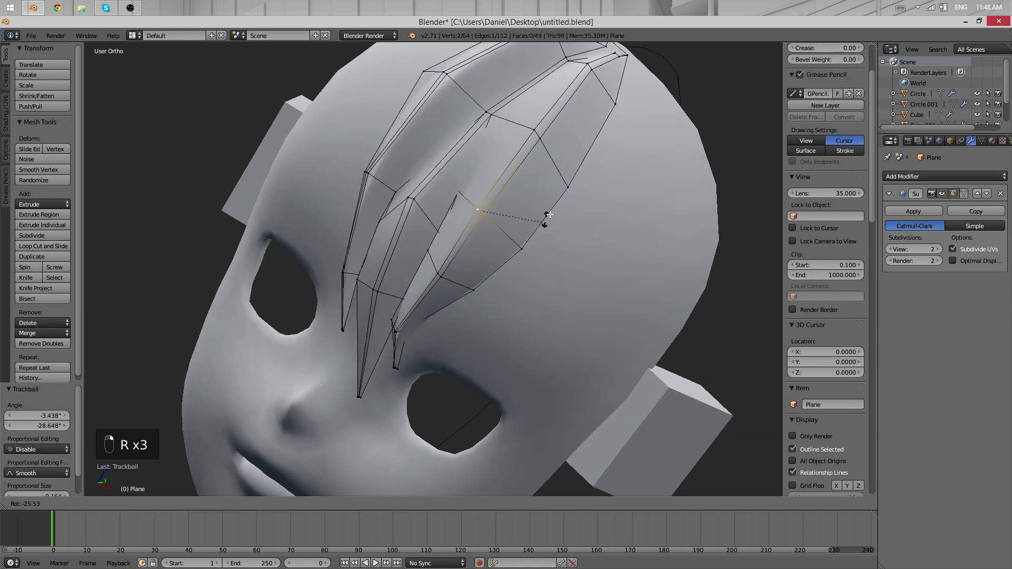
pyautogui.press('Tab')
# - Inspect the fringe strands from above, from the right against the reference, and from the front
pyautogui.scroll(-5, 321, 303)
pyautogui.moveTo(320, 302); pyautogui.dragTo(295, 290, button='middle')
pyautogui.scroll(2, 295, 290)
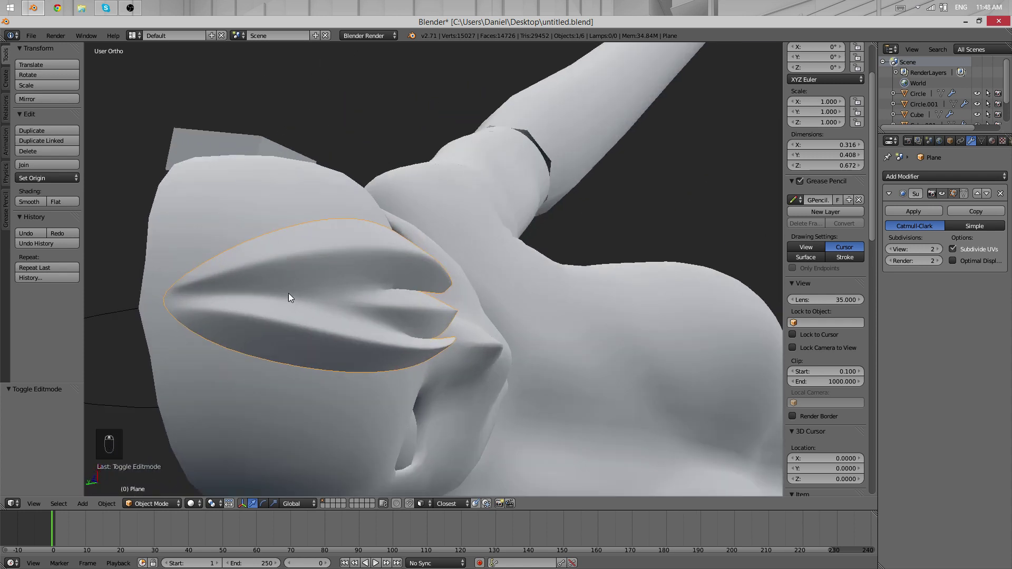
pyautogui.moveTo(443, 320); pyautogui.dragTo(516, 241, button='middle')
pyautogui.press('KP_3')
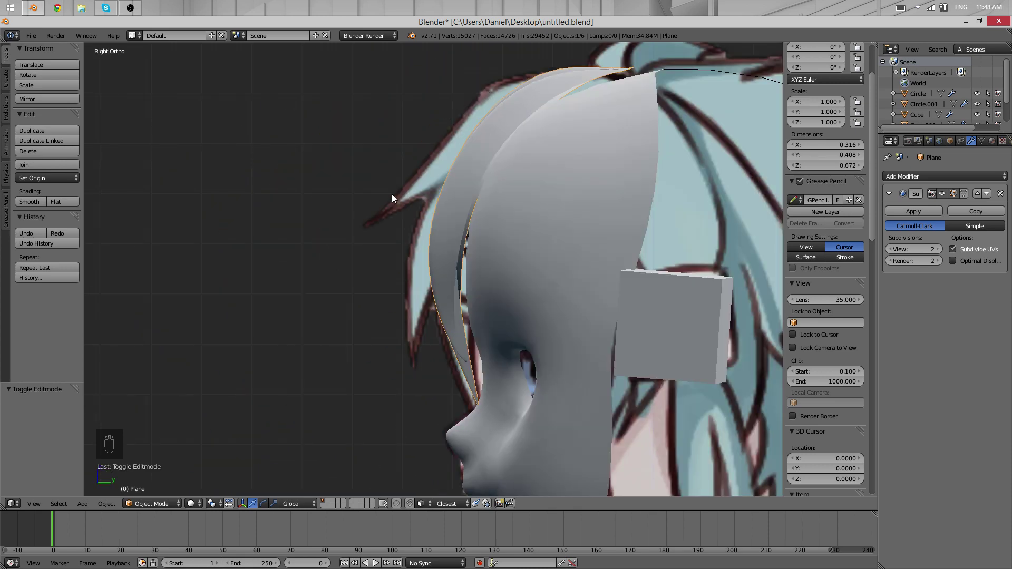
pyautogui.moveTo(394, 293); pyautogui.dragTo(417, 238, button='middle')
pyautogui.scroll(-3, 418, 238)
pyautogui.scroll(4, 276, 217)
pyautogui.moveTo(275, 217); pyautogui.dragTo(355, 201, button='middle')
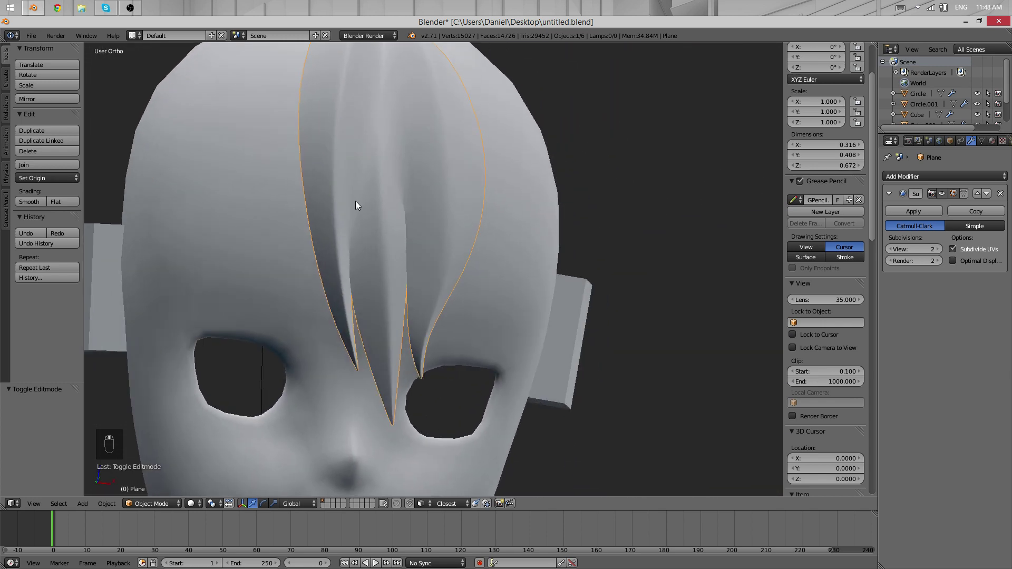
# - Inspect the finished fringe strands on the head and compare them with the front reference in wireframe and solid shading
pyautogui.rightClick(444, 212)
pyautogui.rightClick(444, 216)
pyautogui.scroll(-6, 533, 222)
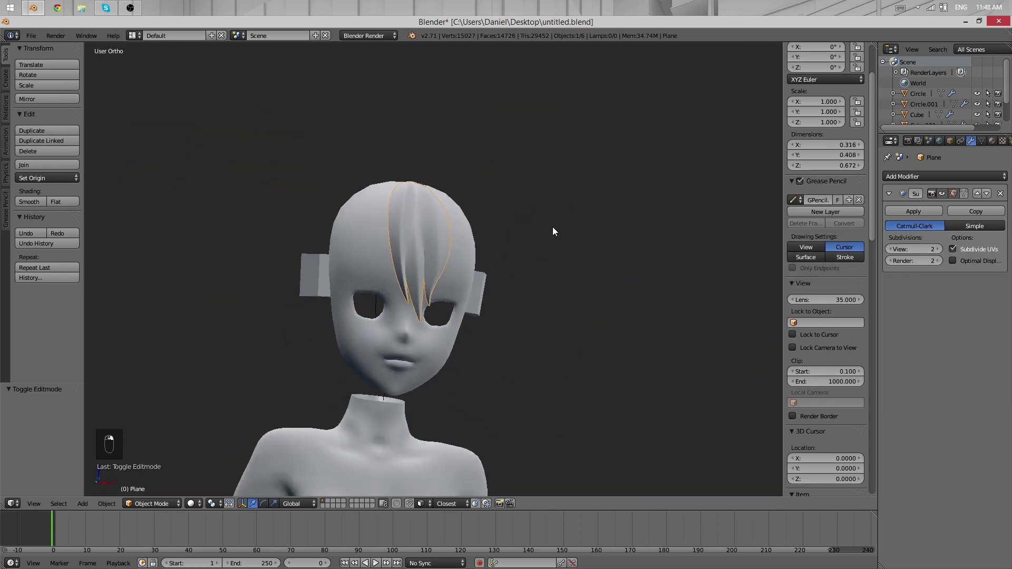
pyautogui.scroll(4, 513, 252)
pyautogui.press('KP_1')
pyautogui.press('z')
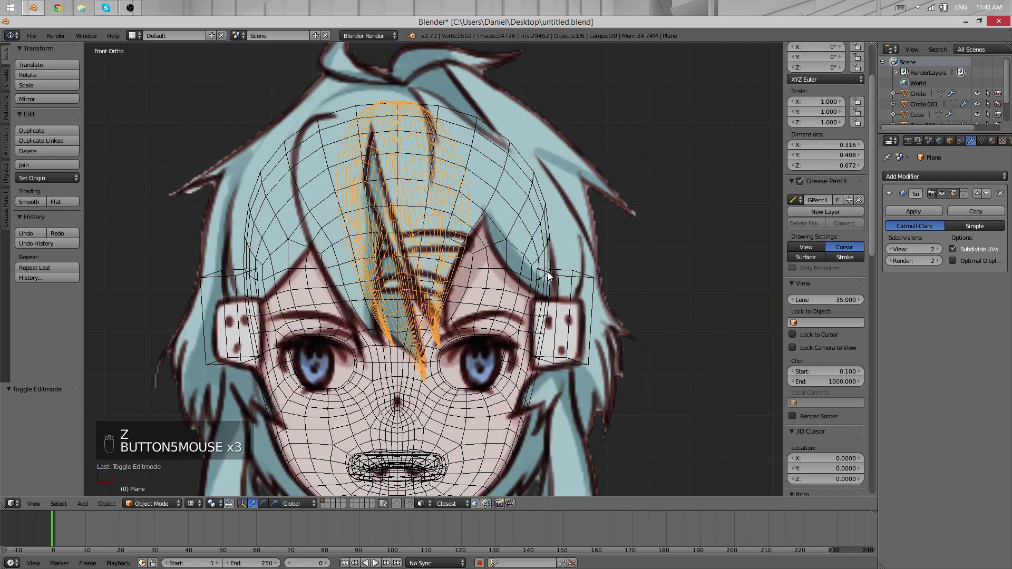
pyautogui.press('z')
pyautogui.scroll(-3, 499, 255)
# - Add a cube at the scene origin and open its mesh in Edit Mode
pyautogui.hotkey('shift', 'a')
pyautogui.moveTo(499, 256)
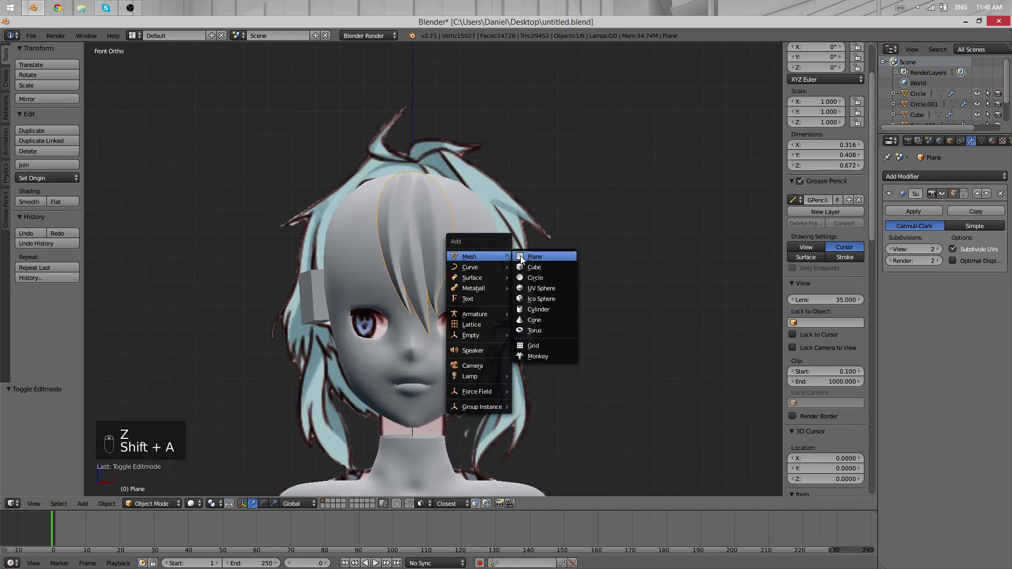
pyautogui.click(521, 267)
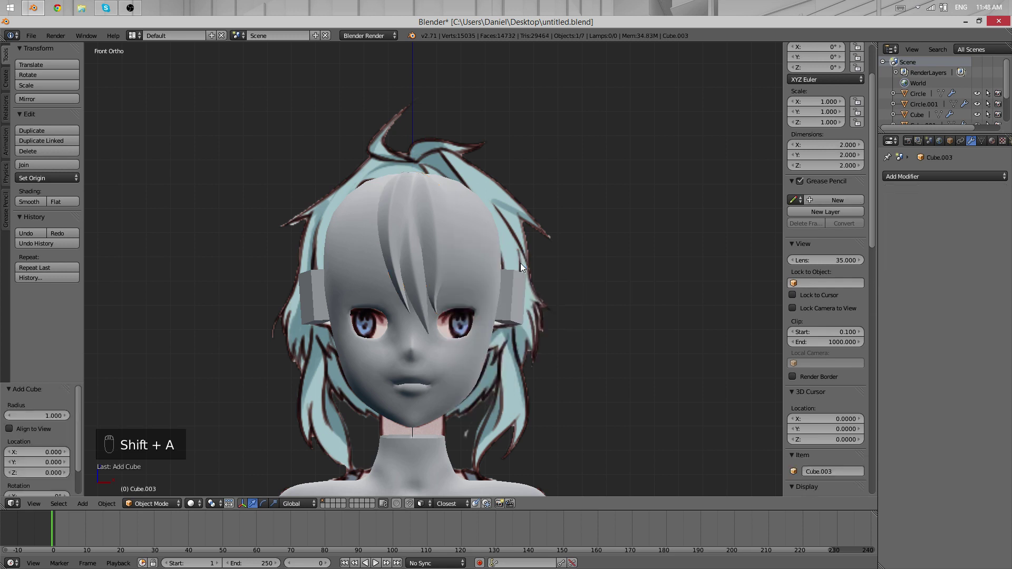
pyautogui.scroll(5, 543, 286)
pyautogui.scroll(-10, 543, 286)
pyautogui.scroll(-3, 530, 263)
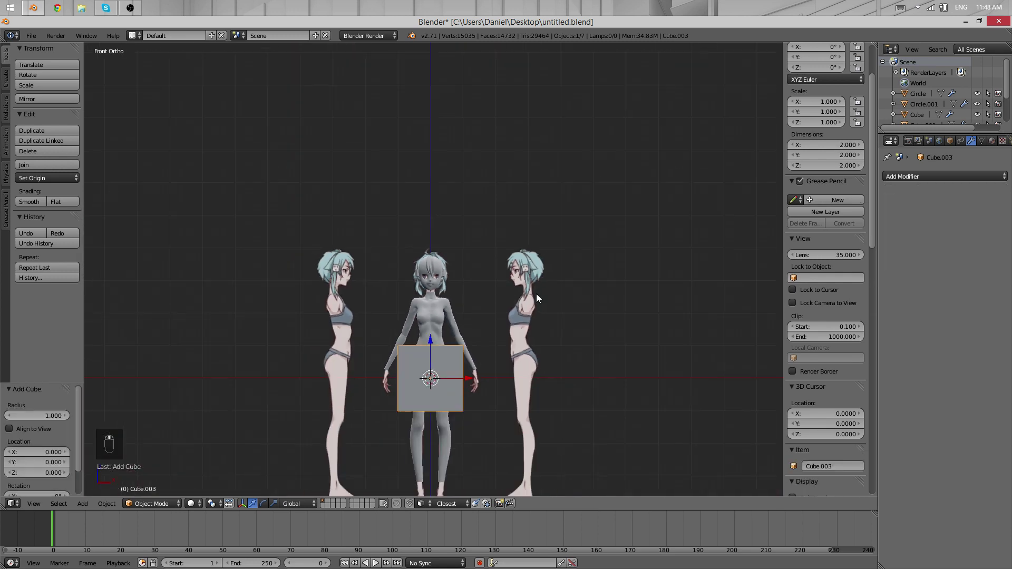
pyautogui.press('super')
pyautogui.press('super')
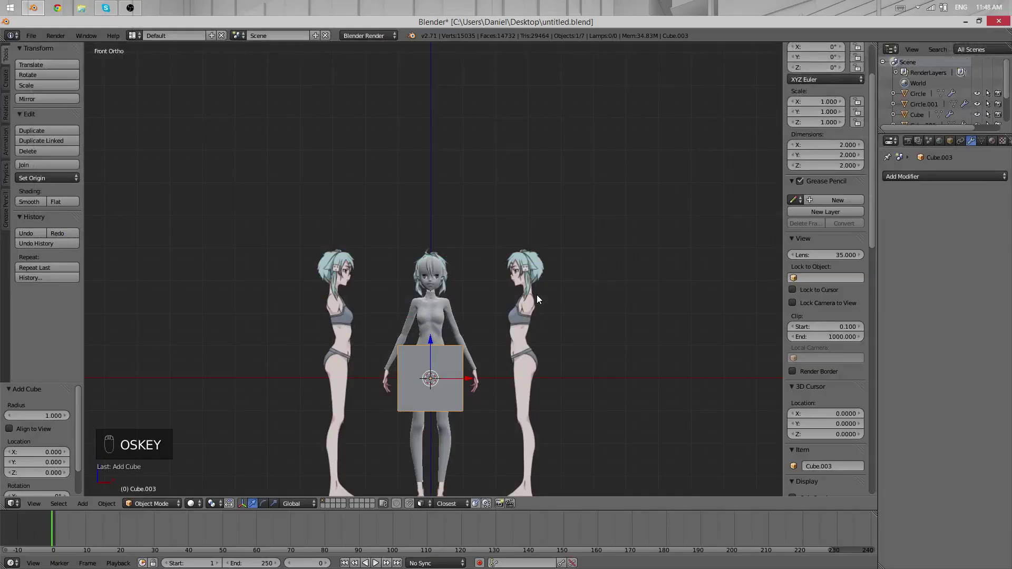
pyautogui.press('Tab')
pyautogui.scroll(4, 545, 318)
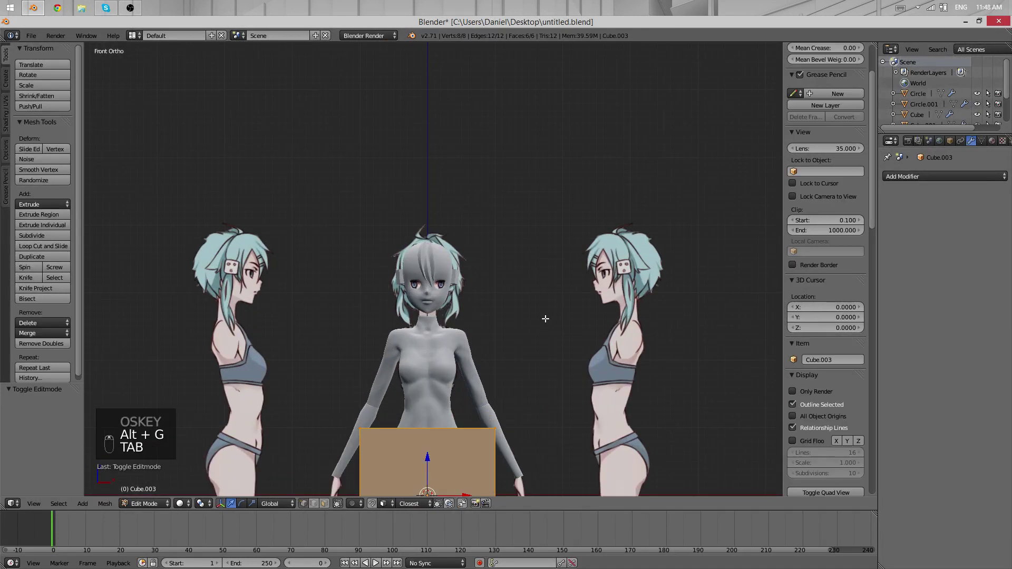
# - Raise the cube's mesh vertically to the head, scale it down, and move it up another 0.702 along Z to the top of the head
pyautogui.press('g')
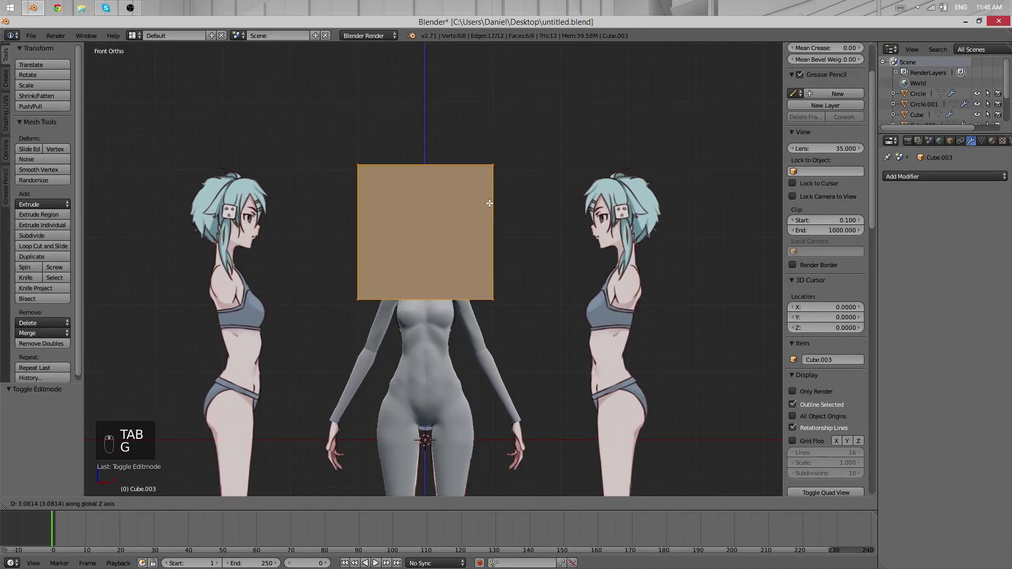
pyautogui.click(491, 200)
pyautogui.press('s')
pyautogui.click(518, 262)
pyautogui.press('g')
pyautogui.middleClick(514, 221)
pyautogui.click(513, 209)
pyautogui.scroll(-3, 599, 244)
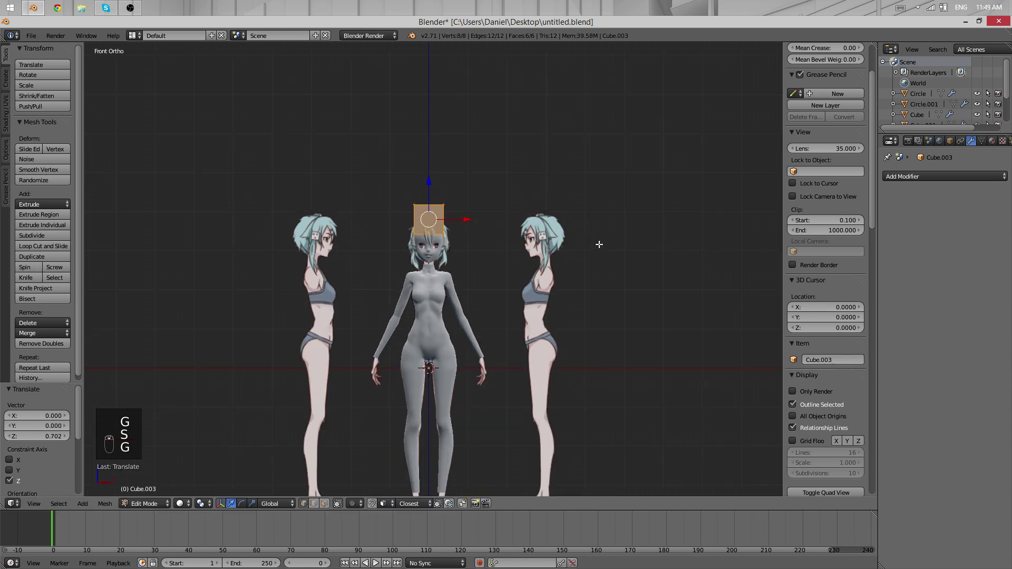
# - Flatten the cube into a thin horizontal bar, scaling it to 0.116 along Y and about 0.17 along Z
pyautogui.scroll(6, 585, 221)
pyautogui.keyDown('shift'); pyautogui.moveTo(572, 194); pyautogui.dragTo(589, 314, button='middle'); pyautogui.keyUp('shift')
pyautogui.scroll(-2, 619, 221)
pyautogui.scroll(5, 638, 230)
pyautogui.moveTo(657, 239); pyautogui.dragTo(681, 253, button='middle')
pyautogui.press('s')
pyautogui.press('y')
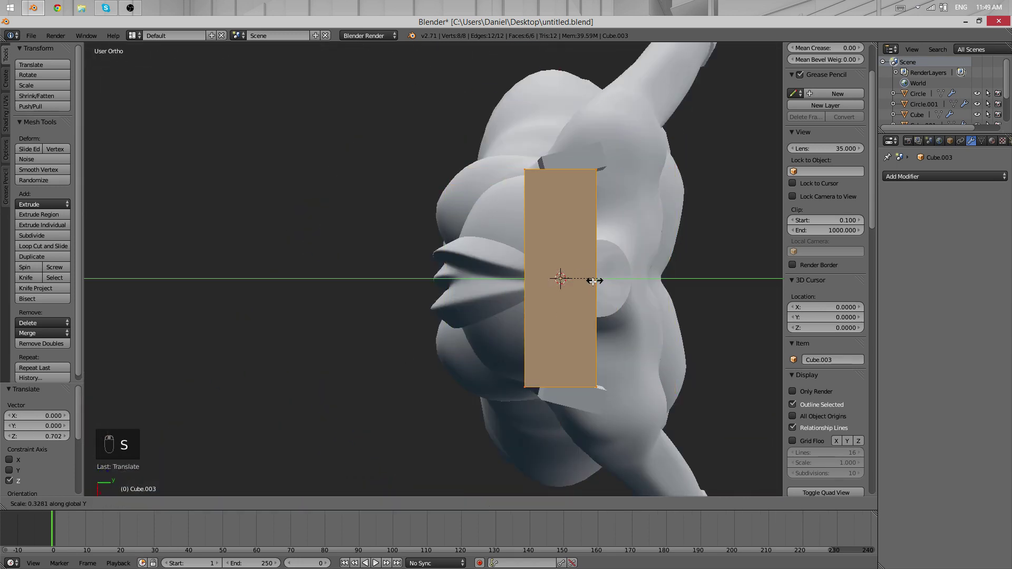
pyautogui.moveTo(548, 341); pyautogui.dragTo(599, 220, button='middle')
pyautogui.press('KP_1')
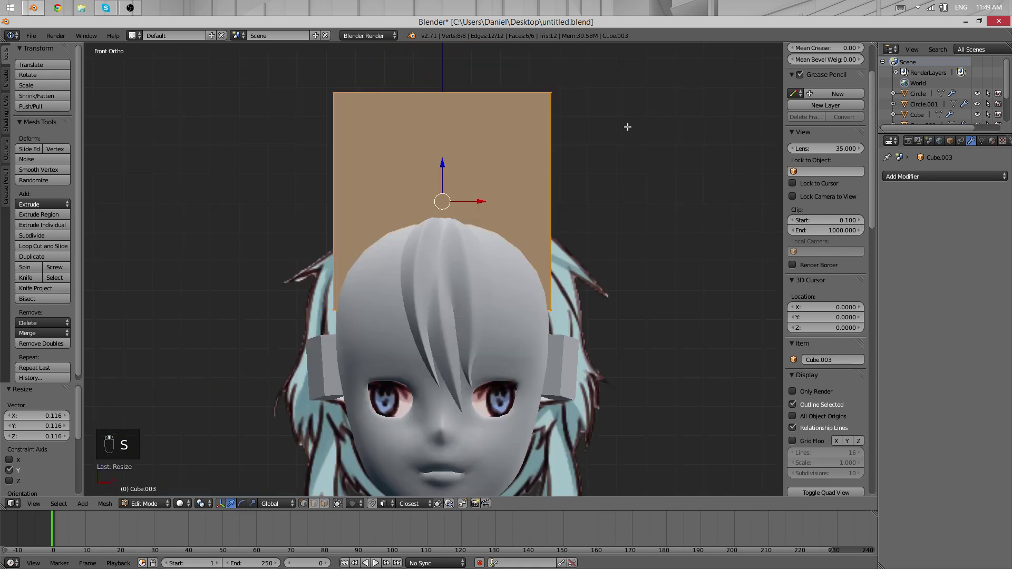
pyautogui.press('z')
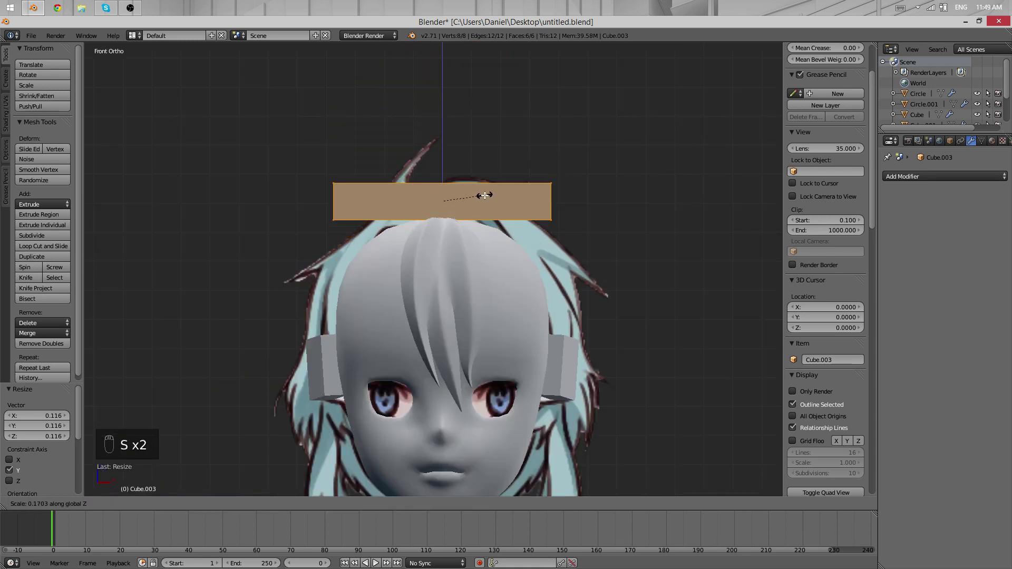
pyautogui.click(485, 196)
# - Scale the bar uniformly to 0.42 and move it down and forward onto the fringe in front of the forehead
pyautogui.moveTo(485, 196); pyautogui.dragTo(688, 249, button='middle')
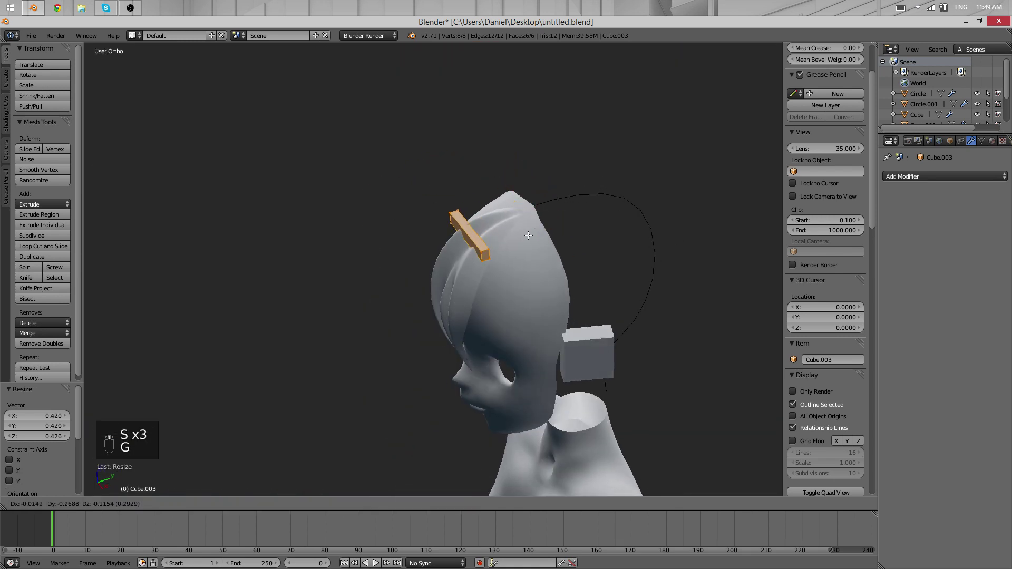
pyautogui.moveTo(487, 312); pyautogui.dragTo(457, 222, button='middle')
pyautogui.moveTo(588, 311); pyautogui.dragTo(463, 280, button='middle')
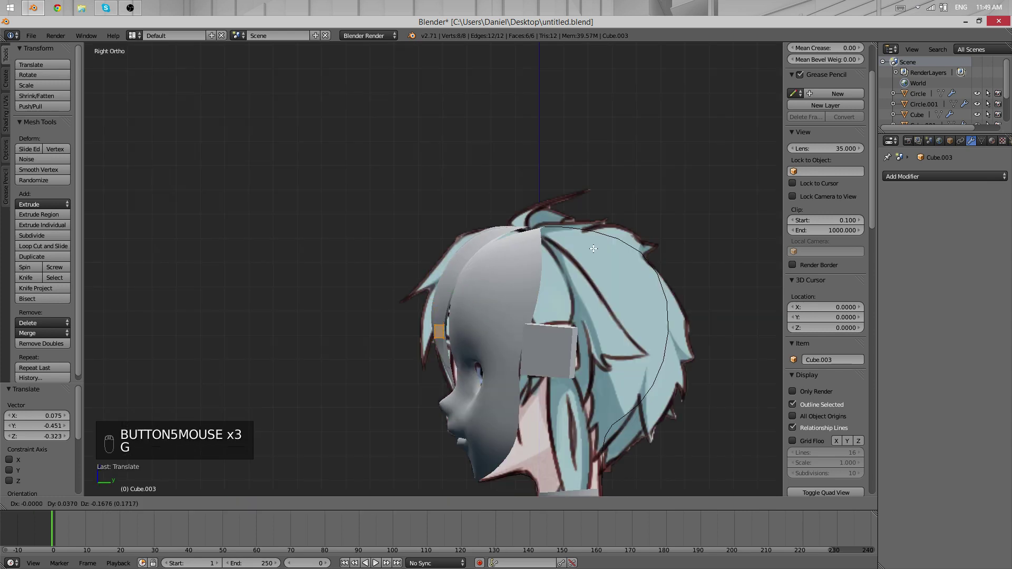
pyautogui.click(551, 226)
# - Duplicate the hair-clip bar and place the copy 0.148 above the original along Z
pyautogui.moveTo(551, 226); pyautogui.dragTo(603, 215, button='middle')
pyautogui.scroll(6, 522, 222)
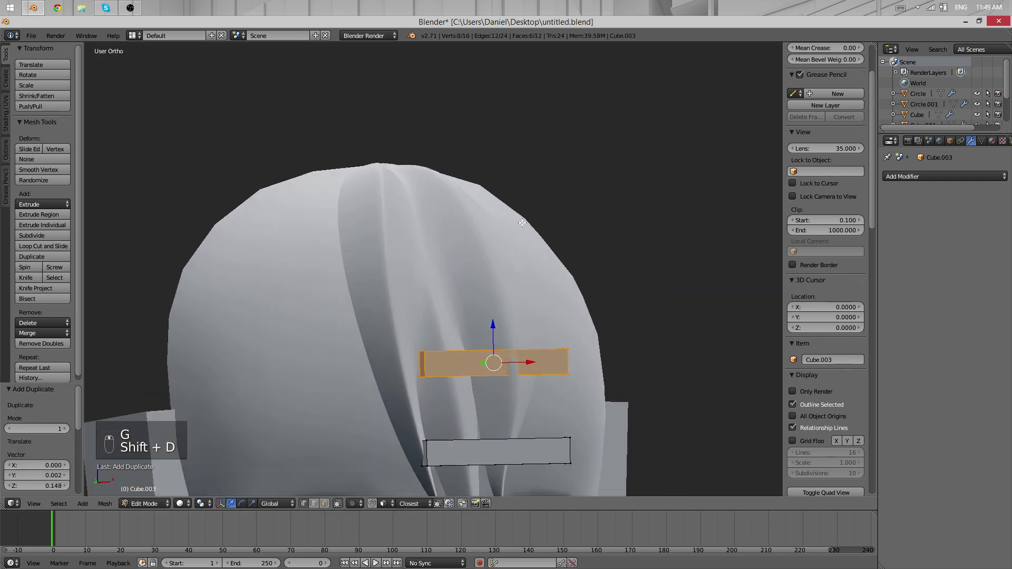
pyautogui.keyDown('alt'); pyautogui.moveTo(522, 222); pyautogui.dragTo(531, 248, button='middle'); pyautogui.keyUp('alt')
pyautogui.keyDown('shift'); pyautogui.moveTo(527, 291); pyautogui.dragTo(420, 171, button='middle'); pyautogui.keyUp('shift')
# - Select both bars, scale them down together, and move them by -0.004 in X and 0.056 in Z on the fringe
pyautogui.press('a')
pyautogui.press('a')
pyautogui.press('a')
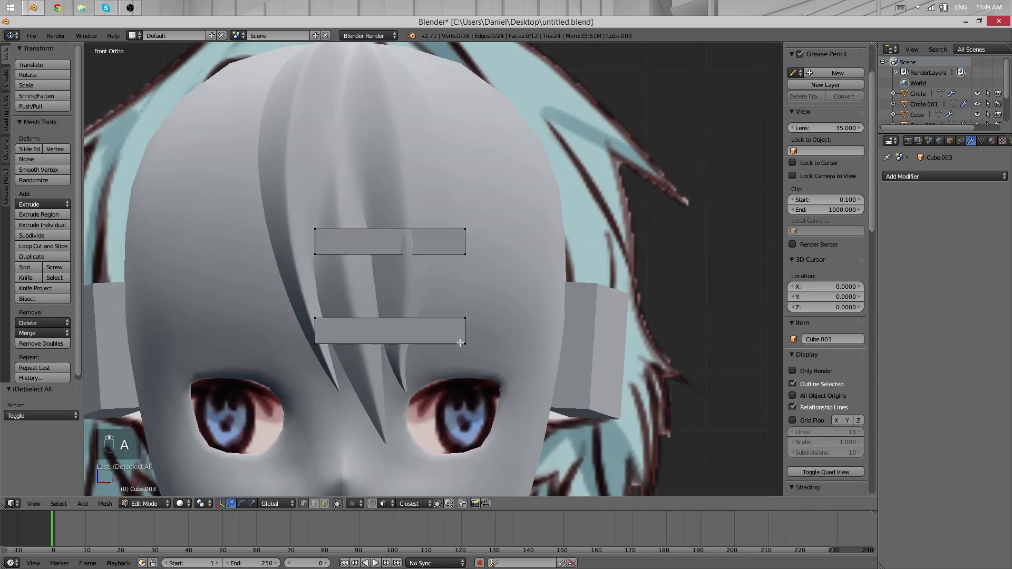
pyautogui.press('s')
pyautogui.click(508, 289)
pyautogui.press('g')
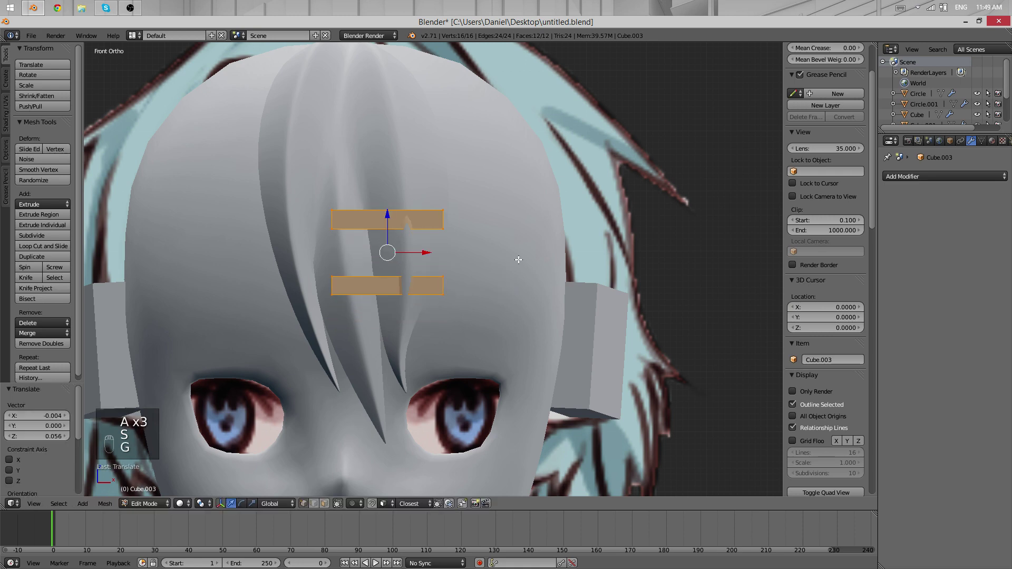
# - Select only the lower hair clip bar and move it about -0.019 in X and 0.014 in Z
pyautogui.press('a')
pyautogui.press('a')
pyautogui.press('a')
pyautogui.press('l')
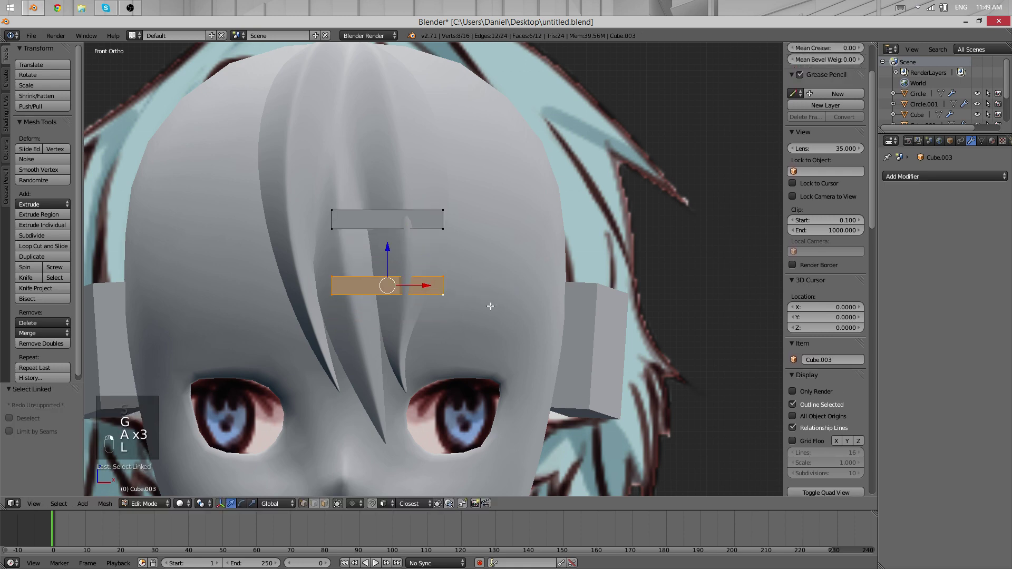
pyautogui.click(478, 310)
# - Cut an edge loop across the lower clip bar and slide it toward the bar's right end
pyautogui.moveTo(384, 224); pyautogui.dragTo(450, 147, button='middle')
pyautogui.scroll(4, 411, 267)
pyautogui.scroll(-7, 411, 267)
pyautogui.scroll(6, 389, 259)
pyautogui.scroll(2, 389, 259)
pyautogui.keyDown('shift'); pyautogui.moveTo(414, 258); pyautogui.dragTo(448, 278, button='middle'); pyautogui.keyUp('shift')
pyautogui.scroll(1, 384, 321)
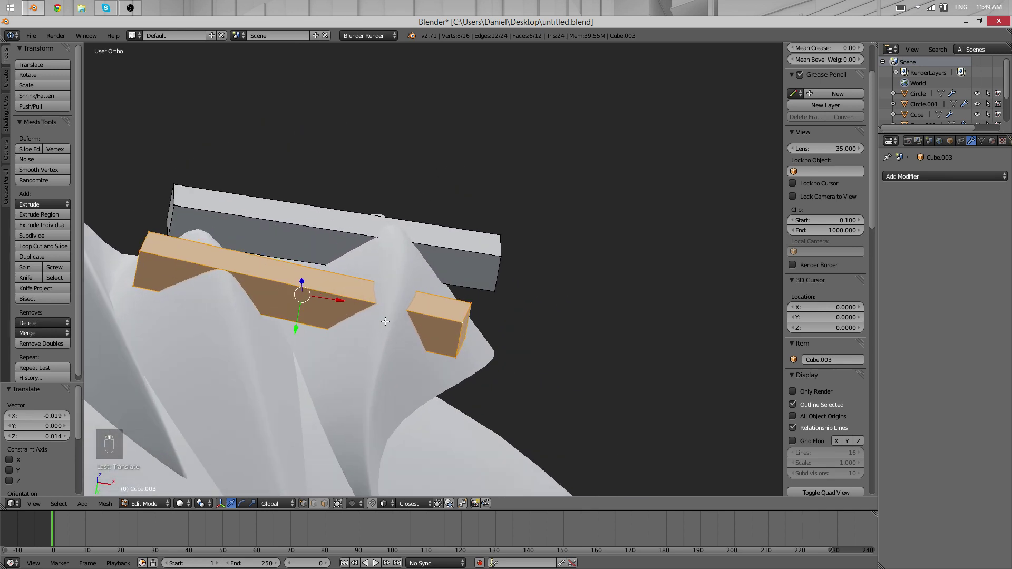
pyautogui.hotkey('ctrl', 'r')
pyautogui.click(369, 324)
pyautogui.click(440, 331)
# - Bend the lower clip bar around the hair and add a second edge loop near its left end
pyautogui.moveTo(440, 330); pyautogui.dragTo(472, 283, button='middle')
pyautogui.press('g')
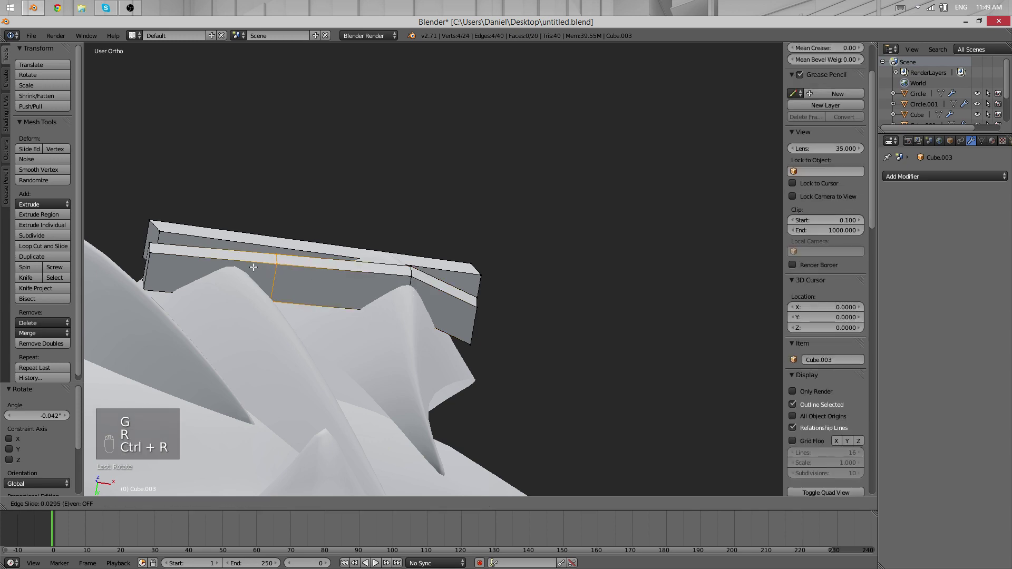
pyautogui.click(218, 255)
pyautogui.press('Tab')
pyautogui.moveTo(217, 255); pyautogui.dragTo(484, 440, button='middle')
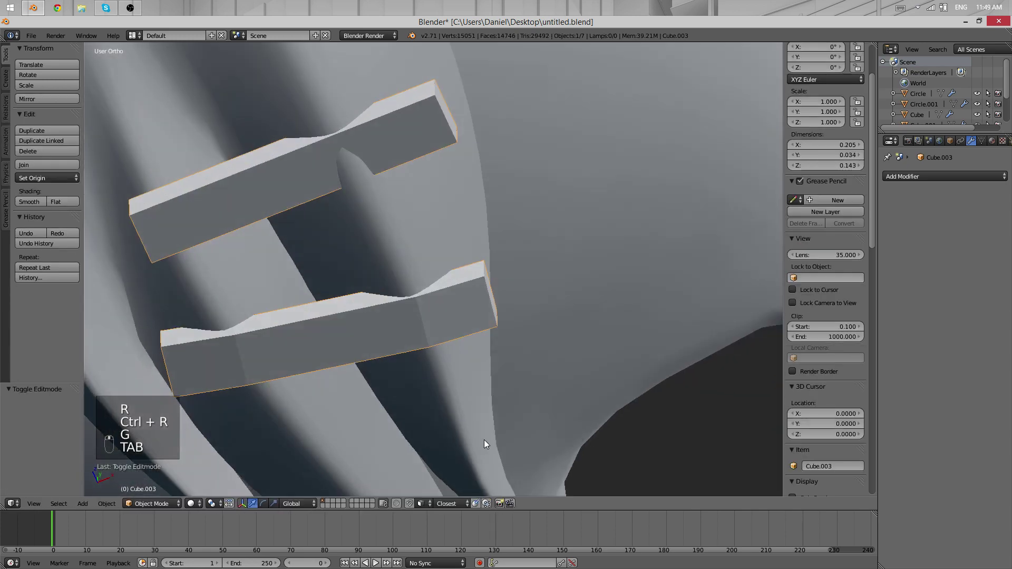
pyautogui.scroll(2, 458, 236)
pyautogui.scroll(-4, 457, 236)
pyautogui.press('Tab')
pyautogui.moveTo(426, 231)
pyautogui.mouseDown(button='middle')
pyautogui.moveTo(391, 171)
pyautogui.moveTo(410, 240)
pyautogui.mouseUp(button='middle')
# - Try to cut a centred edge loop across the upper clip bar
pyautogui.press('a')
pyautogui.press('a')
pyautogui.press('a')
pyautogui.hotkey('ctrl', 'r')
pyautogui.click(410, 239)
pyautogui.rightClick(410, 234)
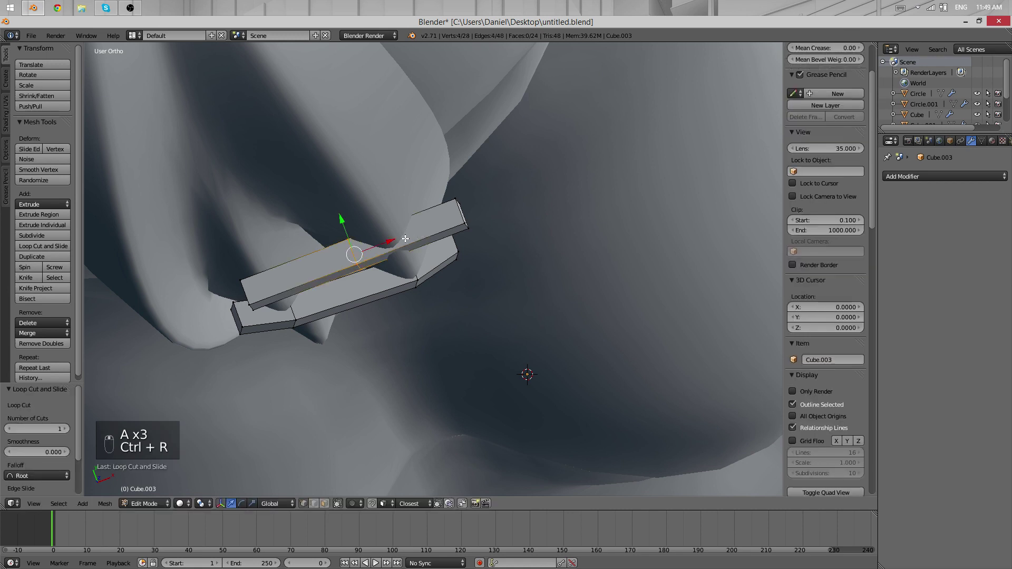
pyautogui.hotkey('ctrl', 'z')
# - Cut two edge loops near the ends of the upper clip bar and reposition the middle section between them
pyautogui.click(300, 285)
pyautogui.click(237, 307)
pyautogui.hotkey('ctrl', 'r')
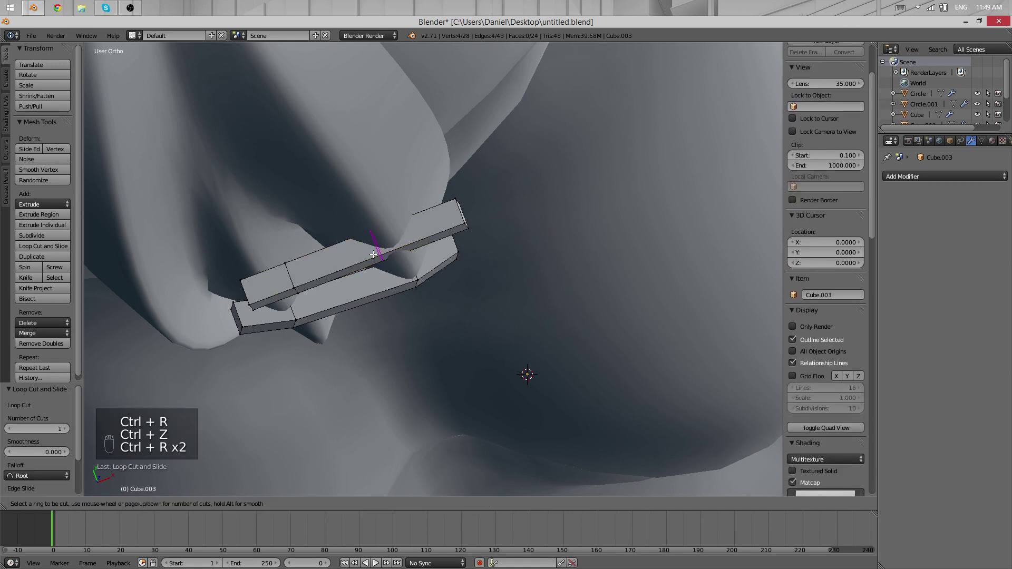
pyautogui.click(372, 252)
pyautogui.keyDown('alt'); pyautogui.keyDown('shift'); pyautogui.rightClick(293, 276); pyautogui.keyUp('shift'); pyautogui.keyUp('alt')
pyautogui.moveTo(294, 276); pyautogui.dragTo(398, 285, button='middle')
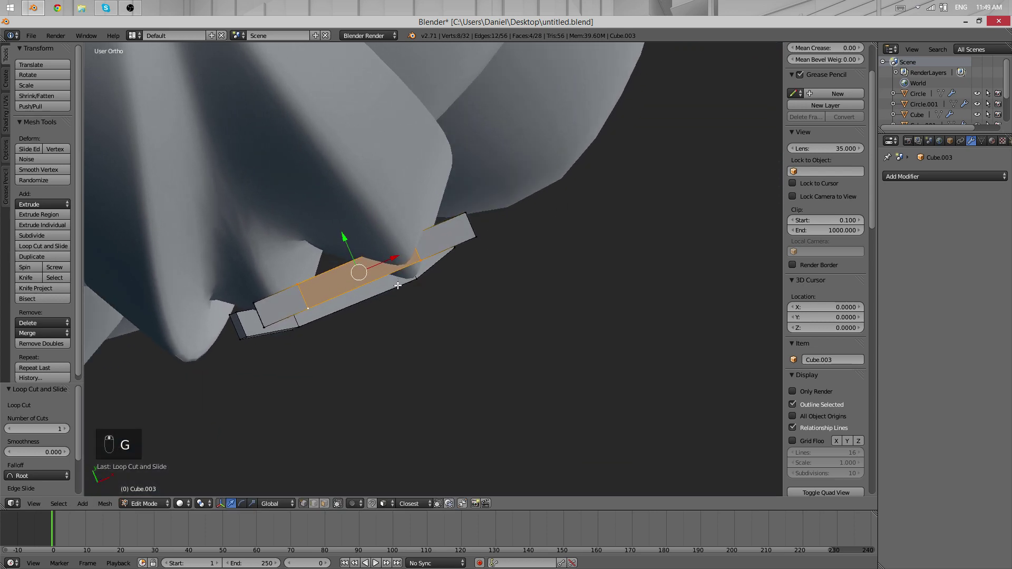
# - Leave mesh editing and apply smooth shading to both hair clips
pyautogui.press('Tab')
pyautogui.moveTo(406, 355); pyautogui.dragTo(384, 156, button='middle')
pyautogui.scroll(-1, 384, 157)
pyautogui.scroll(3, 384, 157)
pyautogui.scroll(-6, 397, 280)
pyautogui.scroll(-4, 396, 283)
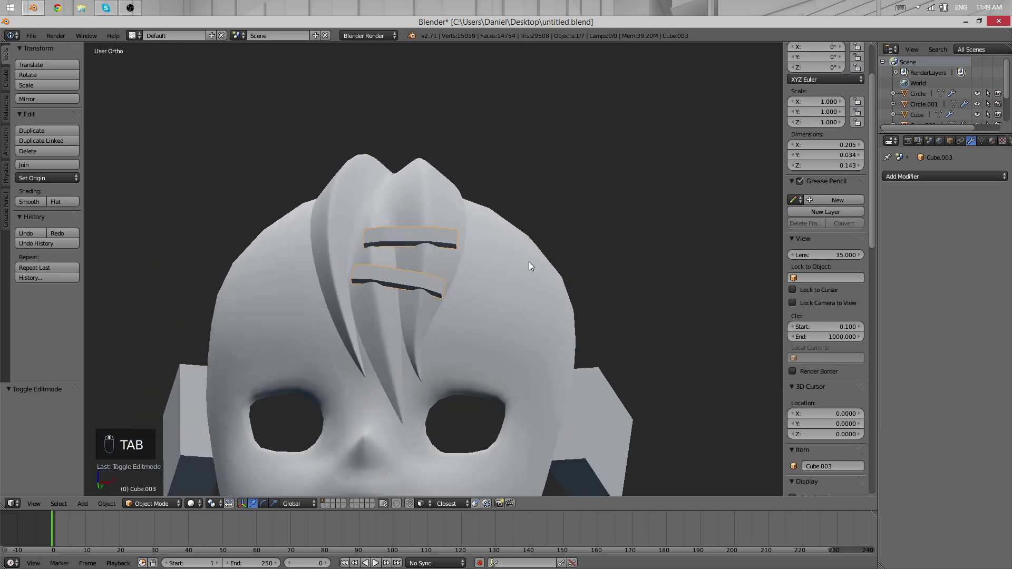
pyautogui.moveTo(529, 264); pyautogui.dragTo(363, 283, button='middle')
pyautogui.moveTo(187, 204); pyautogui.dragTo(228, 285, button='middle')
pyautogui.scroll(-3, 318, 217)
pyautogui.scroll(5, 374, 281)
pyautogui.scroll(-2, 450, 237)
pyautogui.moveTo(372, 281); pyautogui.dragTo(458, 226, button='middle')
# - Edit the bangs mesh and move the two vertices beside the upper clip so the hair sits under it
pyautogui.rightClick(459, 225)
pyautogui.press('Tab')
pyautogui.moveTo(440, 271); pyautogui.dragTo(477, 272, button='middle')
pyautogui.scroll(1, 437, 186)
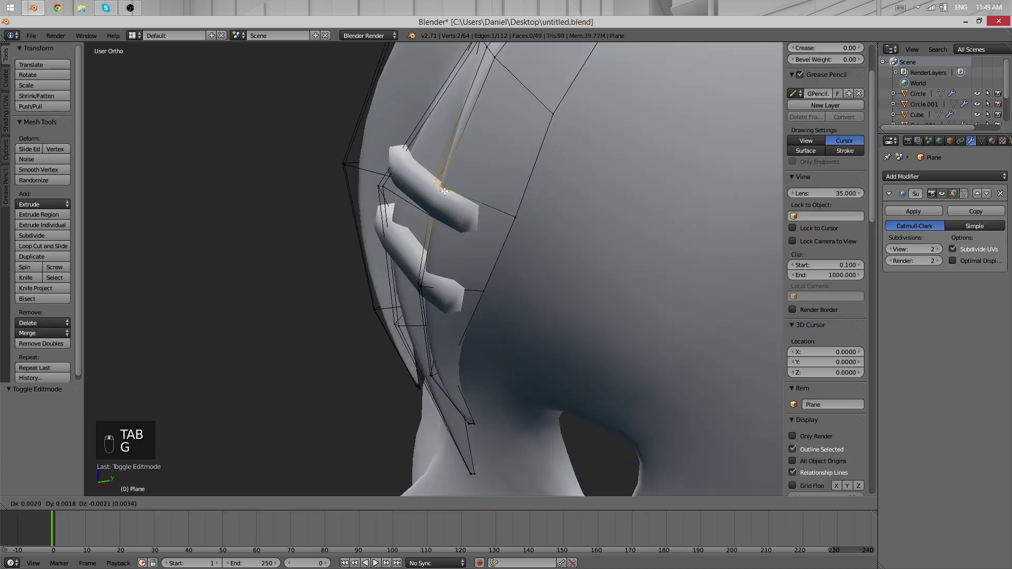
pyautogui.moveTo(463, 201); pyautogui.dragTo(492, 238, button='middle')
pyautogui.press('g')
# - Move the bangs vertices beside the lower clip so the strands fit beneath it
pyautogui.keyDown('shift'); pyautogui.rightClick(416, 284); pyautogui.keyUp('shift')
pyautogui.press('g')
pyautogui.press('g')
pyautogui.click(394, 279)
pyautogui.press('Tab')
pyautogui.scroll(-1, 492, 239)
pyautogui.press('Tab')
pyautogui.press('Tab')
pyautogui.press('Tab')
# - Select the whole hair clip mesh and move both clips to sit better against the bangs
pyautogui.rightClick(447, 232)
pyautogui.press('Tab')
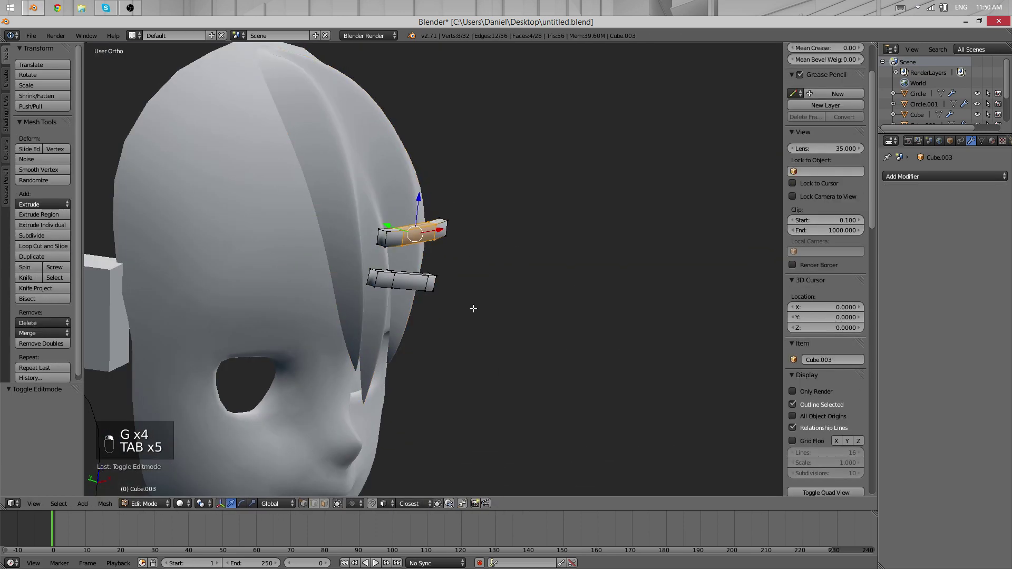
pyautogui.moveTo(473, 309)
pyautogui.mouseDown(button='middle')
pyautogui.moveTo(450, 303)
pyautogui.moveTo(368, 375)
pyautogui.moveTo(385, 225)
pyautogui.moveTo(336, 265)
pyautogui.moveTo(410, 330)
pyautogui.moveTo(432, 404)
pyautogui.moveTo(423, 296)
pyautogui.moveTo(535, 219)
pyautogui.moveTo(610, 255)
pyautogui.moveTo(474, 317)
pyautogui.mouseUp(button='middle')
pyautogui.scroll(4, 450, 302)
pyautogui.press('a')
pyautogui.press('a')
pyautogui.press('g')
pyautogui.click(366, 360)
pyautogui.click(420, 368)
pyautogui.press('Tab')
pyautogui.press('Tab')
pyautogui.press('Tab')
pyautogui.press('Tab')
# - Move the two bangs vertices just below the middle of the lower clip to reshape the hair under it
pyautogui.scroll(8, 416, 347)
pyautogui.press('Tab')
pyautogui.rightClick(345, 359)
pyautogui.press('Tab')
pyautogui.moveTo(339, 359)
pyautogui.mouseDown(button='middle')
pyautogui.moveTo(350, 226)
pyautogui.moveTo(364, 191)
pyautogui.mouseUp(button='middle')
pyautogui.press('z')
pyautogui.rightClick(290, 321)
pyautogui.press('z')
pyautogui.press('g')
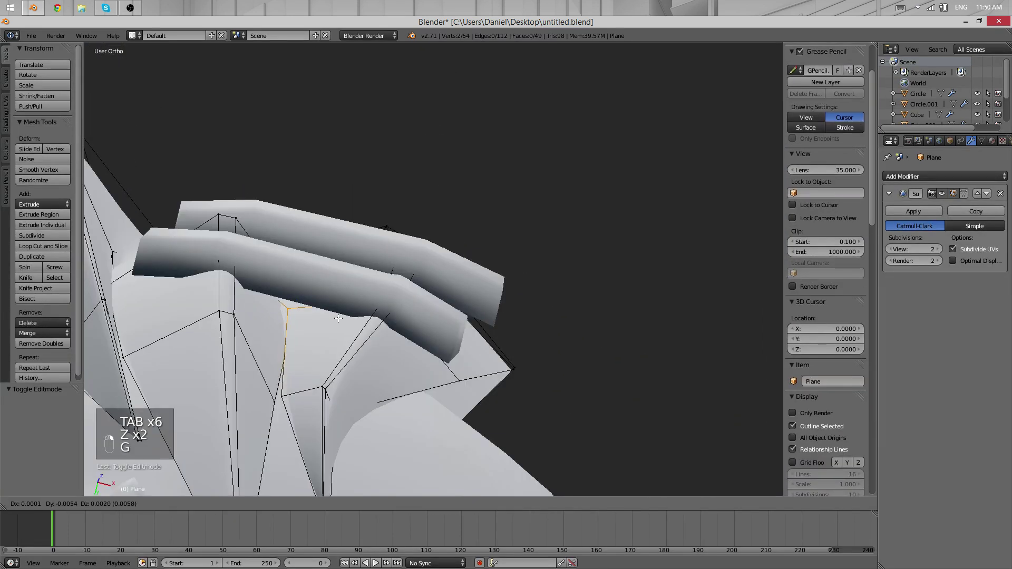
pyautogui.click(364, 279)
pyautogui.press('Tab')
pyautogui.scroll(-6, 343, 328)
pyautogui.moveTo(343, 328); pyautogui.dragTo(352, 270, button='middle')
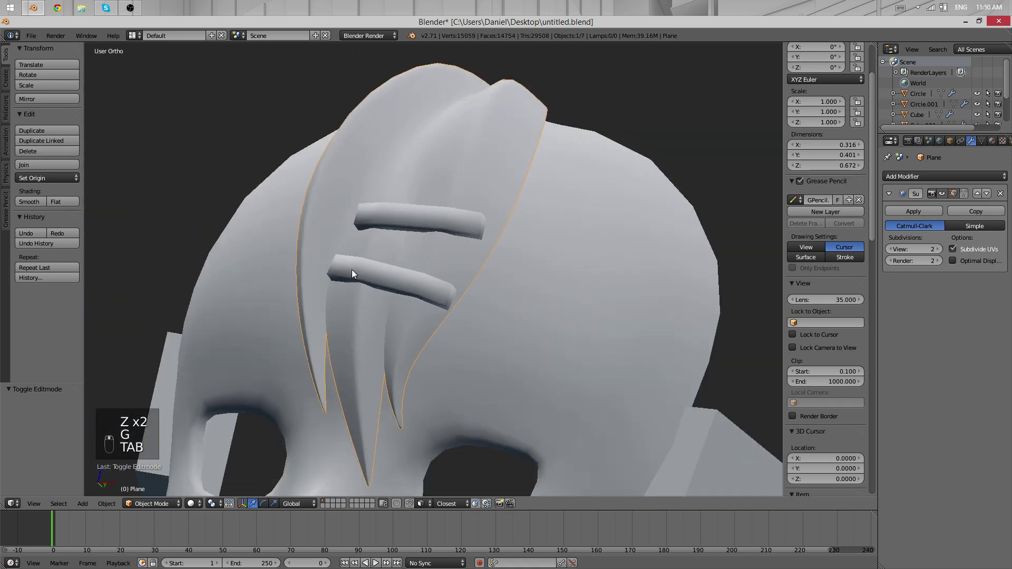
# - Cut an edge loop across the bangs' right-hand strand between the two clips, working in front view
pyautogui.moveTo(437, 338); pyautogui.dragTo(496, 380, button='middle')
pyautogui.moveTo(211, 381); pyautogui.dragTo(343, 2, button='middle')
pyautogui.moveTo(590, 156); pyautogui.dragTo(482, 215, button='middle')
pyautogui.press('Tab')
pyautogui.press('KP_5')
pyautogui.scroll(1, 436, 245)
pyautogui.press('KP_5')
pyautogui.hotkey('ctrl', 'r')
pyautogui.click(477, 240)
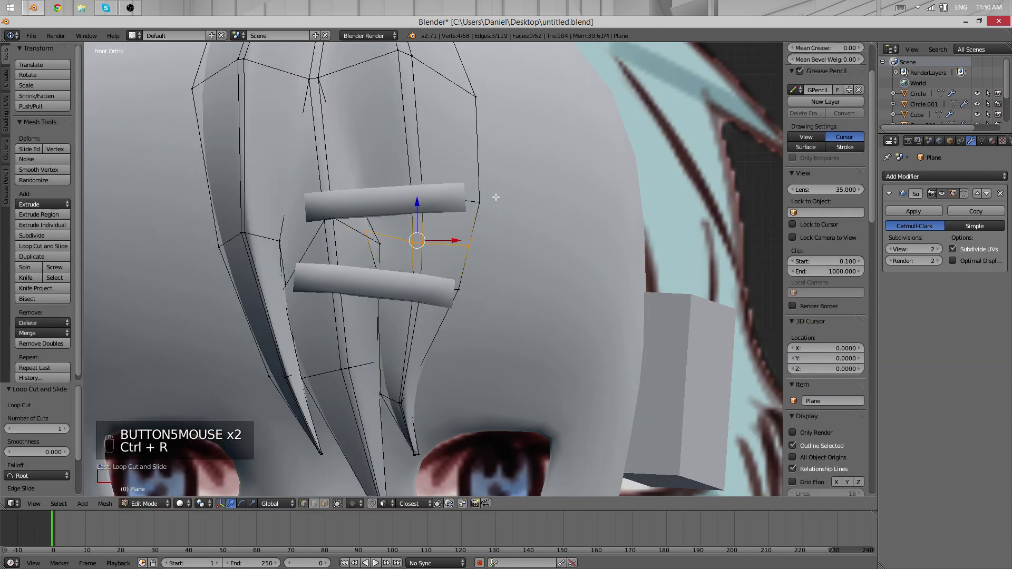
# - Move the bangs' outer outline vertices at the right ends of both clips inward to pinch the hair
pyautogui.press('g')
pyautogui.press('g')
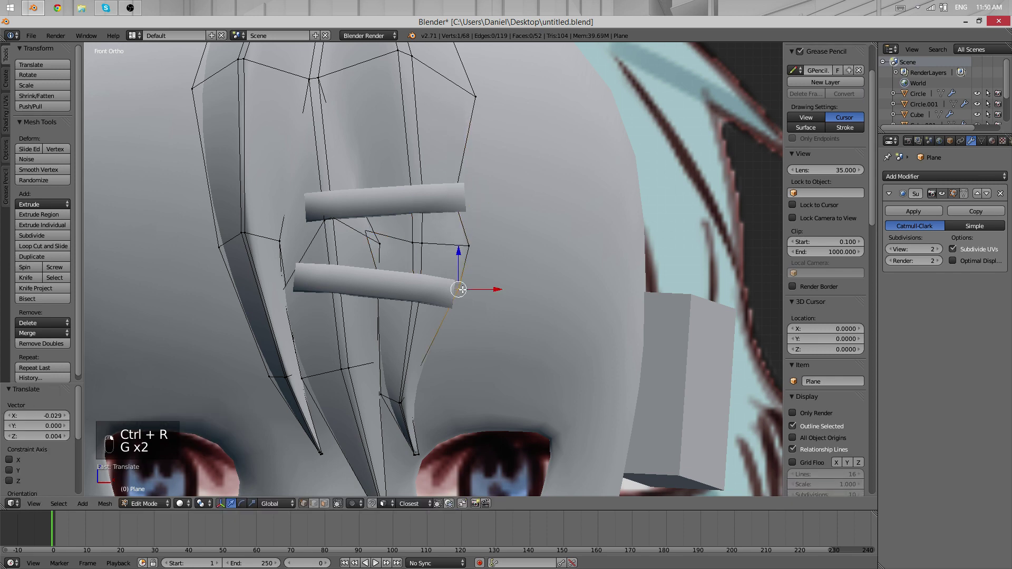
pyautogui.click(447, 293)
pyautogui.press('Tab')
pyautogui.scroll(-6, 476, 251)
pyautogui.moveTo(476, 251); pyautogui.dragTo(491, 195, button='middle')
pyautogui.scroll(9, 464, 269)
pyautogui.press('Tab')
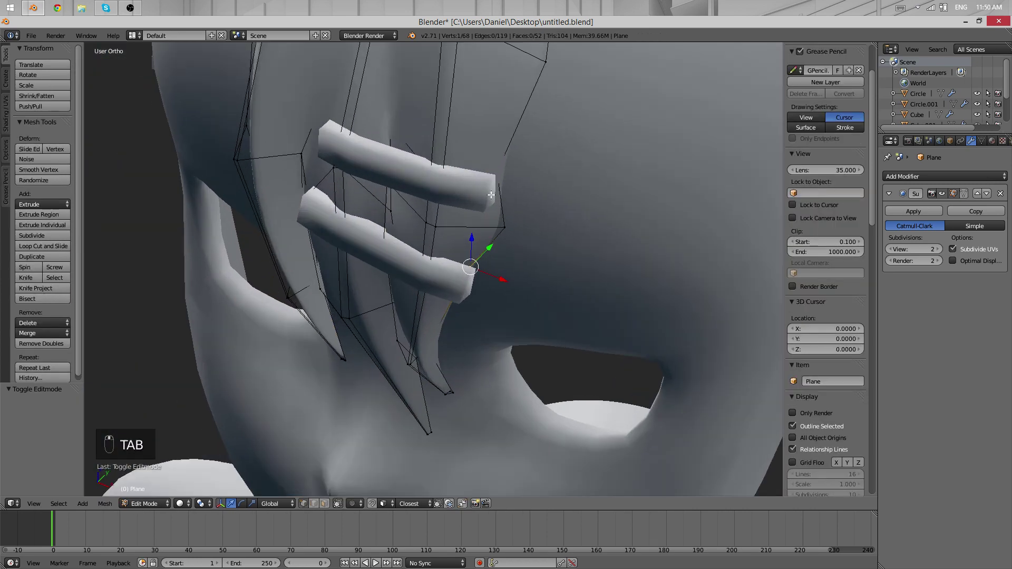
# - Try to cut an edge loop across the bangs above the upper clip
pyautogui.hotkey('ctrl', 'r')
pyautogui.click(521, 127)
pyautogui.hotkey('ctrl', 'z')
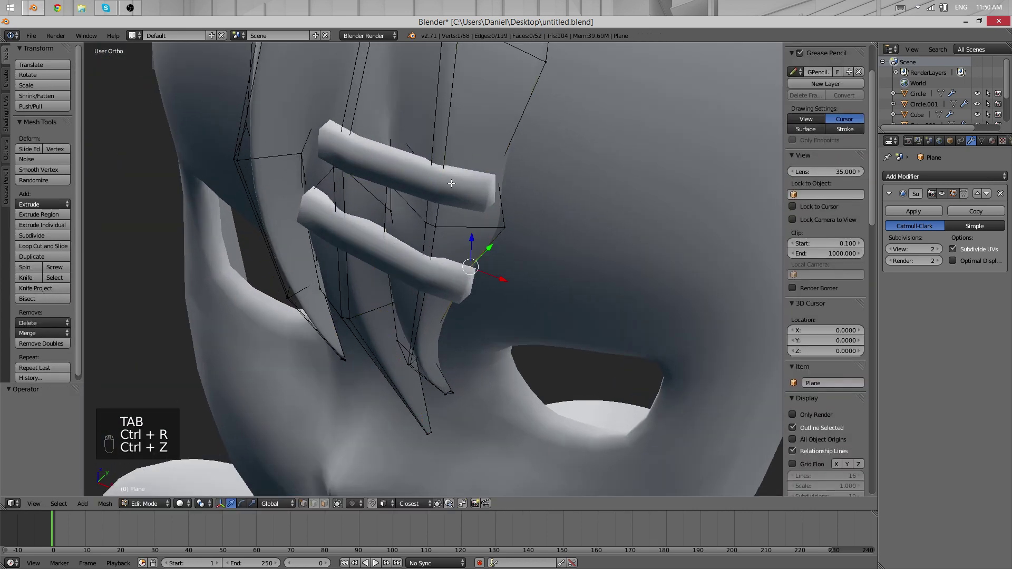
# - Cut an edge loop across the right-hand bang strand below the lower clip and move it outward
pyautogui.moveTo(464, 174); pyautogui.dragTo(438, 286, button='middle')
pyautogui.hotkey('ctrl', 'r')
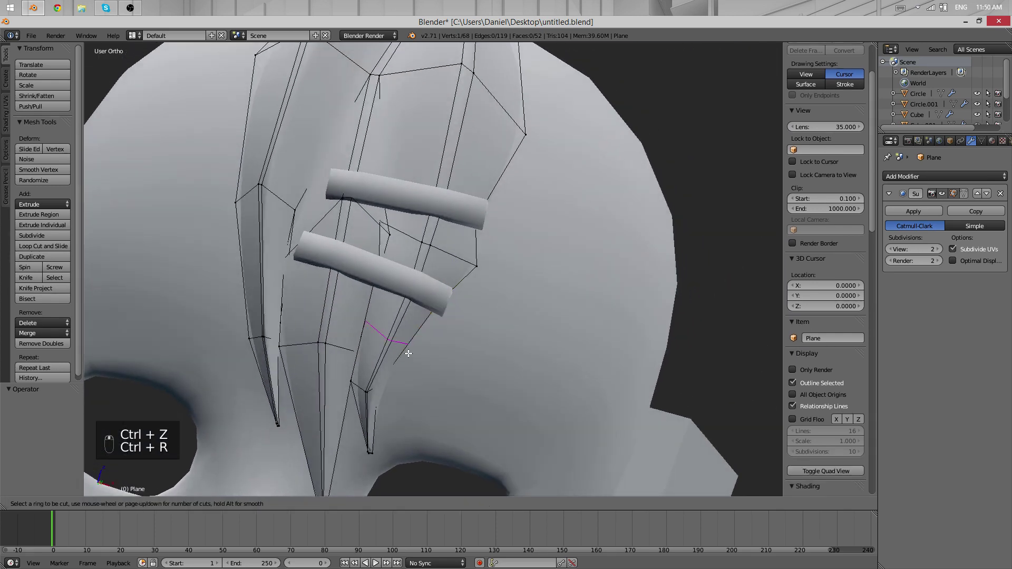
pyautogui.click(425, 355)
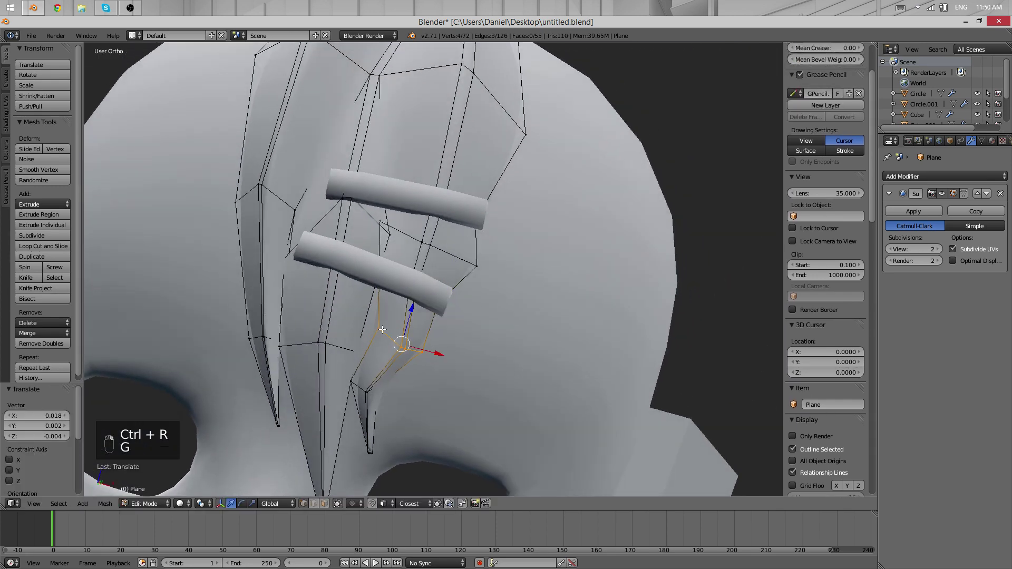
pyautogui.press('g')
pyautogui.press('Tab')
pyautogui.scroll(-5, 371, 304)
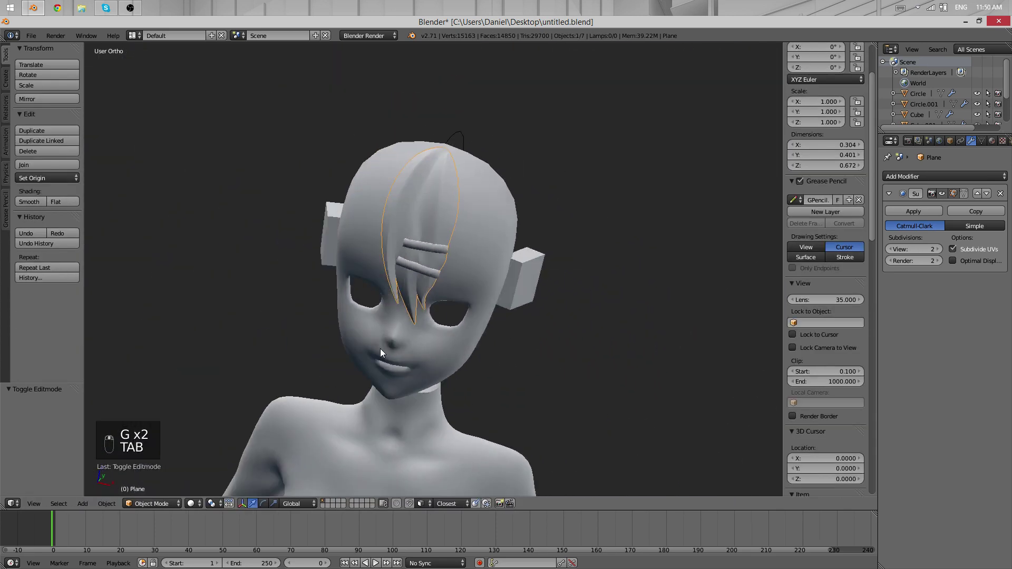
# - Select the upper clip's right end face, then move and rotate it to bend toward the hair
pyautogui.moveTo(381, 352); pyautogui.dragTo(510, 268, button='middle')
pyautogui.scroll(10, 510, 268)
pyautogui.rightClick(487, 334)
pyautogui.press('Tab')
pyautogui.moveTo(487, 333); pyautogui.dragTo(473, 407, button='middle')
pyautogui.press('r')
pyautogui.rightClick(625, 409)
pyautogui.keyDown('alt'); pyautogui.rightClick(353, 354); pyautogui.keyUp('alt')
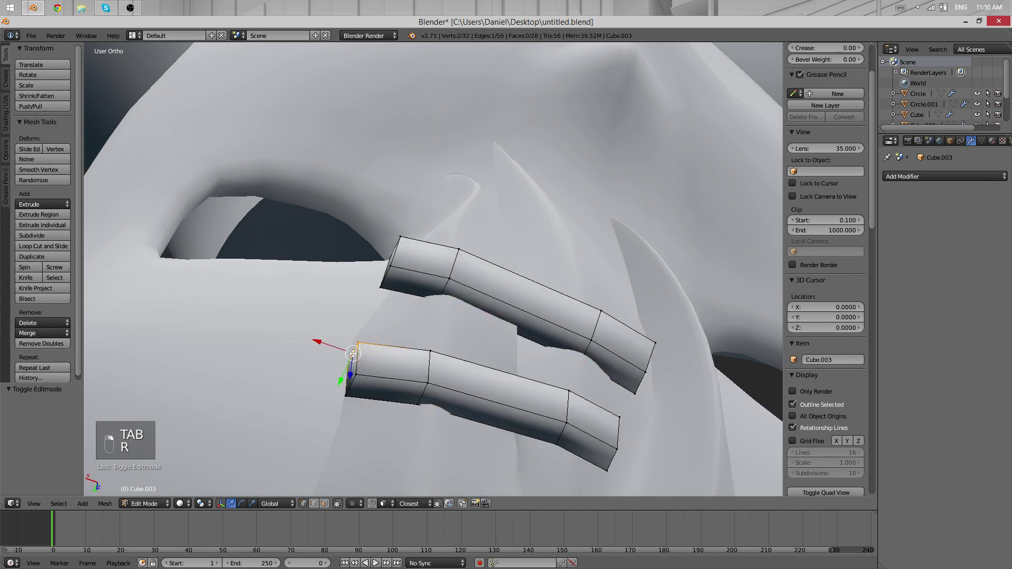
pyautogui.keyDown('shift'); pyautogui.rightClick(350, 390); pyautogui.keyUp('shift')
pyautogui.keyDown('shift'); pyautogui.moveTo(450, 335); pyautogui.dragTo(452, 220, button='middle'); pyautogui.keyUp('shift')
pyautogui.press('g')
pyautogui.click(435, 254)
pyautogui.press('r')
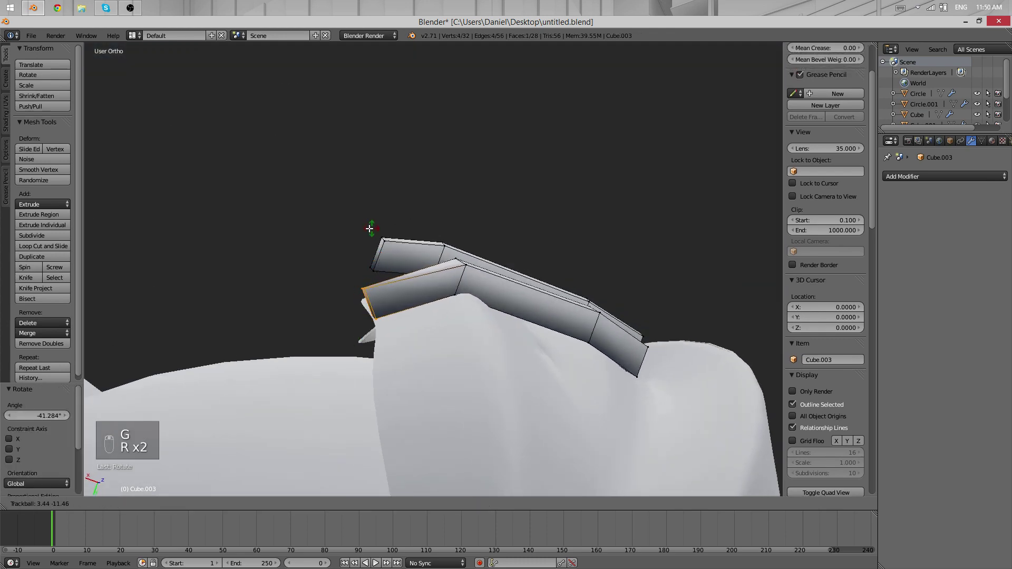
pyautogui.click(361, 247)
# - Shift the upper clip's right end face further so it tucks against the hair
pyautogui.moveTo(361, 247); pyautogui.dragTo(607, 244, button='middle')
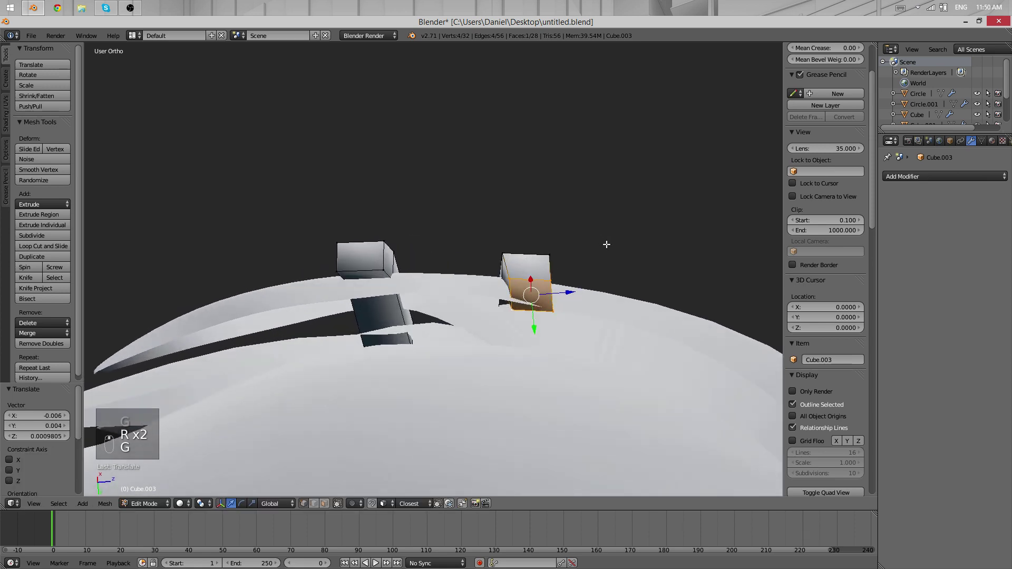
pyautogui.moveTo(482, 224); pyautogui.dragTo(501, 285, button='middle')
pyautogui.press('g')
pyautogui.click(568, 319)
pyautogui.press('Tab')
pyautogui.press('Tab')
# - Select the lower clip's right end face, then move and rotate it to bend toward the hair
pyautogui.rightClick(396, 292)
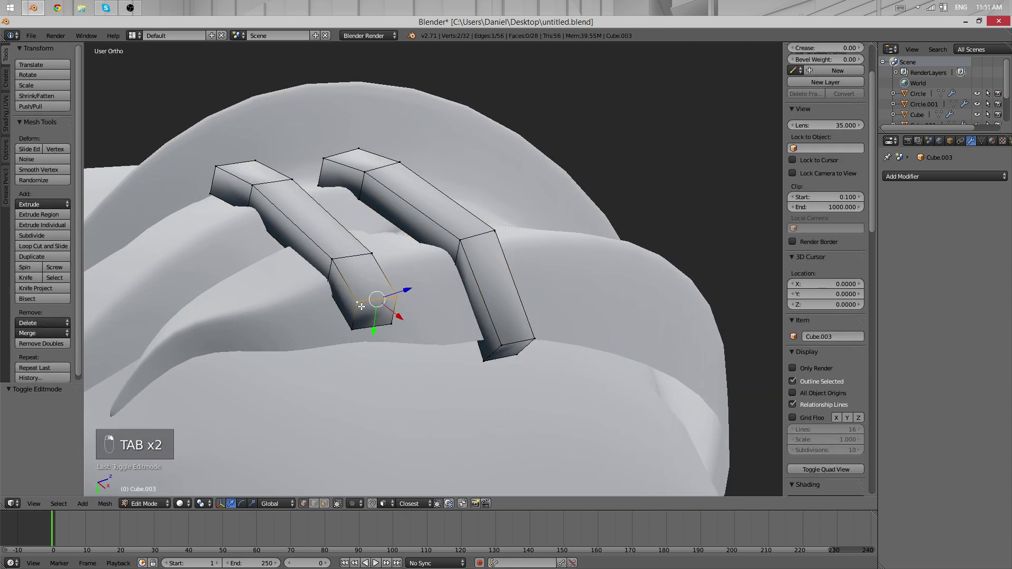
pyautogui.keyDown('shift'); pyautogui.rightClick(355, 296); pyautogui.keyUp('shift')
pyautogui.keyDown('shift'); pyautogui.rightClick(351, 325); pyautogui.keyUp('shift')
pyautogui.keyDown('shift'); pyautogui.rightClick(390, 320); pyautogui.keyUp('shift')
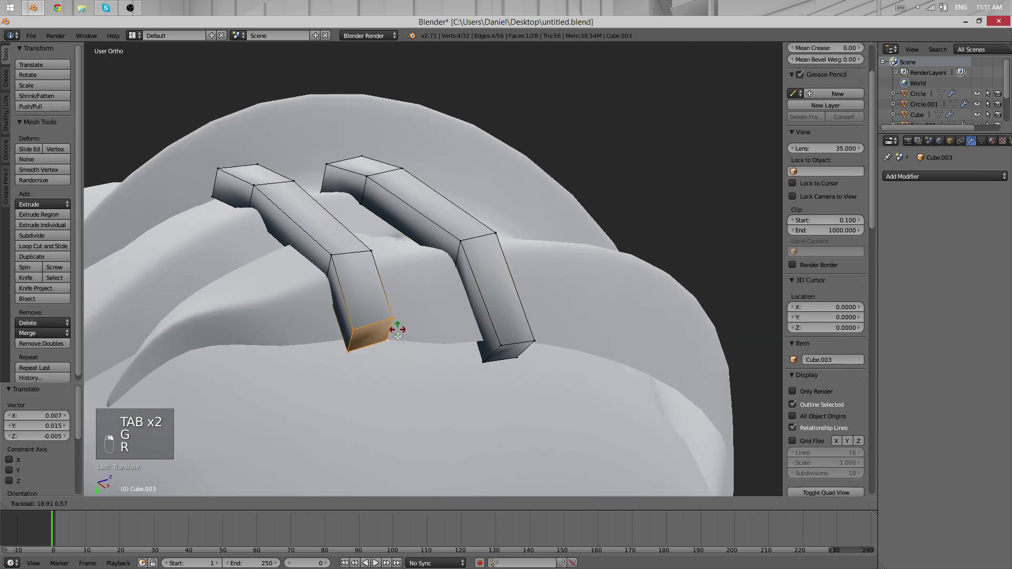
pyautogui.moveTo(407, 297); pyautogui.dragTo(465, 310, button='middle')
pyautogui.press('r')
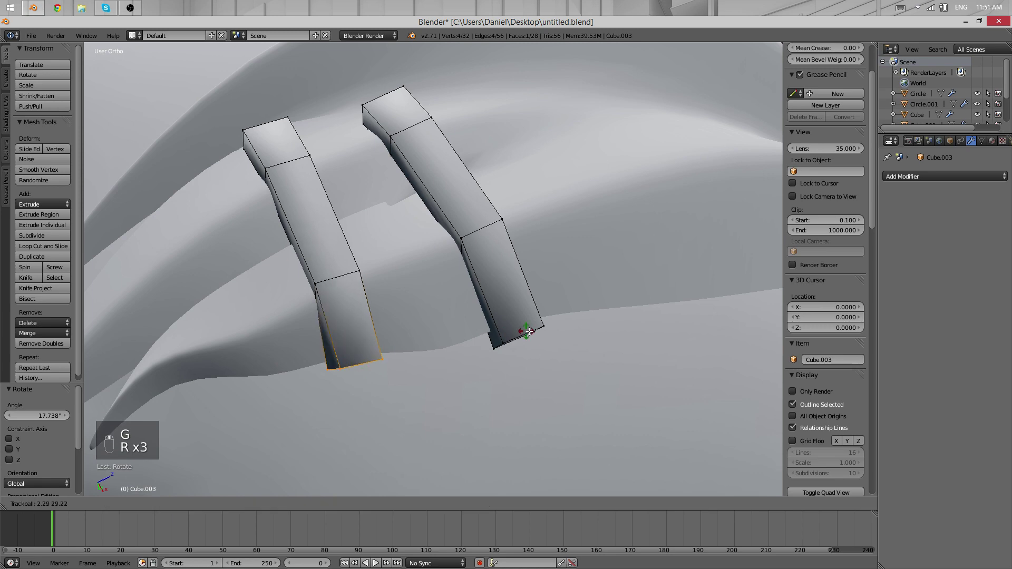
# - Refine the position and rotation of the lower clip's right end face to match the clip's curve
pyautogui.moveTo(462, 344); pyautogui.dragTo(441, 390, button='middle')
pyautogui.press('g')
pyautogui.click(537, 306)
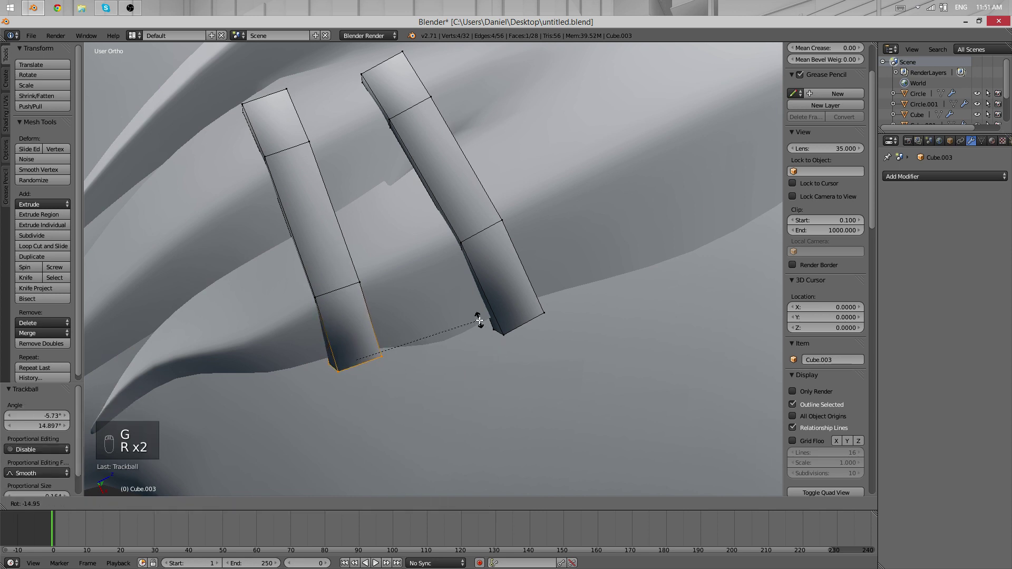
pyautogui.click(446, 325)
pyautogui.moveTo(447, 325); pyautogui.dragTo(377, 301, button='middle')
pyautogui.press('Tab')
pyautogui.press('Tab')
pyautogui.scroll(-4, 336, 266)
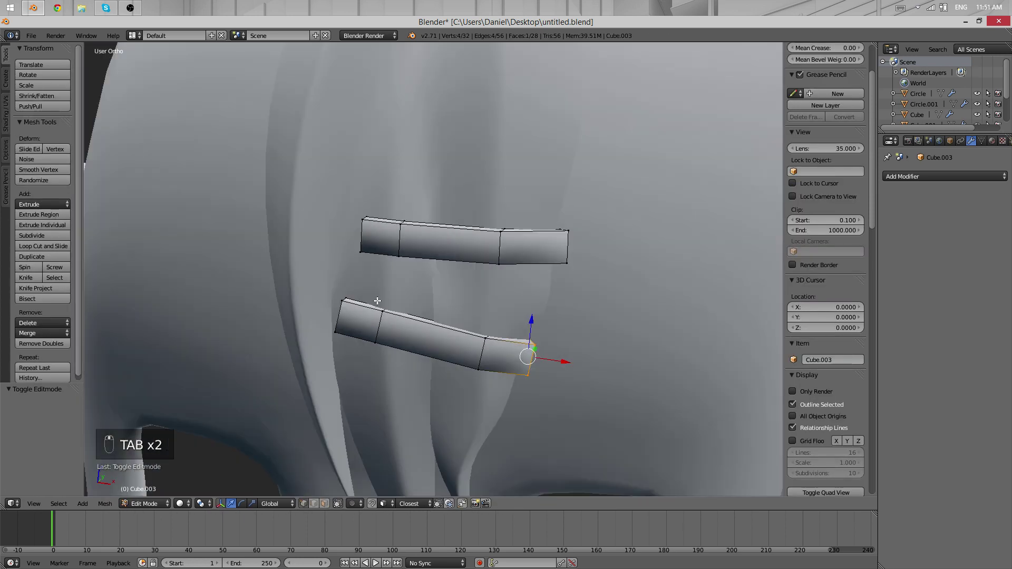
# - Select the upper clip's left end face, then rotate and move it to bend down toward the hair
pyautogui.moveTo(337, 228); pyautogui.dragTo(507, 270, button='middle')
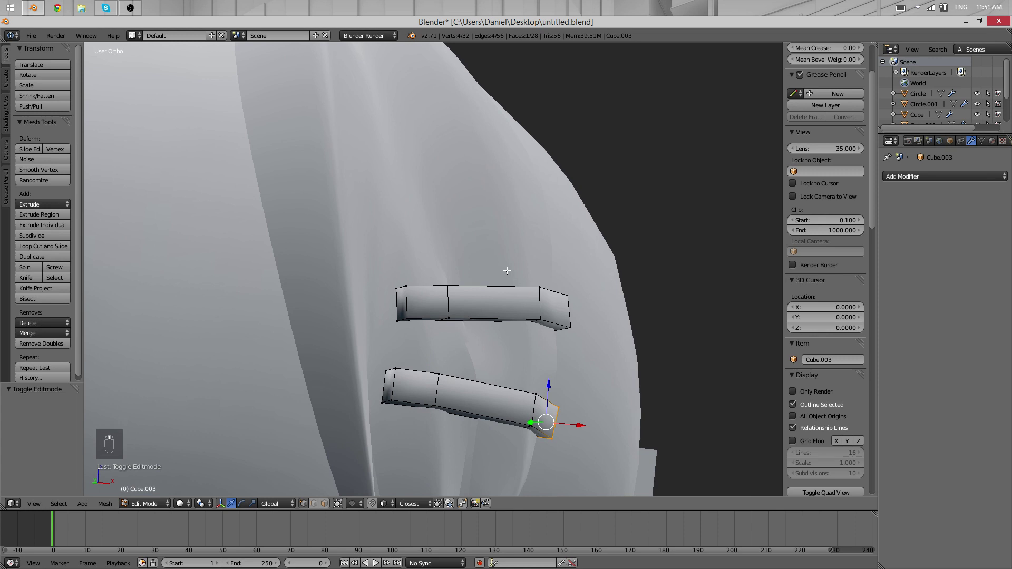
pyautogui.rightClick(405, 303)
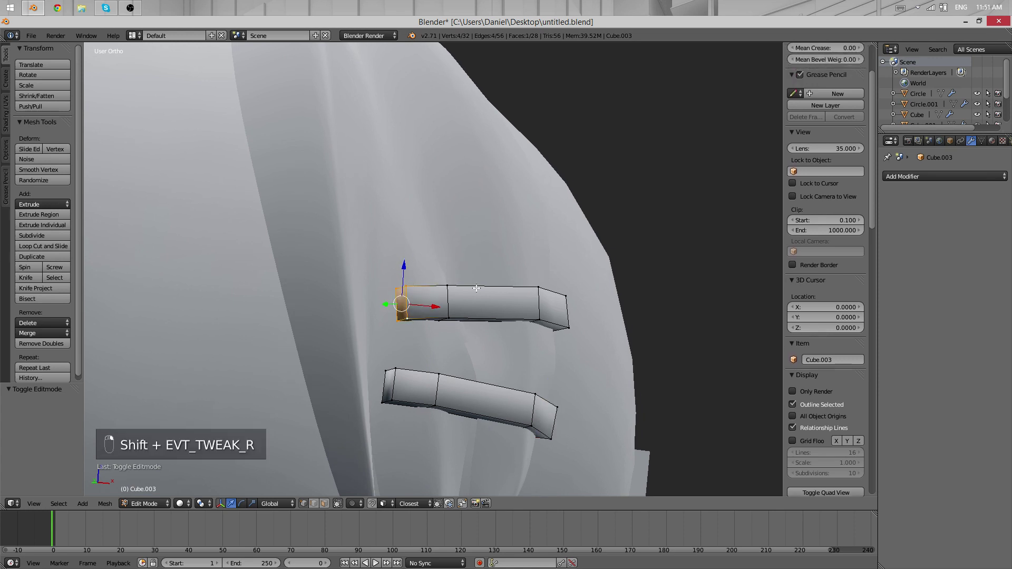
pyautogui.scroll(3, 415, 255)
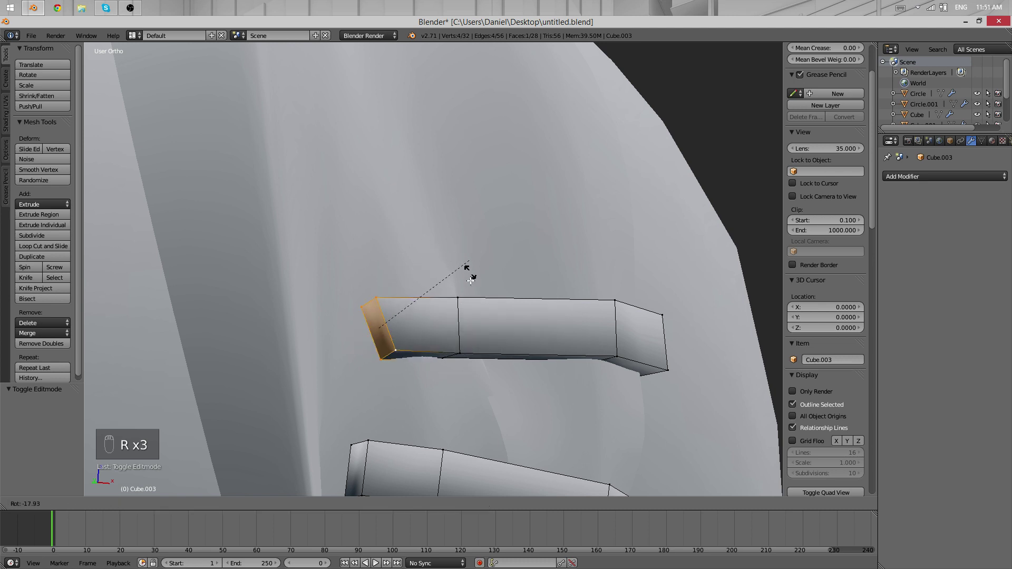
pyautogui.moveTo(539, 392); pyautogui.dragTo(520, 259, button='middle')
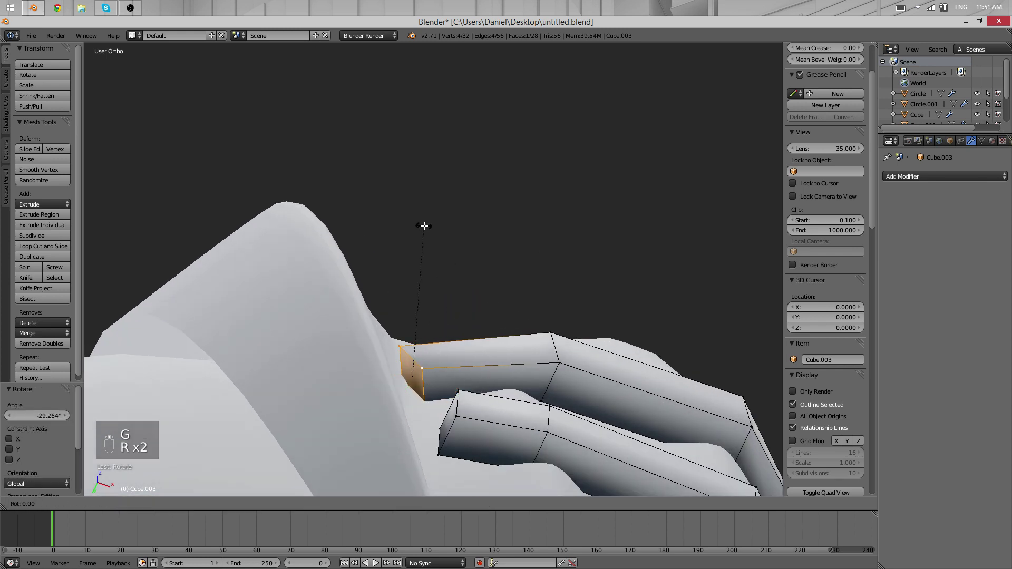
pyautogui.click(396, 238)
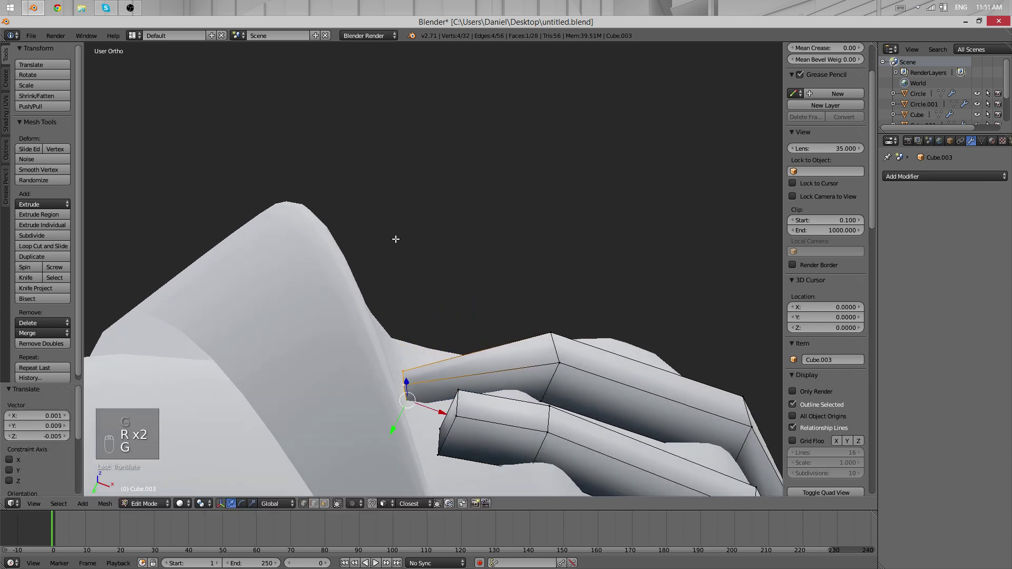
# - Reselect the whole left end face of the upper clip and trackball-rotate it to straighten the tip against the hair
pyautogui.moveTo(396, 238); pyautogui.dragTo(435, 337, button='middle')
pyautogui.scroll(-3, 474, 305)
pyautogui.moveTo(474, 304); pyautogui.dragTo(445, 302, button='middle')
pyautogui.scroll(4, 446, 303)
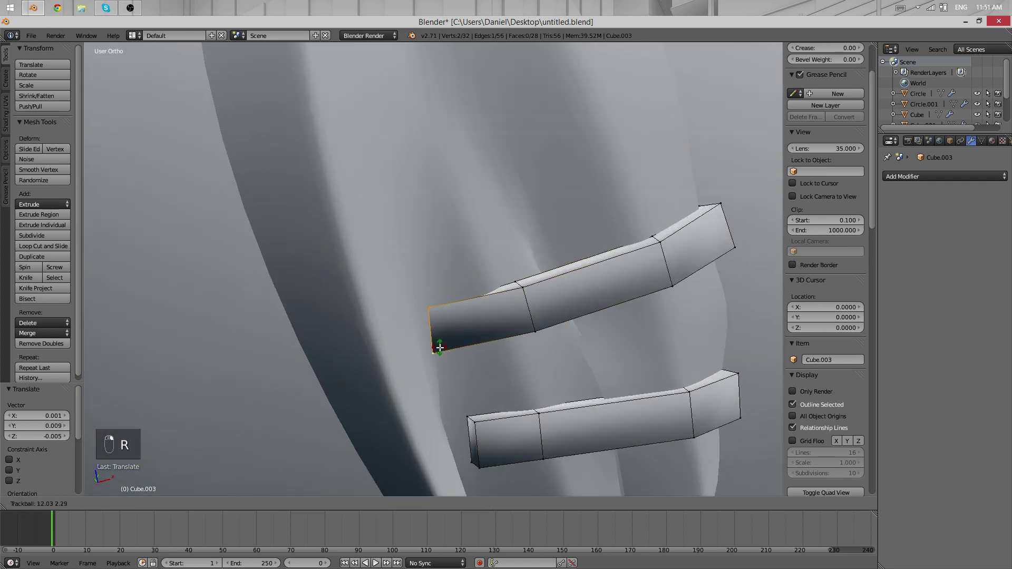
pyautogui.click(440, 348)
pyautogui.press('z')
pyautogui.press('a')
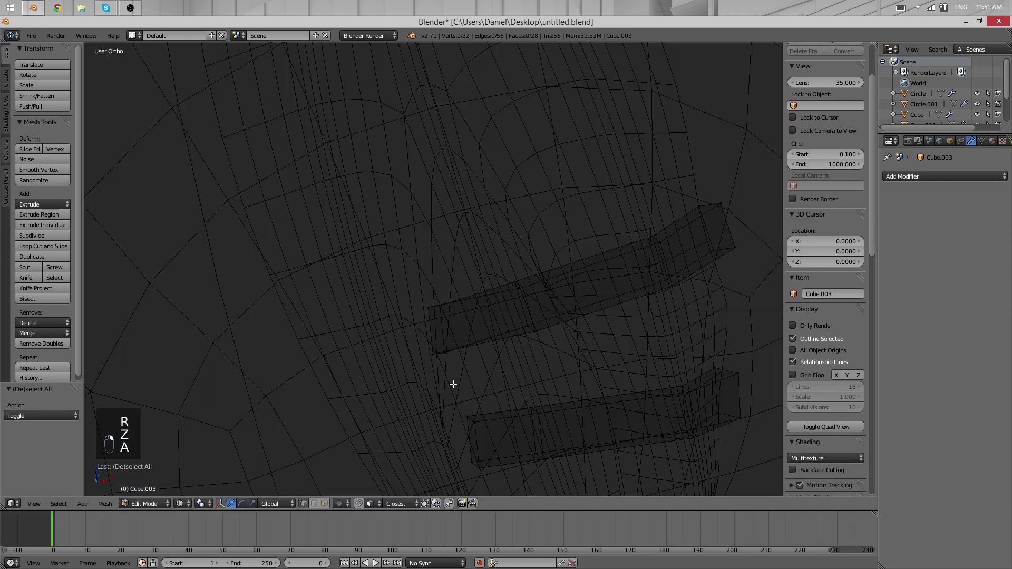
pyautogui.press('b')
pyautogui.moveTo(453, 385); pyautogui.dragTo(416, 253)
pyautogui.press('z')
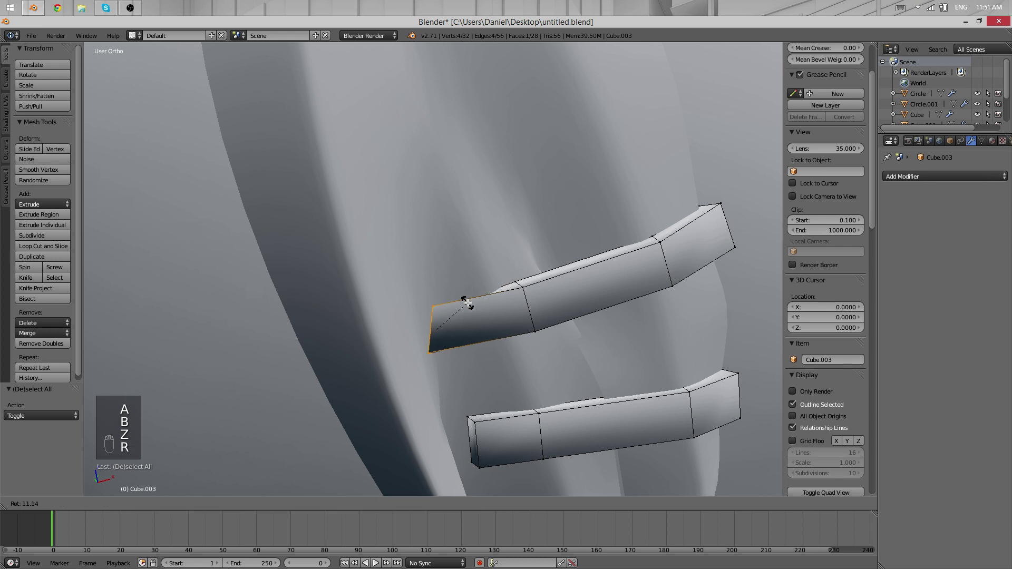
pyautogui.click(481, 321)
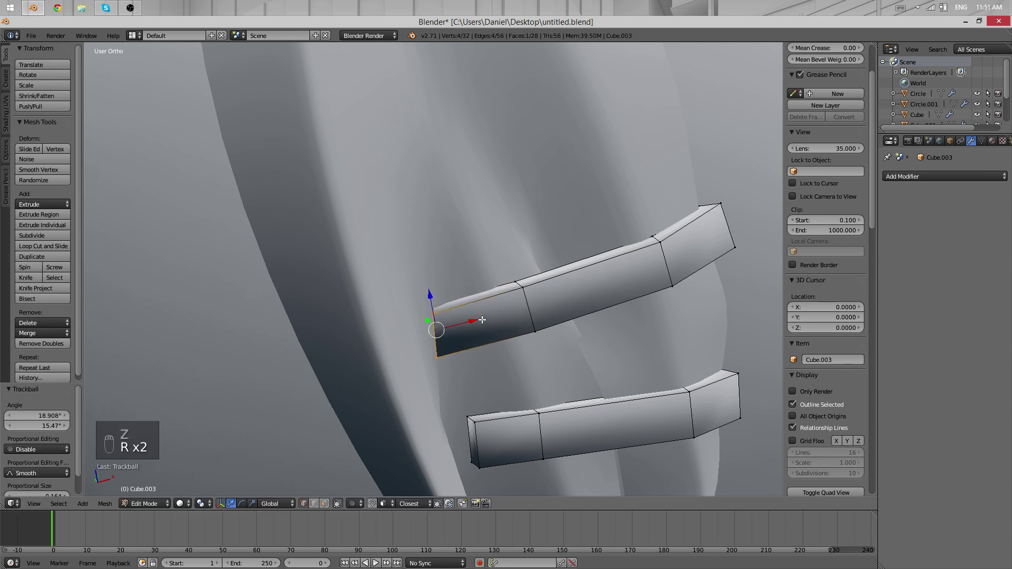
# - Move the edge loop beside the upper clip's left end to smooth the clip's bend over the bangs
pyautogui.moveTo(534, 325); pyautogui.dragTo(444, 199, button='middle')
pyautogui.press('g')
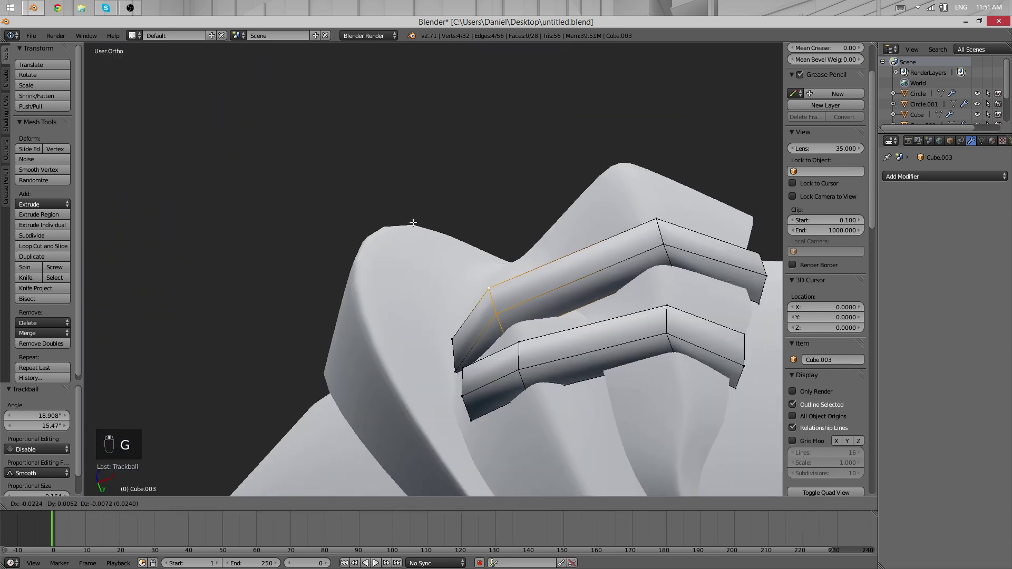
pyautogui.press('Tab')
pyautogui.moveTo(411, 294); pyautogui.dragTo(327, 251, button='middle')
pyautogui.press('Tab')
pyautogui.press('g')
pyautogui.press('Tab')
pyautogui.press('Tab')
pyautogui.press('Tab')
pyautogui.press('Tab')
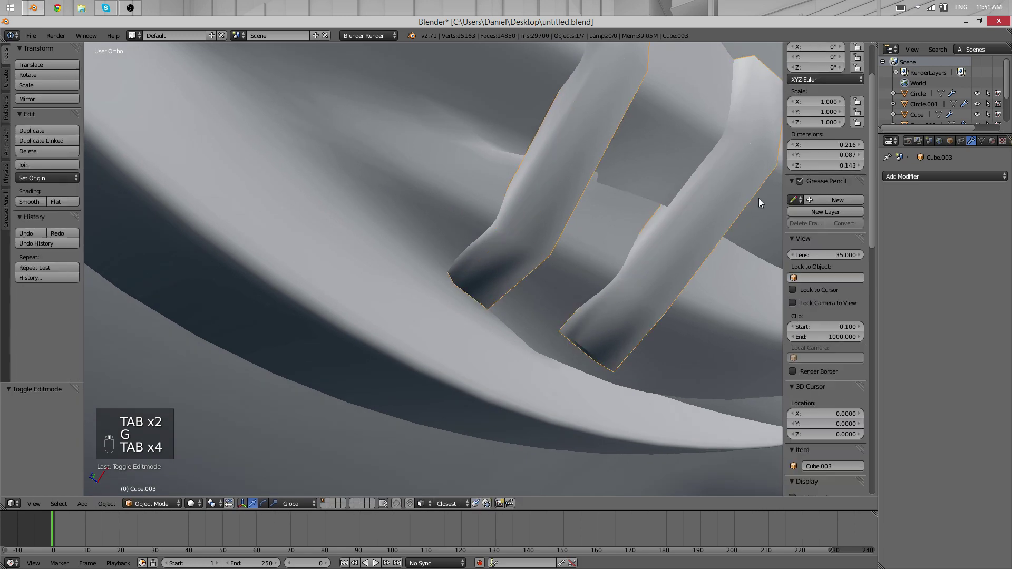
# - Add a Subdivision Surface modifier to the hair clips and deselect them
pyautogui.click(925, 181)
pyautogui.click(842, 349)
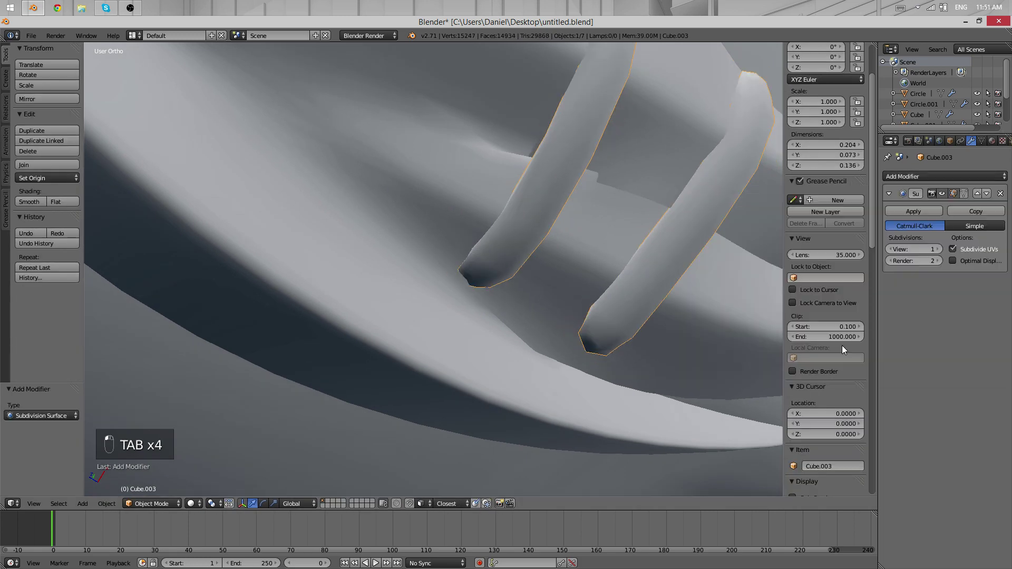
pyautogui.scroll(-8, 483, 364)
pyautogui.moveTo(483, 363)
pyautogui.mouseDown(button='middle')
pyautogui.moveTo(299, 303)
pyautogui.moveTo(621, 448)
pyautogui.moveTo(500, 364)
pyautogui.mouseUp(button='middle')
pyautogui.press('a')
pyautogui.press('a')
pyautogui.press('a')
pyautogui.press('a')
pyautogui.press('a')
pyautogui.scroll(7, 500, 364)
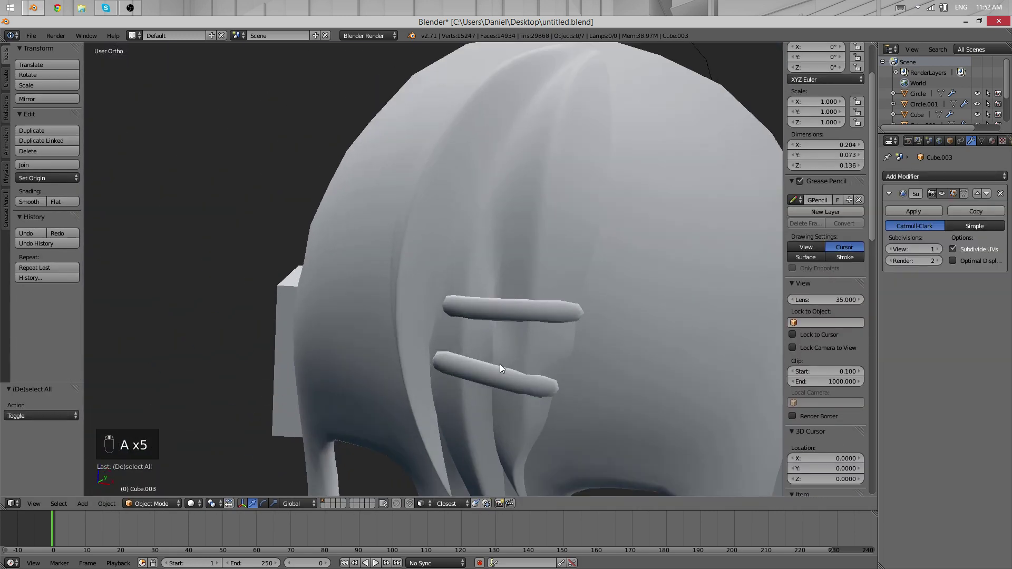
pyautogui.scroll(-3, 537, 347)
# - Add a lengthwise edge loop to the upper clip and another edge loop close to its right end
pyautogui.rightClick(506, 308)
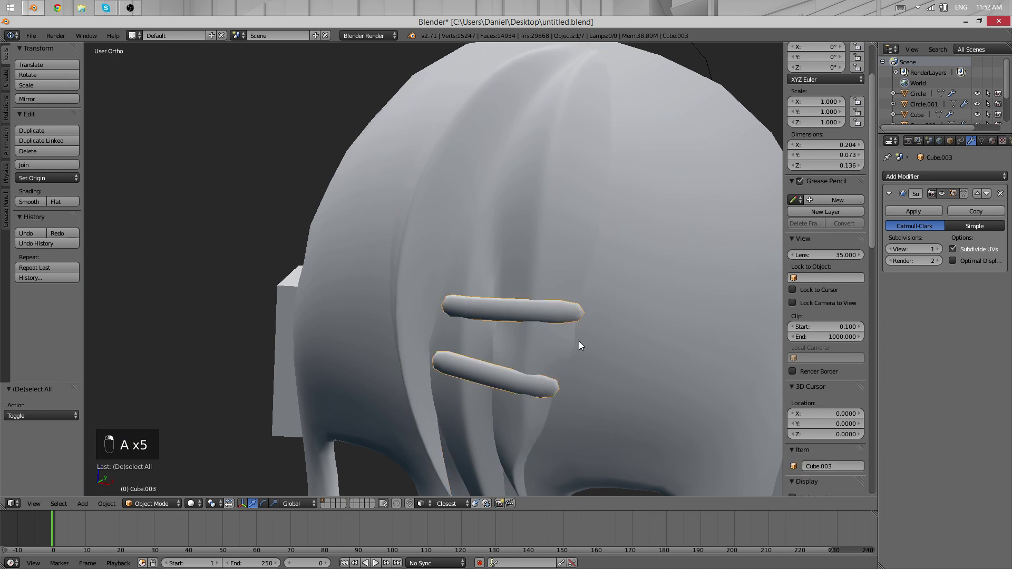
pyautogui.press('Tab')
pyautogui.scroll(2, 469, 318)
pyautogui.scroll(2, 469, 319)
pyautogui.hotkey('ctrl', 'r')
pyautogui.click(574, 258)
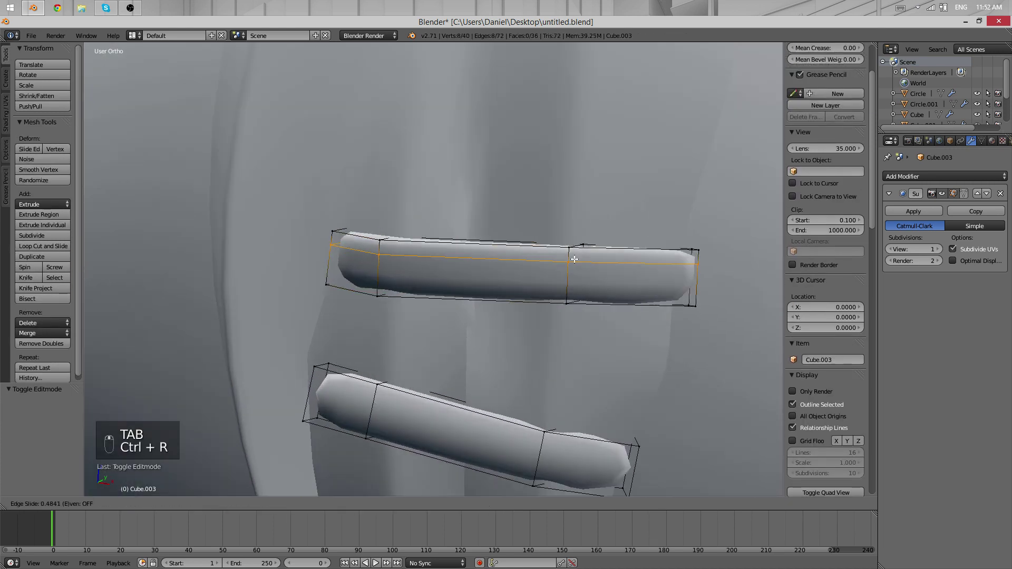
pyautogui.hotkey('ctrl', 'r')
pyautogui.click(636, 281)
pyautogui.click(712, 303)
# - Add an edge loop close to the upper clip's left end to sharpen its tip
pyautogui.moveTo(654, 317); pyautogui.dragTo(464, 333, button='middle')
pyautogui.hotkey('ctrl', 'r')
pyautogui.click(374, 254)
pyautogui.click(340, 258)
pyautogui.press('Tab')
pyautogui.scroll(-6, 397, 342)
pyautogui.moveTo(397, 342); pyautogui.dragTo(448, 172, button='middle')
pyautogui.scroll(4, 395, 306)
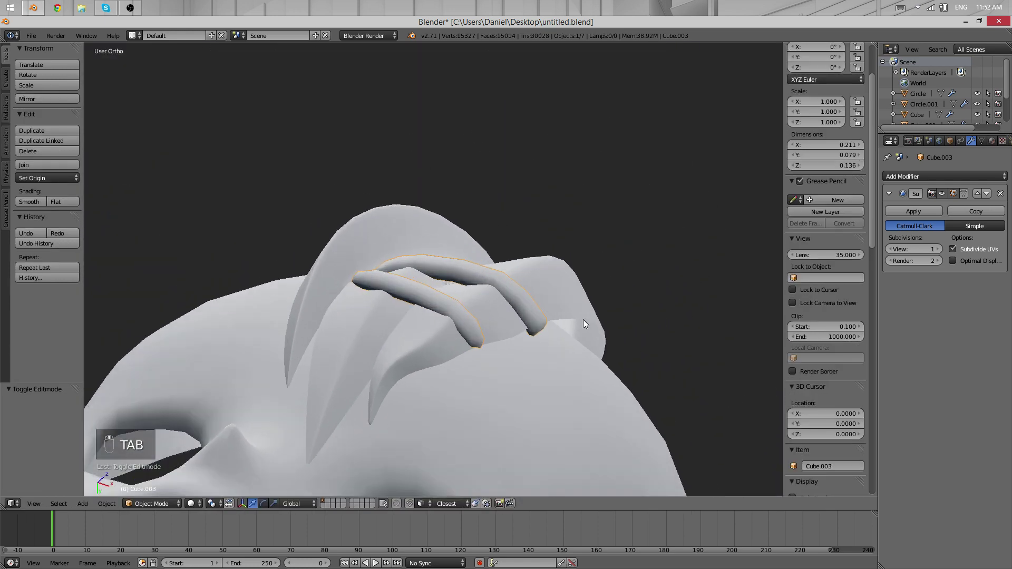
# - Select the vertices of the upper clip's right end, then rotate and move them toward the hair
pyautogui.press('Tab')
pyautogui.moveTo(583, 320)
pyautogui.mouseDown(button='middle')
pyautogui.moveTo(438, 327)
pyautogui.moveTo(447, 402)
pyautogui.mouseUp(button='middle')
pyautogui.press('z')
pyautogui.press('a')
pyautogui.press('b')
pyautogui.moveTo(482, 464); pyautogui.dragTo(354, 373)
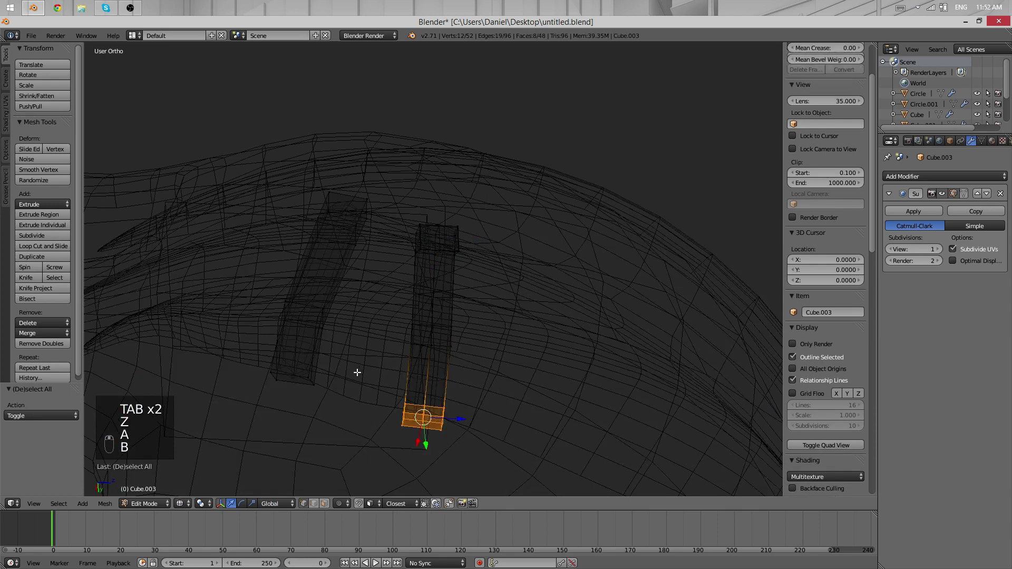
pyautogui.press('z')
pyautogui.moveTo(499, 437); pyautogui.dragTo(397, 317, button='middle')
# - Switch to editing the bangs mesh and move a strand vertex near the clips
pyautogui.press('Tab')
pyautogui.rightClick(397, 317)
pyautogui.press('Tab')
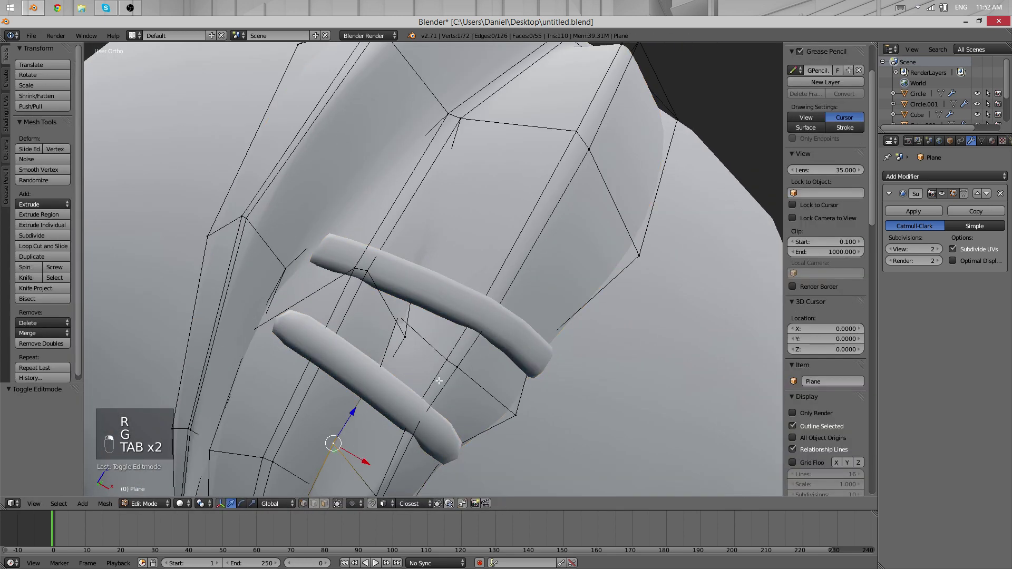
pyautogui.press('Tab')
pyautogui.moveTo(440, 381); pyautogui.dragTo(413, 283, button='middle')
pyautogui.press('Tab')
pyautogui.press('Tab')
pyautogui.scroll(5, 412, 283)
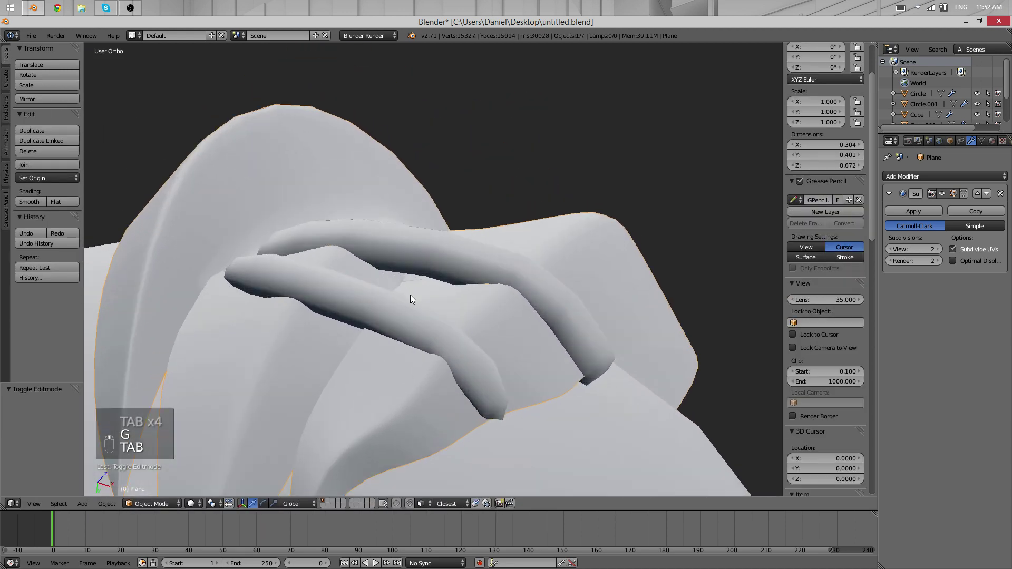
# - Move the bang vertex between the two clips about 0.011 along X
pyautogui.press('Tab')
pyautogui.press('z')
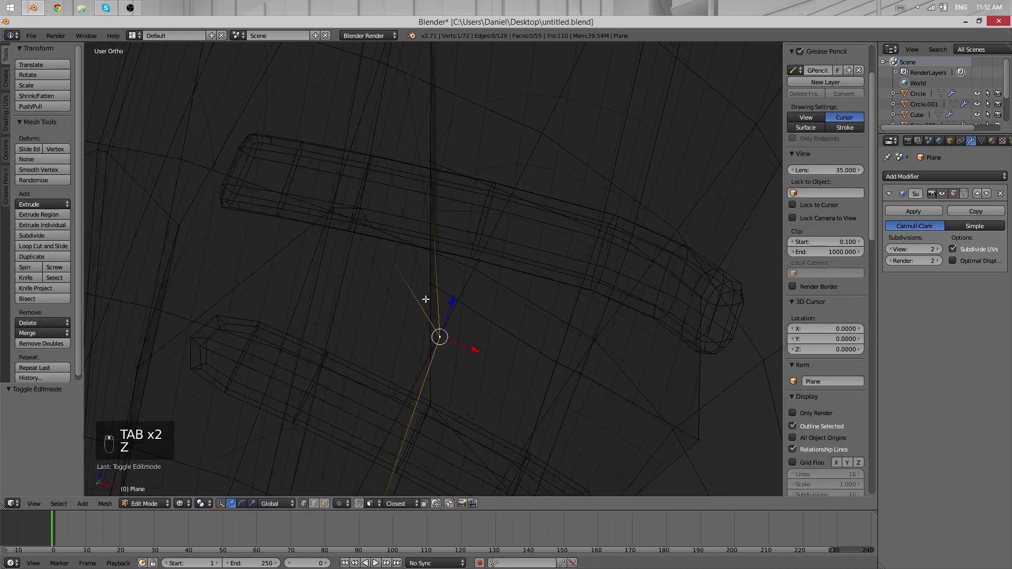
pyautogui.press('z')
pyautogui.press('z')
pyautogui.press('z')
pyautogui.click(458, 301)
pyautogui.press('z')
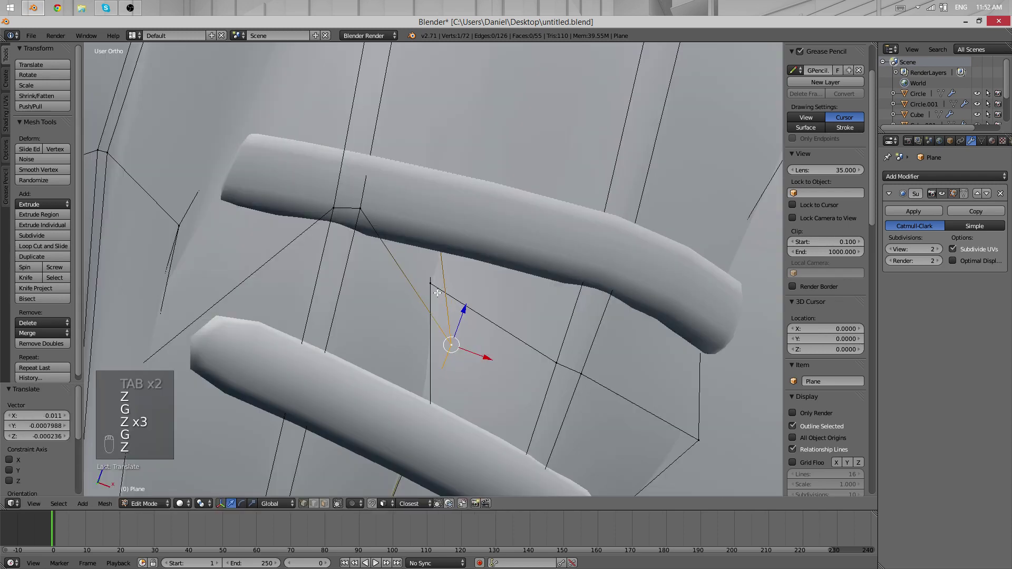
# - Reposition the bang vertex just below the upper clip to fit the strand's surface under it
pyautogui.moveTo(467, 315); pyautogui.dragTo(421, 219, button='middle')
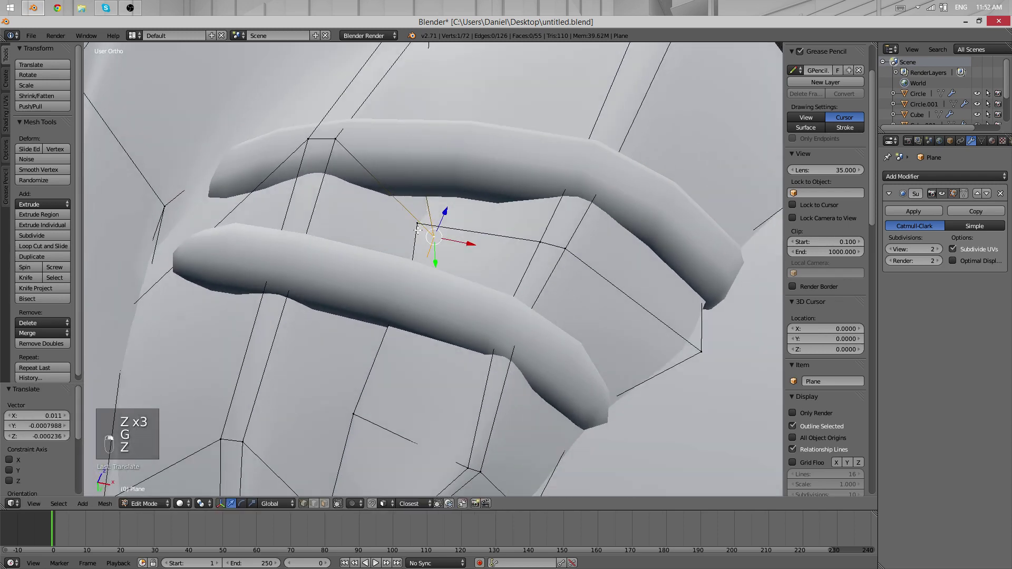
pyautogui.press('z')
pyautogui.press('z')
pyautogui.press('z')
pyautogui.press('g')
pyautogui.moveTo(444, 235); pyautogui.dragTo(319, 266, button='middle')
pyautogui.press('Tab')
# - Shift the bang vertex beneath the clips outward as seen from the side
pyautogui.moveTo(533, 221)
pyautogui.mouseDown(button='middle')
pyautogui.moveTo(560, 280)
pyautogui.moveTo(469, 355)
pyautogui.moveTo(362, 353)
pyautogui.moveTo(524, 309)
pyautogui.moveTo(365, 226)
pyautogui.mouseUp(button='middle')
pyautogui.press('Tab')
pyautogui.press('z')
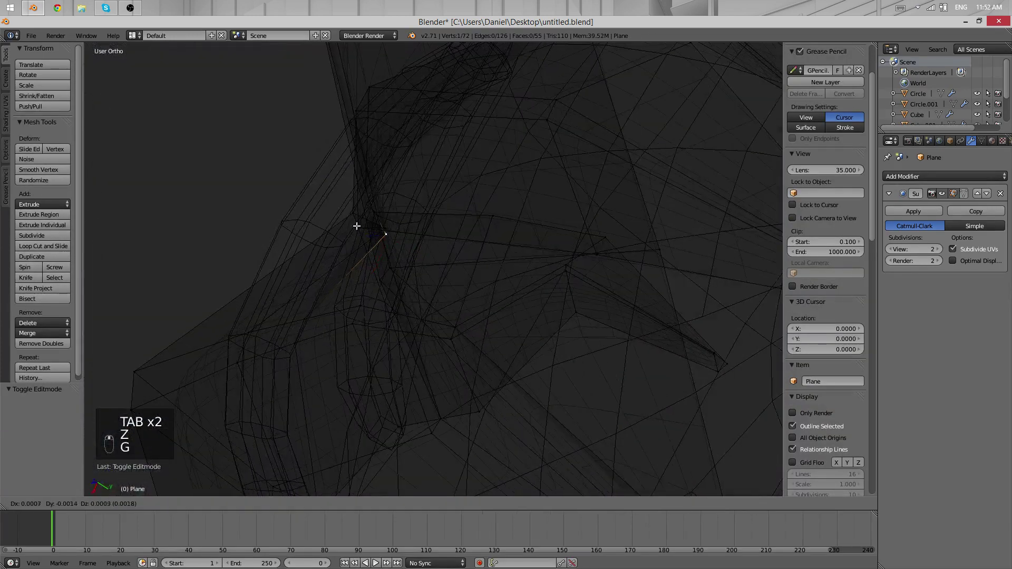
pyautogui.click(327, 221)
pyautogui.press('z')
# - Select the bang vertex behind the upper clip and move it about 0.006 along Y
pyautogui.moveTo(341, 317)
pyautogui.mouseDown(button='middle')
pyautogui.moveTo(511, 293)
pyautogui.moveTo(440, 382)
pyautogui.moveTo(494, 347)
pyautogui.moveTo(552, 261)
pyautogui.moveTo(535, 266)
pyautogui.moveTo(571, 226)
pyautogui.mouseUp(button='middle')
pyautogui.press('Tab')
pyautogui.press('z')
pyautogui.press('Tab')
pyautogui.rightClick(581, 205)
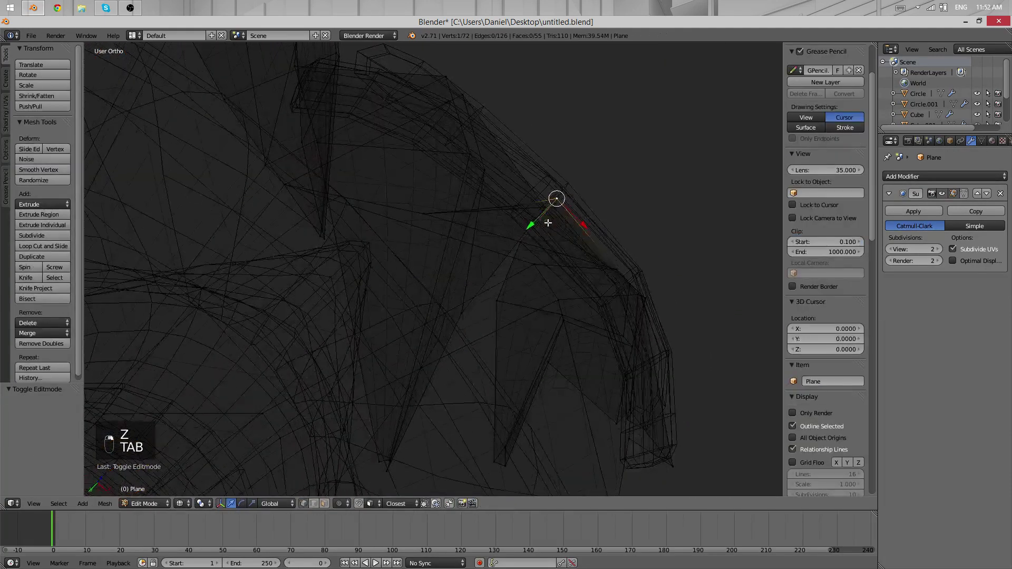
pyautogui.press('z')
pyautogui.press('z')
pyautogui.press('z')
pyautogui.press('z')
pyautogui.press('z')
pyautogui.press('z')
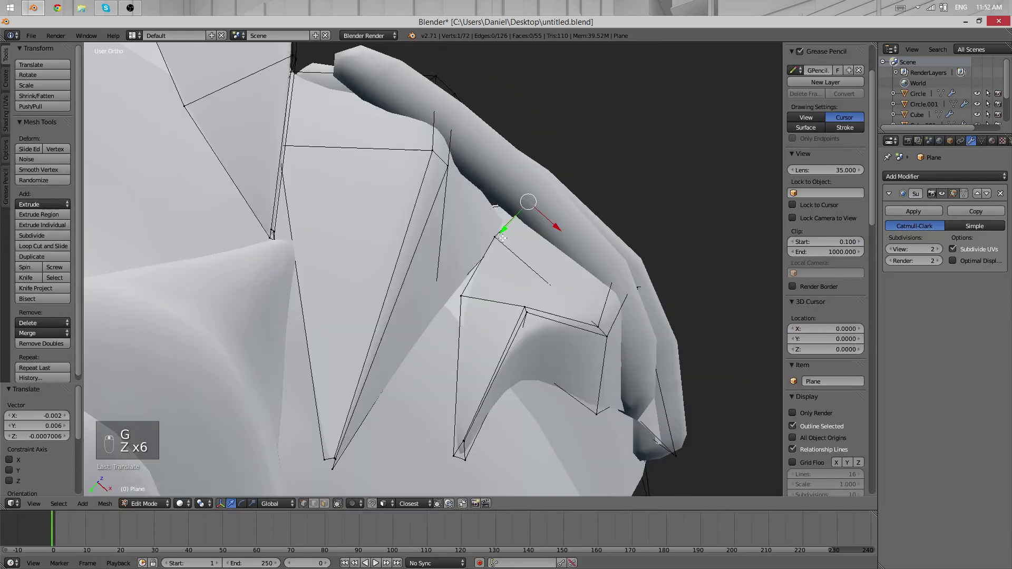
# - Select the vertex at the neighbouring strand's edge below the upper clip and move it down along the strand
pyautogui.moveTo(502, 238); pyautogui.dragTo(518, 257, button='middle')
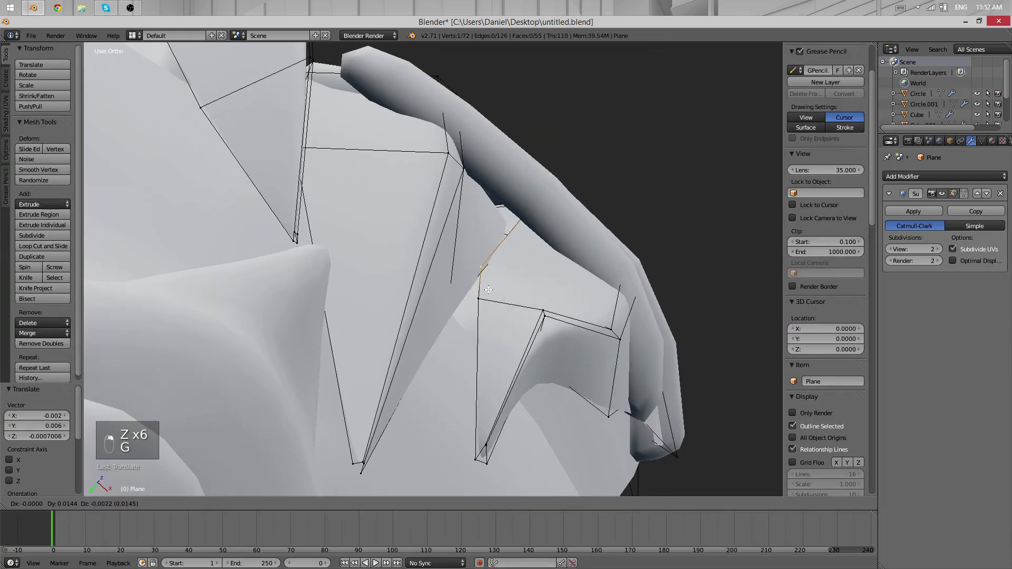
pyautogui.press('Tab')
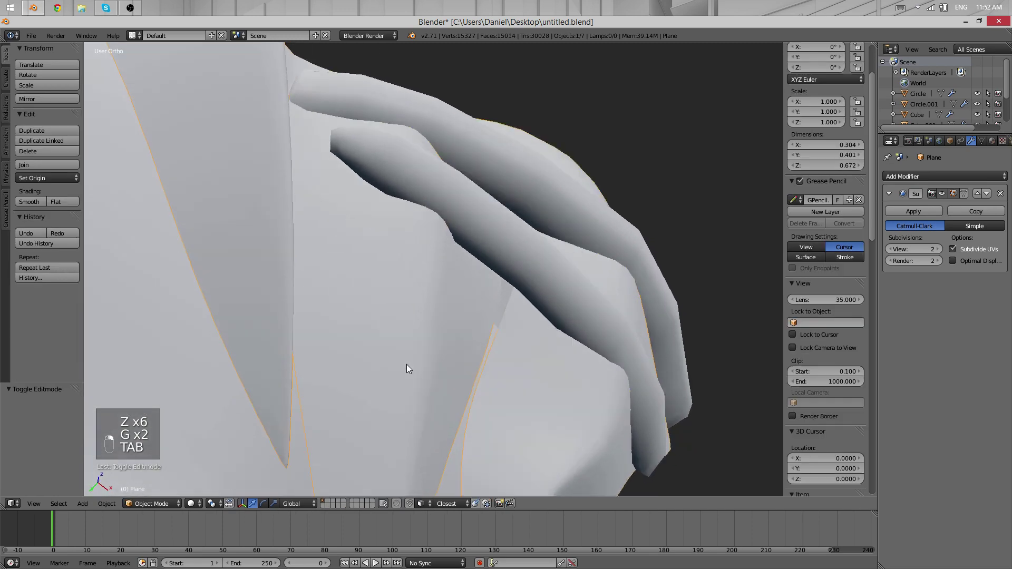
pyautogui.moveTo(407, 369); pyautogui.dragTo(468, 327, button='middle')
# - Move the bang vertex between the clips by about -0.005 in X, 0.011 in Y and 0.023 in Z
pyautogui.press('Tab')
pyautogui.press('z')
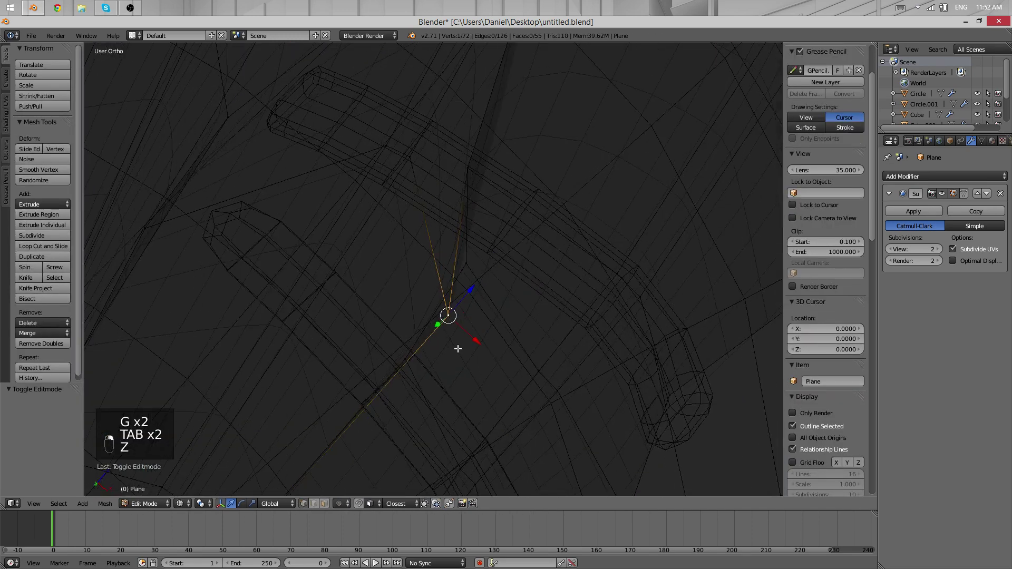
pyautogui.press('-')
pyautogui.press('z')
pyautogui.moveTo(443, 328)
pyautogui.mouseDown(button='middle')
pyautogui.moveTo(493, 475)
pyautogui.moveTo(458, 379)
pyautogui.moveTo(472, 317)
pyautogui.moveTo(420, 280)
pyautogui.moveTo(483, 208)
pyautogui.mouseUp(button='middle')
pyautogui.press('z')
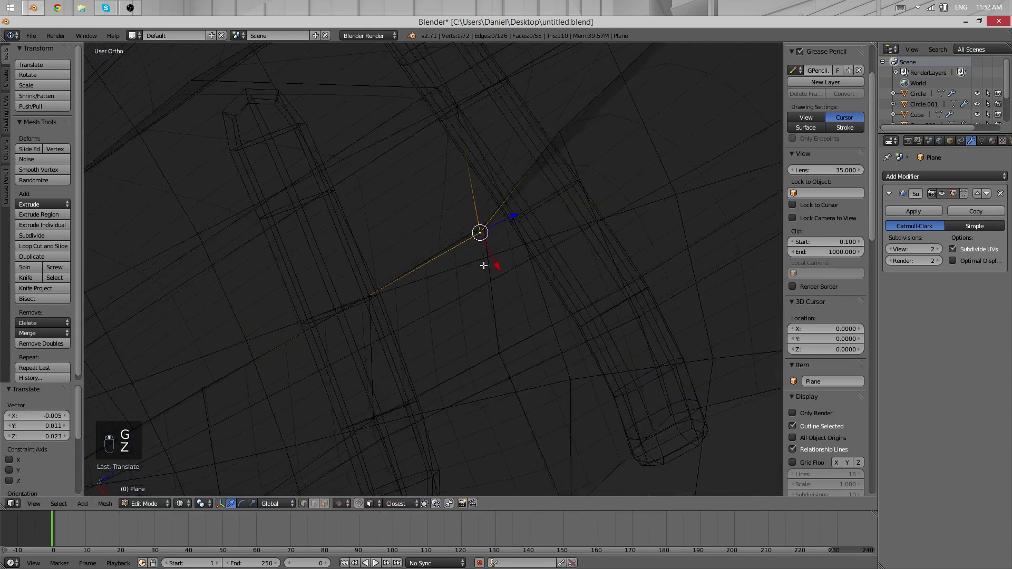
# - Fine-tune the position of the bang vertex below the upper clip with small shifts in X and Y
pyautogui.moveTo(484, 268); pyautogui.dragTo(574, 260, button='middle')
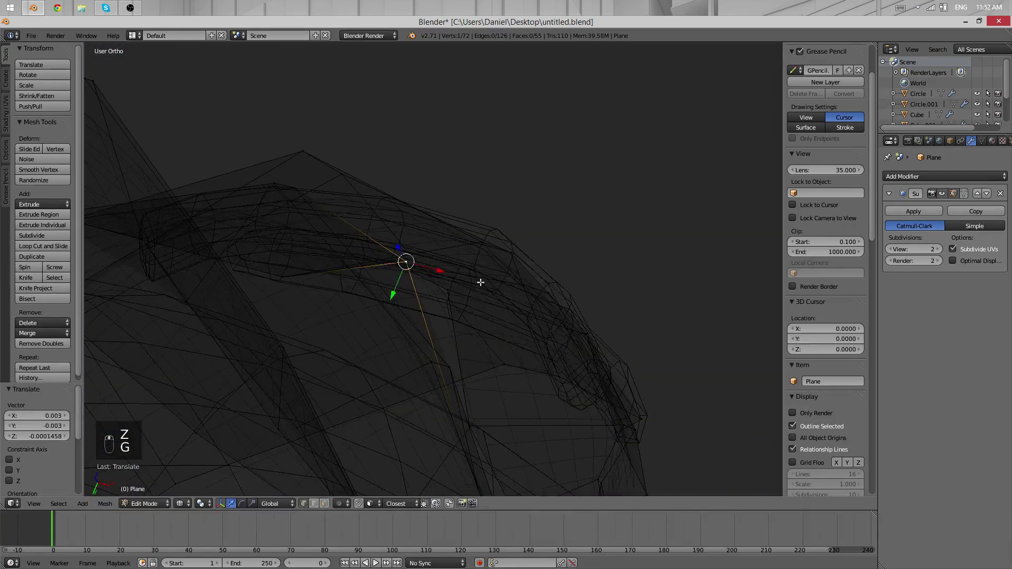
pyautogui.moveTo(480, 283); pyautogui.dragTo(451, 364, button='middle')
pyautogui.press('z')
pyautogui.scroll(-4, 390, 243)
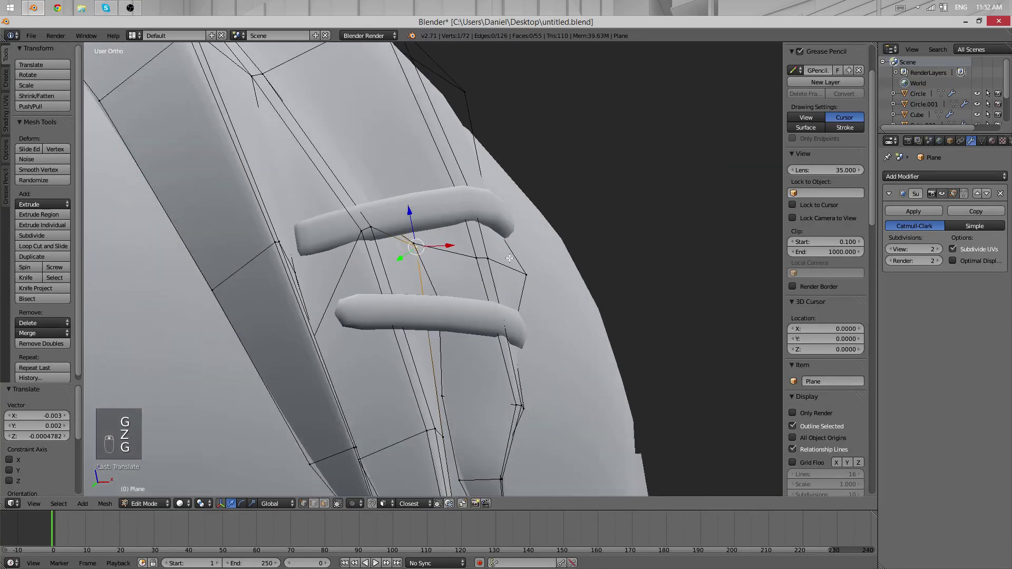
# - Add an edge loop across the middle bang strand at the lower clip and move it up about 0.007 in Z
pyautogui.moveTo(506, 240); pyautogui.dragTo(479, 337, button='middle')
pyautogui.scroll(-3, 449, 319)
pyautogui.hotkey('ctrl', 'r')
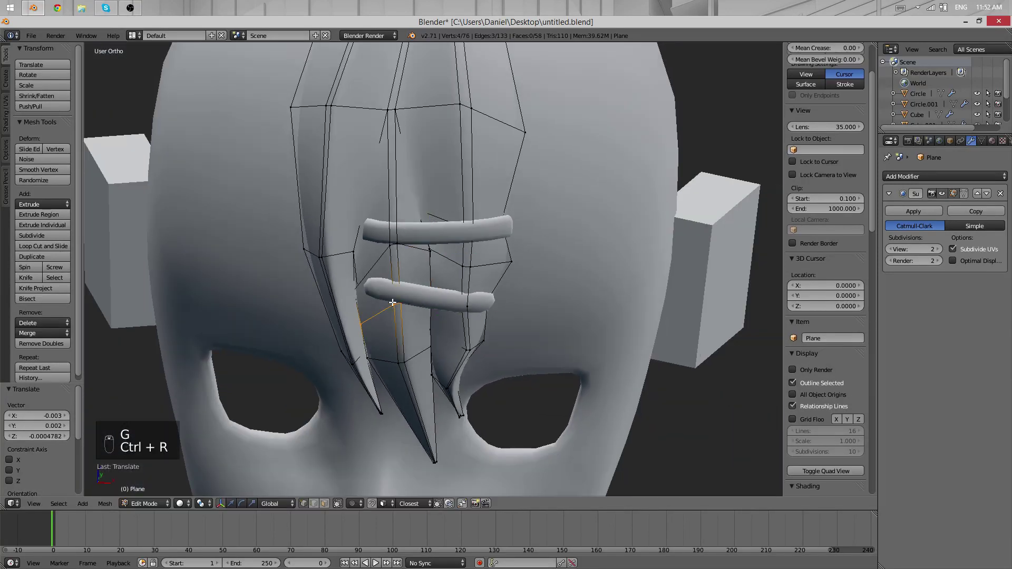
pyautogui.click(393, 302)
pyautogui.scroll(-5, 370, 314)
pyautogui.scroll(8, 380, 327)
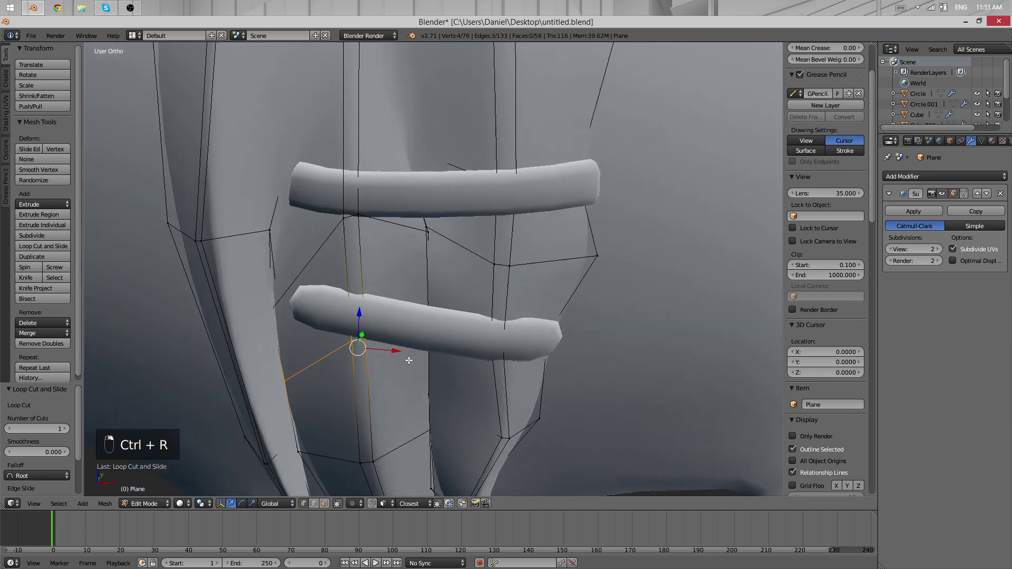
pyautogui.press('g')
# - Adjust the new edge loop's vertices individually, moving its left vertex and then the pair behind the lower clip
pyautogui.press('z')
pyautogui.rightClick(288, 355)
pyautogui.press('g')
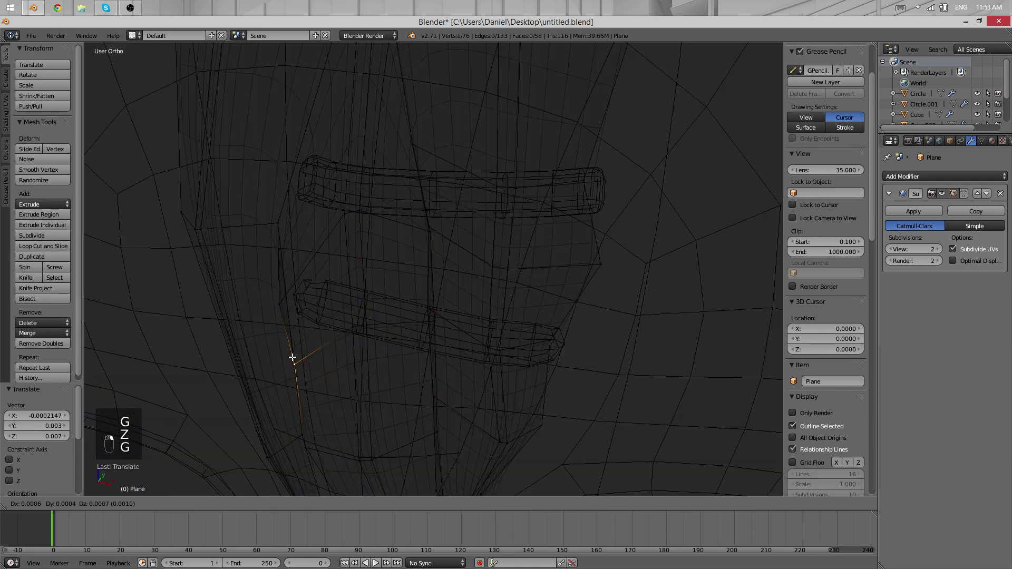
pyautogui.keyDown('shift'); pyautogui.rightClick(368, 325); pyautogui.keyUp('shift')
pyautogui.press('g')
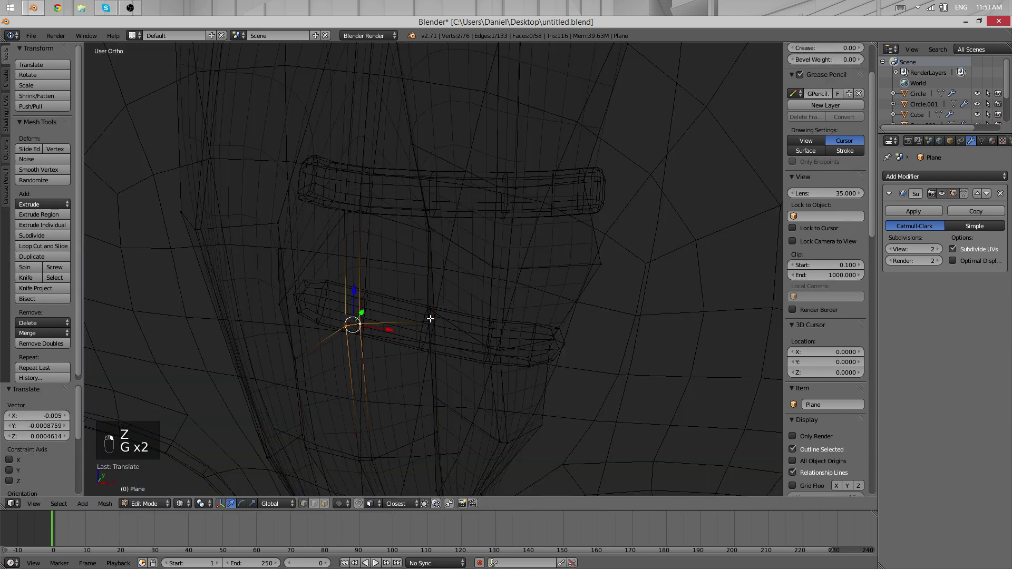
# - Select the single bang seam vertex behind the middle of the lower clip and push it inward toward the head
pyautogui.keyDown('shift'); pyautogui.rightClick(424, 322); pyautogui.keyUp('shift')
pyautogui.rightClick(431, 309)
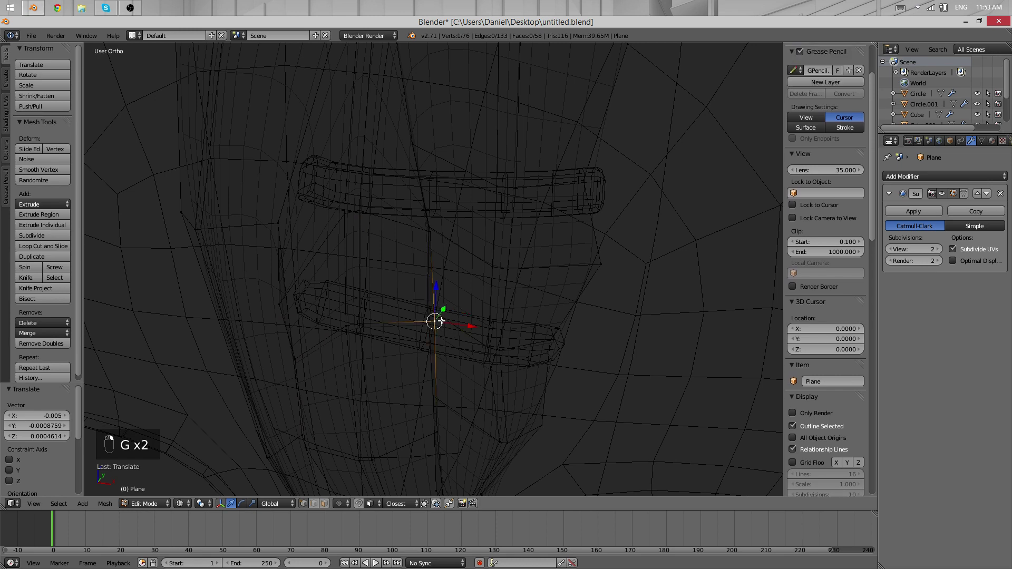
pyautogui.press('-')
pyautogui.press('z')
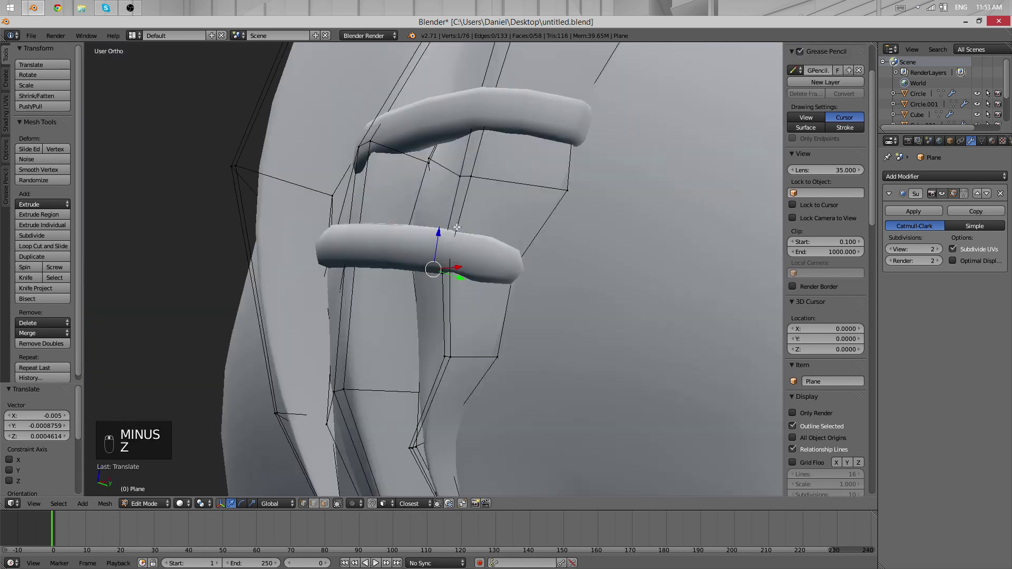
pyautogui.press('Tab')
pyautogui.moveTo(505, 167); pyautogui.dragTo(519, 227, button='middle')
pyautogui.press('Tab')
pyautogui.press('z')
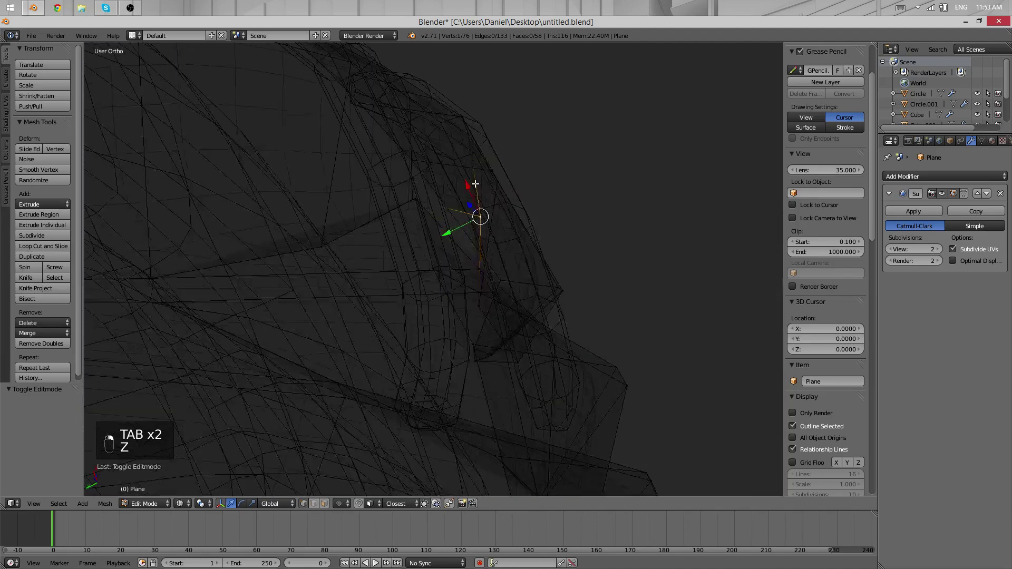
pyautogui.press('g')
pyautogui.click(440, 239)
# - Fine-tune the position of the same bang seam vertex, working from the underside of the lower clip
pyautogui.press('z')
pyautogui.moveTo(440, 240)
pyautogui.mouseDown(button='middle')
pyautogui.moveTo(384, 340)
pyautogui.moveTo(470, 381)
pyautogui.moveTo(450, 258)
pyautogui.moveTo(511, 288)
pyautogui.moveTo(437, 288)
pyautogui.moveTo(467, 262)
pyautogui.mouseUp(button='middle')
pyautogui.press('Tab')
pyautogui.press('Tab')
pyautogui.press('z')
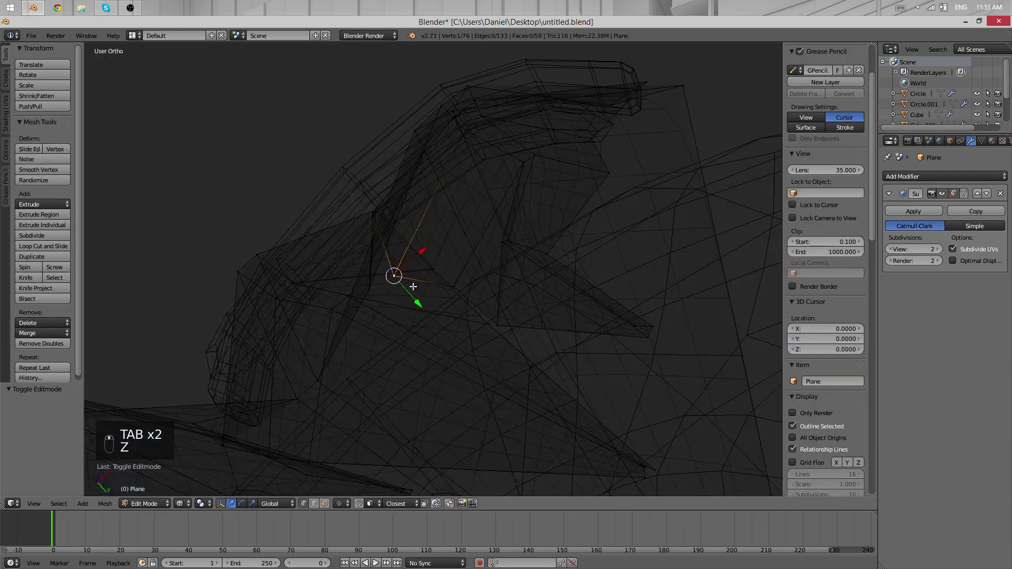
pyautogui.press('Tab')
pyautogui.press('Tab')
pyautogui.press('Tab')
pyautogui.scroll(8, 436, 273)
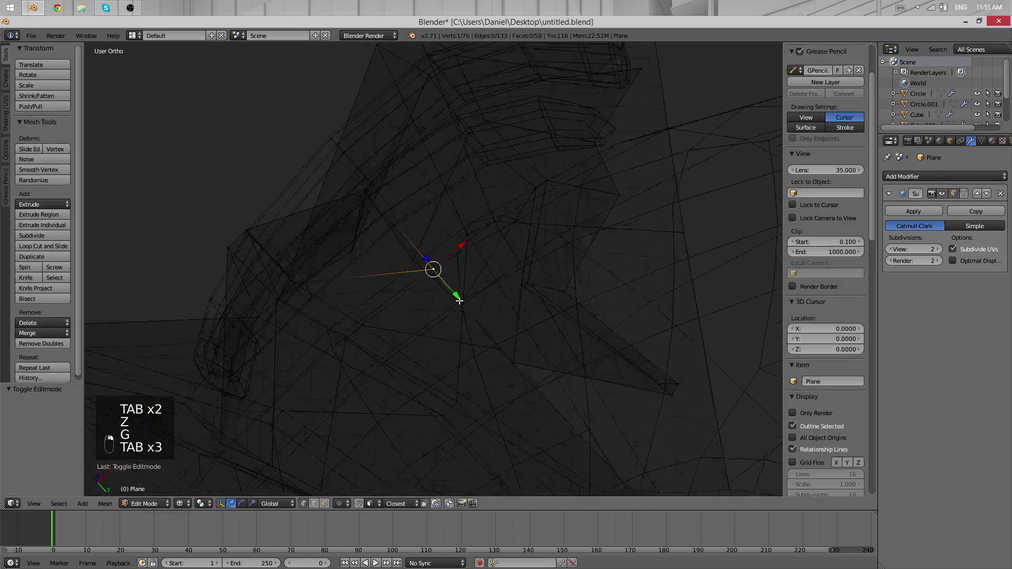
pyautogui.press('z')
pyautogui.press('g')
pyautogui.click(479, 361)
# - Try joining the two bang vertices at the lower clip with Make Edge/Face, undo it, and move the vertices slightly instead
pyautogui.press('Tab')
pyautogui.press('Tab')
pyautogui.press('f')
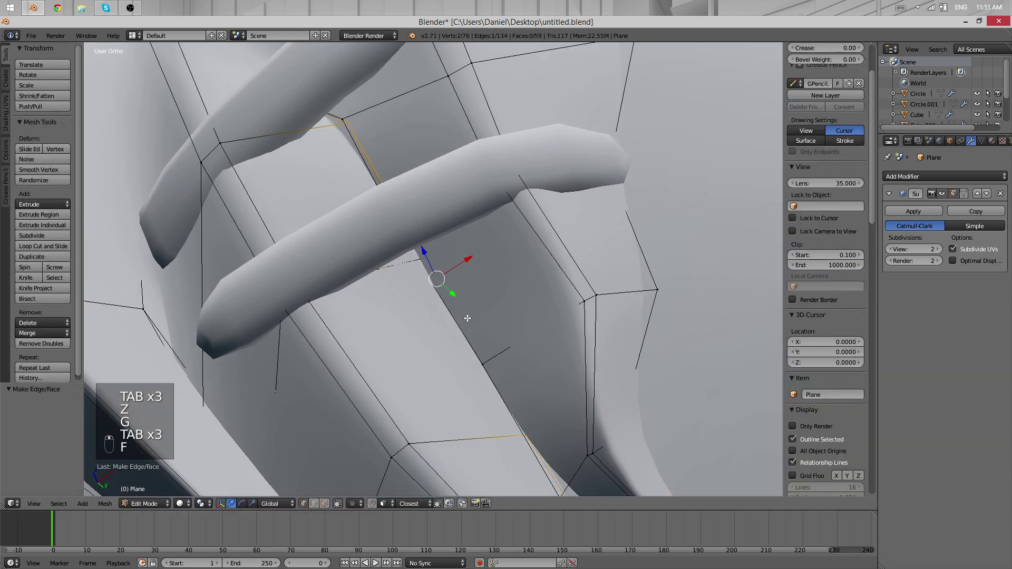
pyautogui.click(474, 295)
pyautogui.press('Tab')
pyautogui.scroll(-6, 515, 248)
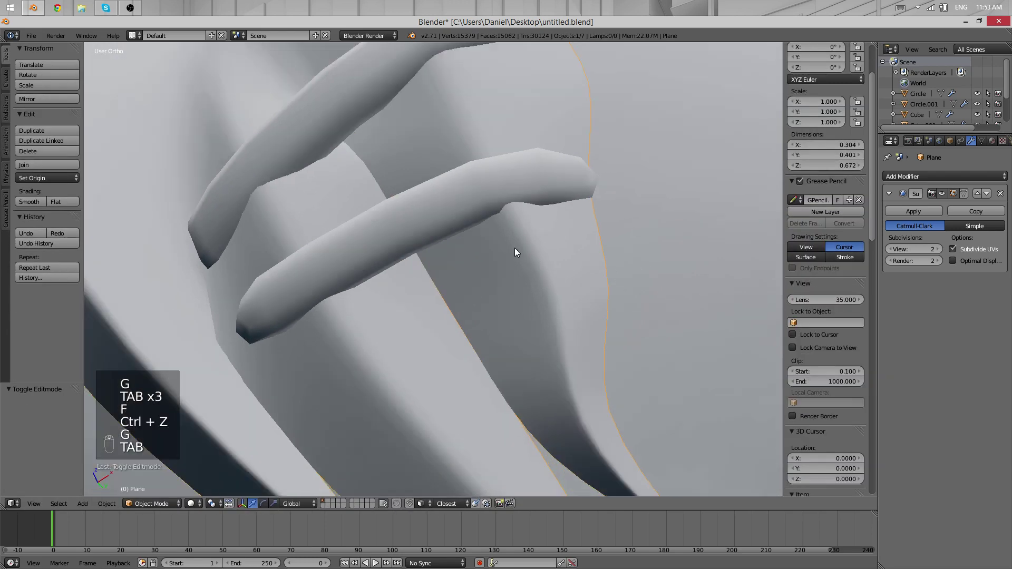
pyautogui.moveTo(515, 248); pyautogui.dragTo(515, 317, button='middle')
pyautogui.scroll(-4, 549, 372)
pyautogui.scroll(6, 457, 327)
# - Open the hair clips mesh for editing and add a centred edge loop along the length of the lower clip
pyautogui.press('Tab')
pyautogui.press('Tab')
pyautogui.rightClick(405, 307)
pyautogui.rightClick(414, 295)
pyautogui.press('Tab')
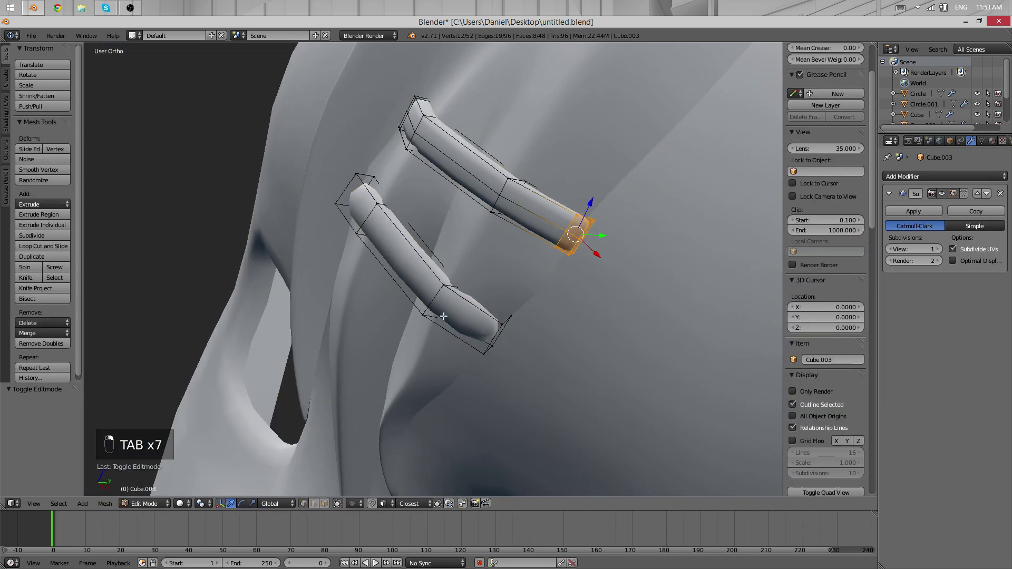
pyautogui.hotkey('ctrl', 'r')
pyautogui.click(431, 332)
pyautogui.rightClick(431, 333)
# - Add two crosswise edge loops to the lower clip, sliding one close to each end
pyautogui.hotkey('ctrl', 'r')
pyautogui.click(487, 330)
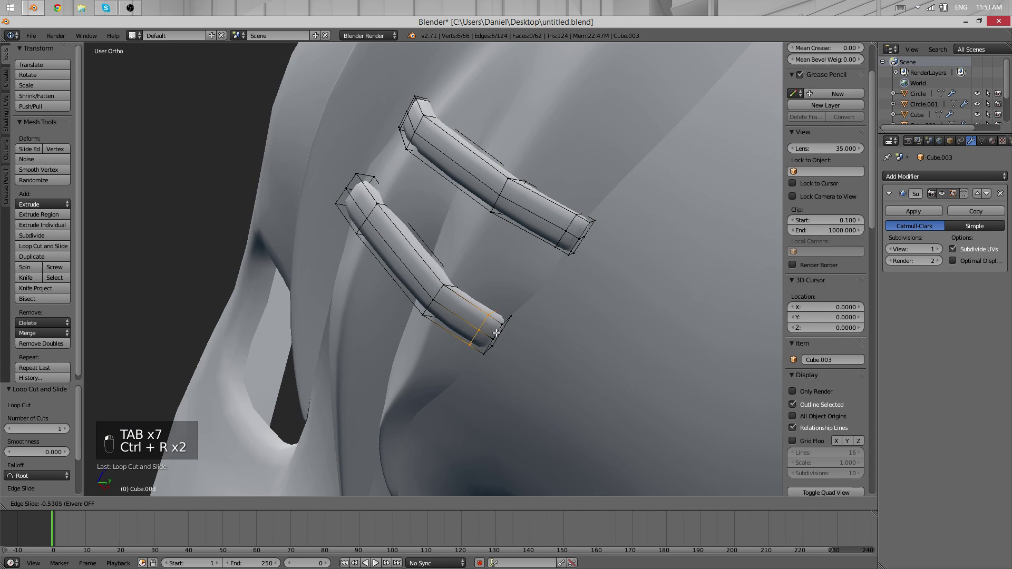
pyautogui.click(496, 334)
pyautogui.moveTo(496, 334); pyautogui.dragTo(361, 271, button='middle')
pyautogui.hotkey('ctrl', 'r')
pyautogui.click(369, 279)
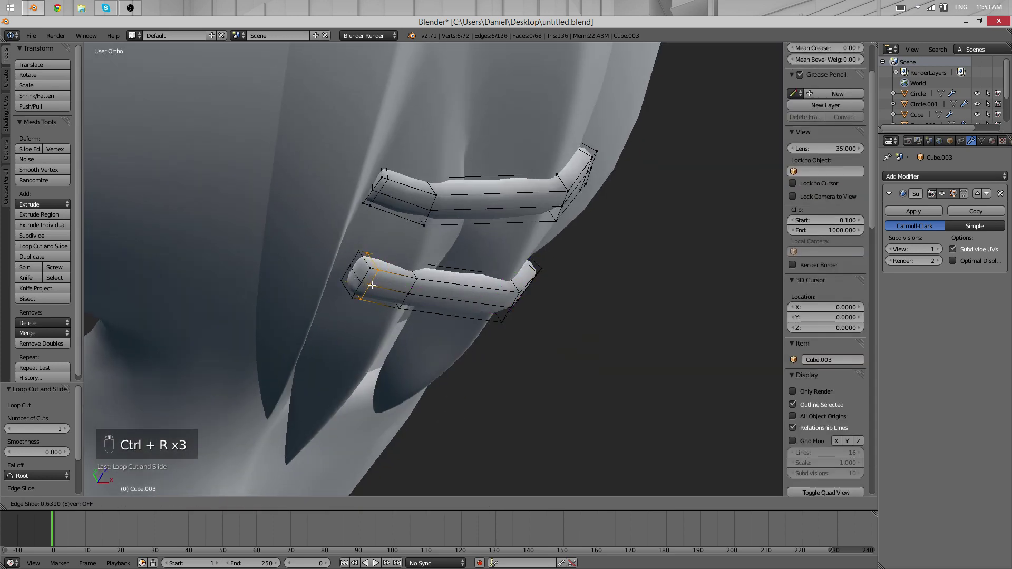
# - Rotate the left end of the lower clip about -13.3° and shift it to follow the curve of the bangs
pyautogui.moveTo(422, 305); pyautogui.dragTo(327, 370, button='middle')
pyautogui.click(336, 404)
pyautogui.click(389, 364)
pyautogui.moveTo(389, 363); pyautogui.dragTo(452, 154, button='middle')
pyautogui.scroll(5, 465, 162)
pyautogui.keyDown('shift'); pyautogui.moveTo(361, 192); pyautogui.dragTo(490, 270, button='middle'); pyautogui.keyUp('shift')
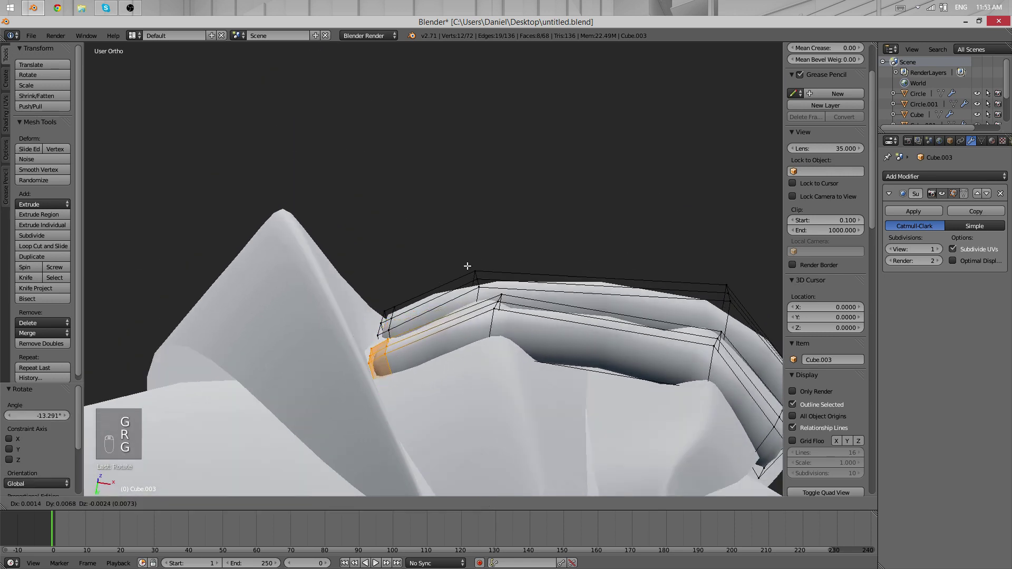
pyautogui.keyDown('shift'); pyautogui.moveTo(587, 340); pyautogui.dragTo(481, 256, button='middle'); pyautogui.keyUp('shift')
pyautogui.keyDown('shift'); pyautogui.moveTo(638, 348); pyautogui.dragTo(499, 427, button='middle'); pyautogui.keyUp('shift')
# - Move the lower clip's right end slightly and lower its right bend loop about 0.002 in Z
pyautogui.press('g')
pyautogui.click(508, 419)
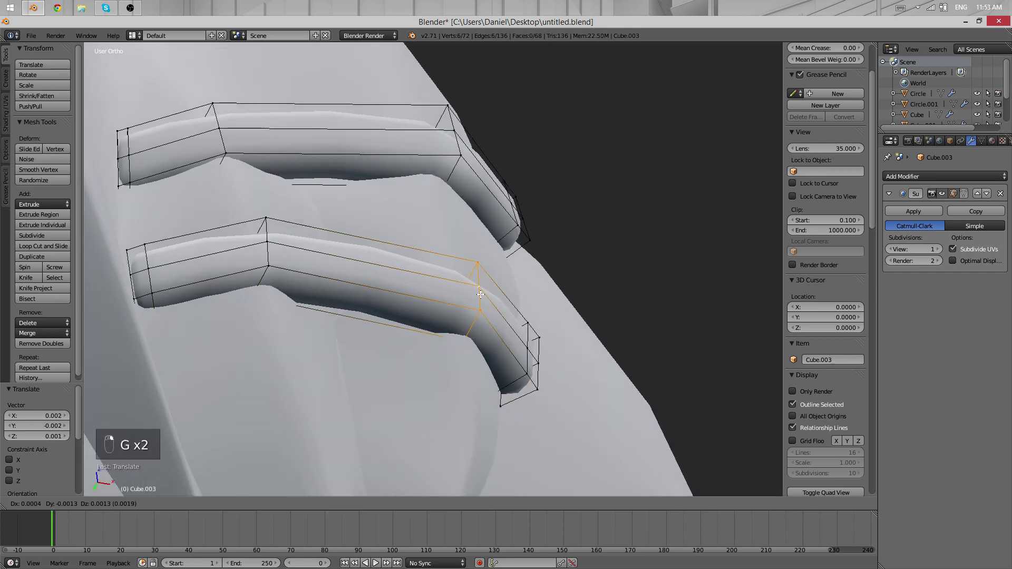
pyautogui.moveTo(483, 289); pyautogui.dragTo(444, 442, button='middle')
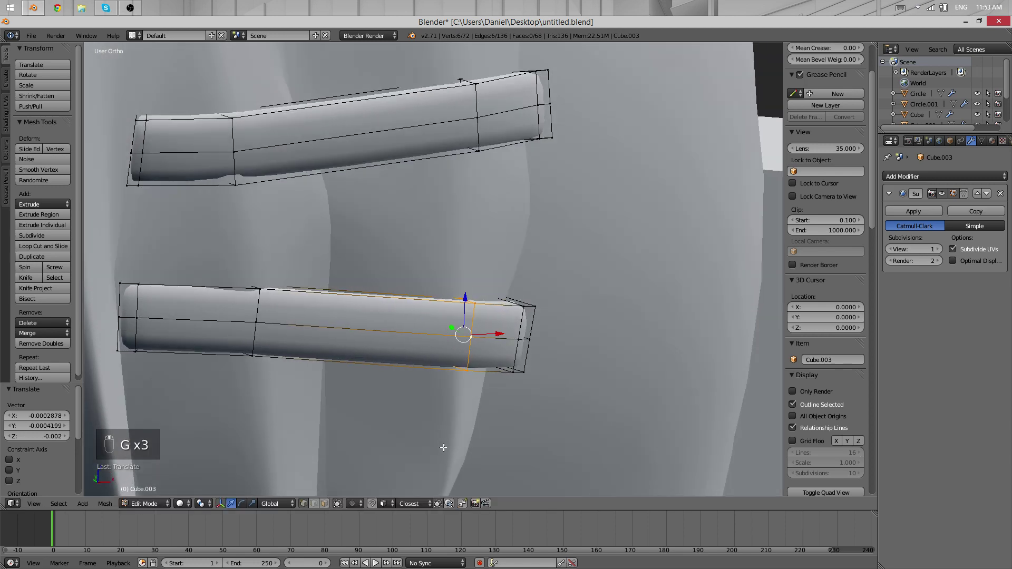
# - Move the lower clip's left bend loop by about -0.008 in X, -0.011 in Y and -0.003 in Z
pyautogui.moveTo(271, 309); pyautogui.dragTo(462, 319, button='middle')
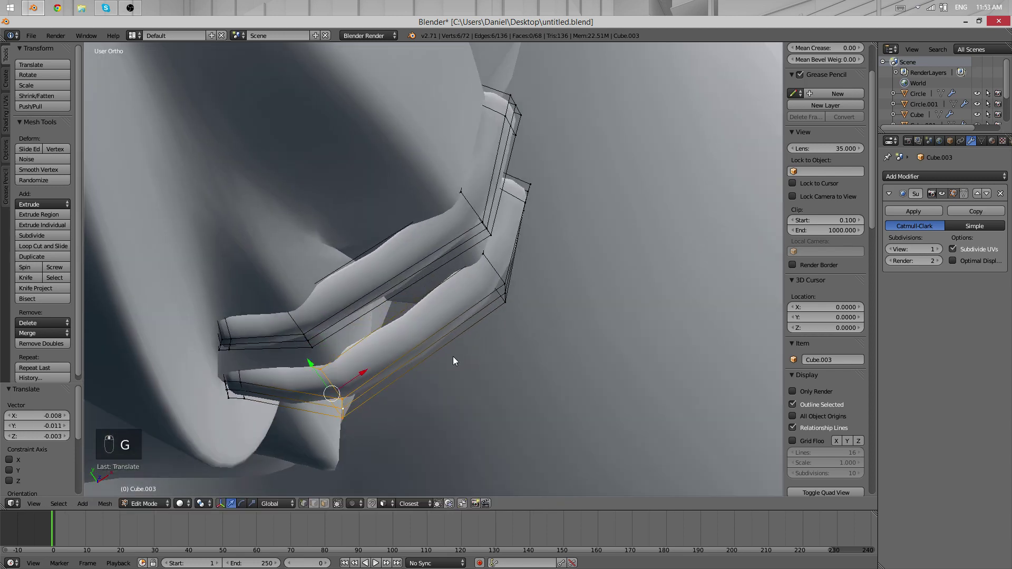
pyautogui.press('Tab')
pyautogui.moveTo(453, 356); pyautogui.dragTo(345, 171, button='middle')
pyautogui.press('Tab')
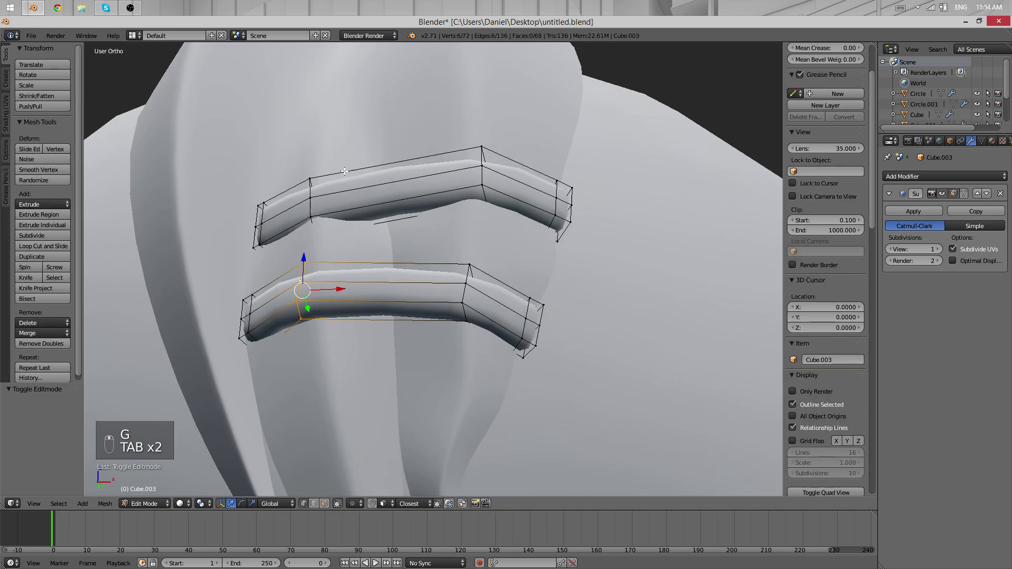
# - Move the upper clip's left bend loop outward from the bangs and rotate it about 10.1°
pyautogui.moveTo(310, 205); pyautogui.dragTo(389, 165, button='middle')
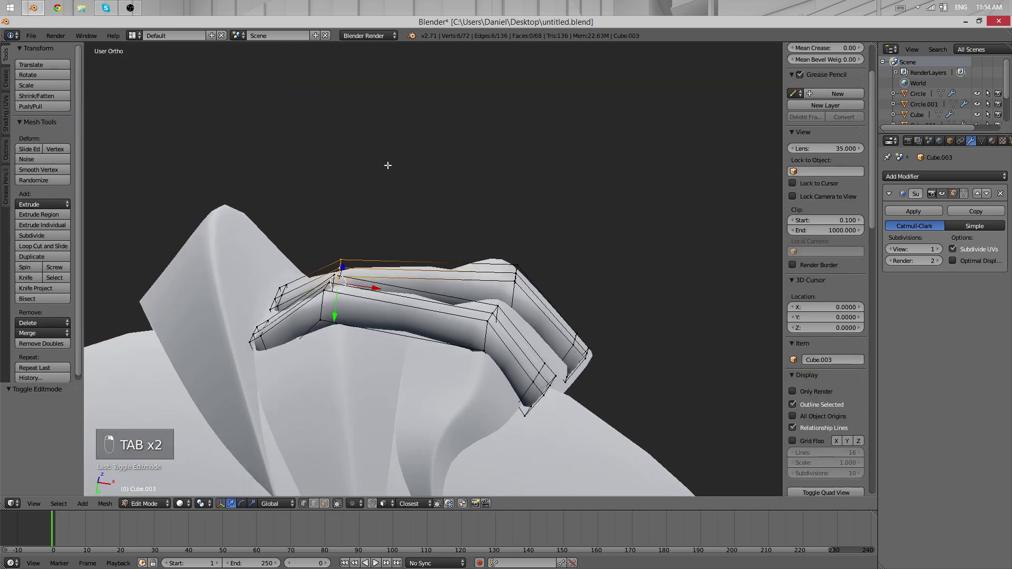
pyautogui.press('g')
pyautogui.moveTo(400, 219); pyautogui.dragTo(301, 279, button='middle')
pyautogui.press('r')
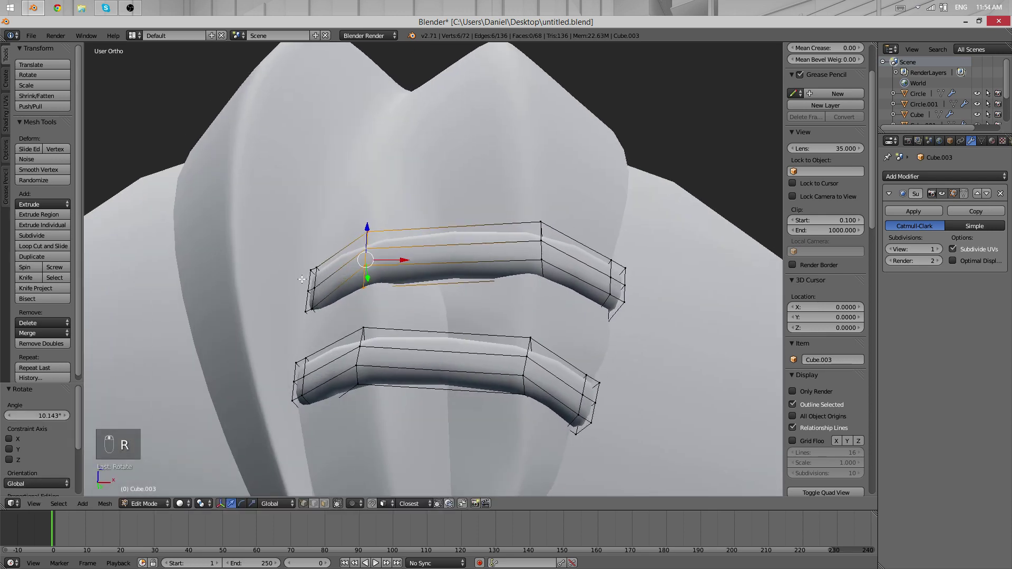
# - Move the upper clip's left end by about -0.003 in X, -0.007 in Y and 0.005 in Z, and trackball-rotate it
pyautogui.press('z')
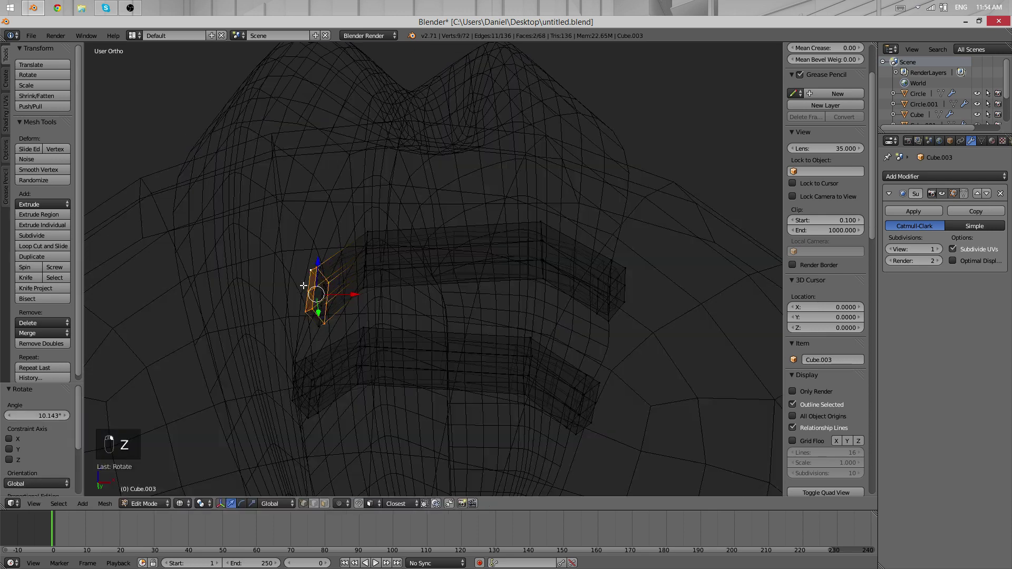
pyautogui.press('z')
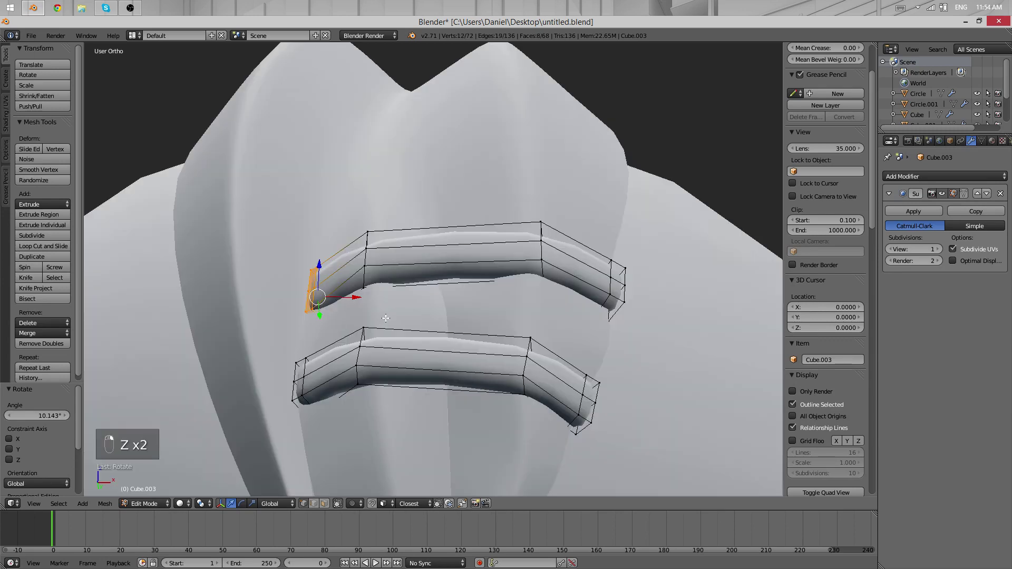
pyautogui.moveTo(324, 319); pyautogui.dragTo(417, 231, button='middle')
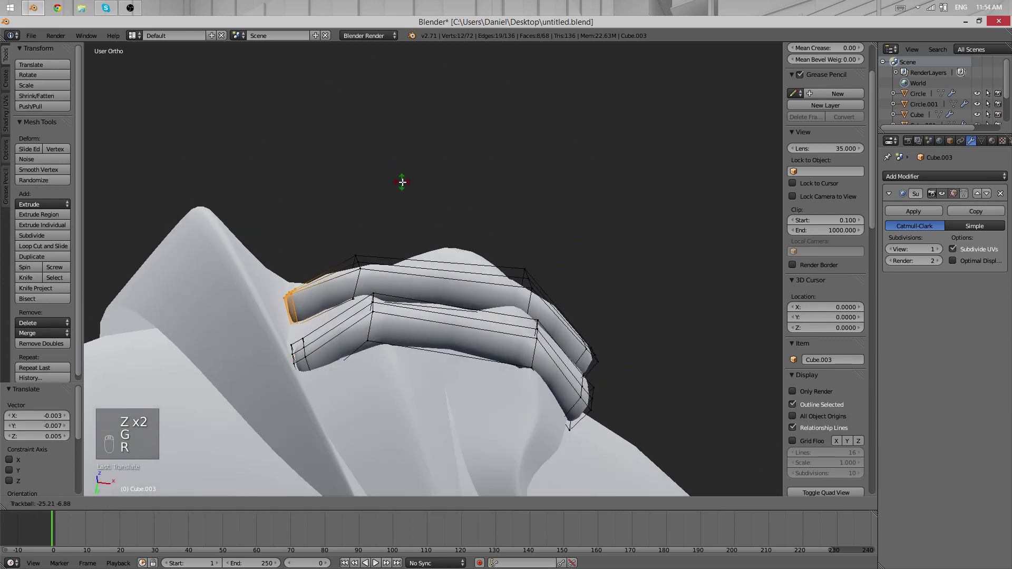
pyautogui.click(419, 185)
pyautogui.press('Tab')
pyautogui.moveTo(479, 280); pyautogui.dragTo(438, 284, button='middle')
# - Open the bangs mesh for editing and reposition the right strand's vertices just below the lower clip
pyautogui.press('a')
pyautogui.press('a')
pyautogui.rightClick(429, 324)
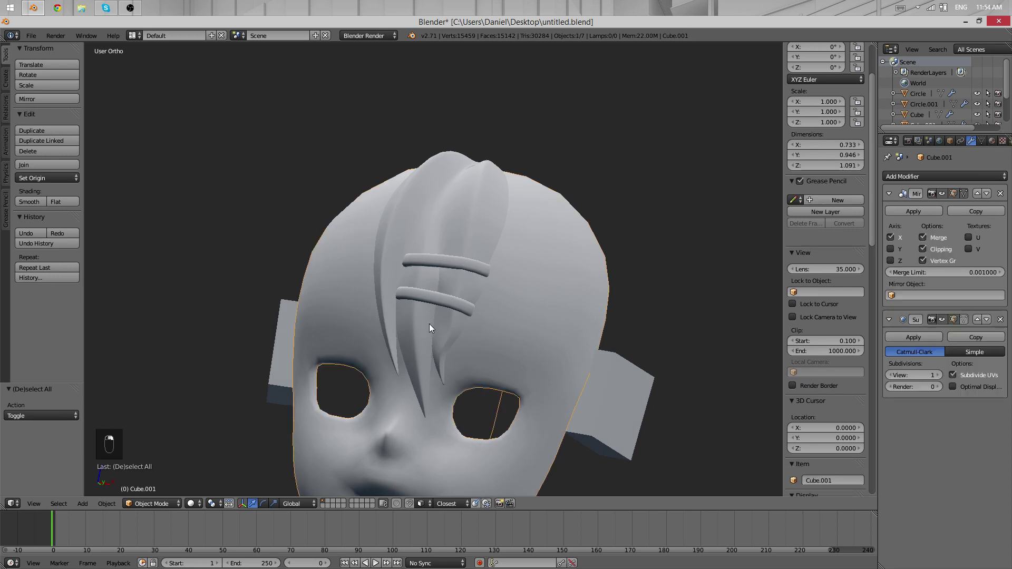
pyautogui.press('Tab')
pyautogui.scroll(-1, 464, 356)
pyautogui.scroll(6, 464, 355)
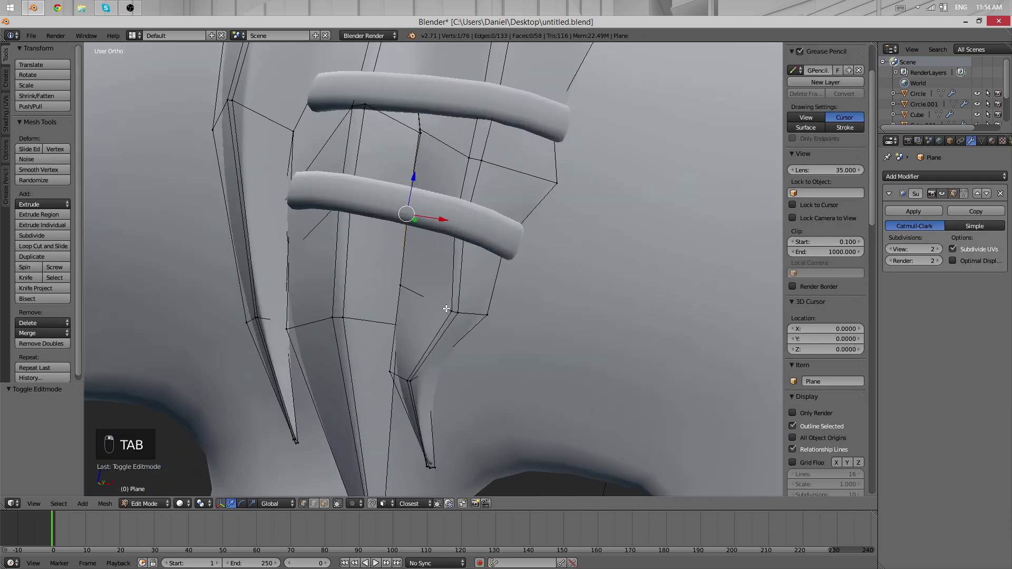
pyautogui.press('a')
pyautogui.keyDown('shift'); pyautogui.rightClick(454, 312); pyautogui.keyUp('shift')
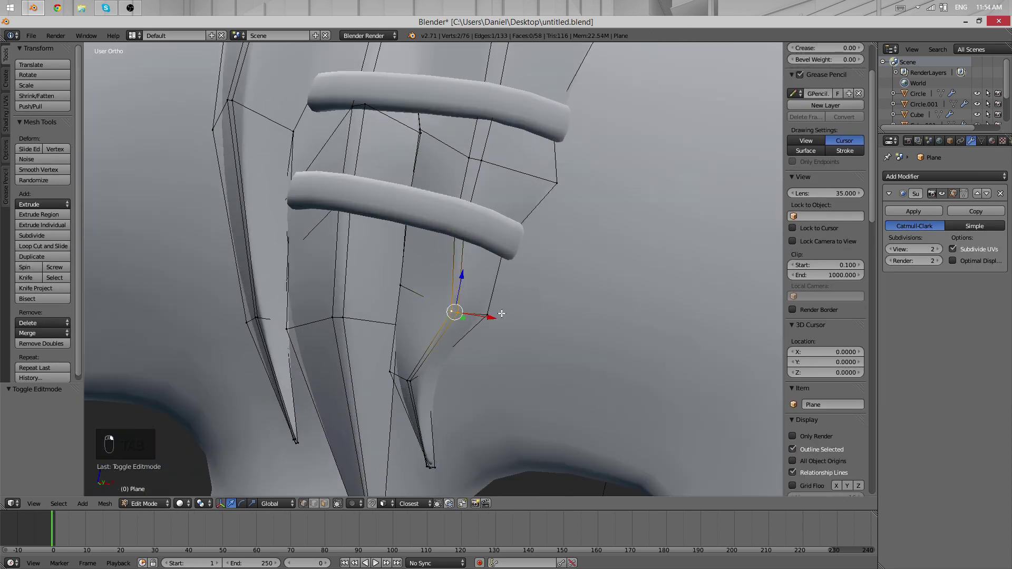
pyautogui.click(464, 304)
pyautogui.moveTo(504, 321)
pyautogui.mouseDown(button='middle')
pyautogui.moveTo(344, 249)
pyautogui.moveTo(406, 262)
pyautogui.moveTo(515, 263)
pyautogui.mouseUp(button='middle')
pyautogui.press('Tab')
pyautogui.press('Tab')
pyautogui.press('g')
pyautogui.press('Tab')
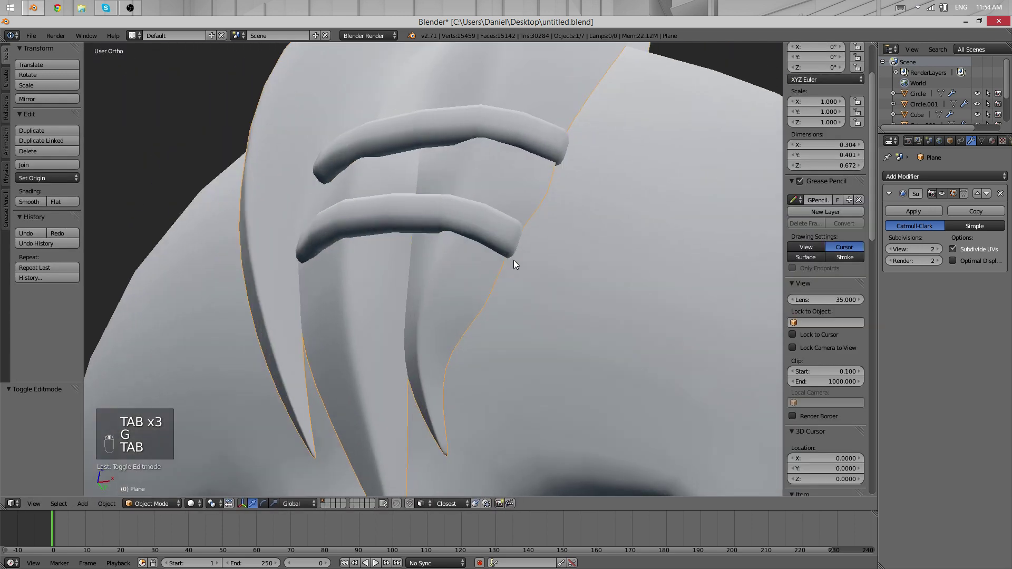
# - Select the bang vertices hidden behind the lower clip in wireframe and move them to reshape the right strand
pyautogui.scroll(-4, 514, 263)
pyautogui.moveTo(345, 338); pyautogui.dragTo(295, 316, button='middle')
pyautogui.press('Tab')
pyautogui.scroll(6, 422, 269)
pyautogui.press('z')
pyautogui.rightClick(453, 221)
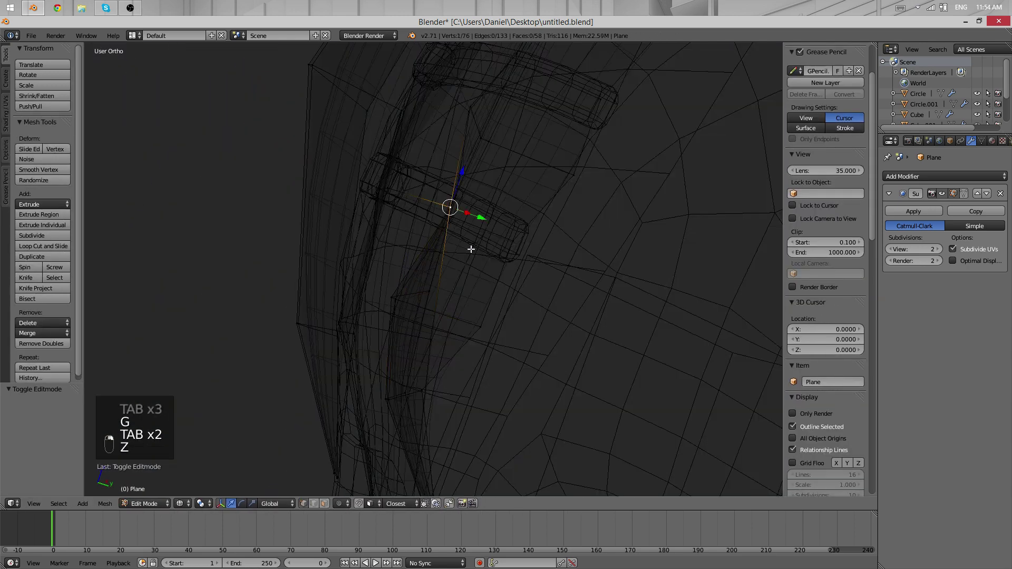
pyautogui.moveTo(453, 221)
pyautogui.mouseDown(button='middle')
pyautogui.moveTo(464, 246)
pyautogui.moveTo(394, 136)
pyautogui.mouseUp(button='middle')
pyautogui.keyDown('shift'); pyautogui.rightClick(472, 245); pyautogui.keyUp('shift')
pyautogui.press('z')
pyautogui.press('g')
pyautogui.click(394, 136)
pyautogui.press('Tab')
# - Move the pair of ridge vertices on the right strand between the two clips
pyautogui.moveTo(343, 167); pyautogui.dragTo(472, 231, button='middle')
pyautogui.press('Tab')
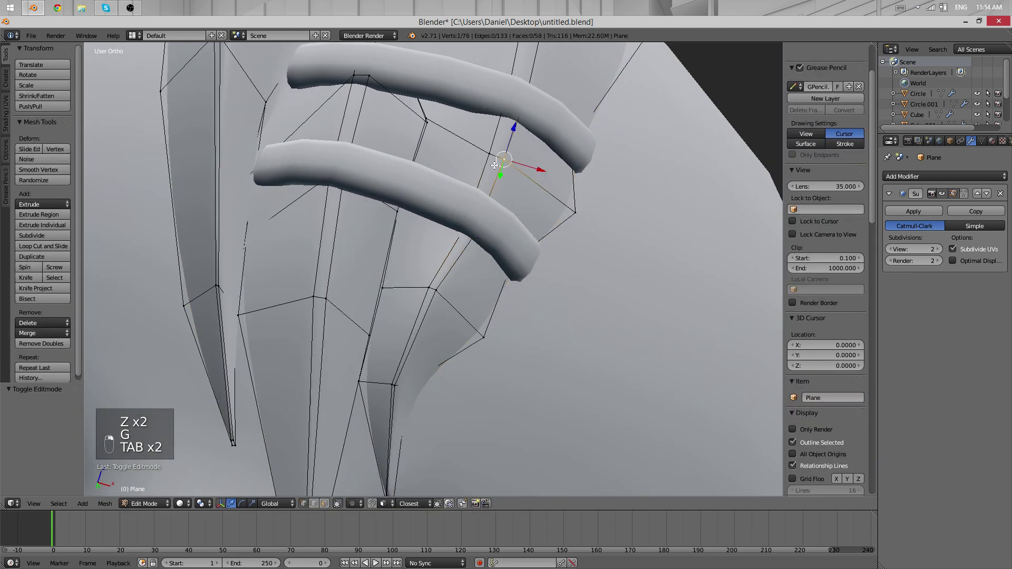
pyautogui.moveTo(484, 150); pyautogui.dragTo(467, 239, button='middle')
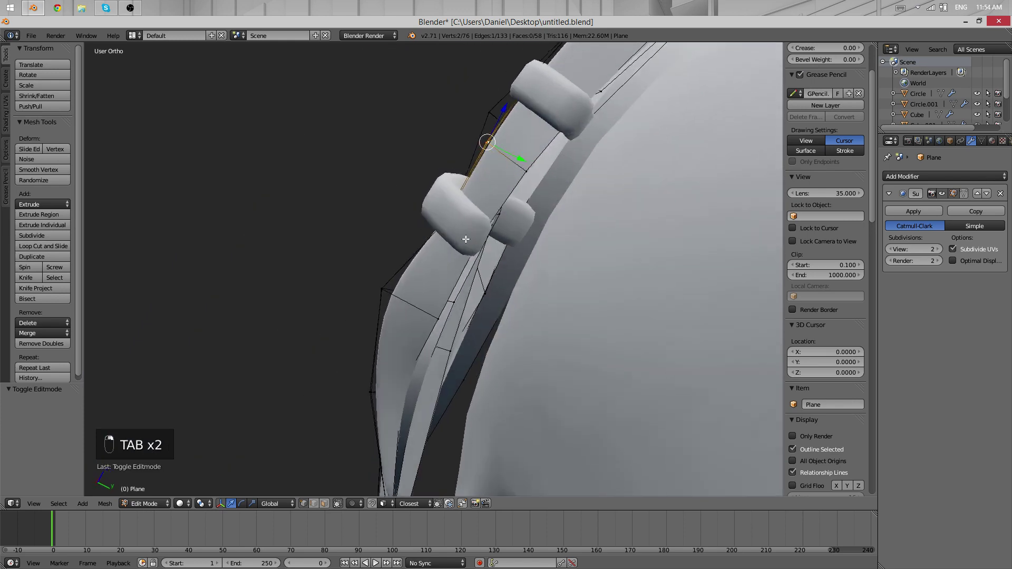
pyautogui.press('Tab')
pyautogui.moveTo(549, 174); pyautogui.dragTo(429, 285, button='middle')
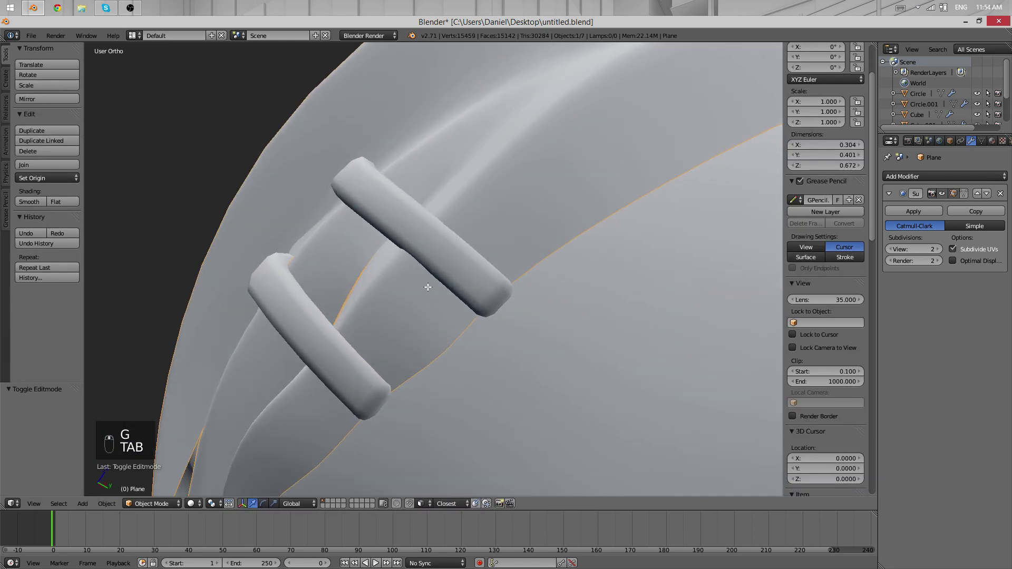
# - Select the two bang vertices behind the upper clip in wireframe and move them to fit the strand under the clip
pyautogui.press('Tab')
pyautogui.press('z')
pyautogui.moveTo(438, 244); pyautogui.dragTo(398, 259, button='middle')
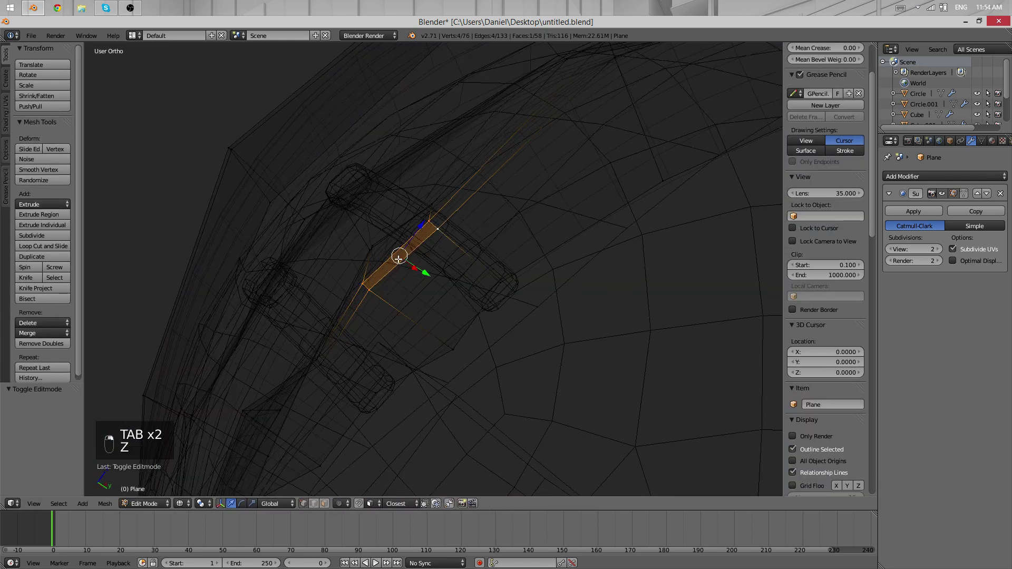
pyautogui.moveTo(335, 262); pyautogui.dragTo(335, 262)
pyautogui.press('z')
pyautogui.press('g')
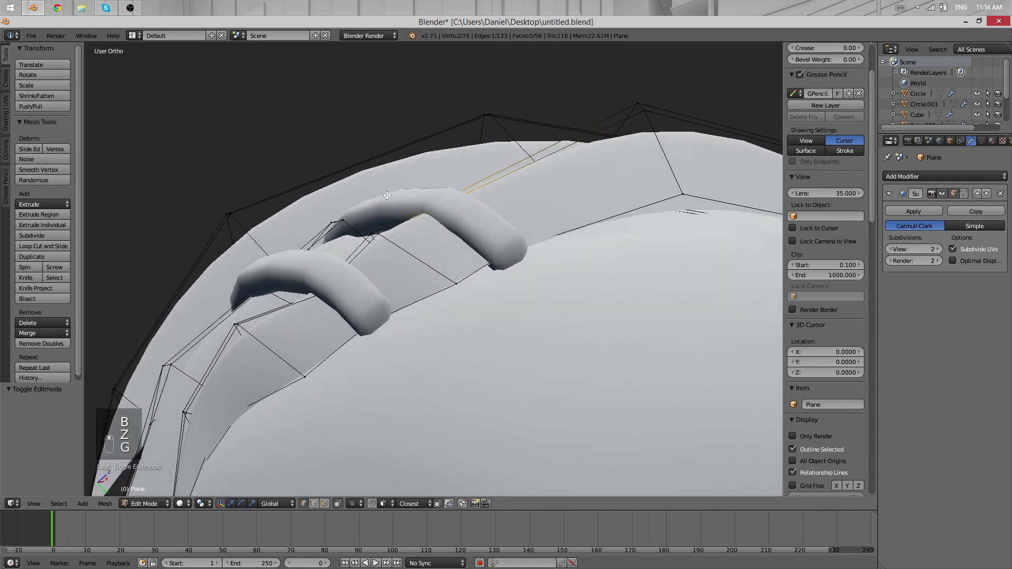
pyautogui.press('Tab')
pyautogui.moveTo(312, 229); pyautogui.dragTo(410, 220, button='middle')
# - Move the middle strand's ridge vertex pair between the clips by about 0.003 in X, -0.007 in Y and -0.023 in Z, and rotate it slightly
pyautogui.press('Tab')
pyautogui.keyDown('shift'); pyautogui.rightClick(414, 153); pyautogui.keyUp('shift')
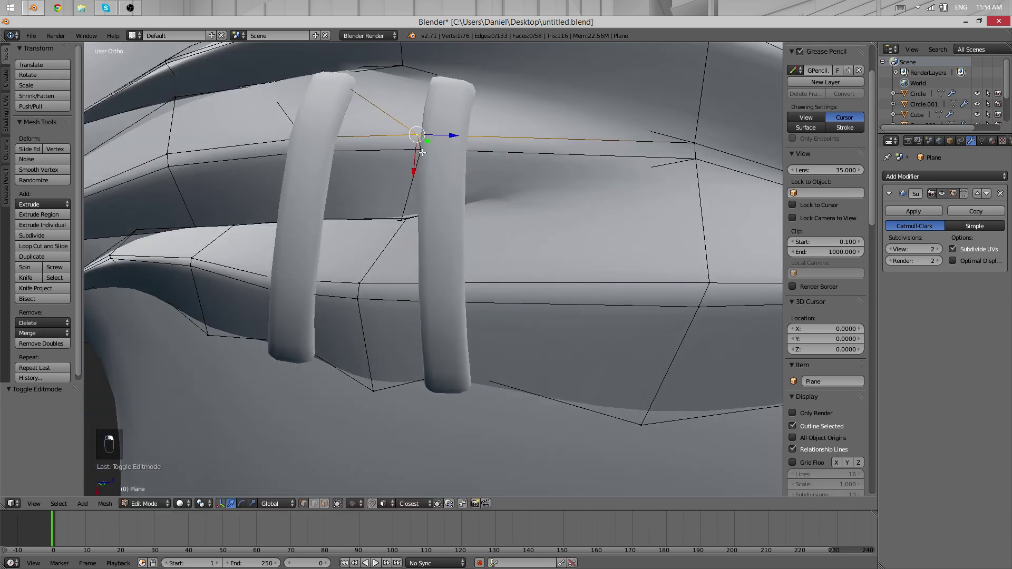
pyautogui.press('g')
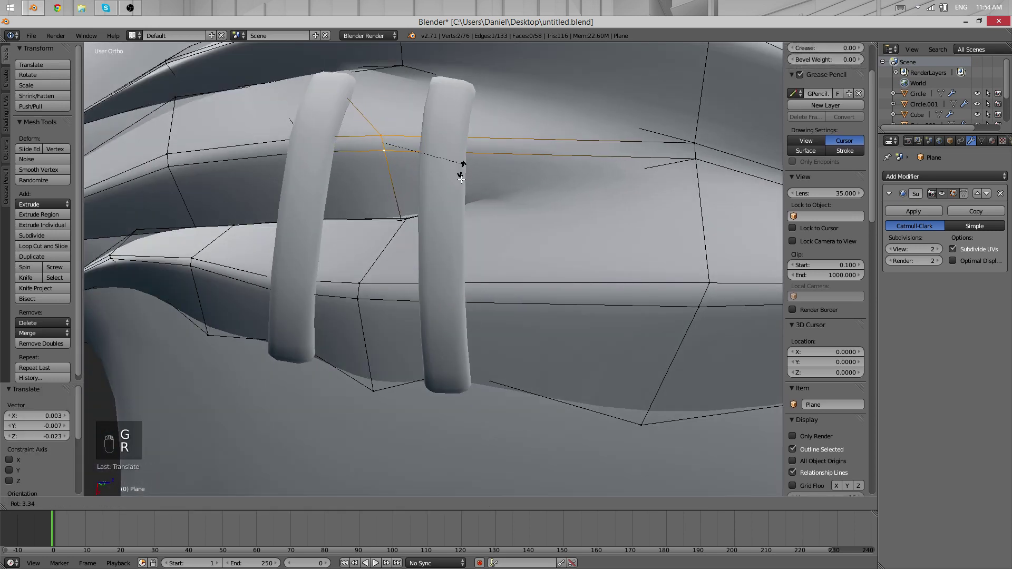
pyautogui.moveTo(490, 188); pyautogui.dragTo(385, 213, button='middle')
pyautogui.press('Tab')
pyautogui.press('Tab')
# - Select the middle strand's vertex pair below the lower clip and move it about -0.007 in Y and 0.006 in Z
pyautogui.moveTo(414, 268); pyautogui.dragTo(341, 194, button='middle')
pyautogui.press('Tab')
pyautogui.press('Tab')
pyautogui.press('Tab')
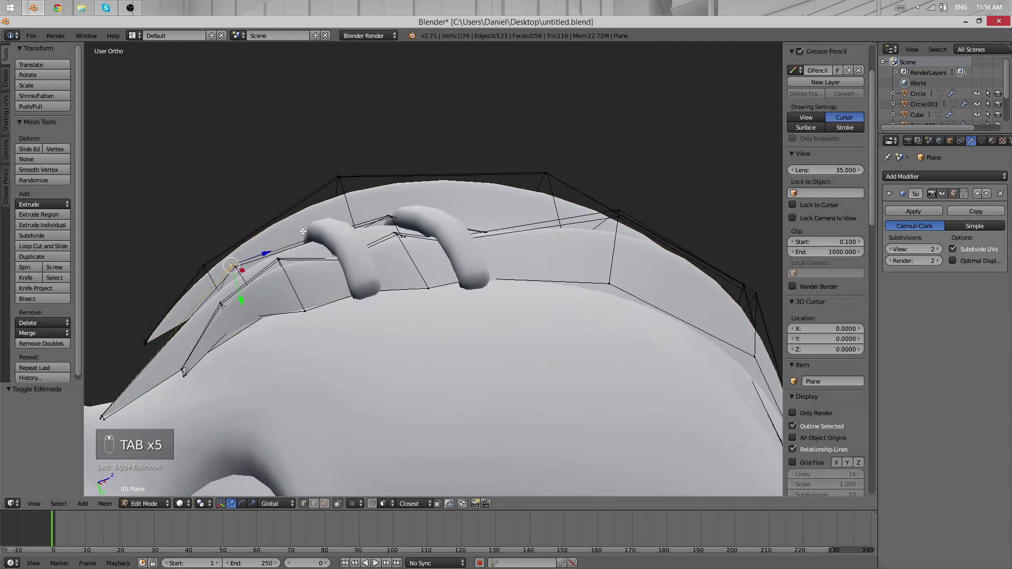
pyautogui.hotkey('shift', 'g')
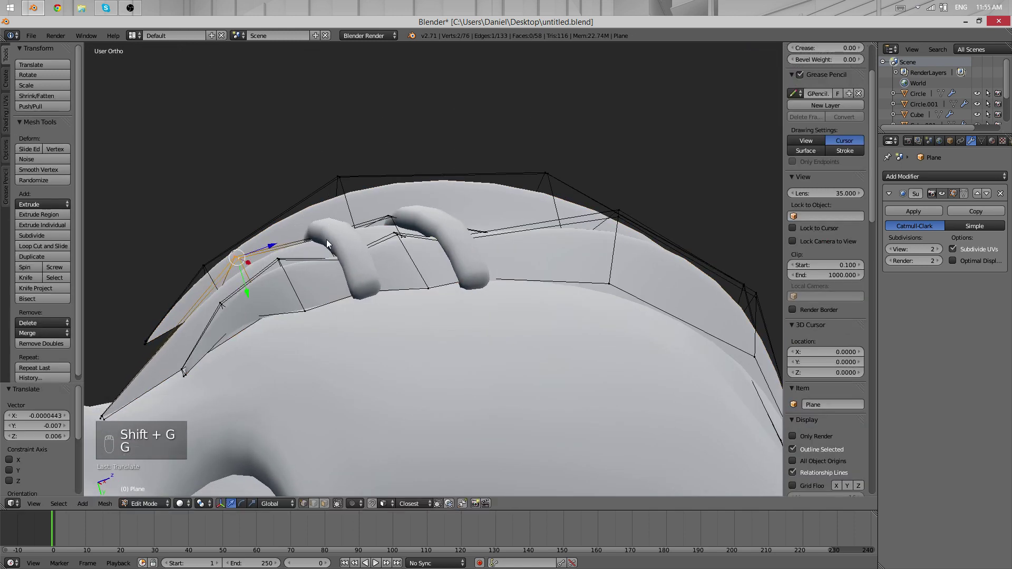
pyautogui.press('Tab')
pyautogui.press('Tab')
pyautogui.moveTo(327, 243); pyautogui.dragTo(364, 238, button='middle')
pyautogui.press('z')
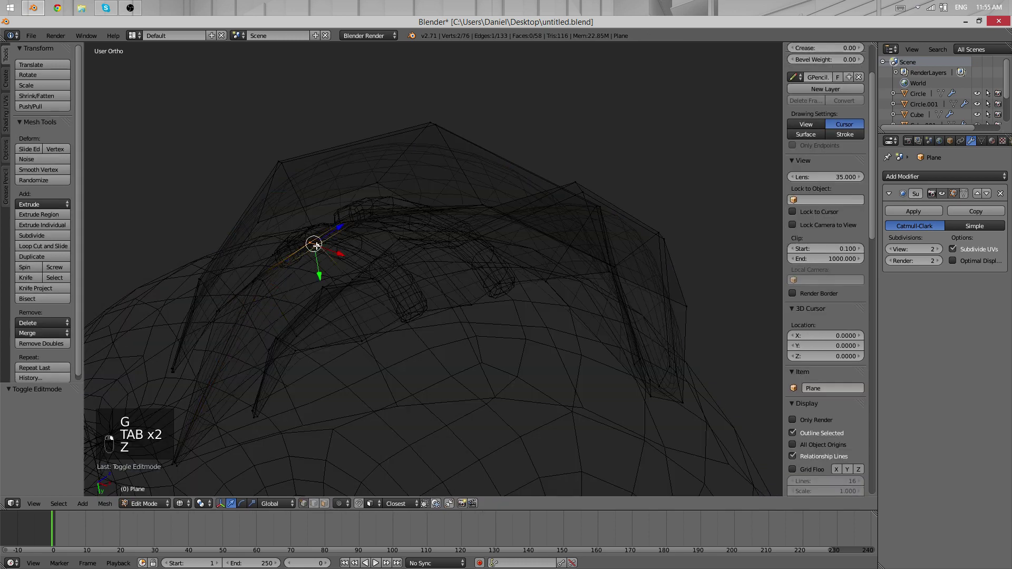
# - Nudge the middle strand's selected vertex pair below the lower clip by about 0.002 in X and 0.002 in Y
pyautogui.press('z')
pyautogui.press('z')
pyautogui.scroll(-2, 359, 197)
pyautogui.press('z')
pyautogui.scroll(5, 301, 232)
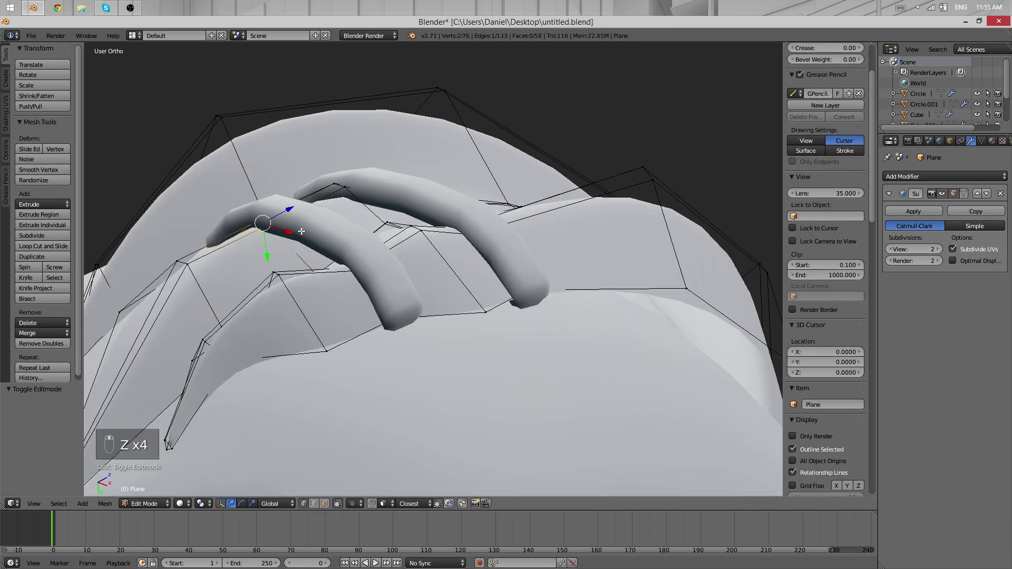
pyautogui.keyDown('shift'); pyautogui.moveTo(266, 212); pyautogui.dragTo(387, 234, button='middle'); pyautogui.keyUp('shift')
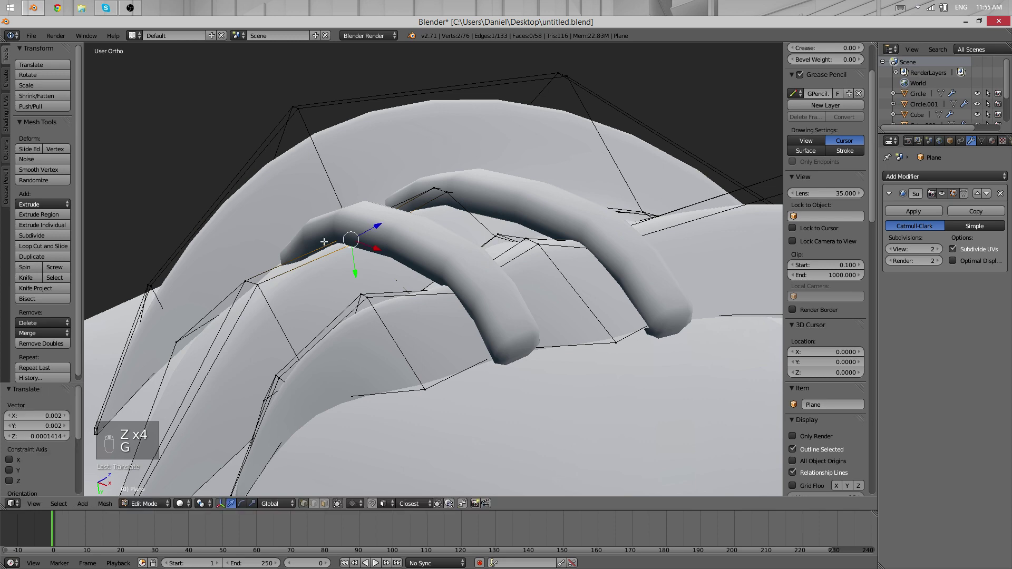
pyautogui.press('Tab')
pyautogui.scroll(-4, 320, 249)
pyautogui.moveTo(318, 252); pyautogui.dragTo(349, 392, button='middle')
pyautogui.scroll(5, 391, 293)
pyautogui.scroll(-5, 395, 342)
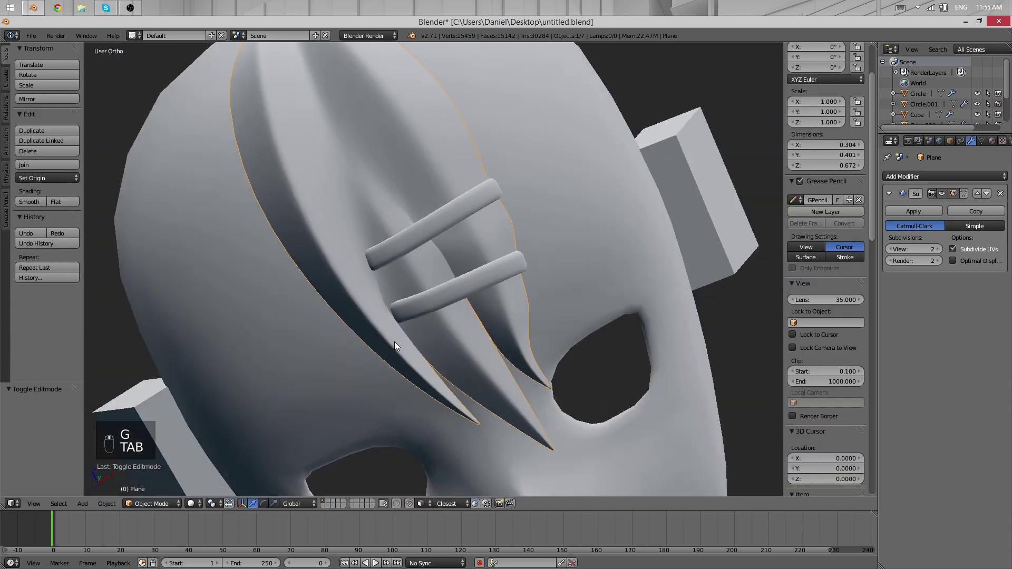
# - Select the two inner tip vertices of the right strand and move them about 0.0009 in X, 0.003 in Y and 0.002 in Z
pyautogui.scroll(-3, 394, 346)
pyautogui.moveTo(513, 242); pyautogui.dragTo(626, 199, button='middle')
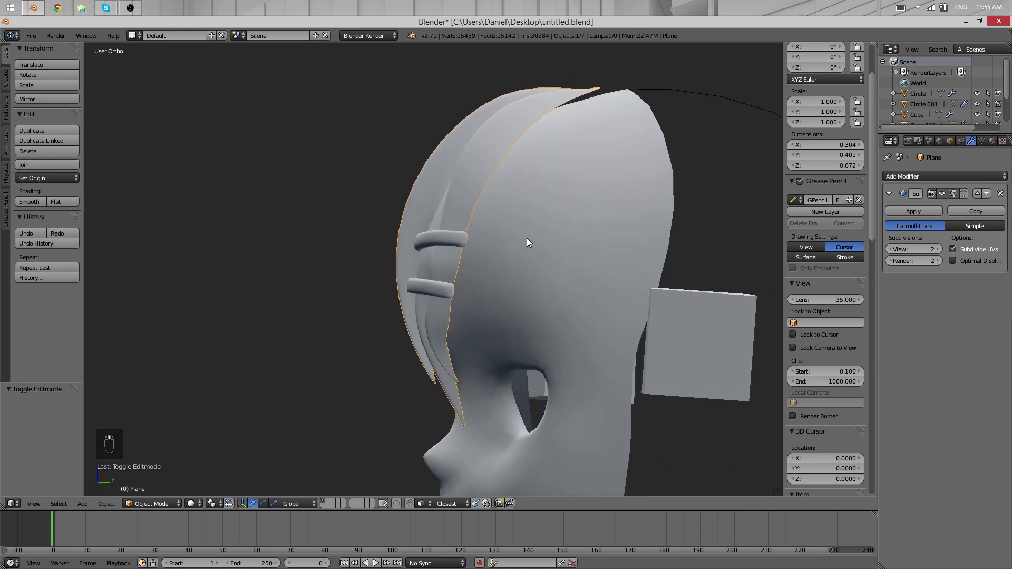
pyautogui.scroll(-3, 517, 216)
pyautogui.scroll(7, 530, 267)
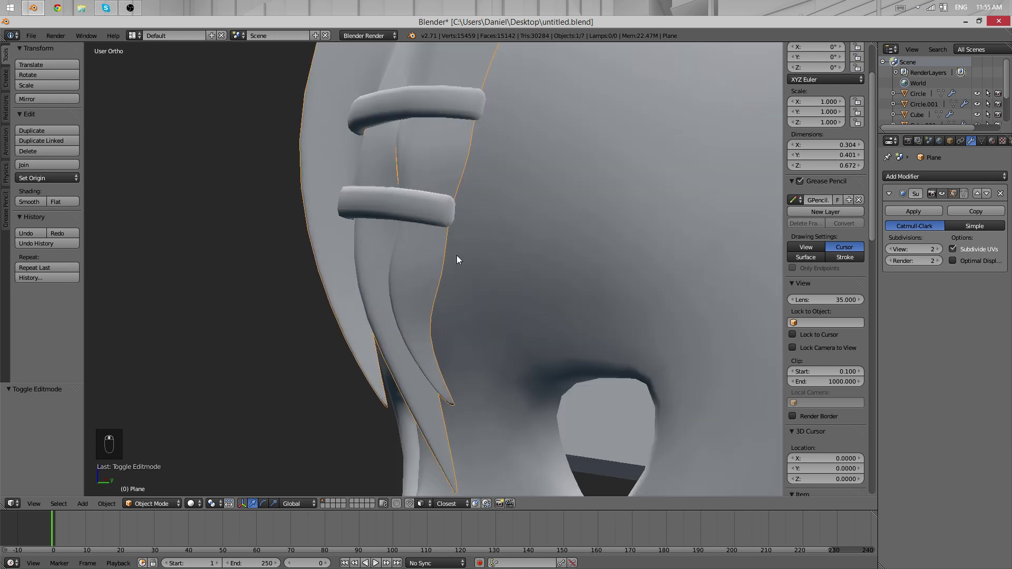
pyautogui.press('Tab')
pyautogui.scroll(3, 464, 324)
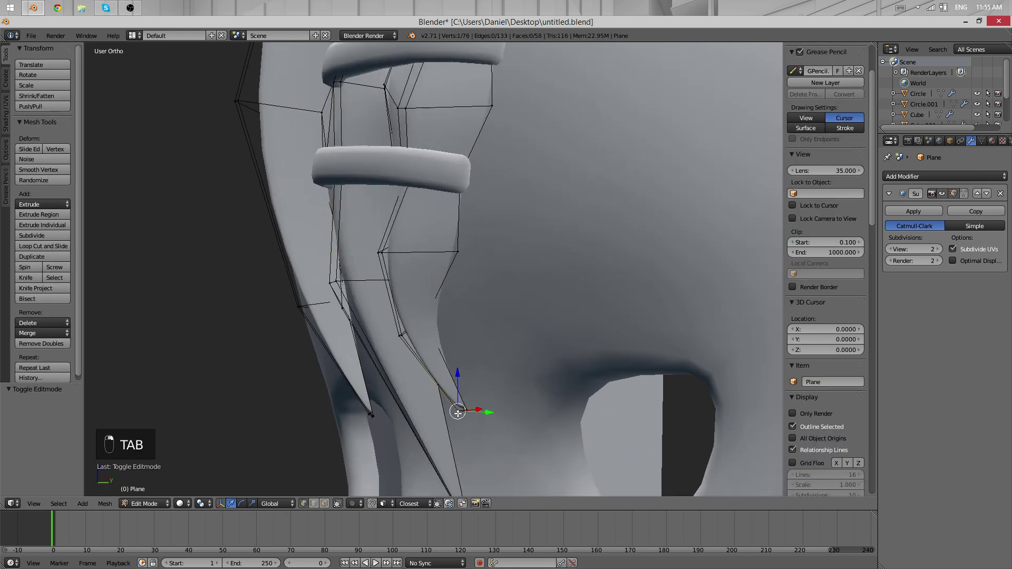
pyautogui.press('-')
pyautogui.moveTo(454, 403); pyautogui.dragTo(469, 475, button='middle')
pyautogui.scroll(-4, 436, 274)
pyautogui.scroll(12, 433, 269)
pyautogui.keyDown('shift'); pyautogui.rightClick(429, 274); pyautogui.keyUp('shift')
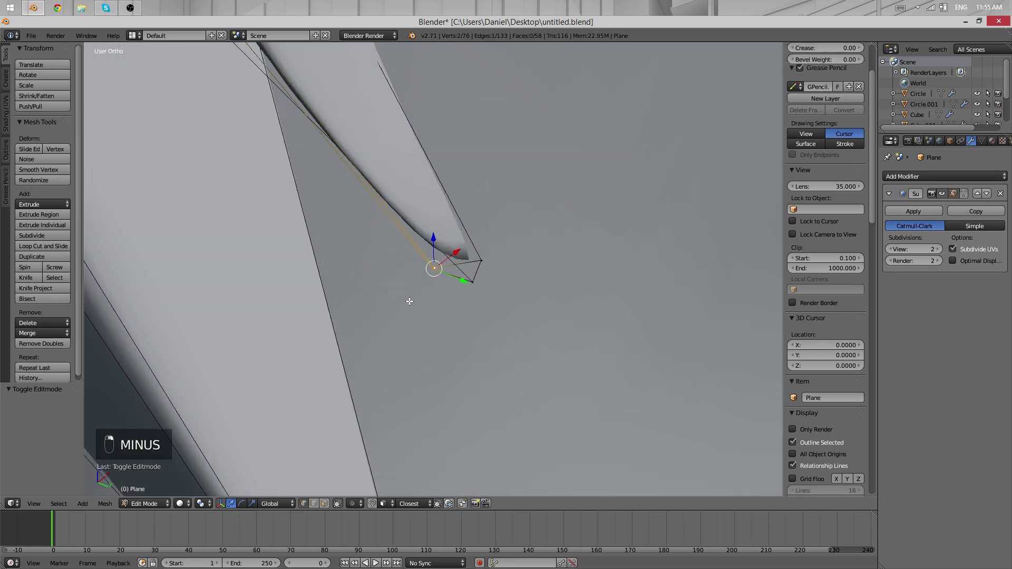
pyautogui.moveTo(410, 301); pyautogui.dragTo(381, 378, button='middle')
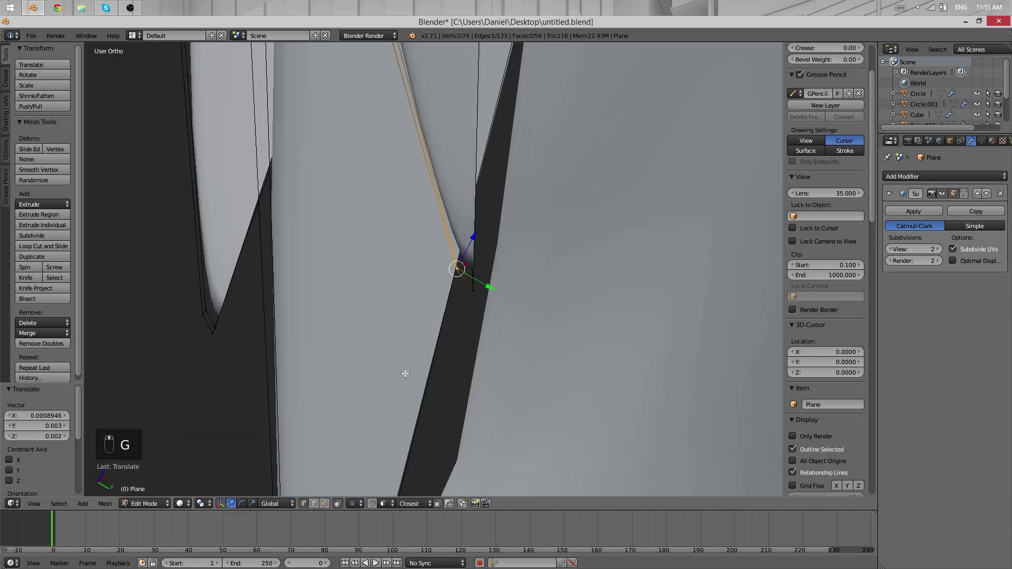
pyautogui.press('Tab')
# - Select the right strand's outer-edge vertex just above its tip in wireframe and move it to refine the strand's contour
pyautogui.scroll(-10, 352, 344)
pyautogui.moveTo(351, 344); pyautogui.dragTo(505, 324, button='middle')
pyautogui.scroll(-3, 505, 324)
pyautogui.scroll(5, 434, 188)
pyautogui.press('Tab')
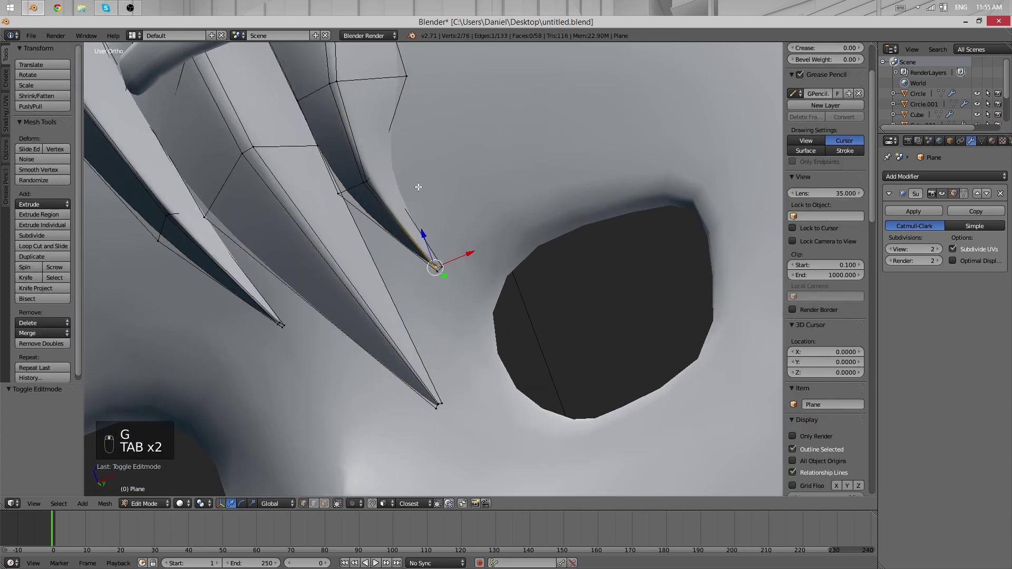
pyautogui.press('z')
pyautogui.rightClick(398, 174)
pyautogui.press('g')
pyautogui.press('z')
pyautogui.press('Tab')
pyautogui.scroll(-8, 534, 178)
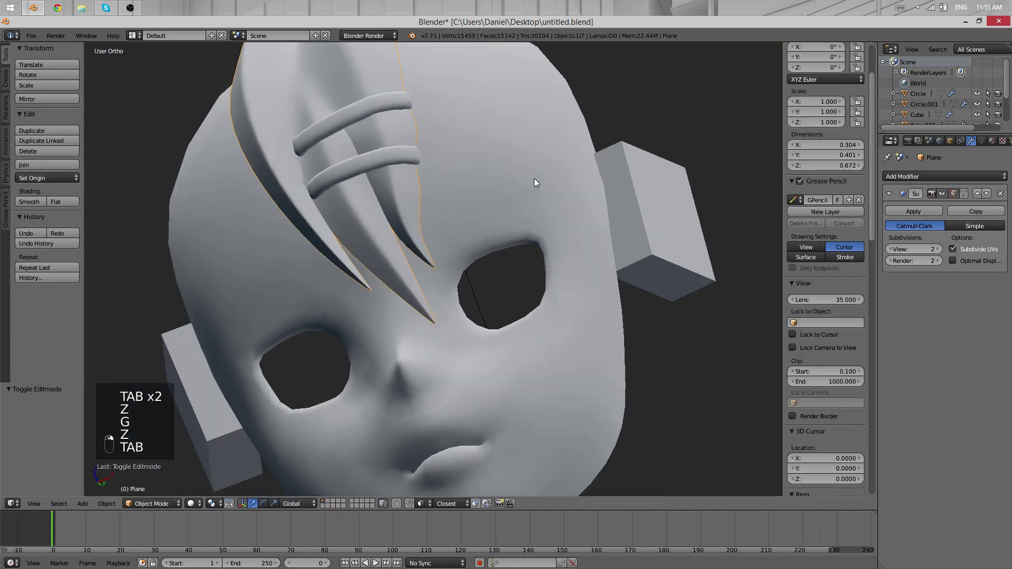
# - Move the right strand's ridge vertex pair between the two clips by about 0.008 in Y and -0.002 in Z
pyautogui.moveTo(461, 318); pyautogui.dragTo(413, 263, button='middle')
pyautogui.scroll(5, 284, 283)
pyautogui.scroll(5, 413, 156)
pyautogui.press('Tab')
pyautogui.moveTo(443, 221); pyautogui.dragTo(496, 247, button='middle')
pyautogui.keyDown('shift'); pyautogui.moveTo(400, 82); pyautogui.dragTo(417, 166, button='middle'); pyautogui.keyUp('shift')
pyautogui.scroll(2, 417, 166)
pyautogui.scroll(2, 417, 165)
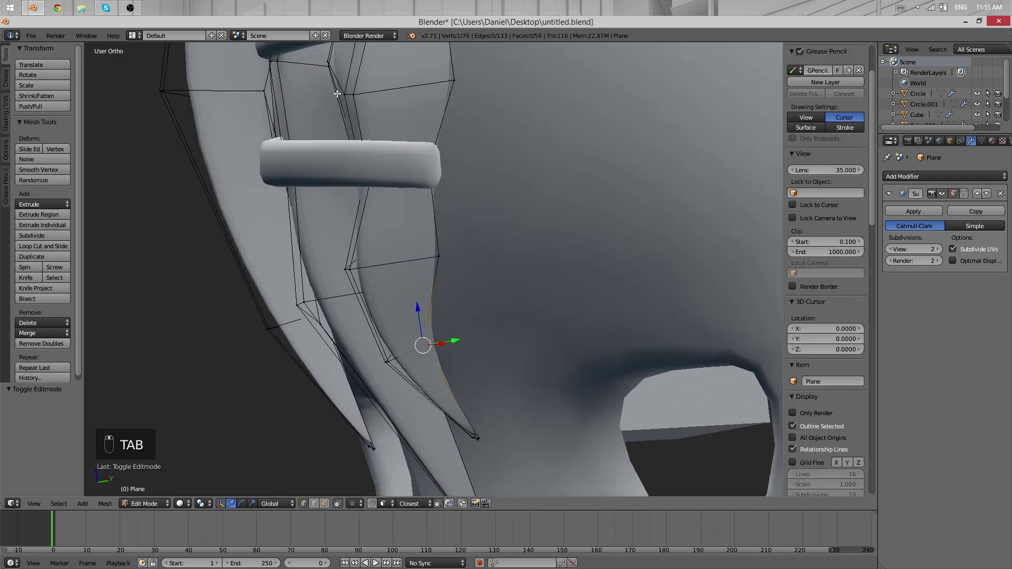
pyautogui.keyDown('shift'); pyautogui.rightClick(341, 95); pyautogui.keyUp('shift')
pyautogui.moveTo(341, 95); pyautogui.dragTo(326, 229, button='middle')
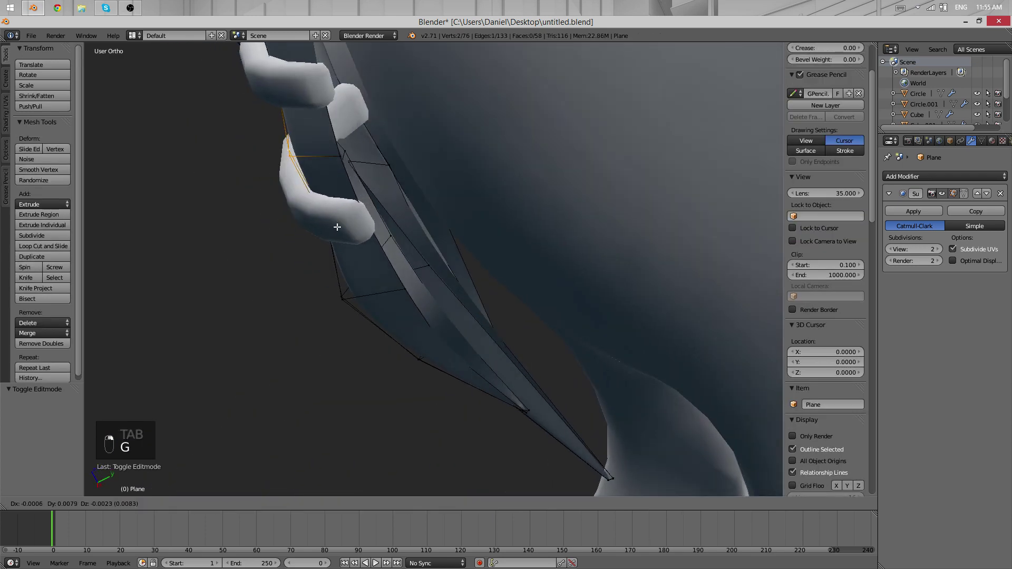
pyautogui.click(338, 228)
pyautogui.press('Tab')
# - Select the valley vertex between the middle and right strands, just below the upper clip, and reposition it
pyautogui.scroll(-3, 272, 358)
pyautogui.moveTo(272, 358); pyautogui.dragTo(421, 330, button='middle')
pyautogui.scroll(-6, 422, 330)
pyautogui.press('a')
pyautogui.press('a')
pyautogui.scroll(4, 435, 274)
pyautogui.press('Tab')
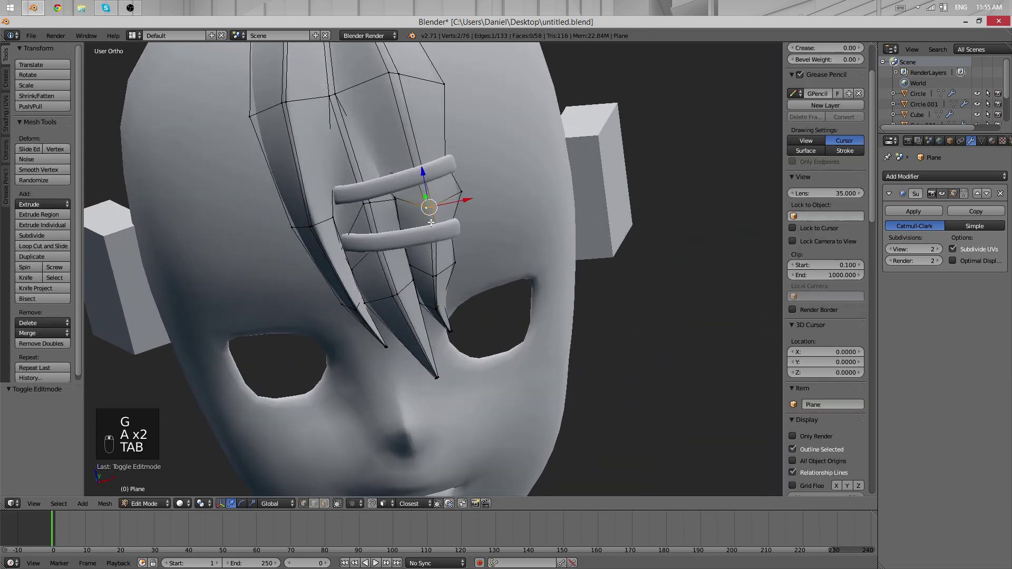
pyautogui.scroll(5, 431, 222)
pyautogui.rightClick(366, 220)
pyautogui.press('z')
pyautogui.press('z')
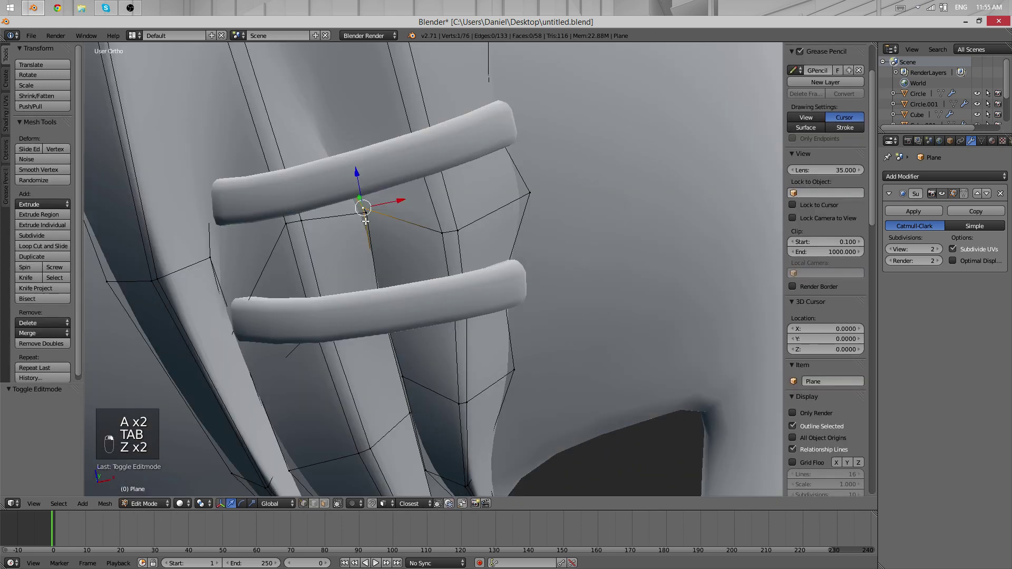
pyautogui.click(371, 260)
pyautogui.press('Tab')
# - Readjust the valley vertex between the clips from a raised and a side angle to smooth the hair surface
pyautogui.moveTo(442, 293); pyautogui.dragTo(426, 183, button='middle')
pyautogui.press('Tab')
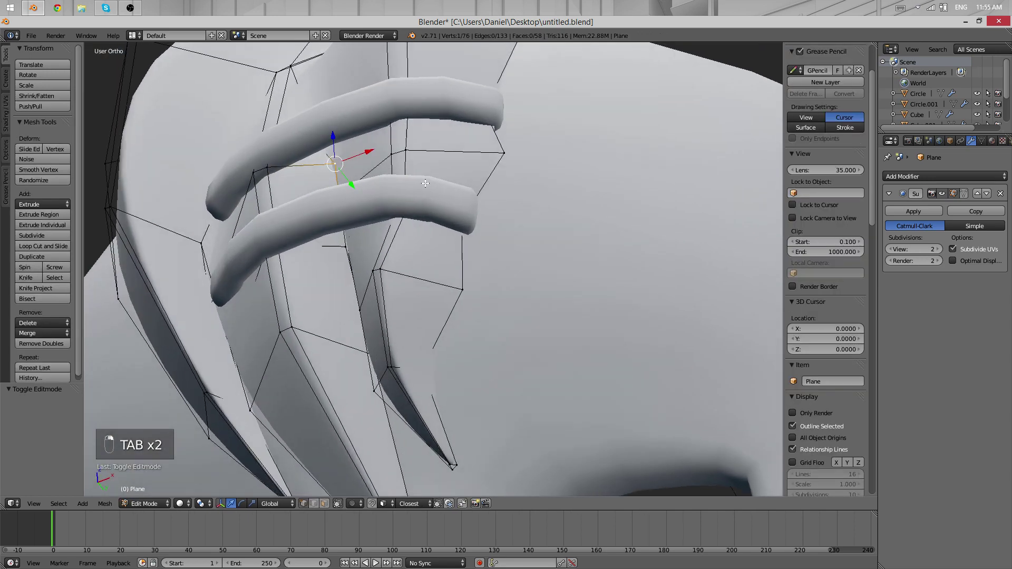
pyautogui.click(438, 244)
pyautogui.press('Tab')
pyautogui.moveTo(437, 245); pyautogui.dragTo(350, 339, button='middle')
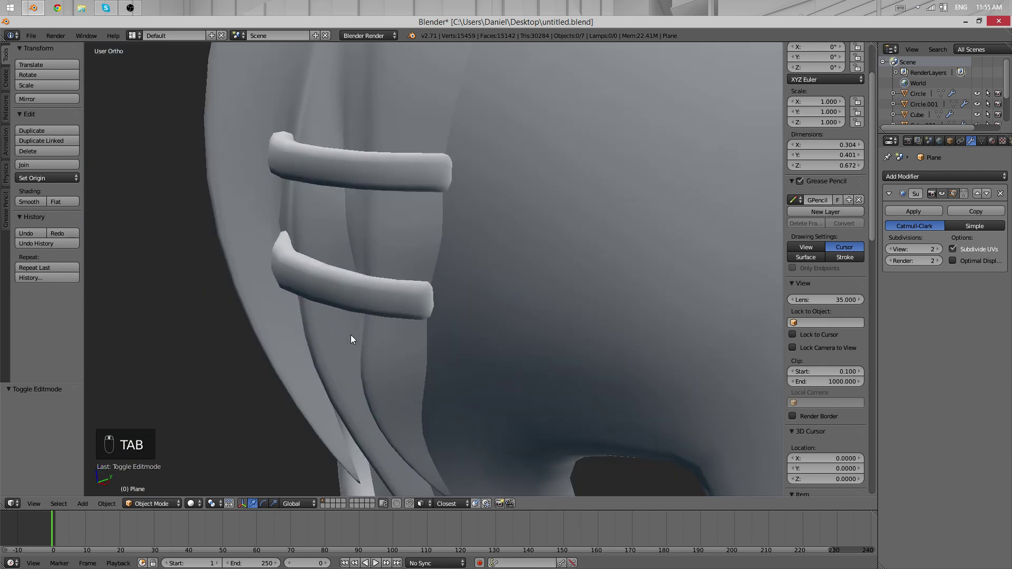
pyautogui.press('Tab')
pyautogui.press('Tab')
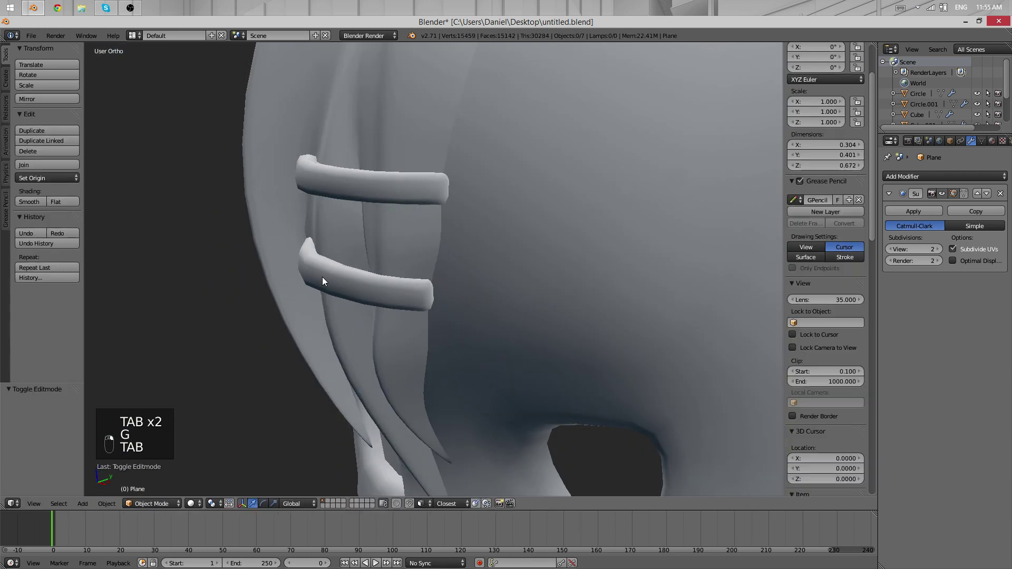
pyautogui.moveTo(322, 277); pyautogui.dragTo(454, 298, button='middle')
# - Shift the valley vertex between the clips by about -0.010 in X, 0.001 in Y and 0.001 in Z
pyautogui.press('Tab')
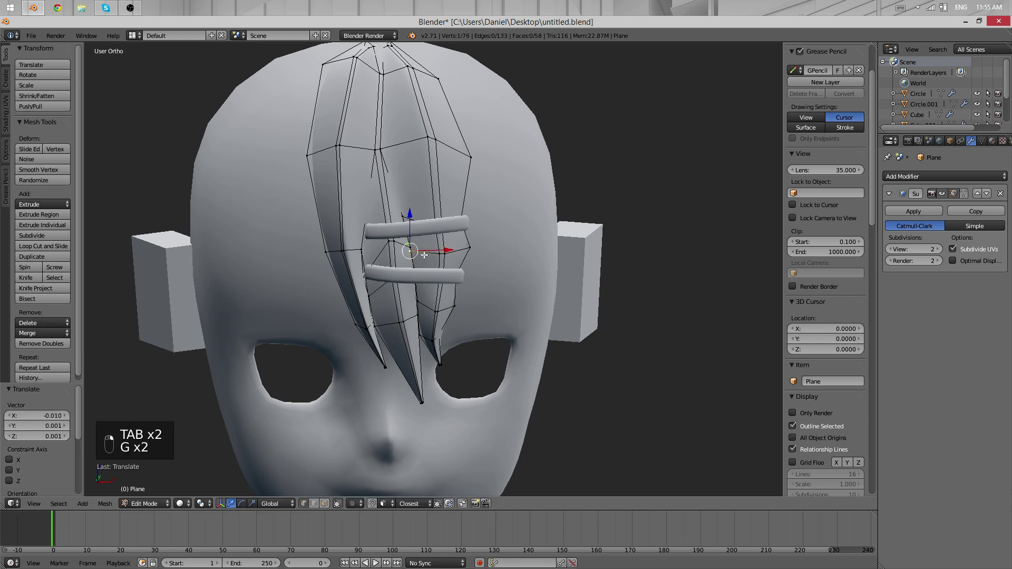
pyautogui.press('Tab')
pyautogui.moveTo(470, 302); pyautogui.dragTo(291, 262, button='middle')
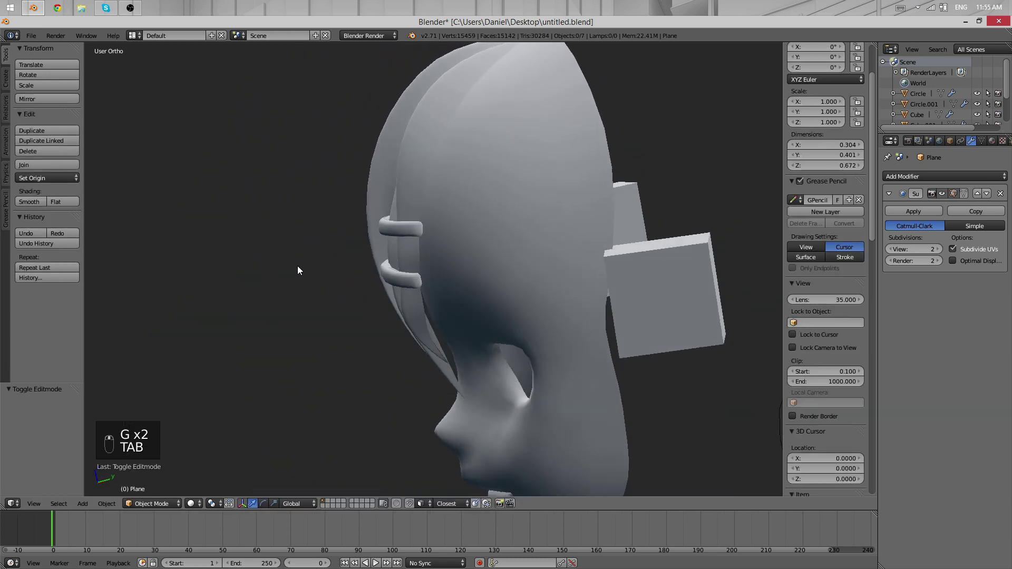
pyautogui.moveTo(421, 269); pyautogui.dragTo(553, 251, button='middle')
pyautogui.scroll(8, 529, 268)
pyautogui.press('Tab')
pyautogui.moveTo(498, 153); pyautogui.dragTo(498, 280, button='middle')
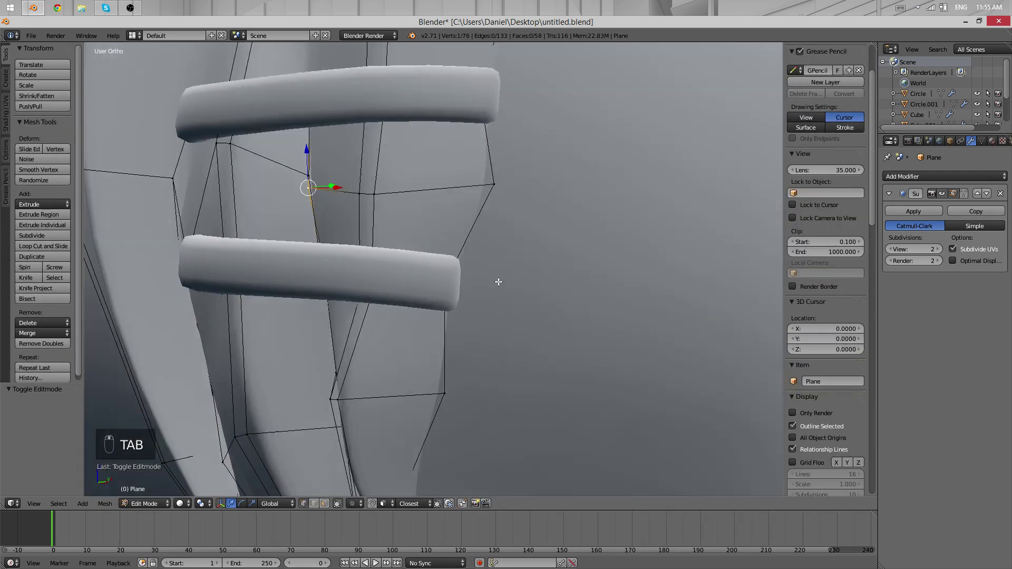
# - Compare the shape and placement of the bangs and clips with the reference drawing in front view
pyautogui.scroll(-8, 438, 288)
pyautogui.scroll(-3, 439, 288)
pyautogui.moveTo(438, 288); pyautogui.dragTo(648, 315, button='middle')
pyautogui.scroll(-1, 463, 283)
pyautogui.press('Tab')
pyautogui.scroll(1, 498, 327)
pyautogui.scroll(-3, 425, 434)
pyautogui.press('KP_1')
pyautogui.scroll(3, 398, 295)
pyautogui.press('z')
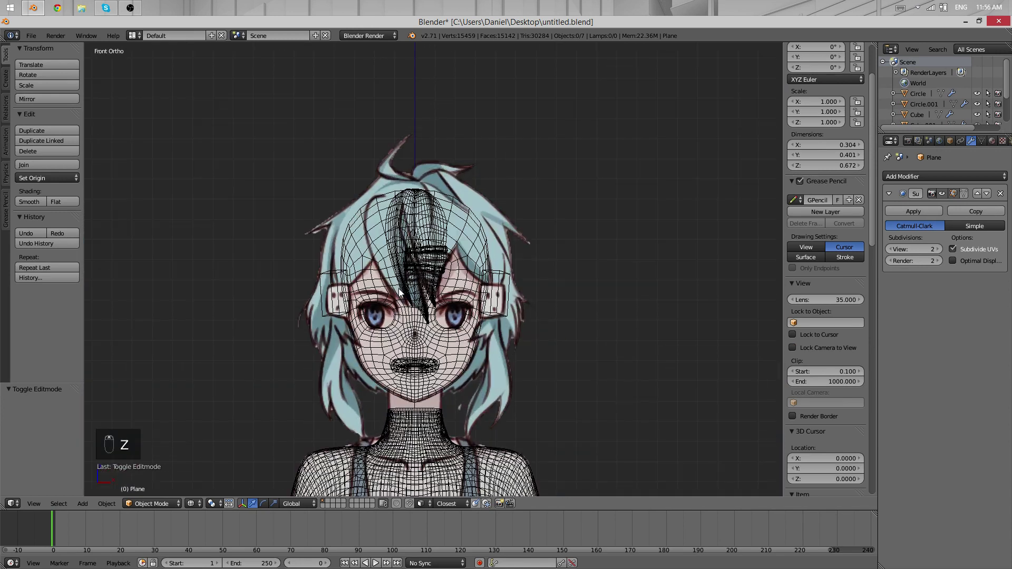
pyautogui.press('z')
pyautogui.scroll(2, 366, 245)
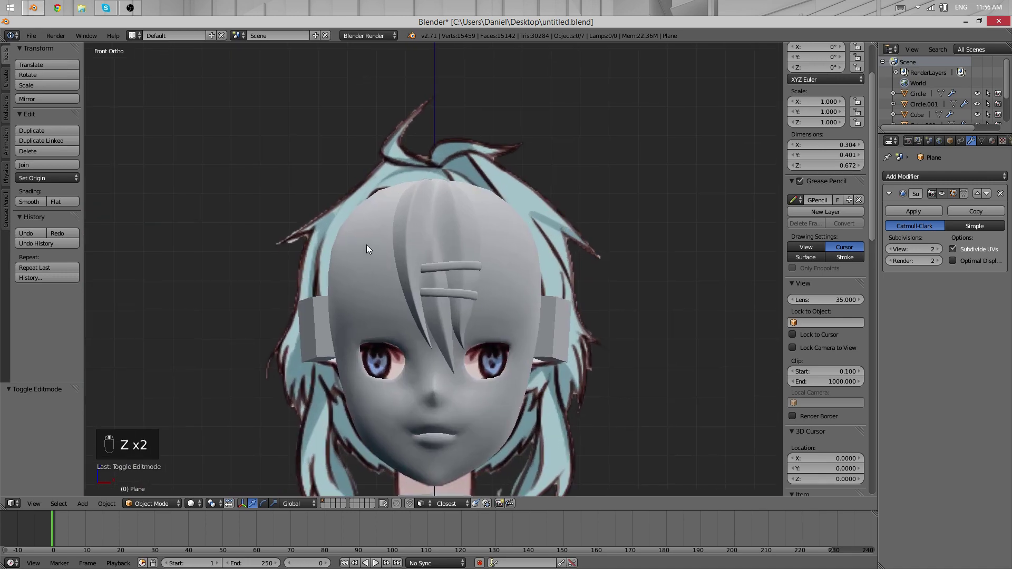
pyautogui.press('z')
pyautogui.scroll(2, 364, 211)
# - Select three outer-edge vertices on the left strand of the bangs and extrude them outward over the forehead
pyautogui.rightClick(372, 193)
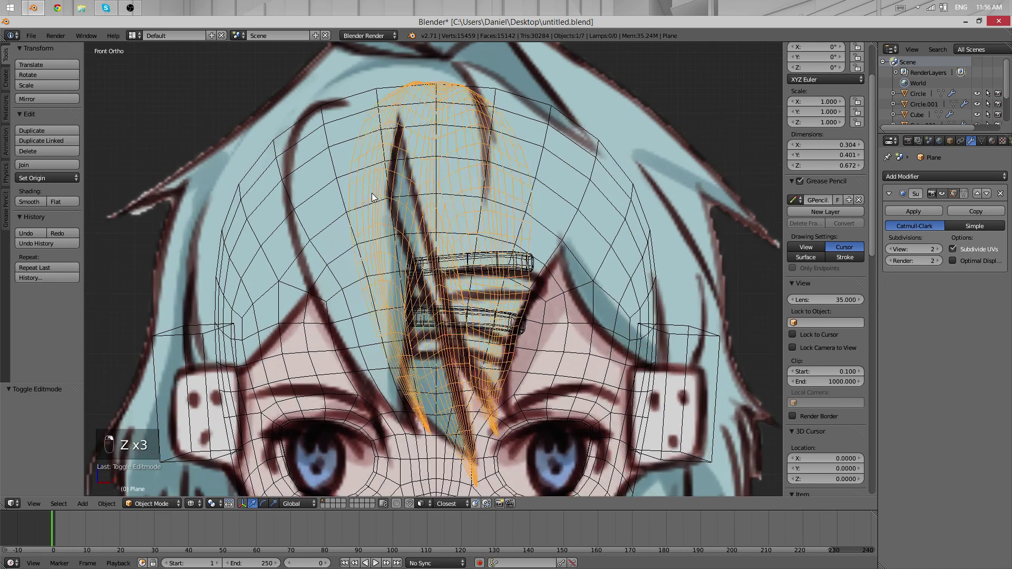
pyautogui.scroll(-1, 366, 197)
pyautogui.scroll(3, 351, 163)
pyautogui.press('z')
pyautogui.moveTo(351, 162); pyautogui.dragTo(378, 129, button='middle')
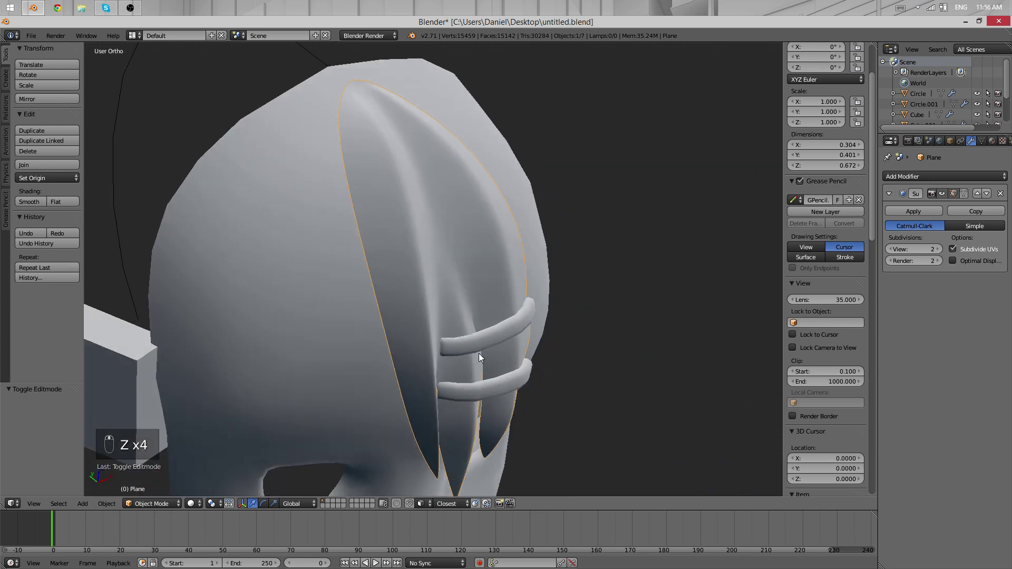
pyautogui.press('Tab')
pyautogui.scroll(1, 349, 167)
pyautogui.keyDown('shift'); pyautogui.scroll(-1, 357, 274); pyautogui.keyUp('shift')
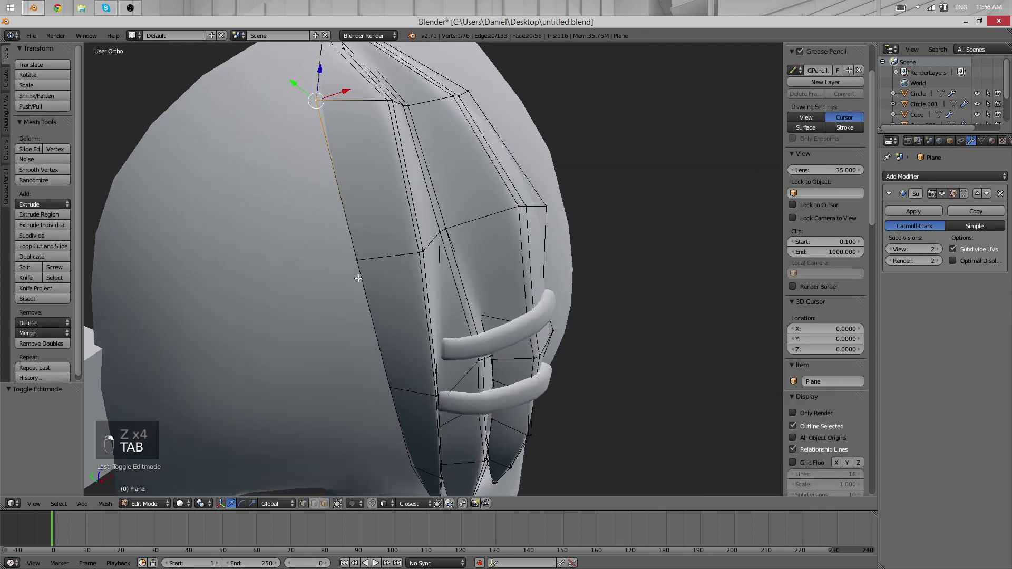
pyautogui.keyDown('shift'); pyautogui.rightClick(356, 260); pyautogui.keyUp('shift')
pyautogui.moveTo(392, 391); pyautogui.dragTo(513, 330, button='middle')
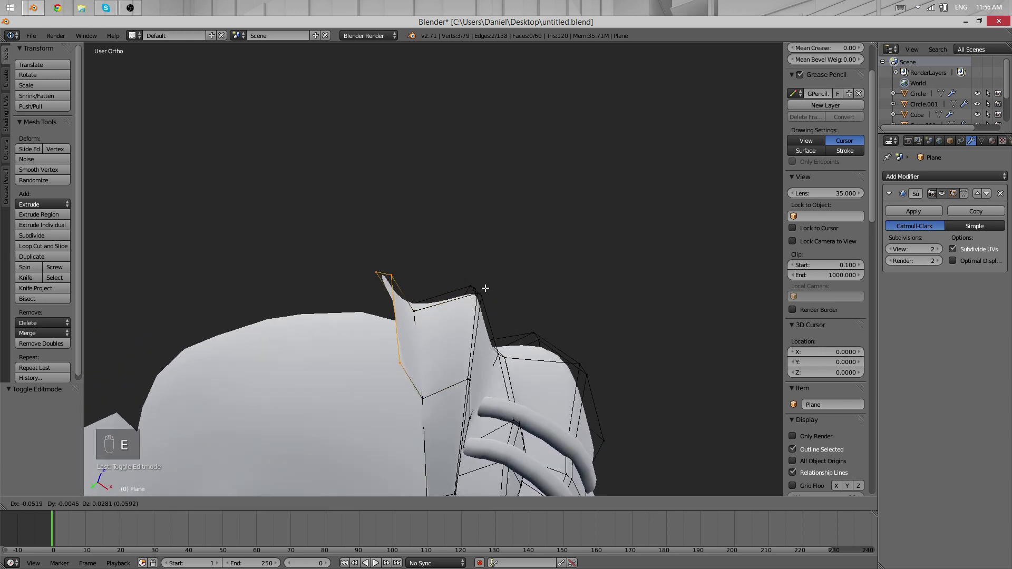
pyautogui.click(400, 318)
# - Extrude the new outer edge again by about -0.038 in X, 0.068 in Y and -0.059 in Z
pyautogui.moveTo(400, 318); pyautogui.dragTo(564, 198, button='middle')
pyautogui.scroll(2, 515, 95)
pyautogui.scroll(-6, 515, 95)
pyautogui.scroll(3, 470, 188)
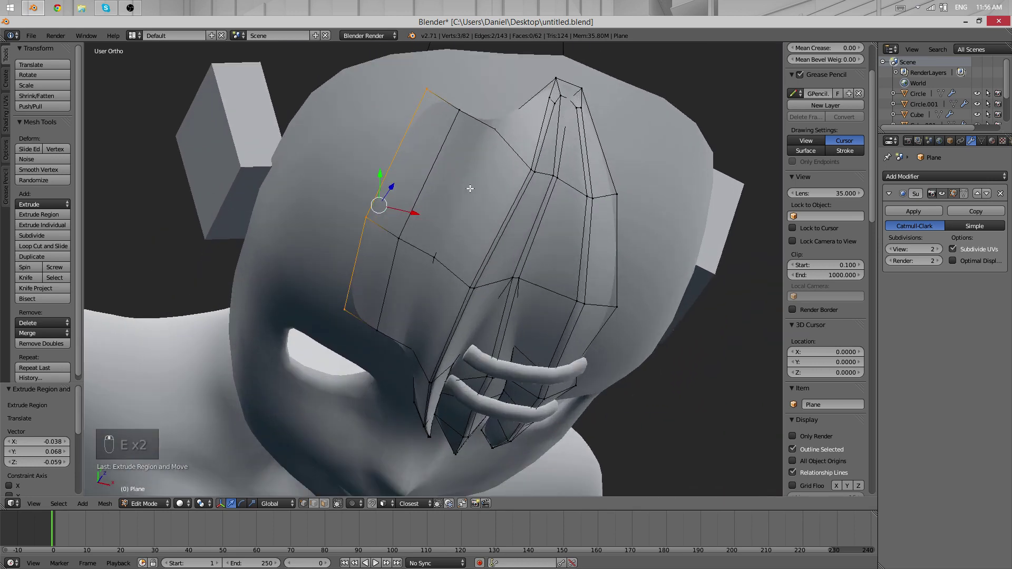
# - Move the lower and middle vertices of the new outer edge to the reference hair outline, the middle one about 0.017 in X
pyautogui.moveTo(470, 188); pyautogui.dragTo(541, 179, button='middle')
pyautogui.press('z')
pyautogui.keyDown('shift'); pyautogui.moveTo(536, 257); pyautogui.dragTo(525, 123, button='middle'); pyautogui.keyUp('shift')
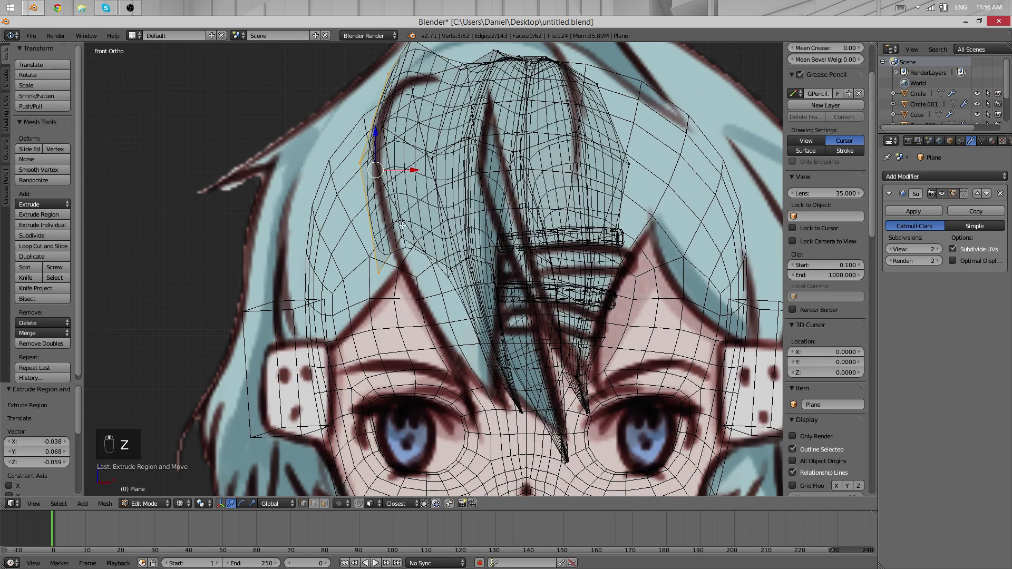
pyautogui.rightClick(401, 237)
pyautogui.press('g')
pyautogui.rightClick(372, 274)
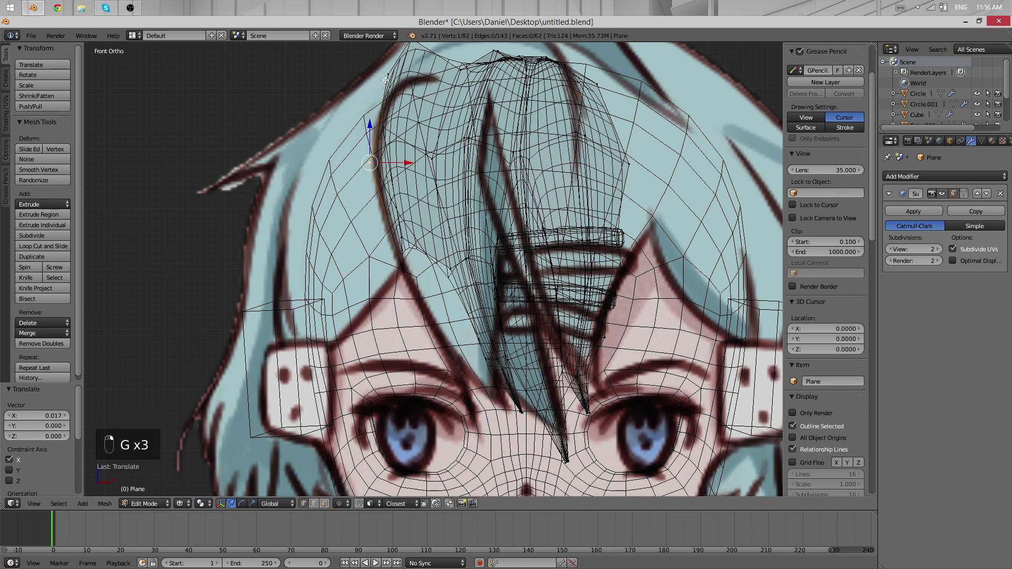
# - Move the upper outer-edge vertex about -0.004 in X and -0.038 in Z, and the top vertex about 0.053 in X and -0.015 in Z
pyautogui.scroll(-2, 405, 84)
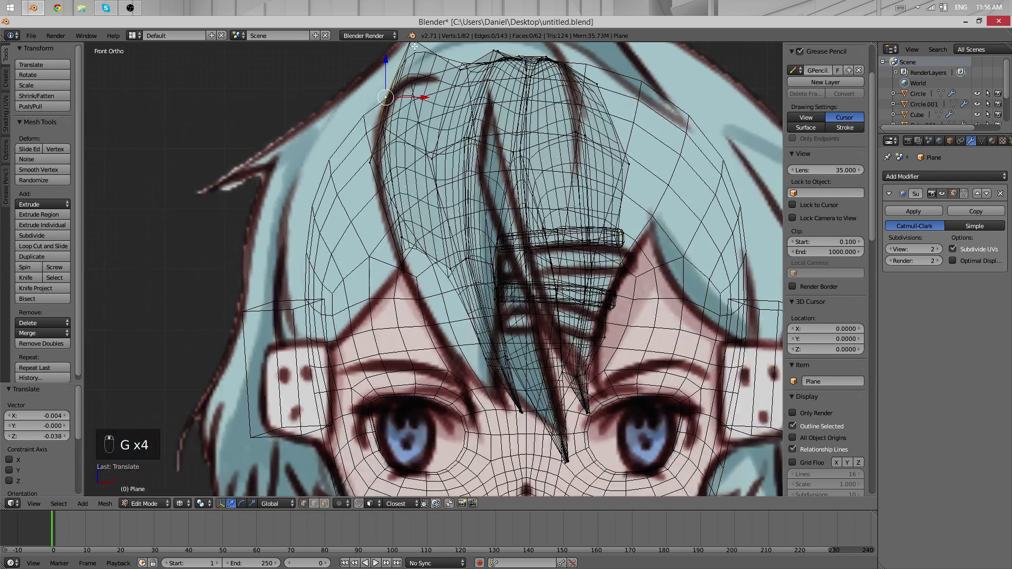
pyautogui.scroll(3, 422, 79)
pyautogui.scroll(-1, 436, 72)
pyautogui.scroll(-3, 436, 72)
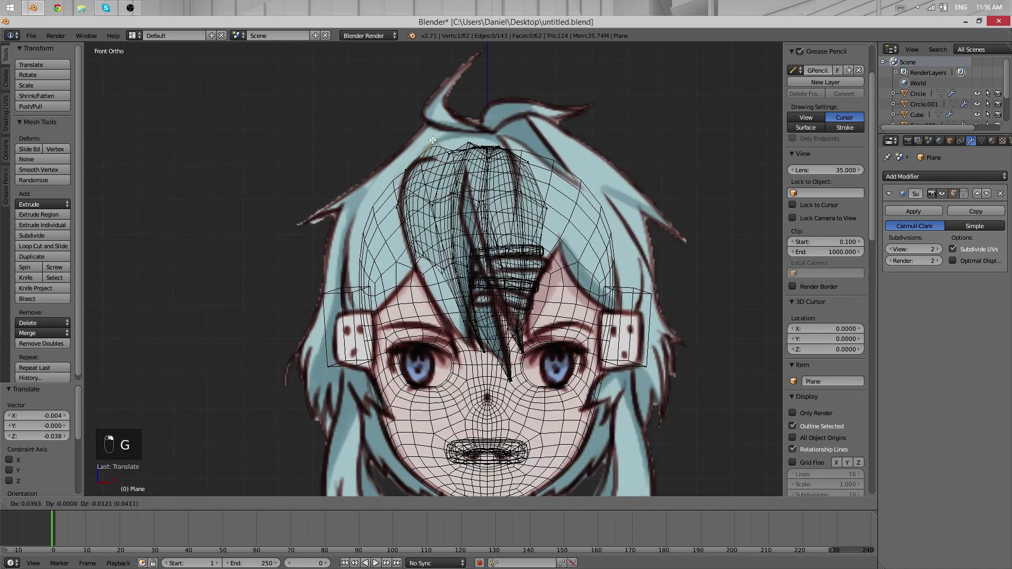
pyautogui.press('z')
pyautogui.scroll(-4, 429, 159)
pyautogui.scroll(5, 414, 265)
pyautogui.press('z')
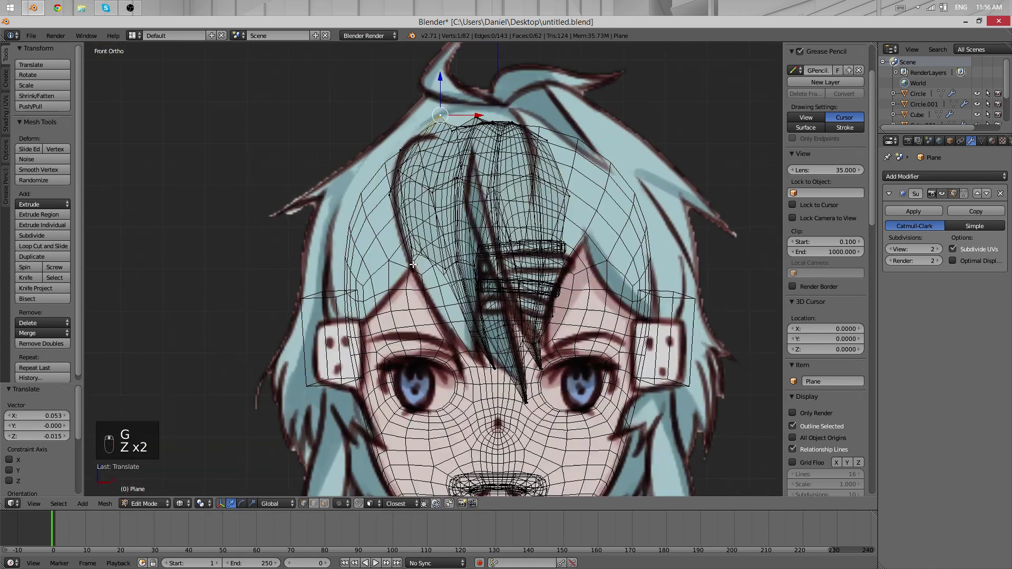
# - Move the new section's lower corner about 0.040 in X and -0.035 in Z and extrude its bottom vertex pair downward
pyautogui.click(437, 254)
pyautogui.press('z')
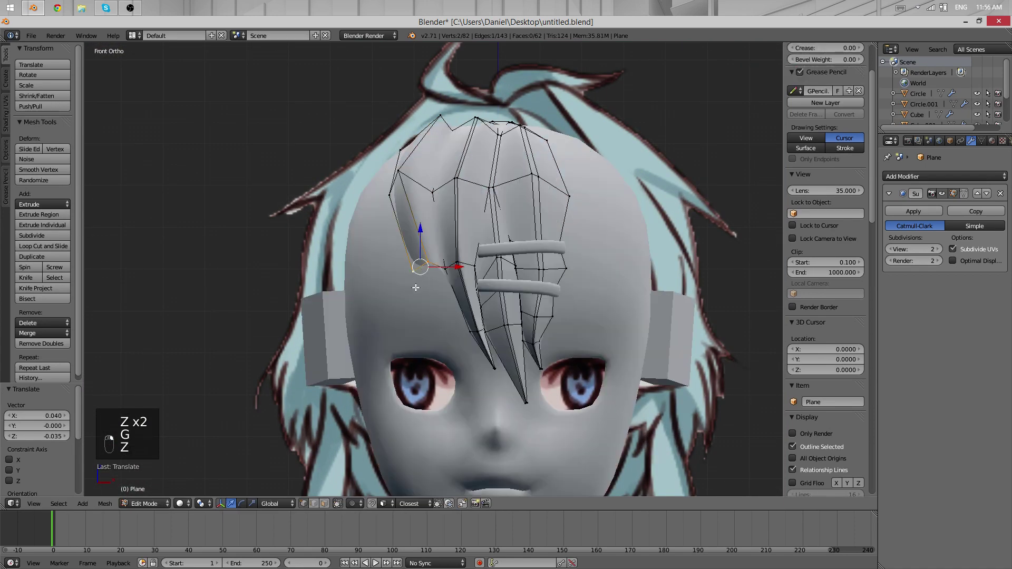
pyautogui.click(462, 356)
# - Move the extruded bottom pair about 0.003, 0.026 and -0.036 in X, Y and Z, and again by about 0.026, -0.007 and 0.034
pyautogui.moveTo(462, 356); pyautogui.dragTo(656, 169, button='middle')
pyautogui.press('g')
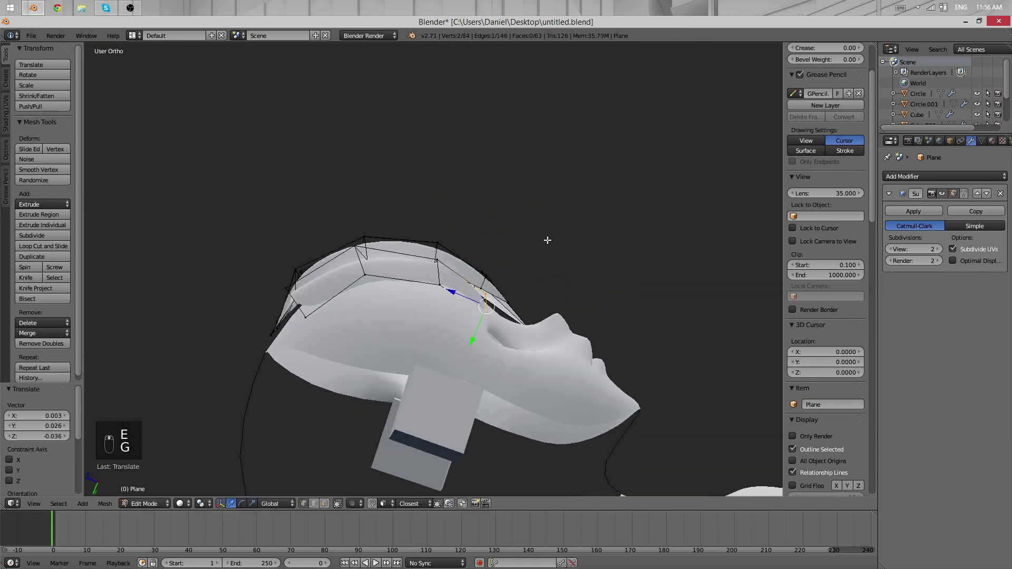
pyautogui.moveTo(547, 240); pyautogui.dragTo(513, 263, button='middle')
pyautogui.click(541, 297)
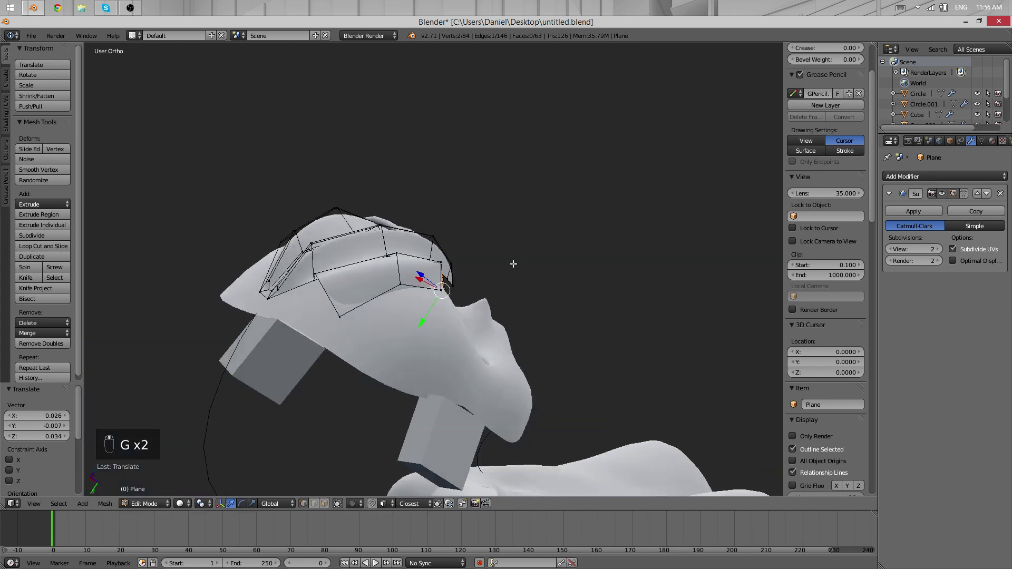
# - Select the vertex pair on the new side section's lower edge, then move it and rotate it about 15.6°
pyautogui.scroll(6, 434, 355)
pyautogui.moveTo(434, 355); pyautogui.dragTo(459, 260, button='middle')
pyautogui.moveTo(459, 256); pyautogui.dragTo(424, 282, button='right')
pyautogui.rightClick(416, 285)
pyautogui.keyDown('shift'); pyautogui.rightClick(391, 299); pyautogui.keyUp('shift')
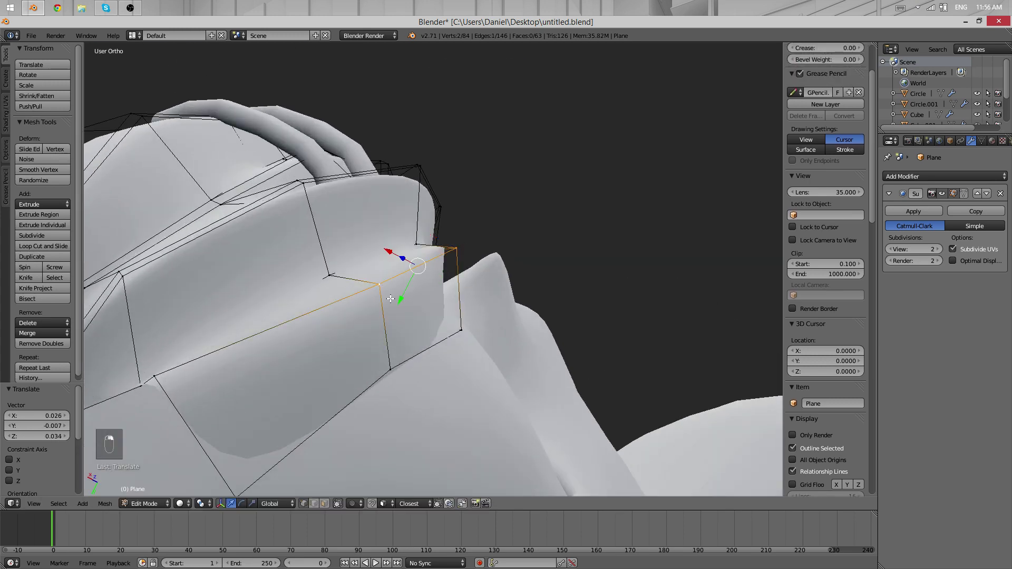
pyautogui.moveTo(390, 299); pyautogui.dragTo(397, 317, button='middle')
pyautogui.press('g')
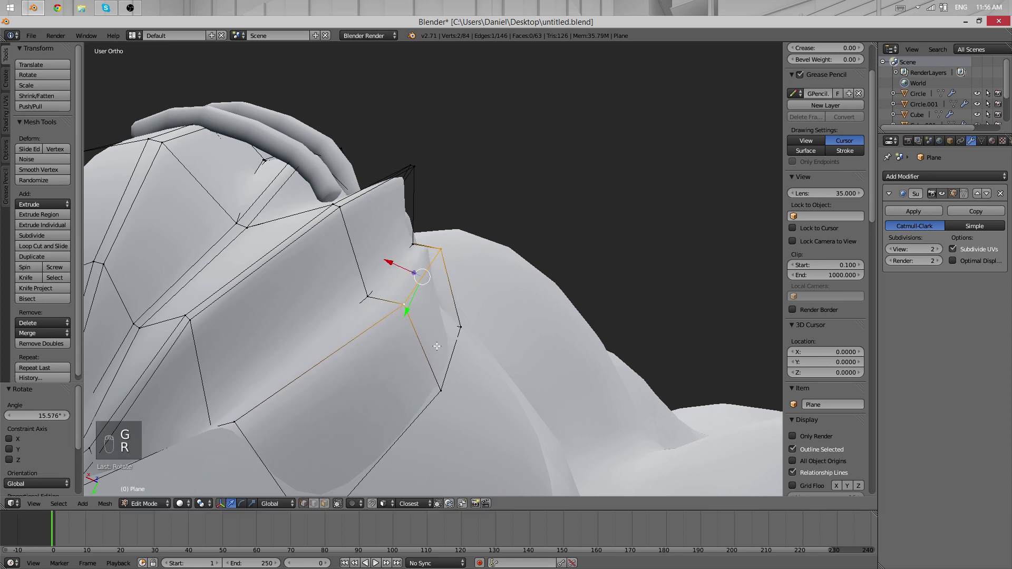
pyautogui.click(428, 349)
# - Move the side section's edge vertex about -0.005 in X and Y, and its tip vertex about 0.012, -0.049 and 0.015 in X, Y and Z
pyautogui.moveTo(428, 348); pyautogui.dragTo(402, 316, button='middle')
pyautogui.rightClick(402, 316)
pyautogui.press('g')
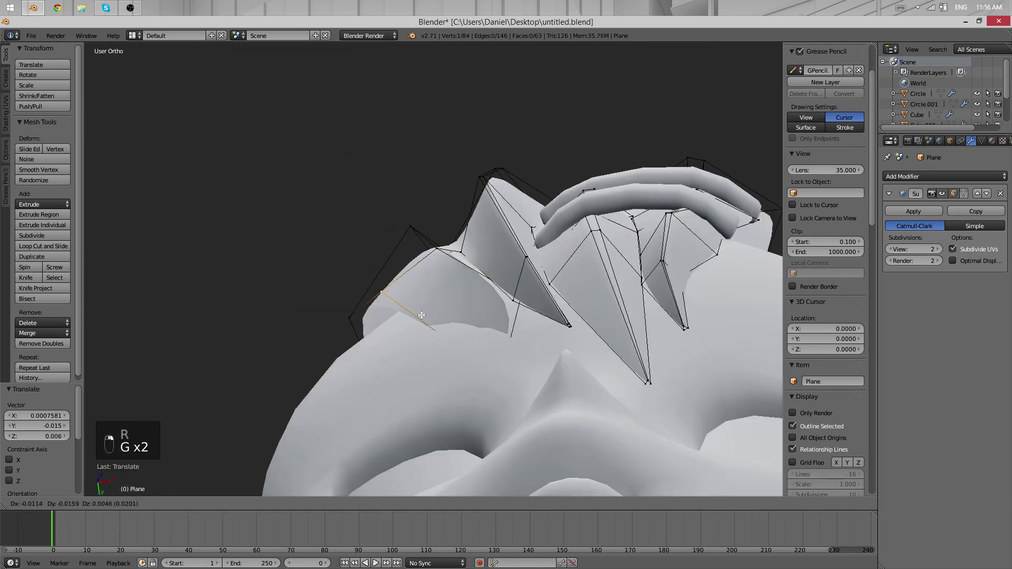
pyautogui.press('z')
pyautogui.press('z')
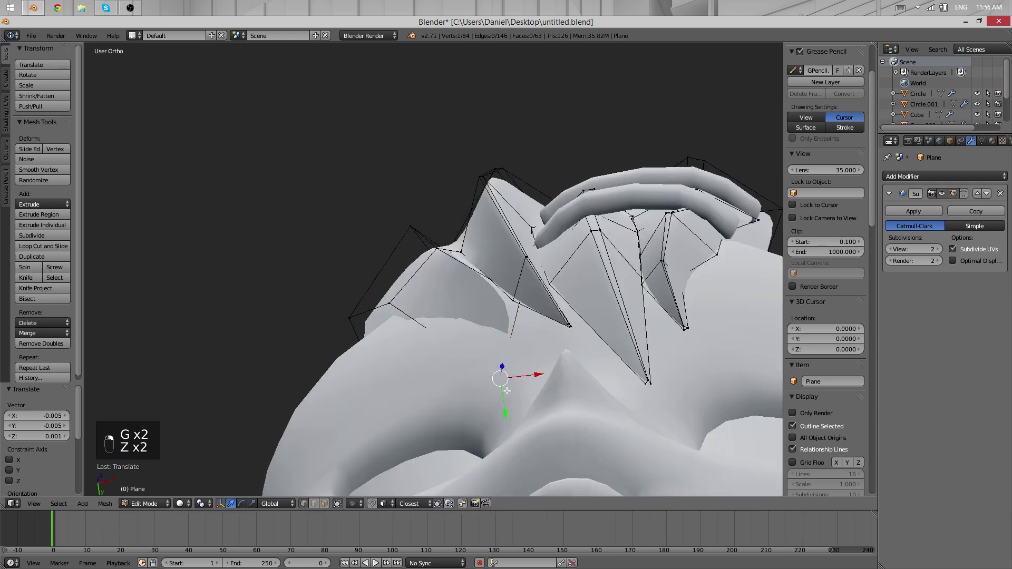
pyautogui.press('g')
pyautogui.click(509, 330)
pyautogui.moveTo(509, 330); pyautogui.dragTo(506, 418, button='middle')
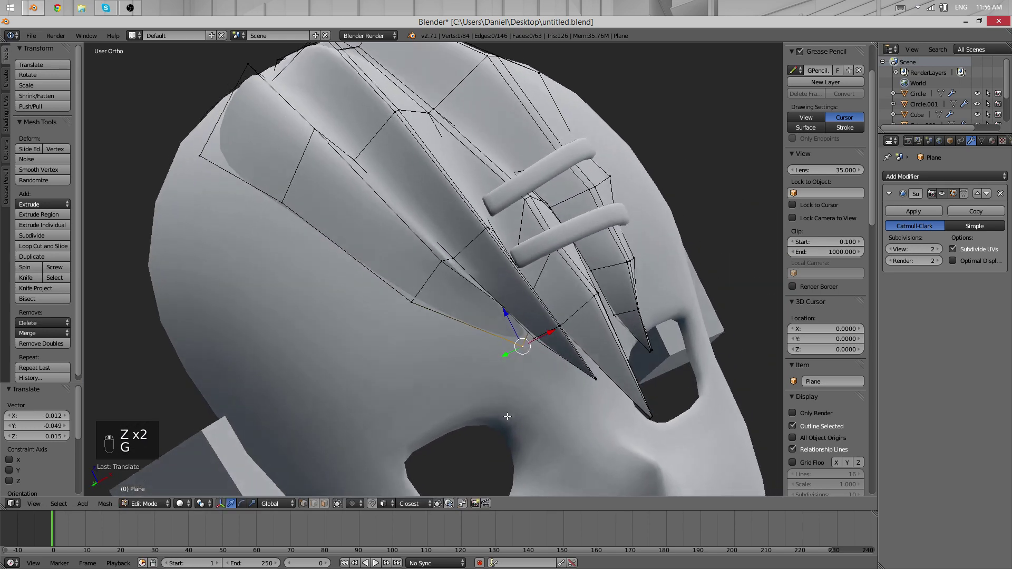
# - Examine the bangs' overall shape on the head in wireframe and solid display from several angles
pyautogui.scroll(3, 324, 305)
pyautogui.press('z')
pyautogui.scroll(-7, 587, 296)
pyautogui.press('Tab')
pyautogui.press('z')
pyautogui.moveTo(587, 295); pyautogui.dragTo(445, 203, button='middle')
pyautogui.scroll(3, 471, 152)
pyautogui.moveTo(413, 105); pyautogui.dragTo(581, 110, button='middle')
# - Move the side section's uppermost vertex pair along the head and nudge the bangs' adjacent crown corner vertex
pyautogui.press('Tab')
pyautogui.keyDown('shift'); pyautogui.rightClick(492, 174); pyautogui.keyUp('shift')
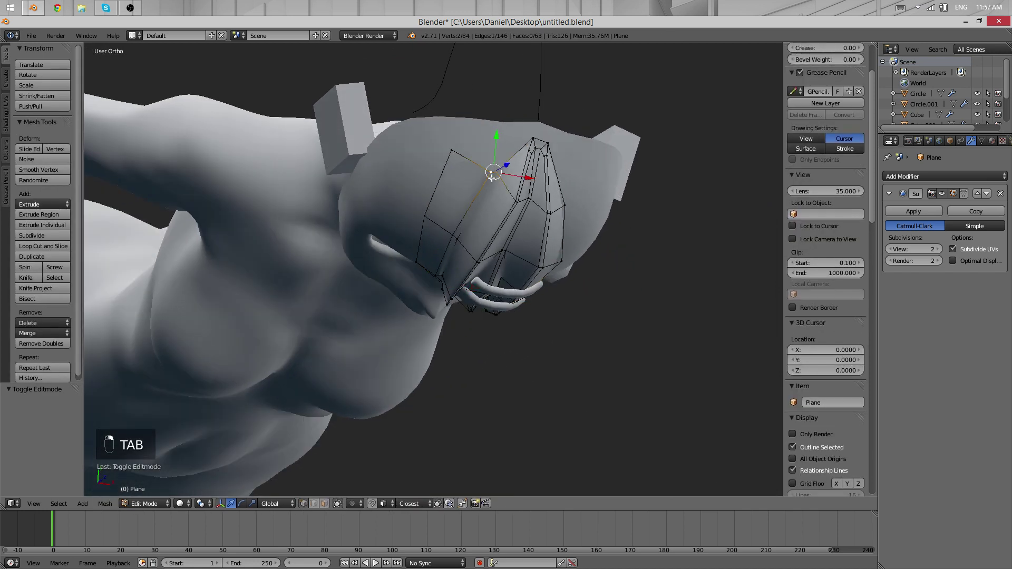
pyautogui.press('g')
pyautogui.click(457, 158)
pyautogui.moveTo(467, 317); pyautogui.dragTo(535, 341, button='middle')
pyautogui.press('g')
pyautogui.click(515, 343)
pyautogui.press('Tab')
pyautogui.moveTo(472, 220); pyautogui.dragTo(428, 309, button='middle')
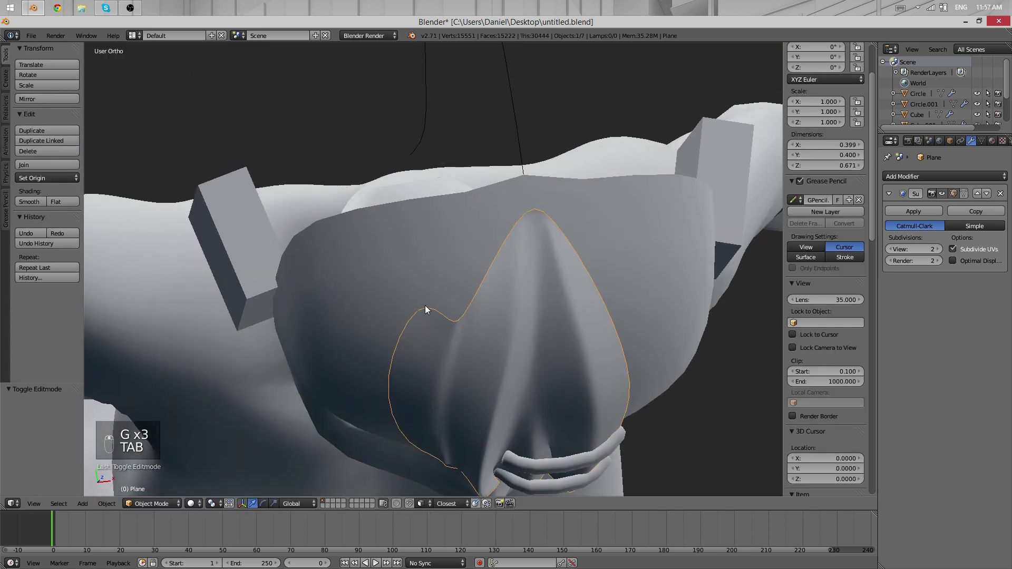
pyautogui.press('Tab')
pyautogui.scroll(2, 524, 183)
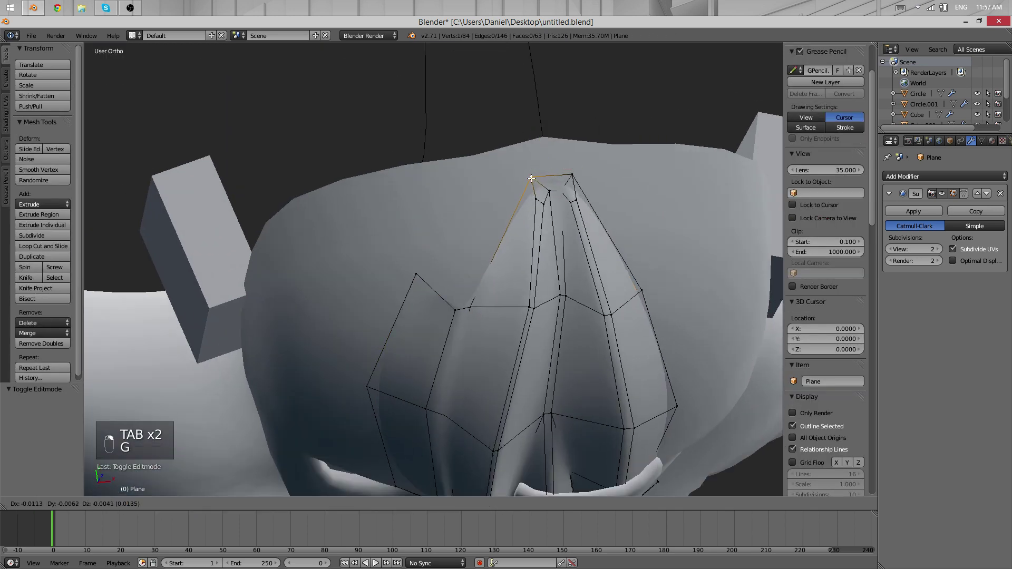
# - Add one lengthwise loop cut to the side section and shift the loop about -0.003 in X and -0.005 in Y
pyautogui.moveTo(450, 314); pyautogui.dragTo(440, 269, button='middle')
pyautogui.scroll(-2, 460, 210)
pyautogui.hotkey('ctrl', 'r')
pyautogui.click(434, 303)
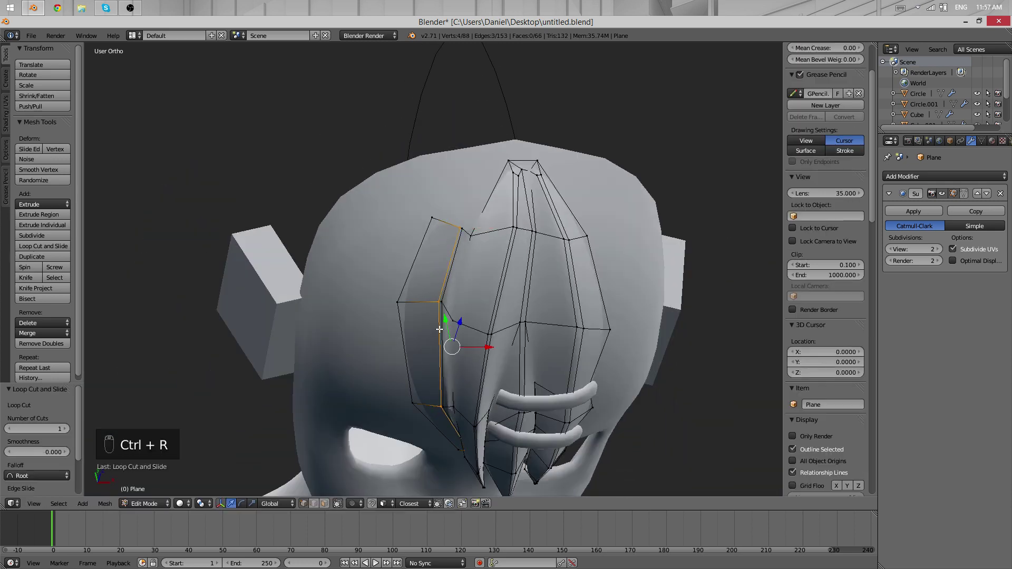
pyautogui.scroll(5, 440, 330)
pyautogui.scroll(-6, 479, 278)
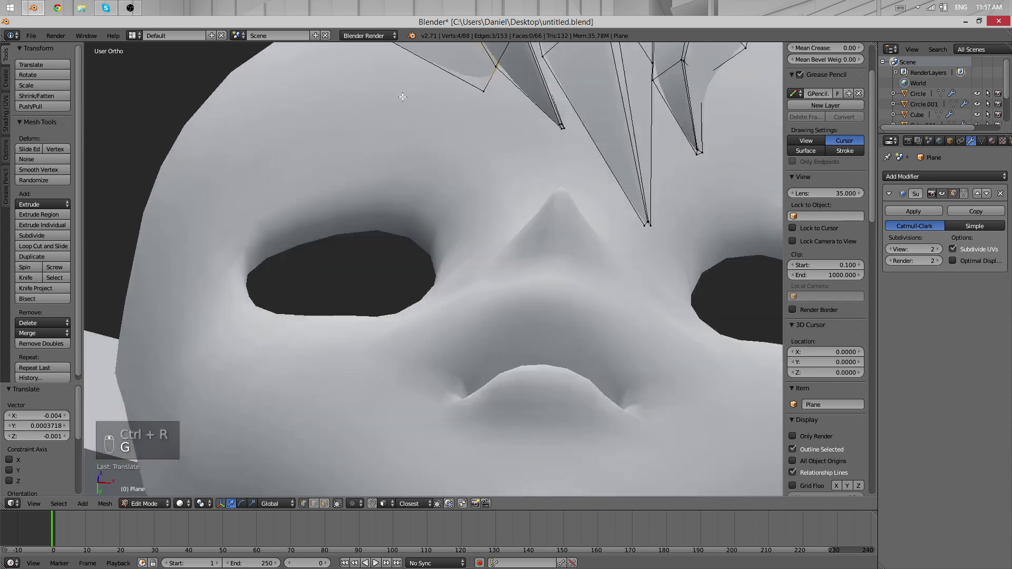
pyautogui.moveTo(479, 278); pyautogui.dragTo(482, 342, button='middle')
pyautogui.press('g')
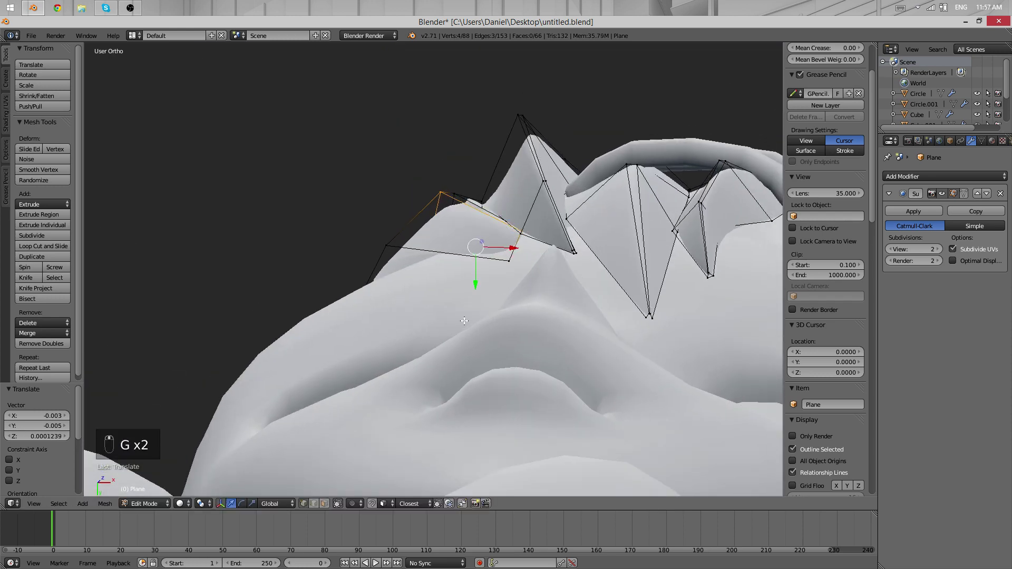
# - Move the new loop's middle vertex about 0.002, 0.006 and 0.003 in X, Y and Z
pyautogui.moveTo(460, 233); pyautogui.dragTo(438, 318, button='middle')
pyautogui.scroll(5, 438, 316)
pyautogui.moveTo(434, 211); pyautogui.dragTo(473, 260, button='middle')
pyautogui.scroll(-3, 454, 248)
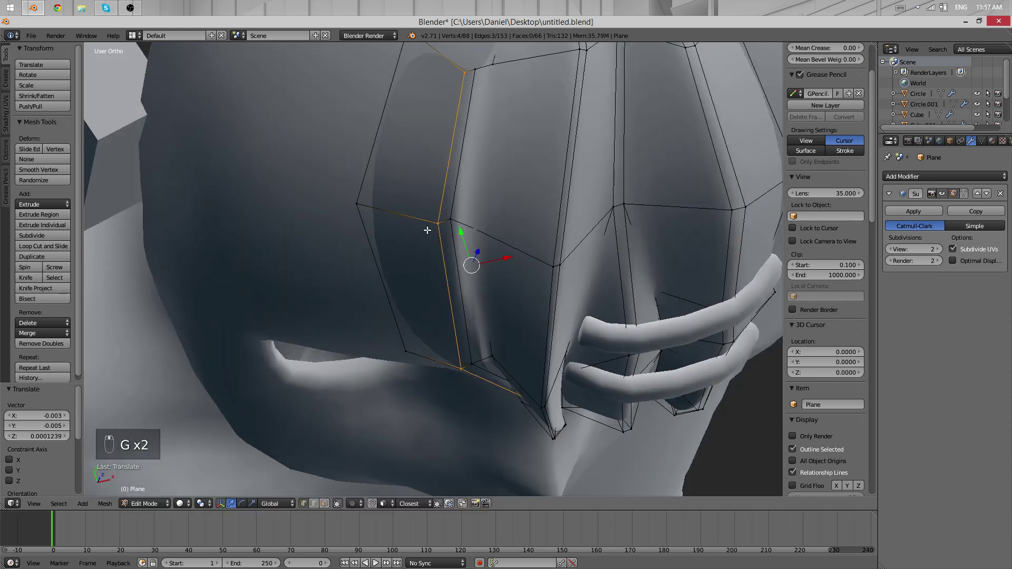
pyautogui.rightClick(432, 227)
pyautogui.press('g')
pyautogui.click(433, 220)
# - Extrude the side section's top edges about 0.074, 0.138 and 0.071 in X, Y and Z towards the crown and rotate them
pyautogui.keyDown('shift'); pyautogui.moveTo(449, 112); pyautogui.dragTo(437, 304, button='middle'); pyautogui.keyUp('shift')
pyautogui.rightClick(449, 267)
pyautogui.keyDown('shift'); pyautogui.rightClick(462, 262); pyautogui.keyUp('shift')
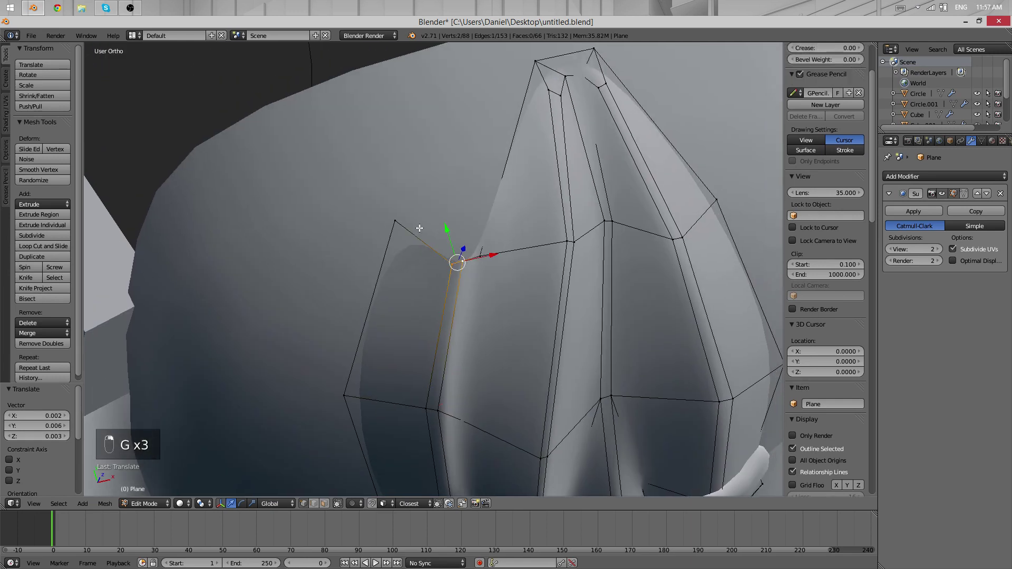
pyautogui.keyDown('shift'); pyautogui.moveTo(435, 238); pyautogui.dragTo(415, 328, button='middle'); pyautogui.keyUp('shift')
pyautogui.press('e')
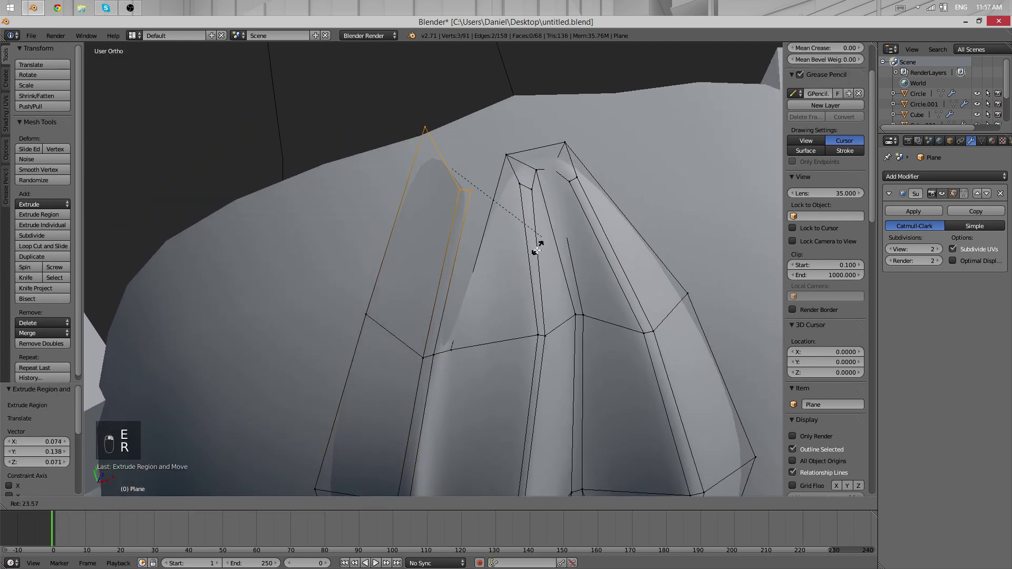
# - Fill the gap between the extruded strip and the neighbouring bangs with two faces
pyautogui.rightClick(439, 359)
pyautogui.keyDown('shift'); pyautogui.rightClick(452, 352); pyautogui.keyUp('shift')
pyautogui.press('f')
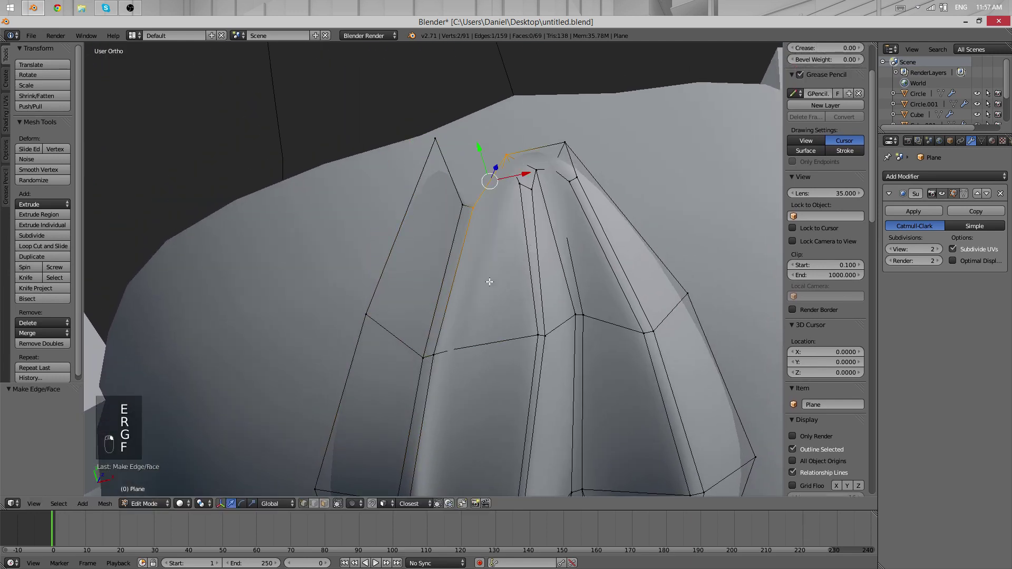
pyautogui.rightClick(471, 203)
pyautogui.keyDown('shift'); pyautogui.rightClick(464, 208); pyautogui.keyUp('shift')
pyautogui.press('f')
# - Move the strip's outer top vertex towards the crown, and an inner crown vertex about -0.006, -0.009 and -0.005 in X, Y and Z
pyautogui.rightClick(438, 143)
pyautogui.press('g')
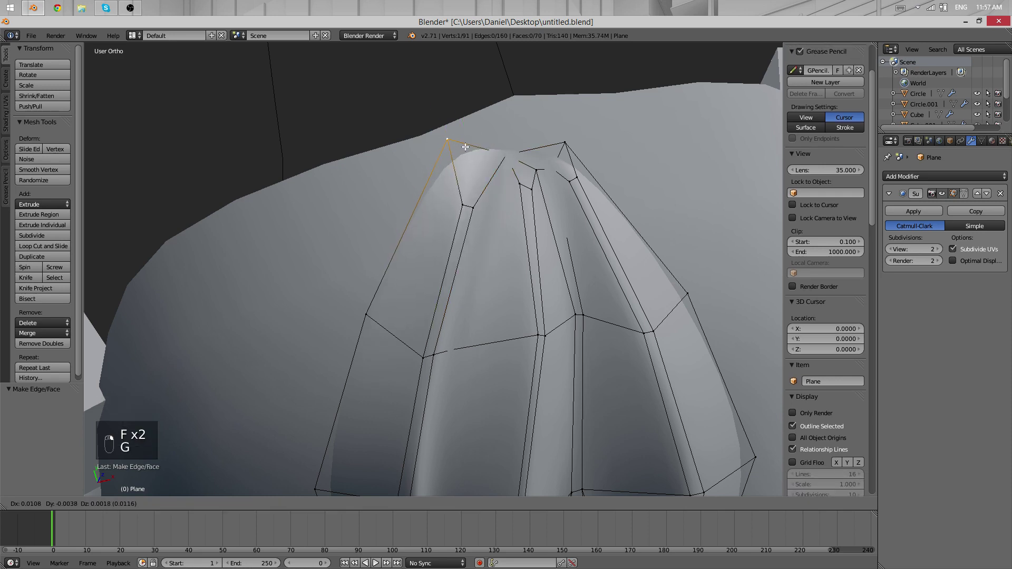
pyautogui.click(474, 147)
pyautogui.press('z')
pyautogui.press('Tab')
pyautogui.press('Tab')
pyautogui.press('Tab')
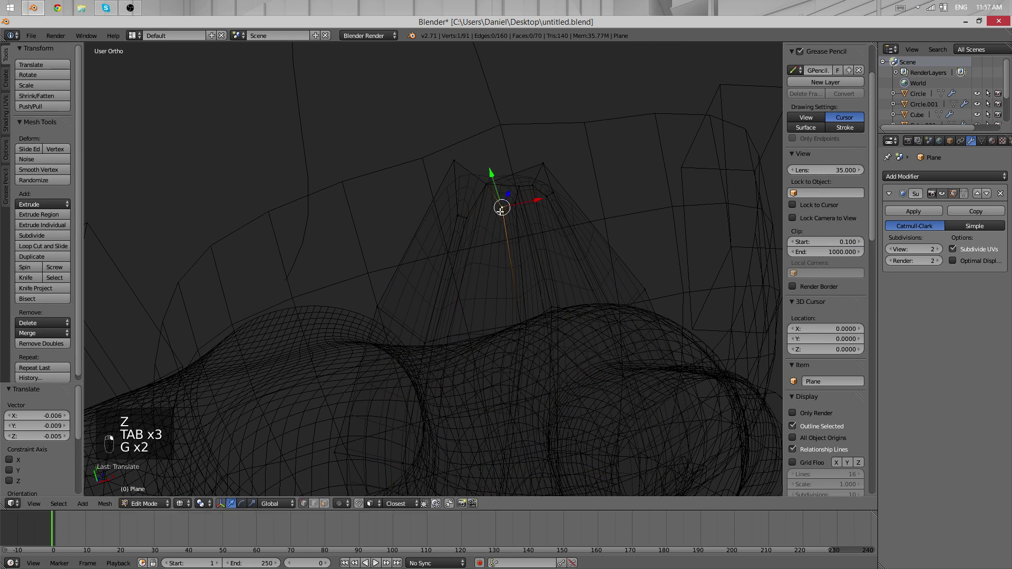
pyautogui.press('Tab')
pyautogui.press('Tab')
pyautogui.scroll(6, 474, 206)
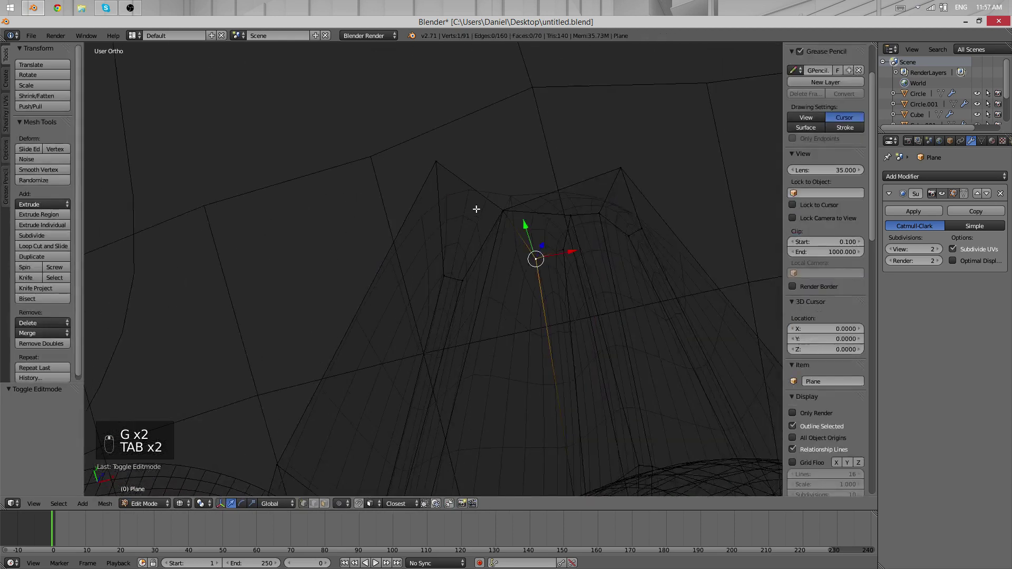
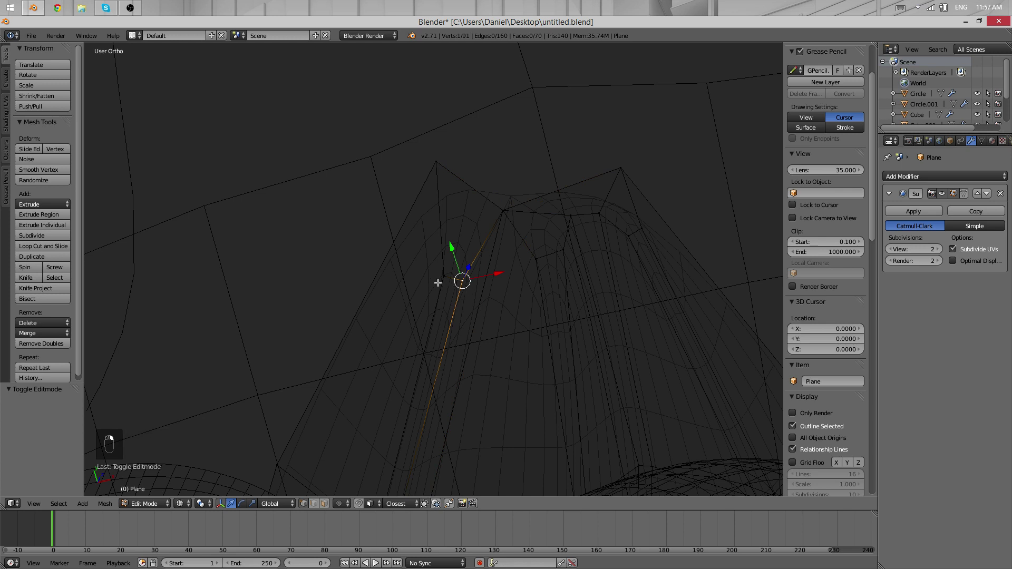
# - Move the strip's inner top vertex pair about 0.011, 0.025 and 0.012 in X, Y and Z in wireframe display
pyautogui.keyDown('shift'); pyautogui.rightClick(437, 283); pyautogui.keyUp('shift')
pyautogui.press('g')
pyautogui.click(490, 236)
# - Try to close the crown notch by filling a triangular face between the three top vertices
pyautogui.rightClick(502, 238)
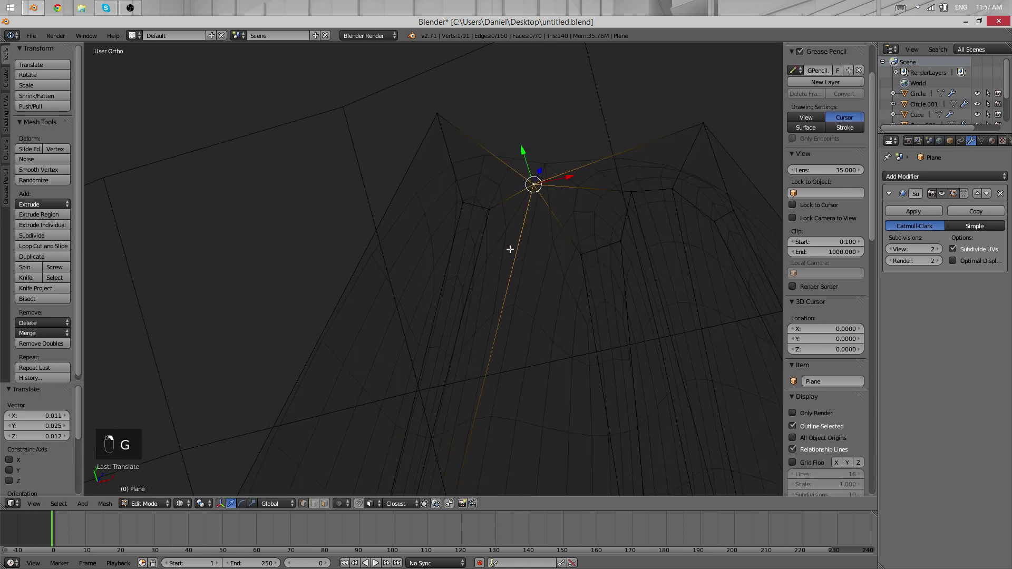
pyautogui.press('z')
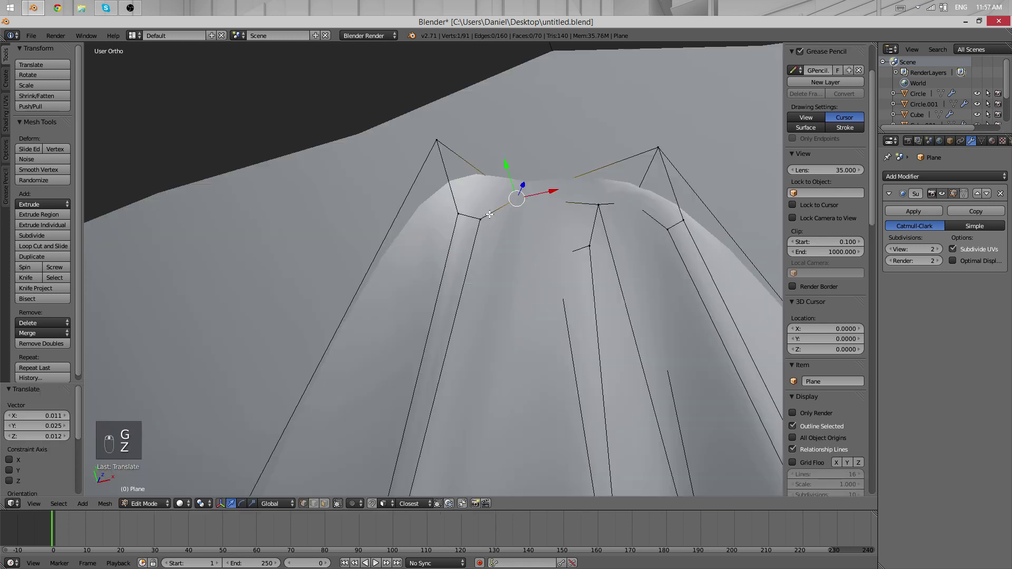
pyautogui.keyDown('shift'); pyautogui.rightClick(445, 149); pyautogui.keyUp('shift')
pyautogui.press('f')
pyautogui.press('z')
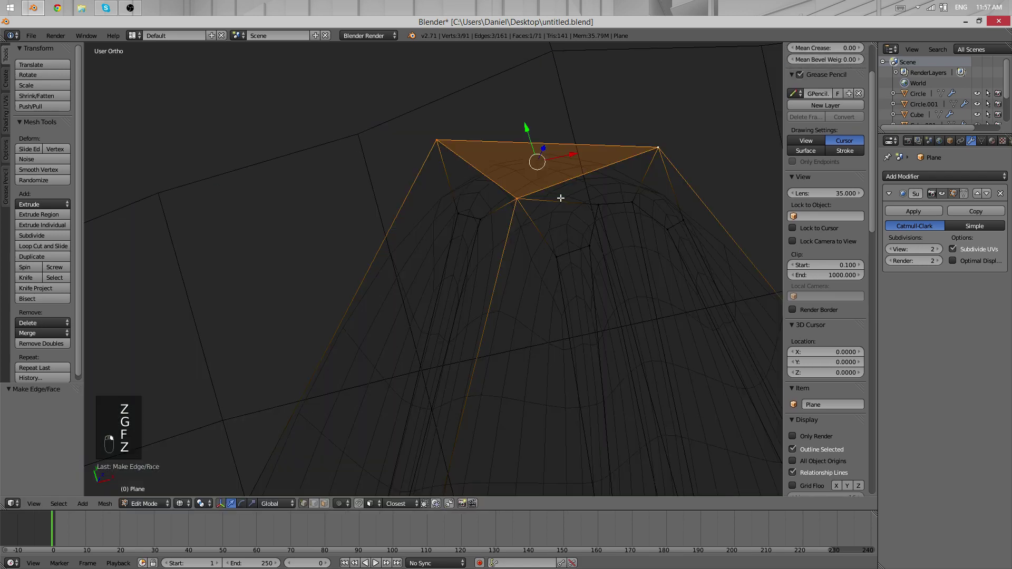
pyautogui.press('Tab')
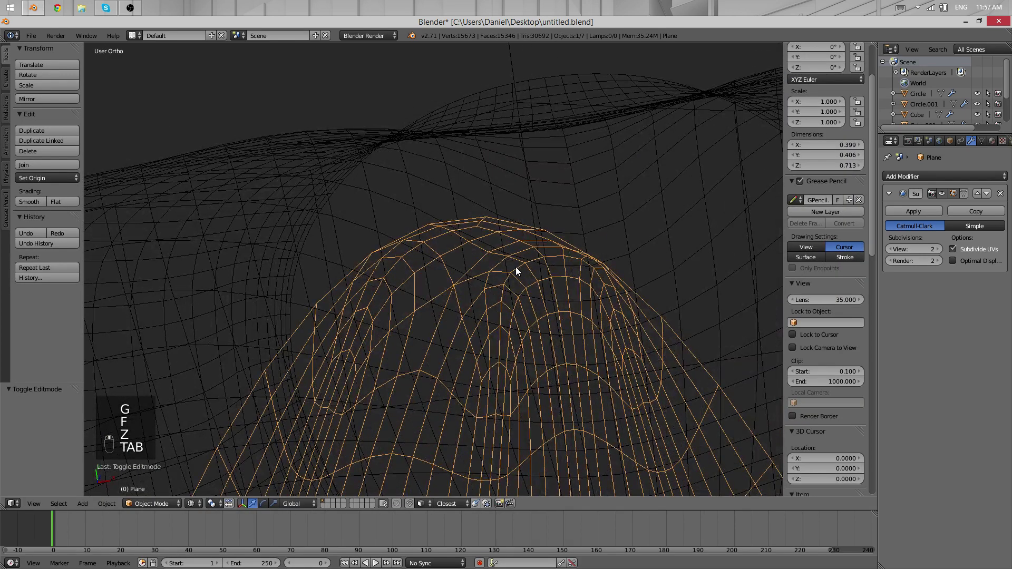
pyautogui.hotkey('ctrl', 'z')
pyautogui.press('Tab')
pyautogui.press('z')
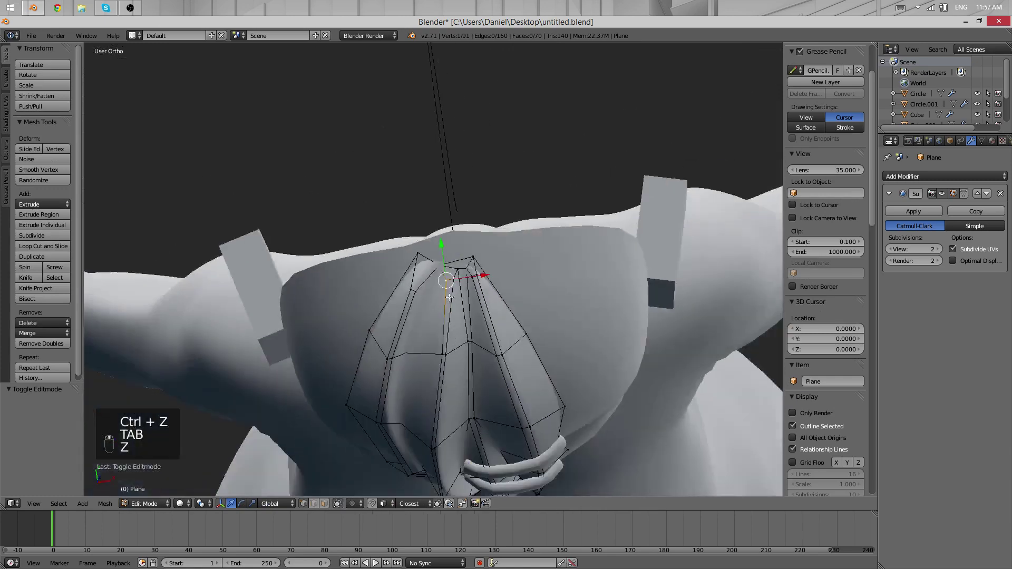
# - Inspect the crown end of the bangs from above and behind, with and without the editing cage
pyautogui.press('Tab')
pyautogui.scroll(-6, 437, 317)
pyautogui.moveTo(425, 334); pyautogui.dragTo(453, 196, button='middle')
pyautogui.scroll(9, 453, 195)
pyautogui.moveTo(350, 412); pyautogui.dragTo(575, 226, button='middle')
pyautogui.press('Tab')
pyautogui.press('Tab')
pyautogui.press('Tab')
pyautogui.scroll(-3, 468, 348)
pyautogui.scroll(4, 479, 284)
# - Select the vertex pair on the side strip's ridge near the crown and move it closer to the head
pyautogui.rightClick(520, 208)
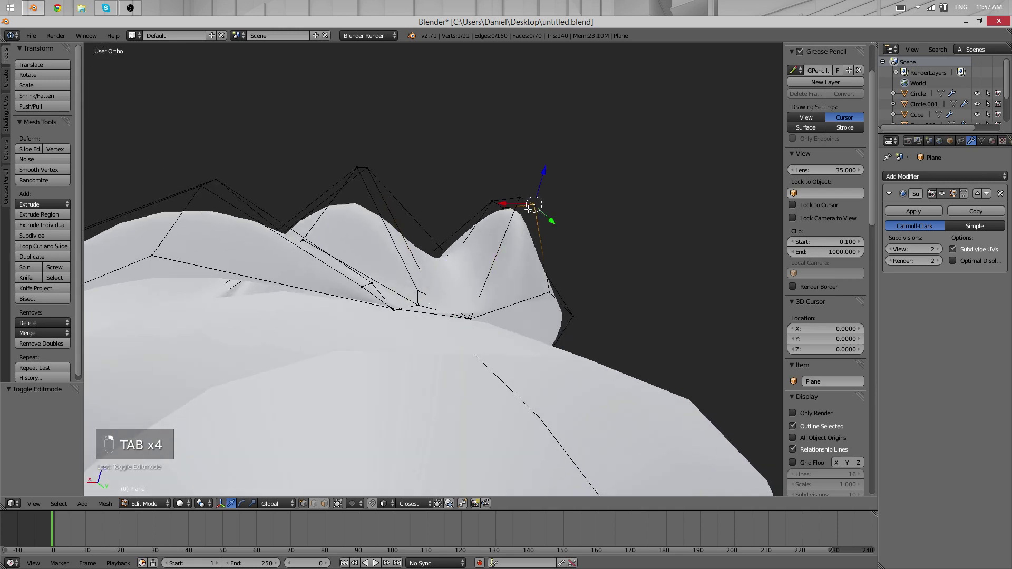
pyautogui.keyDown('shift'); pyautogui.rightClick(519, 201); pyautogui.keyUp('shift')
pyautogui.press('g')
pyautogui.click(498, 250)
pyautogui.press('Tab')
pyautogui.moveTo(498, 250); pyautogui.dragTo(354, 389, button='middle')
pyautogui.scroll(-8, 580, 317)
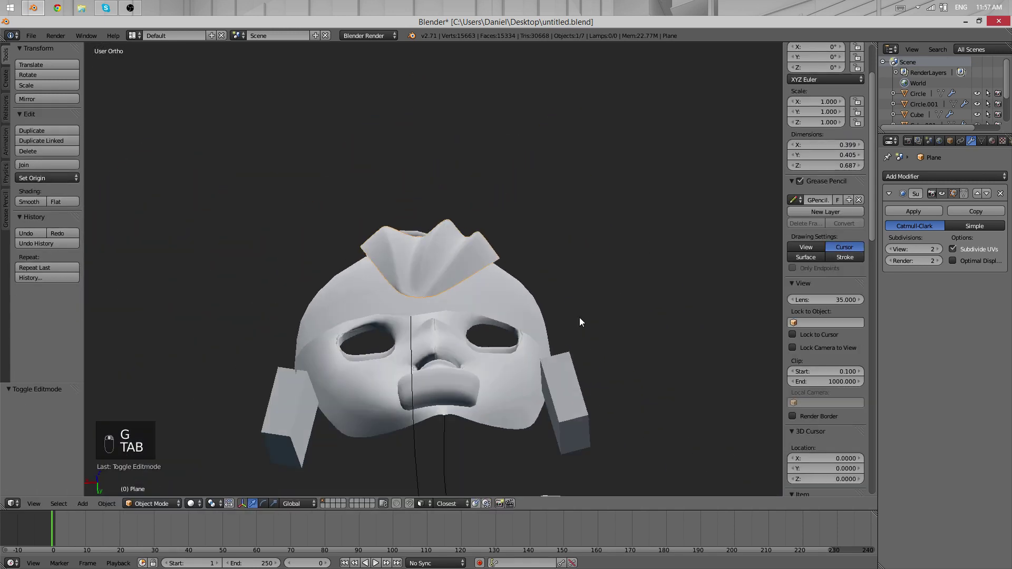
# - Adjust the ridge vertices at the crown end by moving them and rotating them about -11.2°
pyautogui.press('Tab')
pyautogui.moveTo(580, 318); pyautogui.dragTo(565, 207, button='middle')
pyautogui.press('Tab')
pyautogui.press('Tab')
pyautogui.scroll(5, 517, 311)
pyautogui.press('Tab')
pyautogui.press('Tab')
pyautogui.press('g')
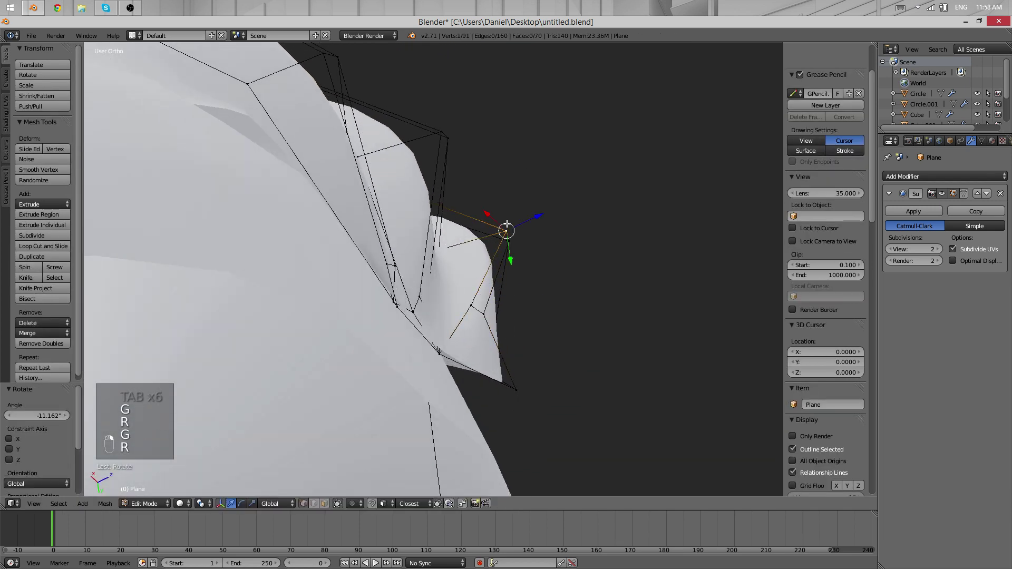
pyautogui.keyDown('shift'); pyautogui.rightClick(510, 241); pyautogui.keyUp('shift')
pyautogui.press('r')
pyautogui.click(542, 176)
pyautogui.press('Tab')
# - Move a ridge vertex pair of the side section about -0.020, 0.014 and -0.011 in X, Y and Z, and readjust the adjacent pair
pyautogui.scroll(-5, 593, 259)
pyautogui.moveTo(593, 259); pyautogui.dragTo(354, 246, button='middle')
pyautogui.scroll(4, 555, 206)
pyautogui.press('Tab')
pyautogui.moveTo(463, 362); pyautogui.dragTo(359, 268, button='middle')
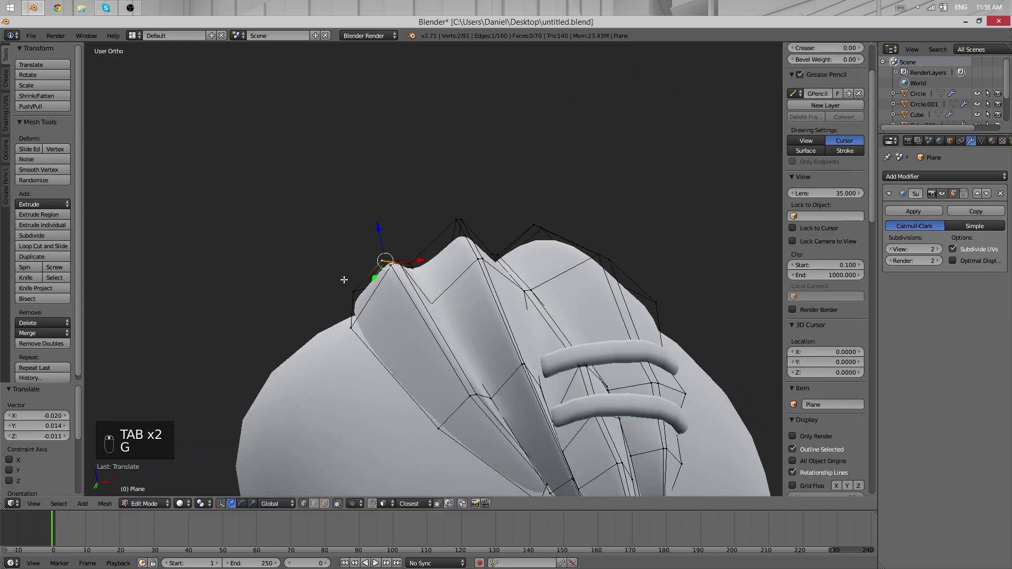
pyautogui.rightClick(392, 264)
pyautogui.keyDown('shift'); pyautogui.rightClick(401, 266); pyautogui.keyUp('shift')
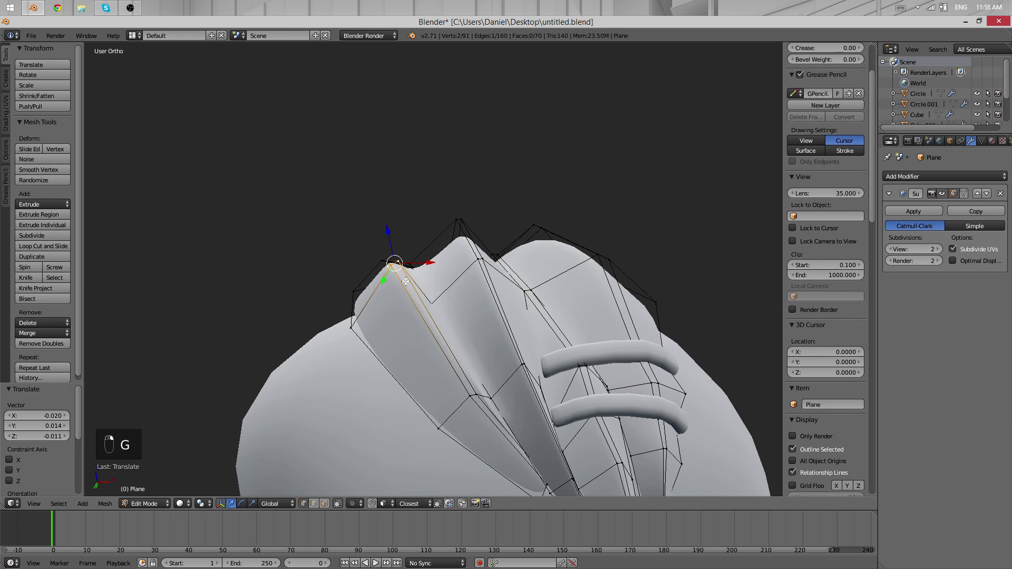
pyautogui.click(473, 316)
pyautogui.press('Tab')
# - Move the side strip's outermost crown vertex to level the bangs' upper end
pyautogui.moveTo(473, 316); pyautogui.dragTo(420, 38, button='middle')
pyautogui.scroll(-2, 497, 136)
pyautogui.scroll(3, 496, 136)
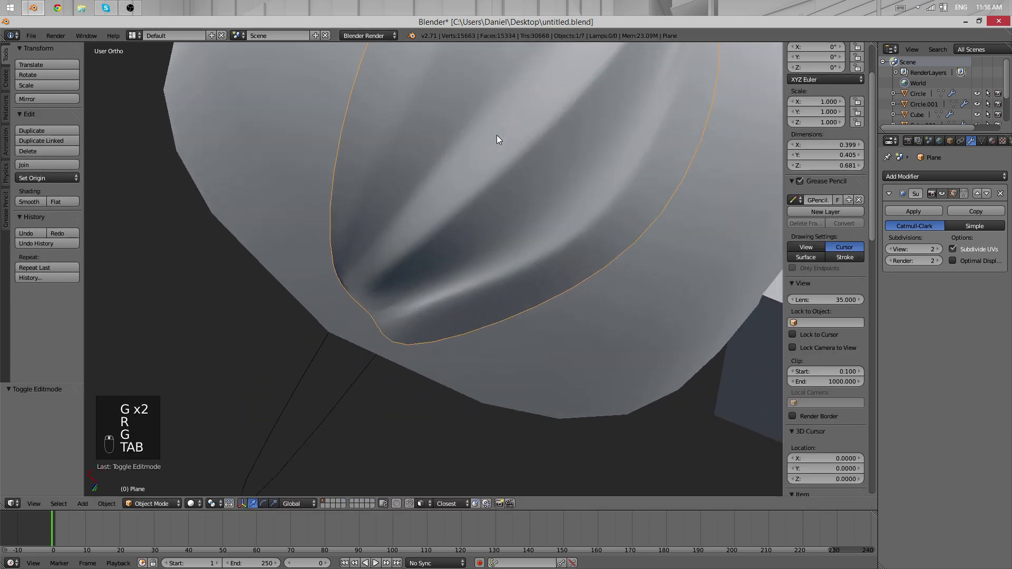
pyautogui.scroll(-3, 497, 136)
pyautogui.press('Tab')
pyautogui.moveTo(695, 261); pyautogui.dragTo(517, 211, button='middle')
pyautogui.rightClick(415, 209)
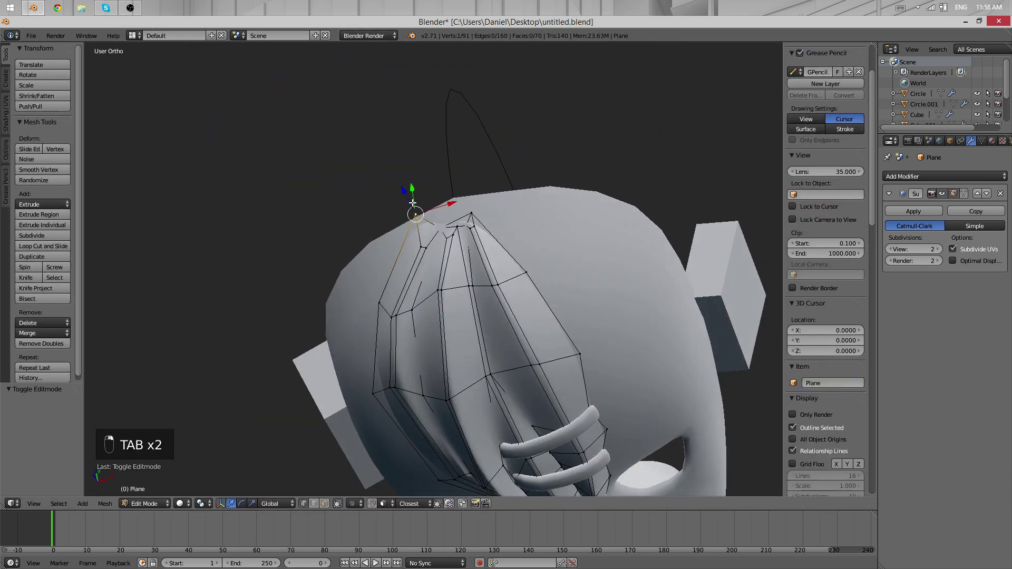
pyautogui.moveTo(443, 195); pyautogui.dragTo(493, 238, button='middle')
pyautogui.click(469, 116)
pyautogui.press('Tab')
pyautogui.scroll(4, 372, 192)
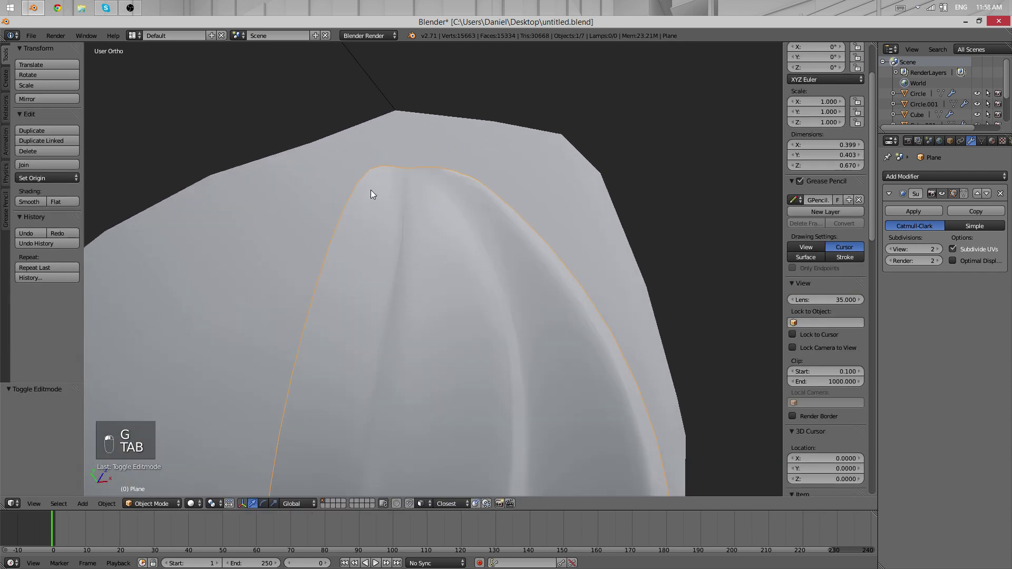
# - Reposition the side section's middle ridge pair, and move the ridge pair above it about 0.001, 0.010 and 0.017 in X, Y and Z
pyautogui.moveTo(372, 192); pyautogui.dragTo(256, 288, button='middle')
pyautogui.press('Tab')
pyautogui.press('Tab')
pyautogui.scroll(-5, 531, 211)
pyautogui.moveTo(531, 211); pyautogui.dragTo(392, 307, button='middle')
pyautogui.press('Tab')
pyautogui.scroll(2, 392, 306)
pyautogui.rightClick(328, 243)
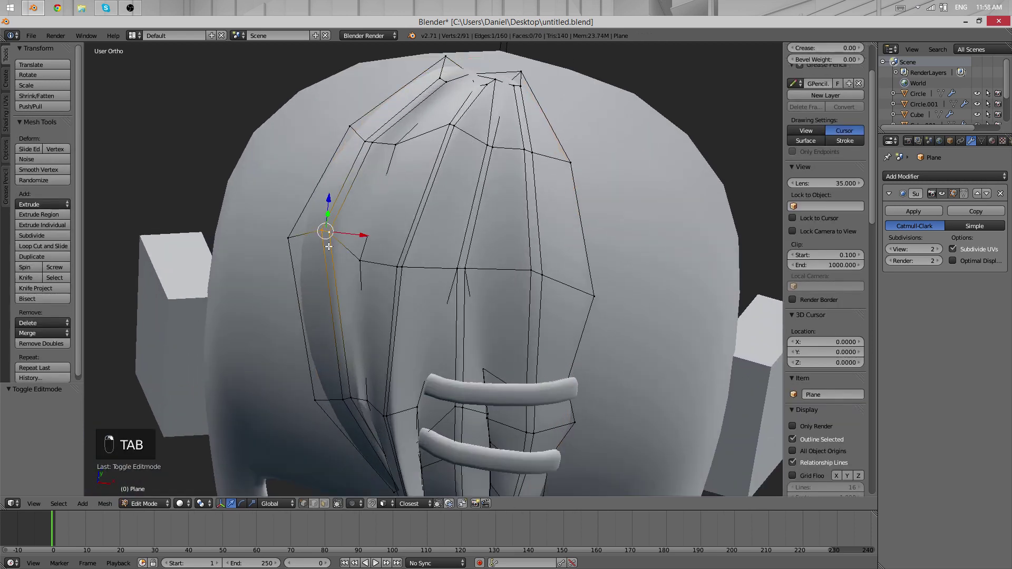
pyautogui.press('g')
pyautogui.rightClick(368, 141)
pyautogui.press('g')
pyautogui.click(372, 128)
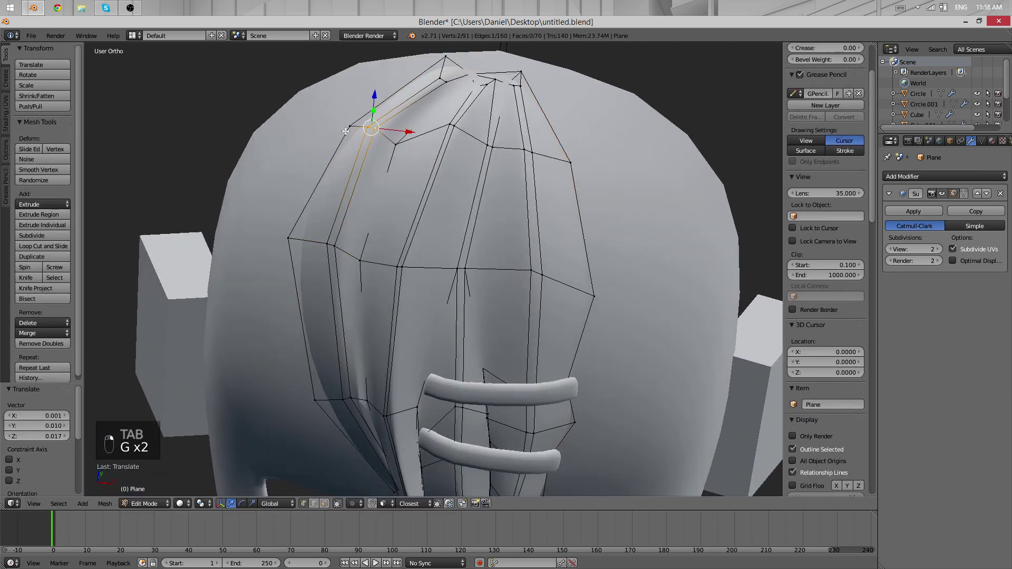
# - Move the outer-edge vertex beside the side section's upper ridge pair slightly inward
pyautogui.rightClick(350, 126)
pyautogui.press('g')
pyautogui.click(355, 129)
pyautogui.press('Tab')
pyautogui.moveTo(348, 264)
pyautogui.mouseDown(button='middle')
pyautogui.moveTo(441, 321)
pyautogui.moveTo(454, 353)
pyautogui.moveTo(467, 108)
pyautogui.moveTo(456, 312)
pyautogui.moveTo(323, 221)
pyautogui.mouseUp(button='middle')
# - Extrude the side strand's lower-end vertex about 0.014, 0.019 and 0.007 in X, Y and Z, and fill a face up to the ridge above
pyautogui.press('Tab')
pyautogui.press('z')
pyautogui.keyDown('shift'); pyautogui.rightClick(323, 182); pyautogui.keyUp('shift')
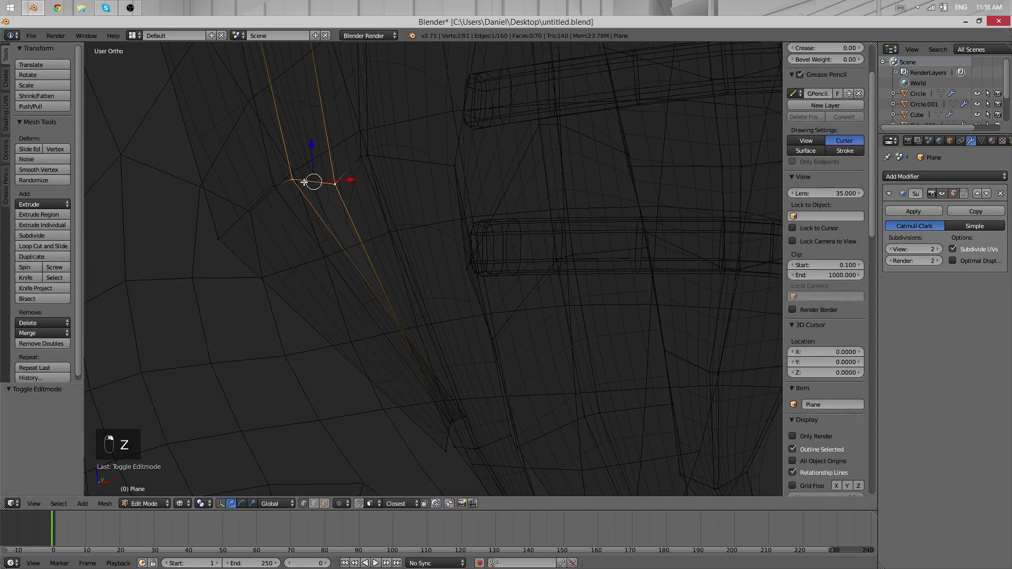
pyautogui.rightClick(466, 419)
pyautogui.moveTo(466, 419); pyautogui.dragTo(350, 342, button='middle')
pyautogui.press('e')
pyautogui.moveTo(220, 194); pyautogui.dragTo(335, 175, button='middle')
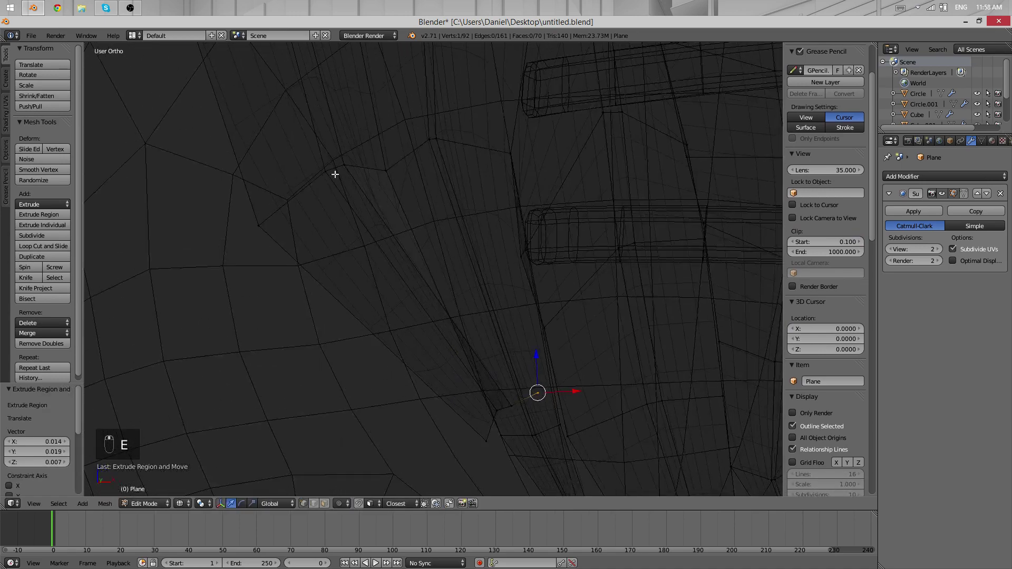
pyautogui.keyDown('shift'); pyautogui.rightClick(386, 170); pyautogui.keyUp('shift')
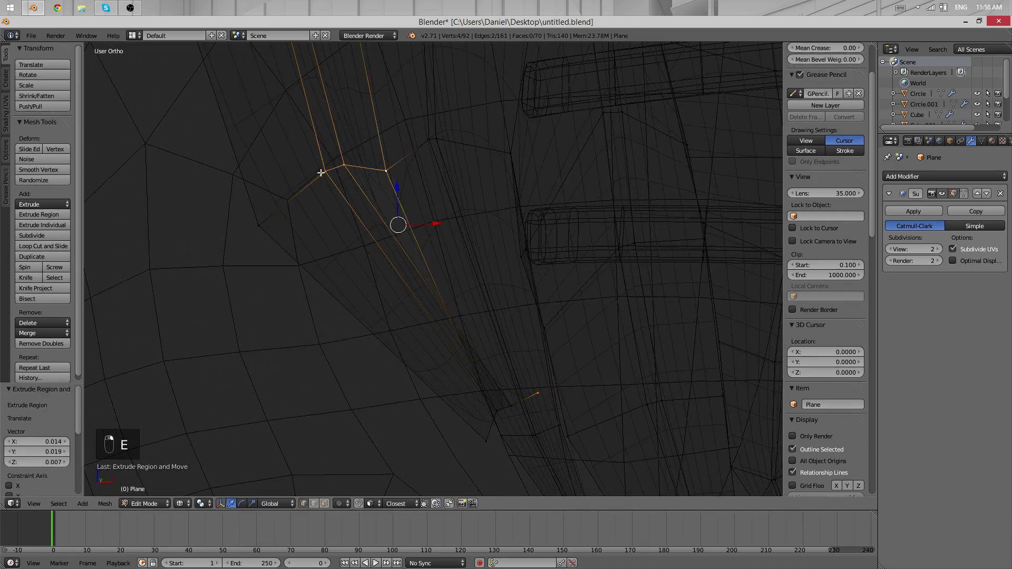
# - Align the side strand's four lower-end vertices with rotations of about -24.749° and 36.724°, and scale them to 0.647
pyautogui.rightClick(507, 403)
pyautogui.keyDown('shift'); pyautogui.rightClick(519, 410); pyautogui.keyUp('shift')
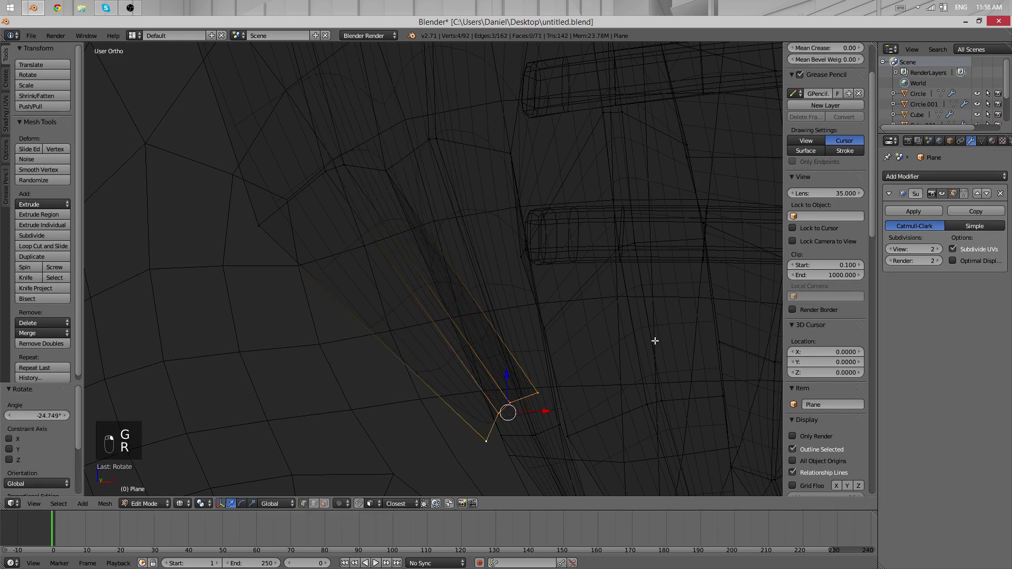
pyautogui.moveTo(460, 270)
pyautogui.mouseDown(button='middle')
pyautogui.moveTo(578, 183)
pyautogui.moveTo(601, 150)
pyautogui.mouseUp(button='middle')
pyautogui.press('z')
pyautogui.keyDown('shift'); pyautogui.moveTo(569, 184); pyautogui.dragTo(447, 361, button='middle'); pyautogui.keyUp('shift')
pyautogui.scroll(1, 570, 145)
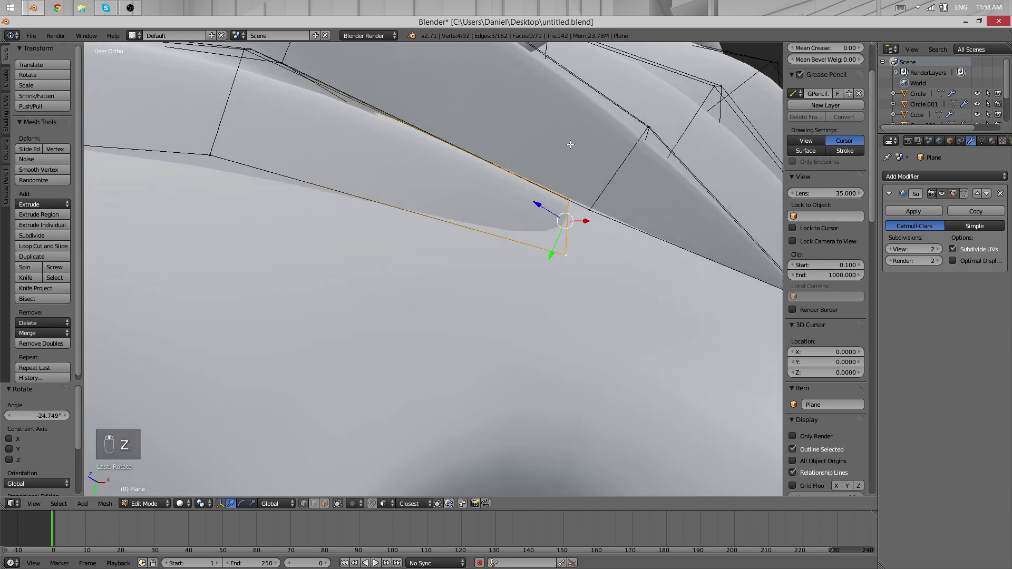
pyautogui.moveTo(571, 145); pyautogui.dragTo(688, 112, button='middle')
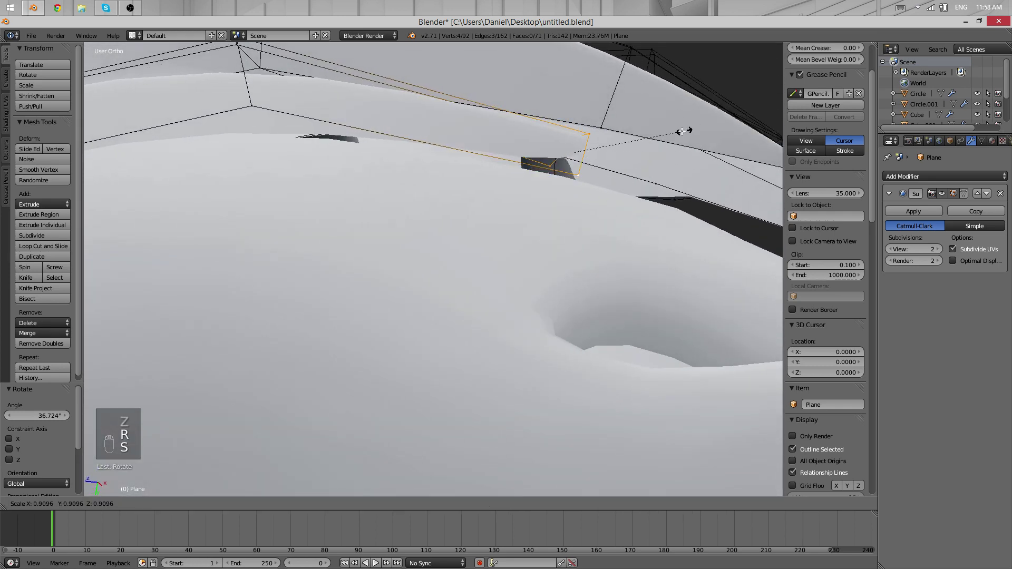
pyautogui.moveTo(603, 137); pyautogui.dragTo(496, 190, button='middle')
pyautogui.press('r')
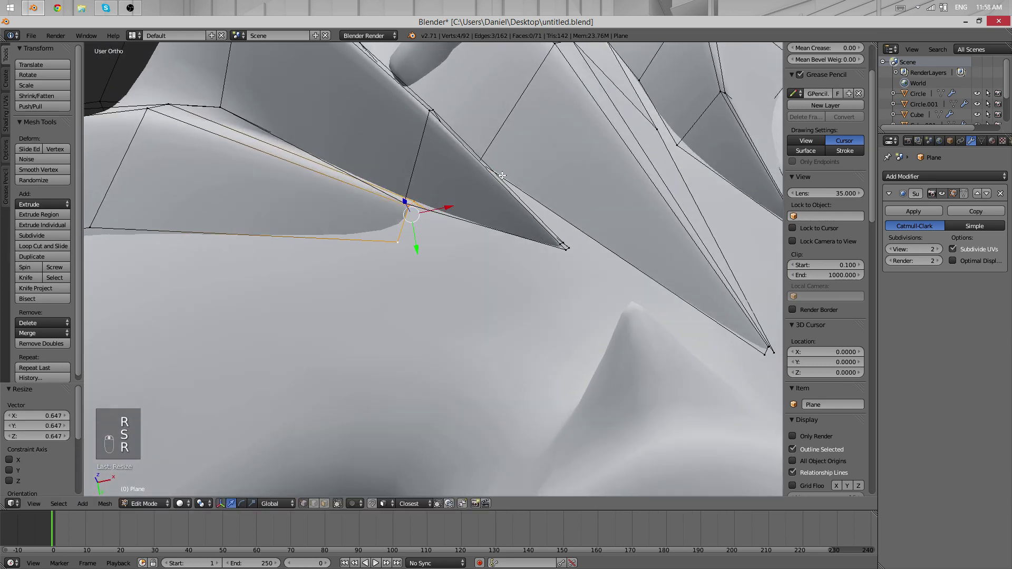
pyautogui.click(505, 208)
# - Extrude the side strand's lower row into a narrow tip and move the tip about 0.010, -0.007 and -0.011 in X, Y and Z
pyautogui.moveTo(505, 207); pyautogui.dragTo(668, 130, button='middle')
pyautogui.press('s')
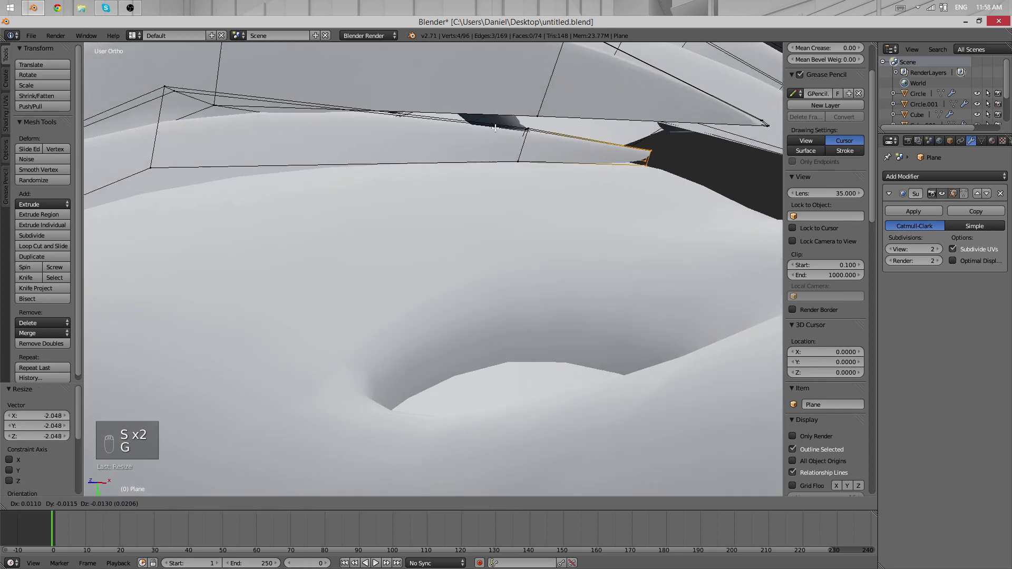
pyautogui.click(496, 127)
# - Fill the gap at the side strand's tip with a face and move the tip vertex pair about 0.004, -0.003 and -0.001
pyautogui.moveTo(496, 128); pyautogui.dragTo(478, 193, button='middle')
pyautogui.rightClick(477, 192)
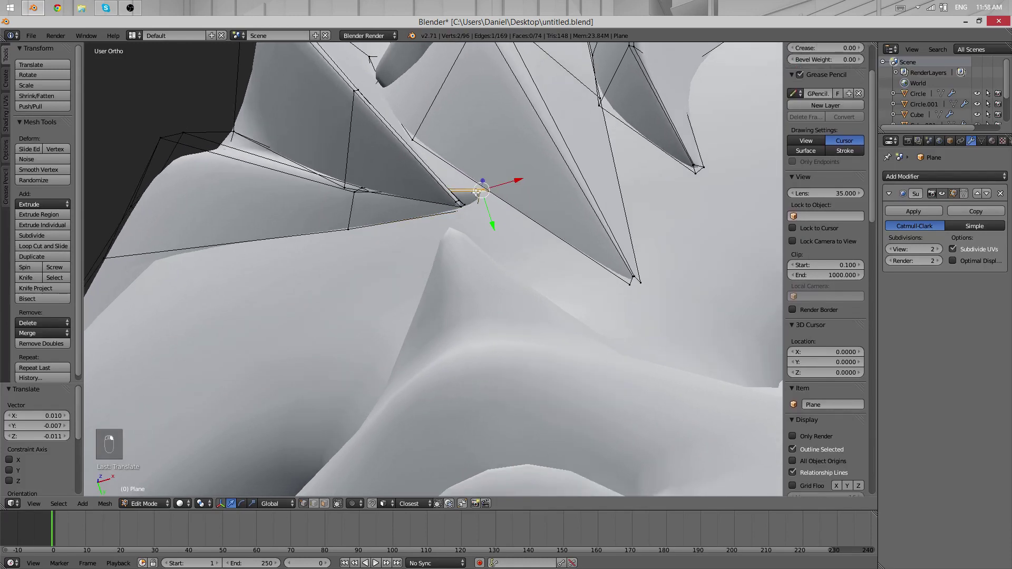
pyautogui.press('z')
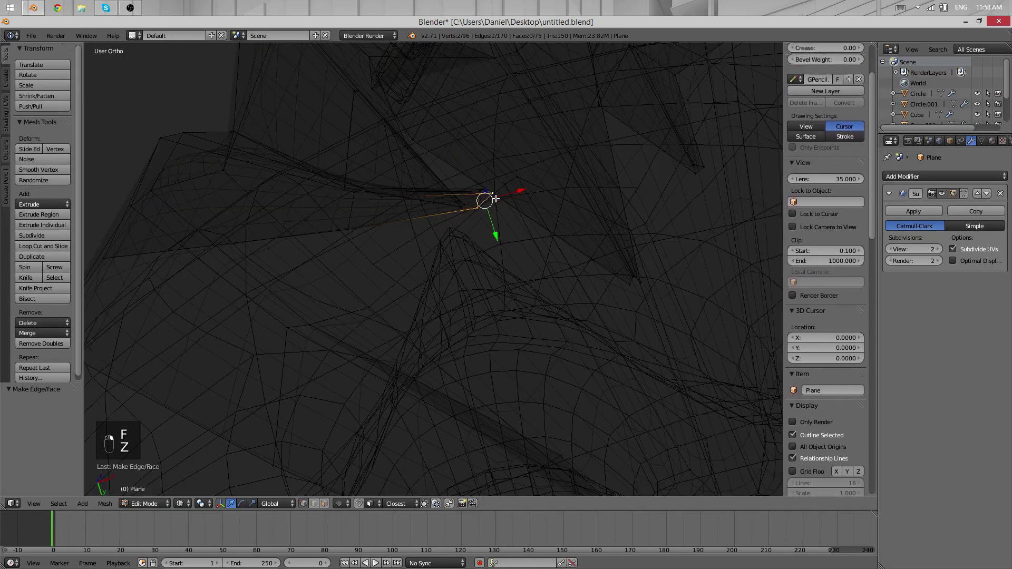
pyautogui.press('z')
pyautogui.scroll(2, 490, 212)
pyautogui.press('g')
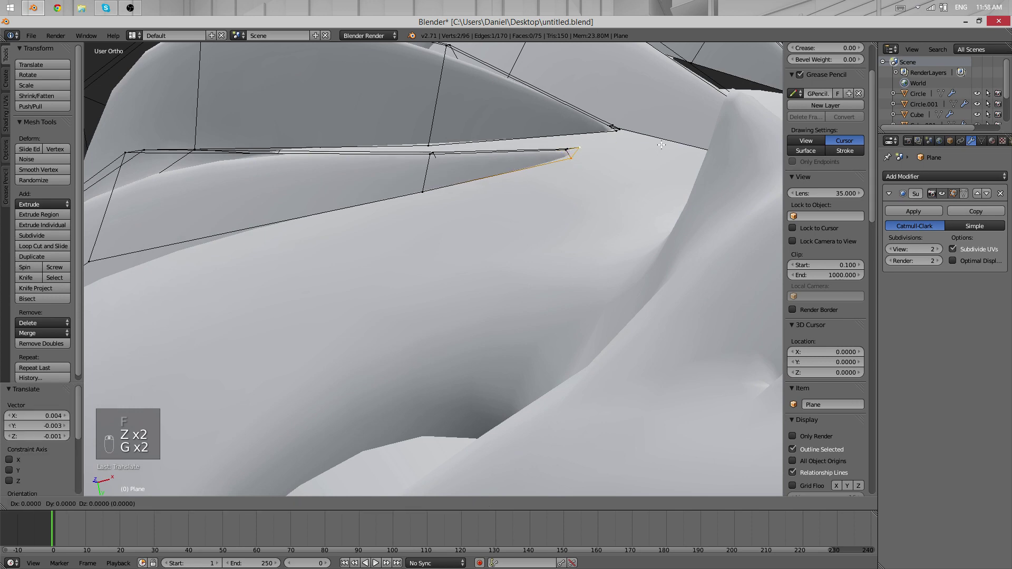
# - Compare the bangs' shape with the reference drawing in front view, in both wireframe and solid shading
pyautogui.press('Tab')
pyautogui.moveTo(660, 144); pyautogui.dragTo(543, 302, button='middle')
pyautogui.scroll(-7, 546, 255)
pyautogui.moveTo(545, 255); pyautogui.dragTo(472, 283, button='middle')
pyautogui.press('a')
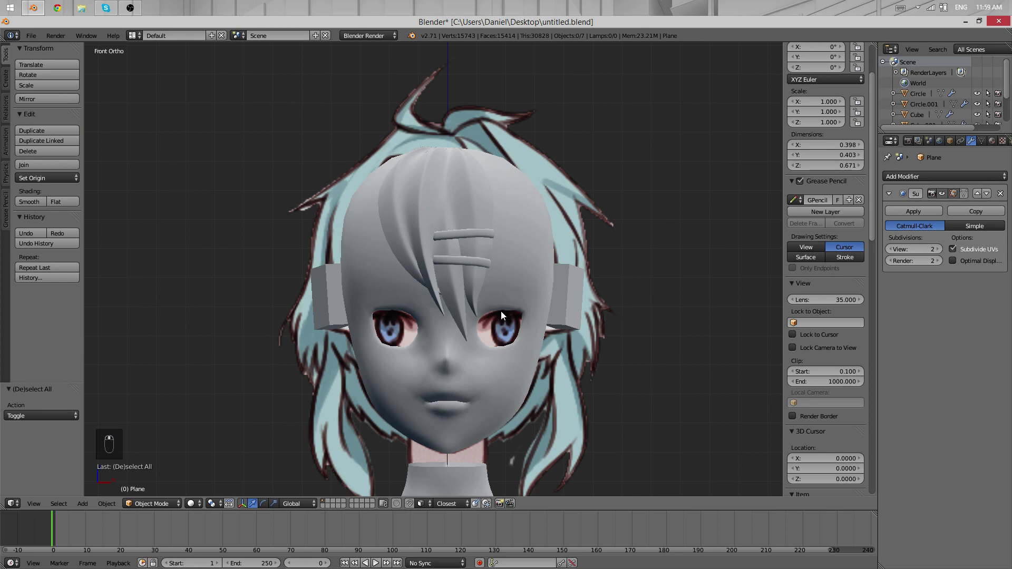
pyautogui.press('z')
pyautogui.scroll(3, 501, 317)
pyautogui.scroll(2, 480, 309)
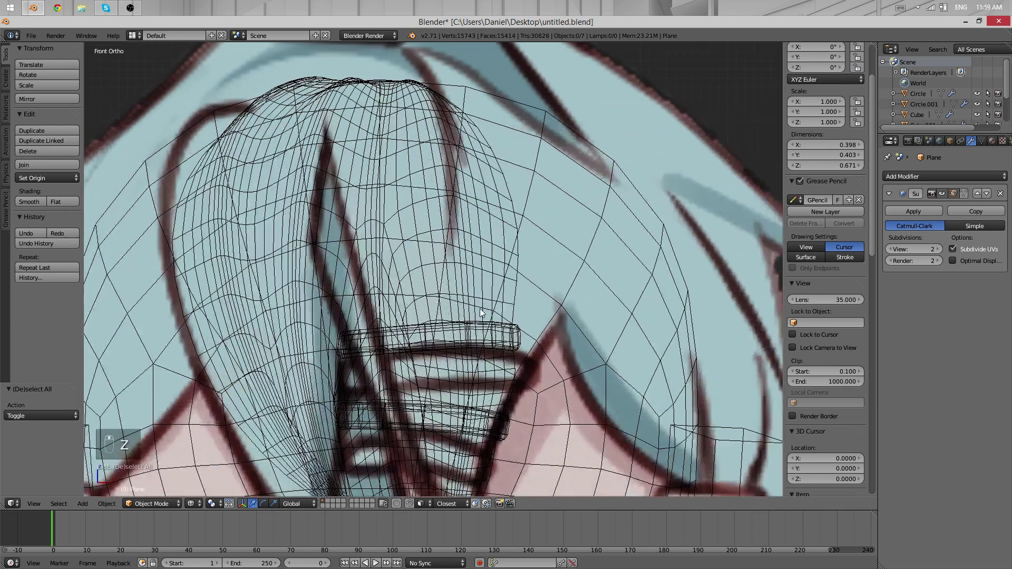
pyautogui.scroll(-3, 480, 309)
pyautogui.scroll(5, 479, 309)
pyautogui.press('z')
pyautogui.scroll(-6, 526, 310)
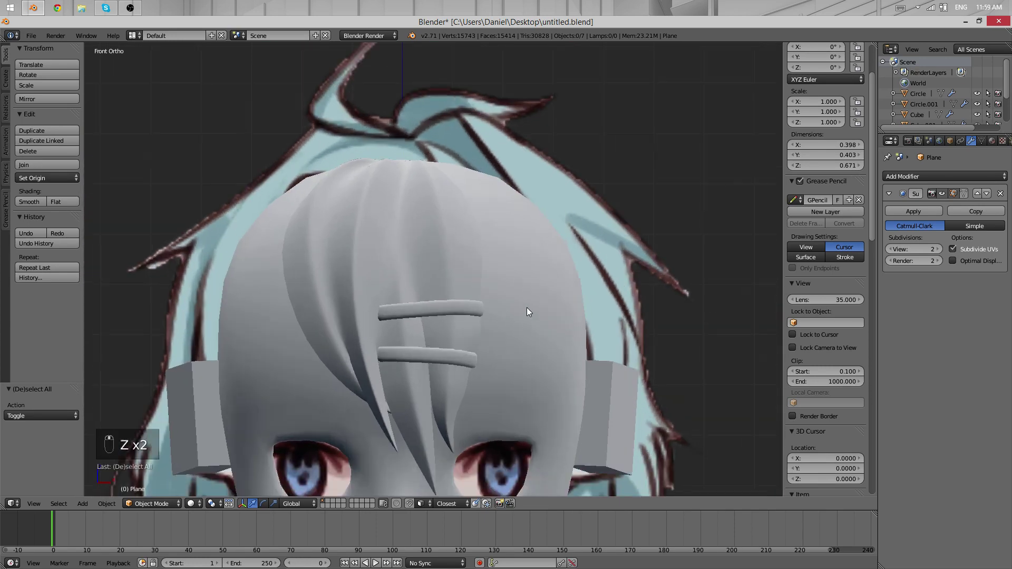
pyautogui.scroll(7, 522, 307)
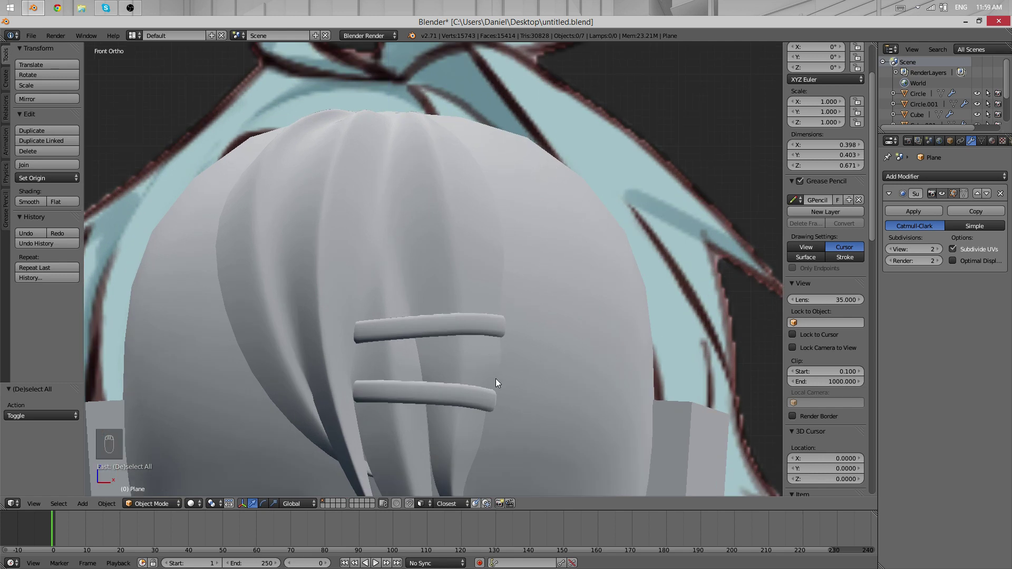
pyautogui.scroll(-3, 526, 317)
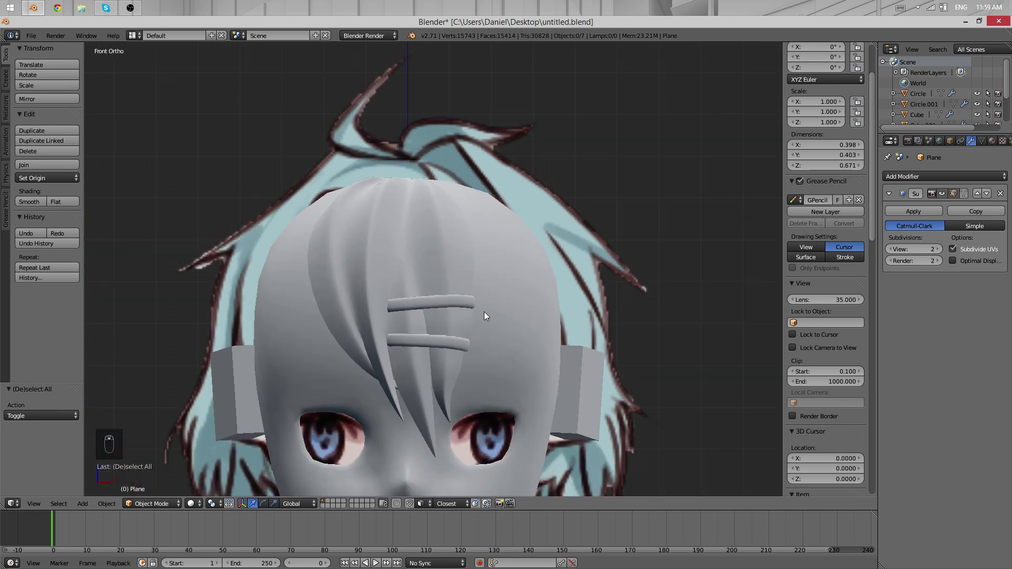
pyautogui.scroll(-2, 460, 297)
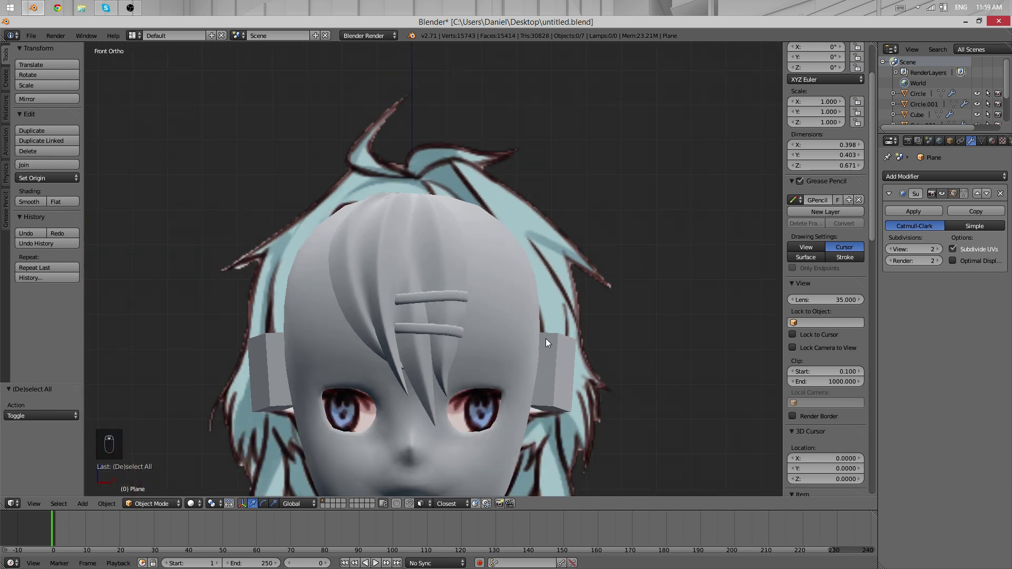
# - Reposition the end segment of the hair clip mesh where it meets the hair
pyautogui.moveTo(546, 339); pyautogui.dragTo(533, 307, button='middle')
pyautogui.scroll(5, 504, 276)
pyautogui.press('Tab')
pyautogui.press('Tab')
pyautogui.rightClick(448, 372)
pyautogui.press('Tab')
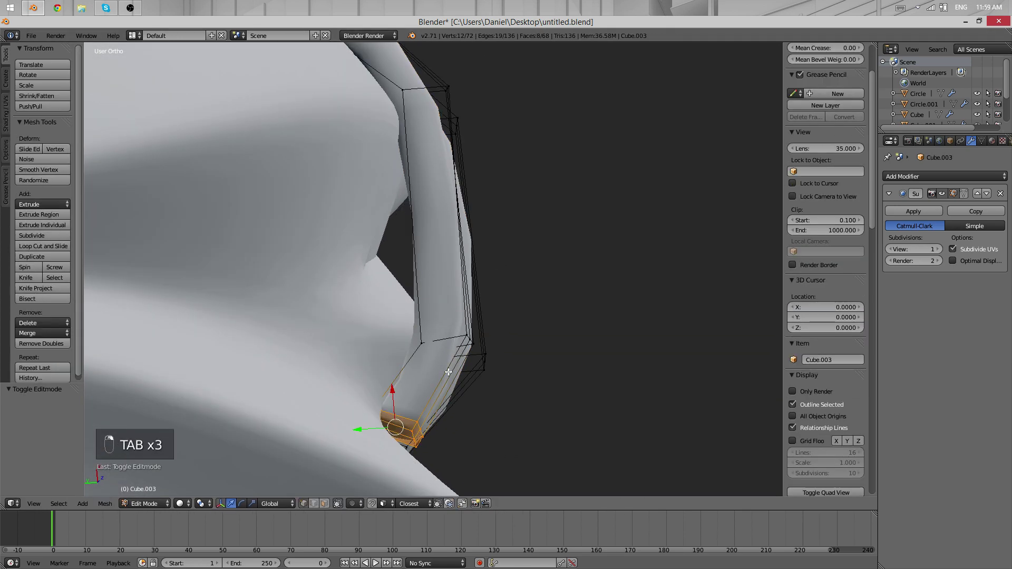
pyautogui.press('g')
pyautogui.click(430, 343)
pyautogui.press('Tab')
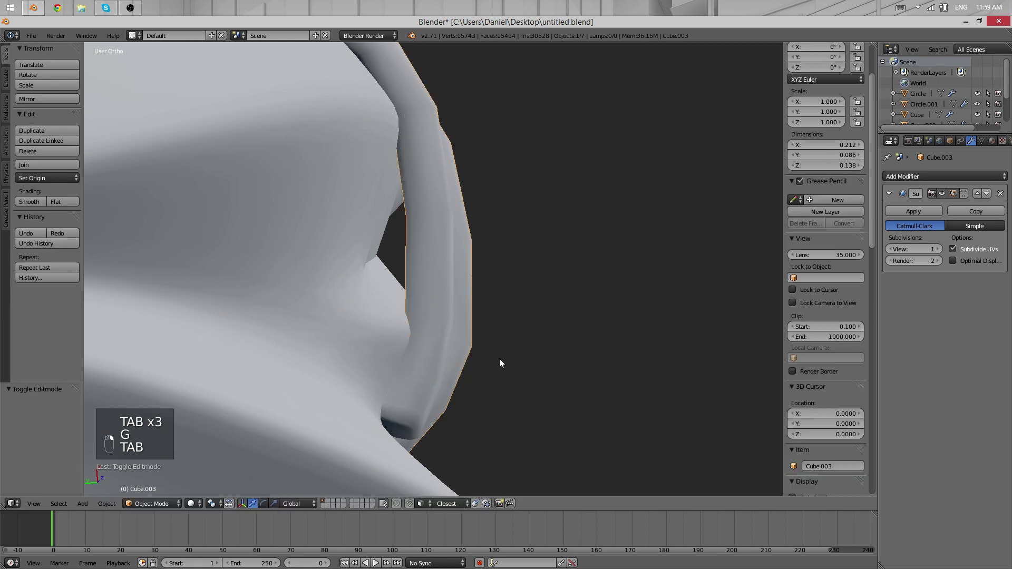
# - Examine the bangs and hair clips against the reference from the side and from an angled front view
pyautogui.moveTo(499, 358); pyautogui.dragTo(337, 289, button='middle')
pyautogui.scroll(-10, 337, 285)
pyautogui.moveTo(604, 333); pyautogui.dragTo(510, 289, button='middle')
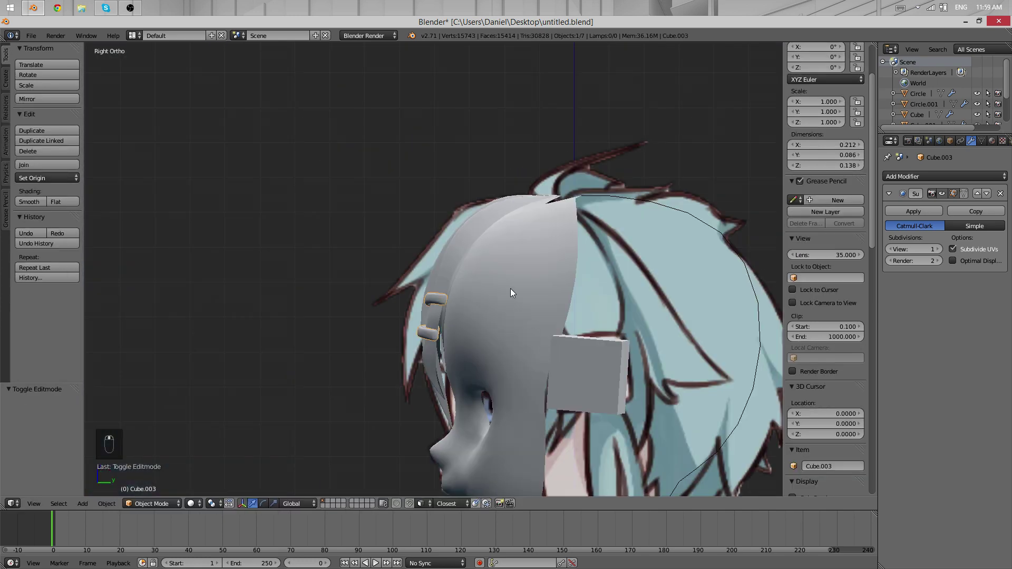
pyautogui.scroll(1, 510, 289)
pyautogui.scroll(6, 457, 229)
pyautogui.scroll(-10, 448, 258)
pyautogui.press('a')
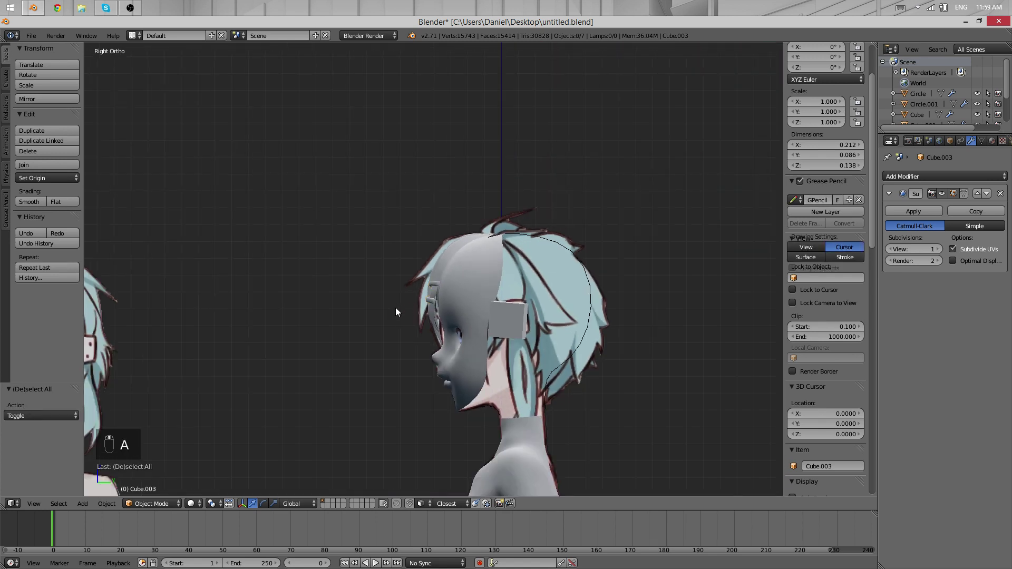
pyautogui.scroll(-5, 397, 308)
pyautogui.moveTo(397, 308); pyautogui.dragTo(475, 284, button='middle')
pyautogui.scroll(9, 501, 289)
pyautogui.scroll(-5, 403, 284)
pyautogui.scroll(4, 475, 284)
pyautogui.scroll(2, 464, 221)
pyautogui.rightClick(461, 200)
pyautogui.press('Tab')
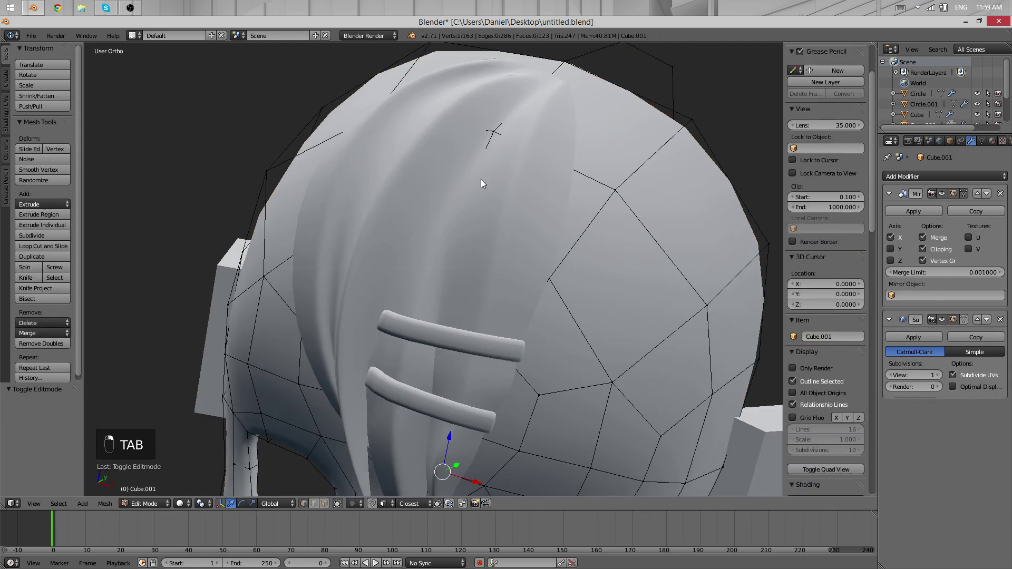
pyautogui.press('Tab')
pyautogui.press('Tab')
pyautogui.press('Tab')
pyautogui.moveTo(497, 137); pyautogui.dragTo(528, 211, button='middle')
pyautogui.press('Tab')
pyautogui.press('Tab')
pyautogui.press('Tab')
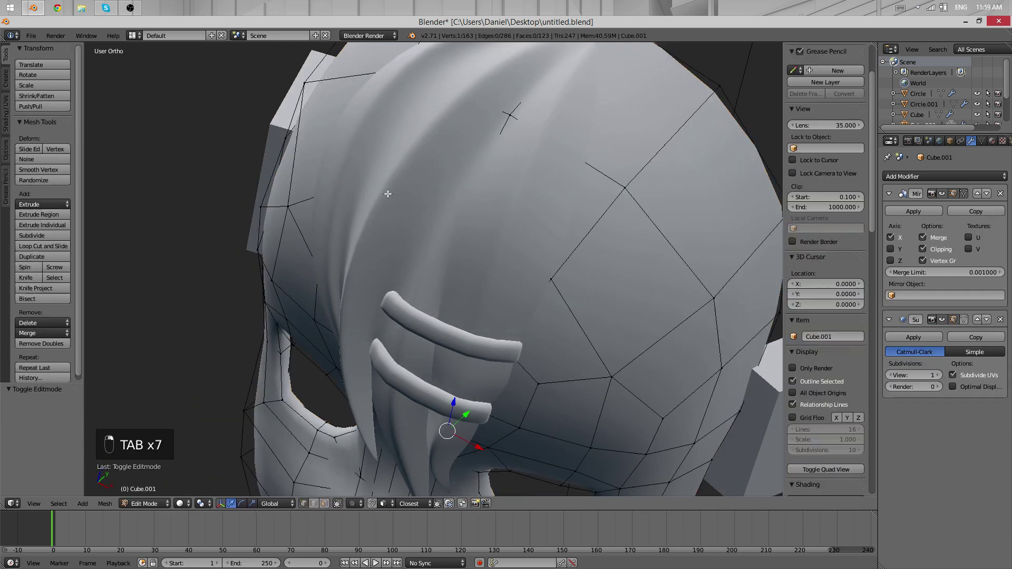
pyautogui.press('Tab')
# - Scale the vertex pair of the bangs' upper middle ridge to 0.835
pyautogui.rightClick(446, 444)
pyautogui.press('Tab')
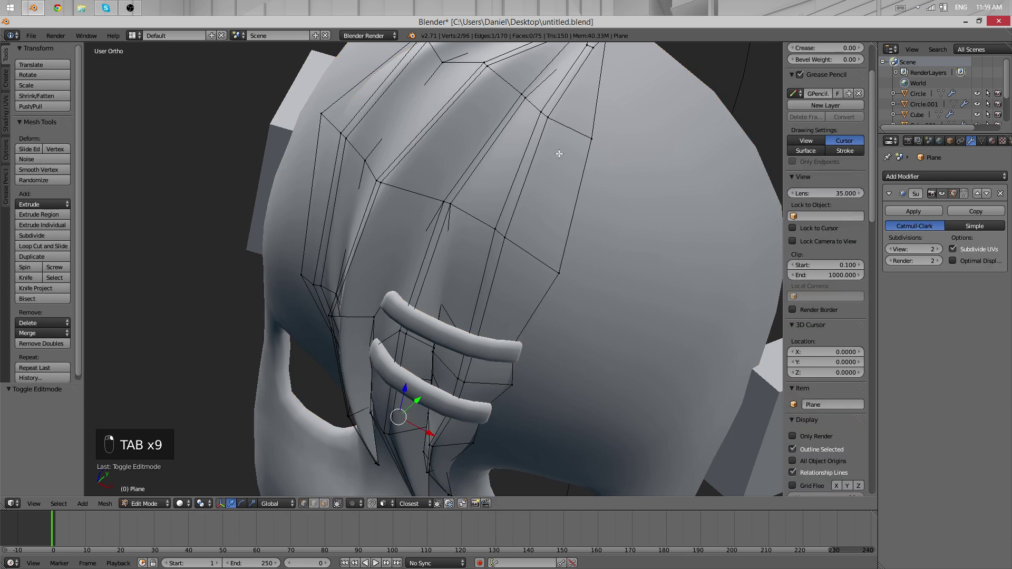
pyautogui.moveTo(511, 143); pyautogui.dragTo(532, 310, button='middle')
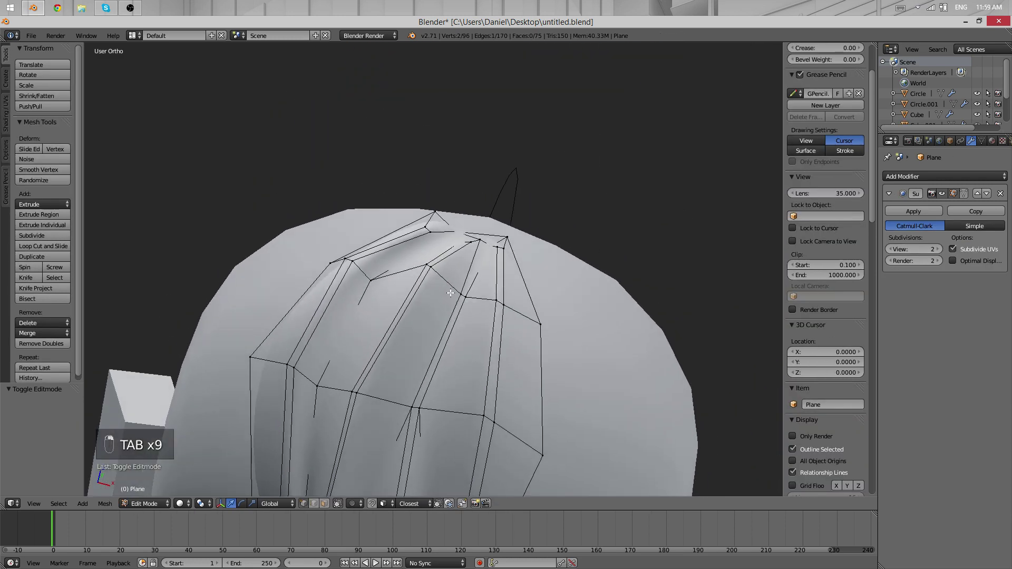
pyautogui.rightClick(460, 295)
pyautogui.press('s')
pyautogui.click(486, 294)
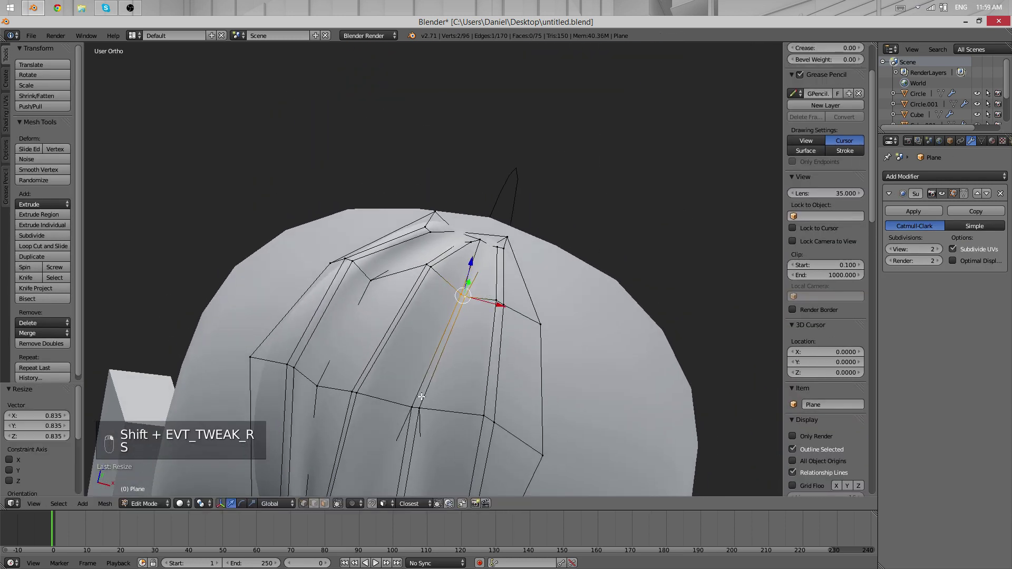
# - Slide the bangs' edge loop nearest the crown by a factor of 0.130
pyautogui.moveTo(422, 396); pyautogui.dragTo(604, 362, button='middle')
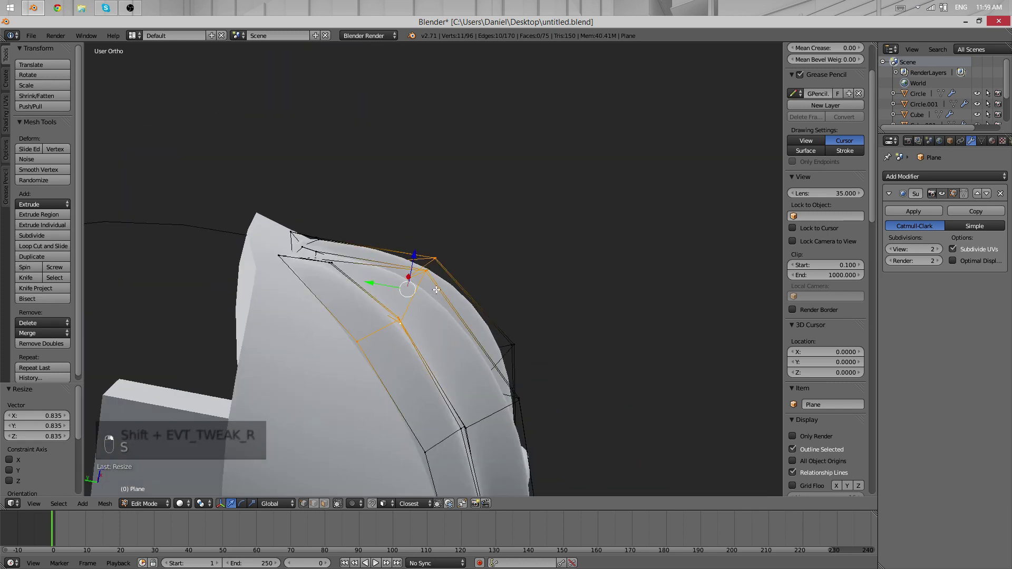
pyautogui.moveTo(437, 289); pyautogui.dragTo(367, 329, button='middle')
pyautogui.click(389, 296)
# - Add one loop cut across the bangs below the crown loop and move it slightly outward to round the profile
pyautogui.hotkey('ctrl', 'r')
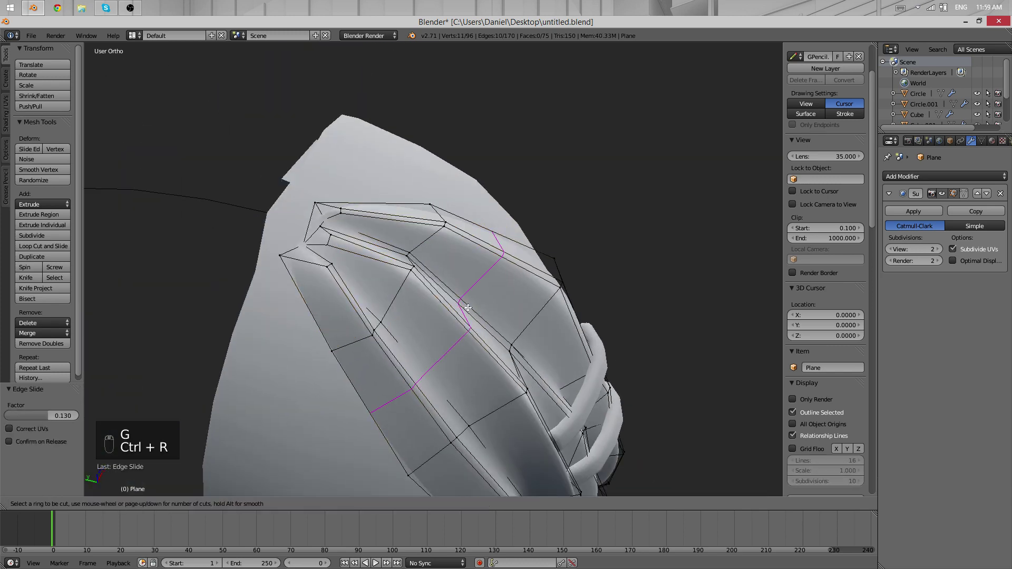
pyautogui.click(465, 309)
pyautogui.rightClick(410, 438)
pyautogui.moveTo(409, 438); pyautogui.dragTo(479, 291, button='middle')
pyautogui.press('g')
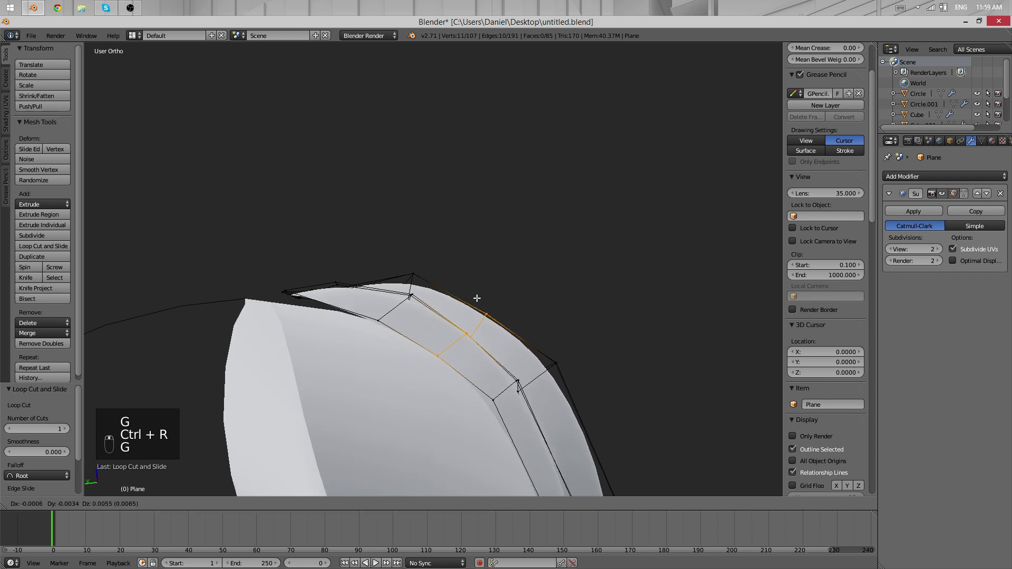
pyautogui.click(480, 293)
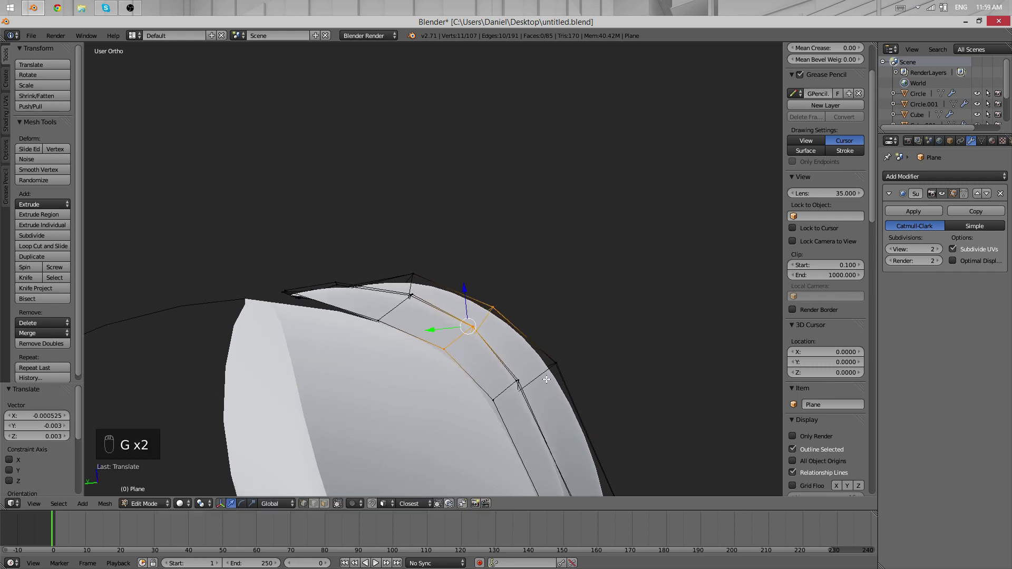
# - Slide the side-section part of the bangs' middle edge row by -0.237 and the part above the hair clips by 0.323
pyautogui.moveTo(575, 357); pyautogui.dragTo(477, 490, button='middle')
pyautogui.scroll(-4, 553, 303)
pyautogui.moveTo(553, 303); pyautogui.dragTo(479, 274, button='middle')
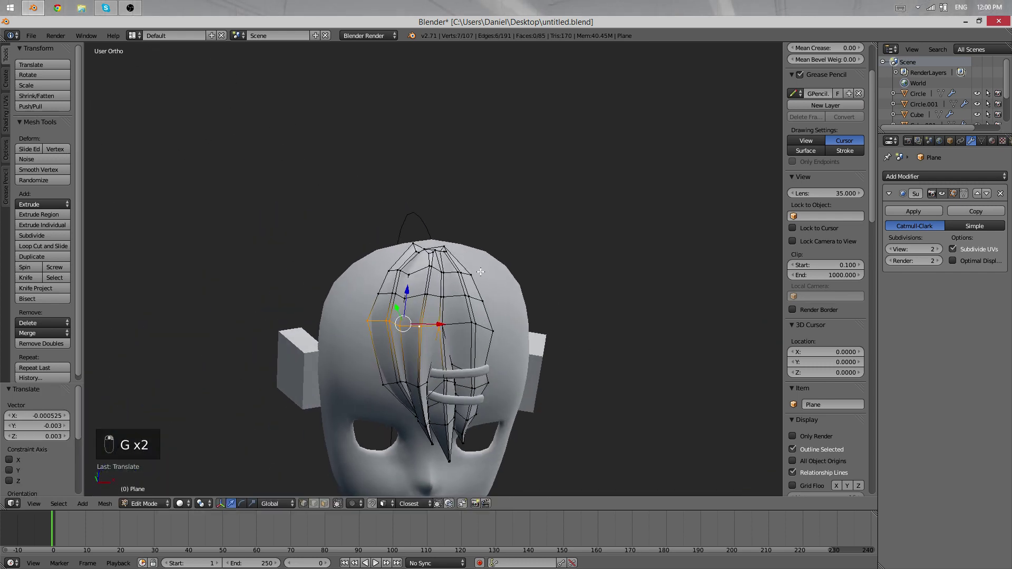
pyautogui.scroll(1, 480, 277)
pyautogui.press('g')
pyautogui.press('g')
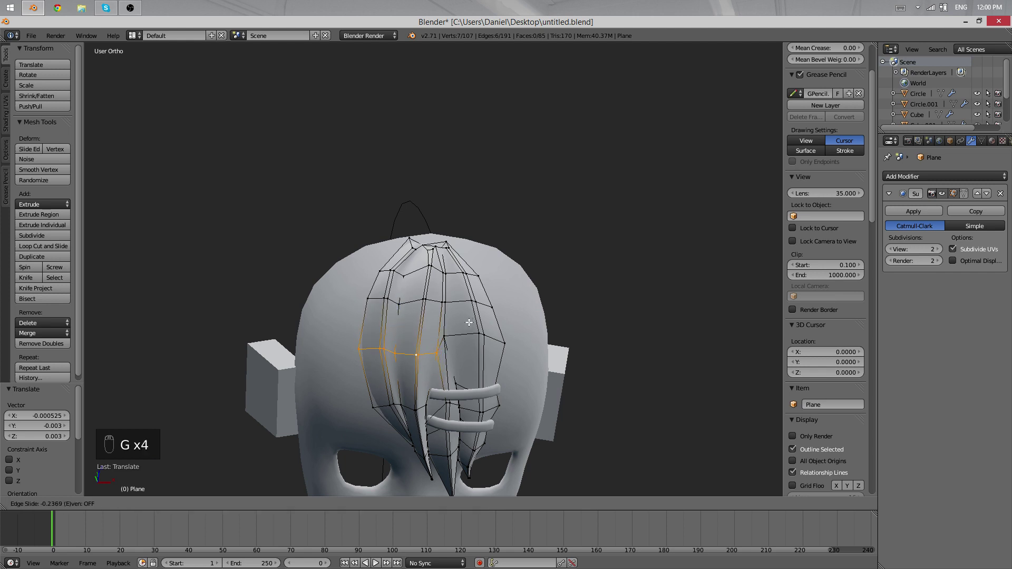
pyautogui.click(469, 323)
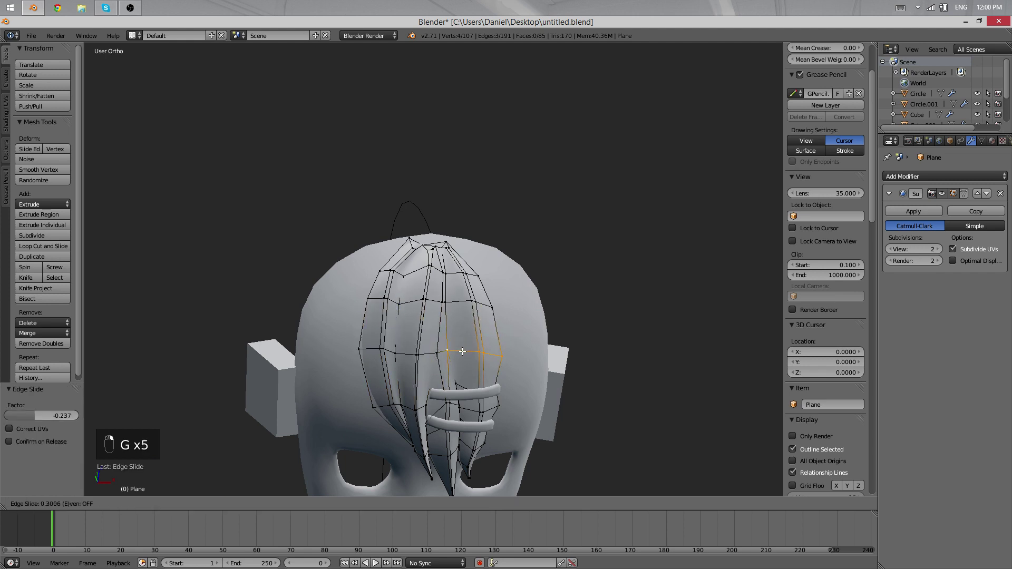
# - Scale the vertex pair of the bangs' middle ridge above the hair clips to 0.378 and nudge it slightly
pyautogui.scroll(4, 476, 376)
pyautogui.keyDown('shift'); pyautogui.moveTo(479, 350); pyautogui.dragTo(432, 238, button='middle'); pyautogui.keyUp('shift')
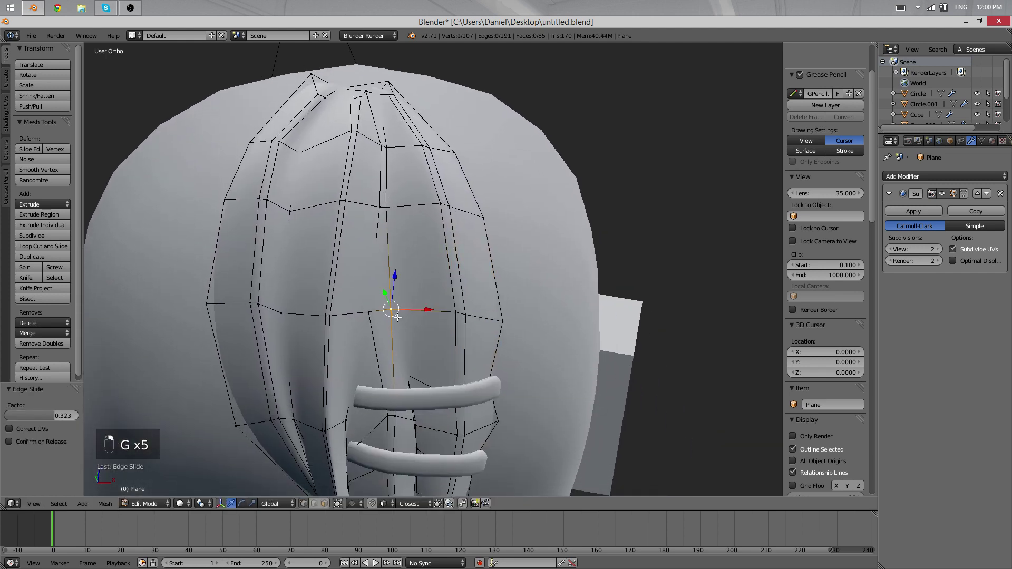
pyautogui.keyDown('shift'); pyautogui.rightClick(369, 312); pyautogui.keyUp('shift')
pyautogui.press('s')
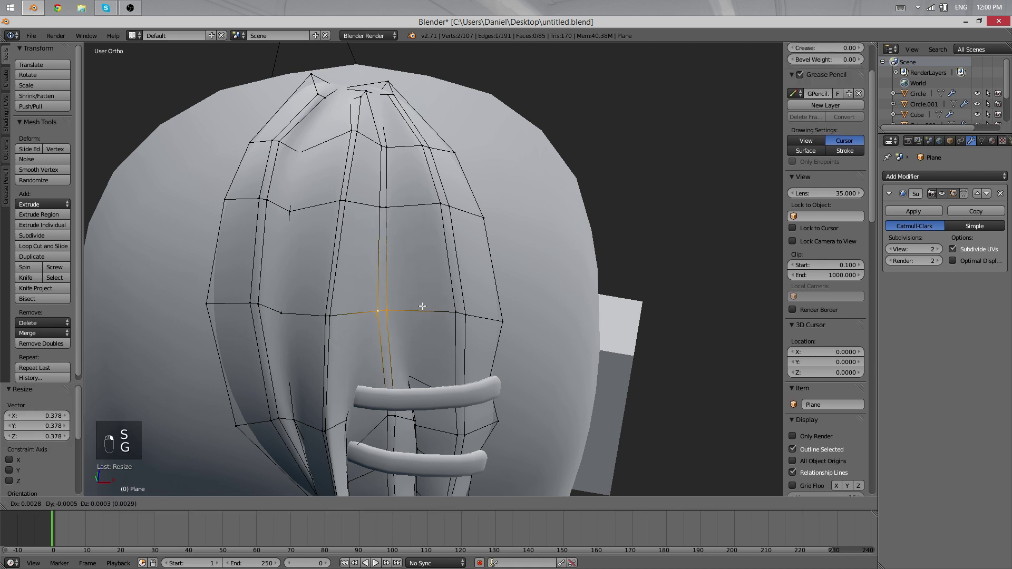
pyautogui.press('Tab')
pyautogui.moveTo(391, 303); pyautogui.dragTo(281, 207, button='middle')
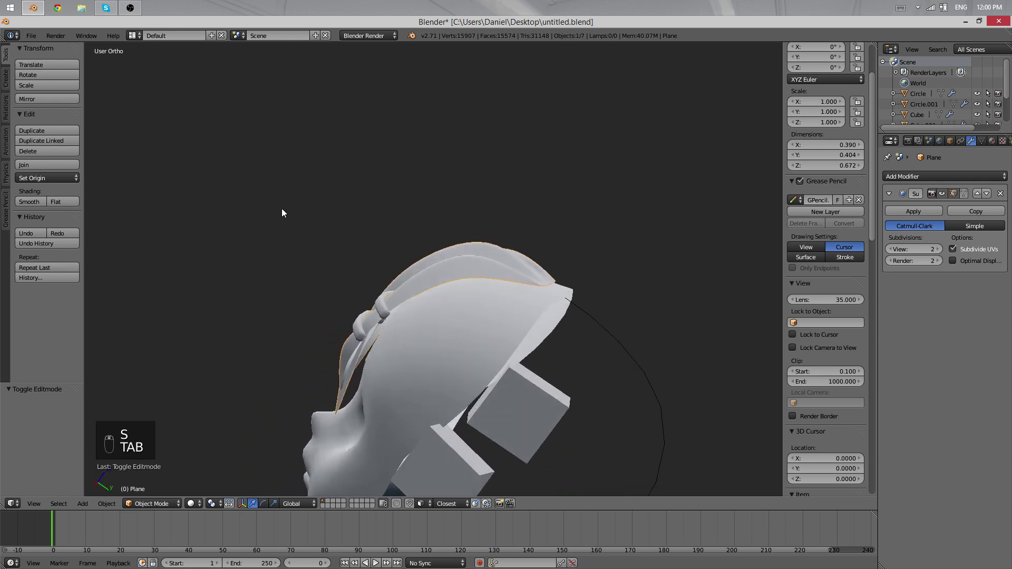
# - Move the vertex pair on the side ridge between the hair clips and the crown slightly down toward the head
pyautogui.press('Tab')
pyautogui.scroll(8, 281, 207)
pyautogui.moveTo(558, 181); pyautogui.dragTo(559, 198, button='right')
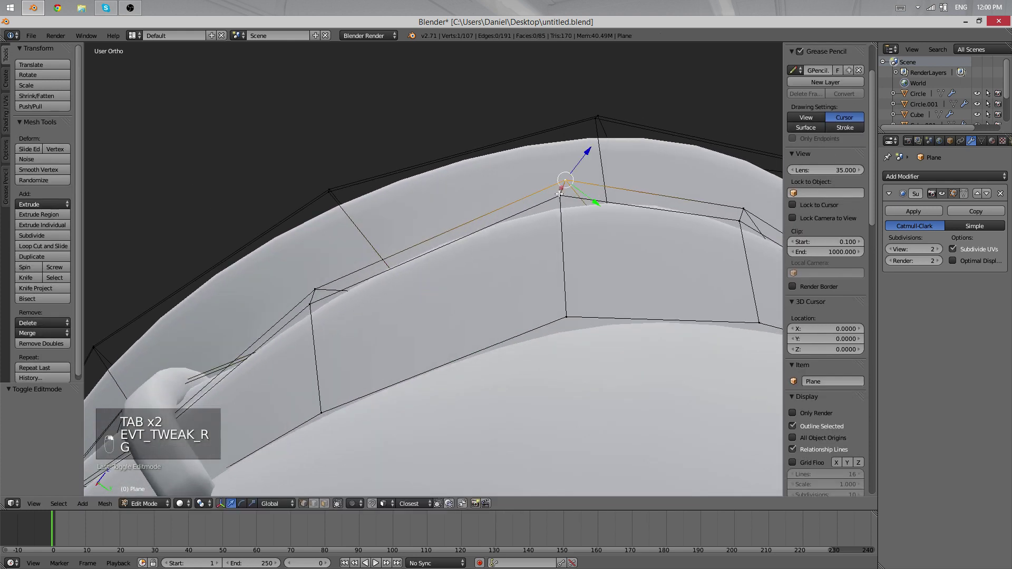
pyautogui.keyDown('shift'); pyautogui.rightClick(560, 195); pyautogui.keyUp('shift')
pyautogui.press('g')
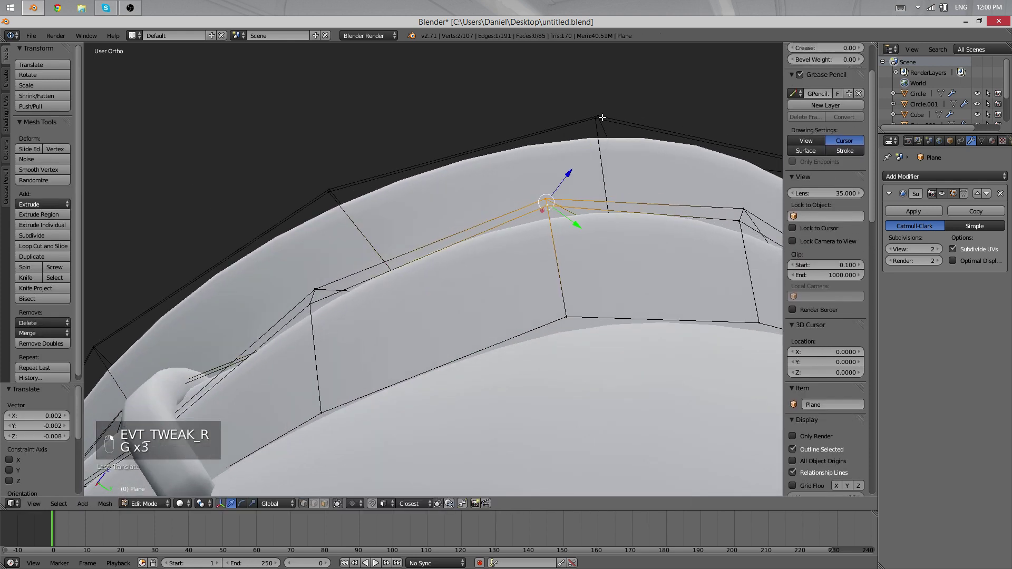
# - Lower the matching vertex pair on the bangs' topmost ridge to flatten the peak in the profile
pyautogui.rightClick(601, 118)
pyautogui.press('g')
pyautogui.rightClick(578, 136)
pyautogui.keyDown('shift'); pyautogui.rightClick(593, 134); pyautogui.keyUp('shift')
pyautogui.press('g')
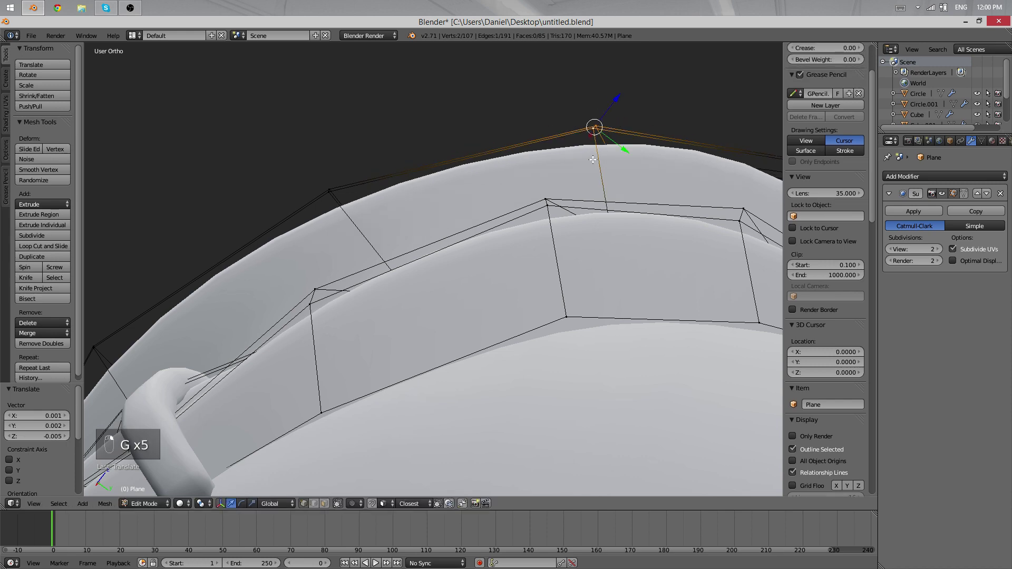
# - Move the side ridge's vertex pair near the crown backward along the head's curve
pyautogui.scroll(-7, 590, 163)
pyautogui.press('Tab')
pyautogui.moveTo(578, 229); pyautogui.dragTo(589, 206, button='middle')
pyautogui.scroll(6, 591, 197)
pyautogui.press('Tab')
pyautogui.rightClick(637, 186)
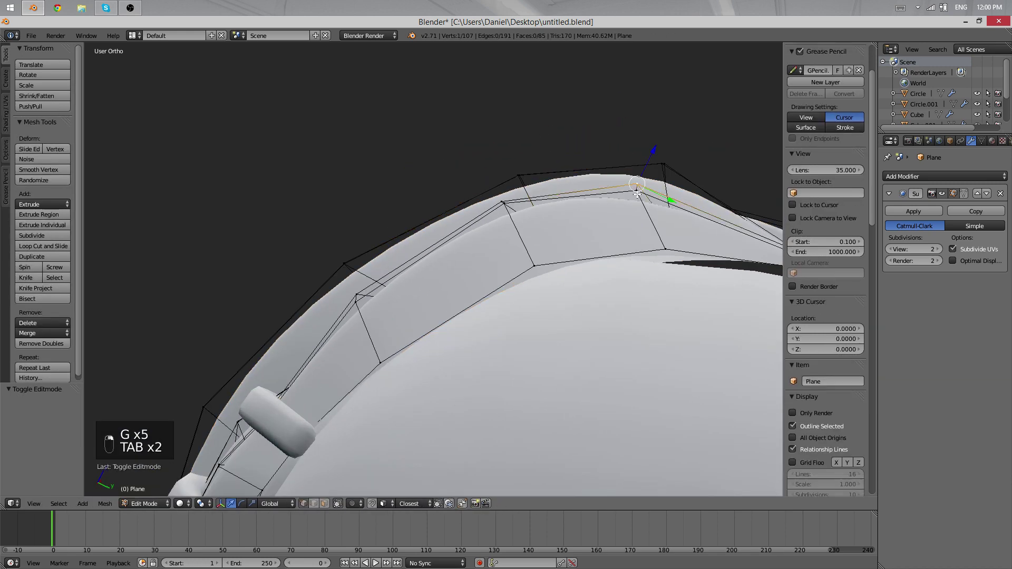
pyautogui.keyDown('shift'); pyautogui.rightClick(637, 194); pyautogui.keyUp('shift')
pyautogui.press('g')
pyautogui.click(707, 207)
# - Shift the topmost ridge's vertex pair near the crown backward so it lines up with the side ridge
pyautogui.press('Tab')
pyautogui.press('Tab')
pyautogui.rightClick(666, 165)
pyautogui.keyDown('shift'); pyautogui.rightClick(669, 165); pyautogui.keyUp('shift')
pyautogui.press('g')
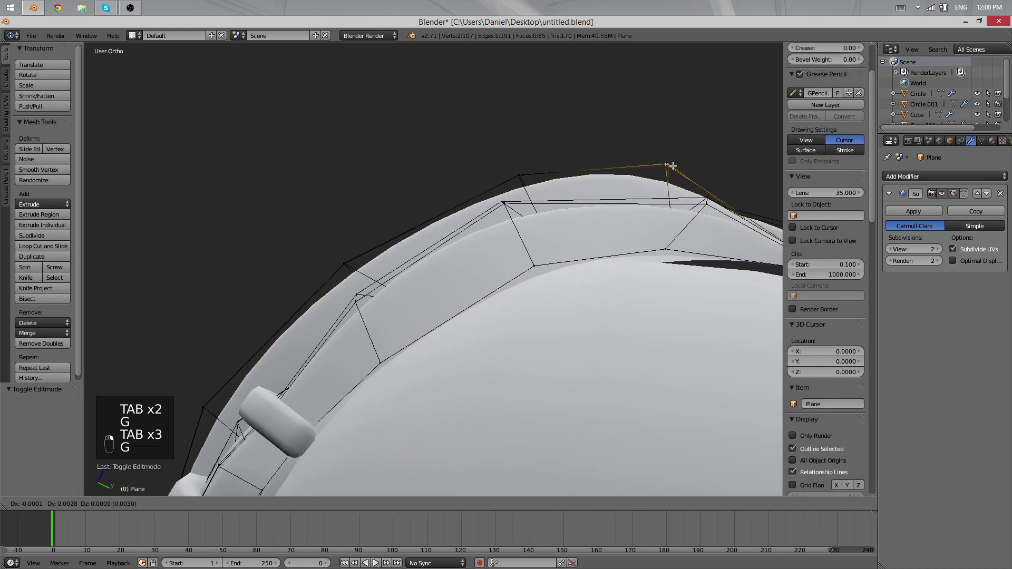
pyautogui.click(719, 179)
pyautogui.press('Tab')
pyautogui.scroll(-6, 501, 195)
pyautogui.moveTo(331, 293); pyautogui.dragTo(470, 216, button='middle')
pyautogui.press('Tab')
pyautogui.scroll(3, 480, 175)
pyautogui.click(482, 215)
# - Select the next vertex pair on the bangs' outer upper ridge and reposition it to even out the profile
pyautogui.rightClick(408, 149)
pyautogui.keyDown('shift'); pyautogui.rightClick(412, 152); pyautogui.keyUp('shift')
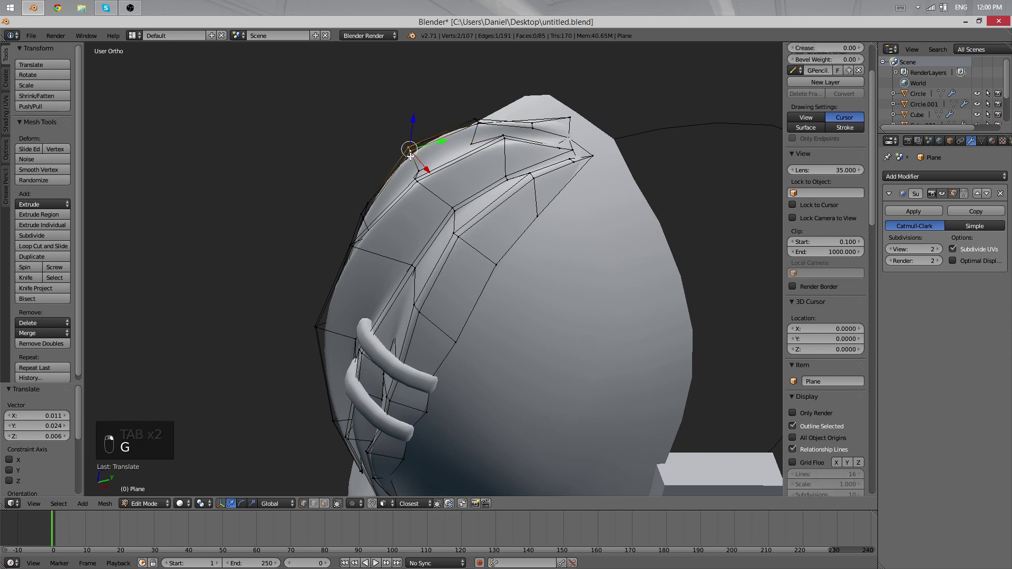
pyautogui.moveTo(425, 168); pyautogui.dragTo(434, 139, button='middle')
pyautogui.press('g')
pyautogui.press('Tab')
pyautogui.moveTo(381, 157); pyautogui.dragTo(414, 364, button='middle')
# - Smooth the vertex pair at the crown end of the far side ridge twice and move it to follow the head
pyautogui.press('Tab')
pyautogui.scroll(5, 338, 368)
pyautogui.keyDown('shift'); pyautogui.moveTo(338, 368); pyautogui.dragTo(392, 346, button='middle'); pyautogui.keyUp('shift')
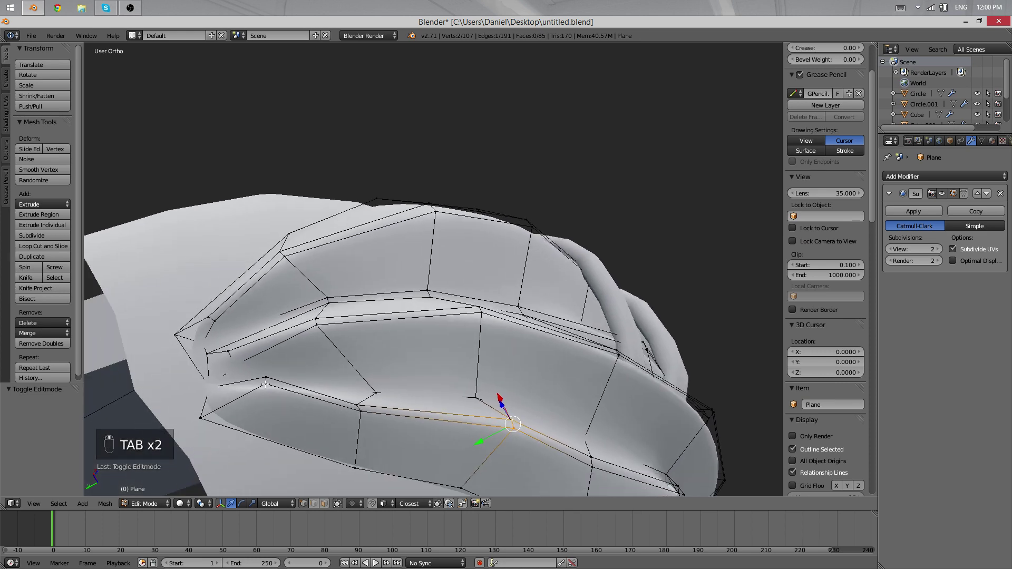
pyautogui.rightClick(266, 385)
pyautogui.keyDown('shift'); pyautogui.rightClick(267, 379); pyautogui.keyUp('shift')
pyautogui.press('q')
pyautogui.moveTo(275, 377); pyautogui.dragTo(388, 305, button='middle')
pyautogui.press('q')
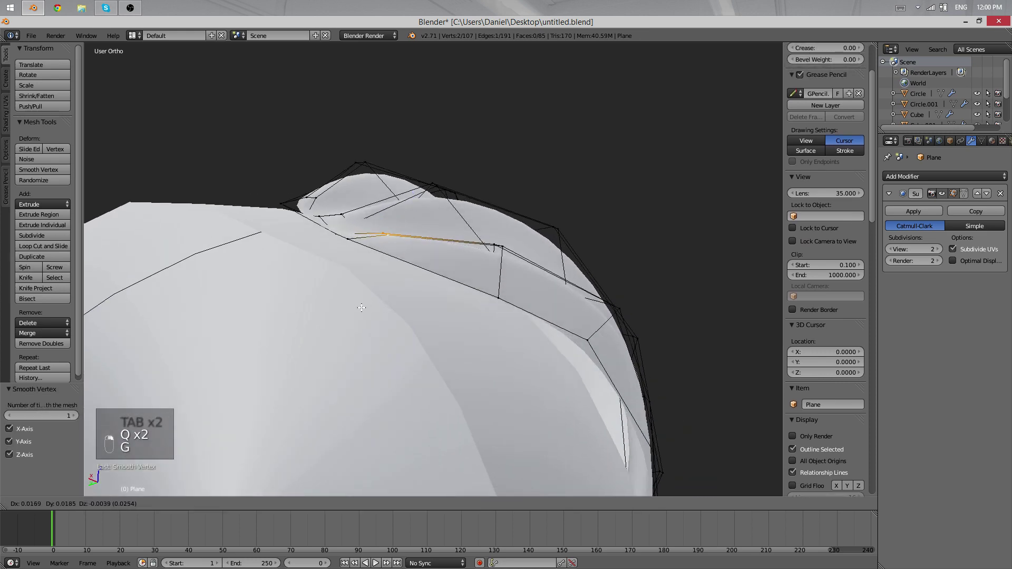
pyautogui.click(362, 308)
pyautogui.press('Tab')
pyautogui.moveTo(551, 327); pyautogui.dragTo(519, 438, button='middle')
# - Rip the middle ridge's vertex pair above the hair clips and move the torn part down to form an opening
pyautogui.press('Tab')
pyautogui.scroll(2, 384, 245)
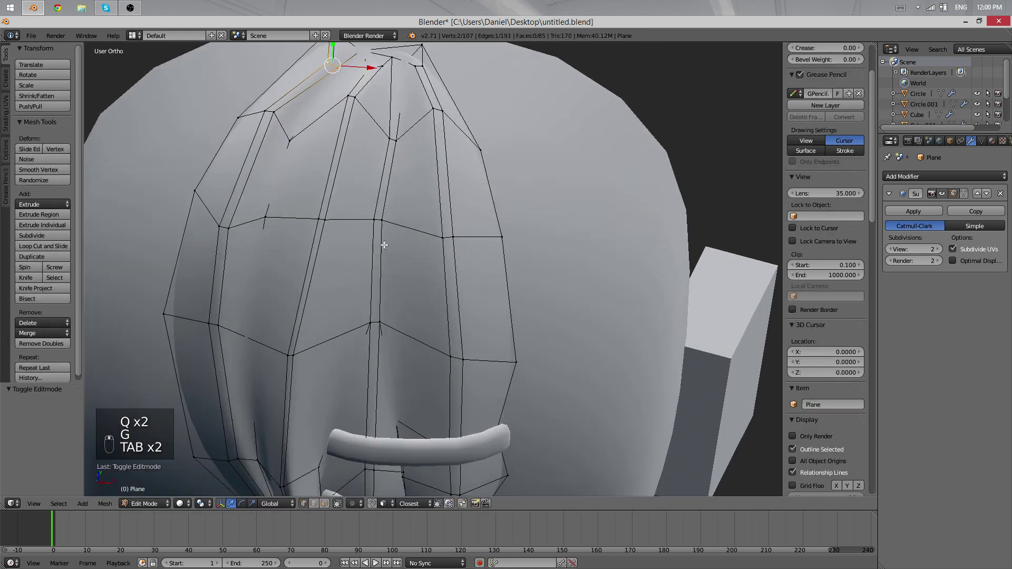
pyautogui.rightClick(379, 232)
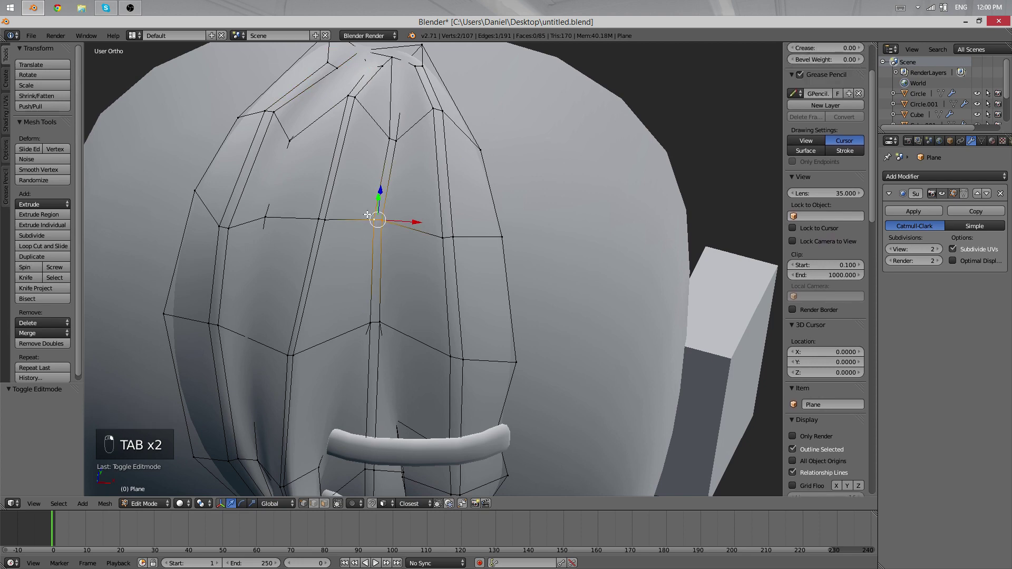
pyautogui.press('v')
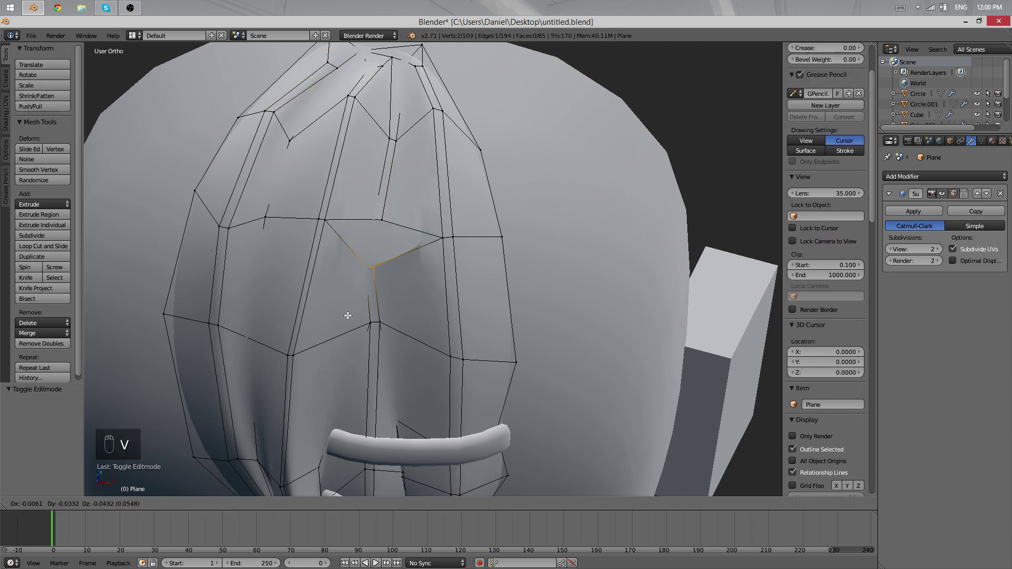
pyautogui.click(373, 301)
pyautogui.moveTo(424, 393); pyautogui.dragTo(391, 323, button='middle')
pyautogui.press('g')
pyautogui.click(304, 389)
pyautogui.press('Tab')
# - Extrude the upper rim edges of the opening outward from the bangs
pyautogui.press('Tab')
pyautogui.scroll(2, 373, 226)
pyautogui.rightClick(373, 218)
pyautogui.keyDown('shift'); pyautogui.rightClick(380, 218); pyautogui.keyUp('shift')
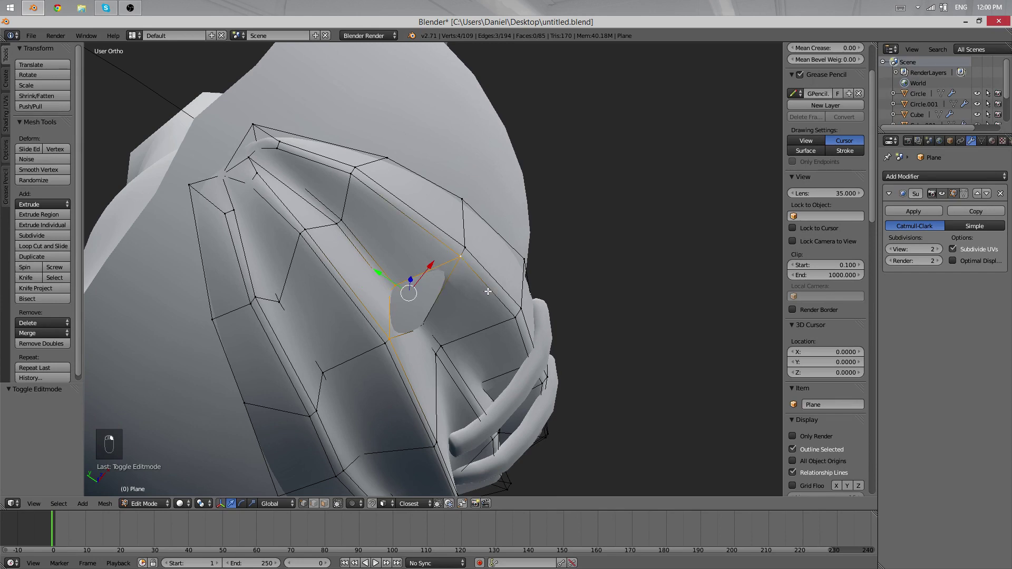
pyautogui.moveTo(488, 291); pyautogui.dragTo(506, 303, button='middle')
pyautogui.moveTo(427, 303); pyautogui.dragTo(482, 316, button='middle')
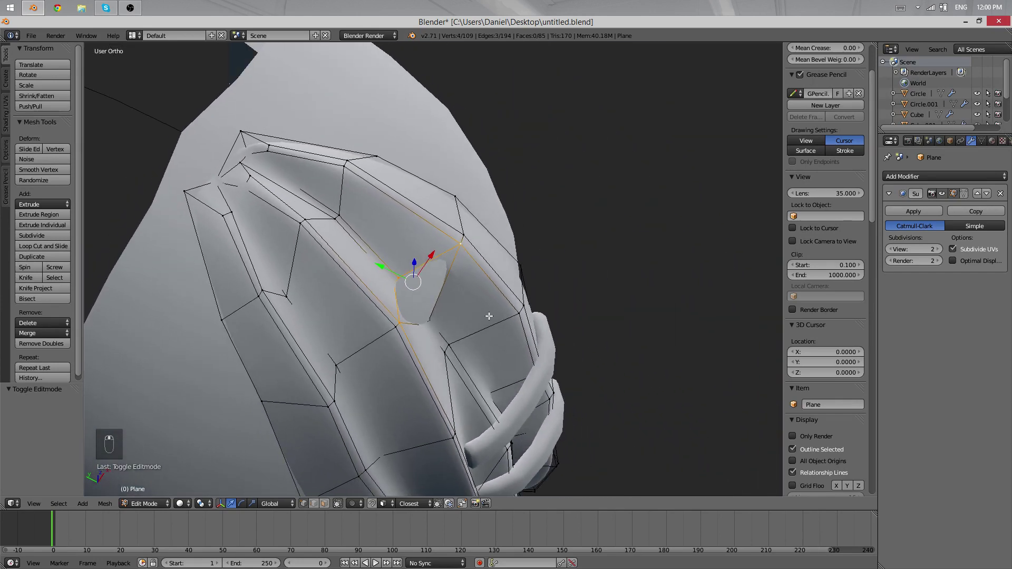
pyautogui.press('e')
pyautogui.click(592, 334)
pyautogui.moveTo(554, 300); pyautogui.dragTo(552, 106, button='middle')
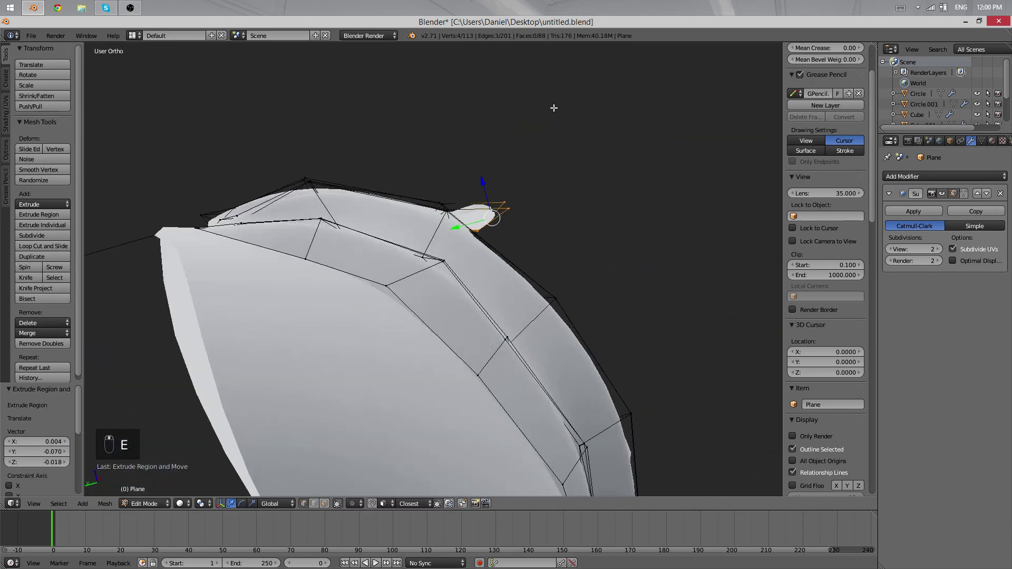
# - Rotate the extruded rim edges to follow the bangs and scale them to 0.573
pyautogui.press('r')
pyautogui.click(507, 328)
pyautogui.moveTo(508, 334); pyautogui.dragTo(477, 458, button='middle')
pyautogui.press('r')
pyautogui.press('r')
pyautogui.click(516, 444)
pyautogui.click(546, 331)
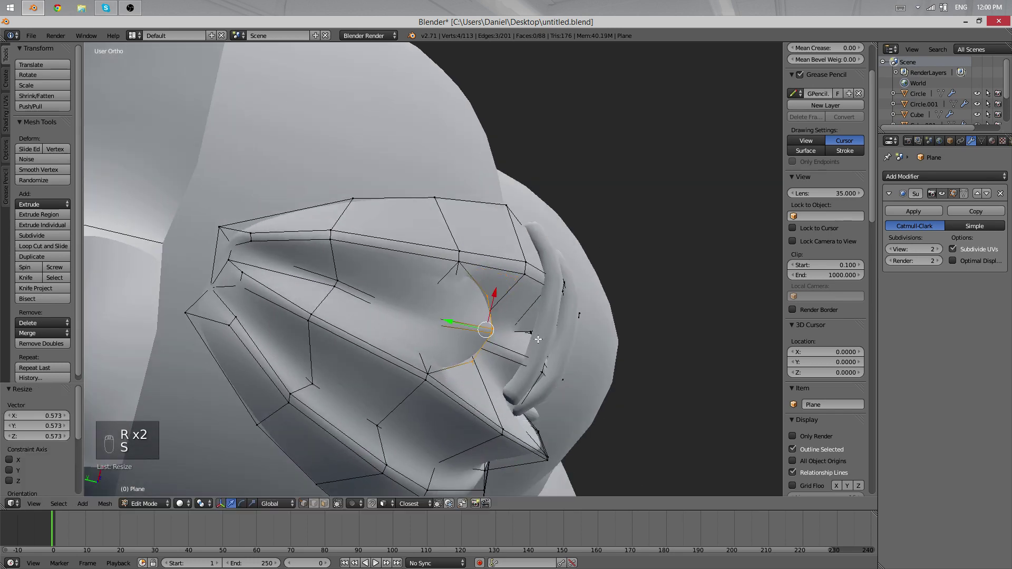
pyautogui.press('Tab')
pyautogui.moveTo(547, 331); pyautogui.dragTo(392, 287, button='middle')
# - Select the original vertex pair at the opening's upper rim and move it up toward the crown
pyautogui.press('Tab')
pyautogui.press('z')
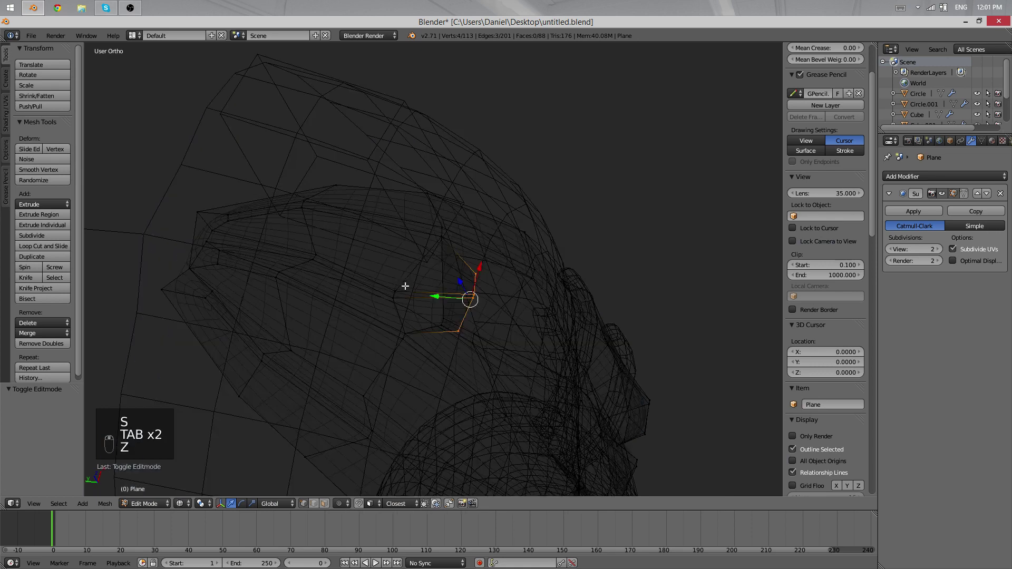
pyautogui.rightClick(396, 290)
pyautogui.keyDown('shift'); pyautogui.rightClick(394, 299); pyautogui.keyUp('shift')
pyautogui.press('z')
pyautogui.moveTo(549, 386)
pyautogui.mouseDown(button='middle')
pyautogui.moveTo(335, 303)
pyautogui.moveTo(450, 460)
pyautogui.mouseUp(button='middle')
pyautogui.press('g')
pyautogui.click(332, 290)
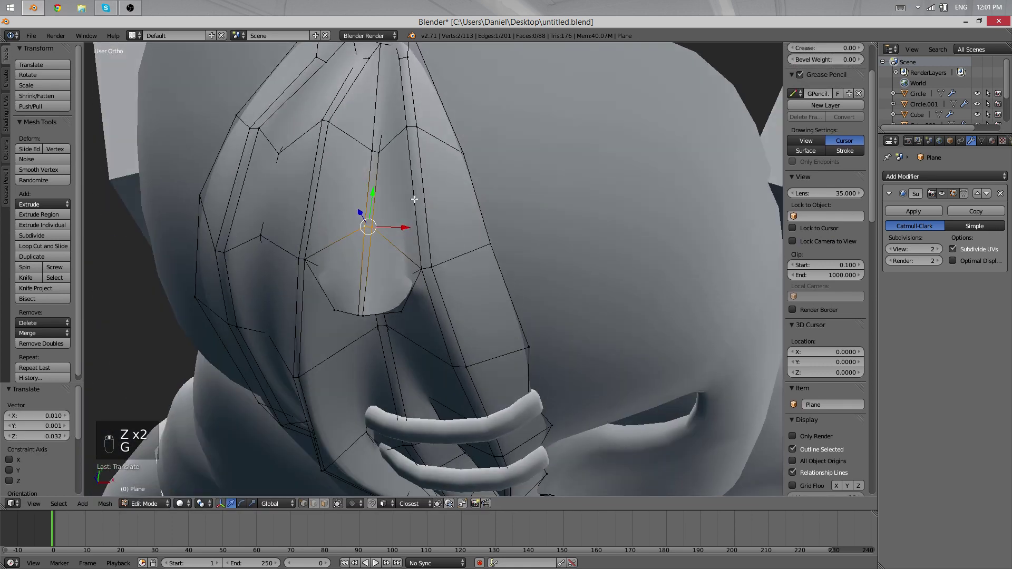
# - Undo the rim extrusion together with its rotation, scaling and vertex move
pyautogui.hotkey('ctrl', 'z')
pyautogui.hotkey('ctrl', 'z')
pyautogui.hotkey('ctrl', 'z')
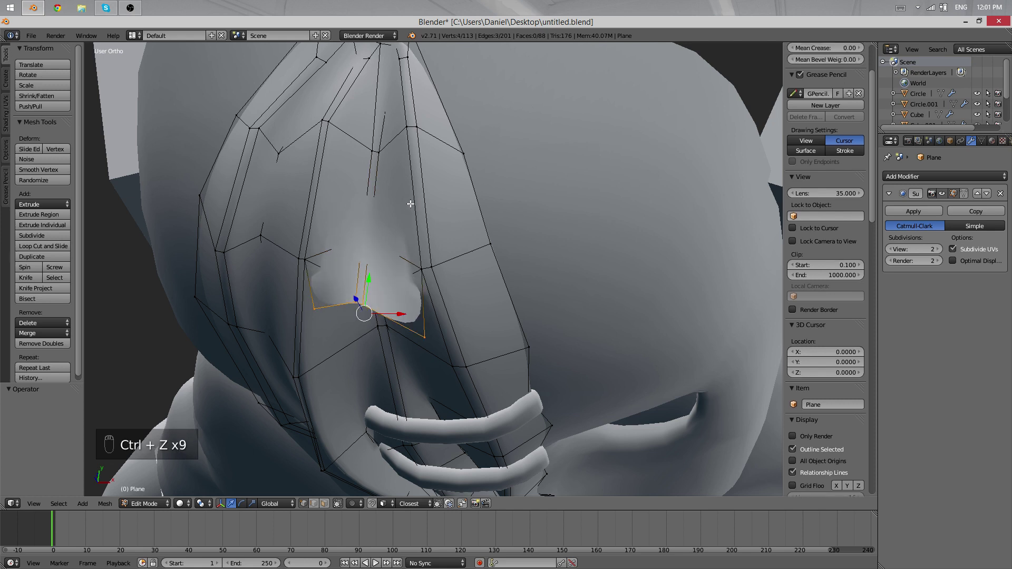
pyautogui.hotkey('ctrl', 'z')
pyautogui.hotkey('ctrl', 'z')
pyautogui.hotkey('ctrl', 'z')
# - Knife-cut new edges from the opening's rim up both sides of the middle ridge, joining across it near the crown
pyautogui.hotkey('ctrl', 'r')
pyautogui.rightClick(394, 227)
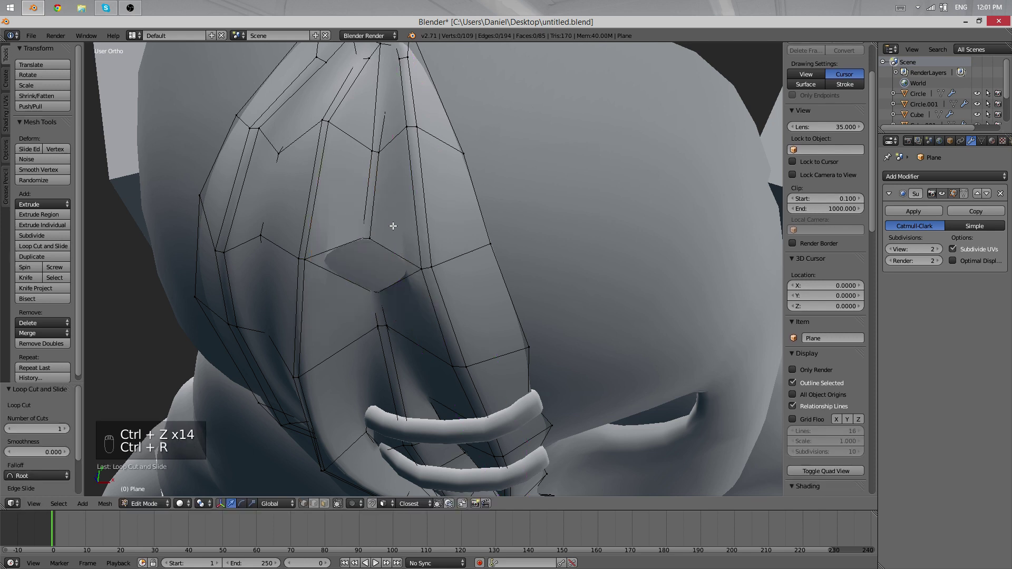
pyautogui.keyDown('shift'); pyautogui.moveTo(389, 174); pyautogui.dragTo(405, 317, button='middle'); pyautogui.keyUp('shift')
pyautogui.scroll(1, 400, 300)
pyautogui.keyDown('shift'); pyautogui.moveTo(397, 280); pyautogui.dragTo(399, 247, button='middle'); pyautogui.keyUp('shift')
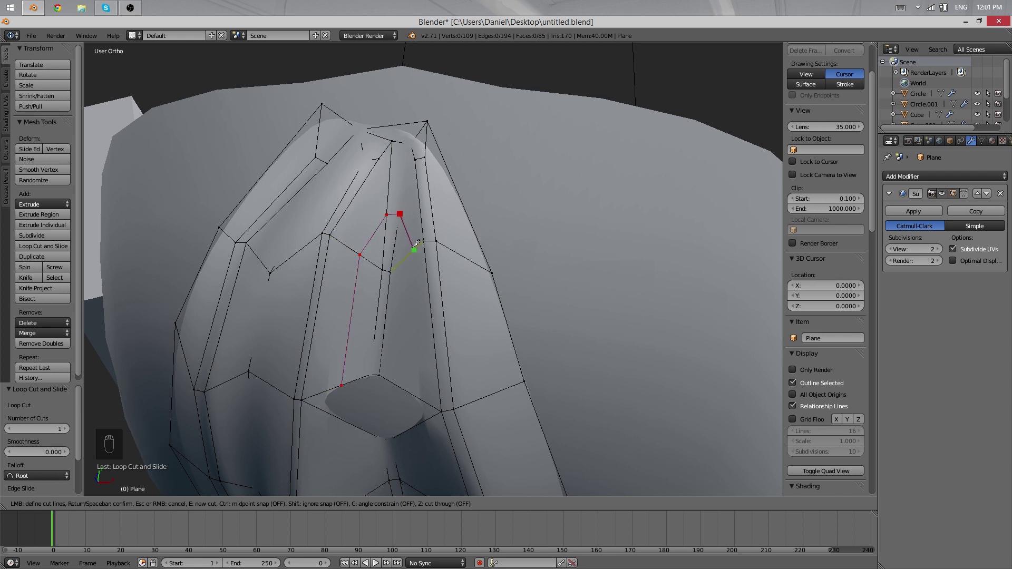
pyautogui.press('Return')
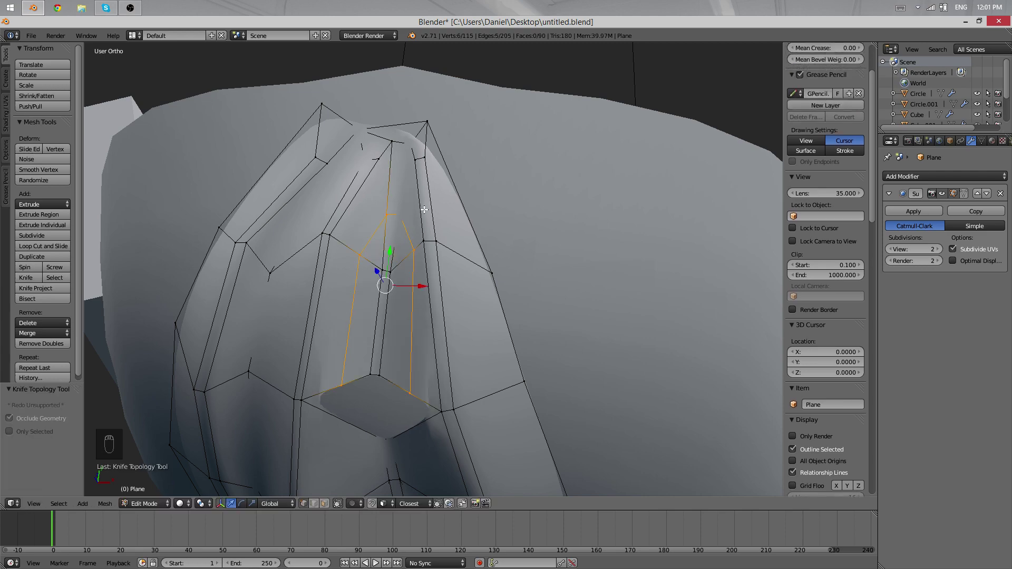
# - Knife-cut connecting edges from the new cut line to the ridge vertices near the crown
pyautogui.scroll(5, 404, 135)
pyautogui.keyDown('shift'); pyautogui.moveTo(404, 147); pyautogui.dragTo(450, 343, button='middle'); pyautogui.keyUp('shift')
pyautogui.scroll(-1, 429, 320)
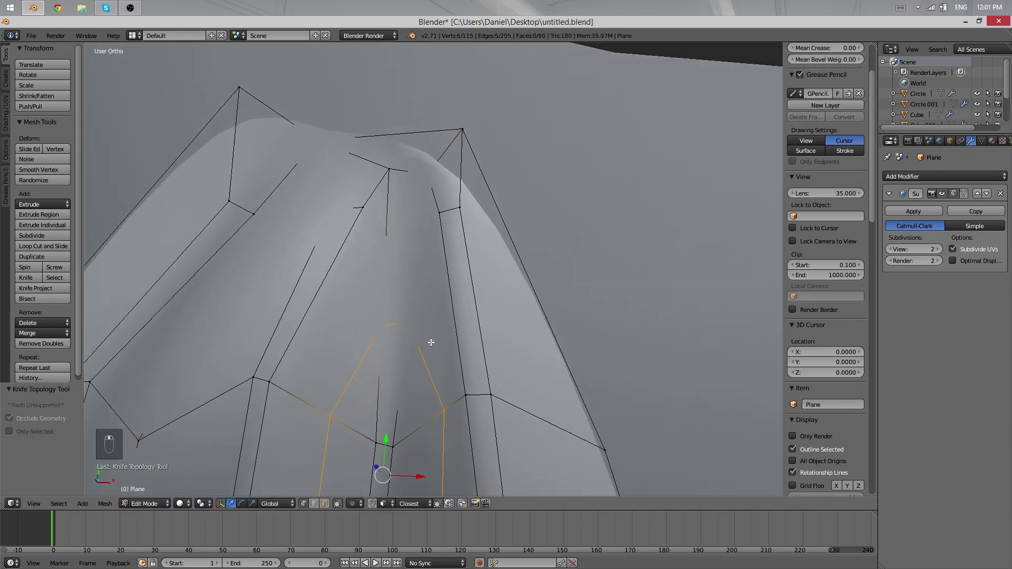
pyautogui.press('z')
pyautogui.press('z')
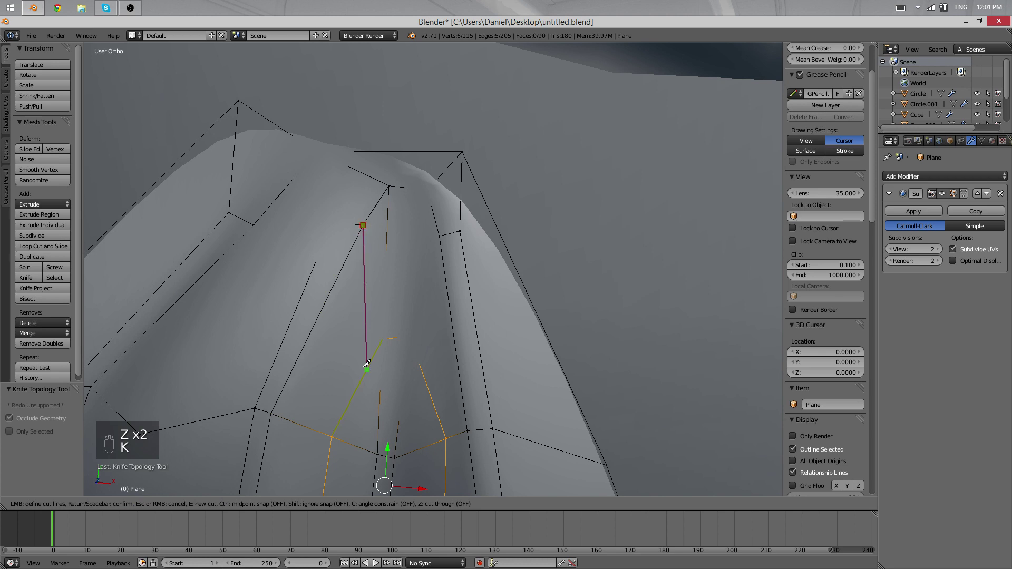
pyautogui.moveTo(436, 307); pyautogui.dragTo(450, 299, button='middle')
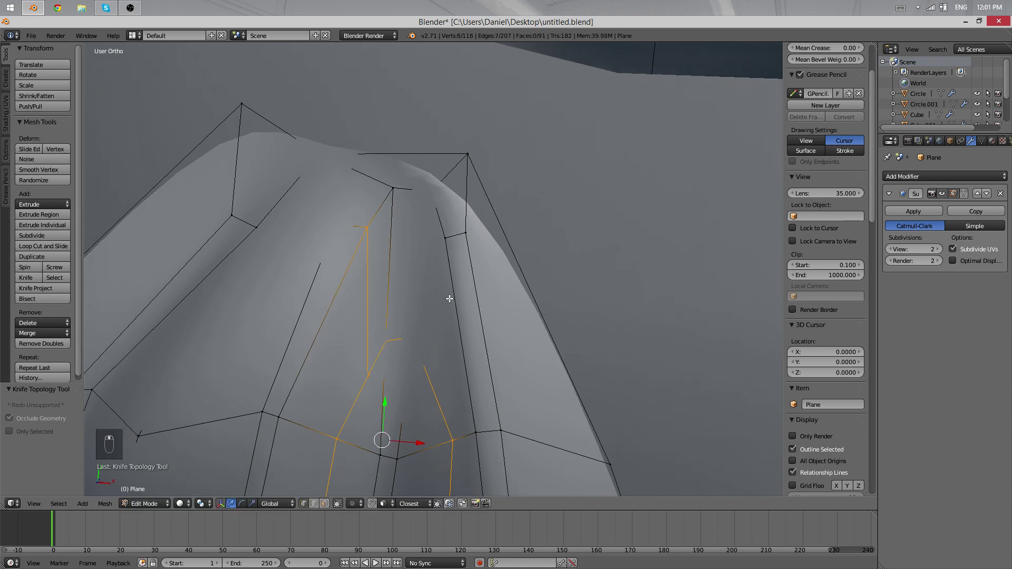
# - Reposition the new cut vertices on both sides of the middle ridge near the crown
pyautogui.rightClick(425, 370)
pyautogui.press('z')
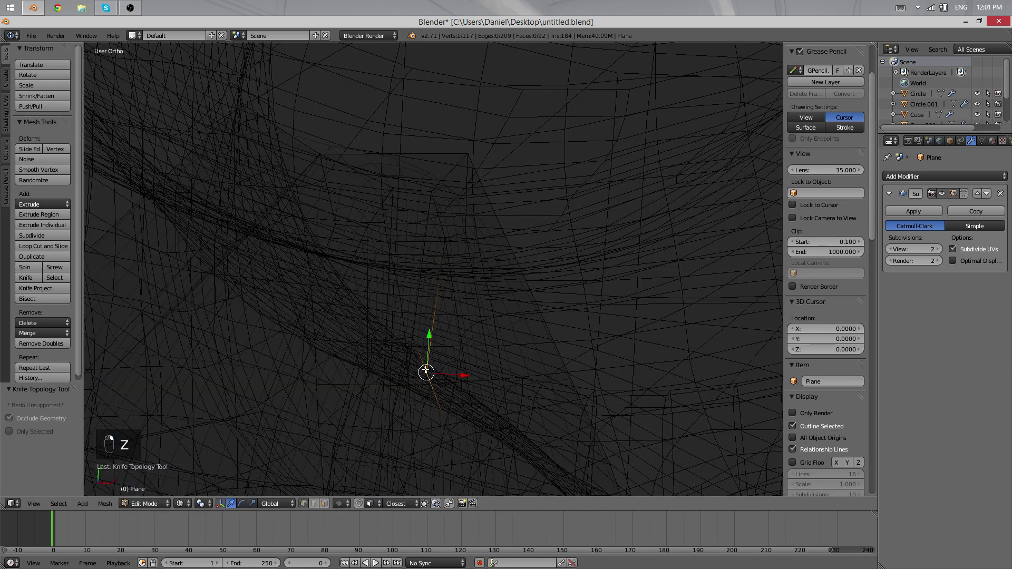
pyautogui.press('t')
pyautogui.press('t')
pyautogui.press('z')
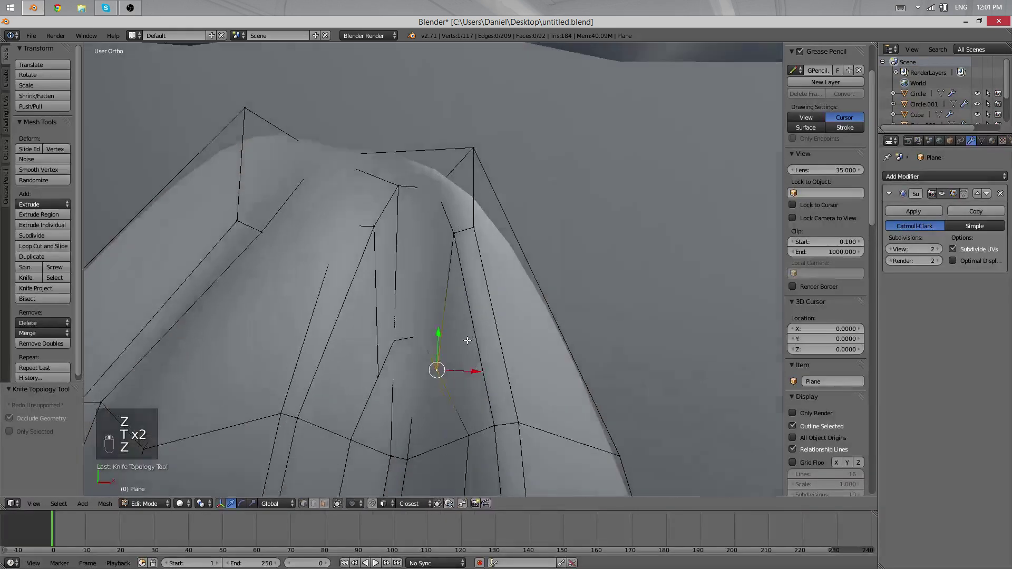
pyautogui.press('g')
pyautogui.click(397, 375)
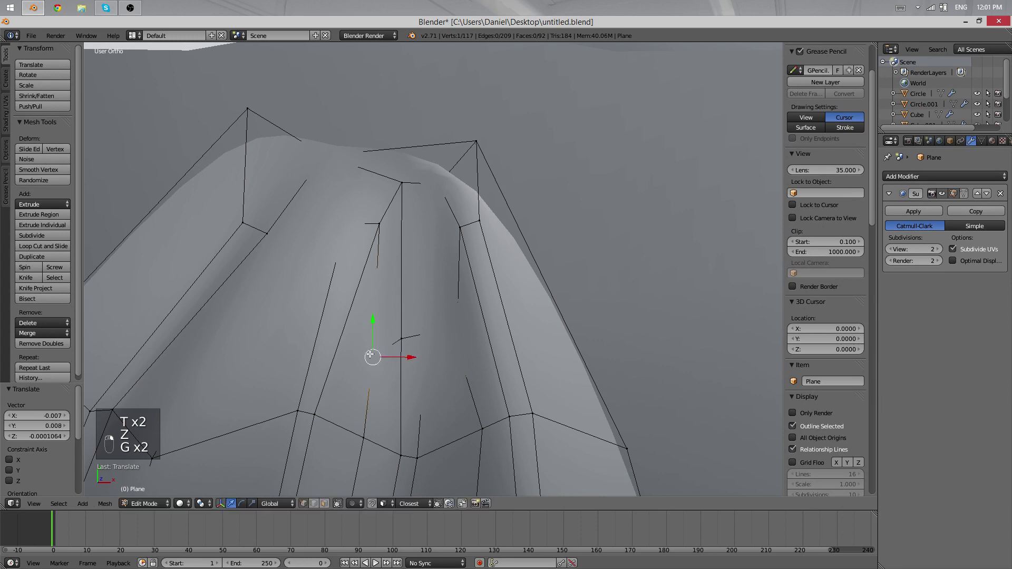
# - Examine the recut middle ridge and the opening below it from several angles
pyautogui.press('Tab')
pyautogui.scroll(-6, 401, 375)
pyautogui.press('Tab')
pyautogui.moveTo(413, 385); pyautogui.dragTo(422, 338, button='middle')
pyautogui.scroll(5, 422, 370)
pyautogui.moveTo(422, 419); pyautogui.dragTo(430, 259, button='middle')
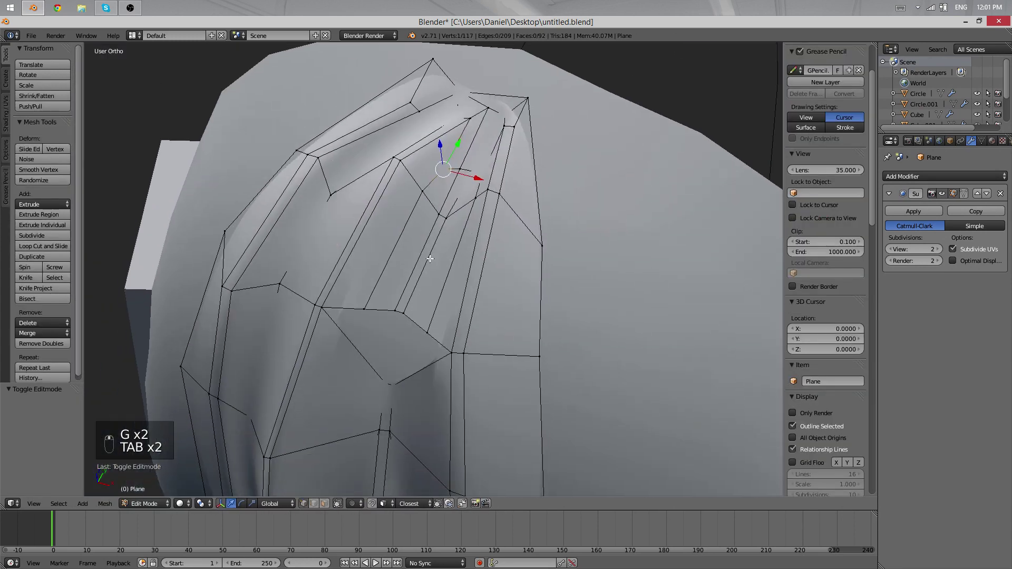
pyautogui.scroll(3, 430, 259)
pyautogui.scroll(-6, 431, 259)
pyautogui.moveTo(488, 296); pyautogui.dragTo(531, 207, button='middle')
pyautogui.scroll(1, 425, 284)
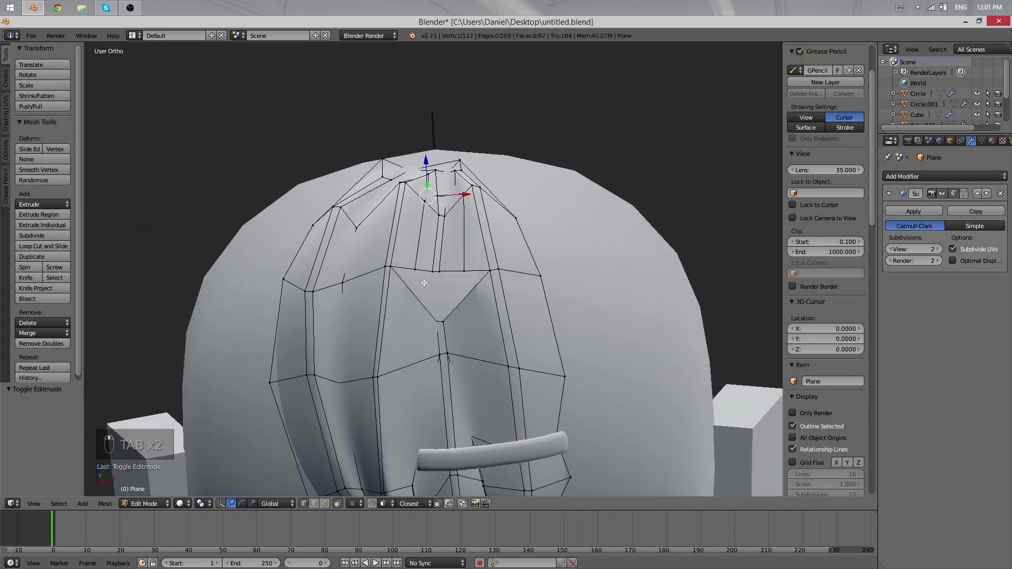
pyautogui.moveTo(424, 283); pyautogui.dragTo(409, 275, button='middle')
pyautogui.scroll(-1, 426, 333)
pyautogui.scroll(2, 454, 358)
pyautogui.keyDown('shift'); pyautogui.moveTo(455, 359); pyautogui.dragTo(479, 261, button='middle'); pyautogui.keyUp('shift')
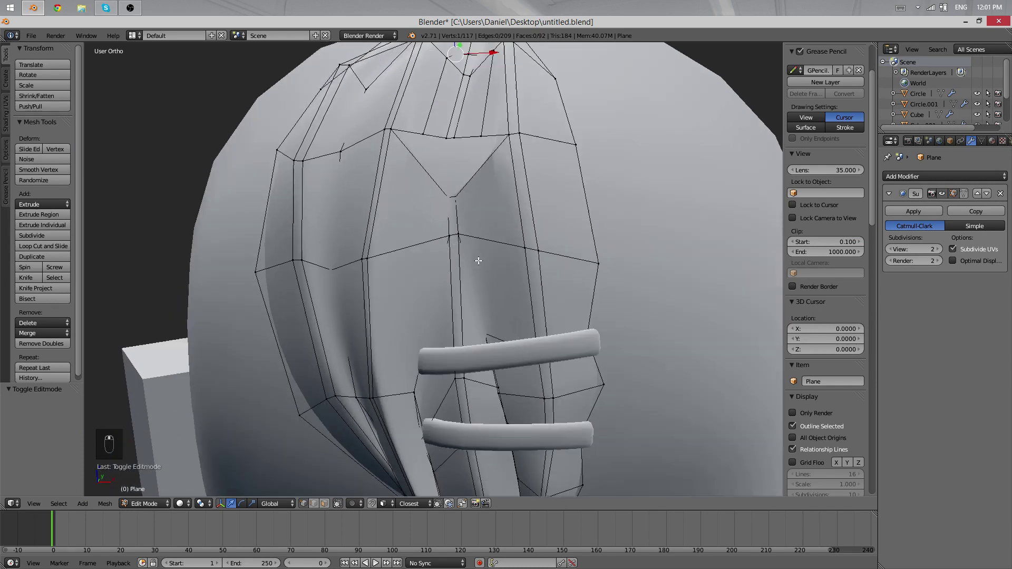
# - Try a loop cut through the bangs' middle section below the opening and undo it
pyautogui.scroll(-5, 448, 264)
pyautogui.hotkey('ctrl', 'r')
pyautogui.click(416, 199)
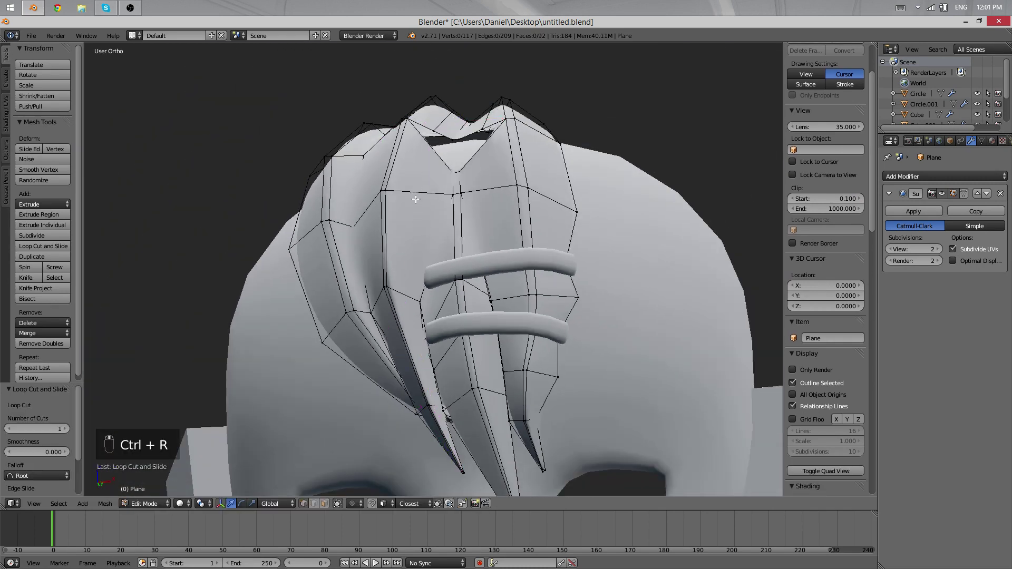
pyautogui.moveTo(416, 198); pyautogui.dragTo(428, 300, button='middle')
pyautogui.hotkey('ctrl', 'z')
pyautogui.hotkey('ctrl', 'z')
pyautogui.moveTo(482, 261); pyautogui.dragTo(492, 345, button='middle')
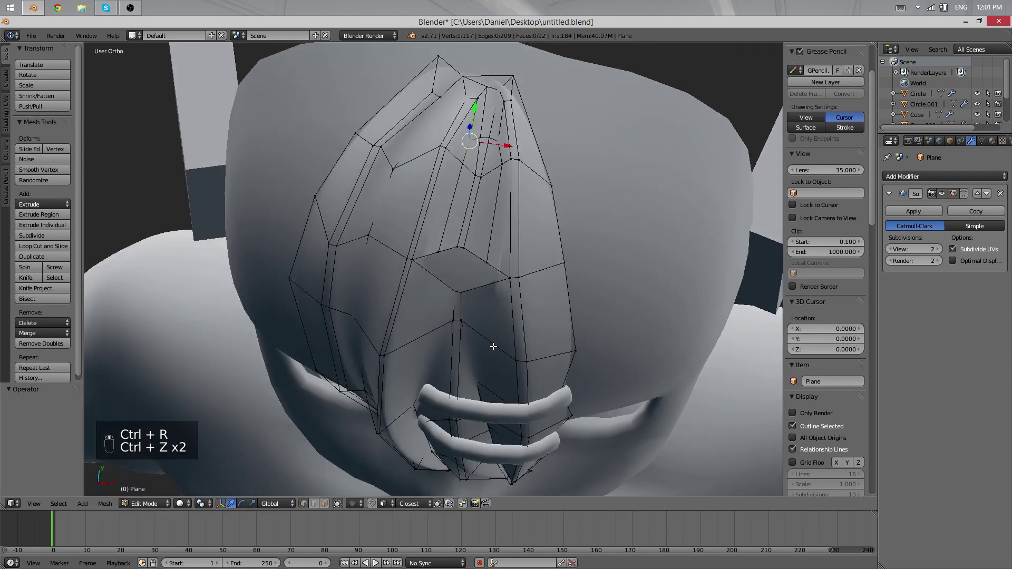
# - Undo the recent knife cuts and vertex moves on the middle ridge near the crown
pyautogui.hotkey('ctrl', 'z')
pyautogui.hotkey('ctrl', 'z')
pyautogui.hotkey('ctrl', 'z')
pyautogui.hotkey('ctrl', 'z')
pyautogui.hotkey('ctrl', 'z')
pyautogui.hotkey('ctrl', 'z')
pyautogui.hotkey('ctrl', 'z')
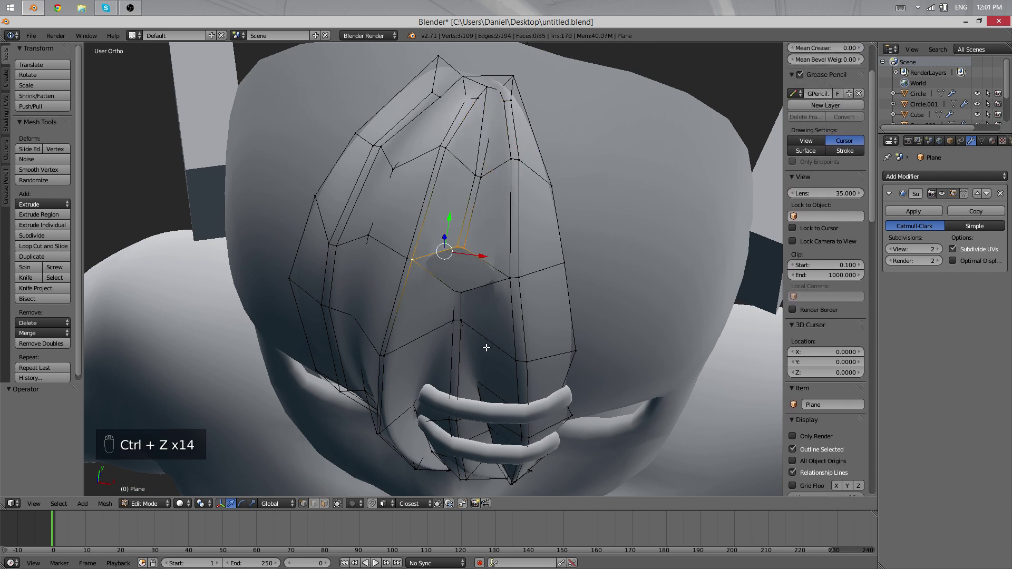
# - Add lengthwise loop cuts through the hair sections on both sides of the middle ridge and check the smoothed shape
pyautogui.hotkey('ctrl', 'r')
pyautogui.click(436, 245)
pyautogui.click(436, 246)
pyautogui.hotkey('ctrl', 'r')
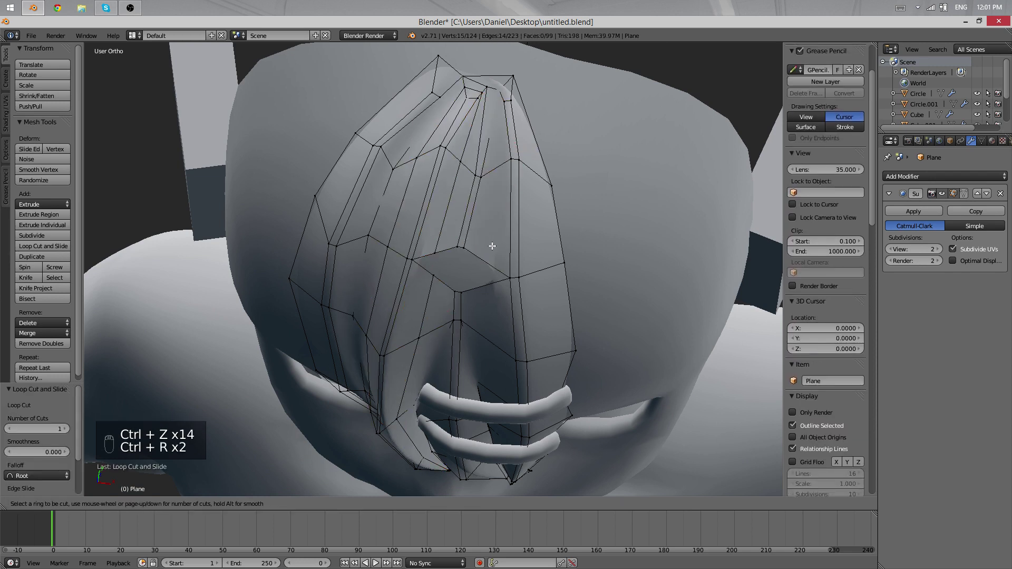
pyautogui.click(493, 256)
pyautogui.click(493, 255)
pyautogui.moveTo(467, 319); pyautogui.dragTo(474, 380, button='middle')
pyautogui.press('Tab')
pyautogui.press('Tab')
pyautogui.press('Tab')
pyautogui.press('Tab')
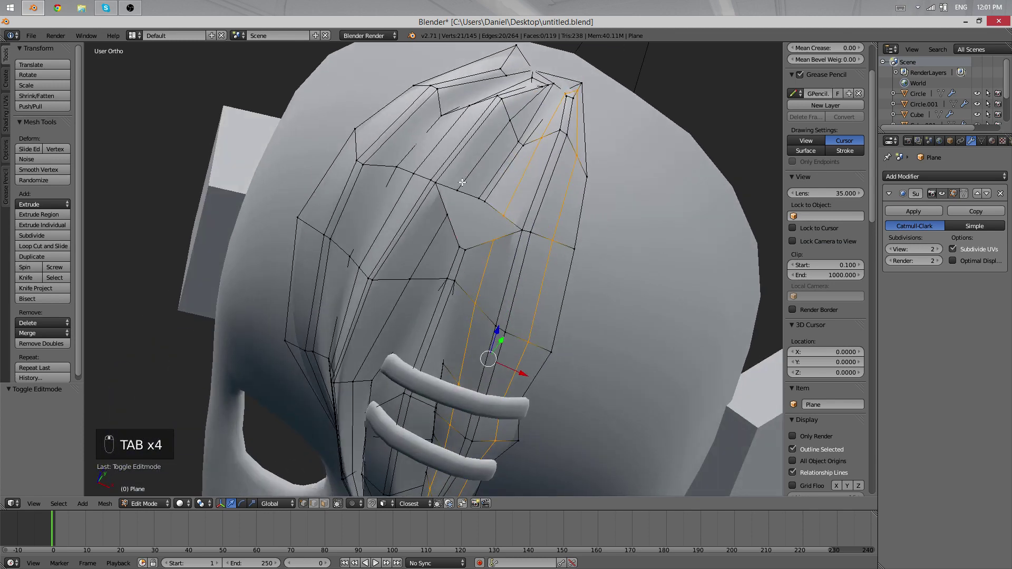
# - Merge the loop-cut vertex pairs on both sides of the opening at center and scale the two merged vertices apart by 1.268
pyautogui.rightClick(455, 216)
pyautogui.rightClick(456, 216)
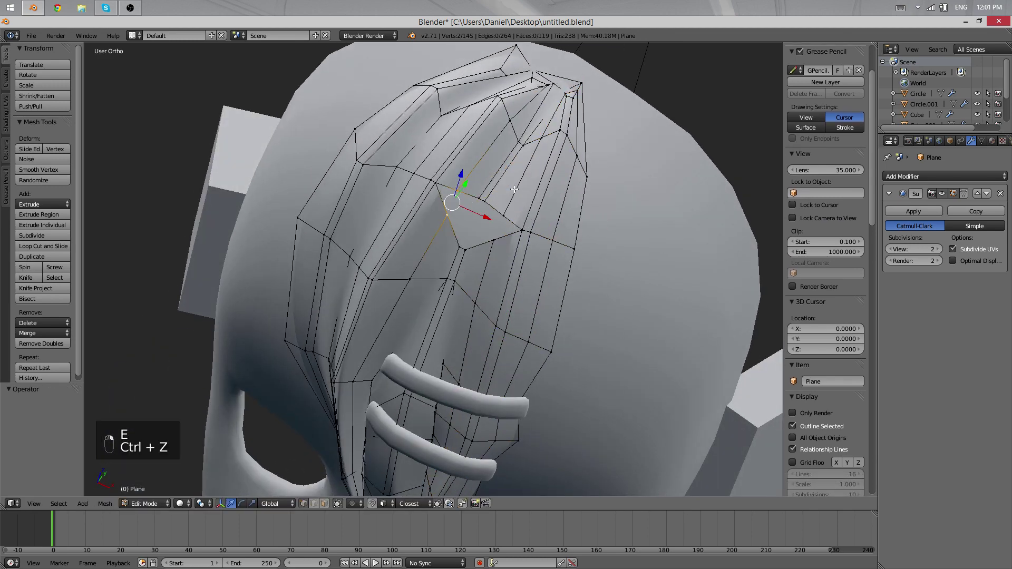
pyautogui.scroll(4, 515, 189)
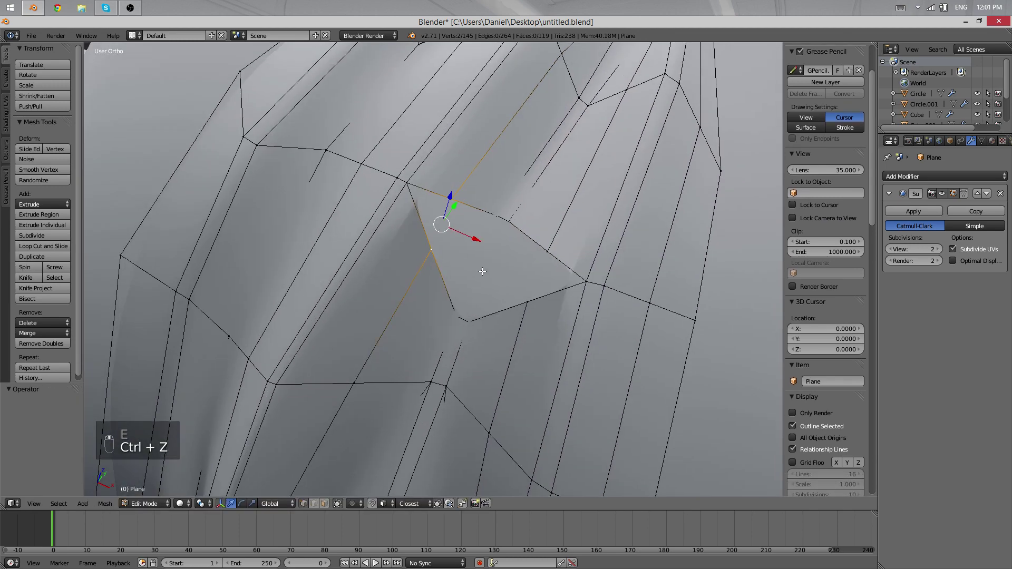
pyautogui.press('w')
pyautogui.click(482, 299)
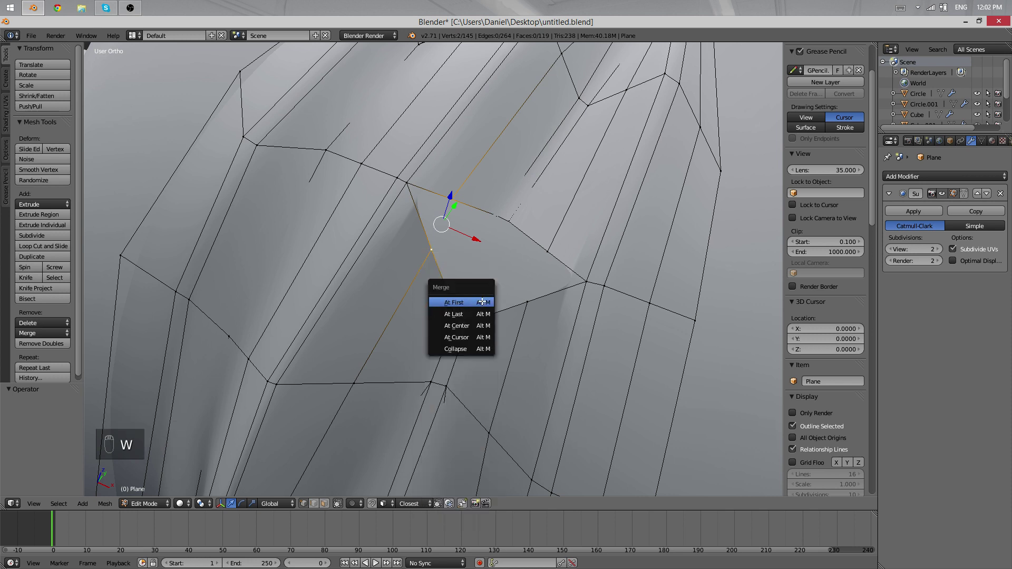
pyautogui.click(477, 325)
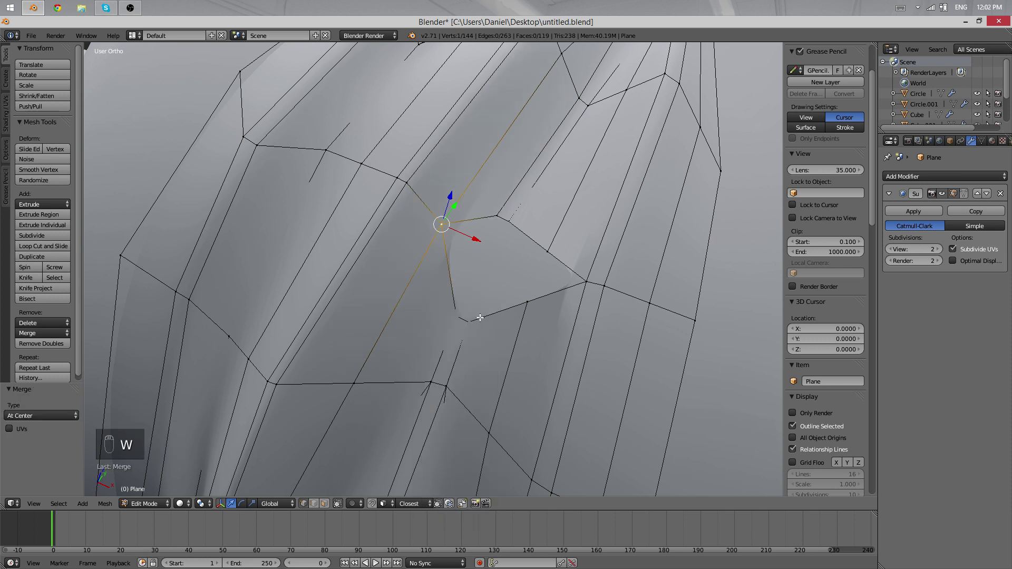
pyautogui.press('w')
pyautogui.click(534, 313)
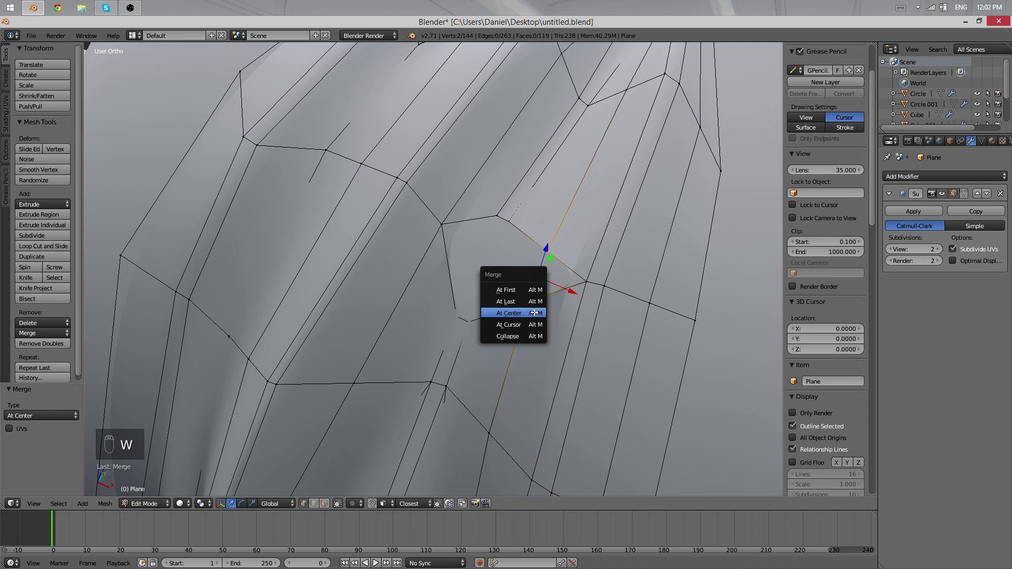
pyautogui.click(535, 313)
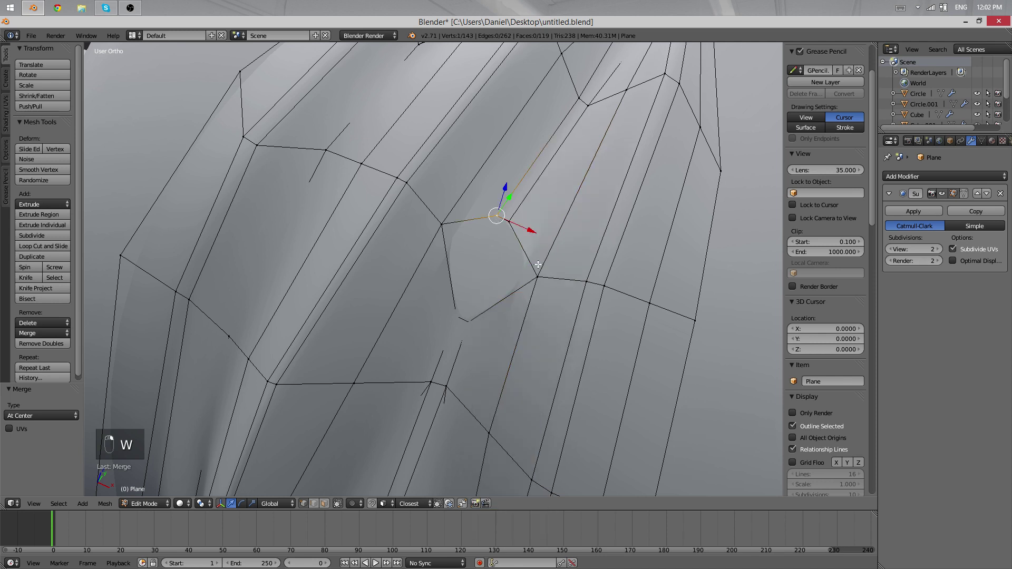
pyautogui.press('s')
pyautogui.click(524, 233)
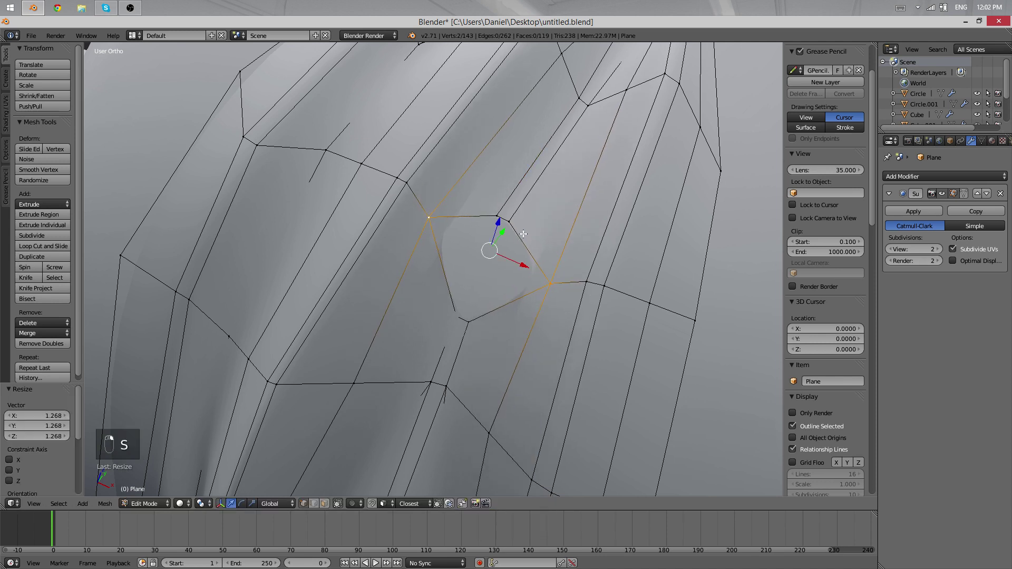
# - Select the ridge's split edge above the opening and move it slightly forward, away from the hair below
pyautogui.keyDown('shift'); pyautogui.rightClick(509, 222); pyautogui.keyUp('shift')
pyautogui.moveTo(438, 277); pyautogui.dragTo(646, 390, button='middle')
pyautogui.press('a')
pyautogui.rightClick(606, 354)
pyautogui.keyDown('shift'); pyautogui.rightClick(617, 357); pyautogui.keyUp('shift')
pyautogui.press('g')
pyautogui.click(687, 445)
# - In the right view, extrude the ridge edge in successive segments along the reference's forward-pointing strand, and check the result in object mode
pyautogui.moveTo(688, 445); pyautogui.dragTo(464, 254, button='middle')
pyautogui.scroll(-6, 438, 272)
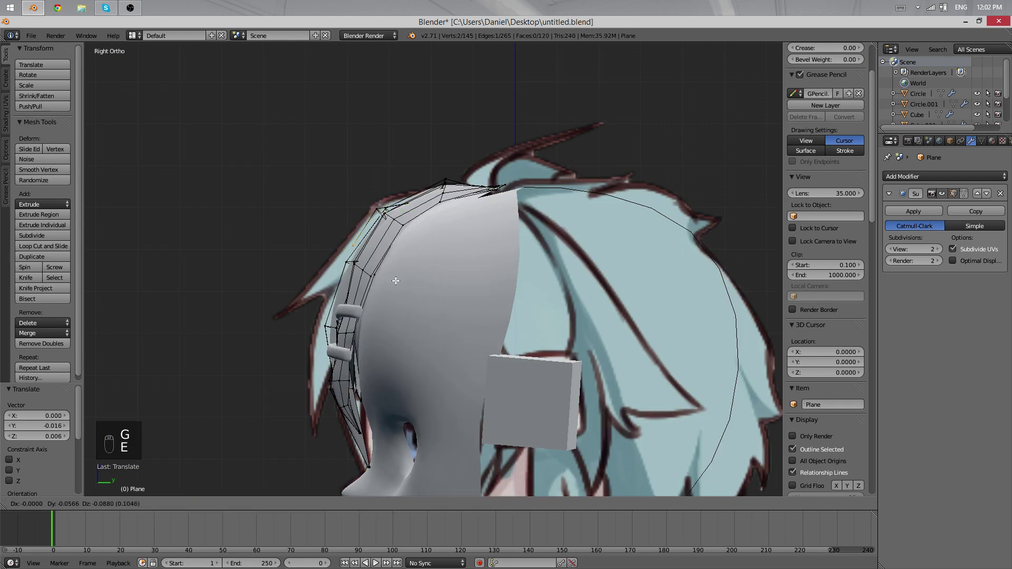
pyautogui.click(386, 296)
pyautogui.press('e')
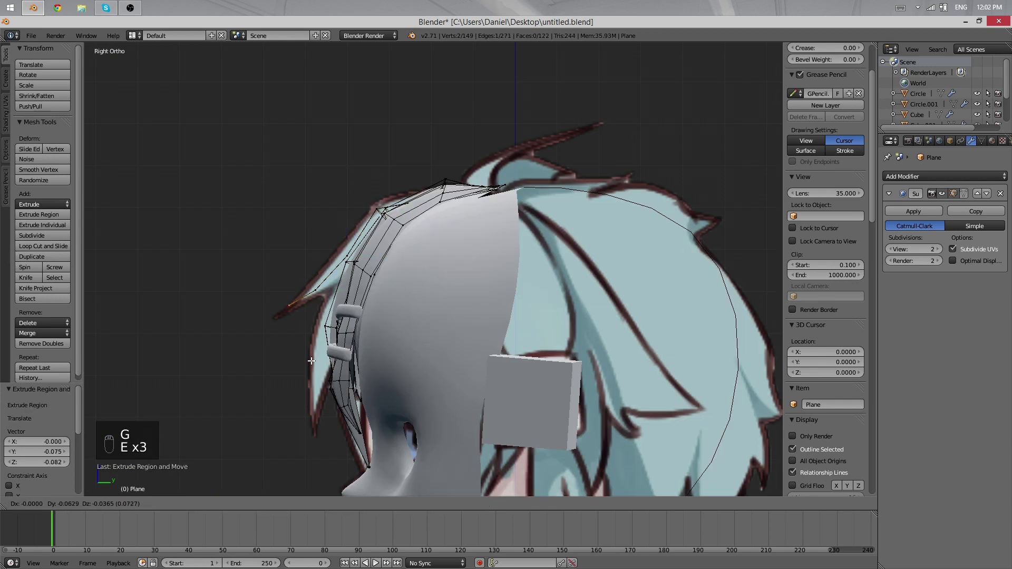
pyautogui.click(308, 358)
pyautogui.press('Tab')
pyautogui.moveTo(374, 393); pyautogui.dragTo(450, 288, button='middle')
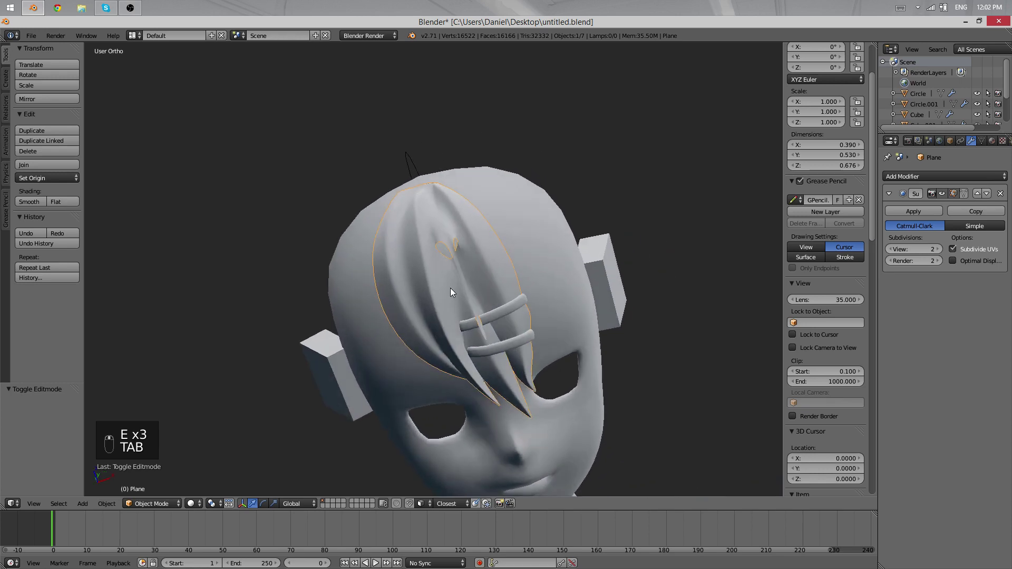
# - Connect the opening's corner vertex to the new strand with an edge, subdivide that edge and reposition its middle vertex
pyautogui.scroll(5, 434, 255)
pyautogui.press('Tab')
pyautogui.rightClick(430, 209)
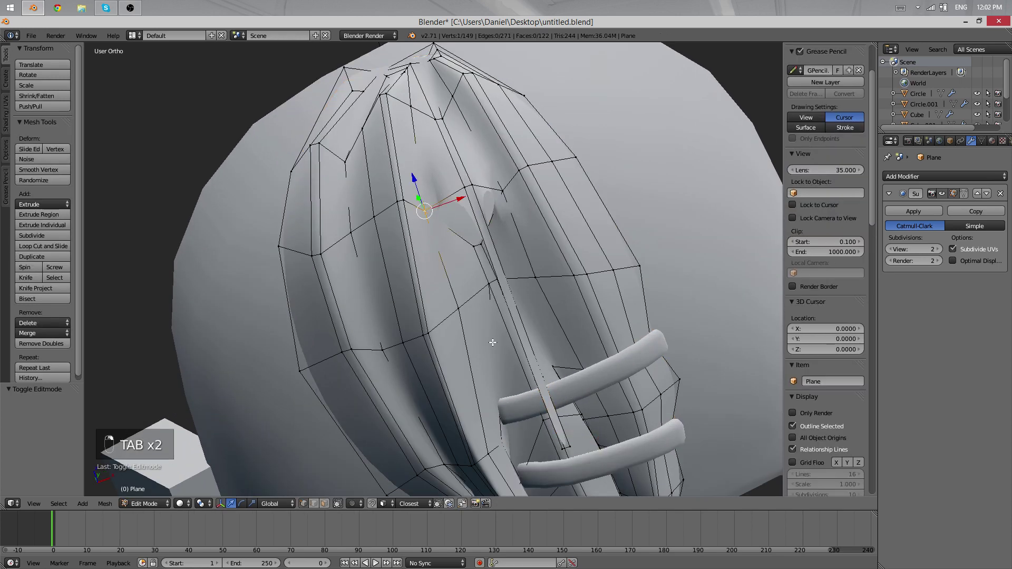
pyautogui.moveTo(429, 209); pyautogui.dragTo(471, 265, button='middle')
pyautogui.keyDown('shift'); pyautogui.rightClick(514, 361); pyautogui.keyUp('shift')
pyautogui.moveTo(514, 362); pyautogui.dragTo(560, 230, button='middle')
pyautogui.press('f')
pyautogui.hotkey('alt', 'w')
pyautogui.rightClick(595, 225)
pyautogui.moveTo(596, 225); pyautogui.dragTo(491, 297, button='middle')
pyautogui.press('g')
pyautogui.click(590, 274)
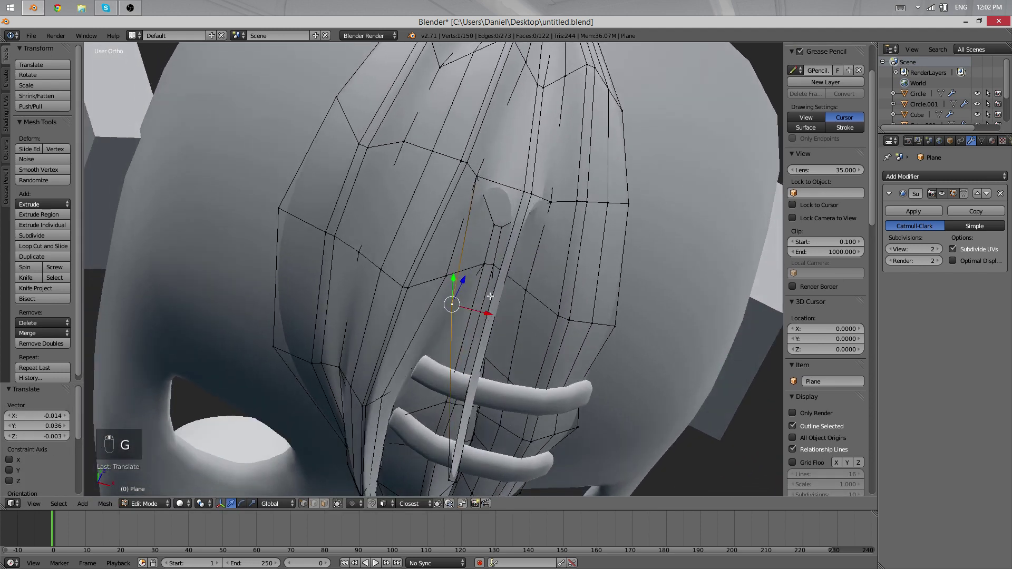
# - Fill the first face along the strand's side and adjust the position of its lower corner vertex
pyautogui.press('f')
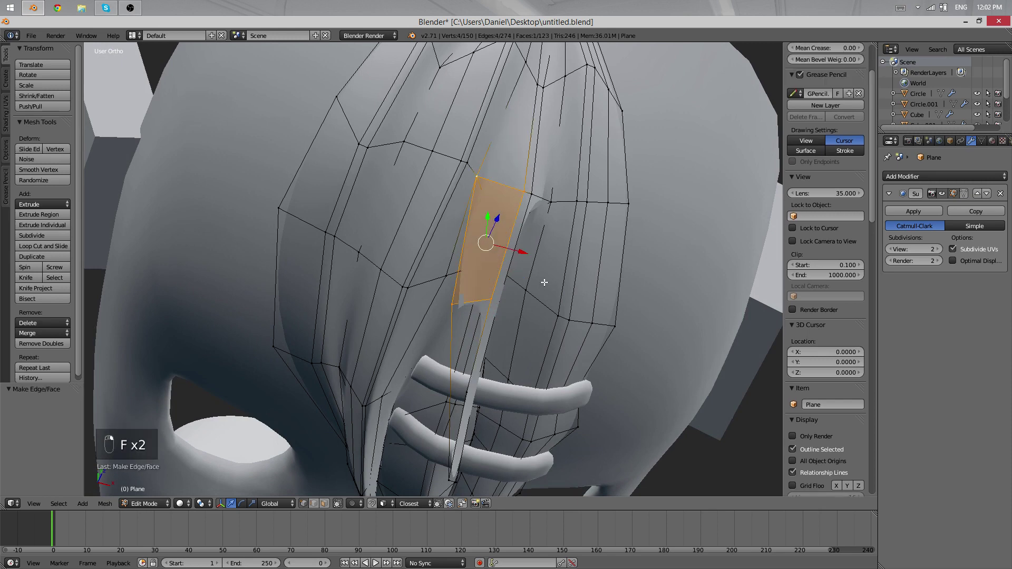
pyautogui.moveTo(545, 283); pyautogui.dragTo(477, 102, button='middle')
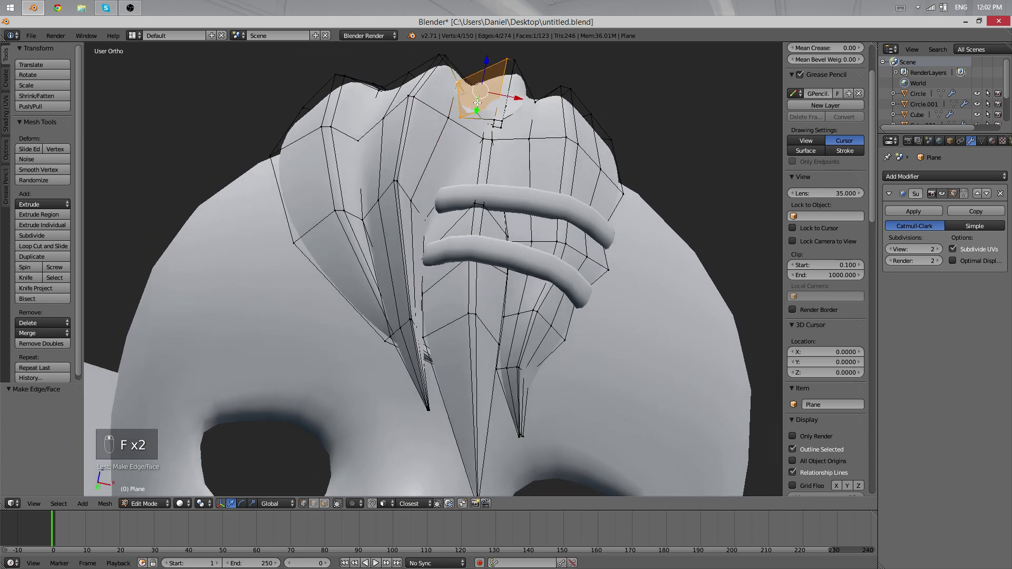
pyautogui.click(470, 129)
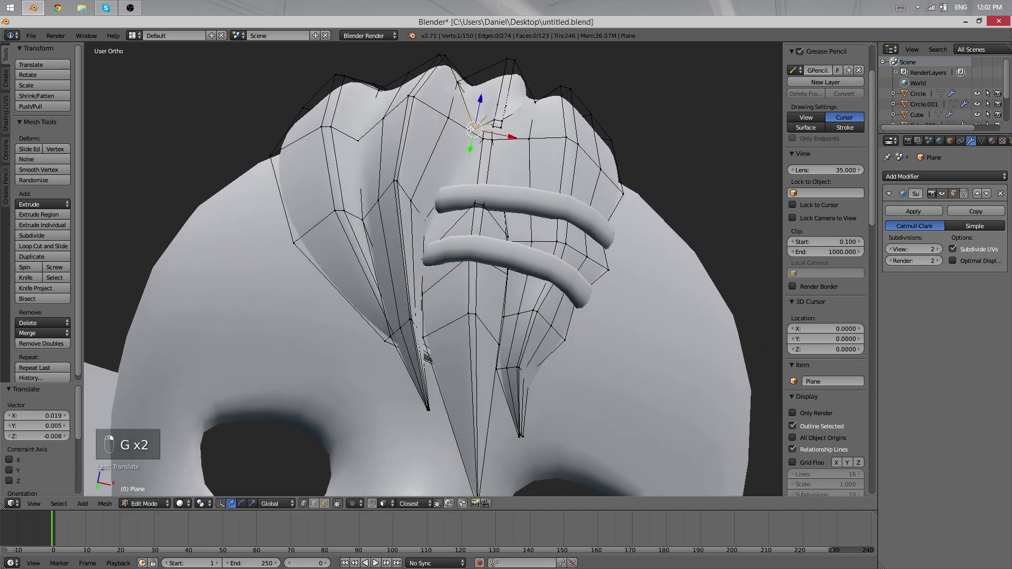
pyautogui.click(494, 116)
pyautogui.moveTo(494, 116); pyautogui.dragTo(449, 115, button='middle')
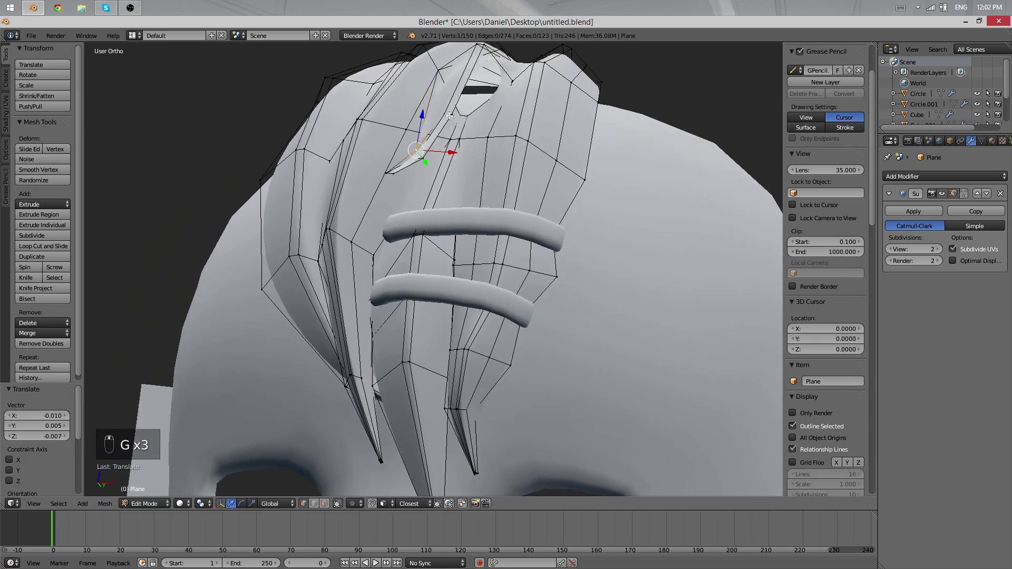
# - Extrude a vertex from the opening's opposite corner and fill the matching face on the strand's other side
pyautogui.click(474, 148)
pyautogui.moveTo(475, 149); pyautogui.dragTo(444, 178, button='middle')
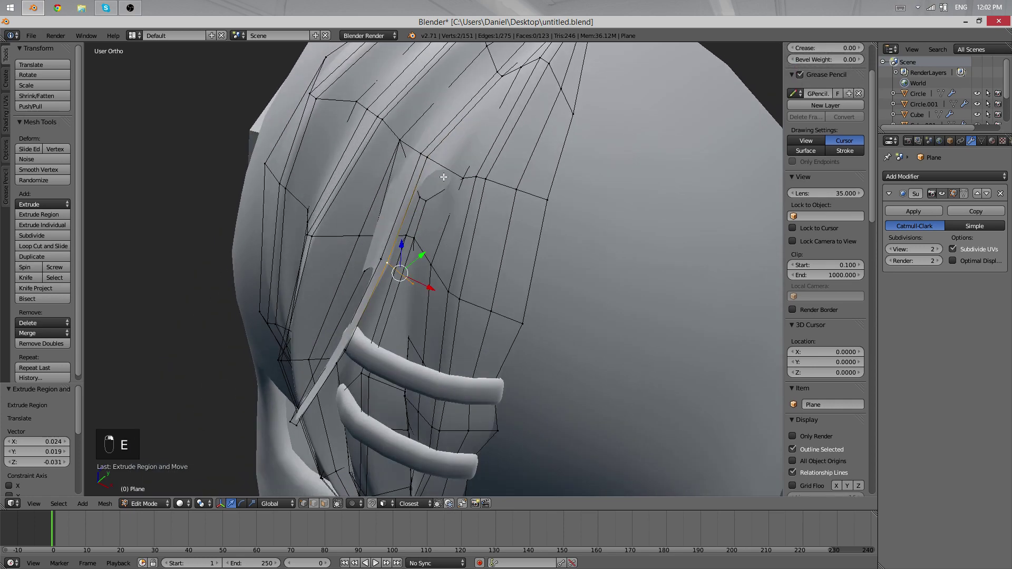
pyautogui.press('f')
pyautogui.press('Tab')
pyautogui.moveTo(472, 251); pyautogui.dragTo(456, 182, button='middle')
pyautogui.press('Tab')
pyautogui.moveTo(480, 67); pyautogui.dragTo(495, 306, button='middle')
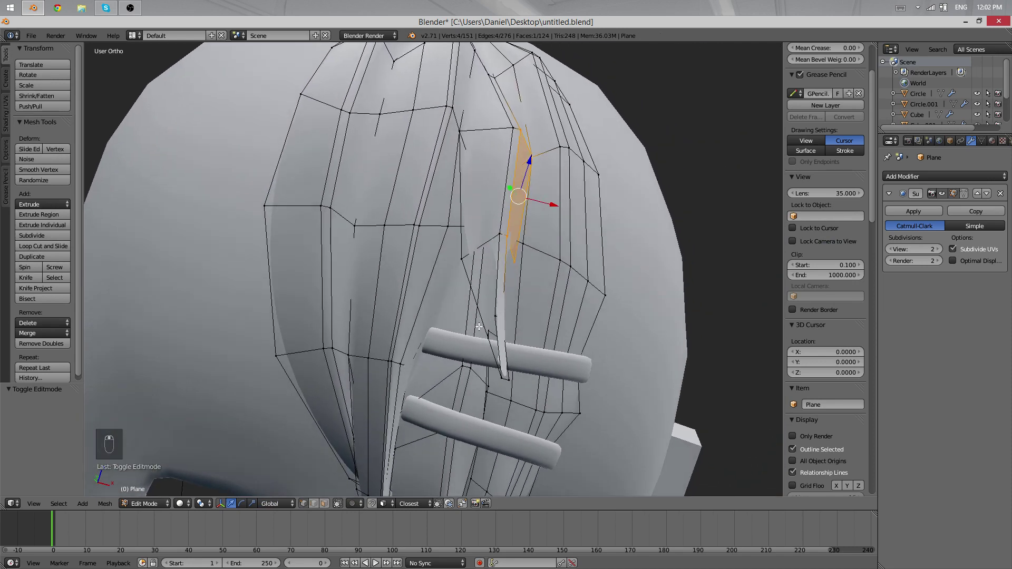
# - Connect the side face's lower vertex to the strand's tip with an edge, subdivide it once and adjust the new vertex
pyautogui.rightClick(463, 257)
pyautogui.keyDown('shift'); pyautogui.rightClick(497, 379); pyautogui.keyUp('shift')
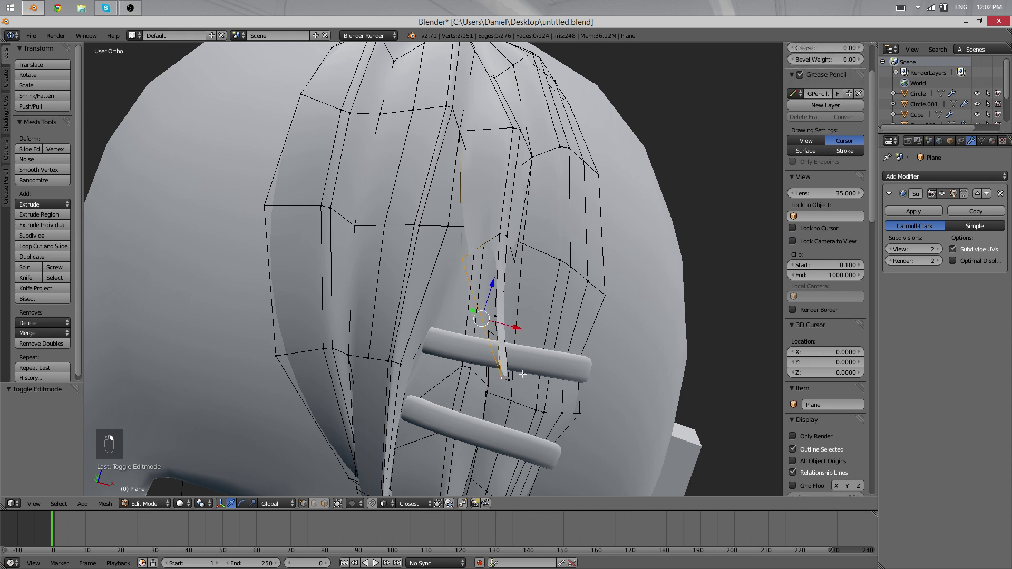
pyautogui.rightClick(483, 320)
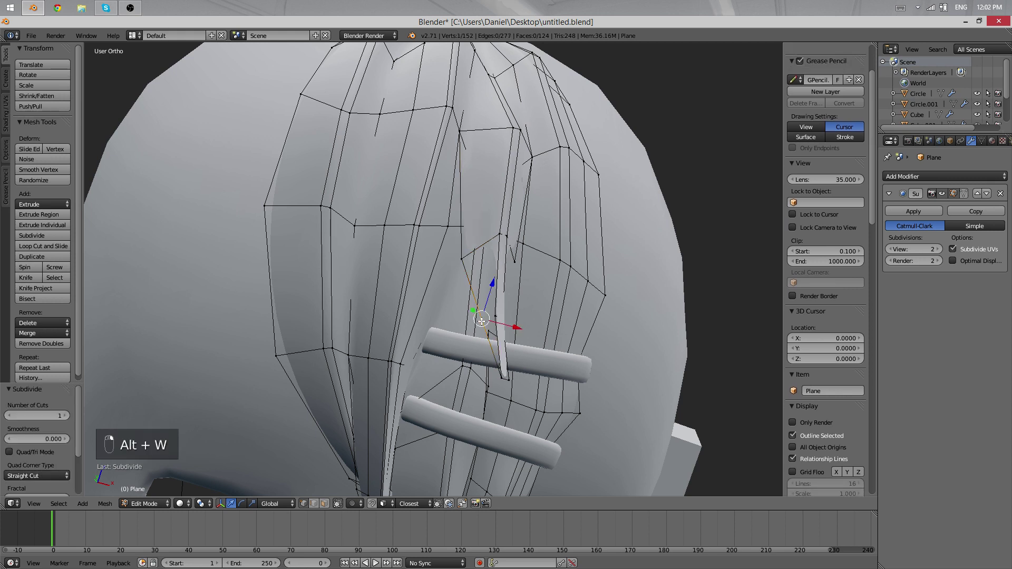
pyautogui.press('g')
pyautogui.click(480, 323)
# - Try to fill the strand's next side face down to the subdivided edge's vertex and undo it
pyautogui.keyDown('shift'); pyautogui.rightClick(502, 318); pyautogui.keyUp('shift')
pyautogui.keyDown('shift'); pyautogui.rightClick(462, 259); pyautogui.keyUp('shift')
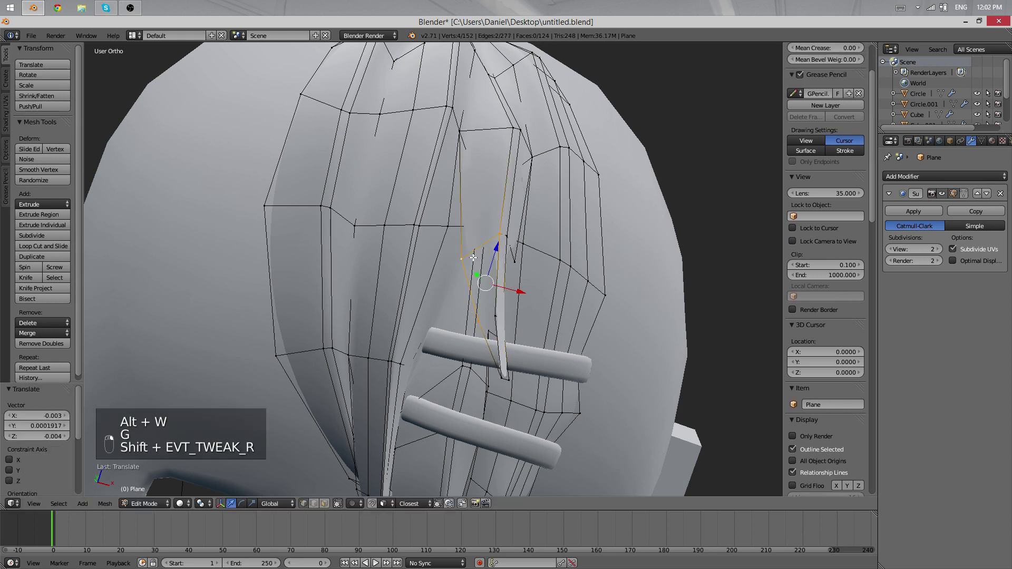
pyautogui.press('g')
pyautogui.click(490, 252)
pyautogui.press('f')
pyautogui.rightClick(495, 314)
pyautogui.moveTo(495, 314); pyautogui.dragTo(529, 306, button='middle')
pyautogui.scroll(1, 454, 347)
pyautogui.scroll(3, 439, 366)
pyautogui.press('z')
pyautogui.press('z')
pyautogui.hotkey('ctrl', 'z')
pyautogui.hotkey('ctrl', 'z')
pyautogui.hotkey('ctrl', 'z')
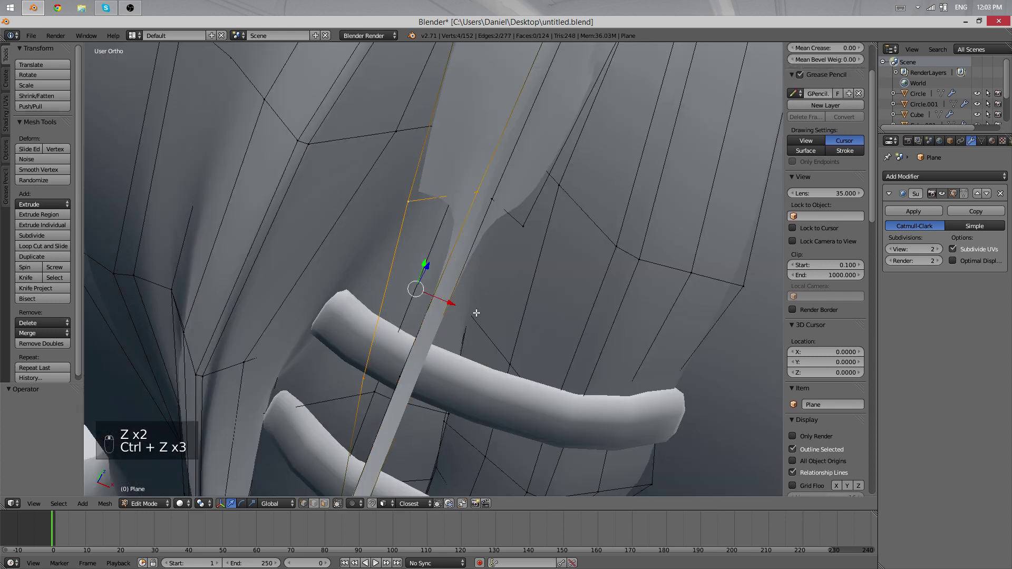
# - Fill a face between the four side vertices along the lower part of the overlapping strand
pyautogui.rightClick(407, 377)
pyautogui.keyDown('shift'); pyautogui.rightClick(366, 380); pyautogui.keyUp('shift')
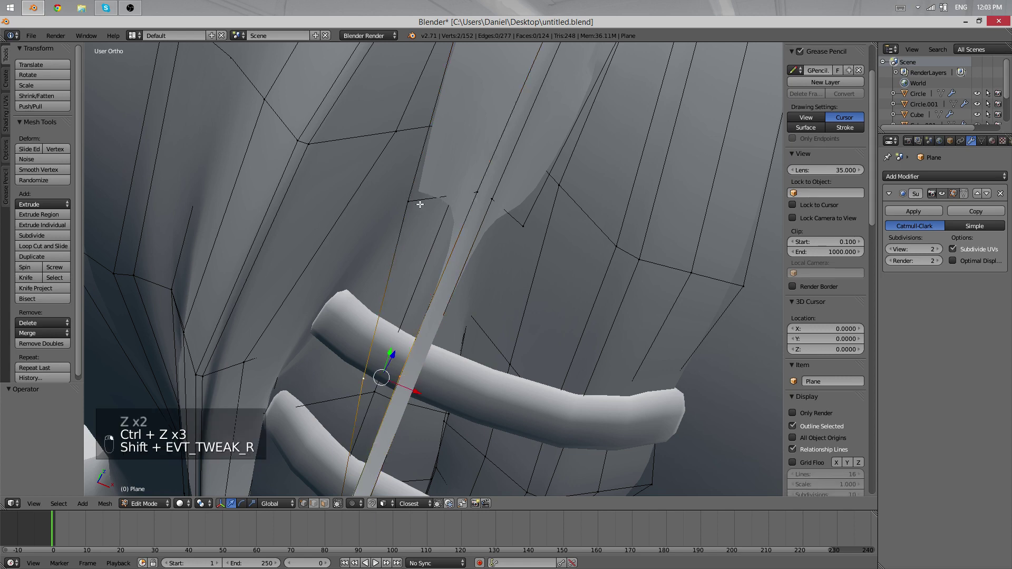
pyautogui.keyDown('shift'); pyautogui.rightClick(417, 202); pyautogui.keyUp('shift')
pyautogui.keyDown('shift'); pyautogui.rightClick(477, 196); pyautogui.keyUp('shift')
pyautogui.press('f')
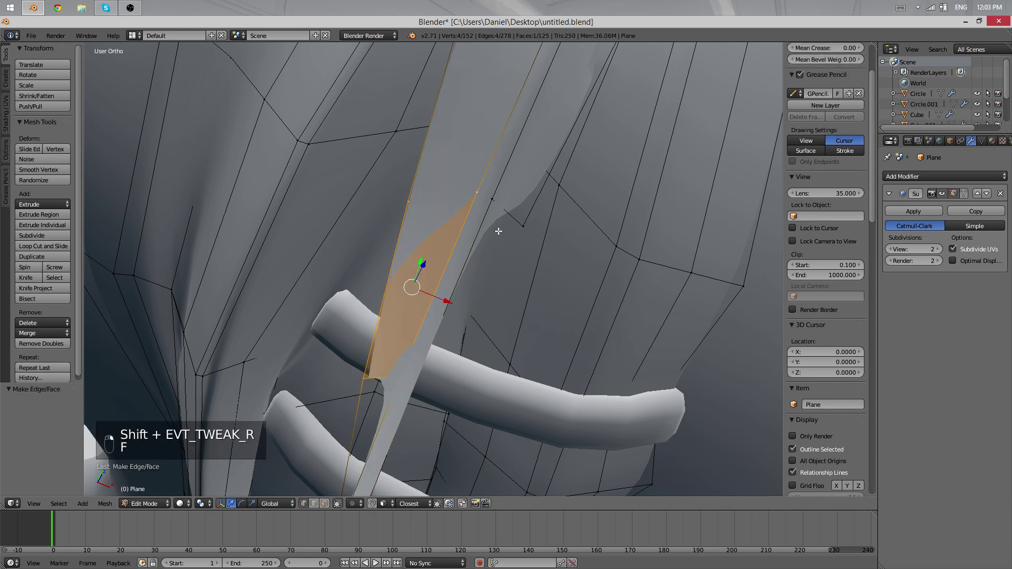
# - Extrude a vertex from the strand's edge above the upper hair clip and fill a face to the neighboring side vertices
pyautogui.moveTo(499, 226); pyautogui.dragTo(380, 158, button='middle')
pyautogui.rightClick(368, 154)
pyautogui.press('-')
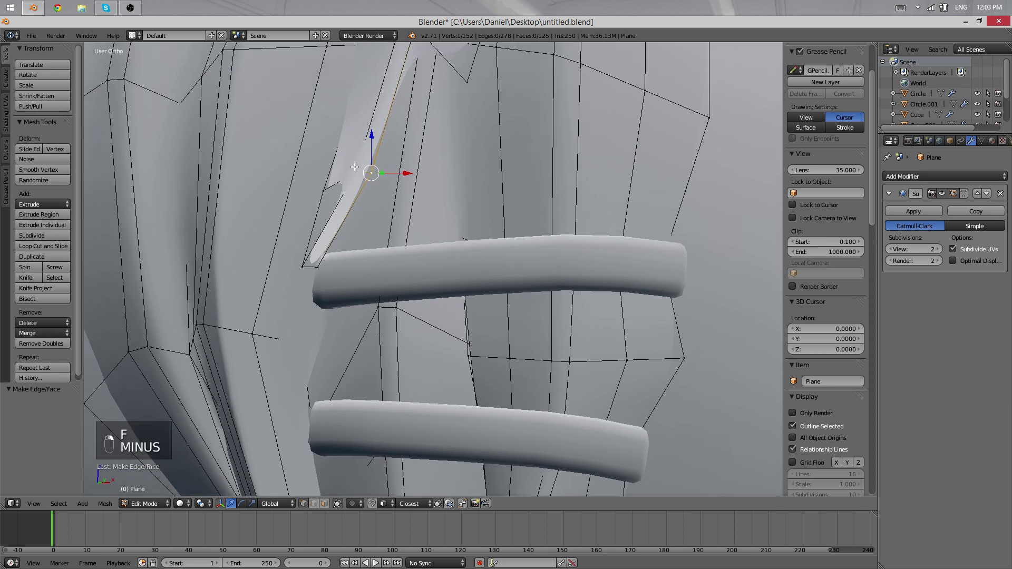
pyautogui.moveTo(446, 217); pyautogui.dragTo(447, 166, button='middle')
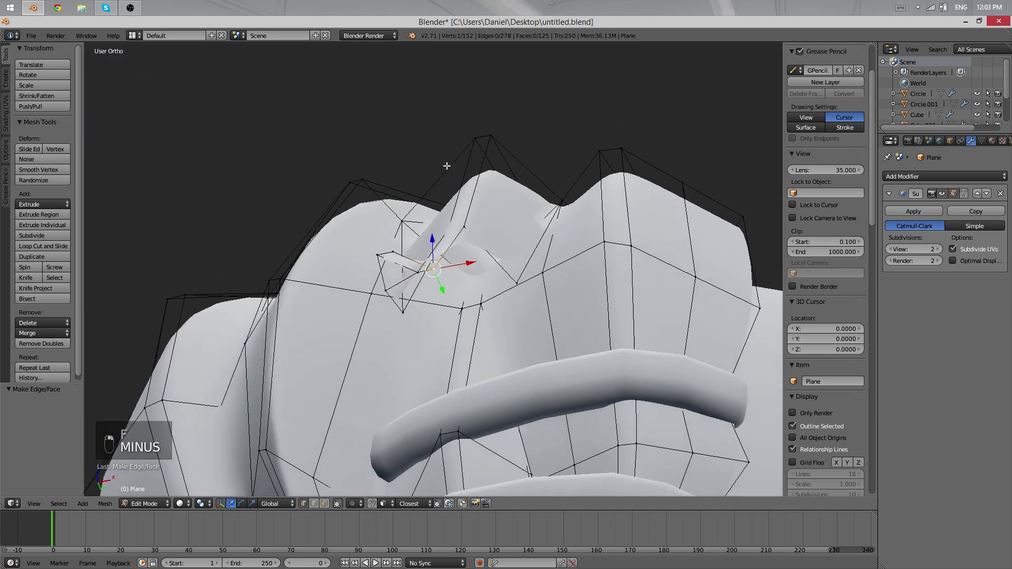
pyautogui.click(476, 218)
pyautogui.keyDown('shift'); pyautogui.rightClick(432, 269); pyautogui.keyUp('shift')
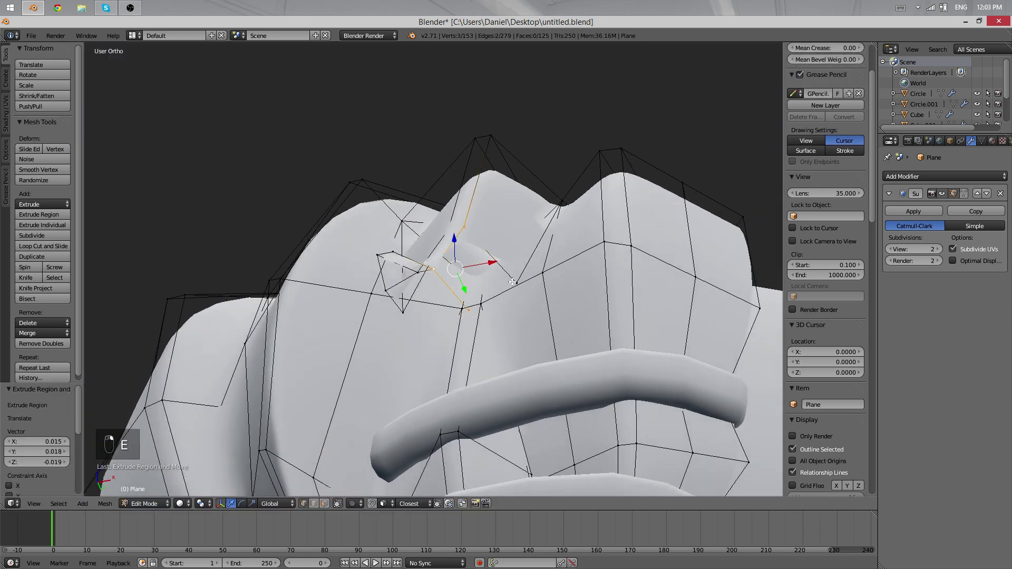
pyautogui.keyDown('shift'); pyautogui.rightClick(516, 283); pyautogui.keyUp('shift')
pyautogui.moveTo(514, 283); pyautogui.dragTo(465, 327, button='middle')
pyautogui.press('f')
# - Check the smoothed strand and move the newly extruded vertex slightly toward the front
pyautogui.press('Tab')
pyautogui.press('Tab')
pyautogui.rightClick(457, 318)
pyautogui.click(439, 314)
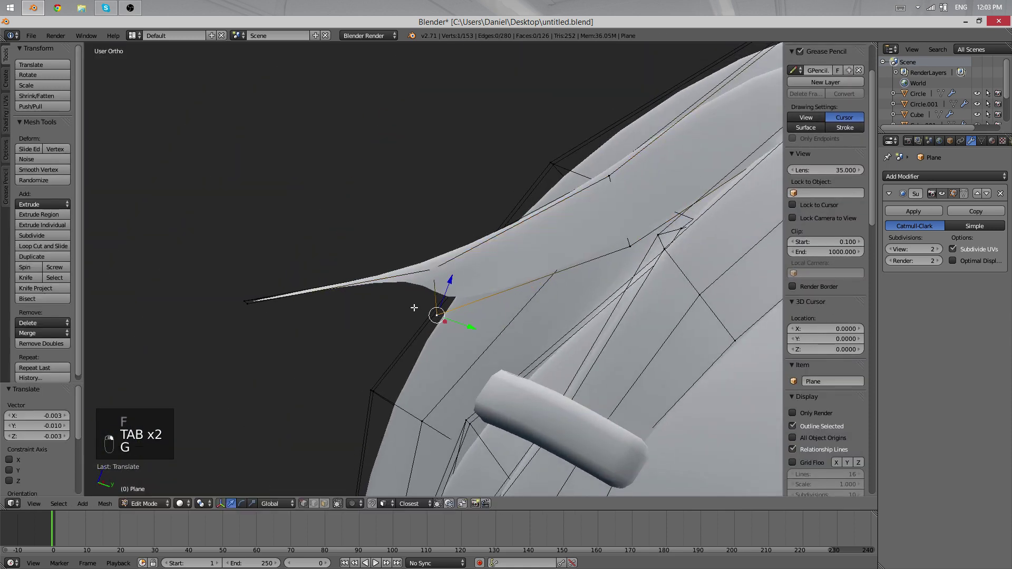
# - Delete the edge running up the overlapping strand's side from its tip and reposition the tip's edge
pyautogui.moveTo(414, 307); pyautogui.dragTo(442, 284, button='middle')
pyautogui.keyDown('shift'); pyautogui.rightClick(436, 271); pyautogui.keyUp('shift')
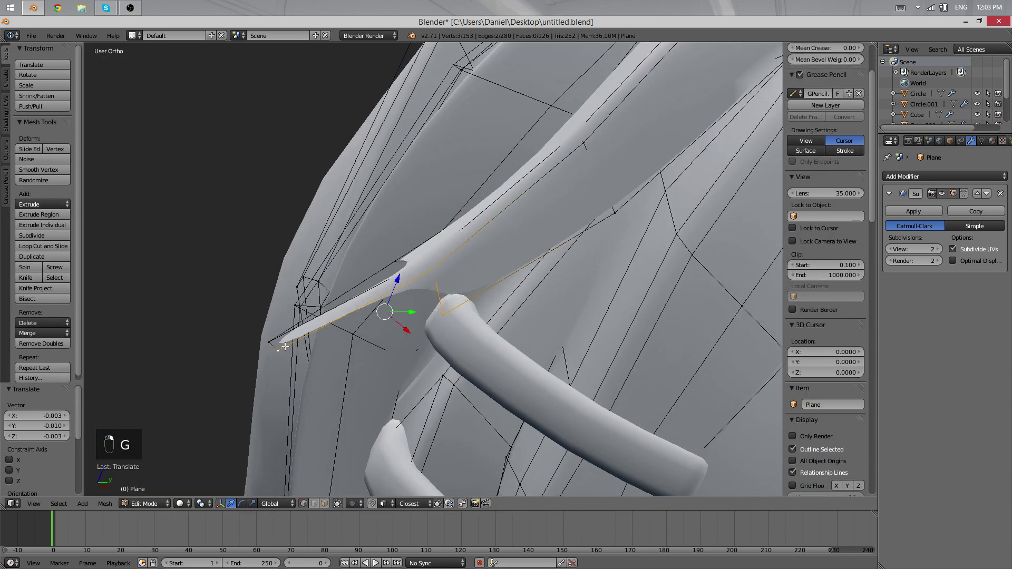
pyautogui.moveTo(386, 302); pyautogui.dragTo(365, 366, button='middle')
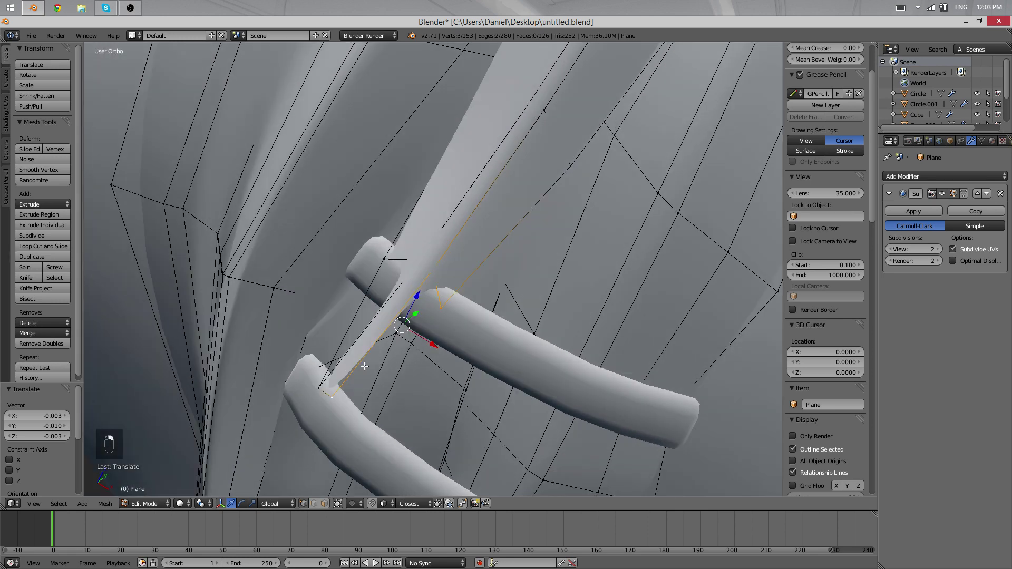
pyautogui.rightClick(334, 387)
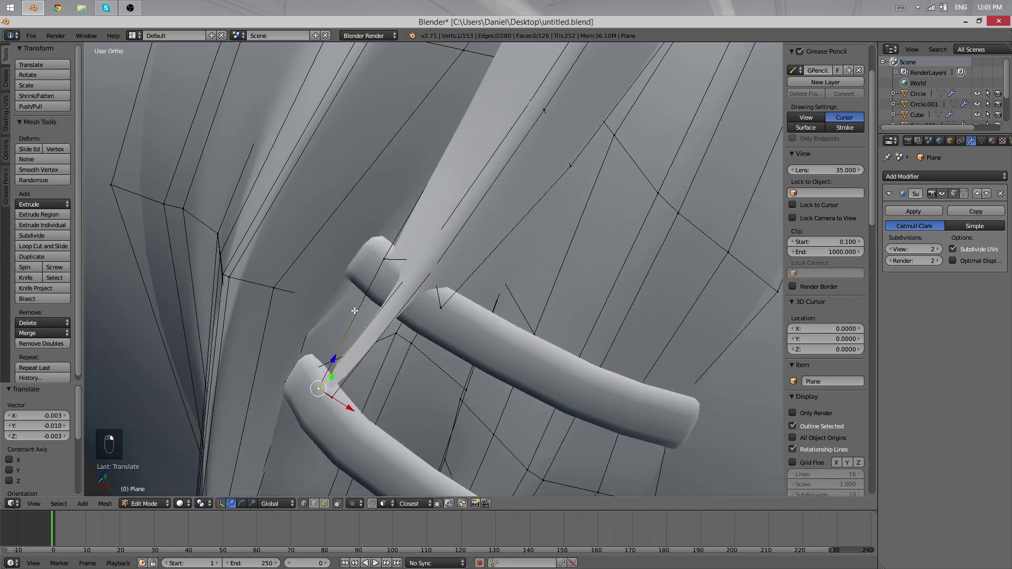
pyautogui.press('x')
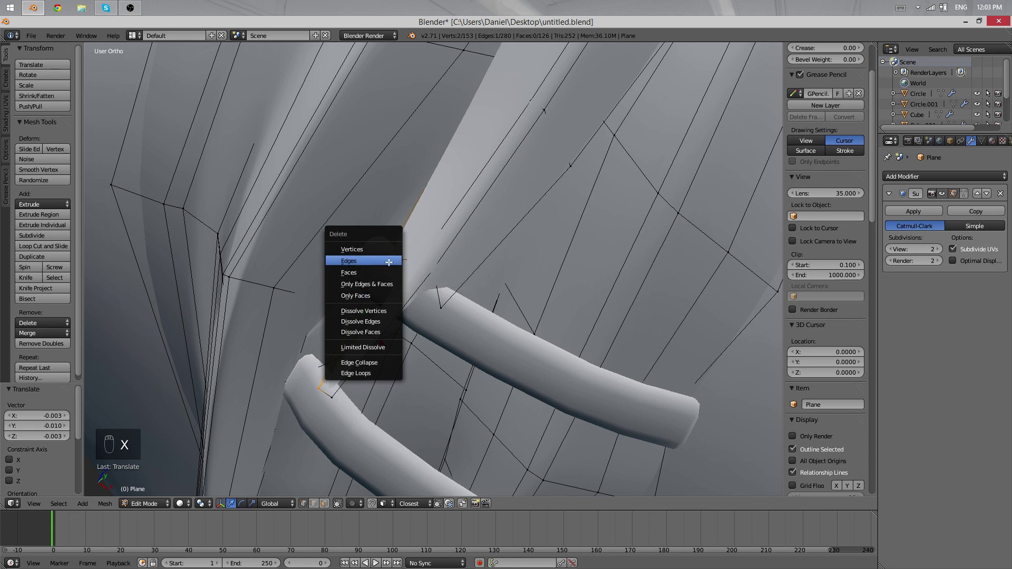
pyautogui.click(349, 261)
pyautogui.moveTo(348, 275); pyautogui.dragTo(350, 442, button='middle')
pyautogui.click(363, 401)
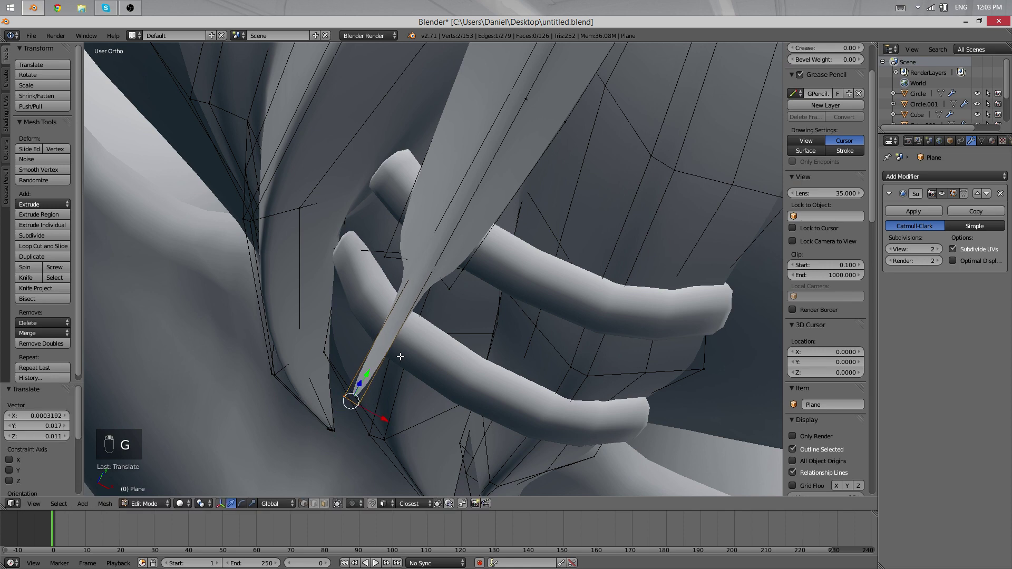
# - Extrude new vertices from the underside of the strand's tip to start closing it
pyautogui.moveTo(401, 357); pyautogui.dragTo(395, 316, button='middle')
pyautogui.rightClick(357, 368)
pyautogui.moveTo(361, 370); pyautogui.dragTo(384, 345, button='middle')
pyautogui.press('e')
pyautogui.click(393, 349)
pyautogui.press('e')
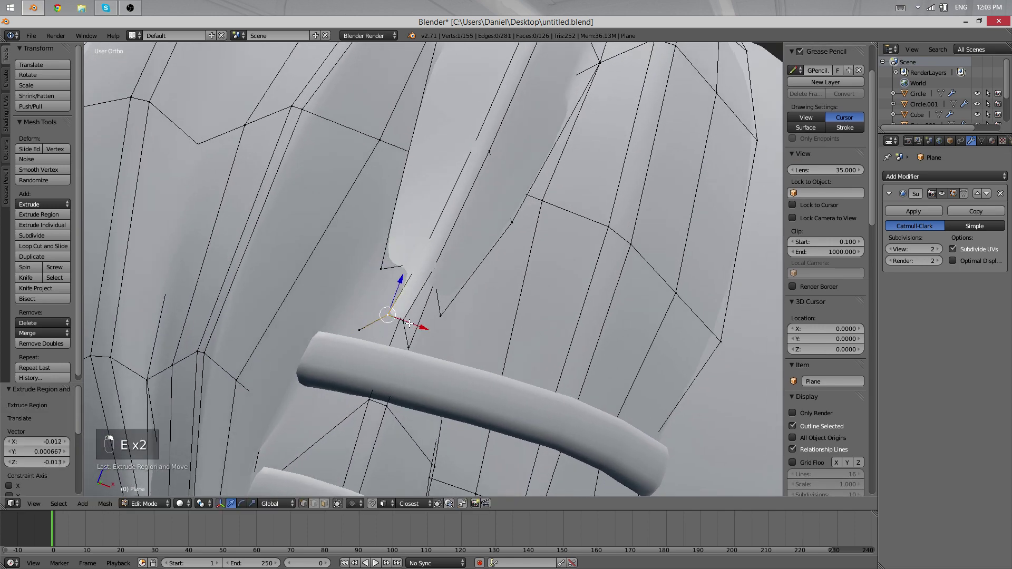
# - Fill faces between the newly extruded tip vertices and the neighboring vertices along both sides of the strand
pyautogui.keyDown('shift'); pyautogui.rightClick(408, 324); pyautogui.keyUp('shift')
pyautogui.keyDown('shift'); pyautogui.rightClick(363, 335); pyautogui.keyUp('shift')
pyautogui.rightClick(406, 323)
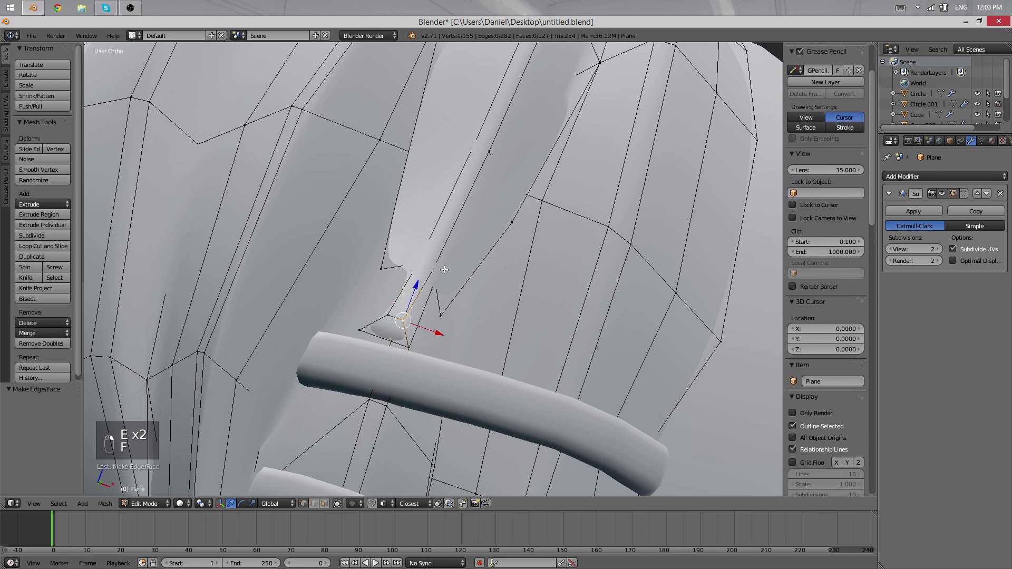
pyautogui.keyDown('shift'); pyautogui.rightClick(433, 269); pyautogui.keyUp('shift')
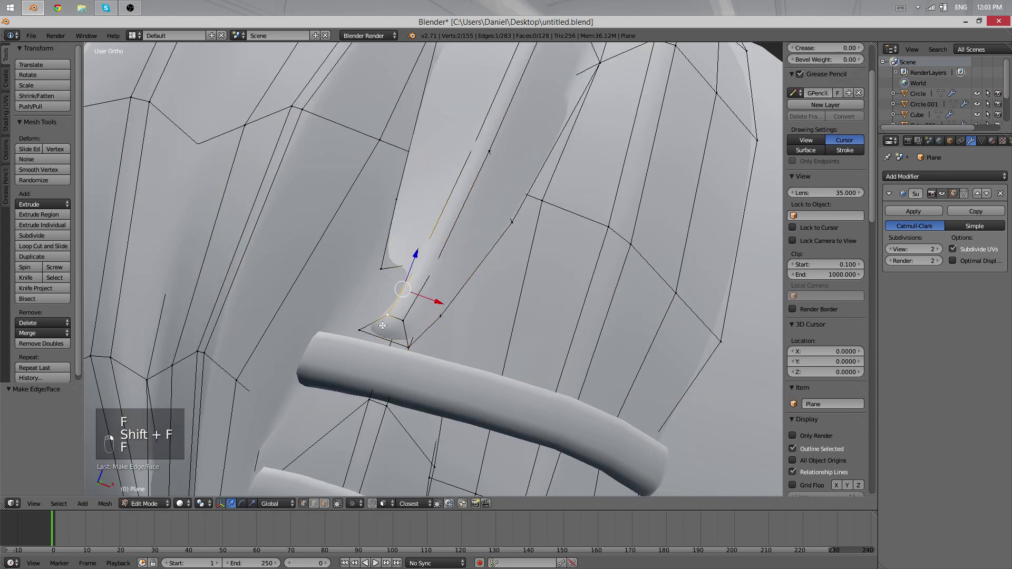
pyautogui.press('f')
# - Scale the strand's outer tip edge to 0.243 and narrow the inner edge beside it
pyautogui.moveTo(417, 264); pyautogui.dragTo(407, 409, button='middle')
pyautogui.press('s')
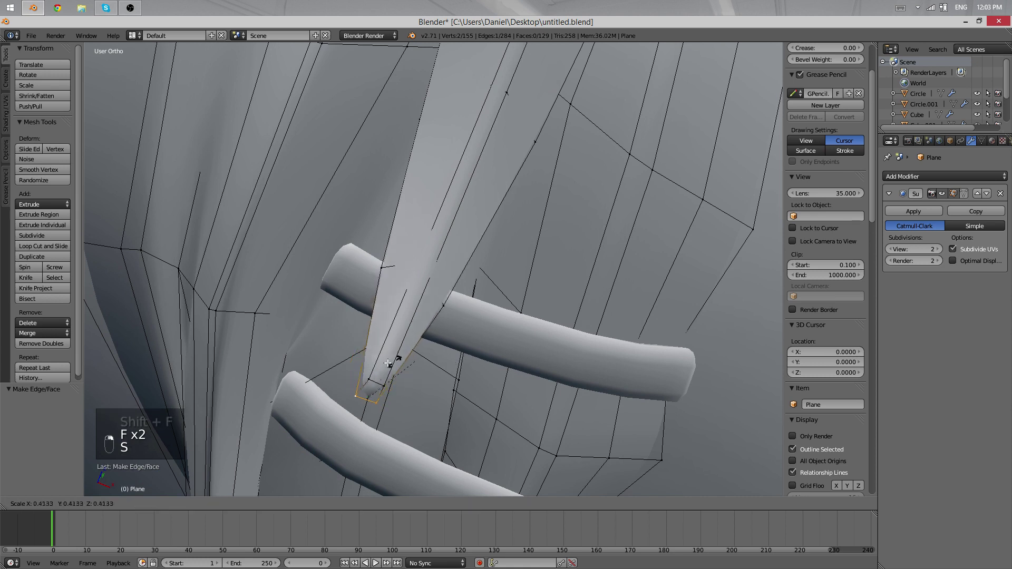
pyautogui.click(382, 393)
pyautogui.press('s')
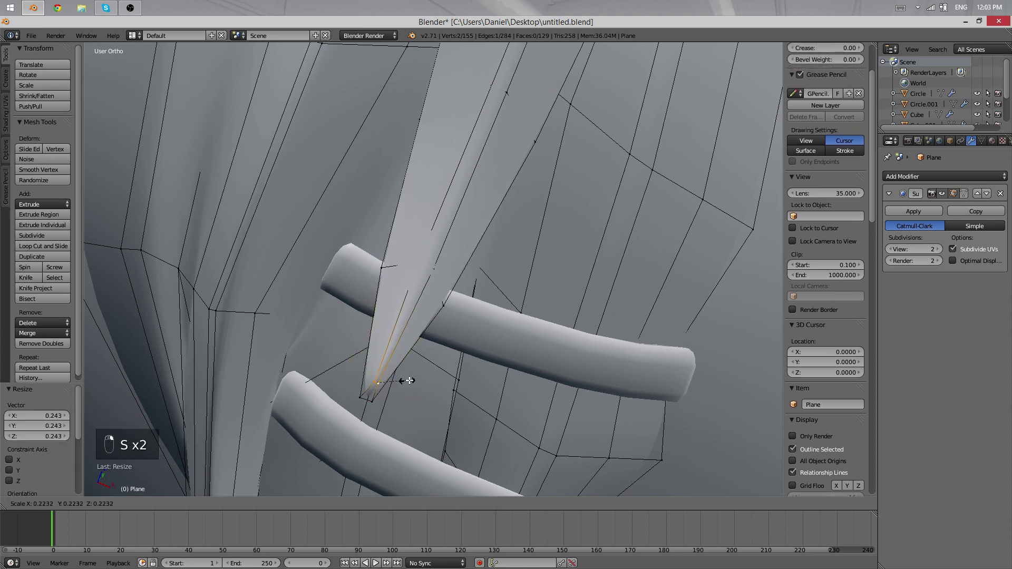
pyautogui.press('Tab')
# - Move the strand's tip edge outward over the hair clips and scale it to 0.510 to sharpen the point
pyautogui.moveTo(559, 350); pyautogui.dragTo(417, 363, button='middle')
pyautogui.press('Tab')
pyautogui.press('g')
pyautogui.click(410, 250)
pyautogui.press('Tab')
pyautogui.press('Tab')
pyautogui.press('g')
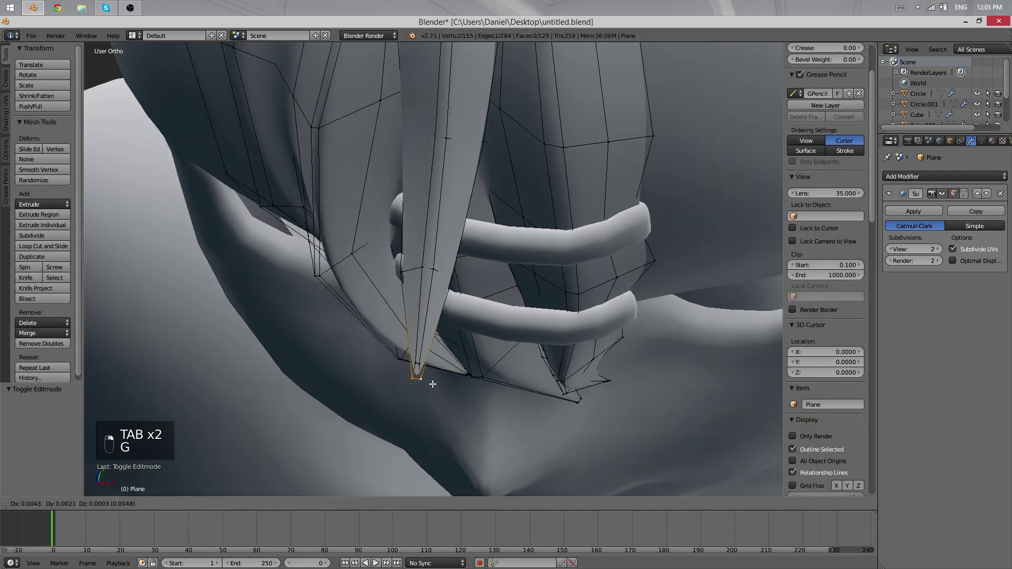
pyautogui.click(433, 378)
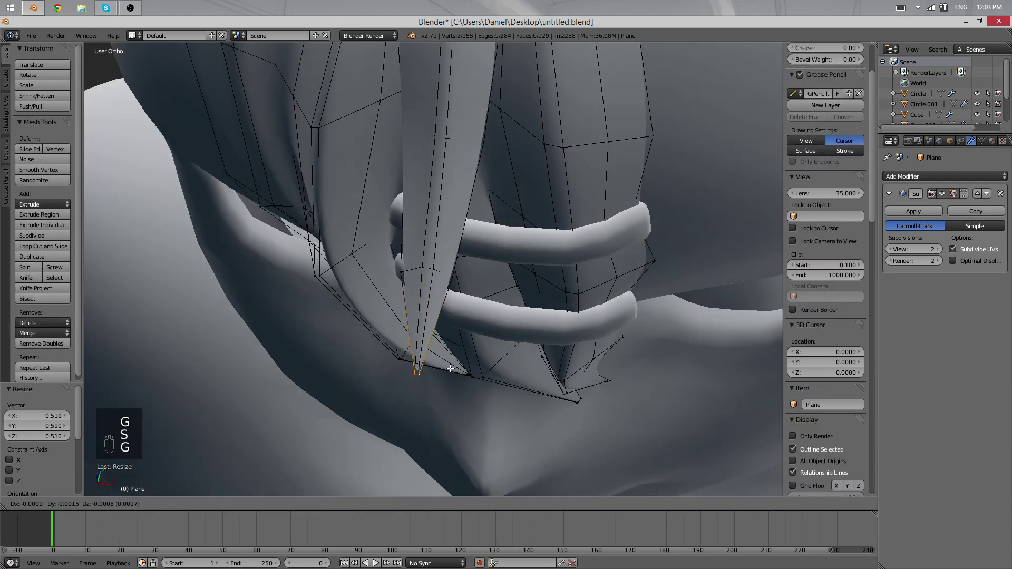
# - Narrow the strand by scaling its two side vertices above the lower clip and check the smoothed shape
pyautogui.rightClick(401, 276)
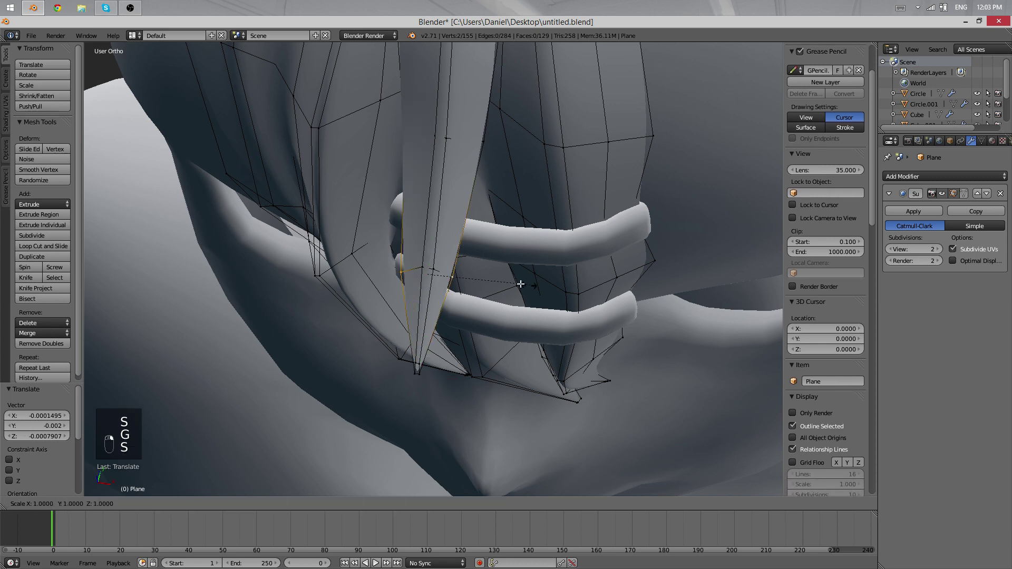
pyautogui.click(487, 284)
pyautogui.press('Tab')
pyautogui.scroll(-7, 436, 312)
pyautogui.moveTo(446, 365); pyautogui.dragTo(554, 101, button='middle')
pyautogui.scroll(5, 432, 322)
pyautogui.scroll(5, 434, 321)
# - Try to close the strand's open underside by filling faces directly between its border vertices
pyautogui.press('Tab')
pyautogui.moveTo(477, 300); pyautogui.dragTo(461, 352, button='middle')
pyautogui.scroll(5, 481, 226)
pyautogui.keyDown('shift'); pyautogui.rightClick(474, 352); pyautogui.keyUp('shift')
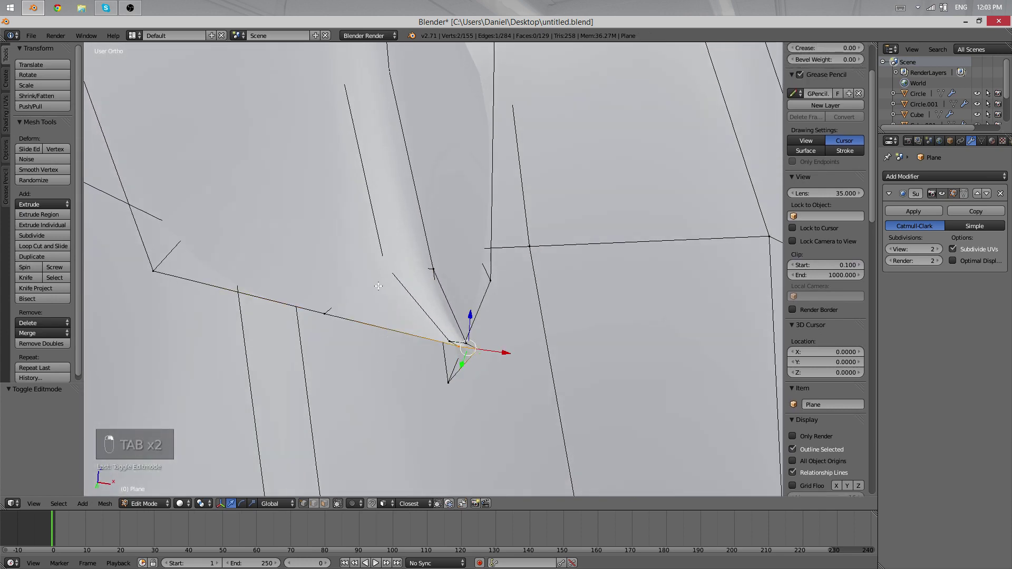
pyautogui.moveTo(422, 290); pyautogui.dragTo(466, 324, button='middle')
pyautogui.press('f')
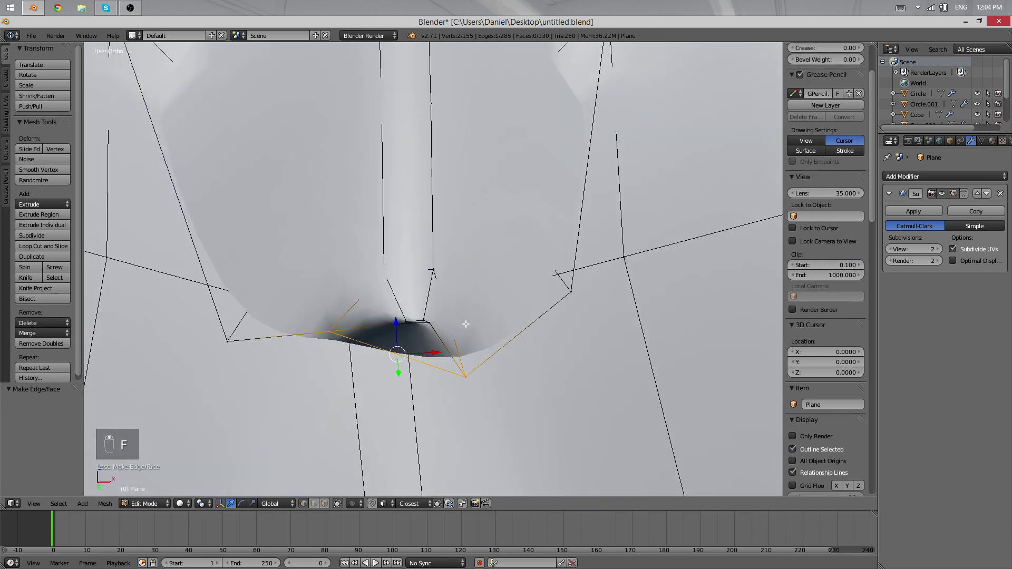
pyautogui.press('f')
# - Check the closed strand in smoothed view and try adding a loop cut across it
pyautogui.moveTo(429, 376)
pyautogui.mouseDown(button='middle')
pyautogui.moveTo(411, 316)
pyautogui.moveTo(420, 255)
pyautogui.moveTo(421, 315)
pyautogui.moveTo(495, 319)
pyautogui.moveTo(369, 316)
pyautogui.moveTo(439, 280)
pyautogui.mouseUp(button='middle')
pyautogui.press('z')
pyautogui.press('Tab')
pyautogui.press('z')
pyautogui.scroll(3, 478, 384)
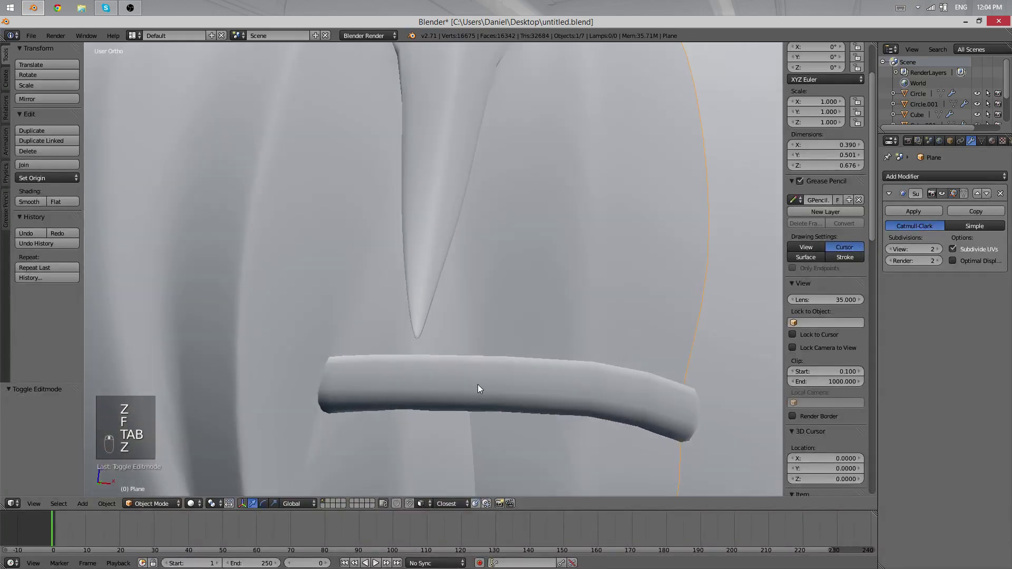
pyautogui.scroll(-5, 478, 389)
pyautogui.moveTo(469, 334); pyautogui.dragTo(477, 295, button='middle')
pyautogui.press('Tab')
pyautogui.scroll(3, 529, 293)
pyautogui.hotkey('ctrl', 'r')
pyautogui.click(398, 302)
pyautogui.scroll(-3, 454, 212)
pyautogui.scroll(4, 480, 204)
# - Undo the loop cut and the faces filled across the strand's underside
pyautogui.hotkey('ctrl', 'z')
pyautogui.hotkey('ctrl', 'z')
pyautogui.hotkey('ctrl', 'z')
pyautogui.hotkey('ctrl', 'z')
pyautogui.hotkey('ctrl', 'z')
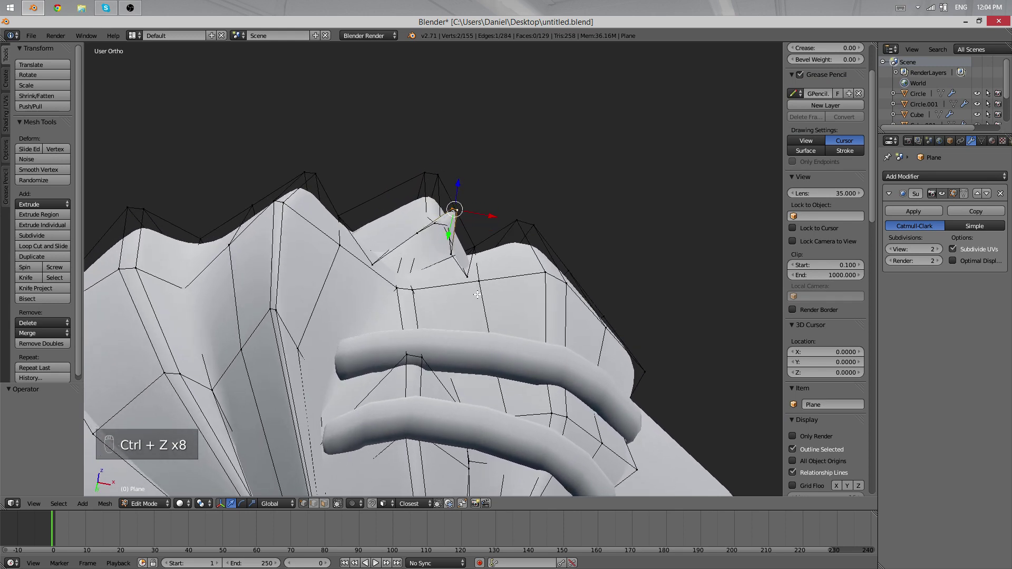
# - Select the open border loop under the strand and extrude only its two long sides inward
pyautogui.rightClick(417, 278)
pyautogui.moveTo(418, 278)
pyautogui.mouseDown(button='middle')
pyautogui.moveTo(441, 241)
pyautogui.moveTo(394, 306)
pyautogui.moveTo(459, 340)
pyautogui.mouseUp(button='middle')
pyautogui.keyDown('alt'); pyautogui.rightClick(421, 277); pyautogui.keyUp('alt')
pyautogui.press('z')
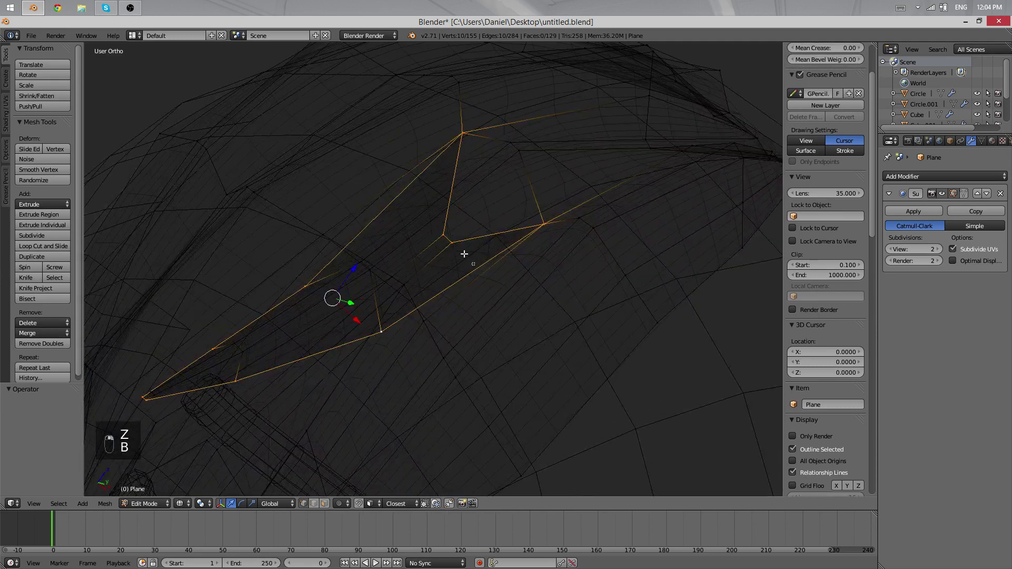
pyautogui.moveTo(132, 369); pyautogui.dragTo(133, 371, button='middle')
pyautogui.moveTo(137, 369); pyautogui.dragTo(500, 348, button='middle')
pyautogui.press('e')
pyautogui.click(340, 323)
# - Move an extruded side's upper end vertex toward the strand's base and merge it there using At Last
pyautogui.rightClick(531, 328)
pyautogui.click(510, 235)
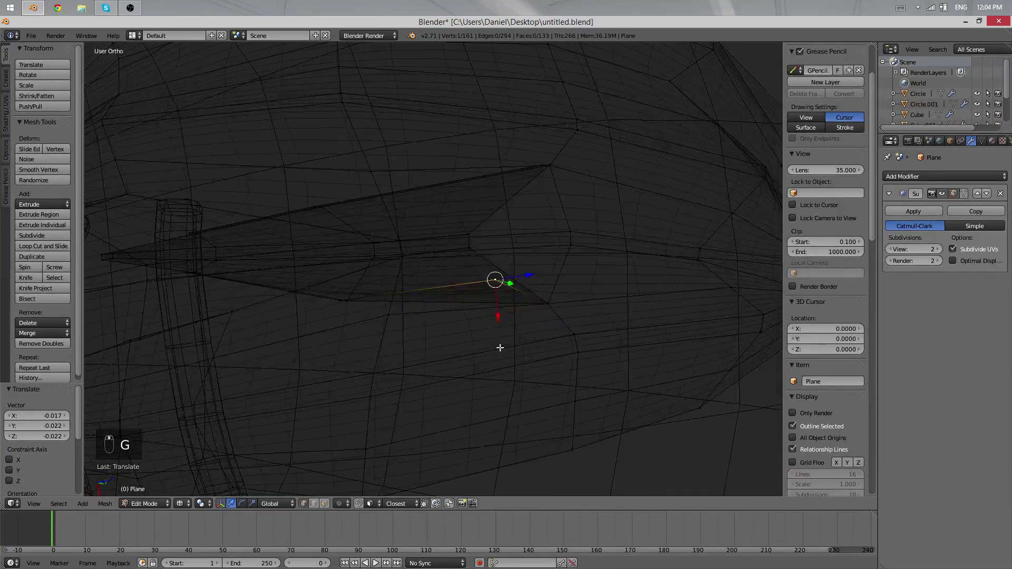
pyautogui.keyDown('shift'); pyautogui.rightClick(473, 256); pyautogui.keyUp('shift')
pyautogui.press('w')
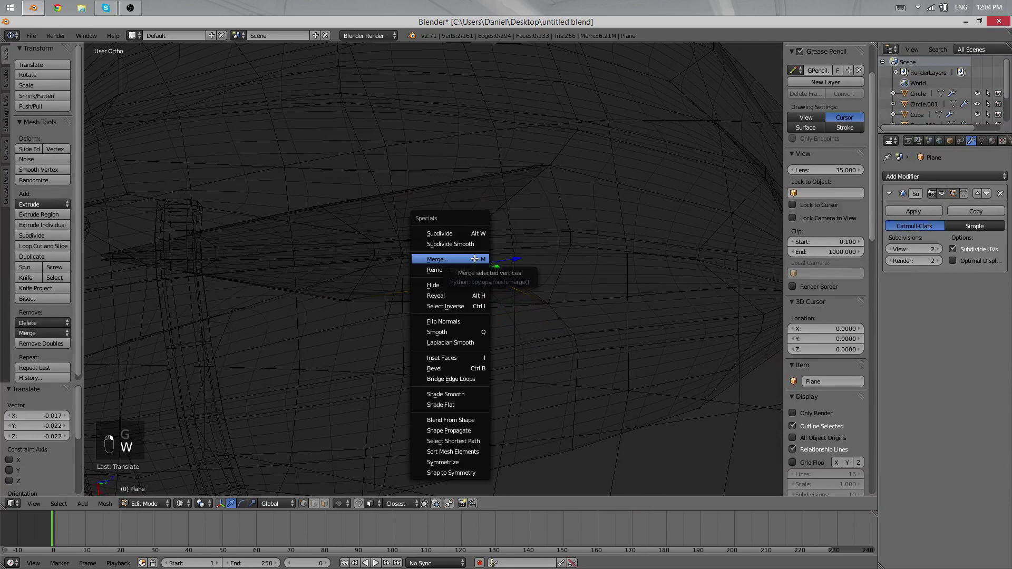
pyautogui.click(475, 258)
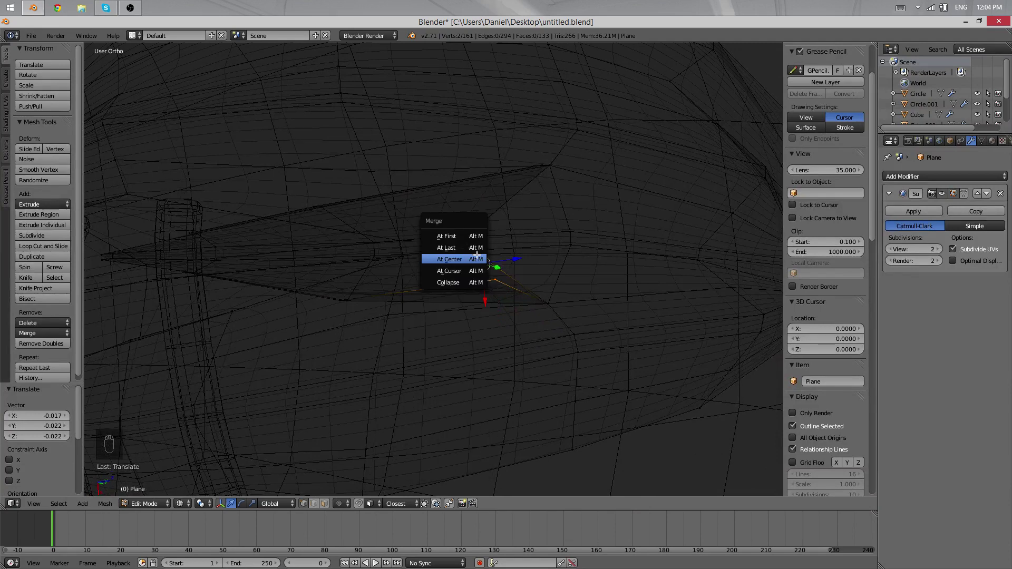
pyautogui.click(475, 247)
# - Merge the other extruded side's upper end vertex into the strand's base vertex using At Last
pyautogui.moveTo(541, 179); pyautogui.dragTo(537, 337, button='middle')
pyautogui.press('a')
pyautogui.rightClick(537, 337)
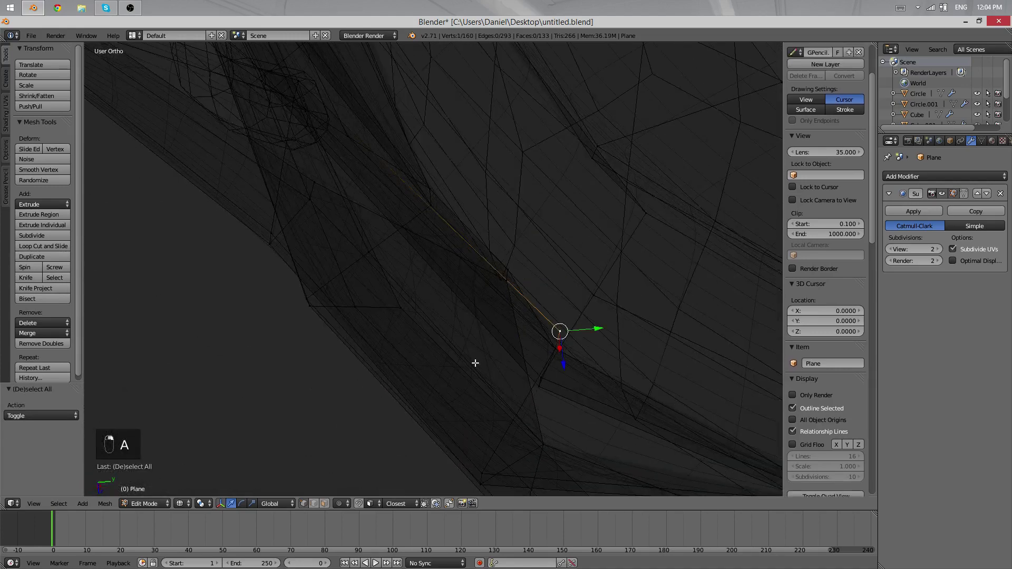
pyautogui.moveTo(474, 362); pyautogui.dragTo(517, 205, button='middle')
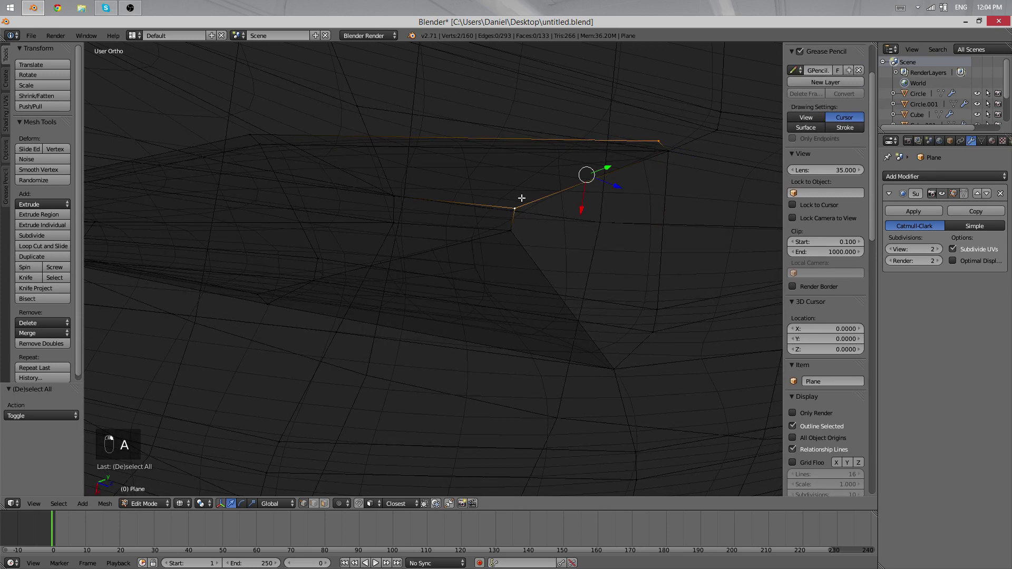
pyautogui.press('w')
pyautogui.click(522, 198)
pyautogui.click(522, 198)
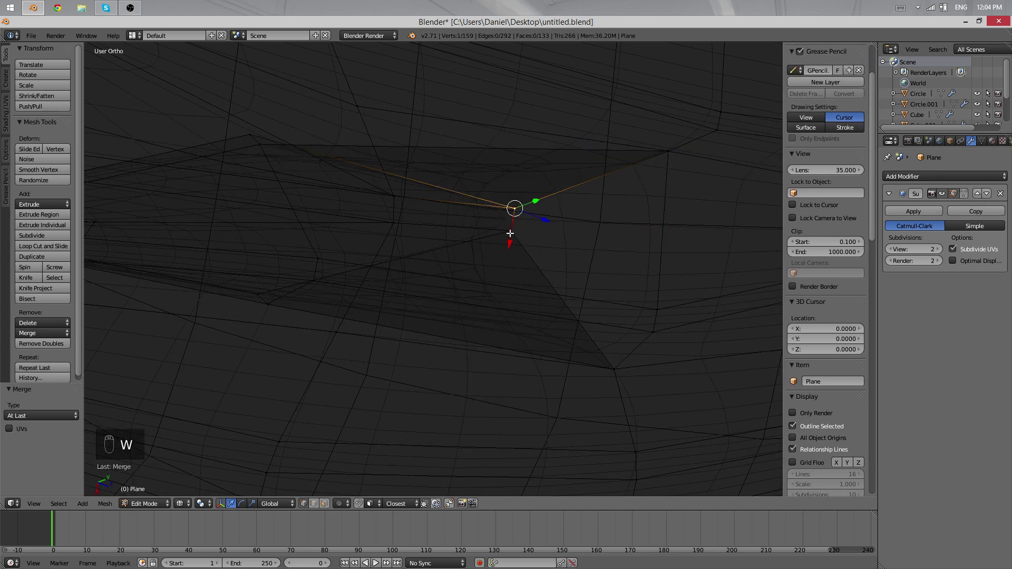
# - Fill two faces between the extruded sides to cover the upper part of the strand's underside
pyautogui.moveTo(510, 233); pyautogui.dragTo(574, 196, button='middle')
pyautogui.keyDown('shift'); pyautogui.rightClick(428, 299); pyautogui.keyUp('shift')
pyautogui.moveTo(427, 298); pyautogui.dragTo(529, 332, button='middle')
pyautogui.press('z')
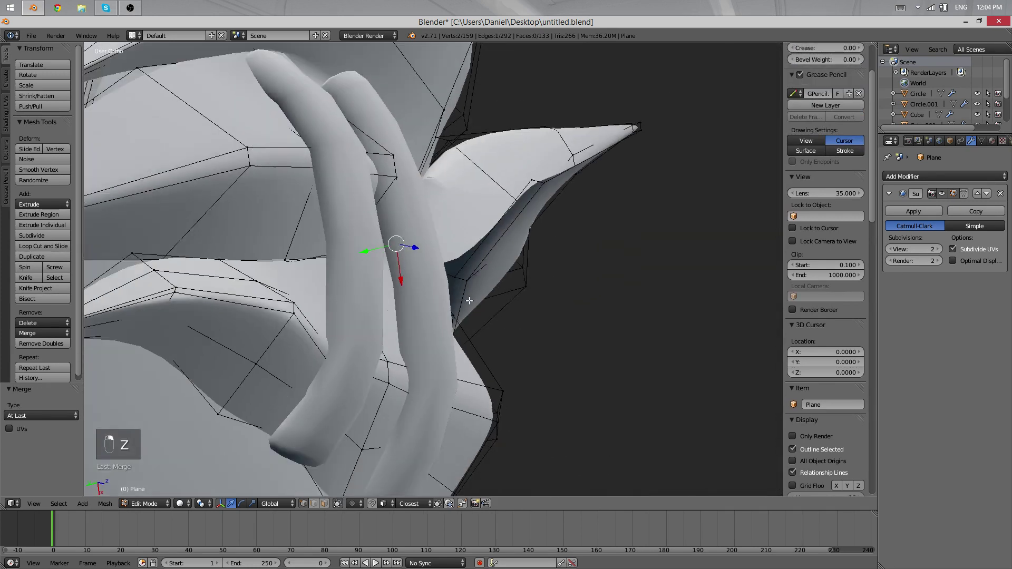
pyautogui.moveTo(470, 301)
pyautogui.mouseDown(button='middle')
pyautogui.moveTo(438, 349)
pyautogui.moveTo(452, 297)
pyautogui.mouseUp(button='middle')
pyautogui.scroll(4, 462, 292)
pyautogui.moveTo(511, 264); pyautogui.dragTo(558, 324, button='middle')
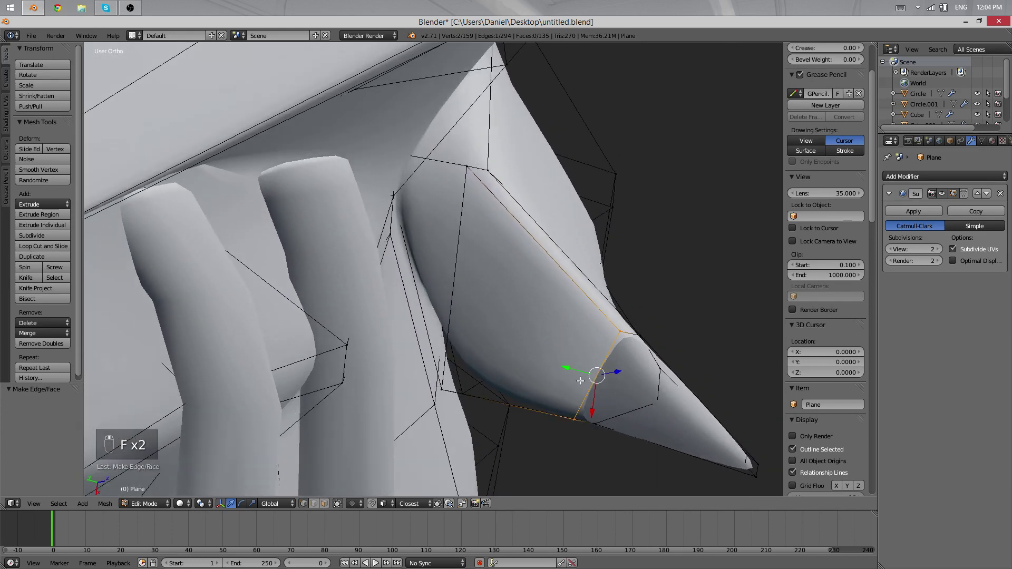
pyautogui.moveTo(627, 437); pyautogui.dragTo(577, 411, button='middle')
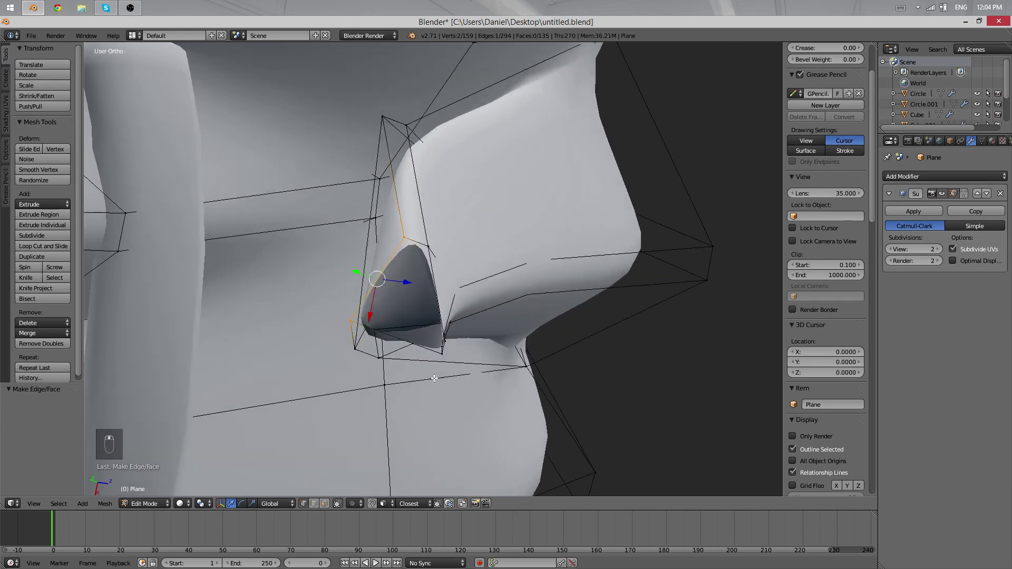
# - Move the edge inside the strand's open tip slightly away from the outer edge
pyautogui.moveTo(434, 379); pyautogui.dragTo(398, 390, button='middle')
pyautogui.rightClick(285, 422)
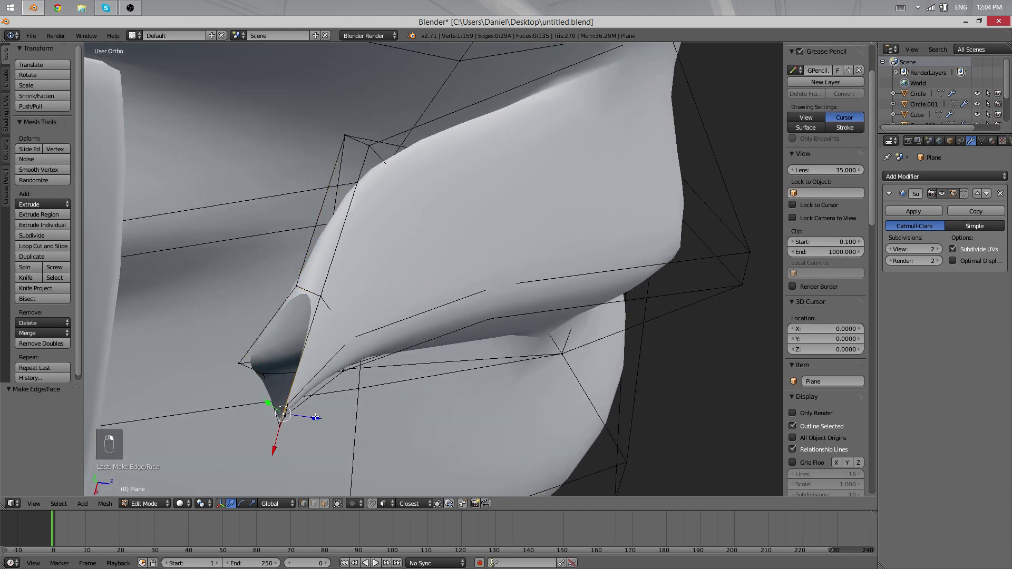
pyautogui.press('-')
pyautogui.moveTo(315, 416); pyautogui.dragTo(472, 362, button='middle')
pyautogui.scroll(3, 430, 278)
pyautogui.keyDown('shift'); pyautogui.rightClick(415, 305); pyautogui.keyUp('shift')
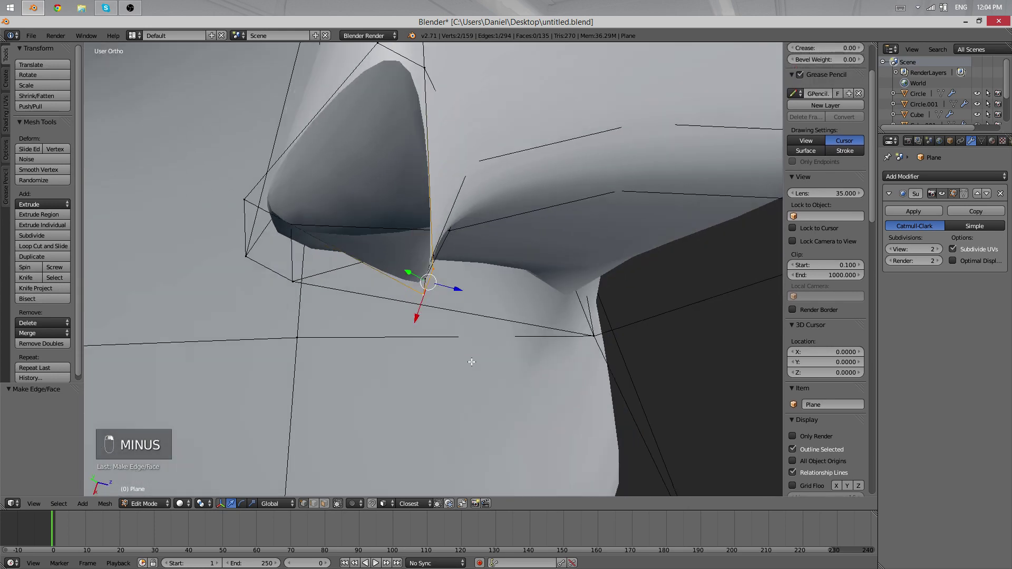
pyautogui.press('g')
pyautogui.click(449, 340)
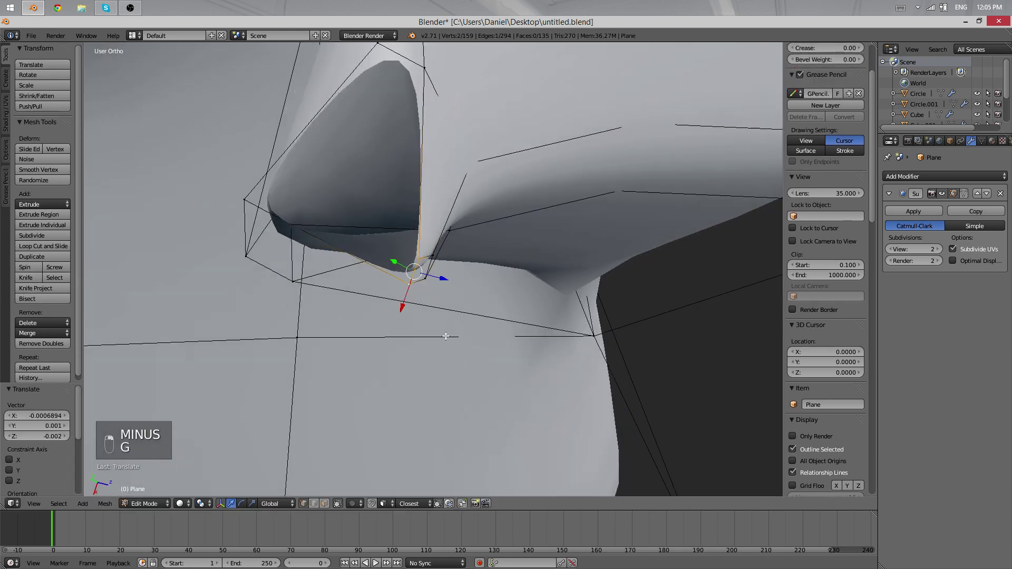
# - Extrude the inner tip edge across the opening, fill the remaining gaps around it and check the smoothed strand
pyautogui.click(384, 318)
pyautogui.press('f')
pyautogui.press('f')
pyautogui.press('f')
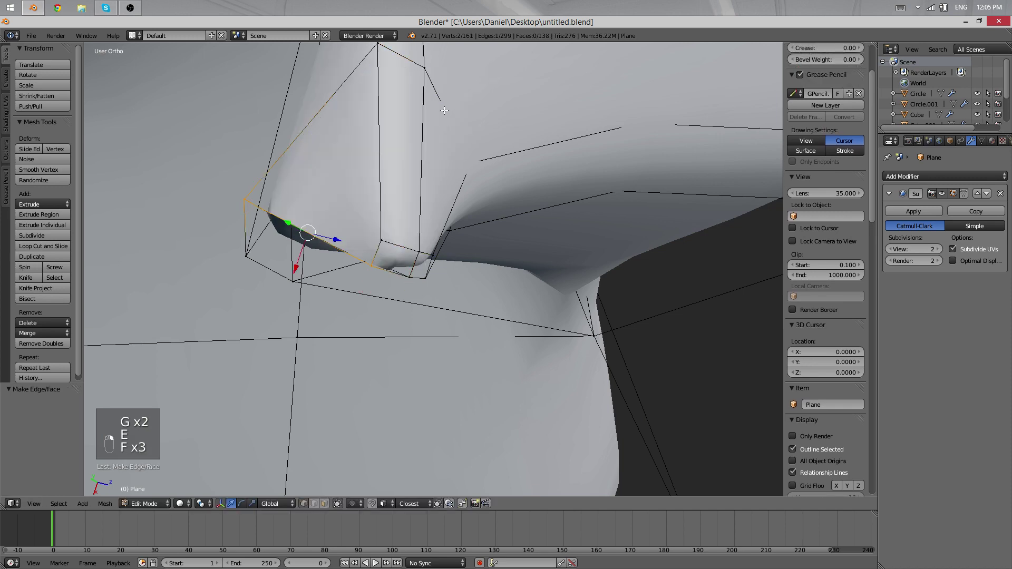
pyautogui.press('f')
pyautogui.press('f')
pyautogui.press('Tab')
pyautogui.moveTo(419, 222); pyautogui.dragTo(438, 326, button='middle')
pyautogui.scroll(-6, 407, 316)
pyautogui.scroll(7, 419, 306)
# - Move two vertices where the strand's base meets the bangs to refine the transition
pyautogui.press('Tab')
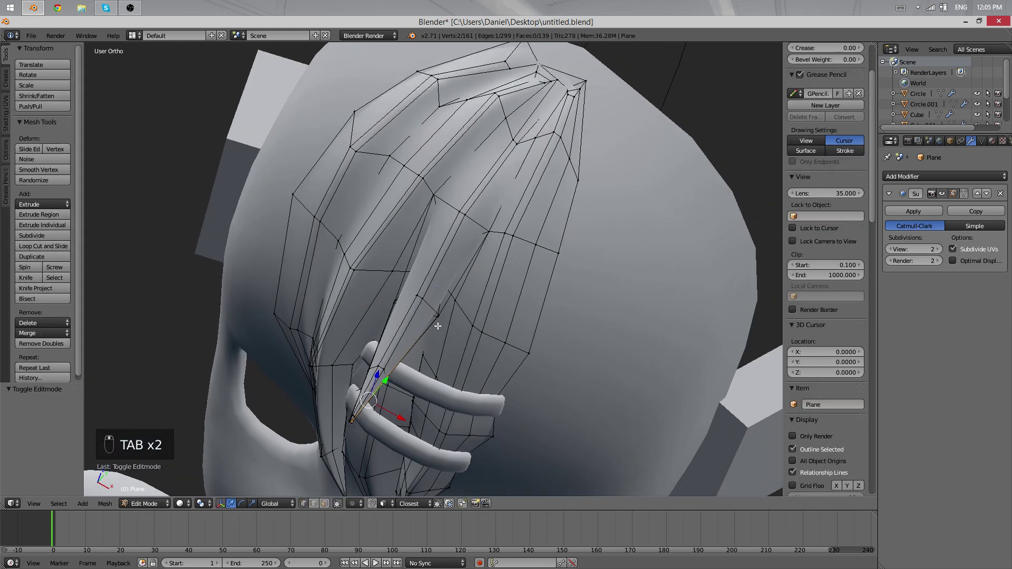
pyautogui.rightClick(434, 196)
pyautogui.moveTo(418, 218); pyautogui.dragTo(496, 248, button='middle')
pyautogui.press('g')
pyautogui.click(481, 244)
pyautogui.rightClick(477, 235)
pyautogui.press('g')
pyautogui.click(496, 248)
pyautogui.press('Tab')
# - Move the vertex on the strand's side above the upper hair clip to smooth its contour
pyautogui.scroll(-3, 373, 251)
pyautogui.moveTo(374, 251); pyautogui.dragTo(494, 362, button='middle')
pyautogui.scroll(8, 473, 270)
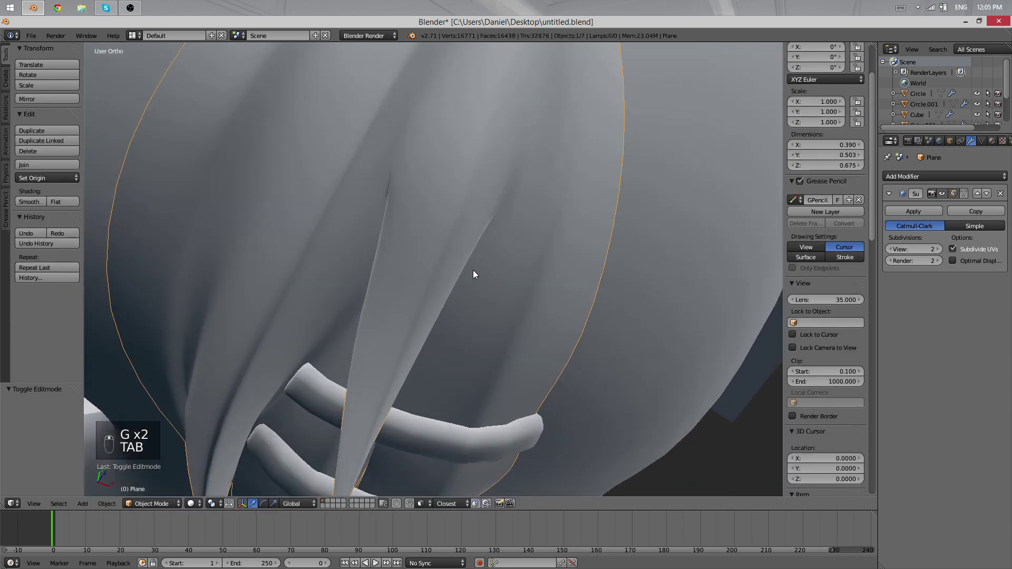
pyautogui.press('Tab')
pyautogui.press('g')
pyautogui.click(465, 341)
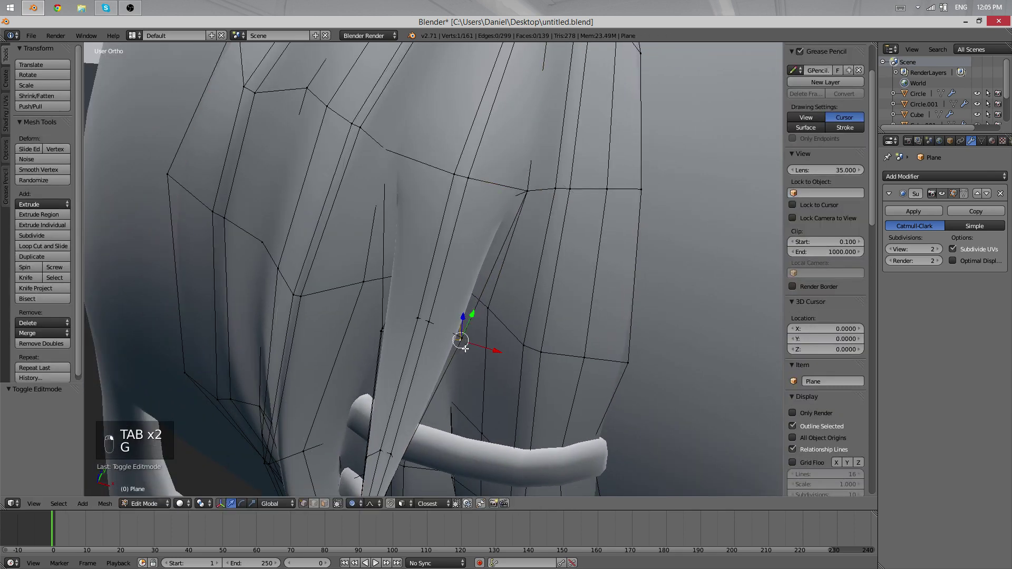
# - Enable connected proportional editing and move the two vertices on the strand's clip-side edge outward with a proportional size of 0.15
pyautogui.press('z')
pyautogui.keyDown('shift'); pyautogui.rightClick(462, 340); pyautogui.keyUp('shift')
pyautogui.press('z')
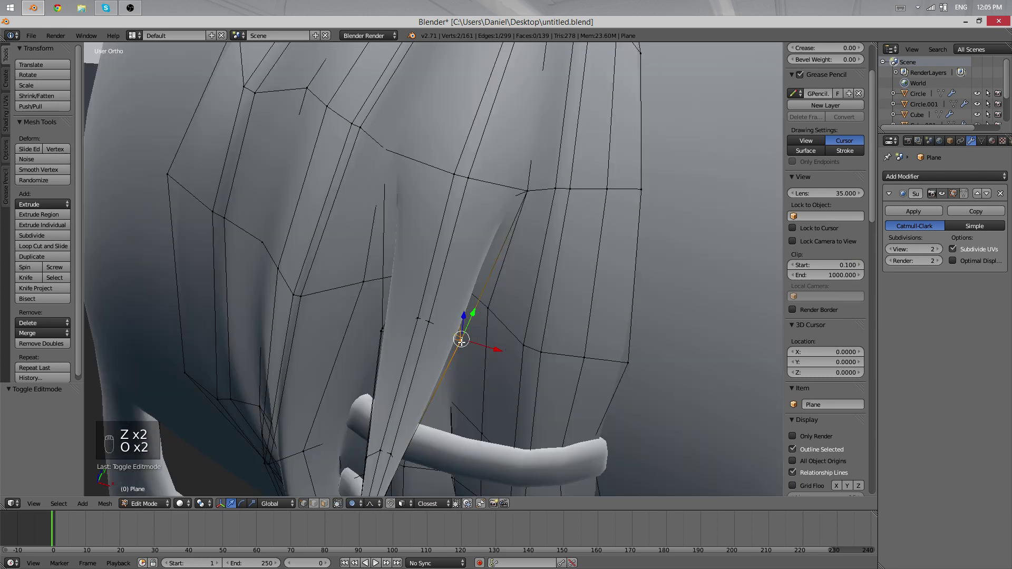
pyautogui.click(351, 502)
pyautogui.click(375, 451)
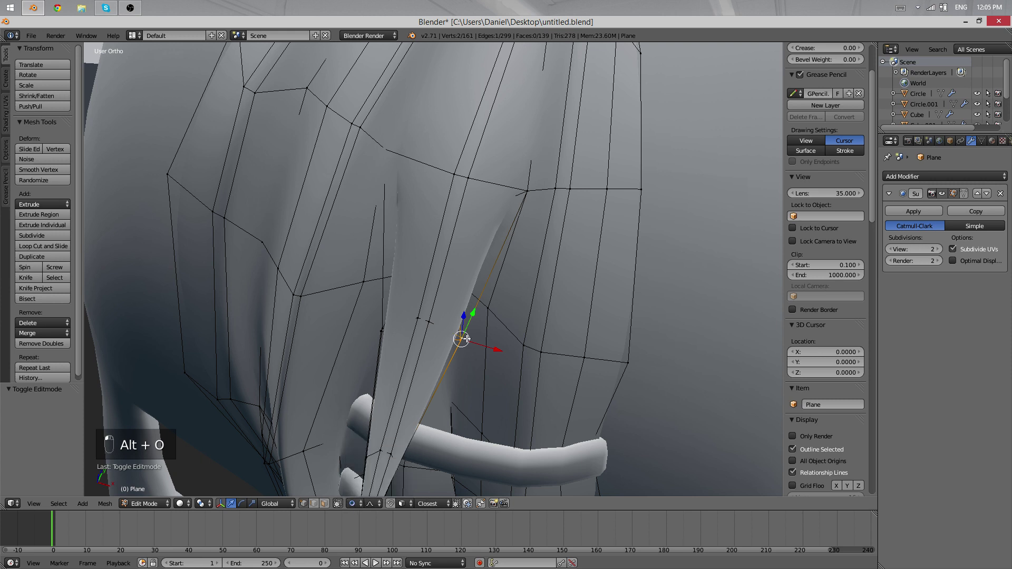
pyautogui.press('g')
pyautogui.scroll(-4, 472, 340)
pyautogui.click(472, 340)
# - Move the middle vertex on the strand's opposite side edge outward and check the smoothed shape
pyautogui.rightClick(382, 331)
pyautogui.press('g')
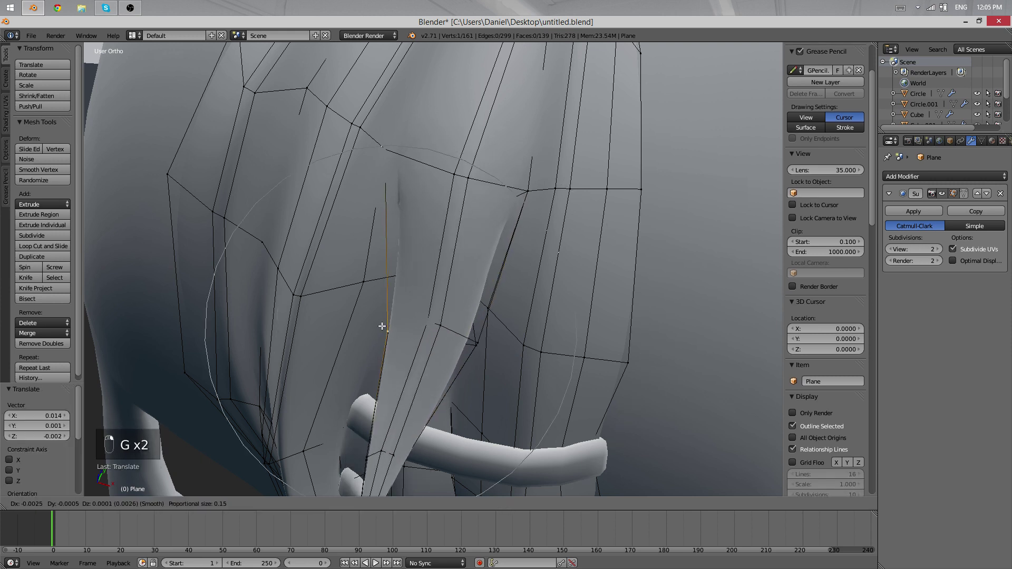
pyautogui.click(361, 316)
pyautogui.press('Tab')
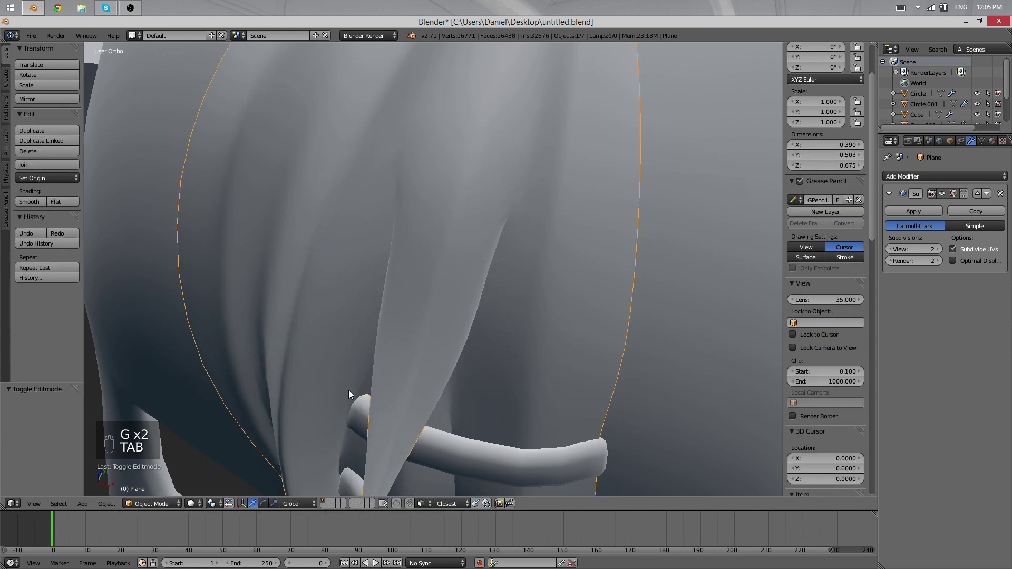
# - Try to reposition the vertex where the strand's side edge meets the bangs
pyautogui.moveTo(349, 390); pyautogui.dragTo(451, 412, button='middle')
pyautogui.press('Tab')
pyautogui.press('z')
pyautogui.scroll(5, 377, 280)
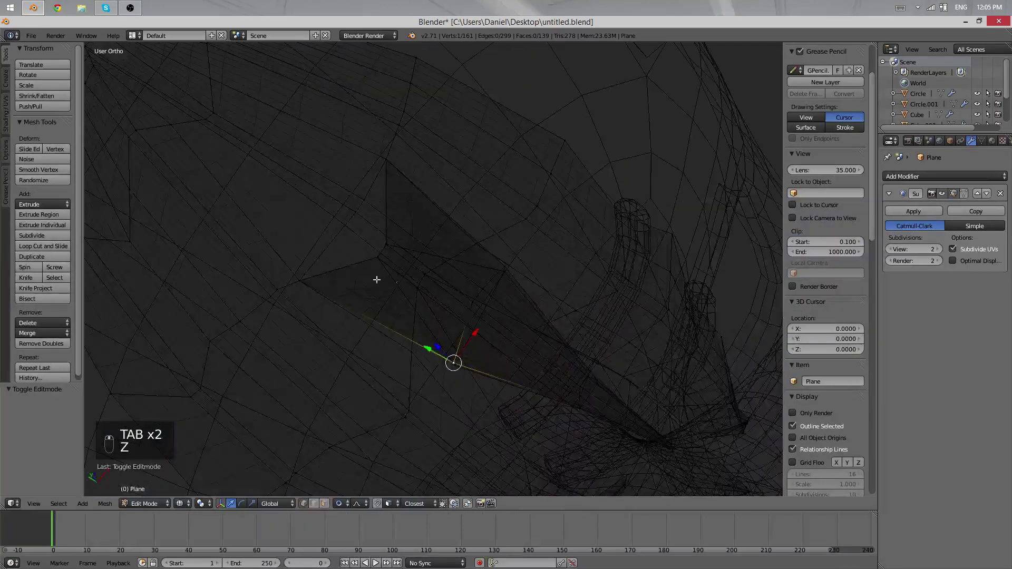
pyautogui.press('g')
pyautogui.scroll(-3, 301, 271)
pyautogui.rightClick(297, 258)
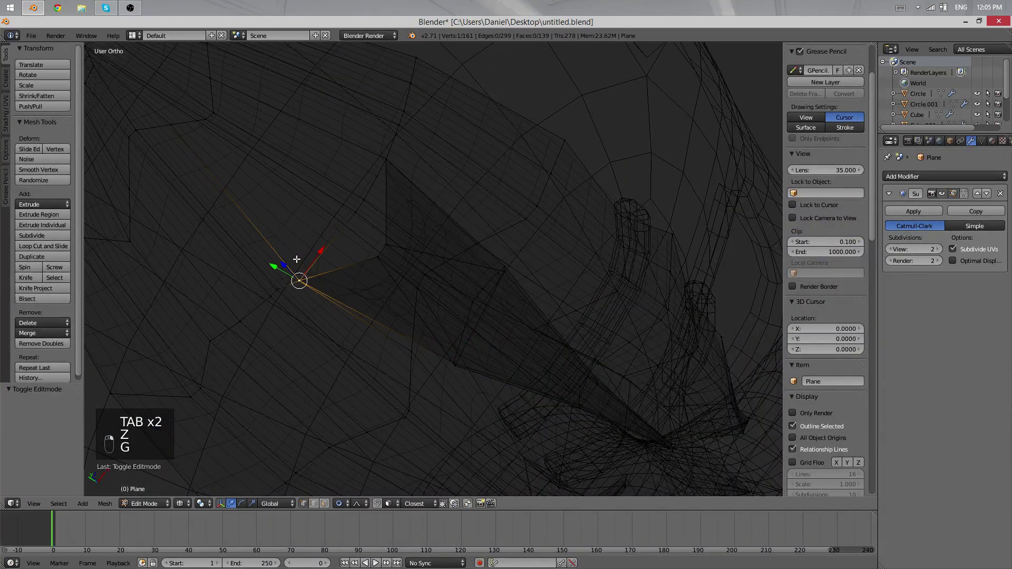
pyautogui.click(289, 224)
pyautogui.press('z')
pyautogui.press('Tab')
pyautogui.moveTo(289, 224); pyautogui.dragTo(289, 325, button='middle')
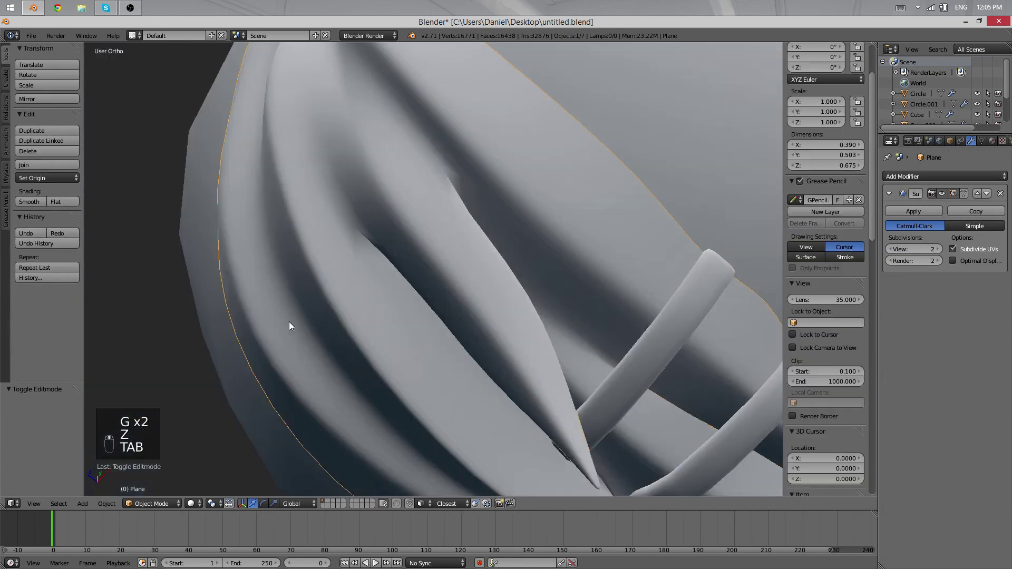
# - Undo the last vertex edit at the strand's base and compare the bangs' overall shape
pyautogui.scroll(-5, 290, 324)
pyautogui.moveTo(559, 264); pyautogui.dragTo(464, 263, button='middle')
pyautogui.hotkey('ctrl', 'z')
pyautogui.hotkey('ctrl', 'z')
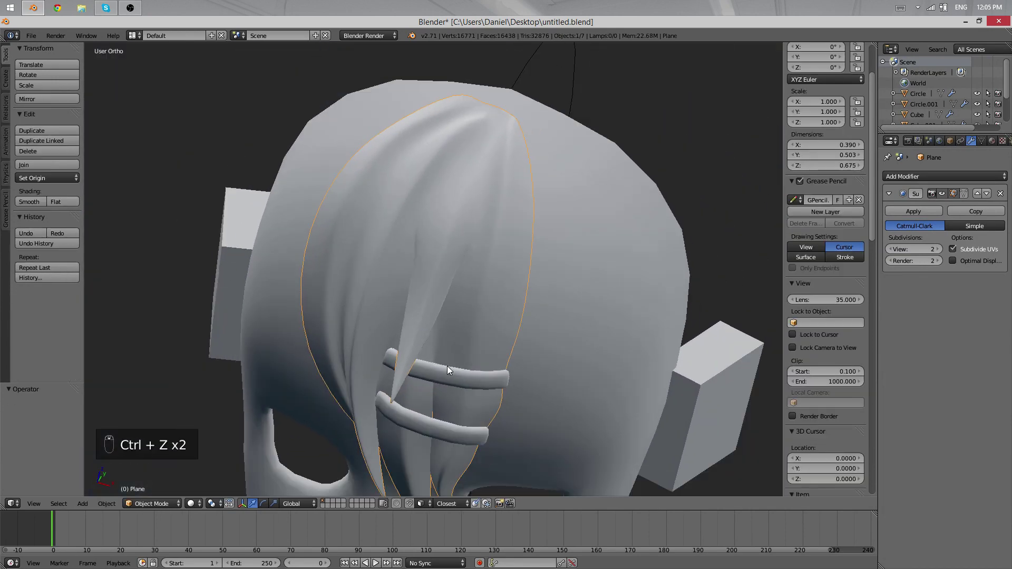
pyautogui.hotkey('ctrl', 'shift', 'z')
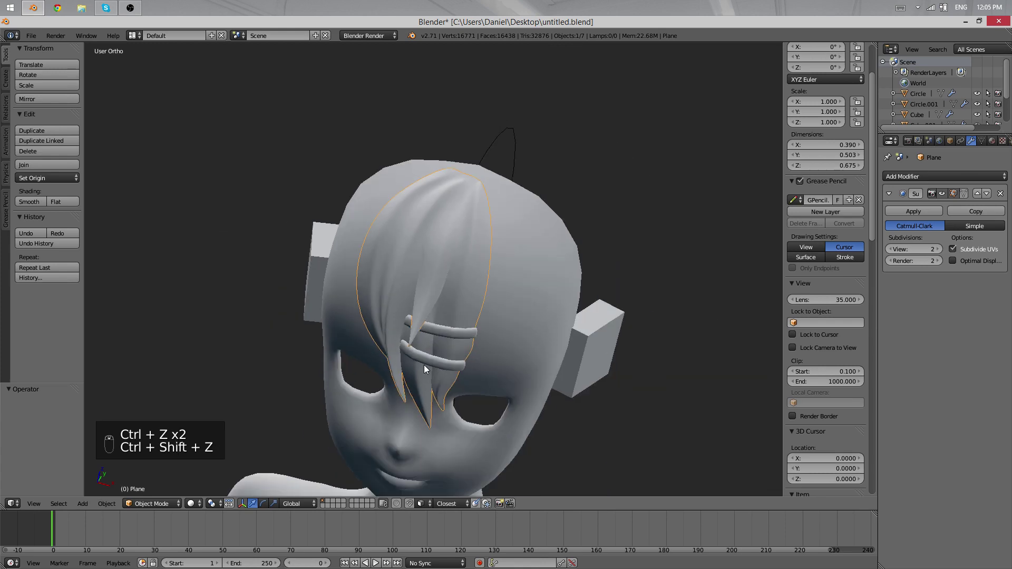
# - Slide the vertex at the strand's base along its edge and shift it slightly with proportional editing
pyautogui.press('Tab')
pyautogui.press('z')
pyautogui.moveTo(406, 281); pyautogui.dragTo(445, 243, button='middle')
pyautogui.press('g')
pyautogui.click(428, 222)
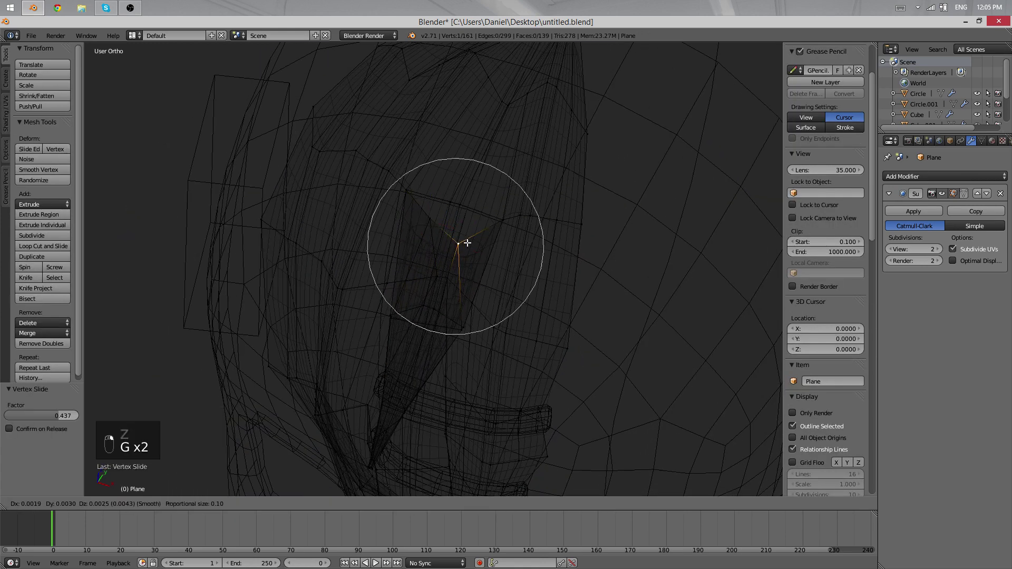
pyautogui.click(488, 226)
pyautogui.press('z')
pyautogui.press('Tab')
# - Adjust the vertex midway along the raised strand's side edge to refine its curve
pyautogui.moveTo(452, 294)
pyautogui.mouseDown(button='middle')
pyautogui.moveTo(499, 265)
pyautogui.moveTo(324, 327)
pyautogui.moveTo(443, 326)
pyautogui.moveTo(454, 381)
pyautogui.mouseUp(button='middle')
pyautogui.press('Tab')
pyautogui.click(448, 332)
pyautogui.press('Tab')
pyautogui.press('Tab')
pyautogui.scroll(4, 524, 402)
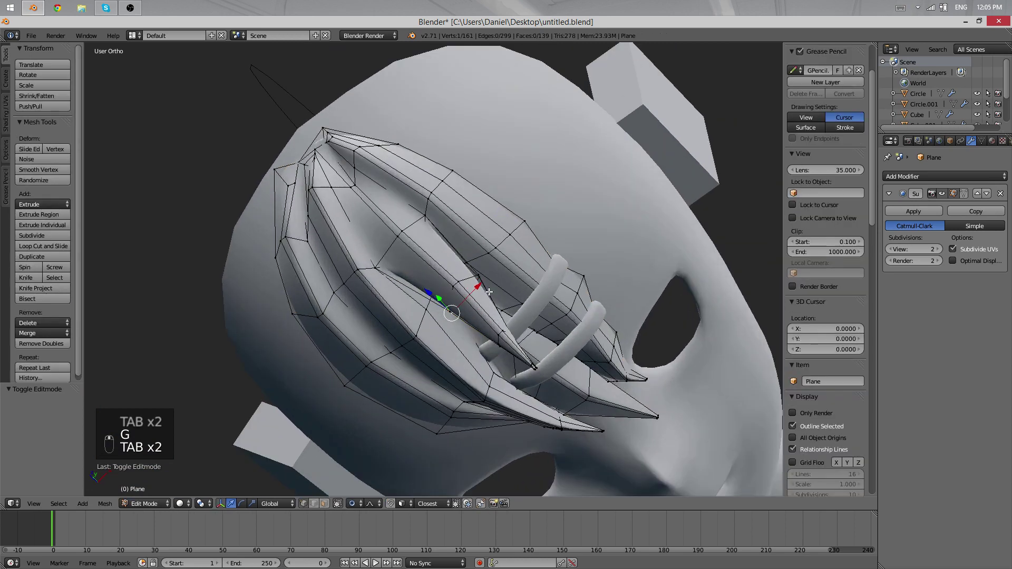
pyautogui.press('g')
pyautogui.click(414, 281)
pyautogui.press('Tab')
pyautogui.scroll(-4, 445, 256)
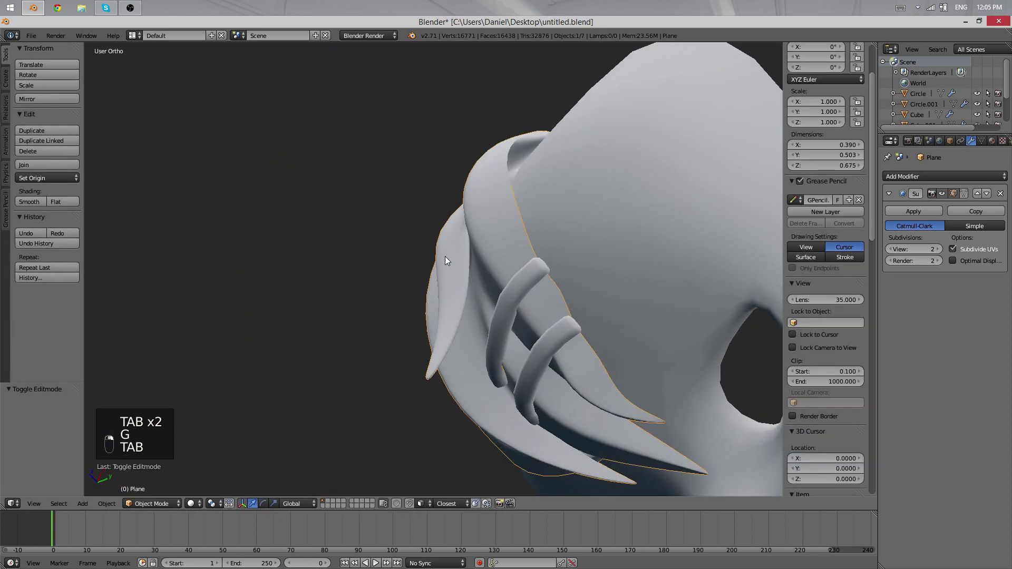
# - Select the strand's pointed tip together with the vertex ring above it and move it toward the hair clips' side
pyautogui.moveTo(445, 257); pyautogui.dragTo(476, 264, button='middle')
pyautogui.press('Tab')
pyautogui.moveTo(523, 222); pyautogui.dragTo(479, 382, button='middle')
pyautogui.press('Tab')
pyautogui.scroll(-6, 479, 382)
pyautogui.moveTo(331, 293); pyautogui.dragTo(407, 426, button='middle')
pyautogui.press('Tab')
pyautogui.scroll(6, 420, 379)
pyautogui.keyDown('alt'); pyautogui.rightClick(419, 379); pyautogui.keyUp('alt')
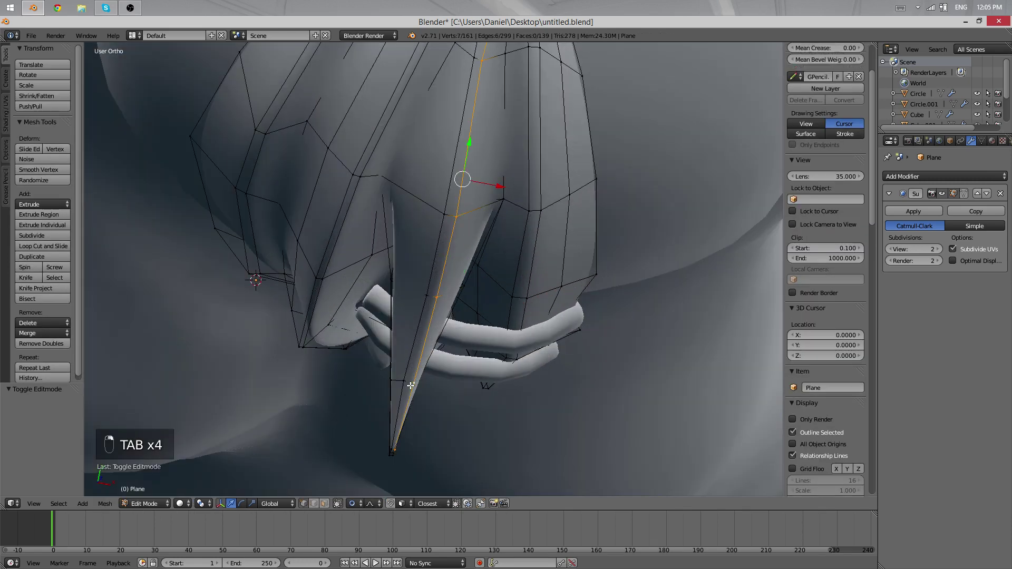
pyautogui.press('z')
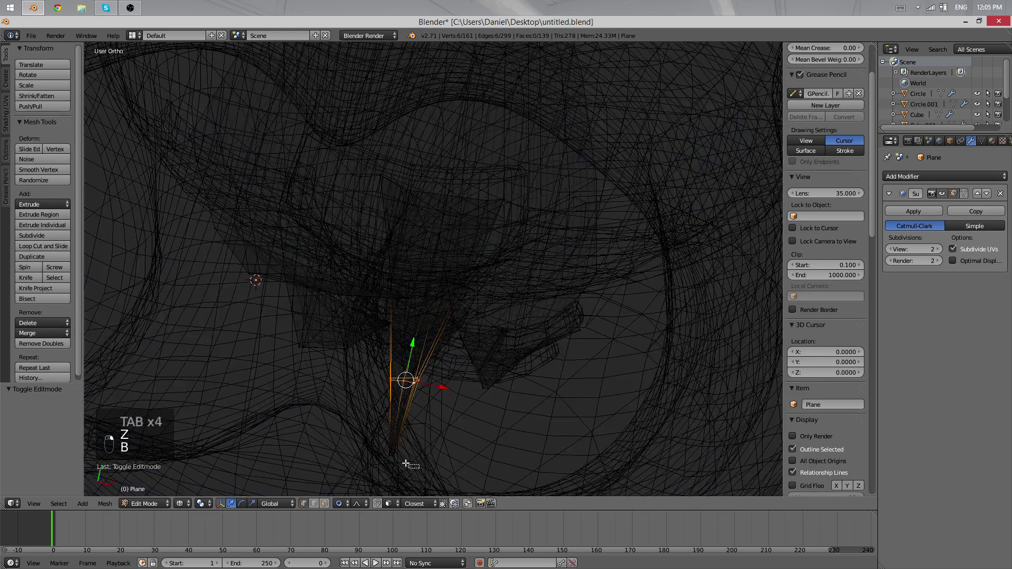
pyautogui.moveTo(406, 463); pyautogui.dragTo(348, 413)
pyautogui.press('z')
pyautogui.press('g')
pyautogui.click(517, 432)
# - Rotate the strand's tip by about -11.4° and shift it slightly sideways to match the strand's curve
pyautogui.press('r')
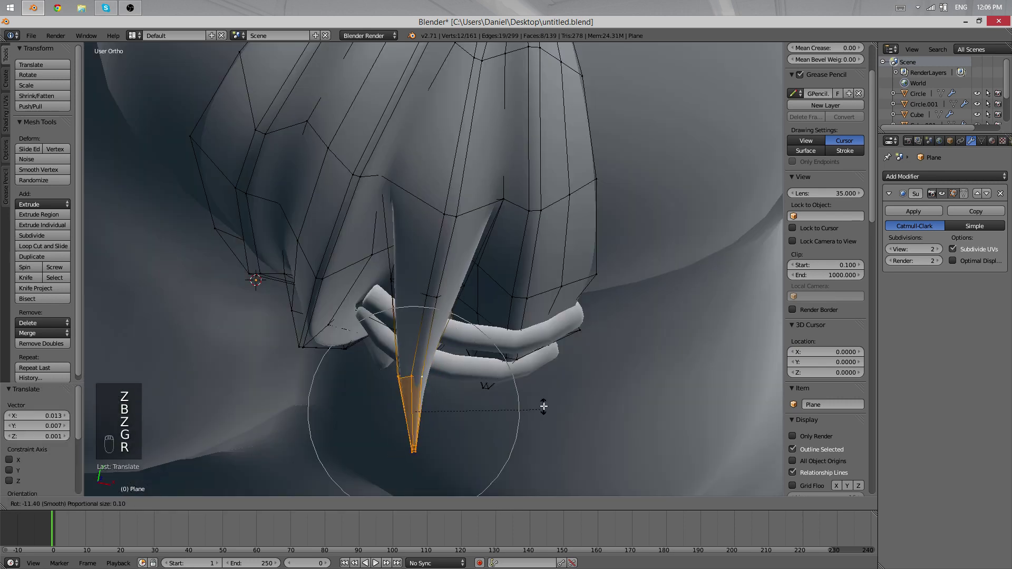
pyautogui.click(544, 406)
pyautogui.press('g')
pyautogui.click(554, 406)
pyautogui.press('Tab')
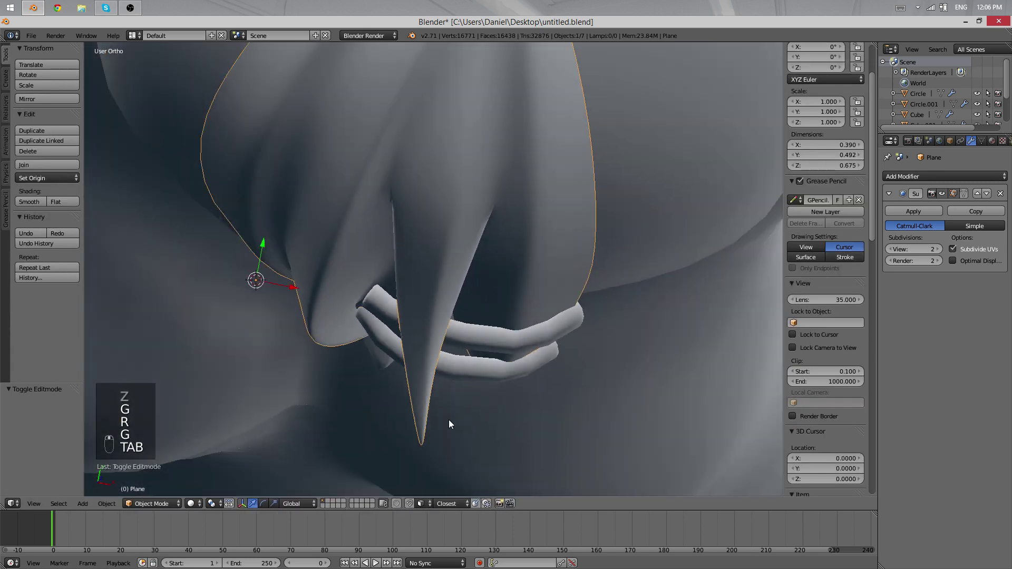
# - Pull the vertex on the ridge above the raised strand away from the head
pyautogui.moveTo(448, 420); pyautogui.dragTo(524, 242, button='middle')
pyautogui.scroll(-9, 524, 242)
pyautogui.press('a')
pyautogui.moveTo(505, 303); pyautogui.dragTo(456, 307, button='middle')
pyautogui.press('Tab')
pyautogui.scroll(6, 447, 222)
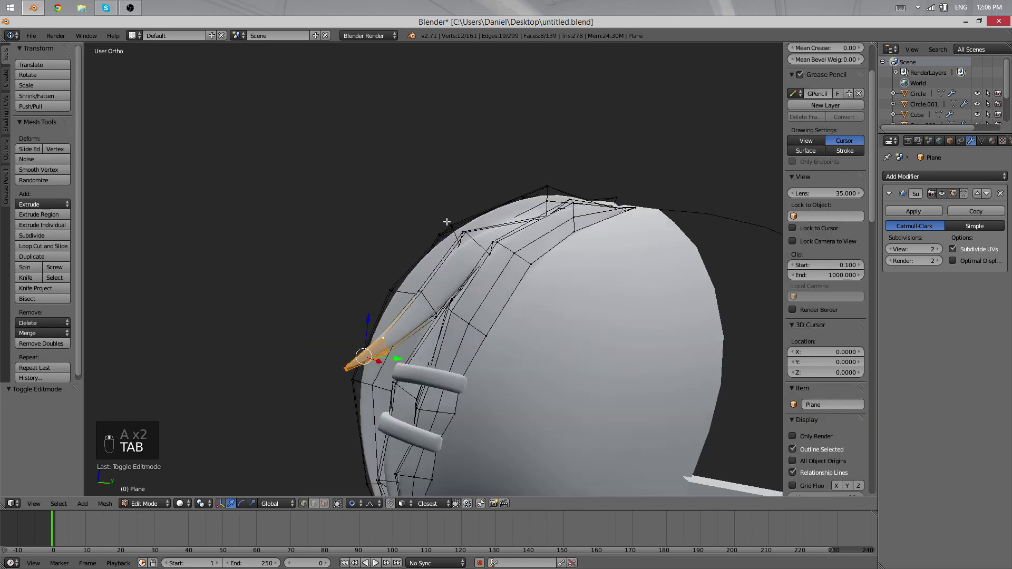
pyautogui.moveTo(447, 222)
pyautogui.mouseDown(button='middle')
pyautogui.moveTo(464, 236)
pyautogui.moveTo(436, 237)
pyautogui.moveTo(634, 309)
pyautogui.moveTo(450, 455)
pyautogui.moveTo(492, 198)
pyautogui.moveTo(373, 502)
pyautogui.moveTo(454, 341)
pyautogui.moveTo(728, 274)
pyautogui.moveTo(659, 340)
pyautogui.moveTo(580, 327)
pyautogui.moveTo(622, 343)
pyautogui.moveTo(648, 373)
pyautogui.moveTo(622, 302)
pyautogui.moveTo(444, 296)
pyautogui.moveTo(594, 284)
pyautogui.moveTo(552, 221)
pyautogui.moveTo(451, 240)
pyautogui.mouseUp(button='middle')
pyautogui.rightClick(464, 236)
pyautogui.press('g')
pyautogui.click(437, 215)
pyautogui.press('Tab')
# - Examine the bangs' mesh and smoothed surface around the raised strand and hair clips from several angles
pyautogui.press('Tab')
pyautogui.press('z')
pyautogui.press('z')
pyautogui.press('a')
pyautogui.press('a')
pyautogui.press('Tab')
pyautogui.press('a')
pyautogui.press('a')
pyautogui.press('a')
pyautogui.scroll(8, 451, 241)
pyautogui.press('Tab')
pyautogui.scroll(-3, 566, 371)
pyautogui.scroll(4, 565, 372)
pyautogui.moveTo(565, 371); pyautogui.dragTo(536, 378, button='middle')
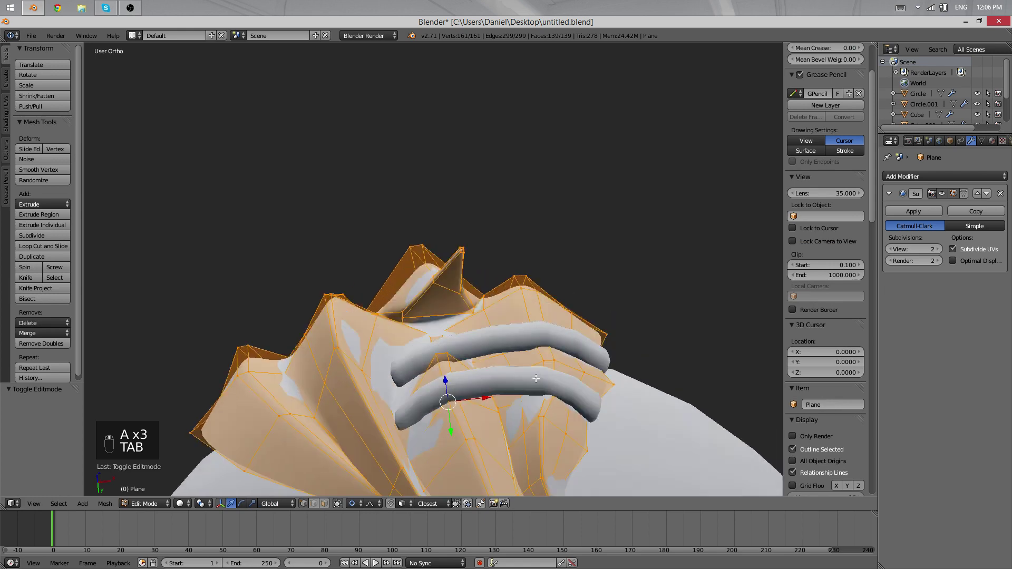
pyautogui.press('Tab')
pyautogui.press('Tab')
# - Lower the valley vertex beside the raised strand's base and slide it along its edge
pyautogui.moveTo(416, 311); pyautogui.dragTo(421, 256, button='middle')
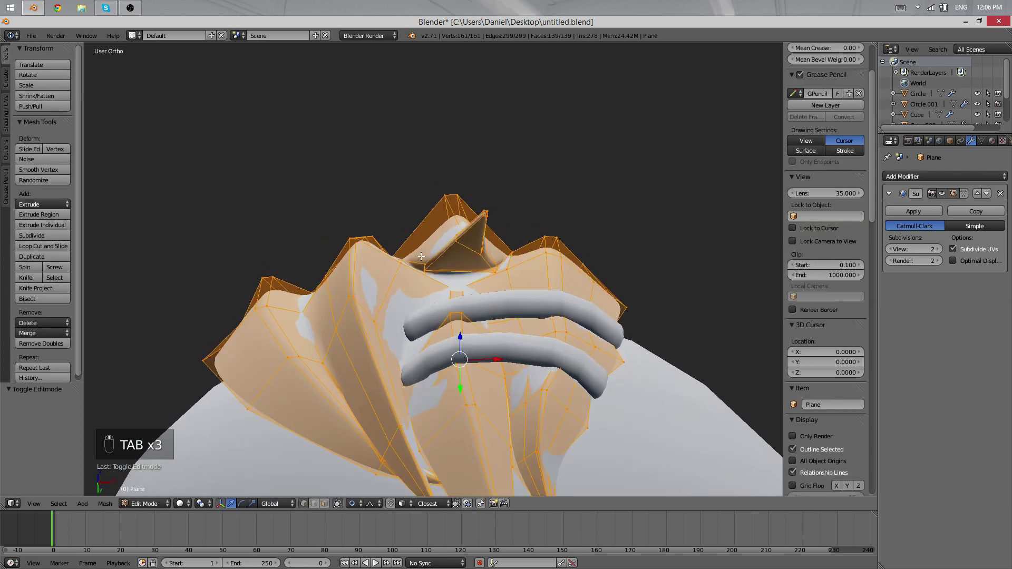
pyautogui.rightClick(421, 257)
pyautogui.press('g')
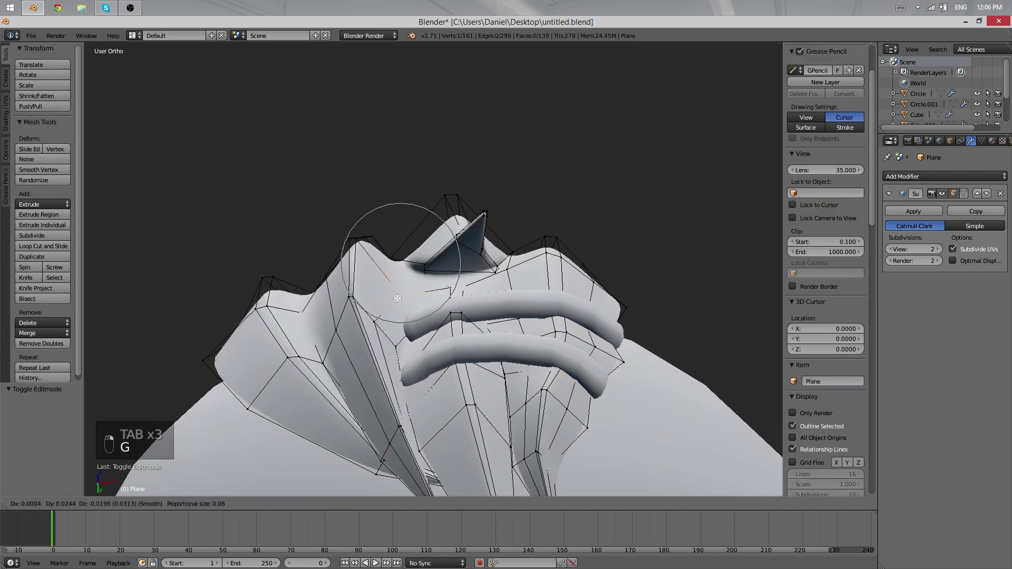
pyautogui.click(398, 296)
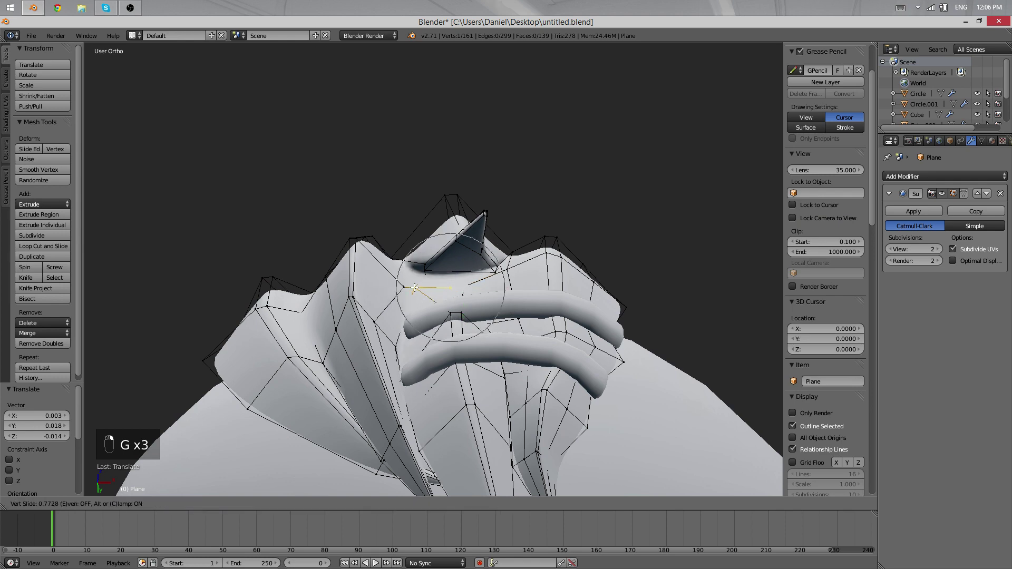
pyautogui.press('Tab')
pyautogui.moveTo(485, 359); pyautogui.dragTo(378, 297, button='middle')
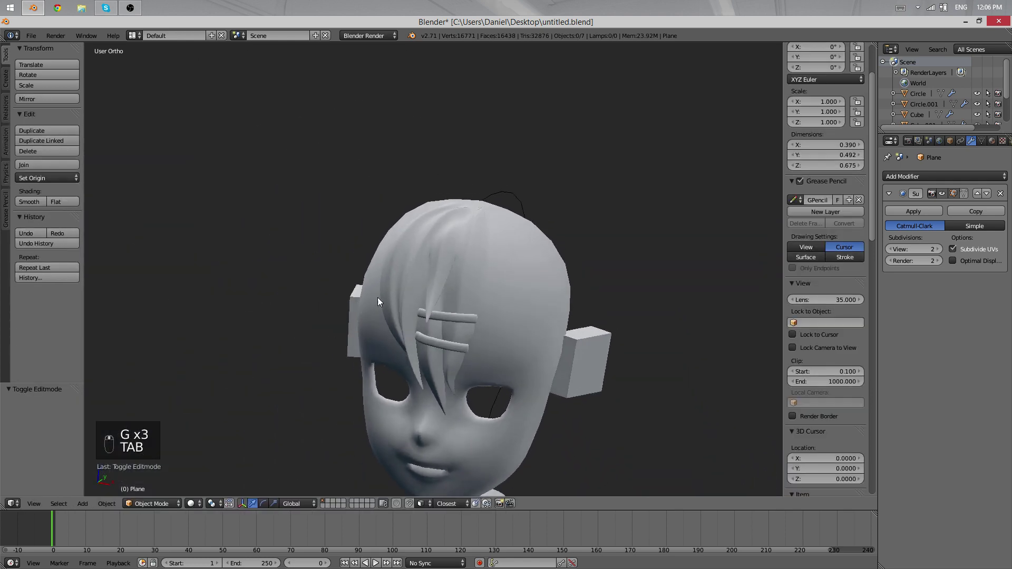
# - Lower the pair of vertices on the ridge next to the raised strand using proportional editing
pyautogui.press('Tab')
pyautogui.scroll(8, 470, 230)
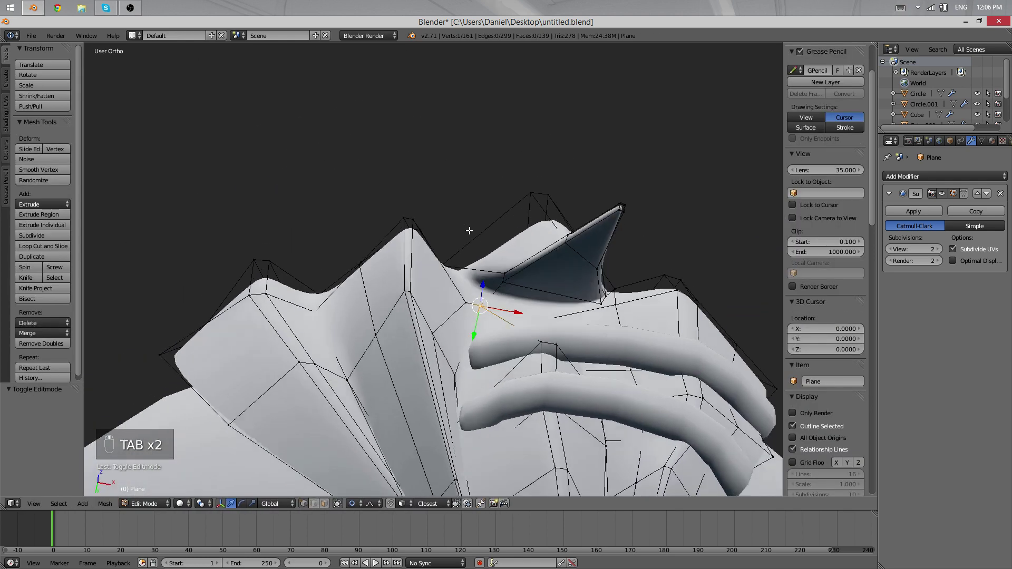
pyautogui.moveTo(469, 231); pyautogui.dragTo(467, 221, button='middle')
pyautogui.rightClick(412, 291)
pyautogui.keyDown('shift'); pyautogui.rightClick(407, 286); pyautogui.keyUp('shift')
pyautogui.press('g')
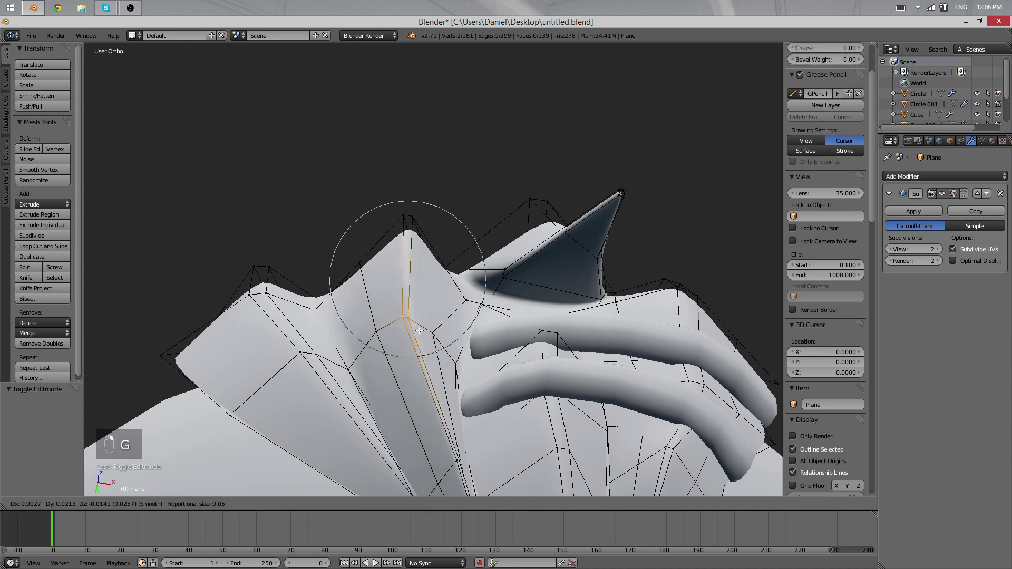
pyautogui.click(420, 331)
# - Reposition the next vertex pairs along the neighbouring ridge to flatten its peak
pyautogui.press('g')
pyautogui.click(404, 238)
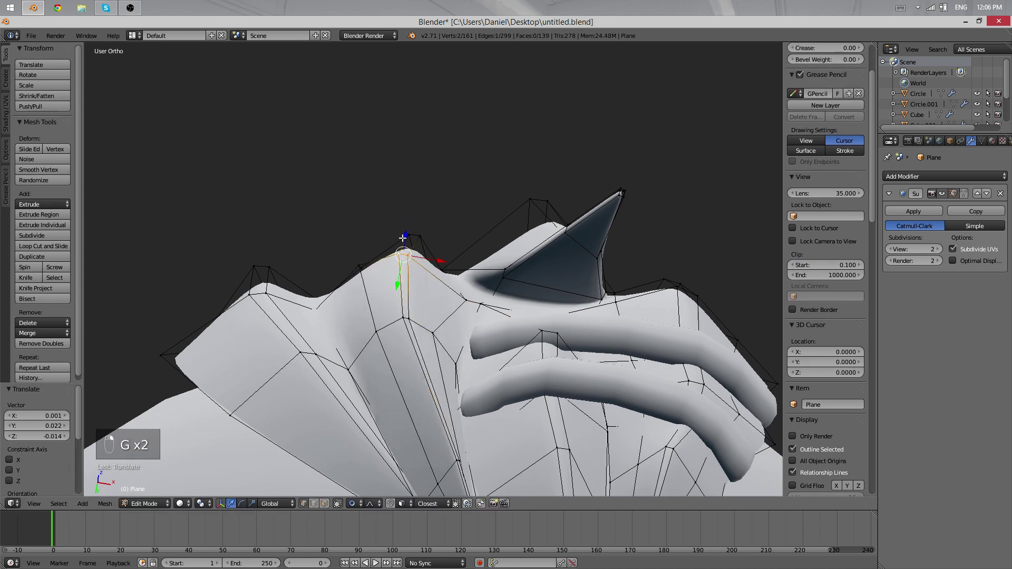
pyautogui.rightClick(407, 235)
pyautogui.keyDown('shift'); pyautogui.rightClick(418, 235); pyautogui.keyUp('shift')
pyautogui.press('g')
pyautogui.click(425, 234)
pyautogui.press('Tab')
# - Smooth the vertices of the bangs' upper cross rows near the crown and check the resulting surface
pyautogui.moveTo(426, 233); pyautogui.dragTo(474, 396, button='middle')
pyautogui.scroll(-5, 463, 355)
pyautogui.press('Tab')
pyautogui.press('a')
pyautogui.press('a')
pyautogui.press('a')
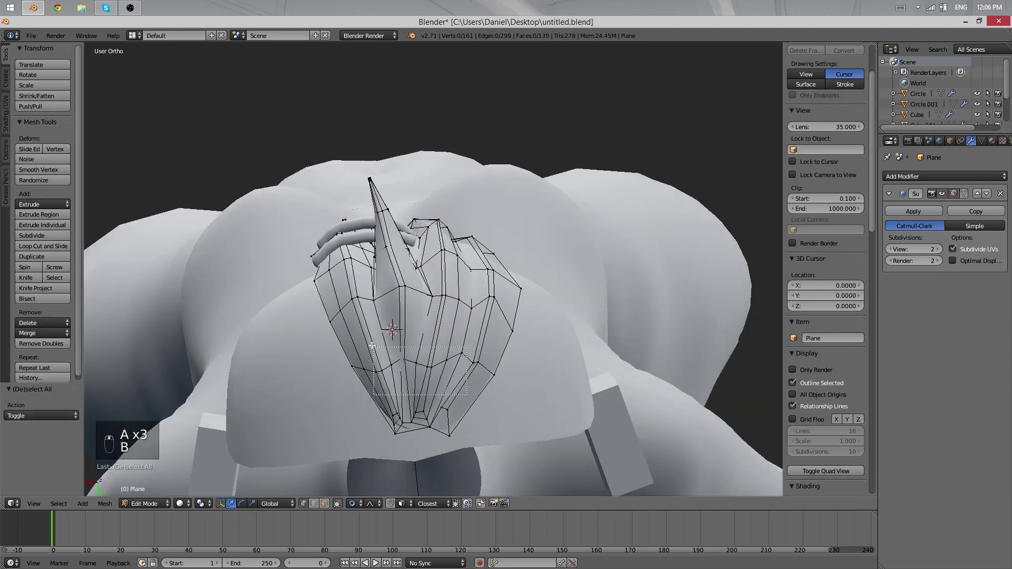
pyautogui.moveTo(371, 339); pyautogui.dragTo(370, 338)
pyautogui.moveTo(371, 338); pyautogui.dragTo(515, 367, button='middle')
pyautogui.press('q')
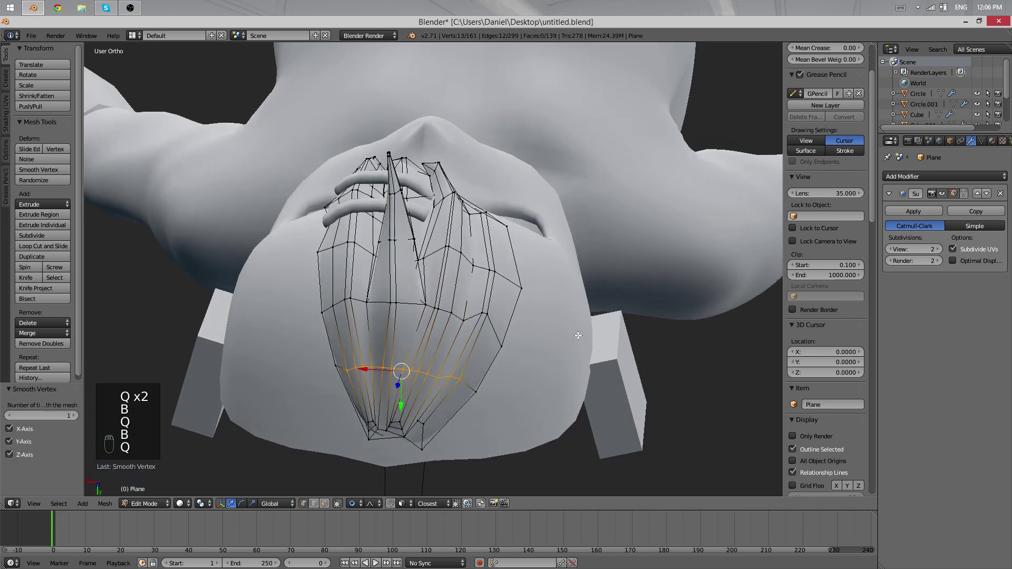
pyautogui.press('Tab')
pyautogui.moveTo(579, 336); pyautogui.dragTo(513, 353, button='middle')
# - Shift one vertex in the smoothed row near the crown slightly sideways
pyautogui.press('Tab')
pyautogui.moveTo(456, 193); pyautogui.dragTo(464, 186, button='right')
pyautogui.rightClick(466, 186)
pyautogui.scroll(-4, 490, 176)
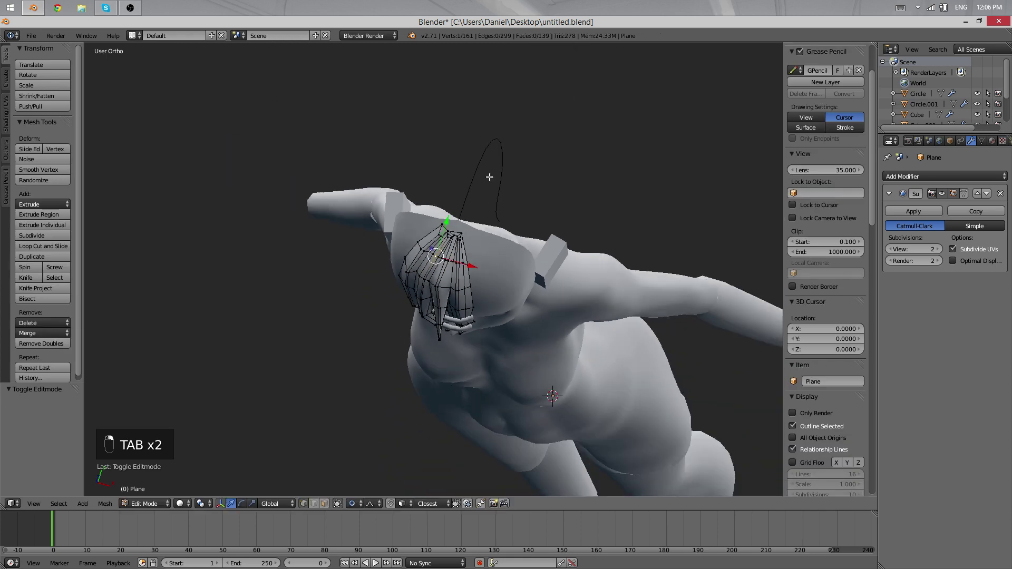
pyautogui.scroll(6, 489, 176)
pyautogui.press('g')
pyautogui.click(441, 226)
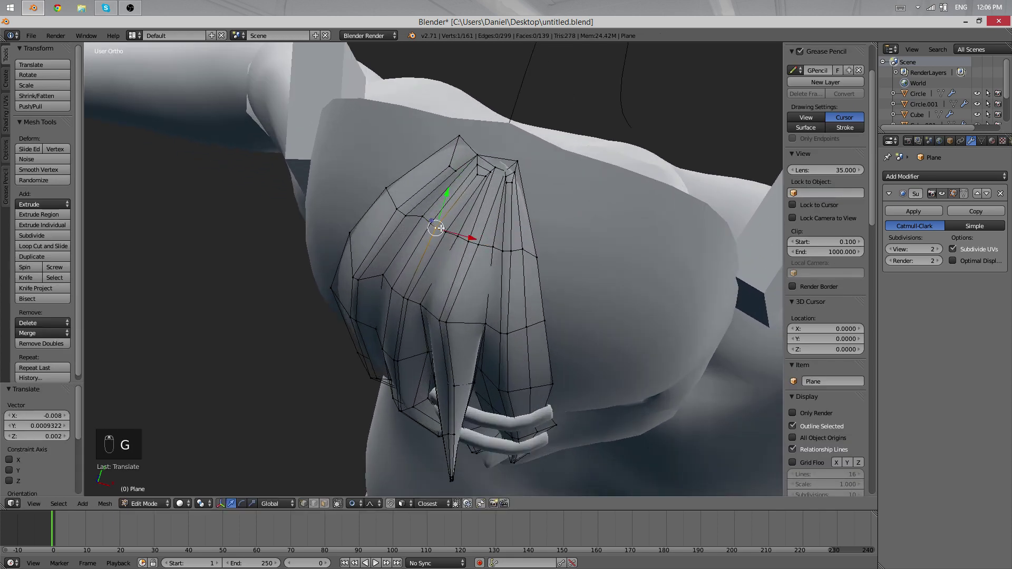
# - Adjust the vertex where the raised strand branches off the bangs and inspect the hair from the side
pyautogui.press('g')
pyautogui.press('Tab')
pyautogui.press('Tab')
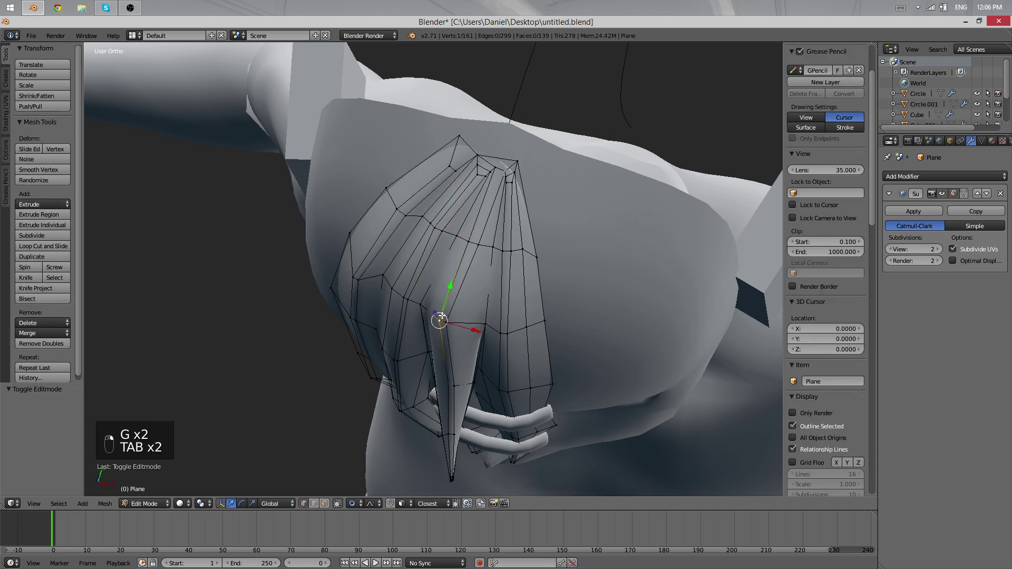
pyautogui.press('Tab')
pyautogui.scroll(-3, 465, 403)
pyautogui.moveTo(465, 403); pyautogui.dragTo(311, 353, button='middle')
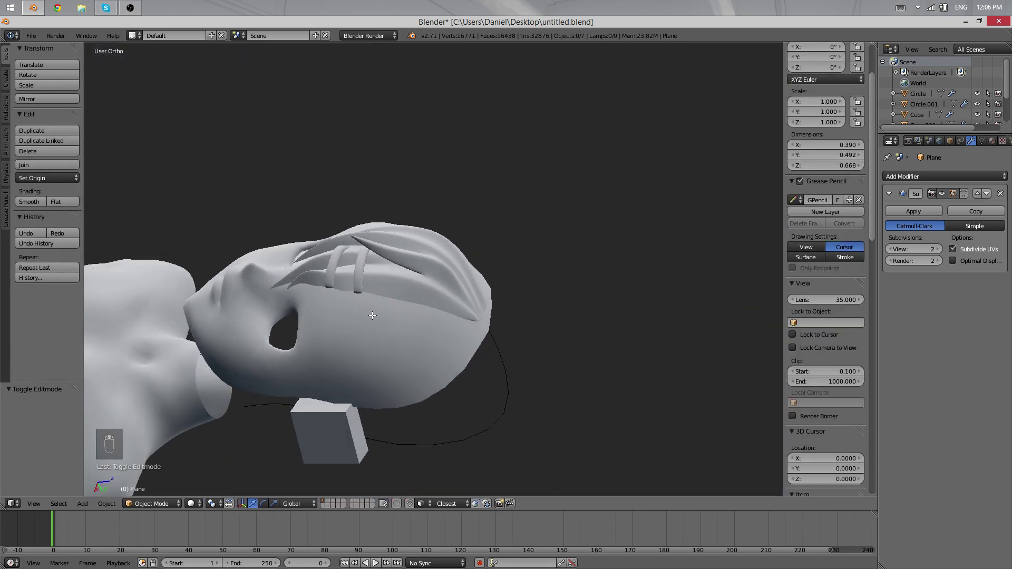
# - Select the three-vertex row behind the upper hair clip and slide it along the bangs' edges
pyautogui.press('Tab')
pyautogui.scroll(4, 377, 308)
pyautogui.moveTo(403, 262); pyautogui.dragTo(366, 225, button='middle')
pyautogui.rightClick(365, 225)
pyautogui.press('g')
pyautogui.rightClick(361, 227)
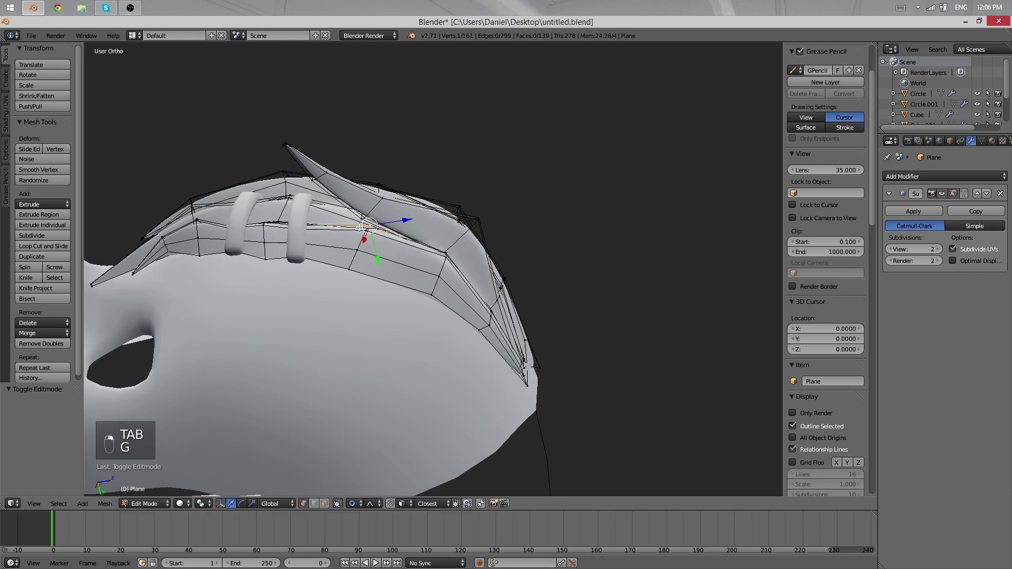
pyautogui.keyDown('shift'); pyautogui.rightClick(357, 248); pyautogui.keyUp('shift')
pyautogui.keyDown('shift'); pyautogui.rightClick(364, 231); pyautogui.keyUp('shift')
pyautogui.press('g')
pyautogui.press('g')
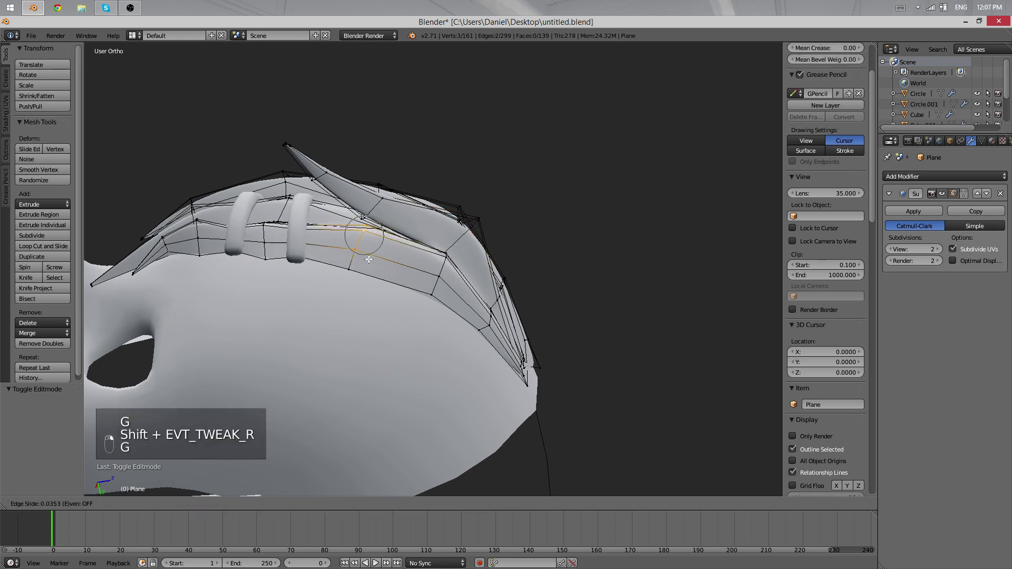
pyautogui.click(372, 252)
pyautogui.press('Tab')
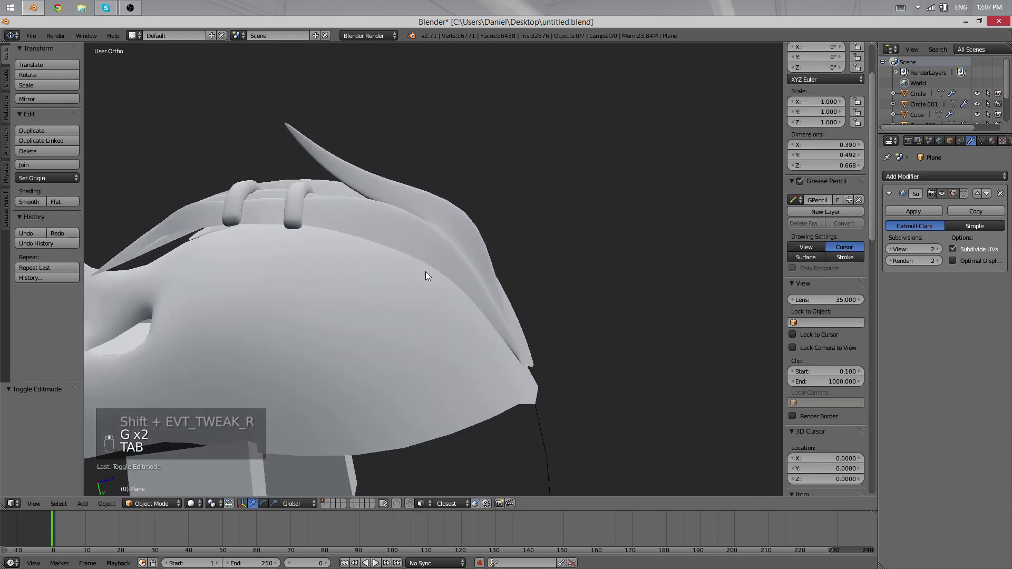
# - Reposition the four-vertex cross row behind the upper hair clip with smooth proportional editing and check the resulting shape
pyautogui.press('Tab')
pyautogui.press('Tab')
pyautogui.press('Tab')
pyautogui.press('g')
pyautogui.rightClick(364, 274)
pyautogui.keyDown('shift'); pyautogui.rightClick(360, 279); pyautogui.keyUp('shift')
pyautogui.press('g')
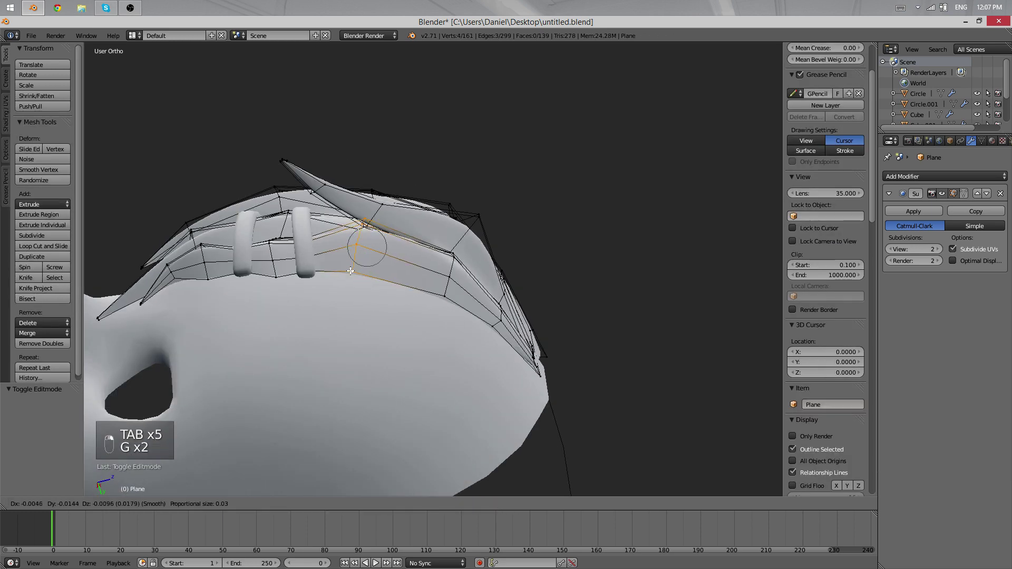
pyautogui.click(344, 274)
pyautogui.press('Tab')
pyautogui.moveTo(345, 273); pyautogui.dragTo(390, 402, button='middle')
pyautogui.press('Tab')
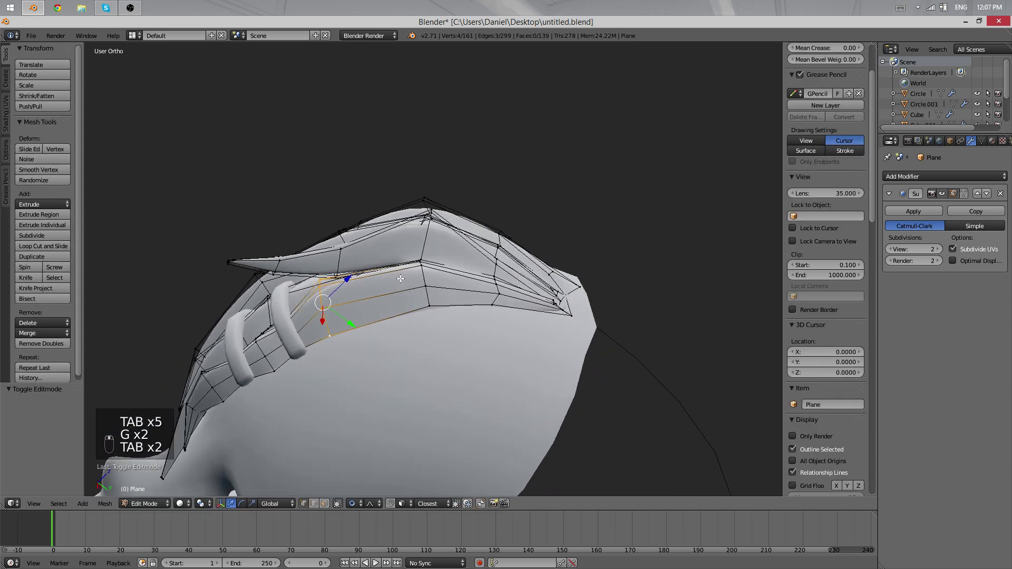
# - Shift the middle vertex of the next cross row farther back from the hair clips slightly forward and inspect the surface
pyautogui.scroll(-1, 825, 264)
pyautogui.press('g')
pyautogui.click(428, 292)
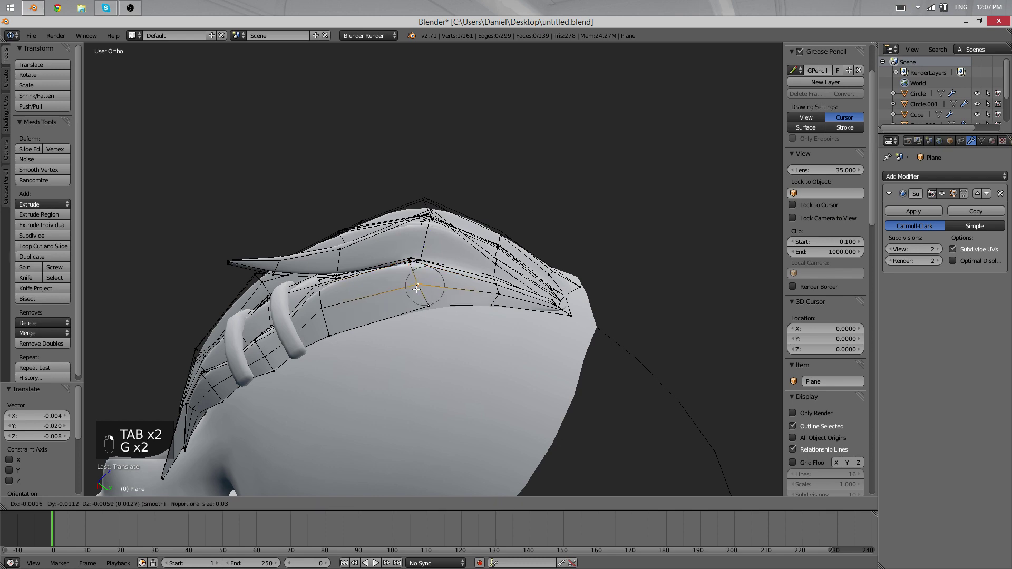
pyautogui.click(416, 289)
pyautogui.press('Tab')
pyautogui.moveTo(416, 289)
pyautogui.mouseDown(button='middle')
pyautogui.moveTo(390, 406)
pyautogui.moveTo(544, 454)
pyautogui.moveTo(407, 406)
pyautogui.moveTo(442, 389)
pyautogui.moveTo(438, 411)
pyautogui.moveTo(333, 251)
pyautogui.moveTo(533, 247)
pyautogui.moveTo(230, 307)
pyautogui.moveTo(473, 327)
pyautogui.moveTo(390, 349)
pyautogui.moveTo(395, 382)
pyautogui.moveTo(588, 411)
pyautogui.moveTo(316, 320)
pyautogui.moveTo(539, 262)
pyautogui.moveTo(585, 296)
pyautogui.moveTo(671, 293)
pyautogui.moveTo(497, 289)
pyautogui.moveTo(384, 271)
pyautogui.moveTo(478, 263)
pyautogui.mouseUp(button='middle')
pyautogui.press('Tab')
# - Extend the bangs' vertex selection, then move and rotate it to even out the strand's shape
pyautogui.keyDown('shift'); pyautogui.rightClick(428, 368); pyautogui.keyUp('shift')
pyautogui.press('g')
pyautogui.click(493, 406)
pyautogui.press('r')
pyautogui.click(515, 380)
pyautogui.press('g')
pyautogui.press('Tab')
pyautogui.press('Tab')
pyautogui.press('g')
pyautogui.click(393, 363)
# - Reposition two neighbouring bangs vertices together and compare the hair with the front reference drawing in wireframe and solid shading
pyautogui.rightClick(412, 337)
pyautogui.keyDown('shift'); pyautogui.rightClick(419, 329); pyautogui.keyUp('shift')
pyautogui.press('g')
pyautogui.click(403, 372)
pyautogui.press('Tab')
pyautogui.press('z')
pyautogui.scroll(5, 495, 264)
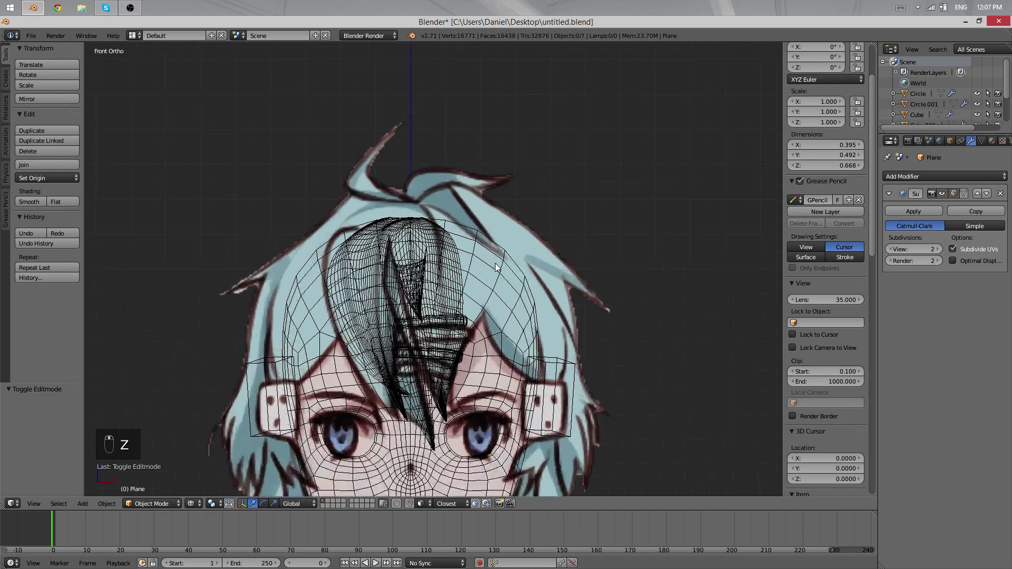
pyautogui.press('z')
pyautogui.scroll(-5, 625, 239)
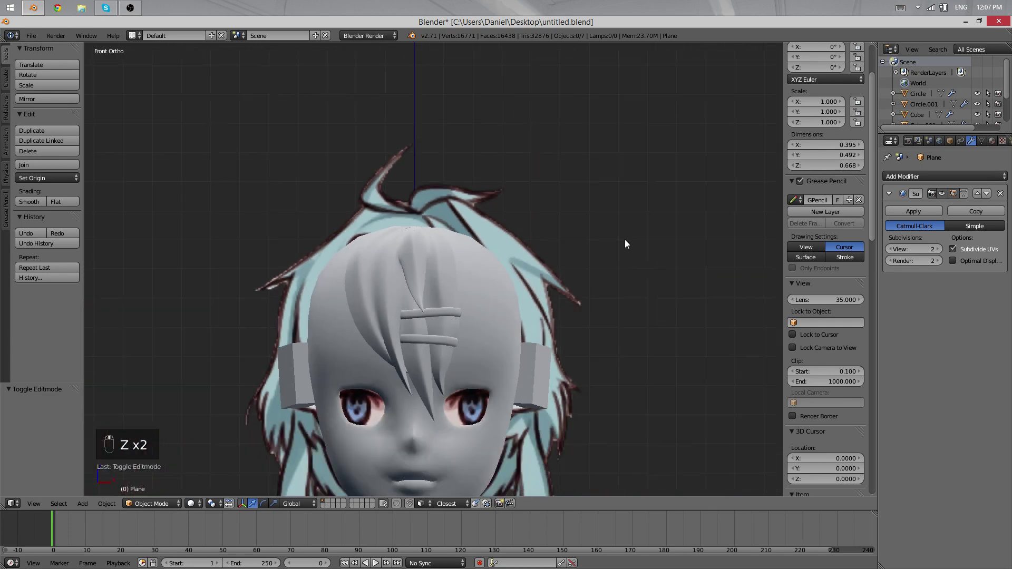
pyautogui.moveTo(405, 286); pyautogui.dragTo(448, 274, button='middle')
# - Rip the corner vertex at the bangs' crown edge apart and rip the resulting outer vertex once more
pyautogui.press('Tab')
pyautogui.scroll(8, 414, 283)
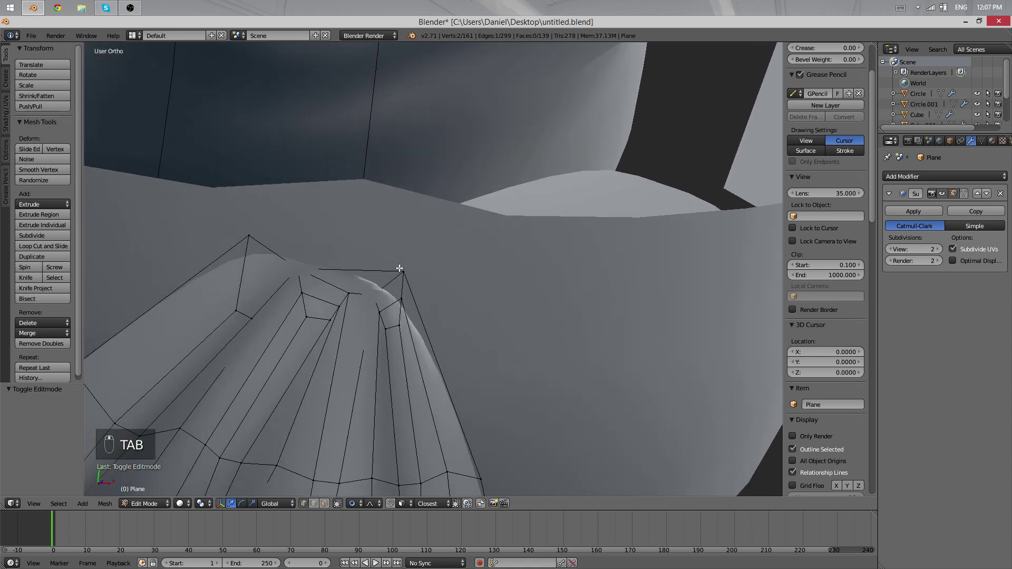
pyautogui.rightClick(404, 272)
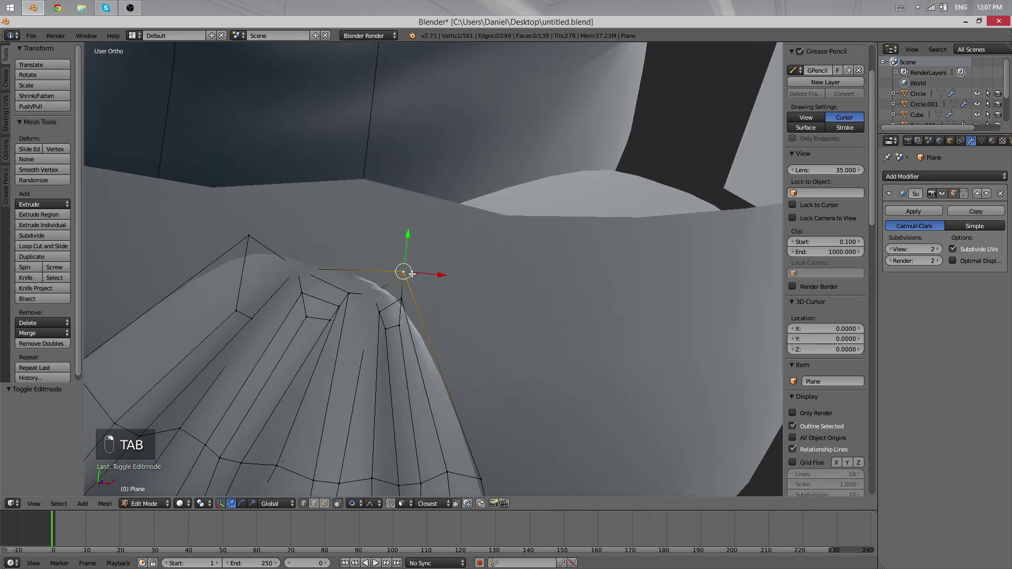
pyautogui.press('v')
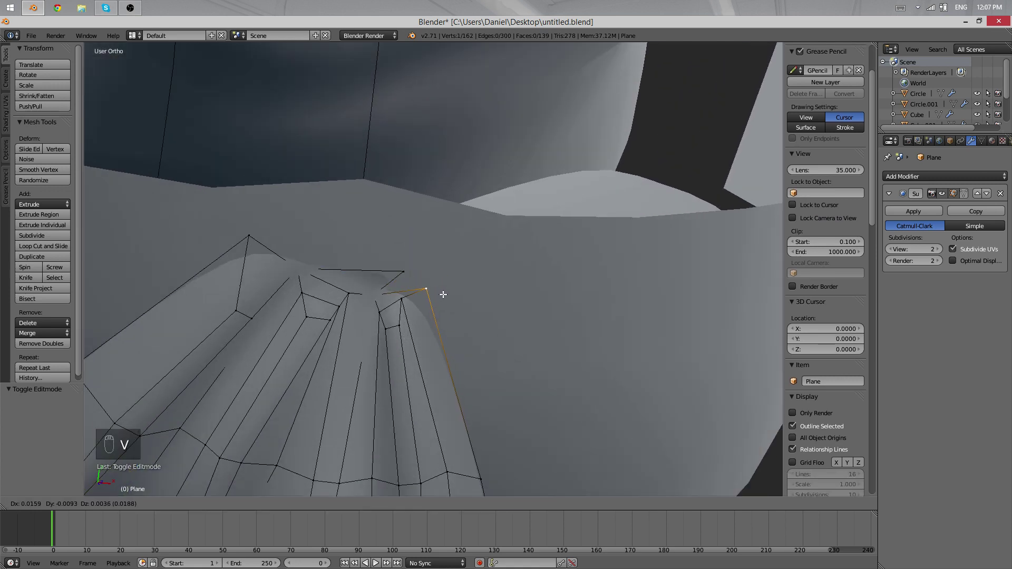
pyautogui.rightClick(416, 254)
pyautogui.press('v')
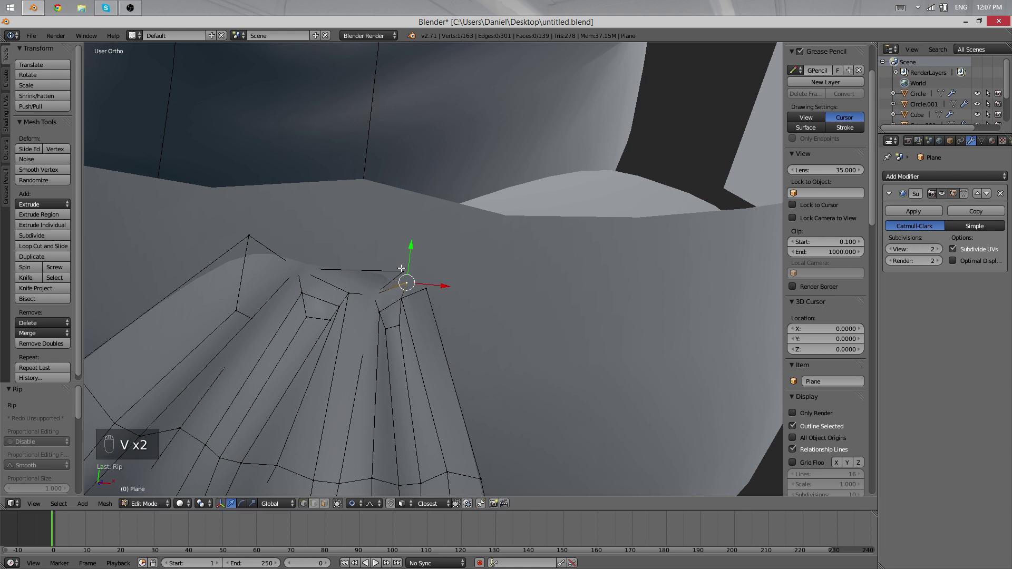
pyautogui.press('e')
pyautogui.rightClick(436, 250)
pyautogui.hotkey('ctrl', 'z')
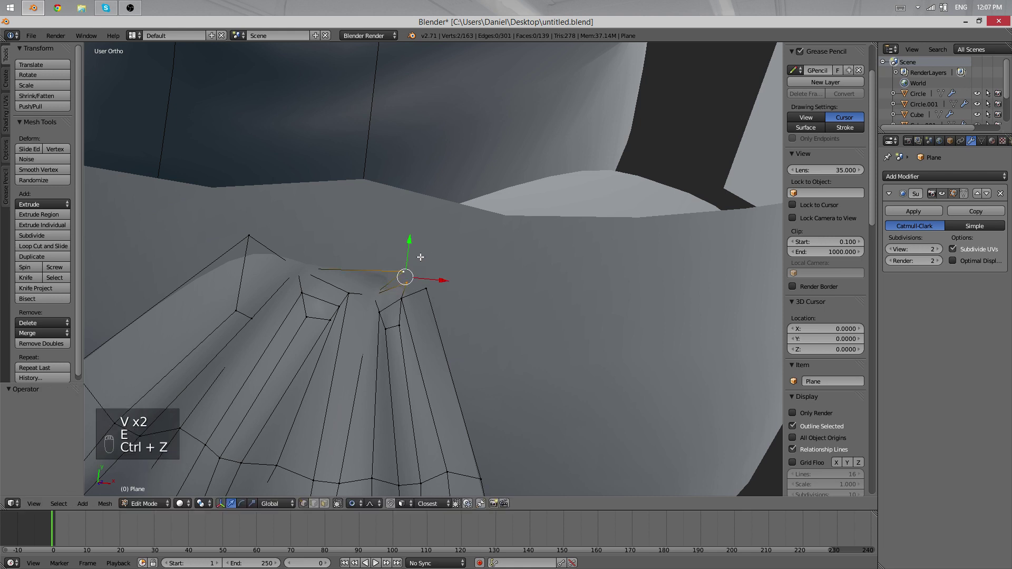
# - Merge the loose ripped vertex with the upper corner vertex at the crown using At Last
pyautogui.press('w')
pyautogui.click(420, 257)
pyautogui.click(419, 258)
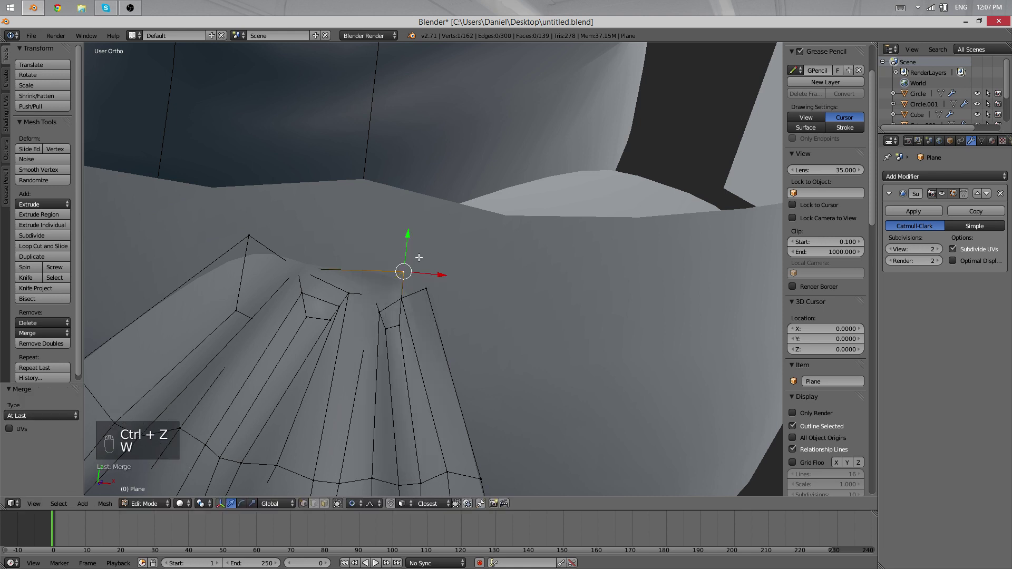
# - Shift the merged crown corner vertex slightly inward and smooth the short two-vertex edge below it
pyautogui.press('g')
pyautogui.click(400, 274)
pyautogui.rightClick(396, 290)
pyautogui.press('g')
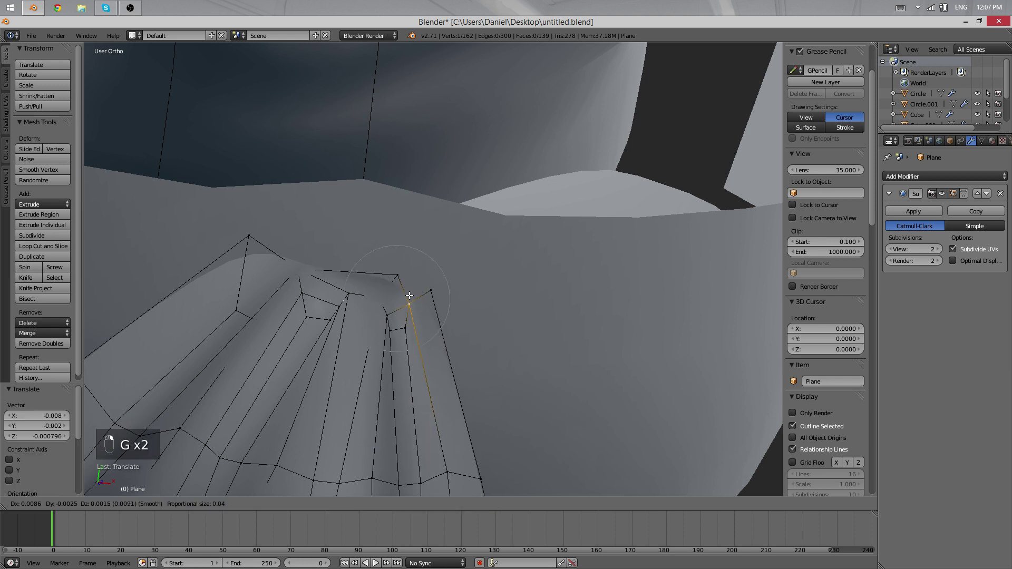
pyautogui.click(392, 341)
pyautogui.press('q')
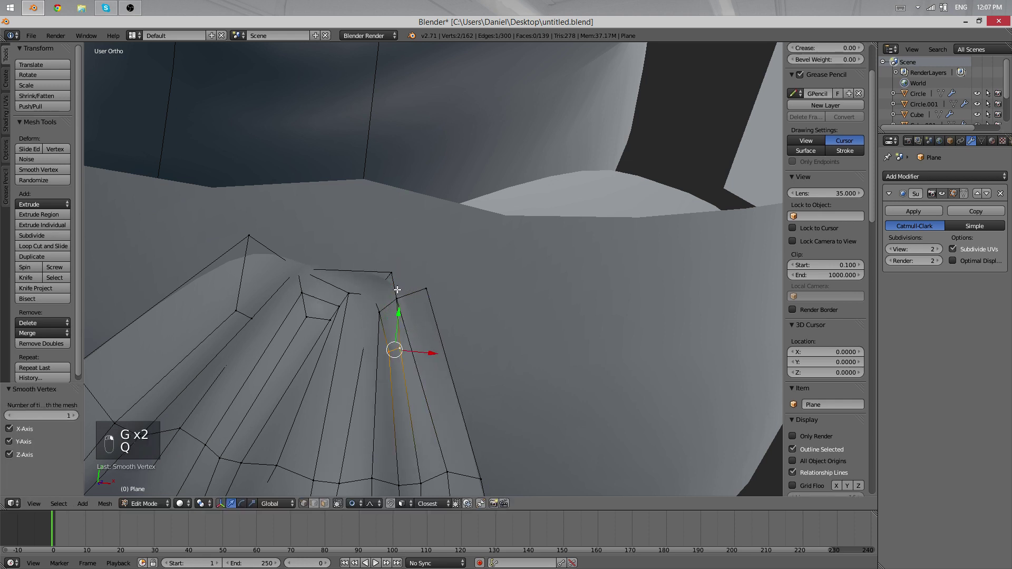
# - Extrude the crown corner vertex outward and fill the gap to the outer strand with a four-sided face
pyautogui.rightClick(392, 273)
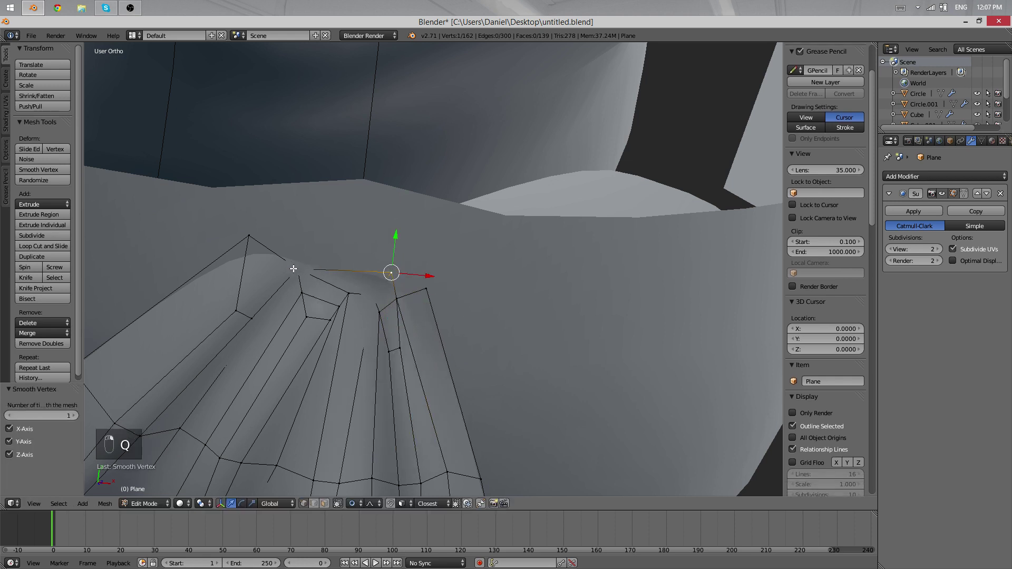
pyautogui.click(443, 272)
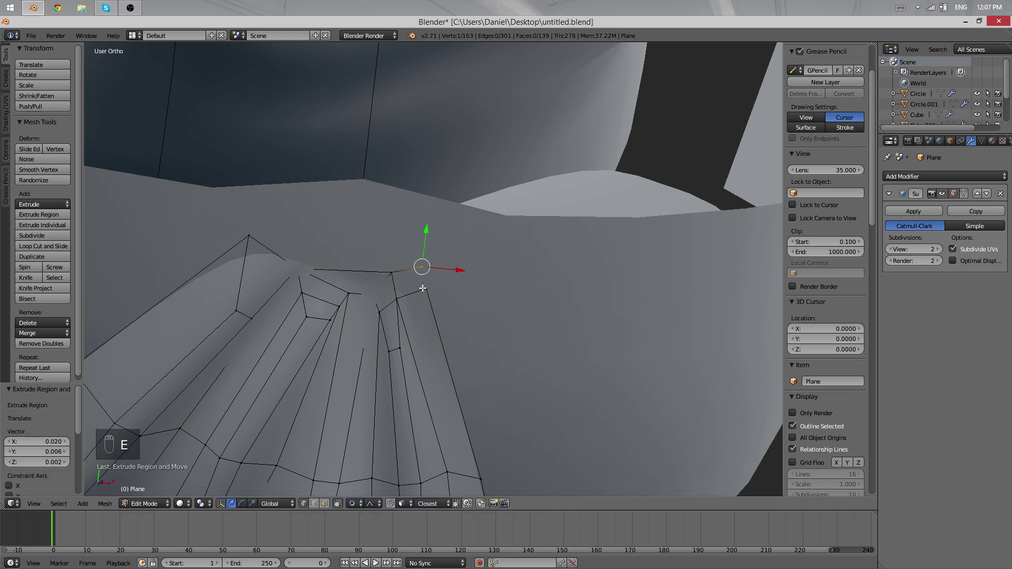
pyautogui.keyDown('shift'); pyautogui.rightClick(425, 289); pyautogui.keyUp('shift')
pyautogui.keyDown('shift'); pyautogui.rightClick(398, 300); pyautogui.keyUp('shift')
pyautogui.keyDown('shift'); pyautogui.rightClick(393, 274); pyautogui.keyUp('shift')
pyautogui.press('f')
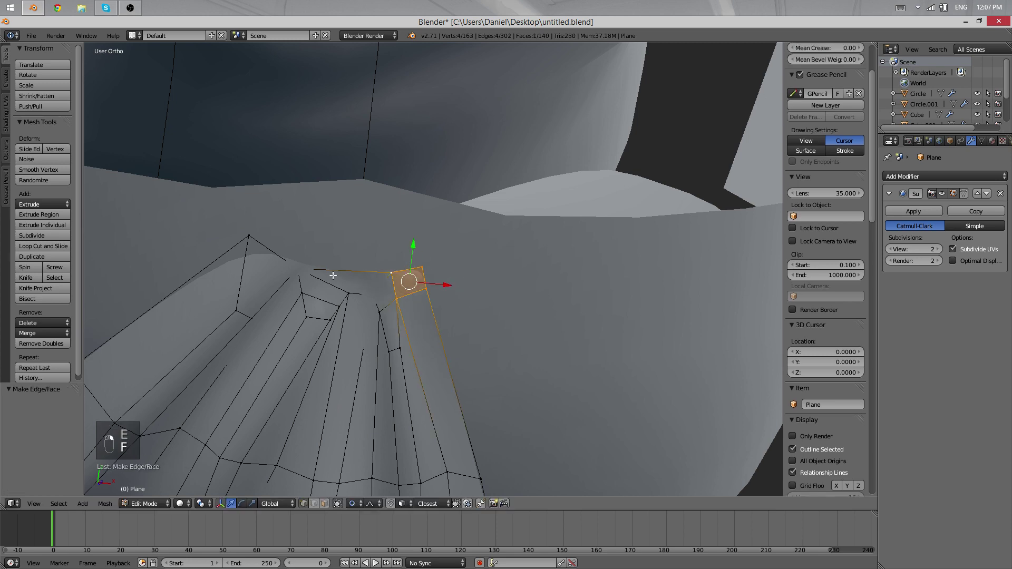
# - Move the short two-vertex edge below the bangs' crown peak slightly toward the peak, working in wireframe with proportional editing
pyautogui.press('z')
pyautogui.press('a')
pyautogui.moveTo(370, 280); pyautogui.dragTo(455, 253, button='middle')
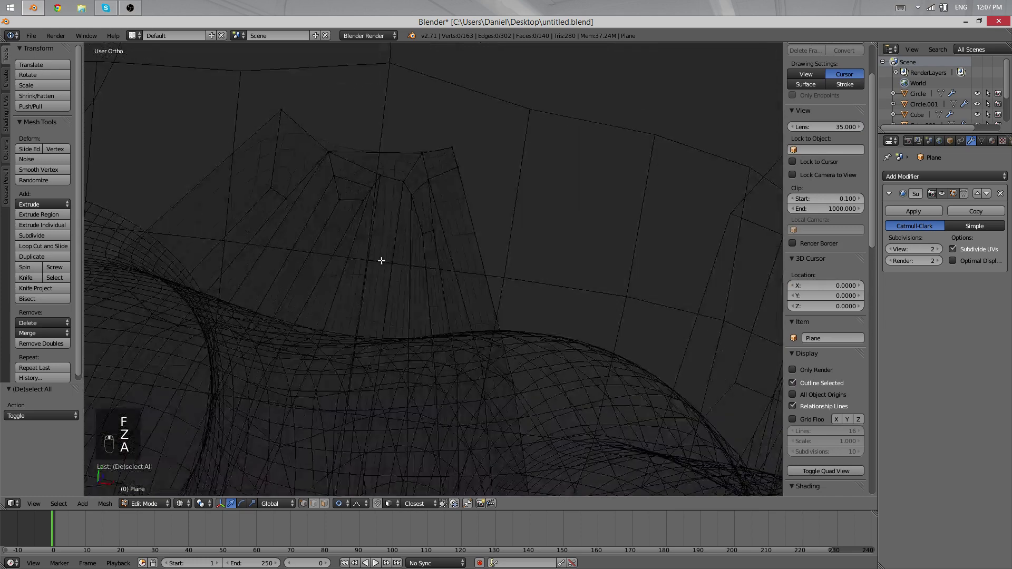
pyautogui.rightClick(329, 152)
pyautogui.press('KP_Decimal')
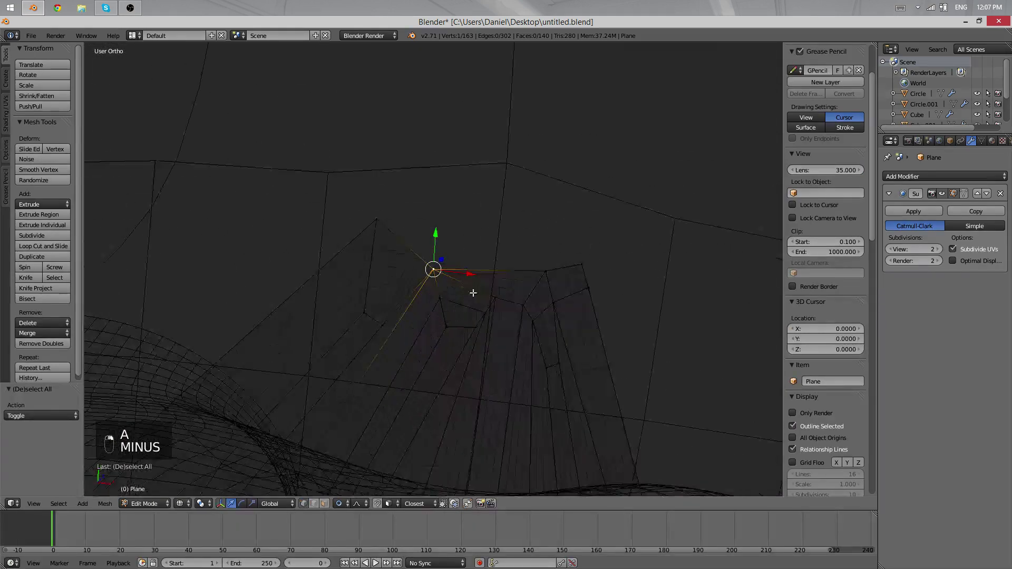
pyautogui.press('g')
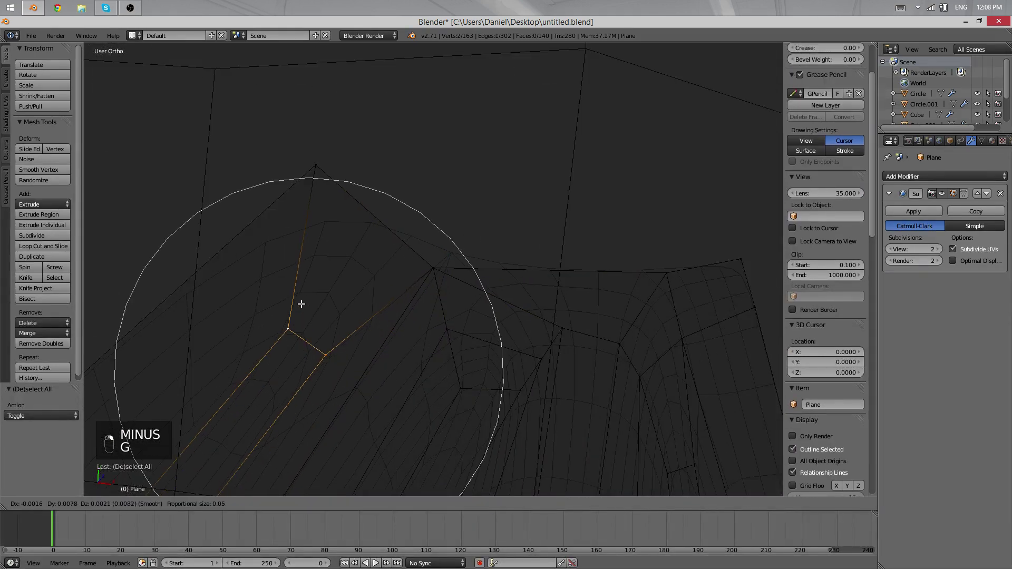
pyautogui.click(301, 295)
# - Examine the span between the two crown-edge vertices in solid shading and review the whole bangs on the head
pyautogui.rightClick(431, 273)
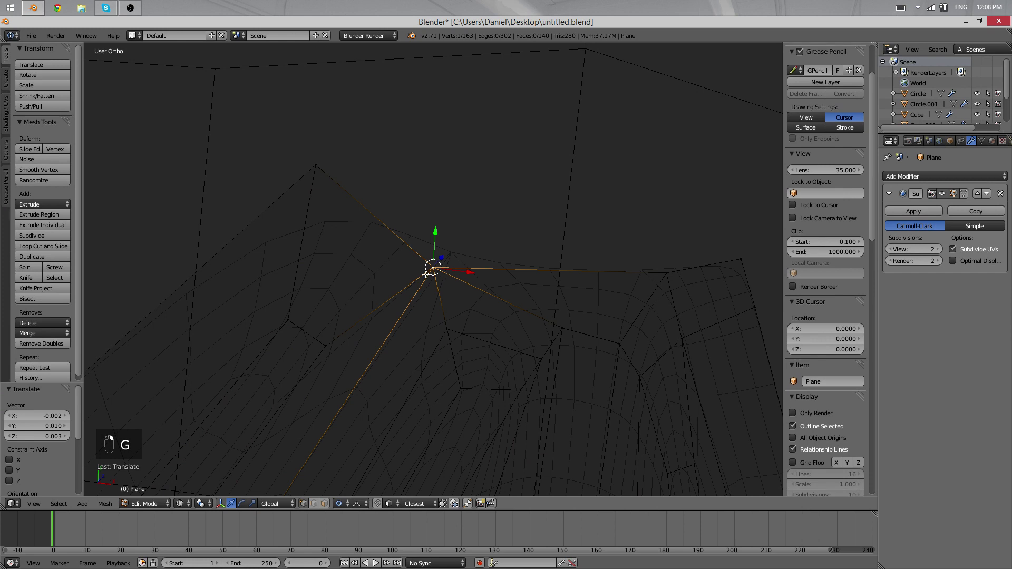
pyautogui.press('z')
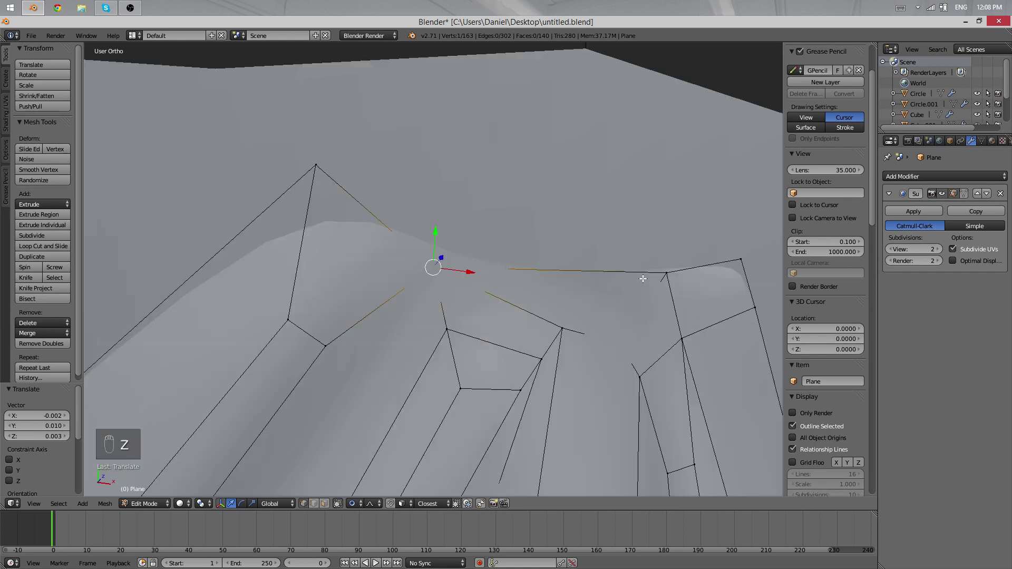
pyautogui.keyDown('shift'); pyautogui.rightClick(667, 269); pyautogui.keyUp('shift')
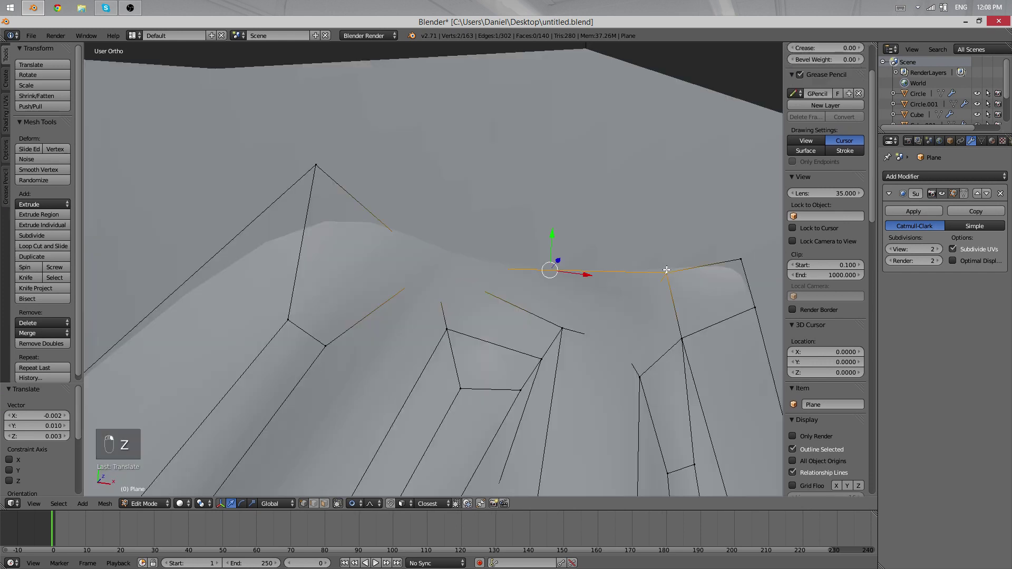
pyautogui.scroll(-10, 596, 287)
pyautogui.press('a')
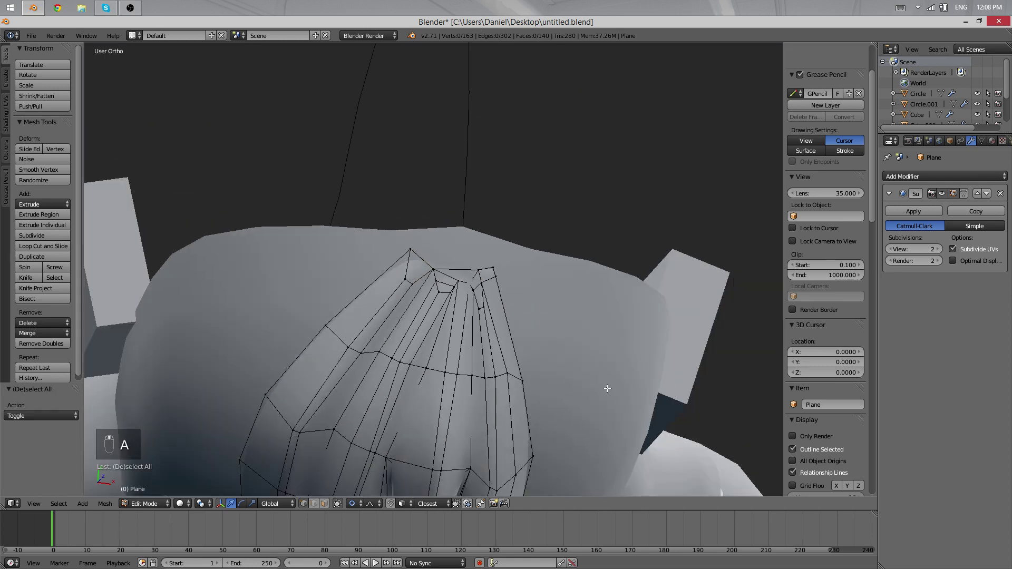
pyautogui.scroll(3, 488, 343)
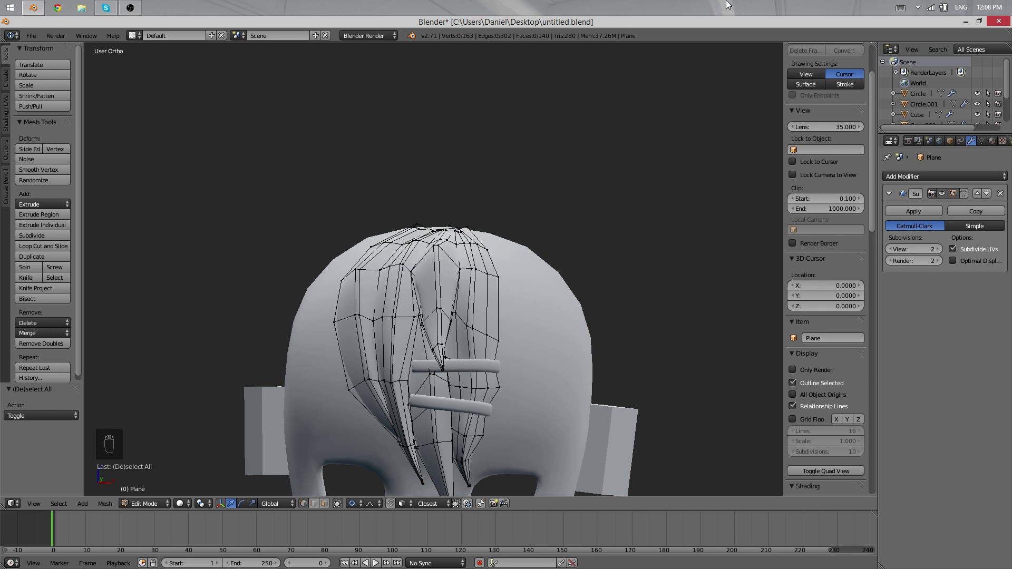
pyautogui.scroll(-4, 624, 187)
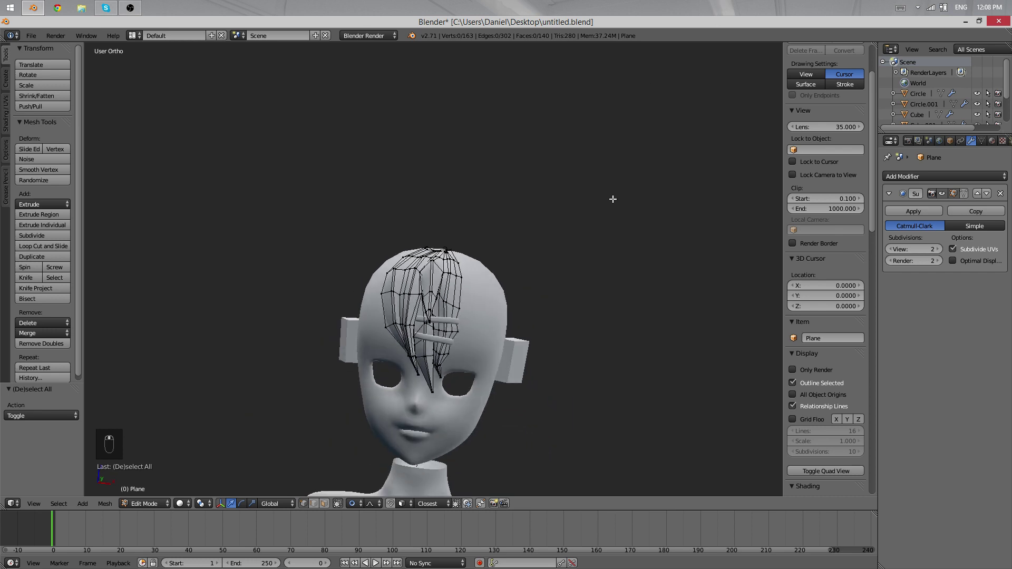
pyautogui.moveTo(670, 150); pyautogui.dragTo(533, 215, button='middle')
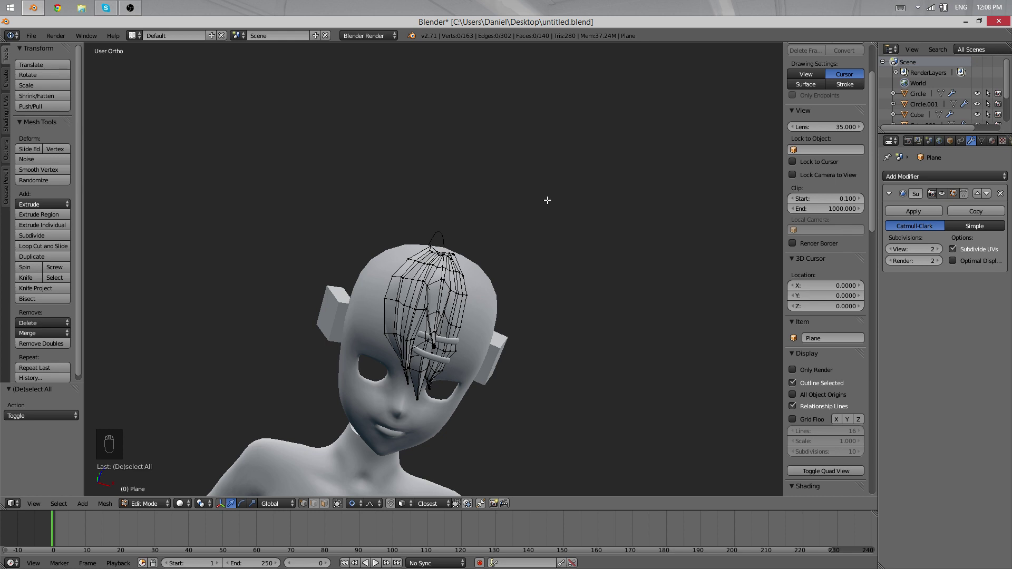